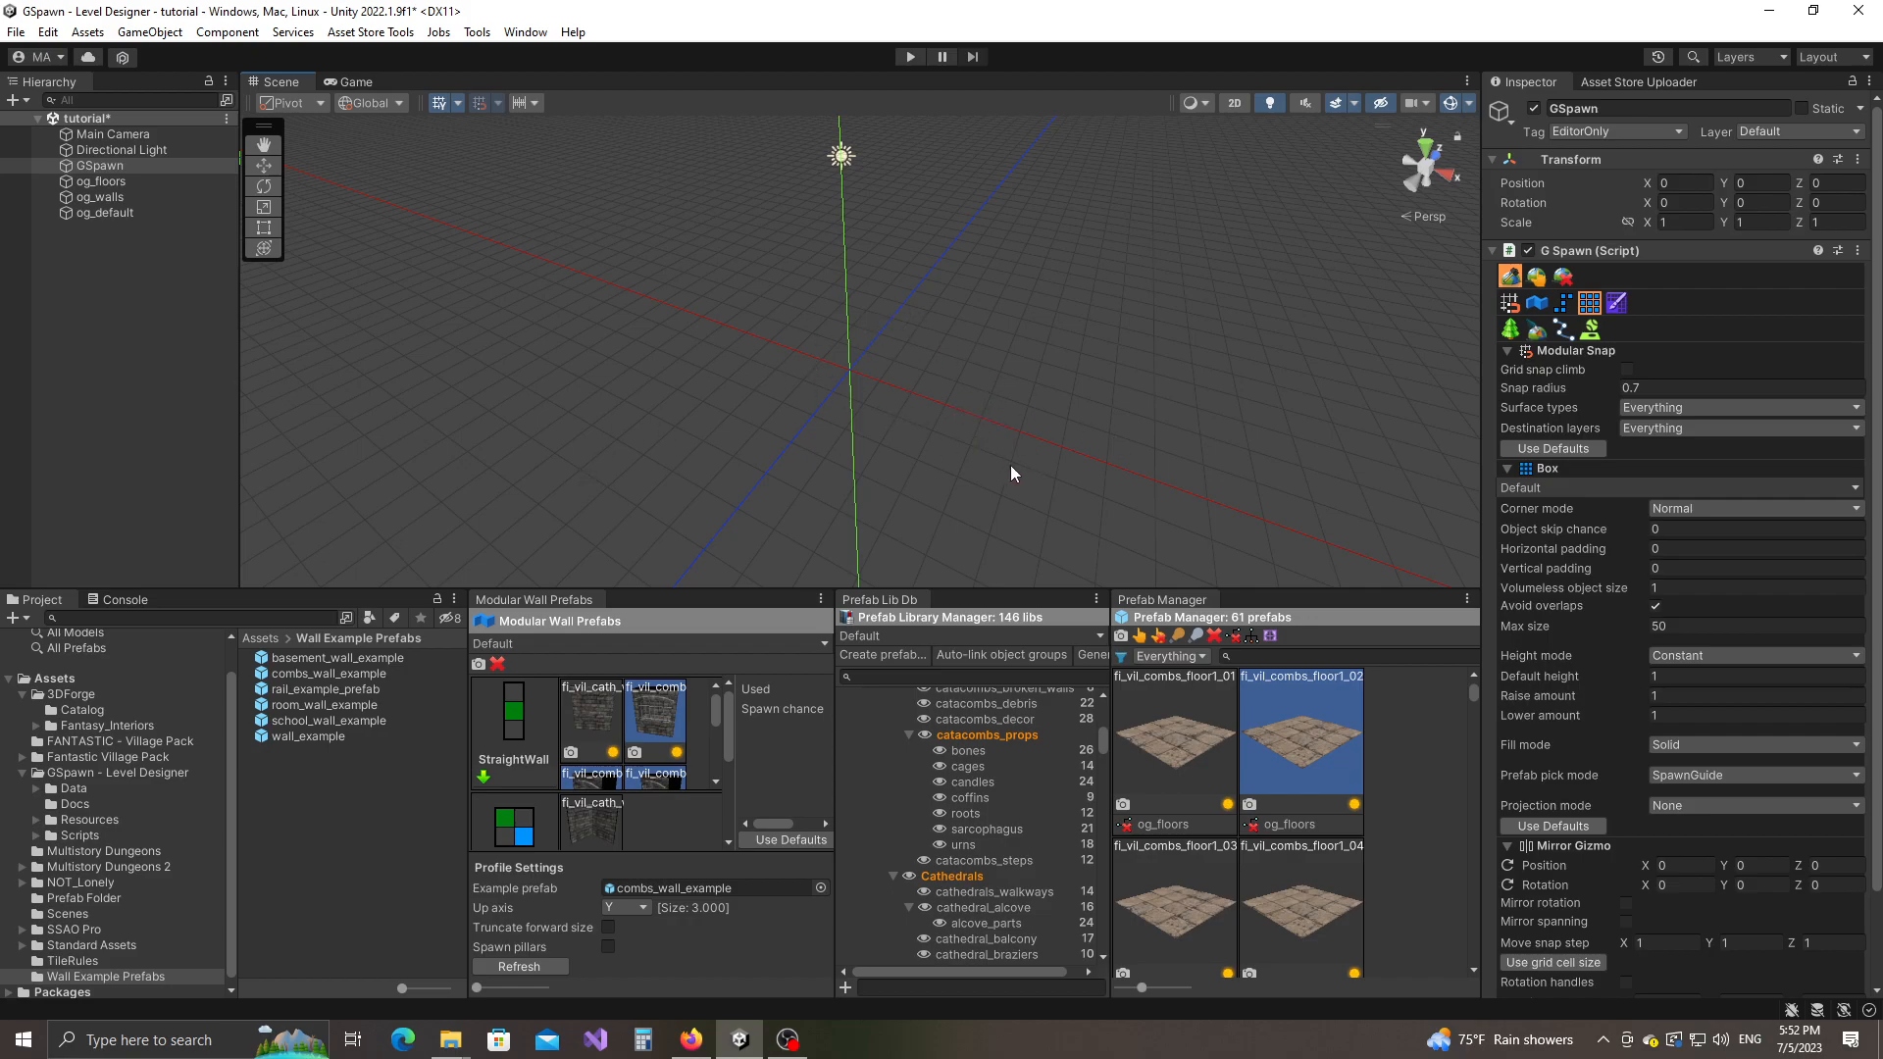
Step: Review the og_floors, og_walls and og_default entries in GSpawn's Object Groups window and close it
{"action": "left_click", "coordinate": [476, 33]}
{"action": "mouse_move", "coordinate": [519, 55]}
{"action": "mouse_move", "coordinate": [642, 105]}
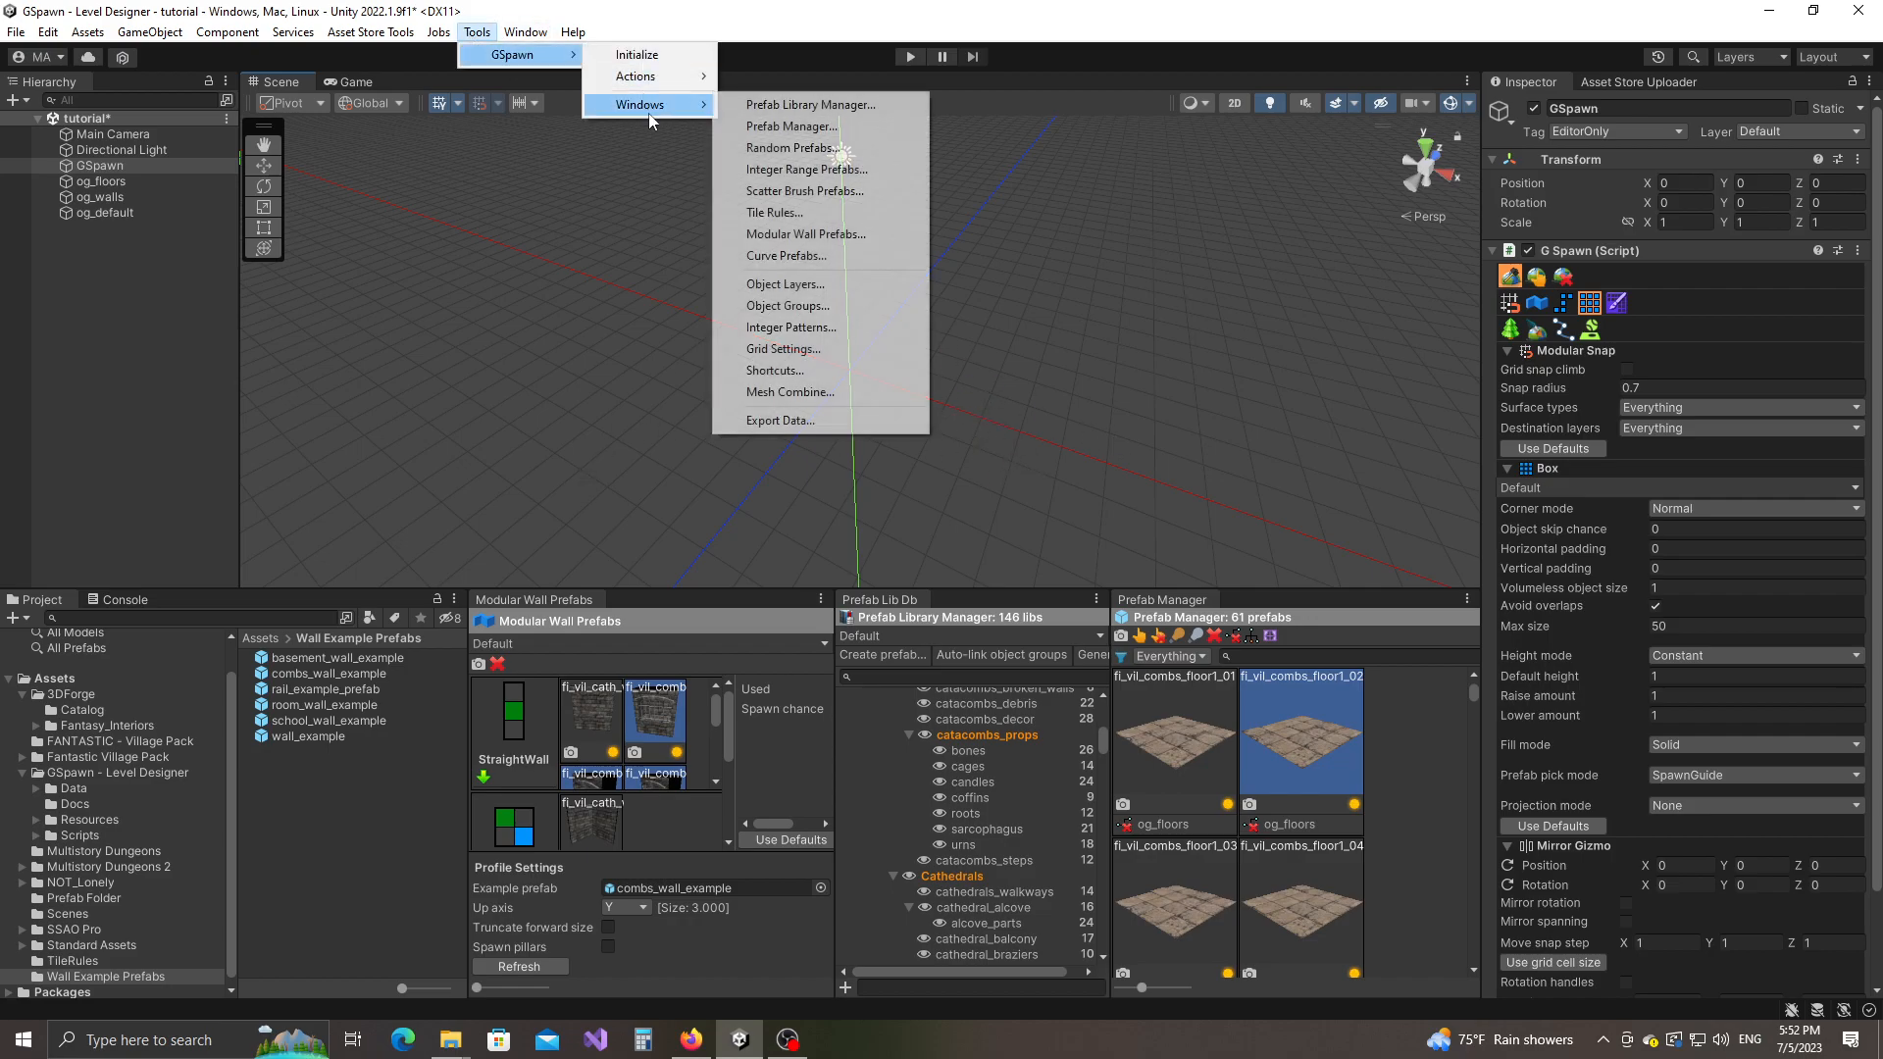
{"action": "left_click", "coordinate": [796, 312]}
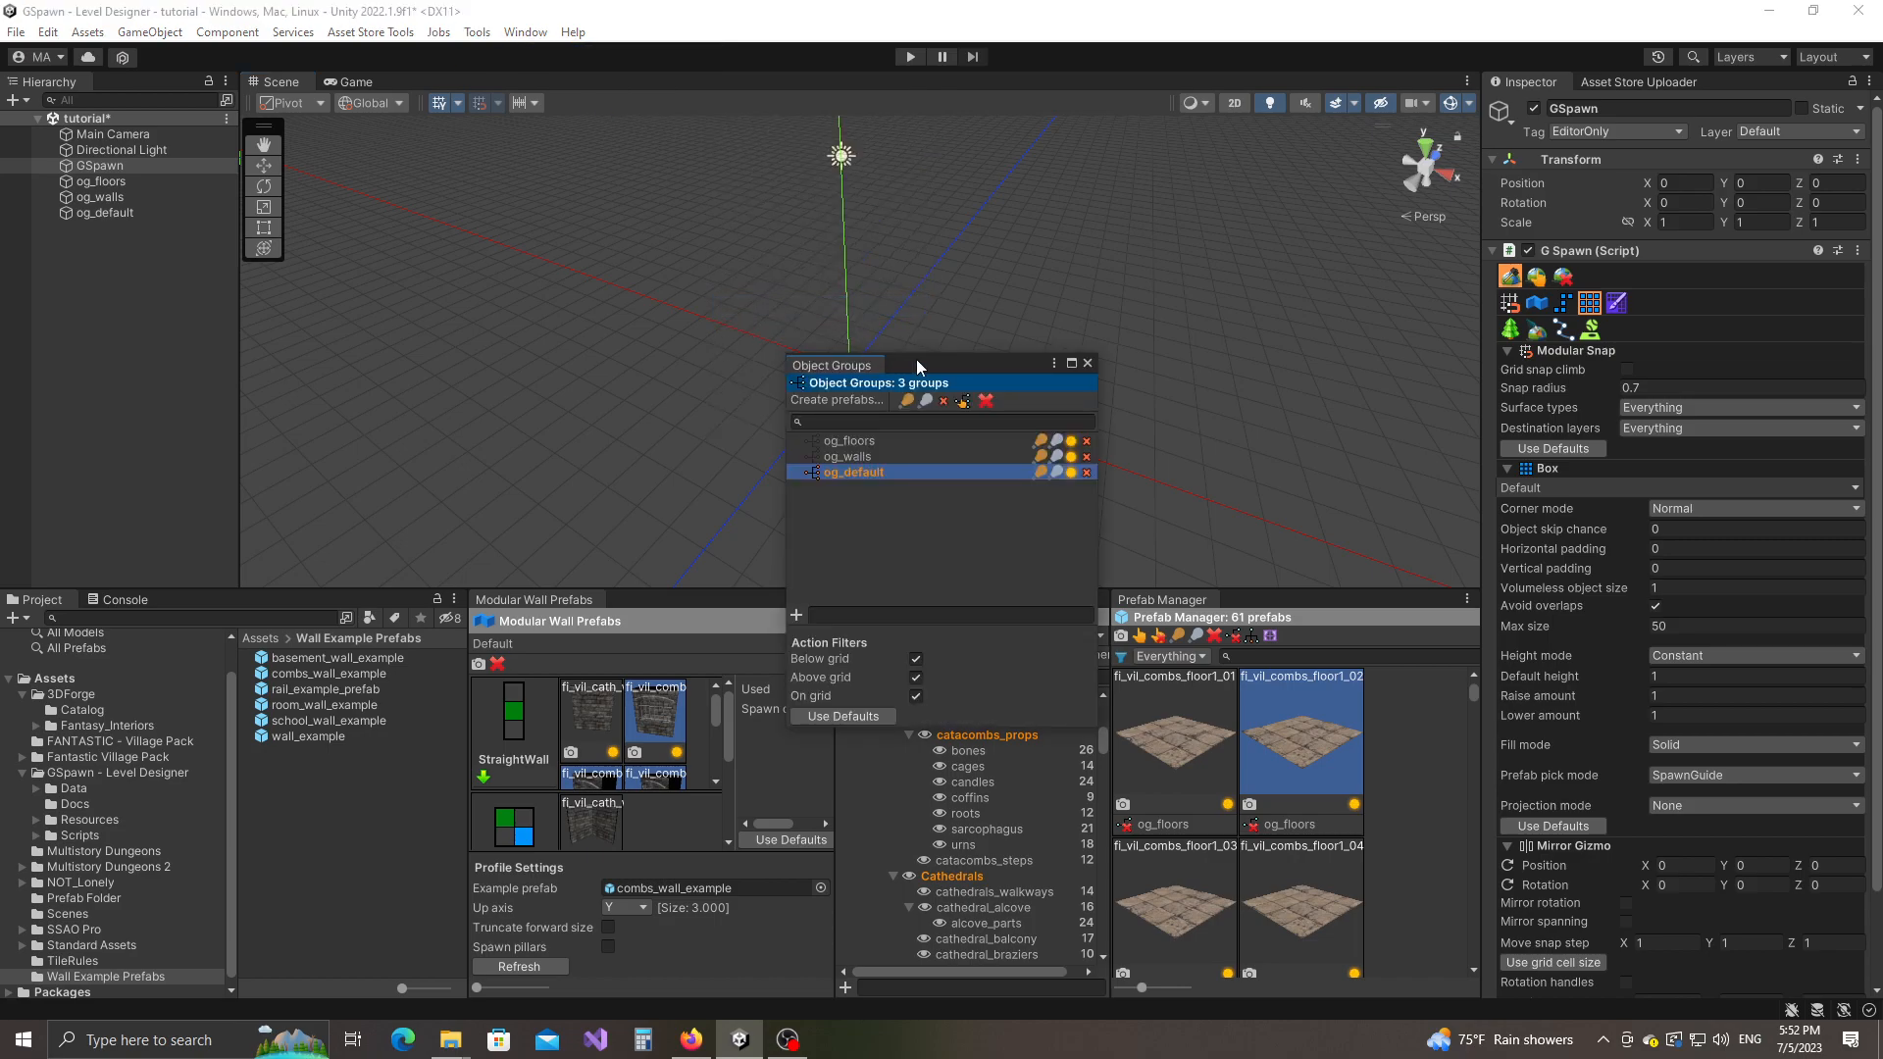
{"action": "left_click_drag", "start_coordinate": [915, 359], "coordinate": [522, 304]}
{"action": "left_click", "coordinate": [431, 385]}
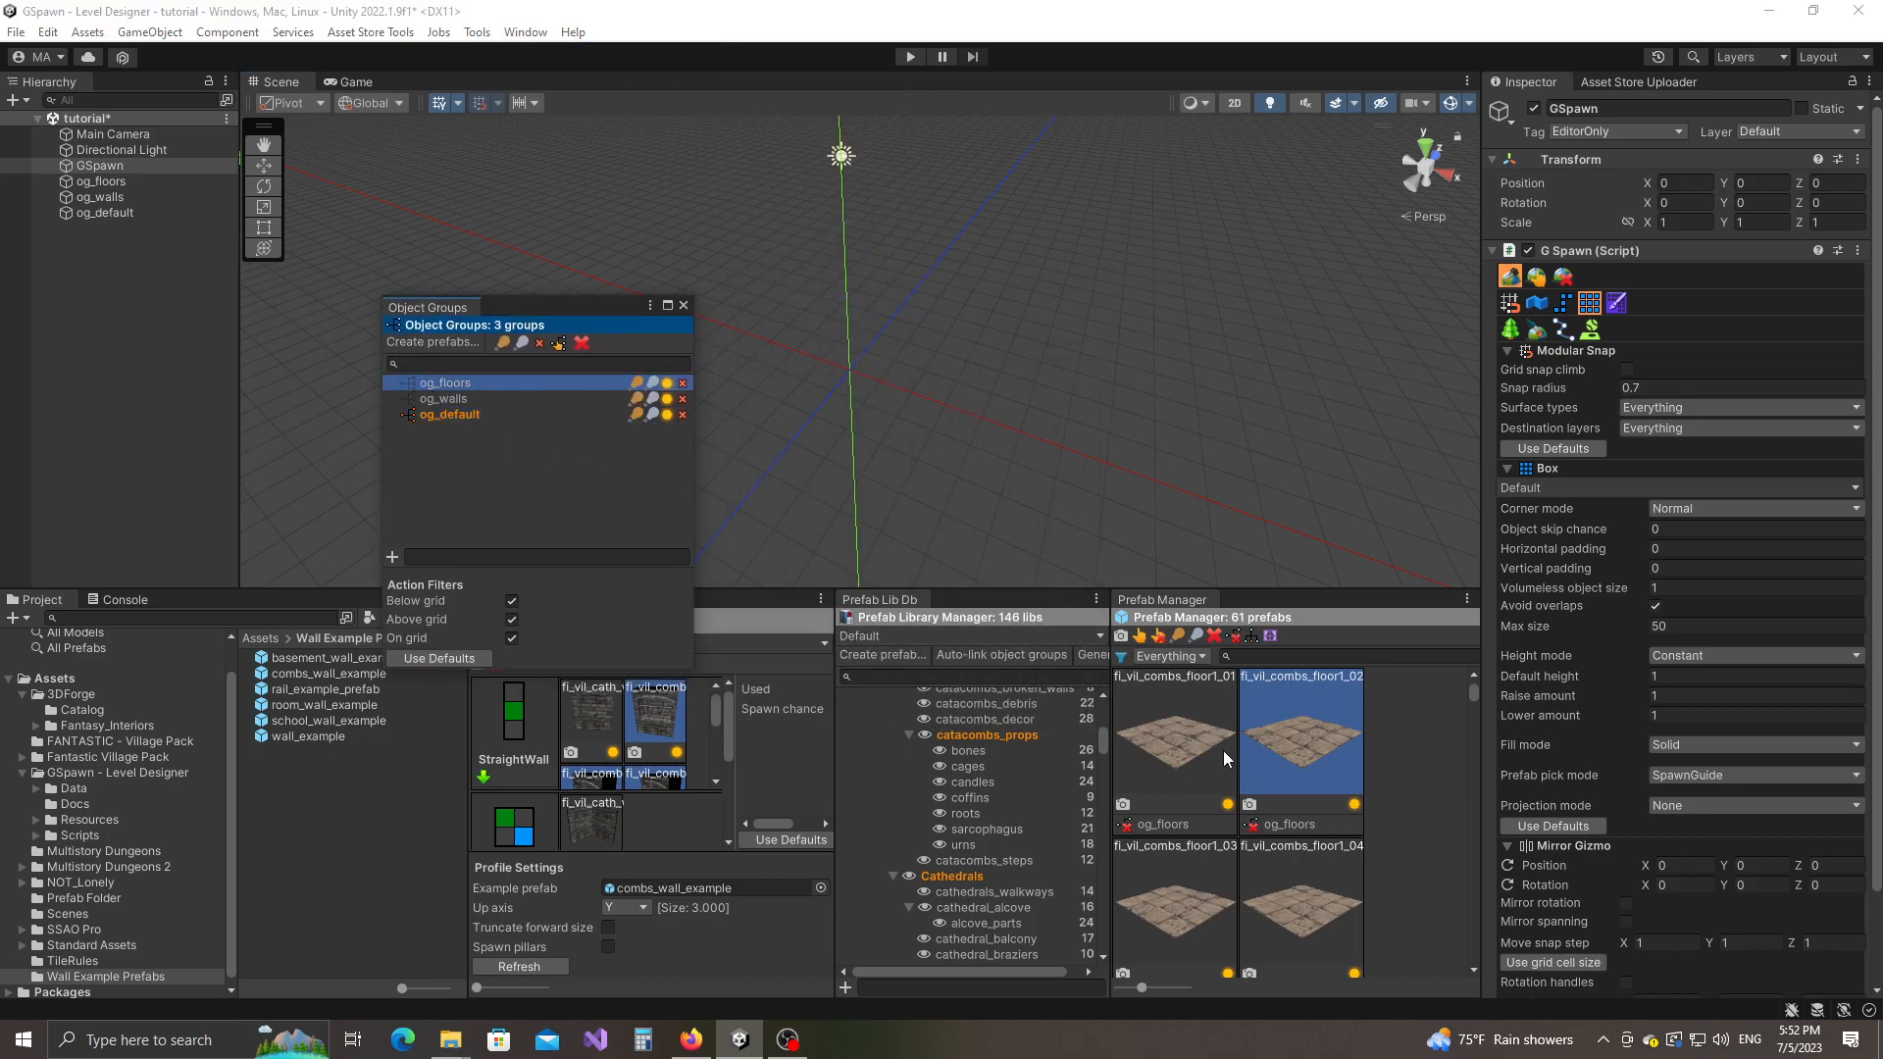
{"action": "left_click", "coordinate": [450, 400]}
{"action": "left_click", "coordinate": [450, 418]}
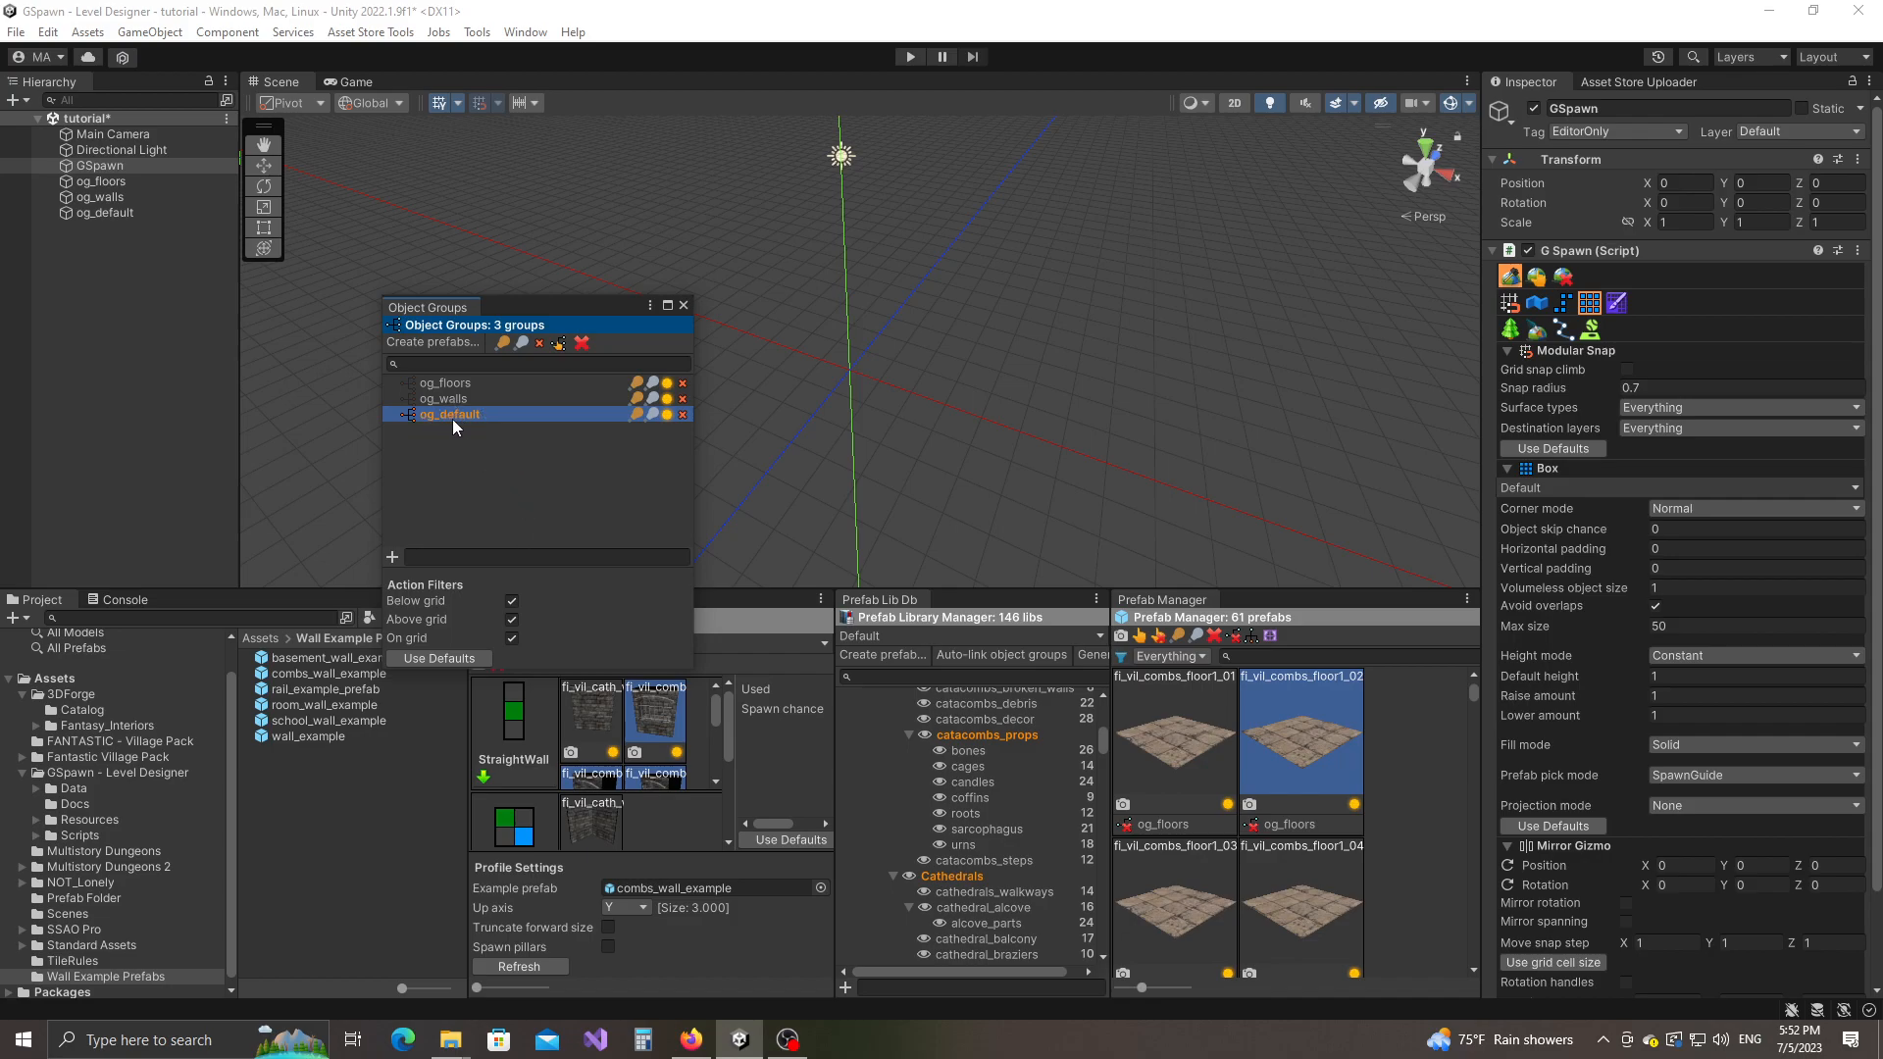
{"action": "left_click", "coordinate": [684, 305]}
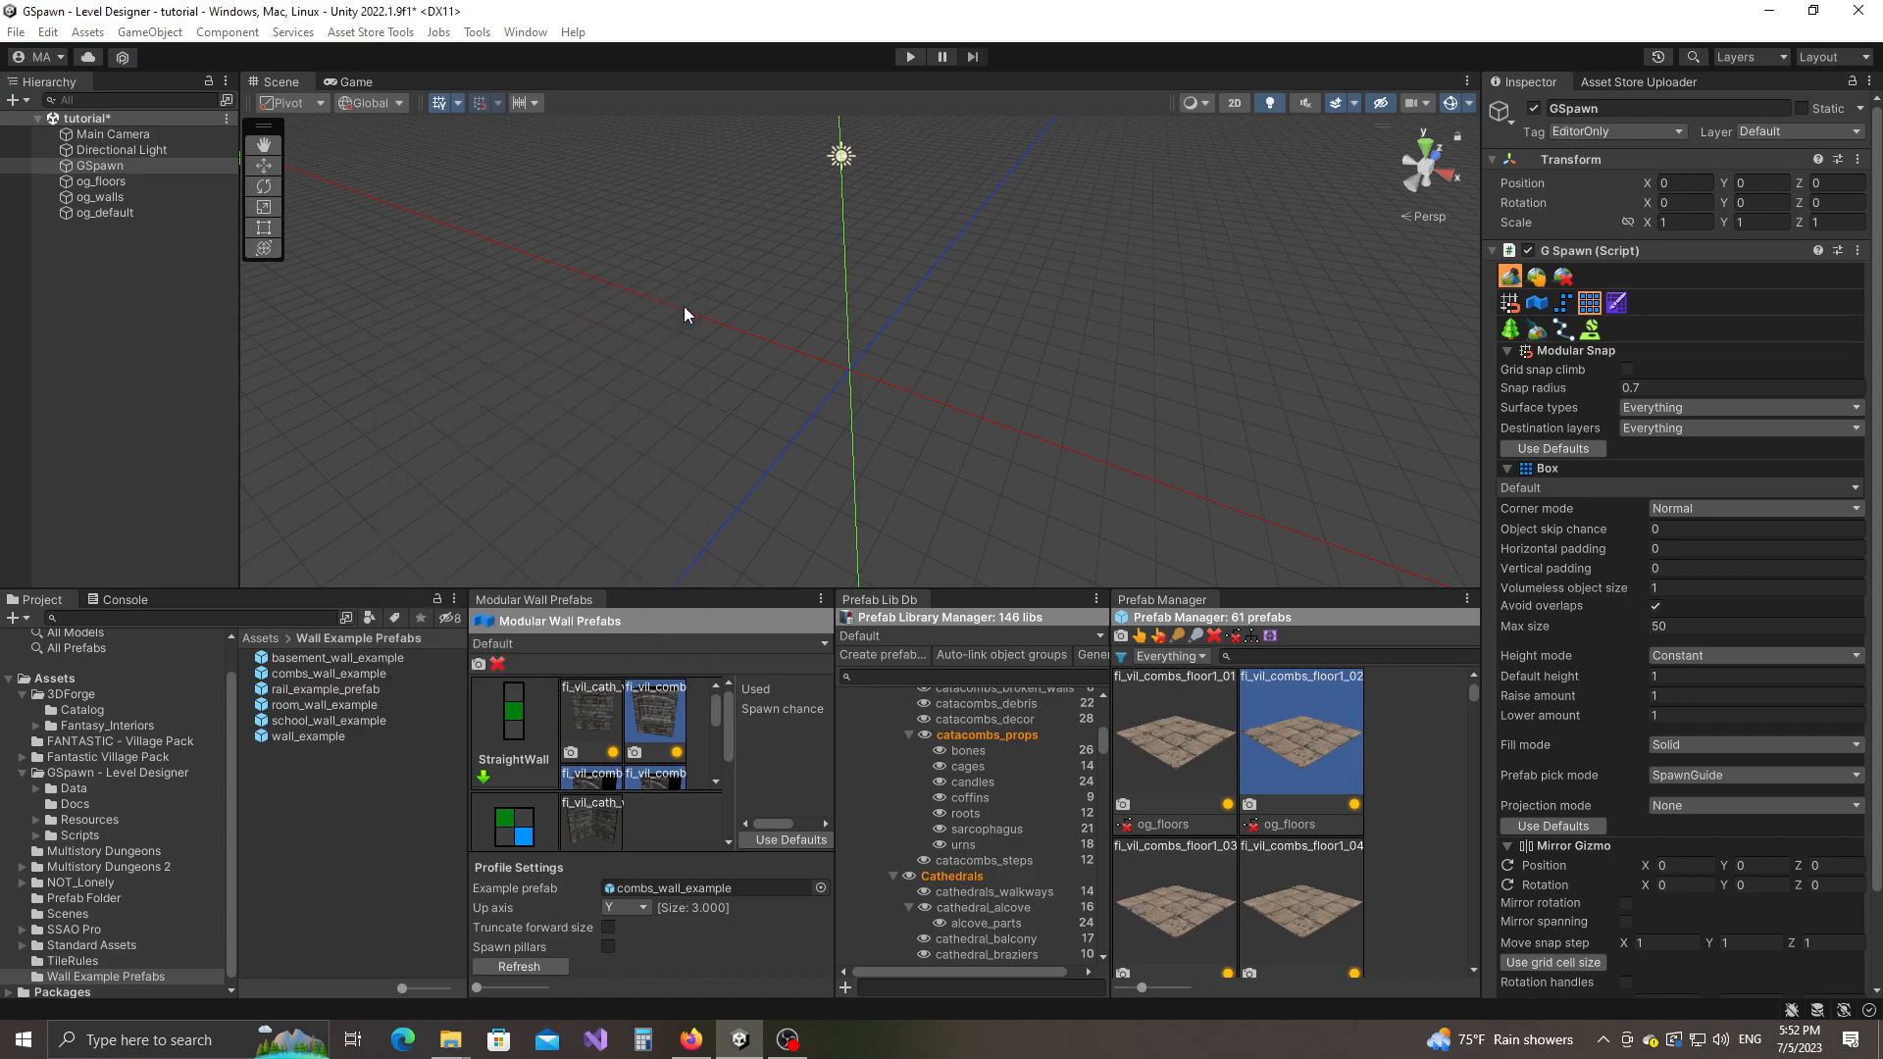
Step: Open the combs_wall_example prefab, examine its wall layout, and return to the tutorial scene
{"action": "left_click_drag", "start_coordinate": [832, 728], "coordinate": [919, 727]}
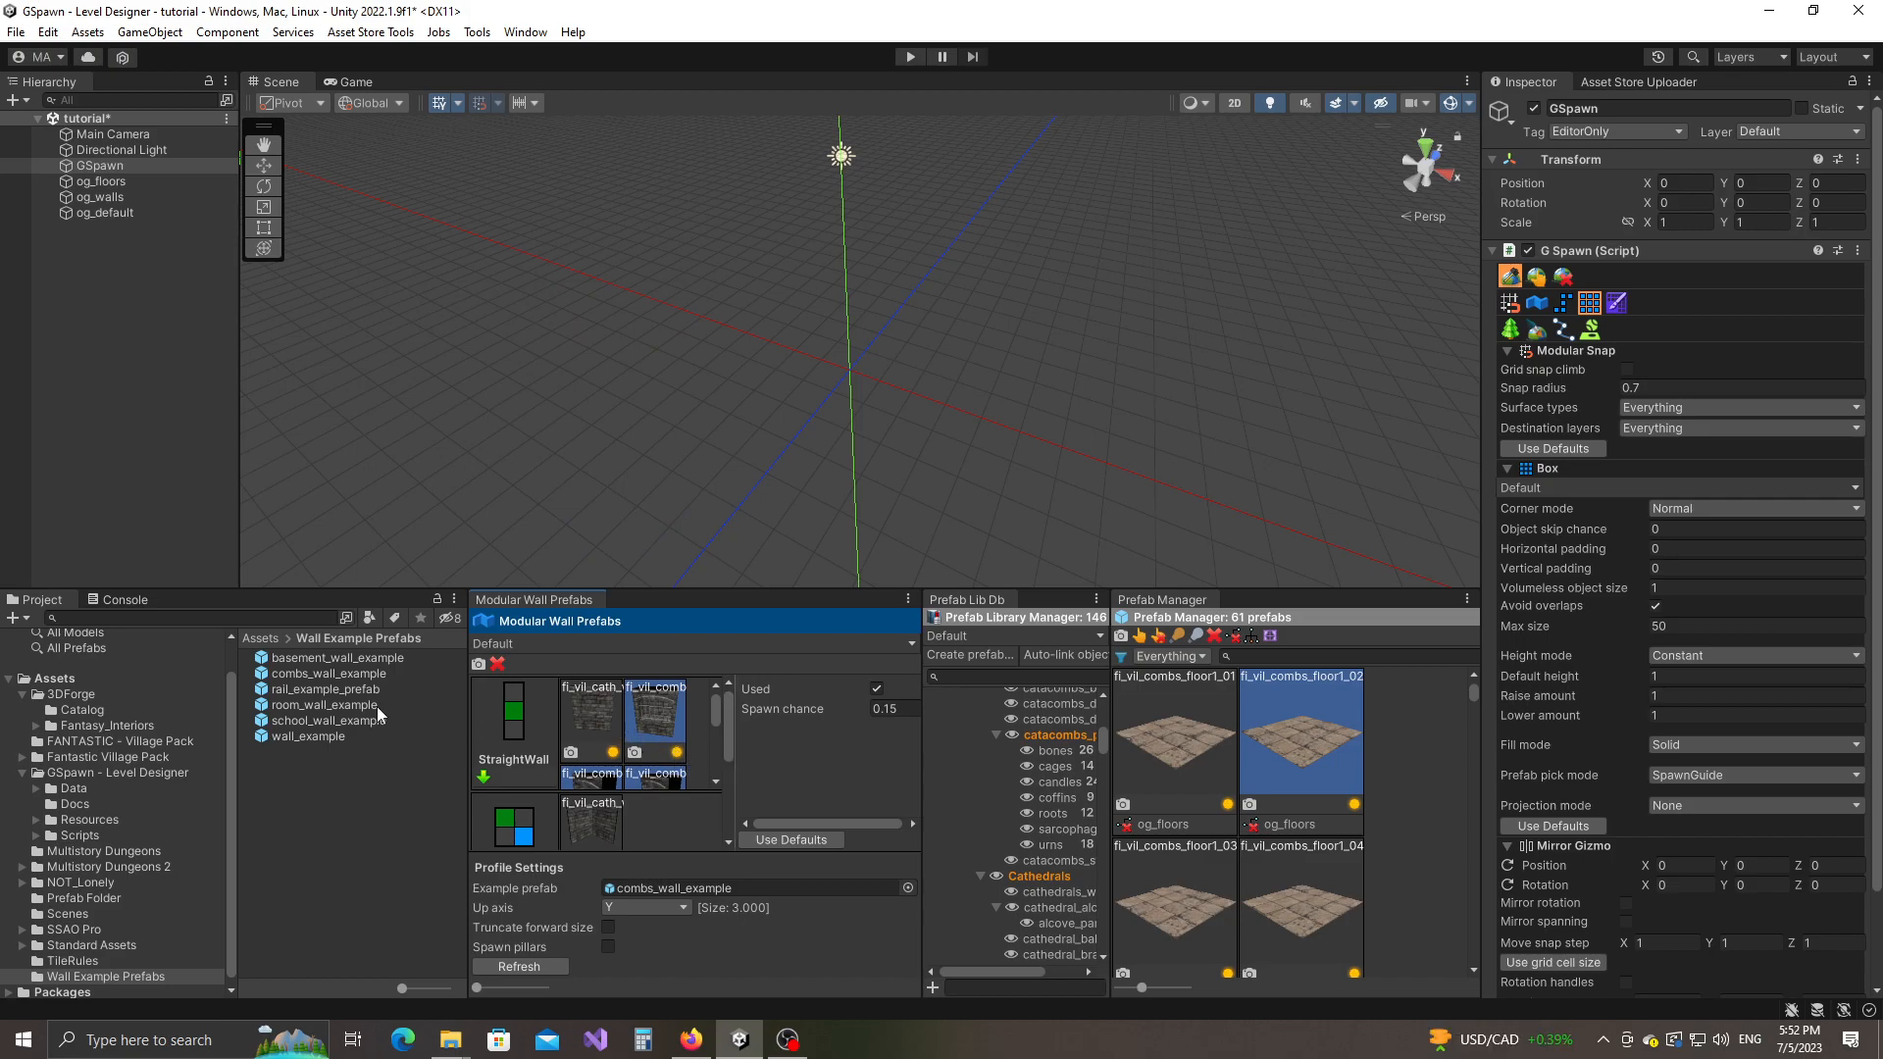
{"action": "left_click", "coordinate": [300, 672]}
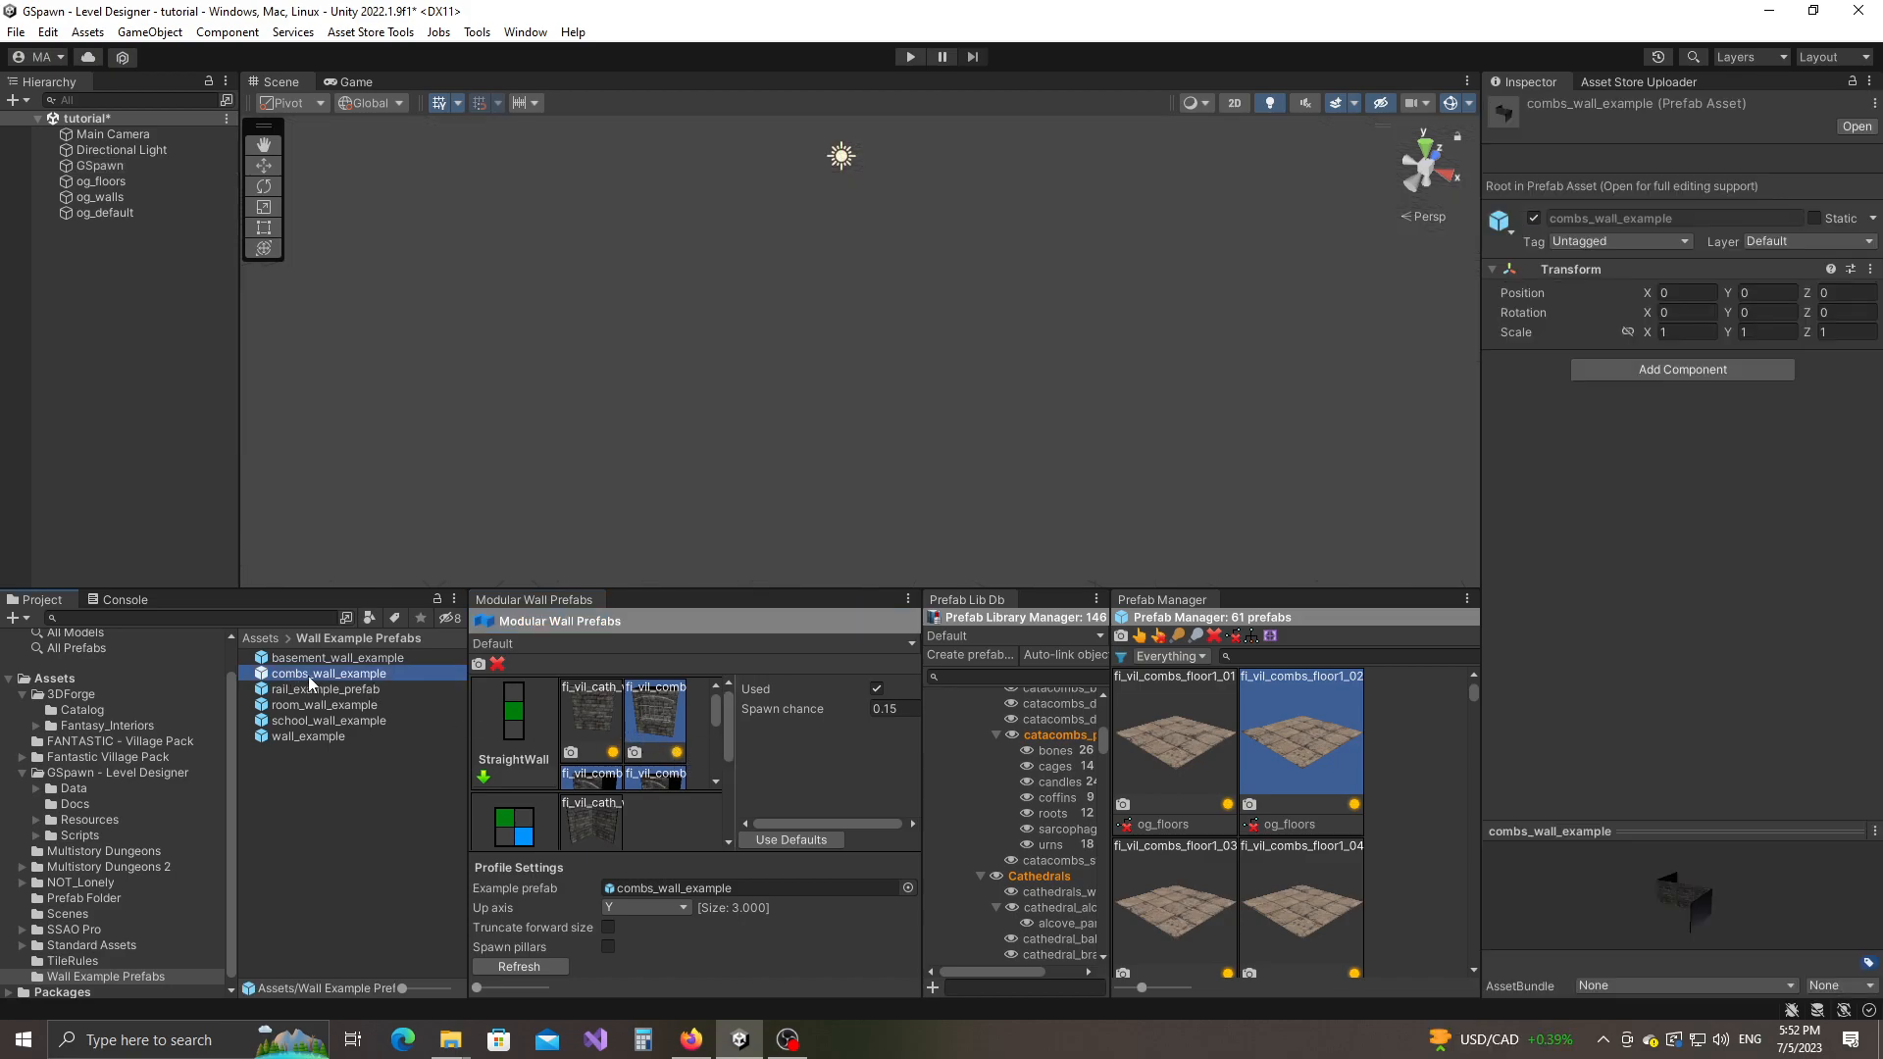
{"action": "left_click", "coordinate": [1856, 126]}
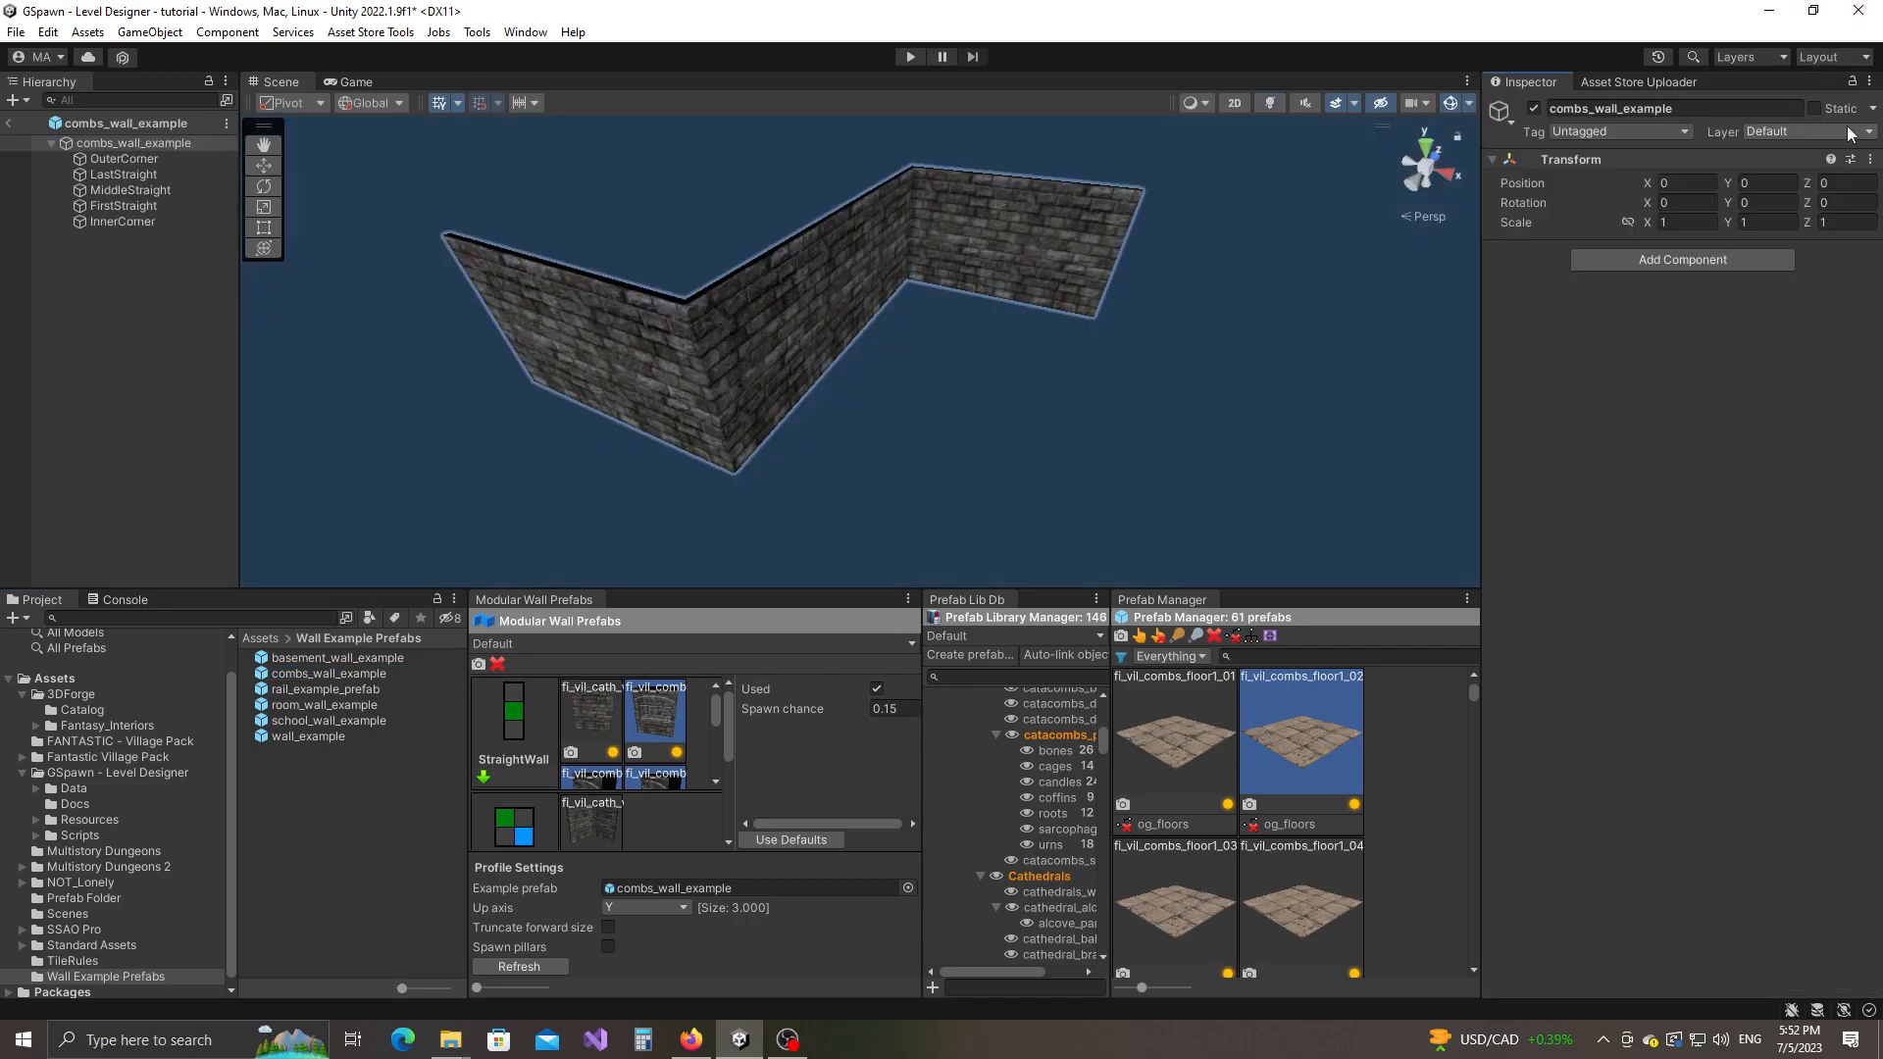
{"action": "left_click_drag", "start_coordinate": [1015, 385], "coordinate": [1008, 480], "text": "alt"}
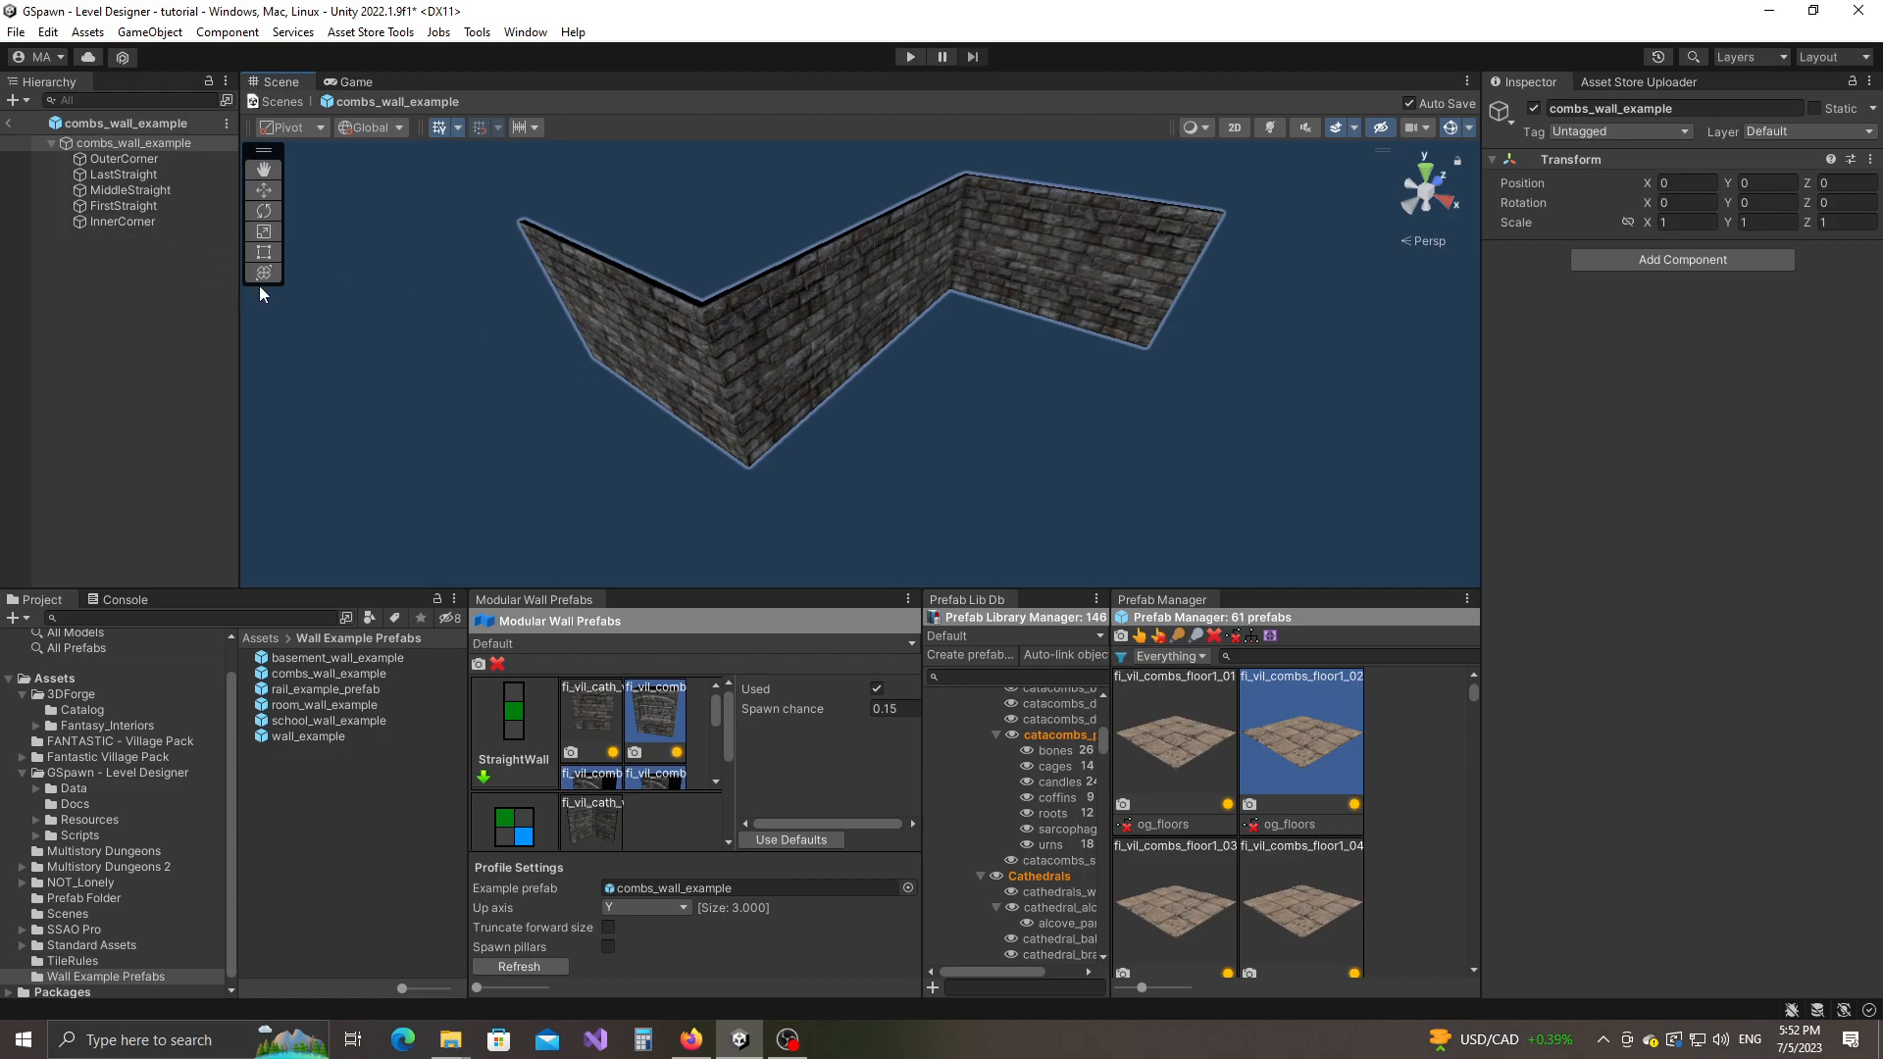
{"action": "left_click", "coordinate": [9, 123]}
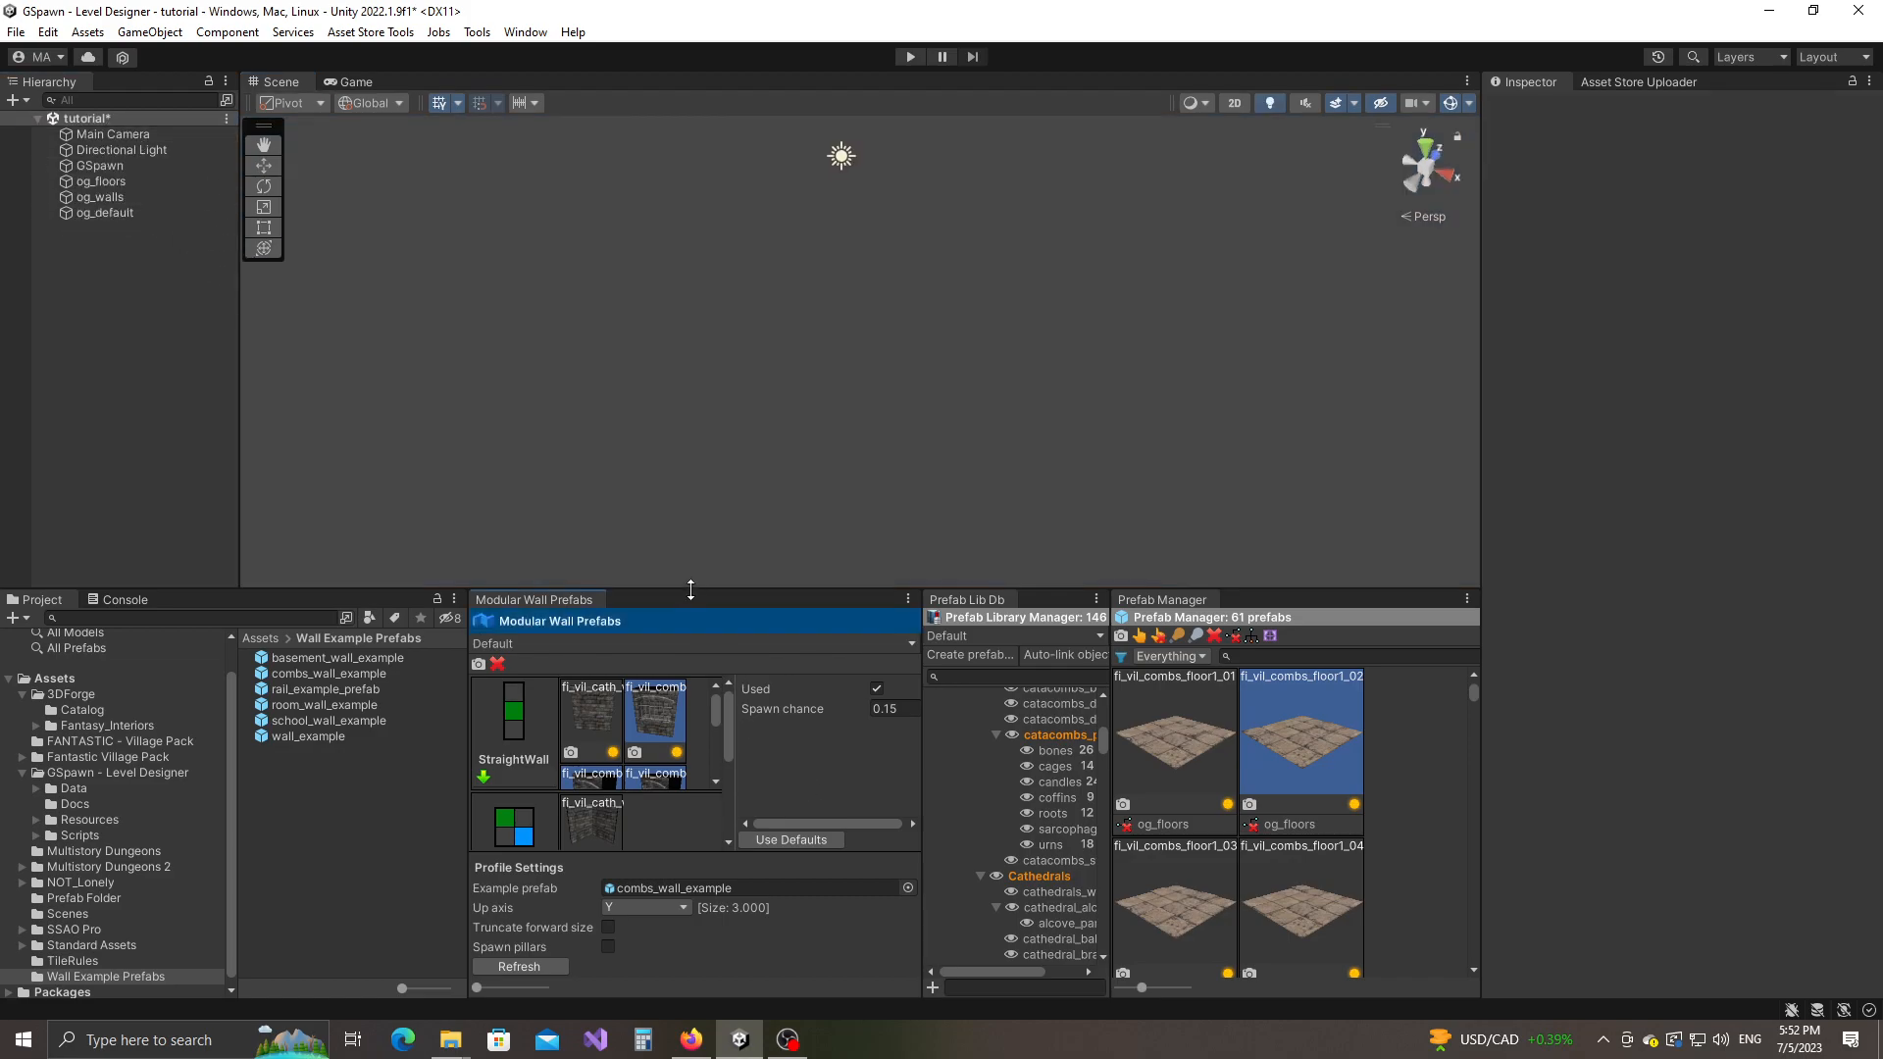
Step: Enlarge the Modular Wall Prefabs area and its previews to examine the prefabs assigned to the straight wall and corner slots
{"action": "left_click_drag", "start_coordinate": [690, 589], "coordinate": [696, 489]}
{"action": "left_click_drag", "start_coordinate": [737, 672], "coordinate": [826, 673]}
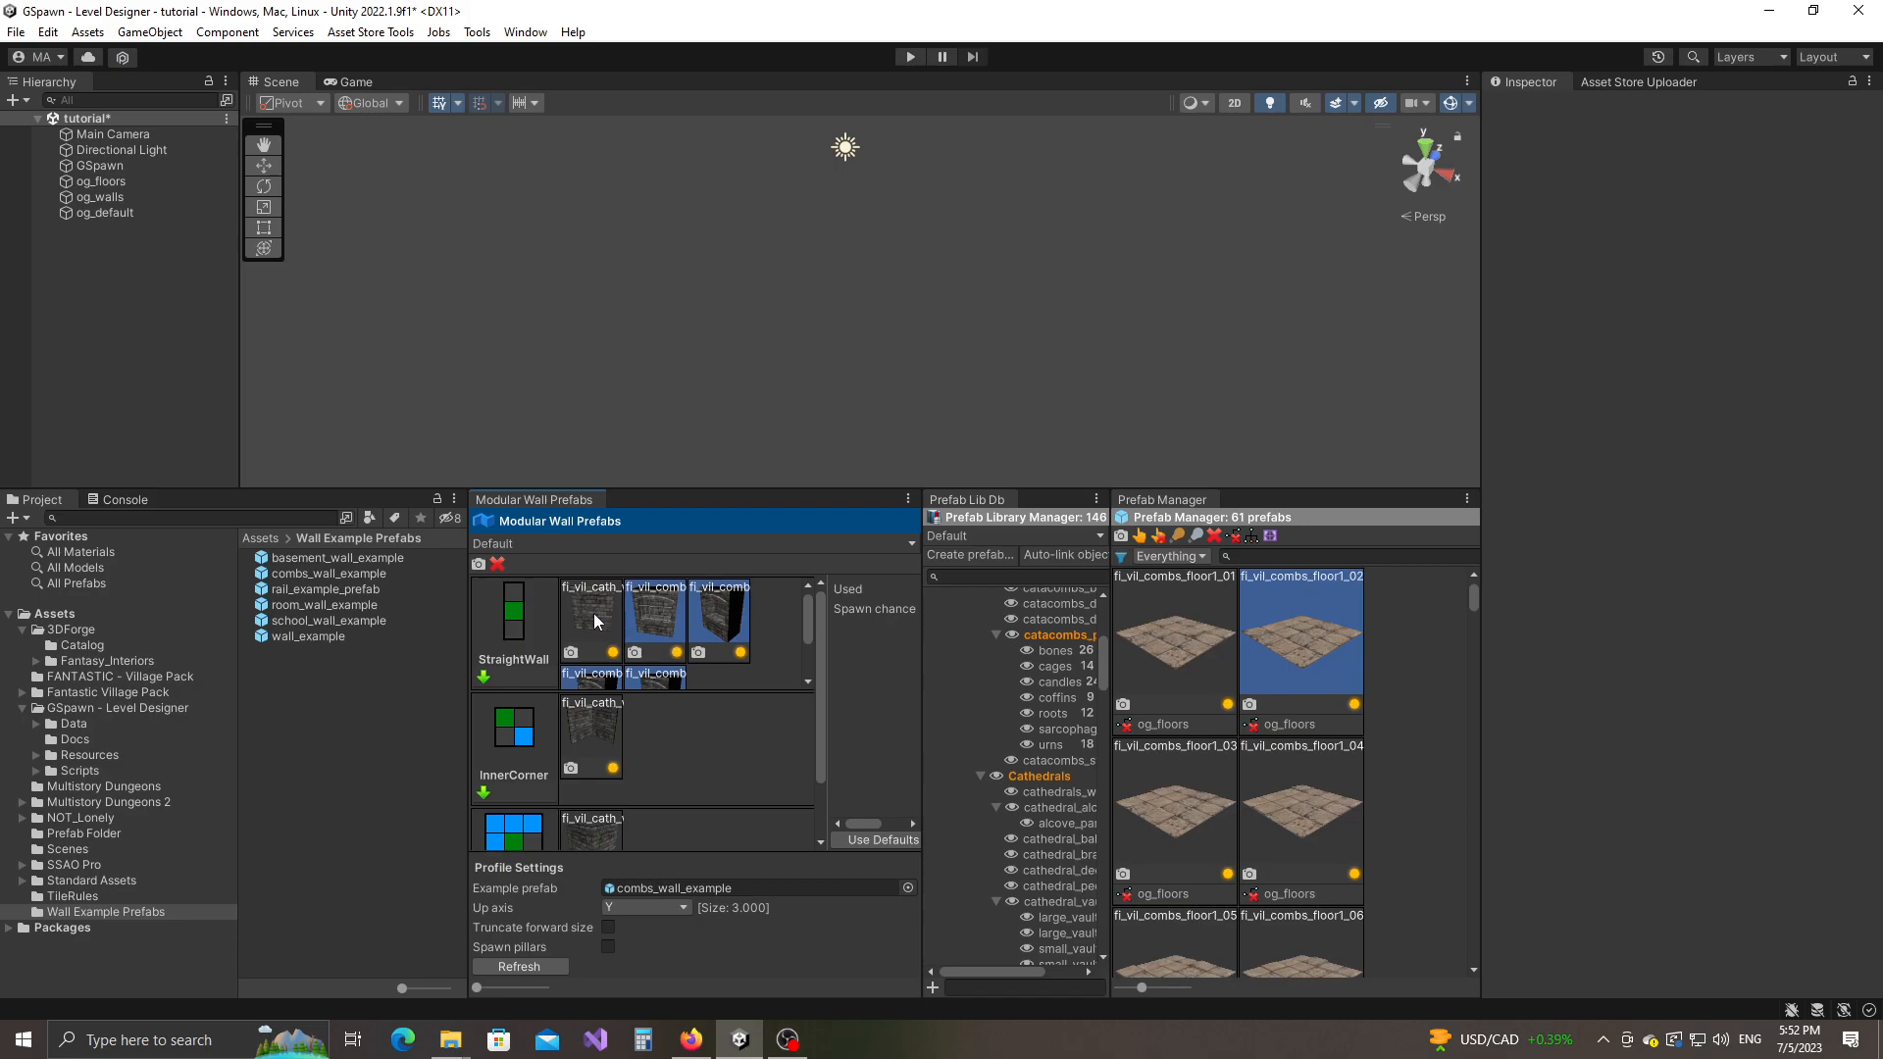
{"action": "left_click_drag", "start_coordinate": [477, 987], "coordinate": [499, 987]}
{"action": "mouse_move", "coordinate": [614, 653]}
{"action": "left_mouse_down"}
{"action": "mouse_move", "coordinate": [677, 629]}
{"action": "mouse_move", "coordinate": [618, 665]}
{"action": "mouse_move", "coordinate": [655, 649]}
{"action": "mouse_move", "coordinate": [638, 657]}
{"action": "left_mouse_up"}
{"action": "left_click_drag", "start_coordinate": [808, 606], "coordinate": [810, 621]}
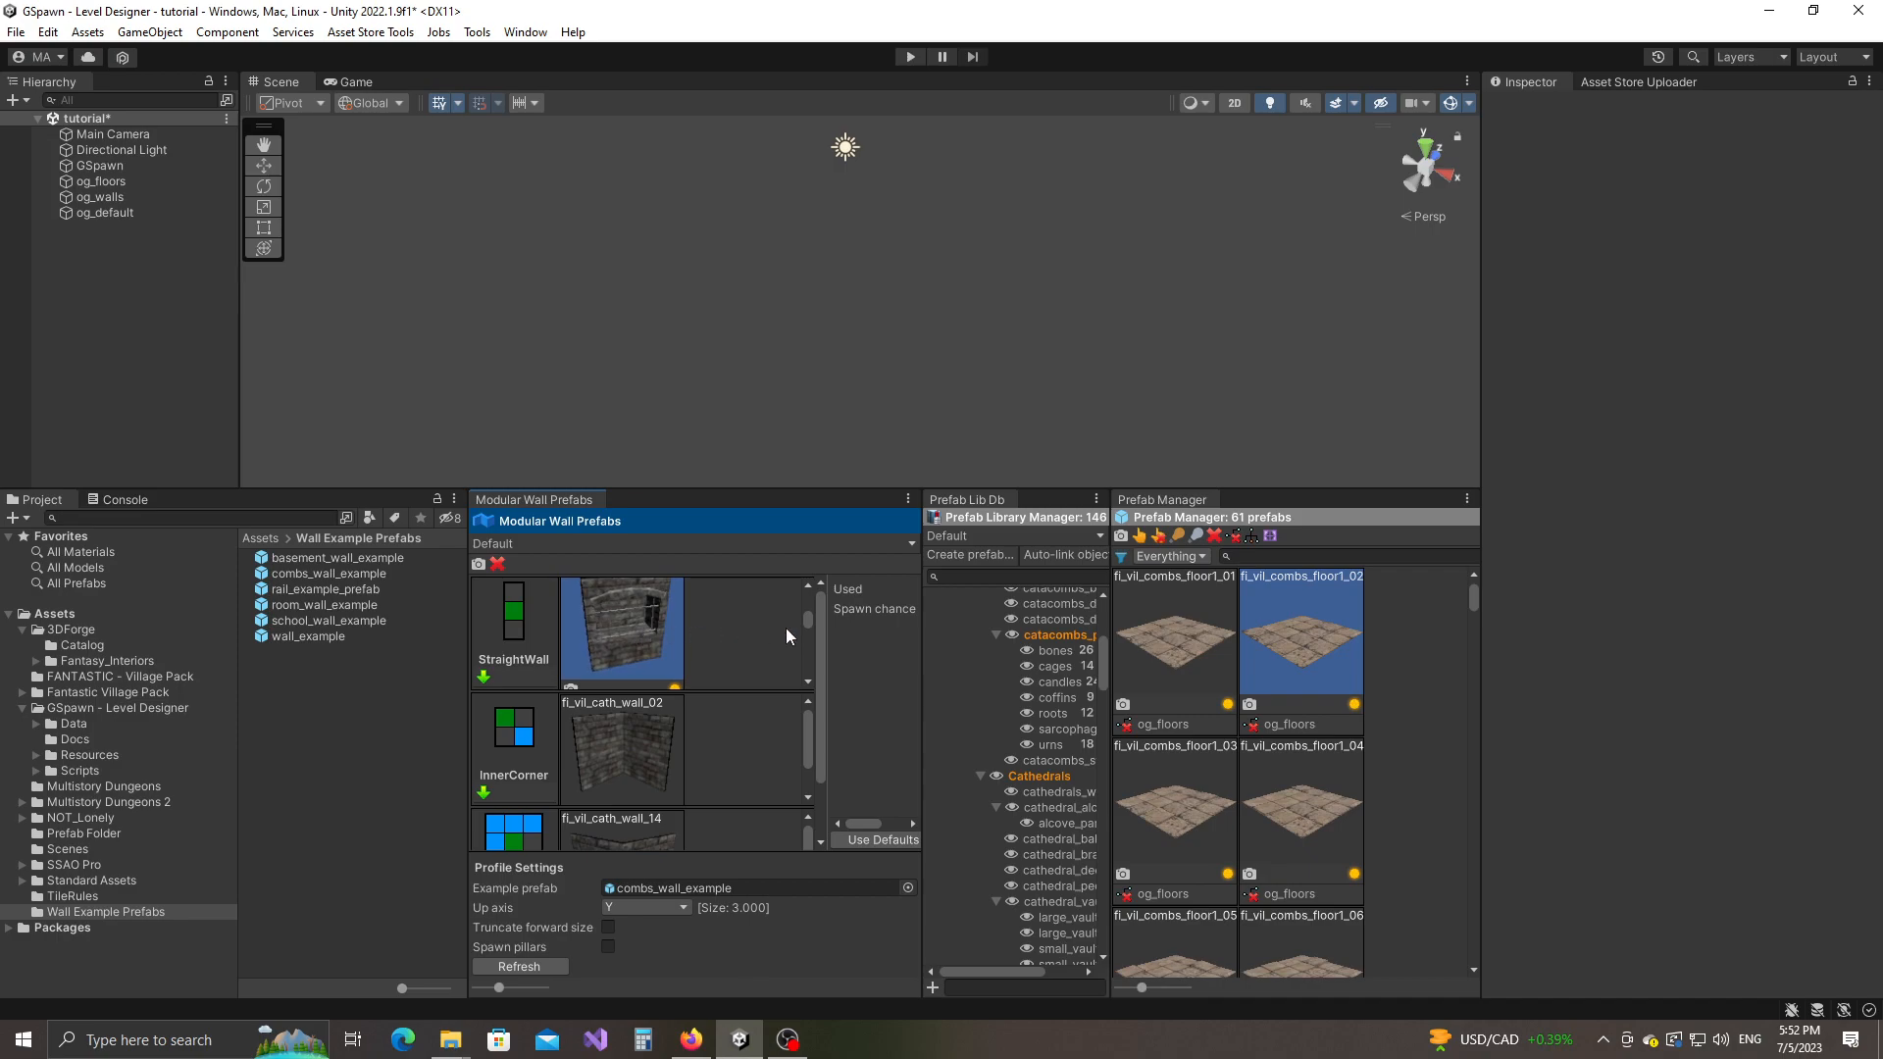
{"action": "left_click_drag", "start_coordinate": [808, 621], "coordinate": [804, 594]}
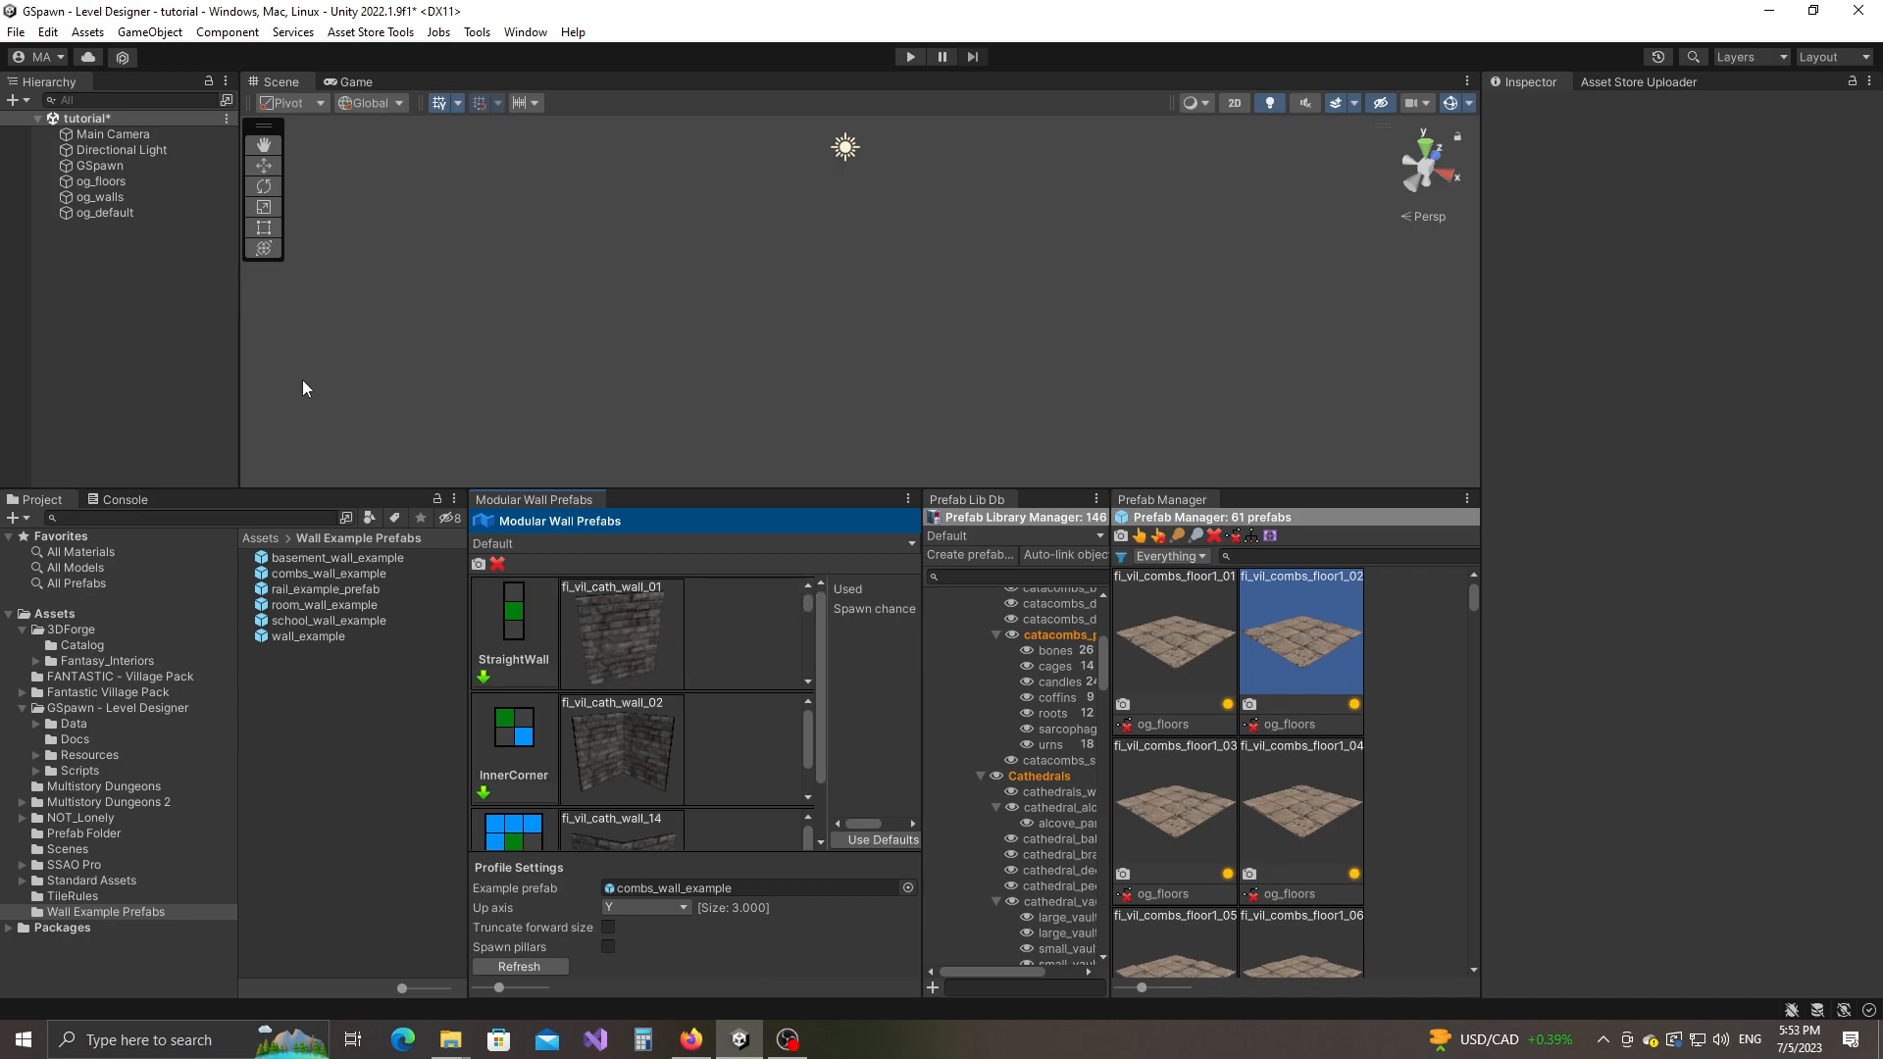
Step: With the GSpawn object selected, box-spawn a rectangular floor of fi_vil_combs_floor1_02 tiles starting near the grid origin
{"action": "left_click", "coordinate": [101, 166]}
{"action": "left_click_drag", "start_coordinate": [698, 490], "coordinate": [698, 666]}
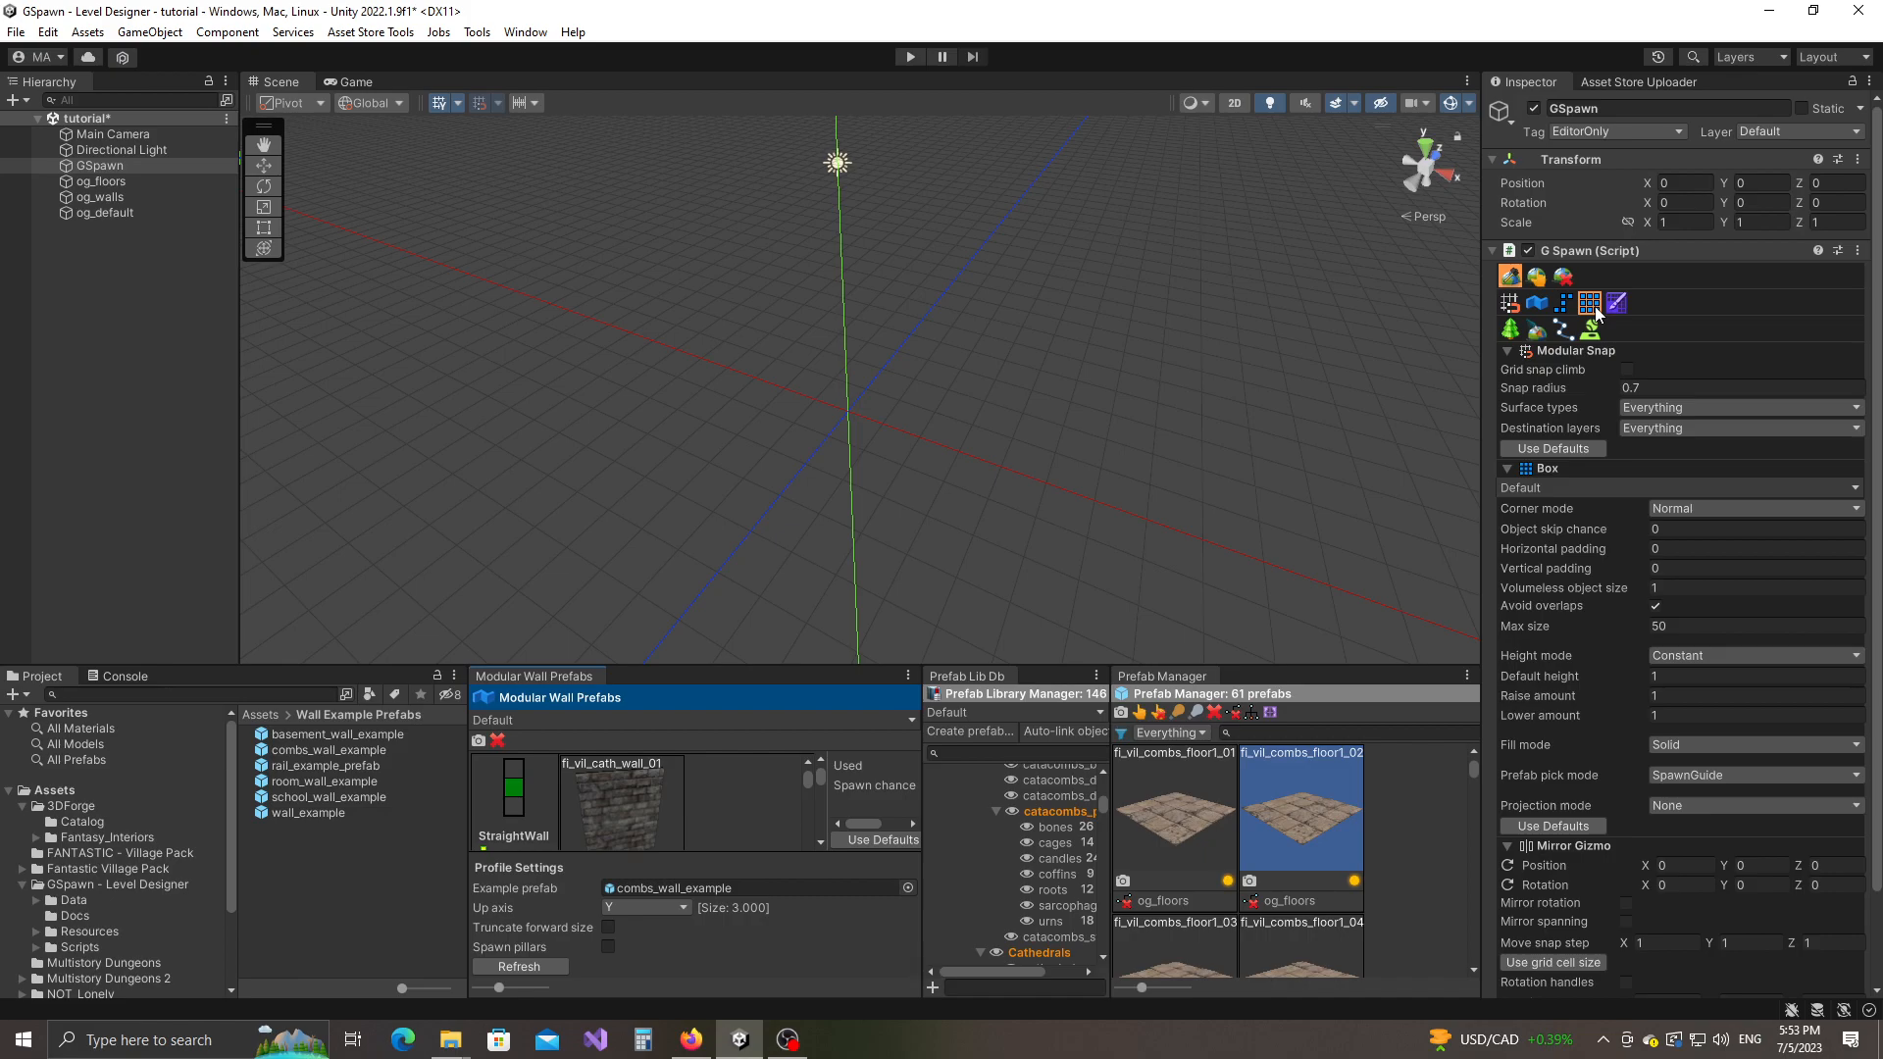
{"action": "left_click", "coordinate": [1312, 809]}
{"action": "right_click_drag", "start_coordinate": [1183, 276], "coordinate": [921, 443]}
{"action": "key", "text": "s"}
{"action": "left_click", "coordinate": [892, 445]}
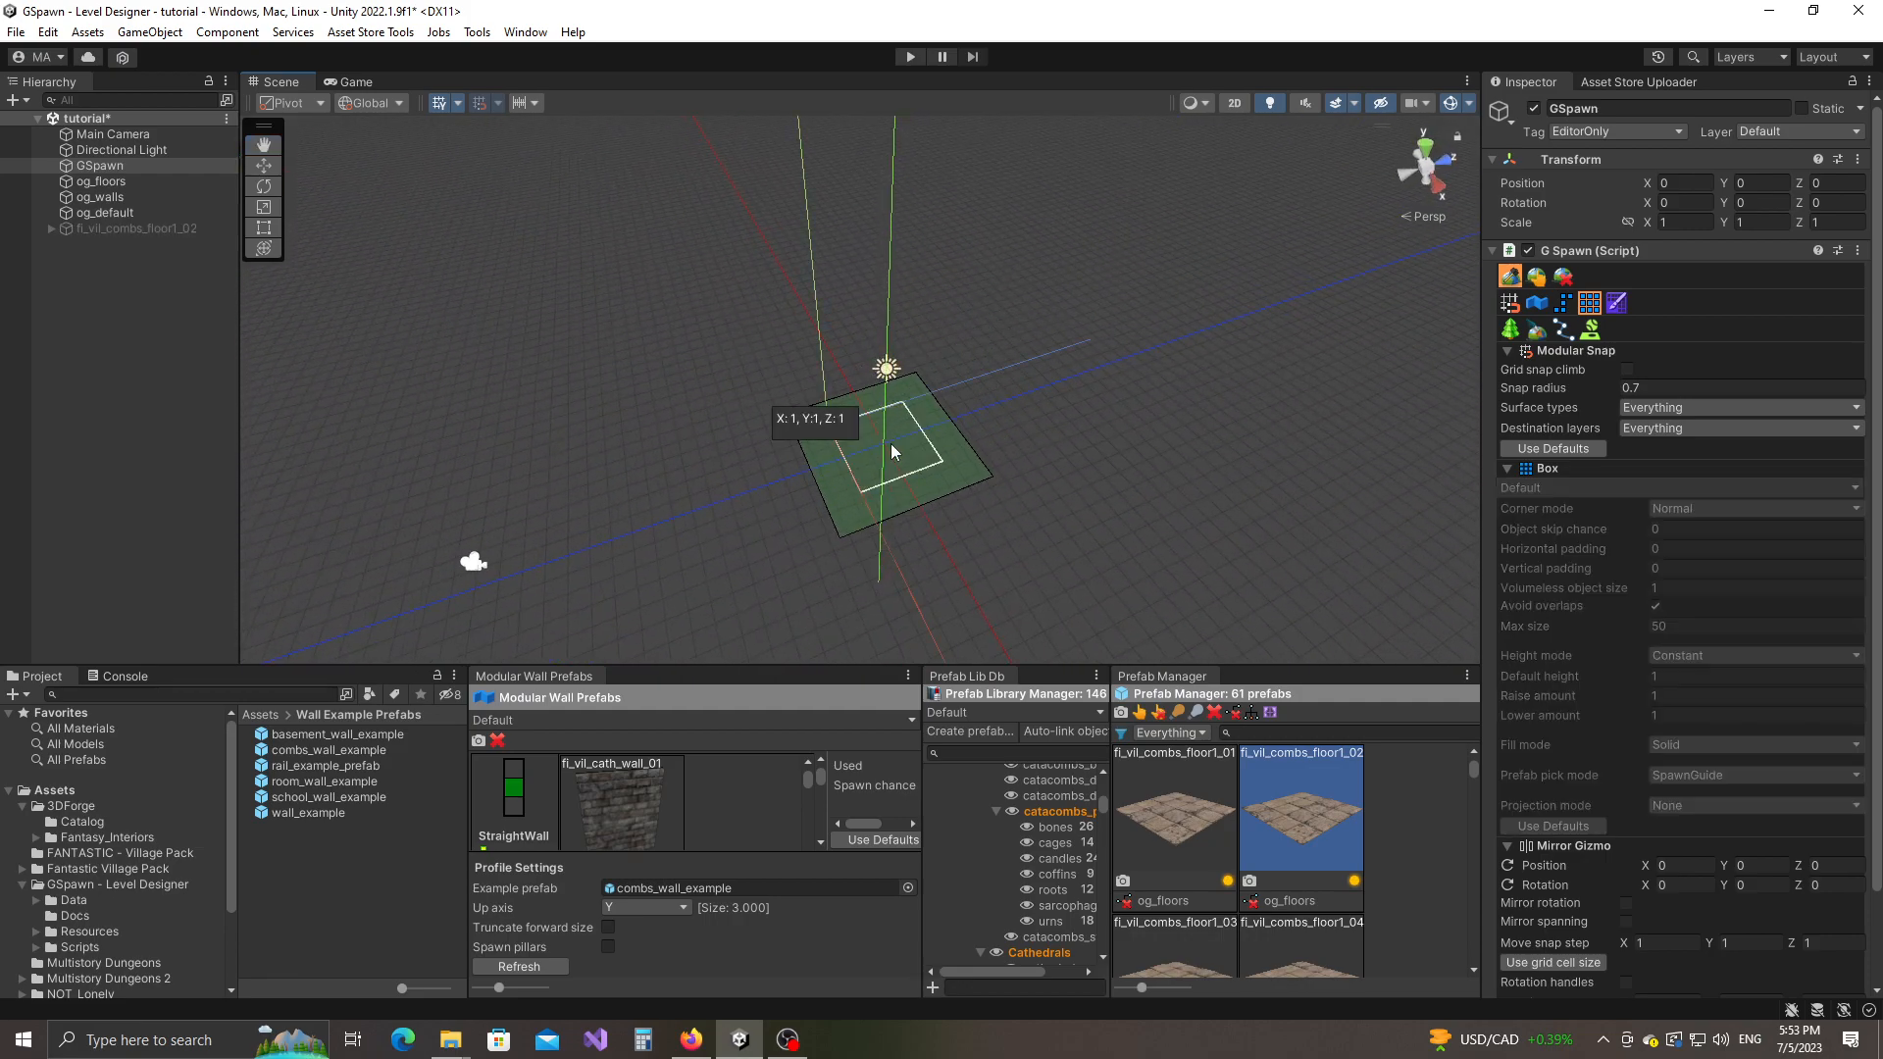
{"action": "key", "text": "d"}
{"action": "mouse_move", "coordinate": [1034, 204]}
{"action": "right_mouse_down"}
{"action": "mouse_move", "coordinate": [963, 214]}
{"action": "mouse_move", "coordinate": [1019, 201]}
{"action": "right_mouse_up"}
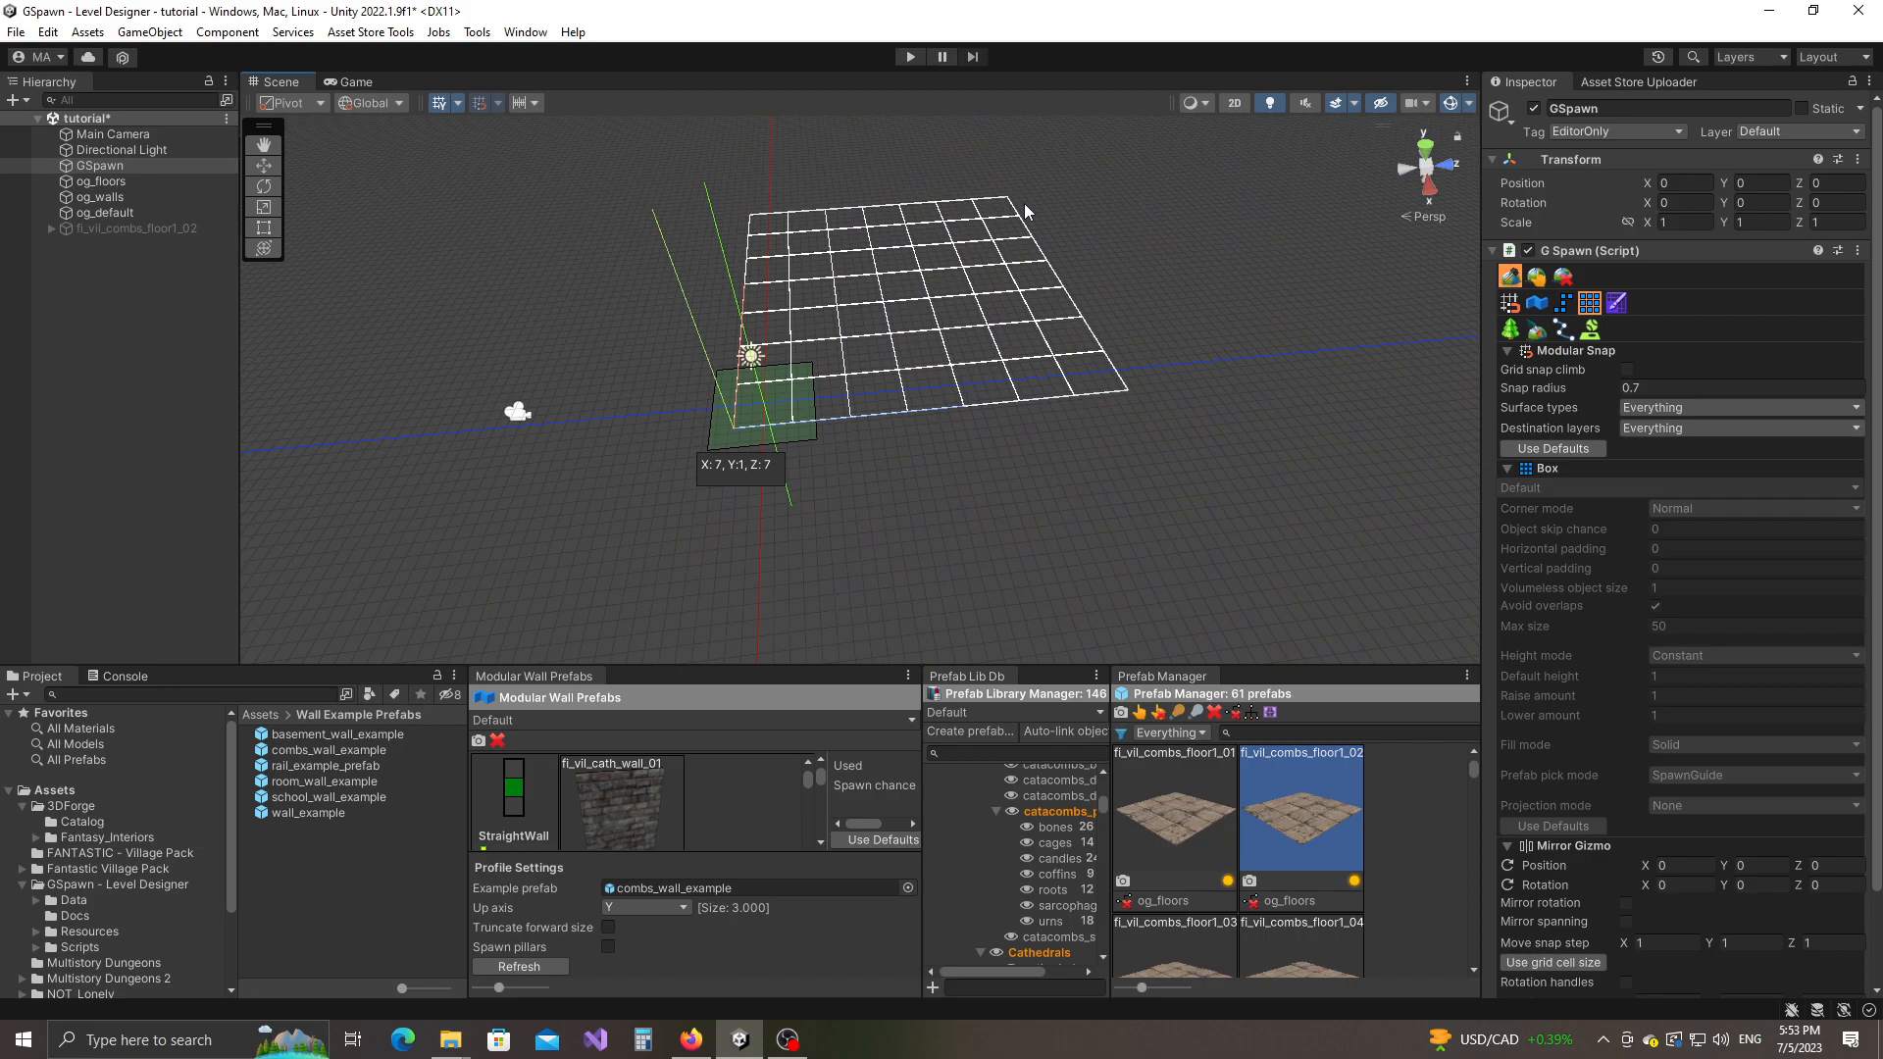
{"action": "left_click", "coordinate": [1087, 184]}
Step: Box-spawn a straight corridor three tiles wide extending along X from the long side of the first floor
{"action": "key", "text": "a"}
{"action": "right_click_drag", "start_coordinate": [777, 386], "coordinate": [1156, 412]}
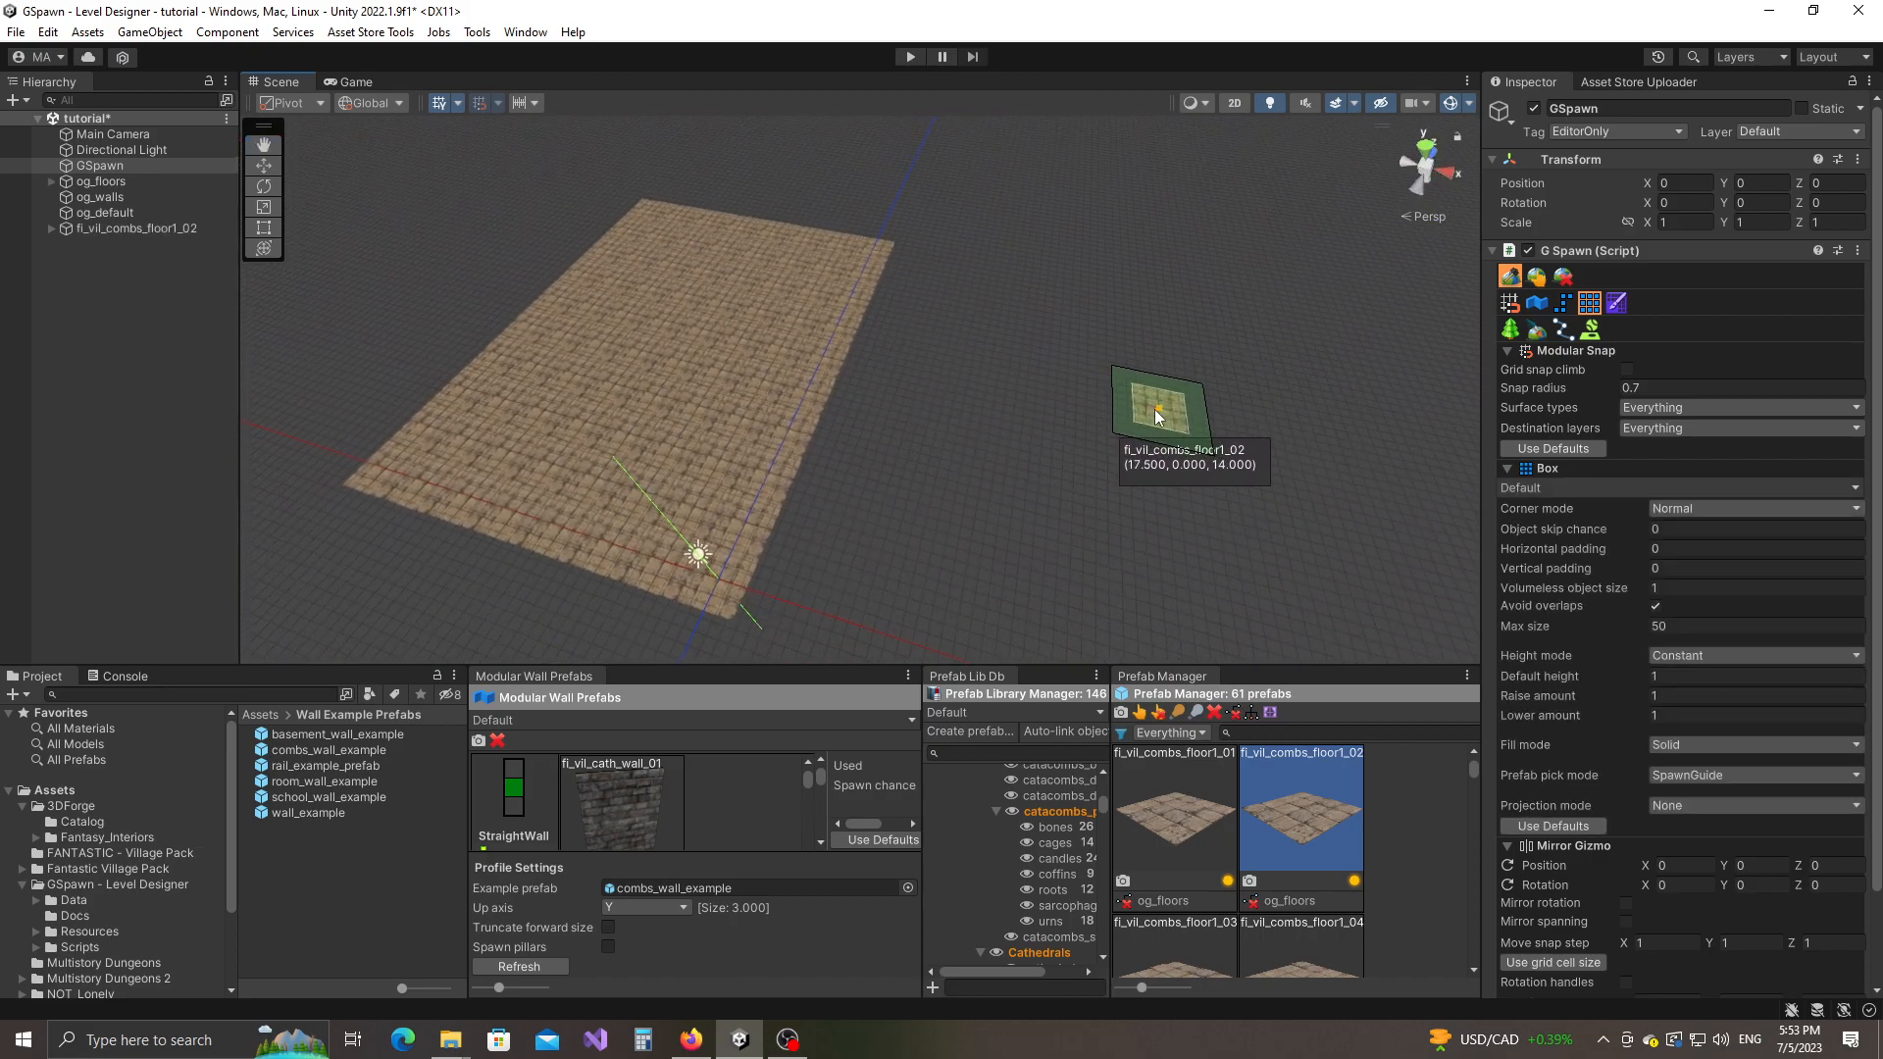
{"action": "left_click", "coordinate": [851, 402]}
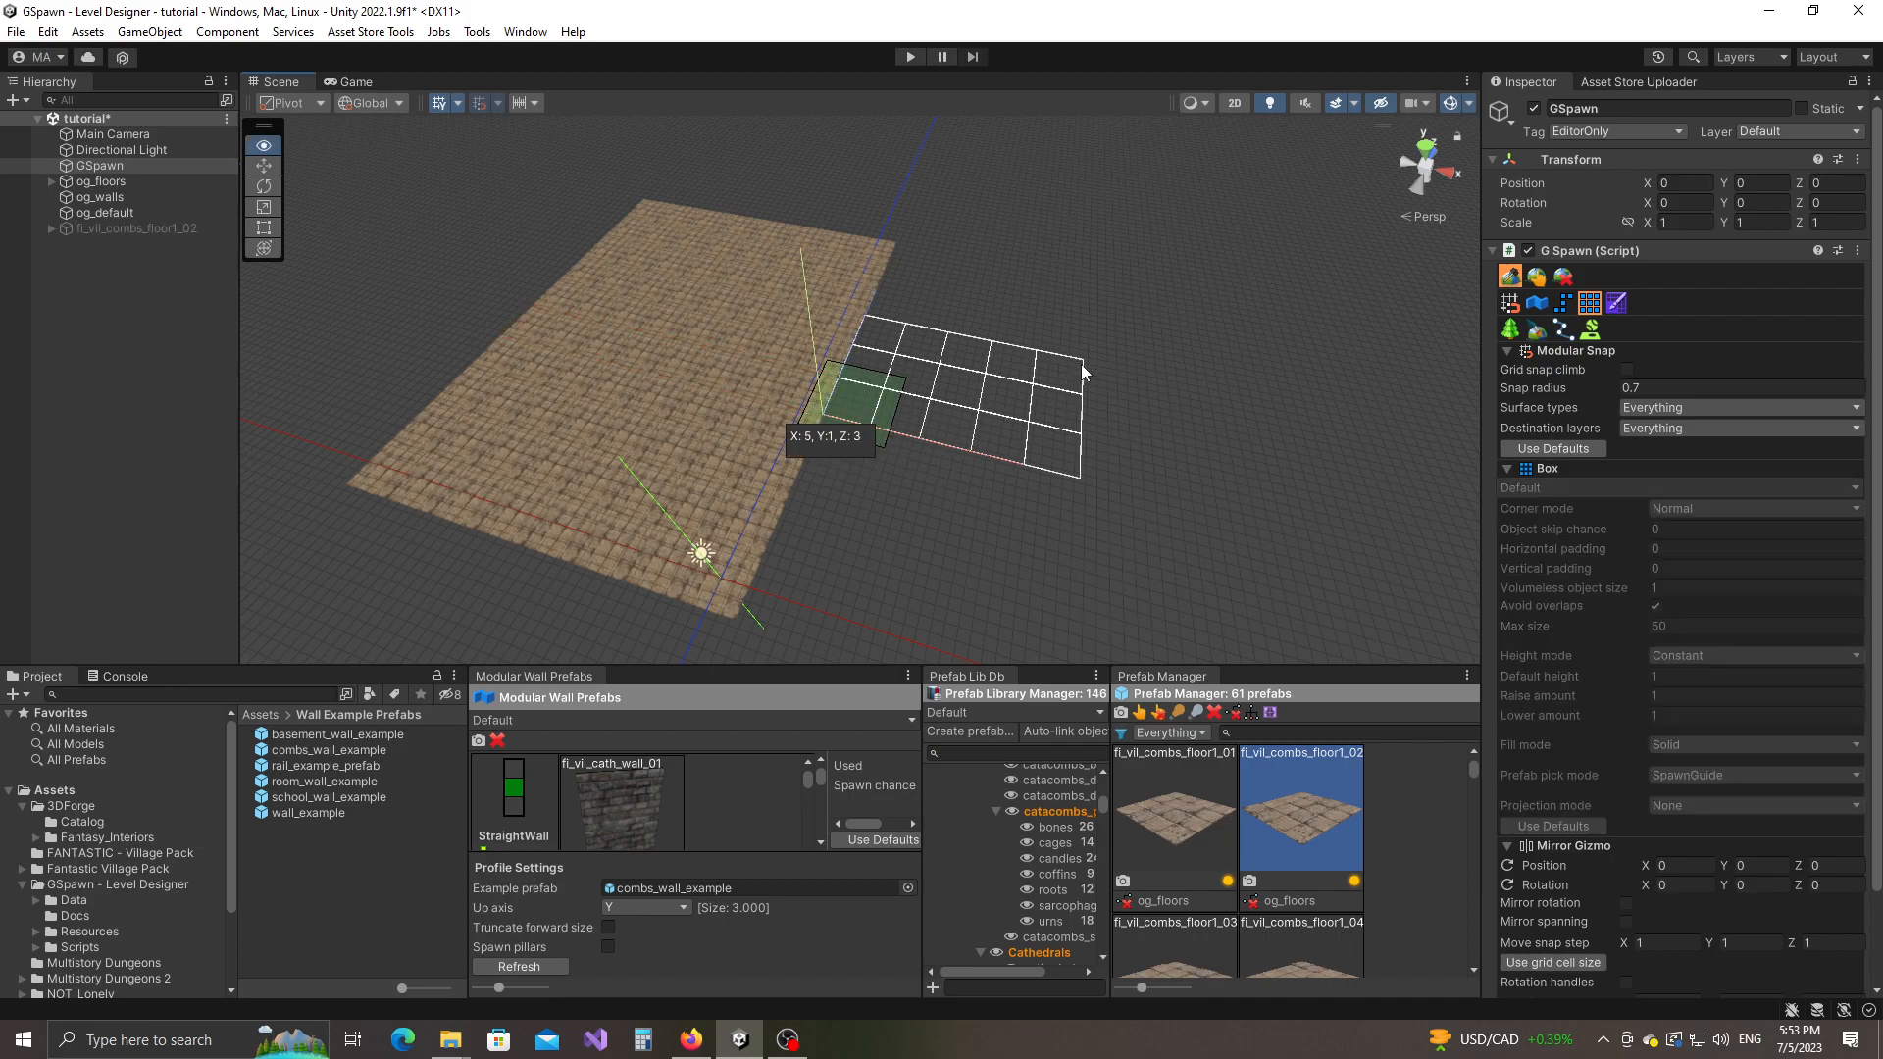
{"action": "right_click_drag", "start_coordinate": [1073, 497], "coordinate": [1116, 503]}
{"action": "left_click", "coordinate": [1281, 506]}
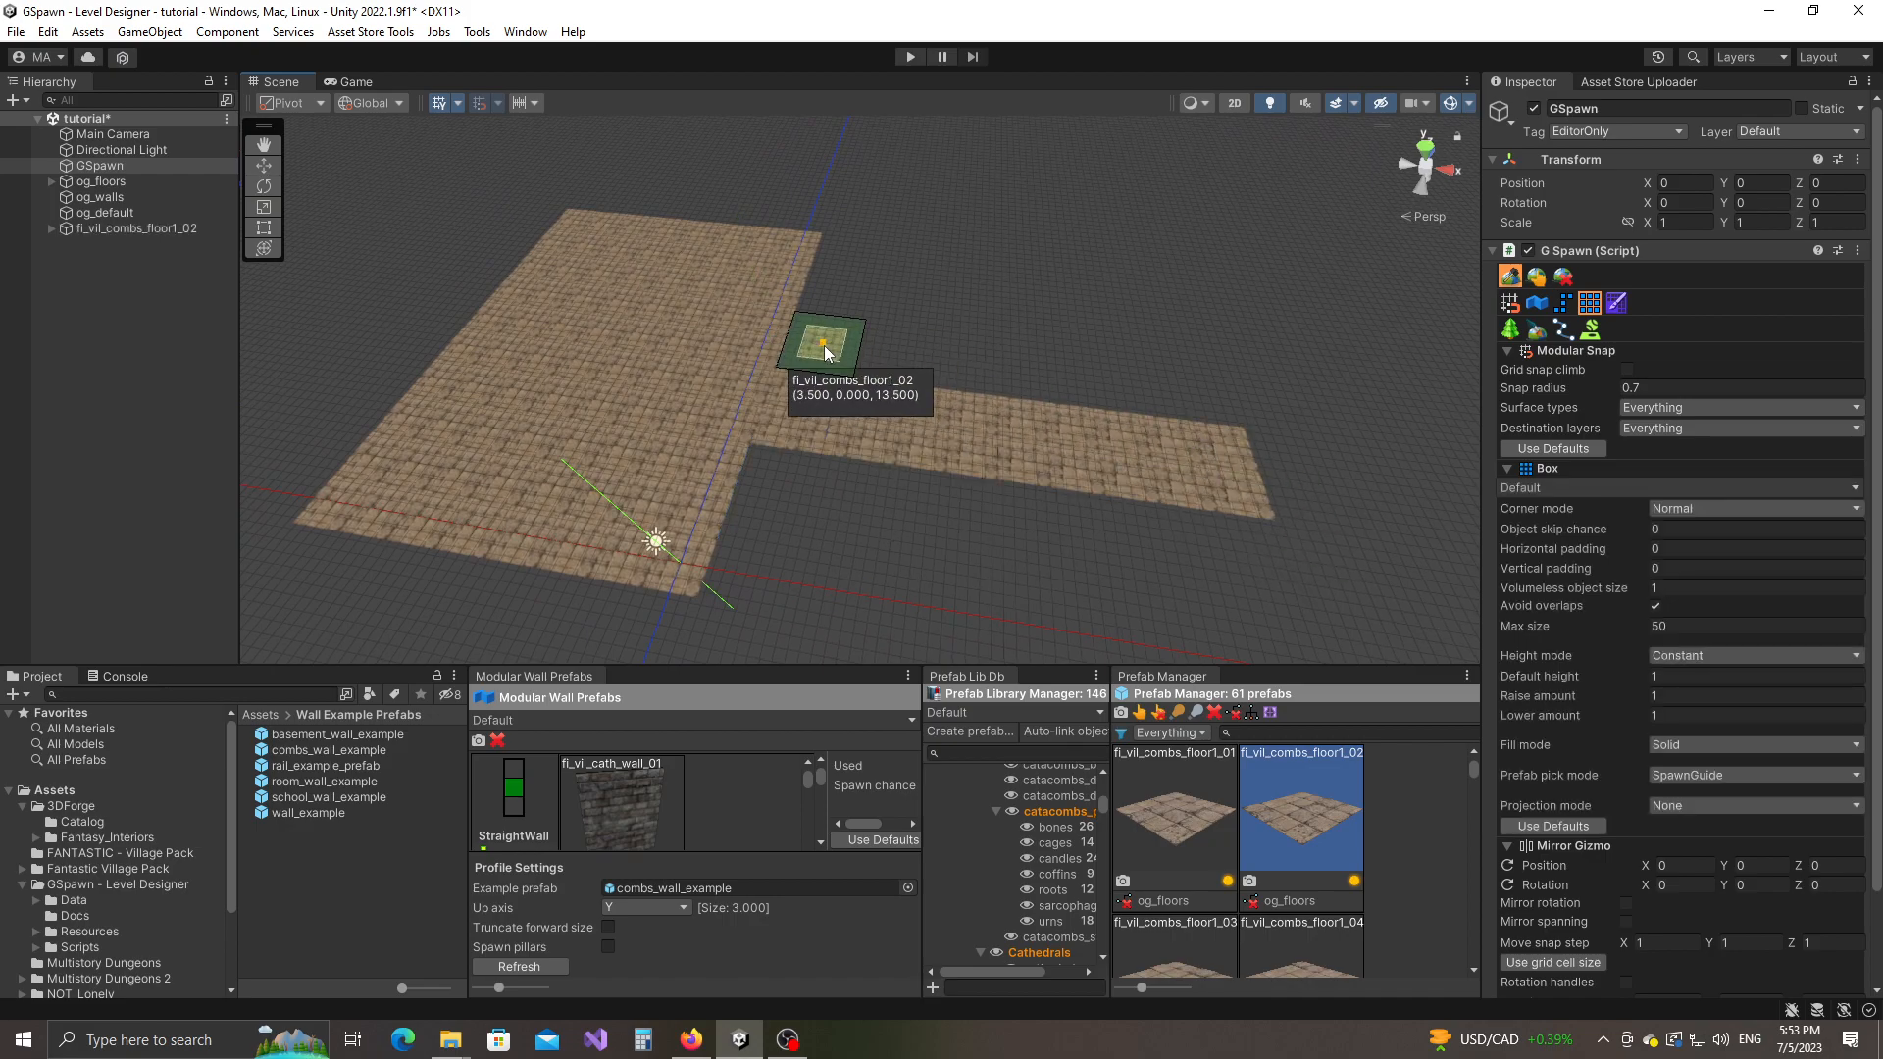
Step: Box-spawn a cross hallway three tiles wide at the corridor's far end, extending it in both directions along Z
{"action": "left_click", "coordinate": [1221, 404]}
{"action": "right_click_drag", "start_coordinate": [1221, 404], "coordinate": [749, 359]}
{"action": "left_click", "coordinate": [749, 351]}
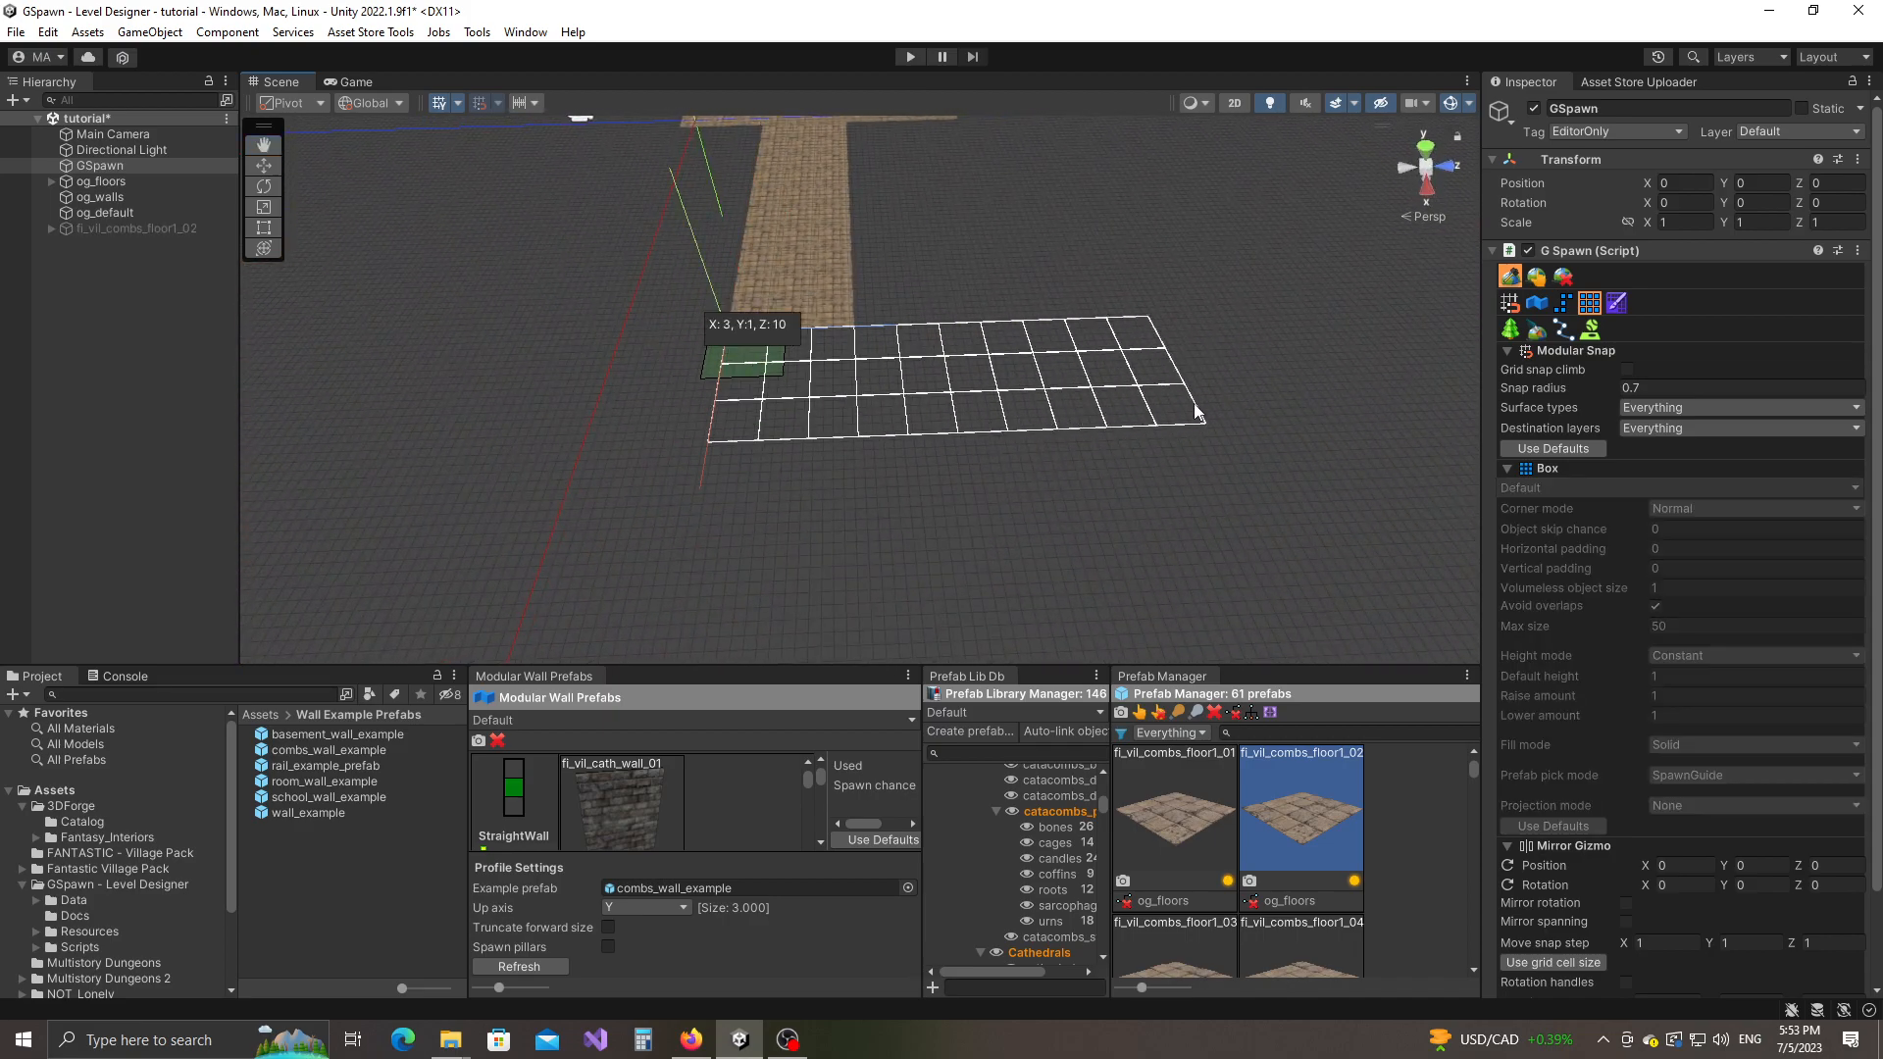
{"action": "left_click", "coordinate": [1391, 402]}
{"action": "right_click_drag", "start_coordinate": [915, 414], "coordinate": [849, 428]}
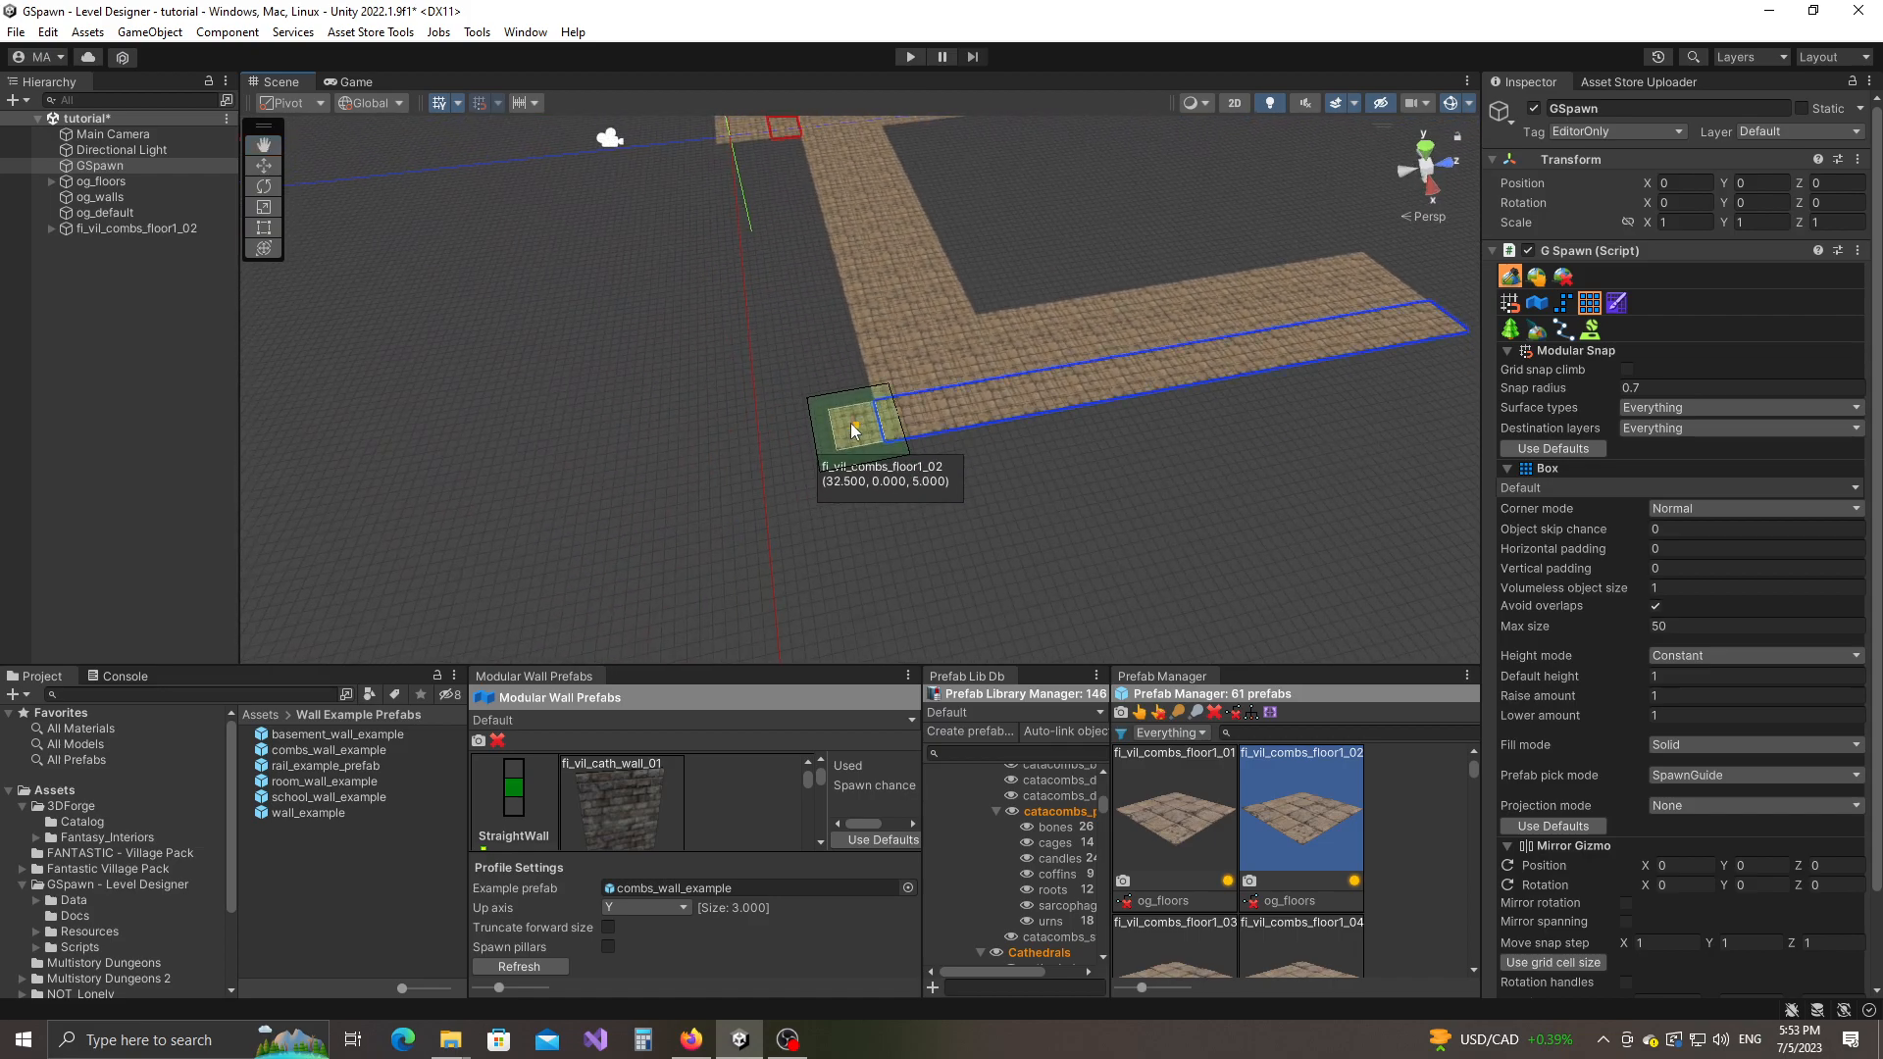
{"action": "left_click", "coordinate": [850, 423]}
{"action": "left_click", "coordinate": [347, 420]}
{"action": "right_click_drag", "start_coordinate": [1012, 493], "coordinate": [767, 446]}
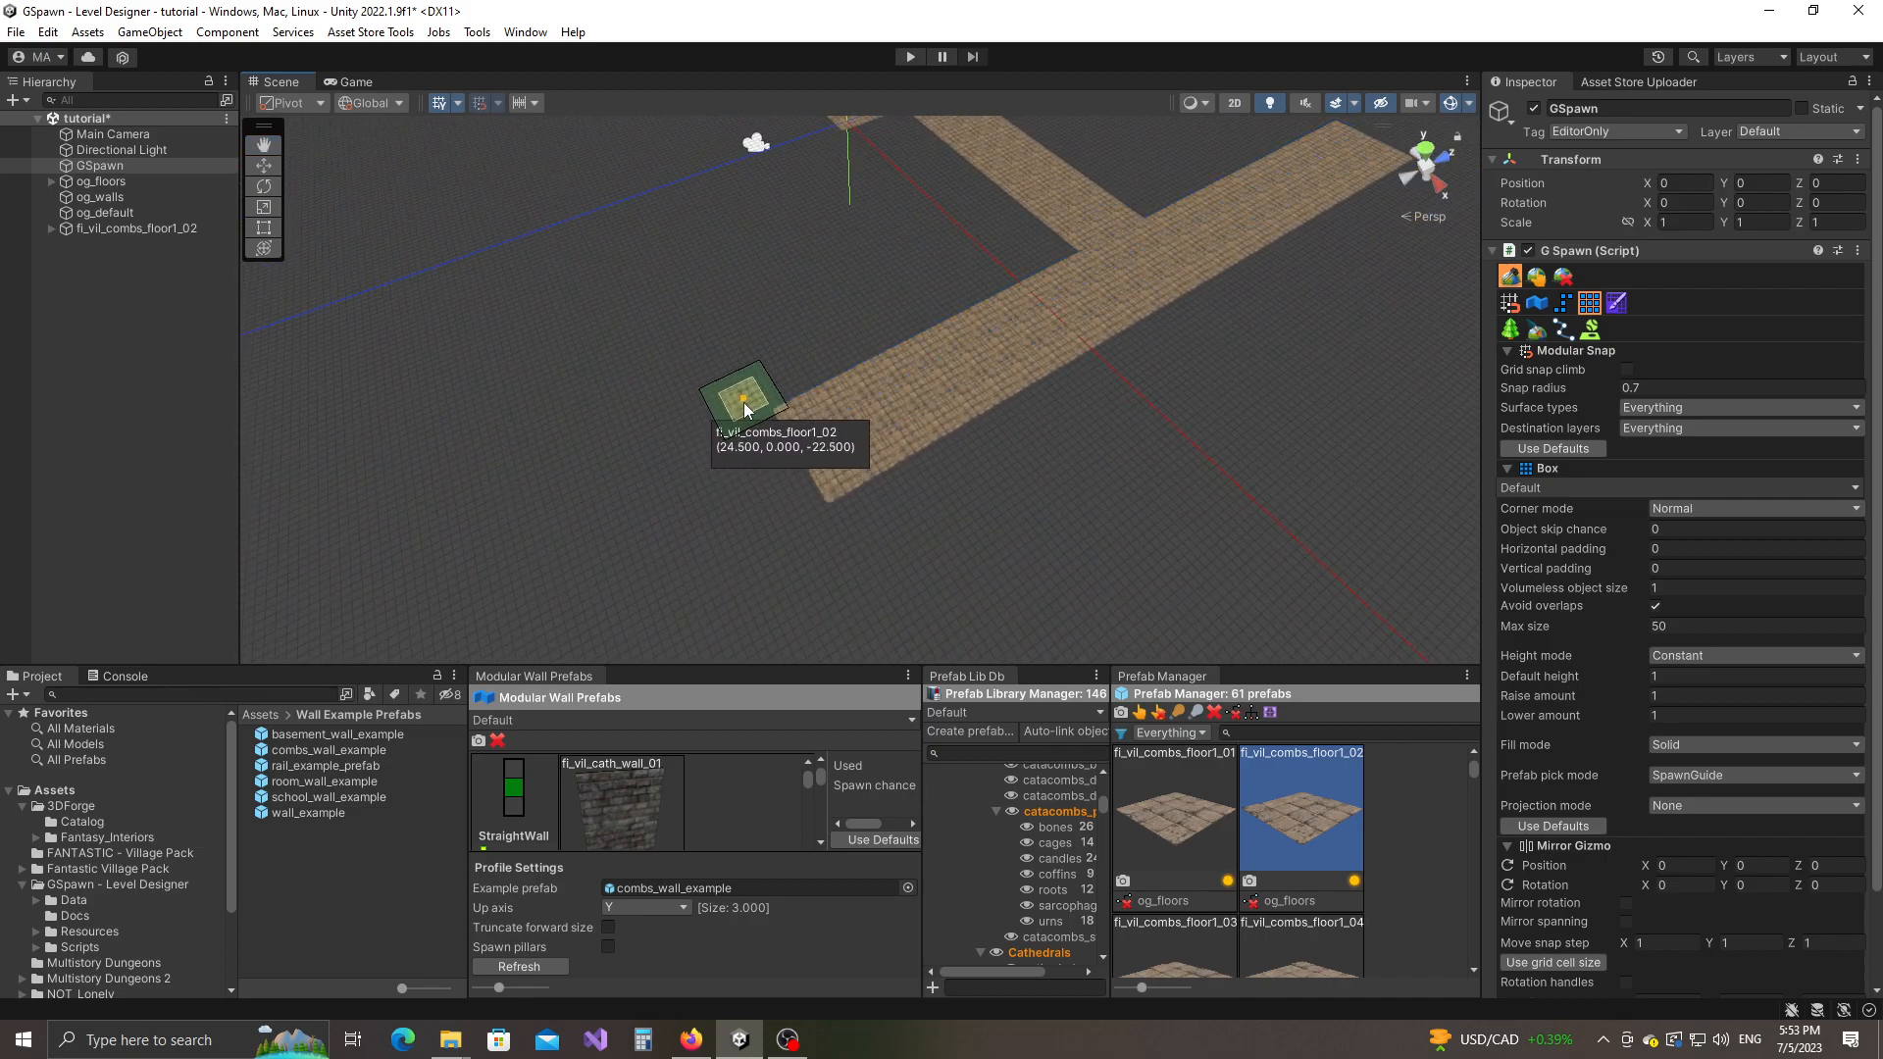
Step: Box-spawn a wider rectangular room floor at each end of the cross hallway
{"action": "left_click", "coordinate": [745, 424]}
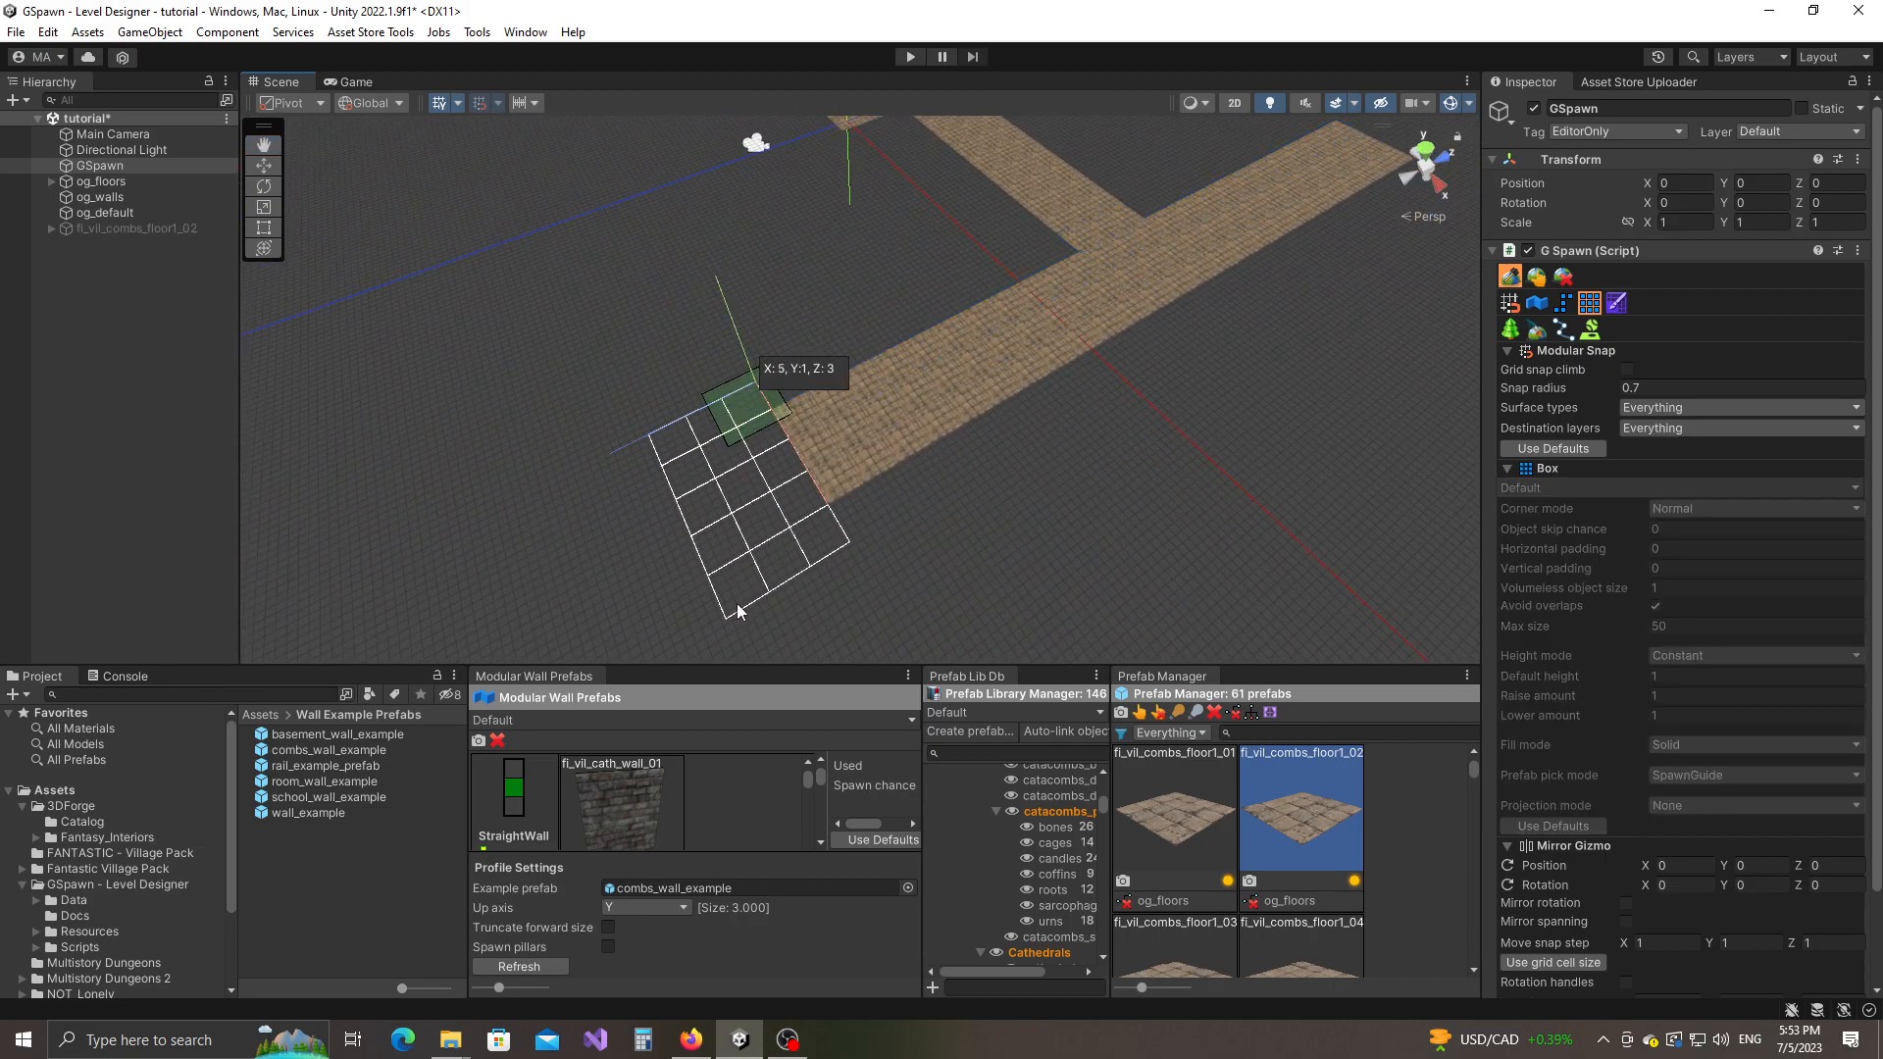
{"action": "left_click", "coordinate": [713, 625]}
{"action": "right_click_drag", "start_coordinate": [686, 635], "coordinate": [902, 449]}
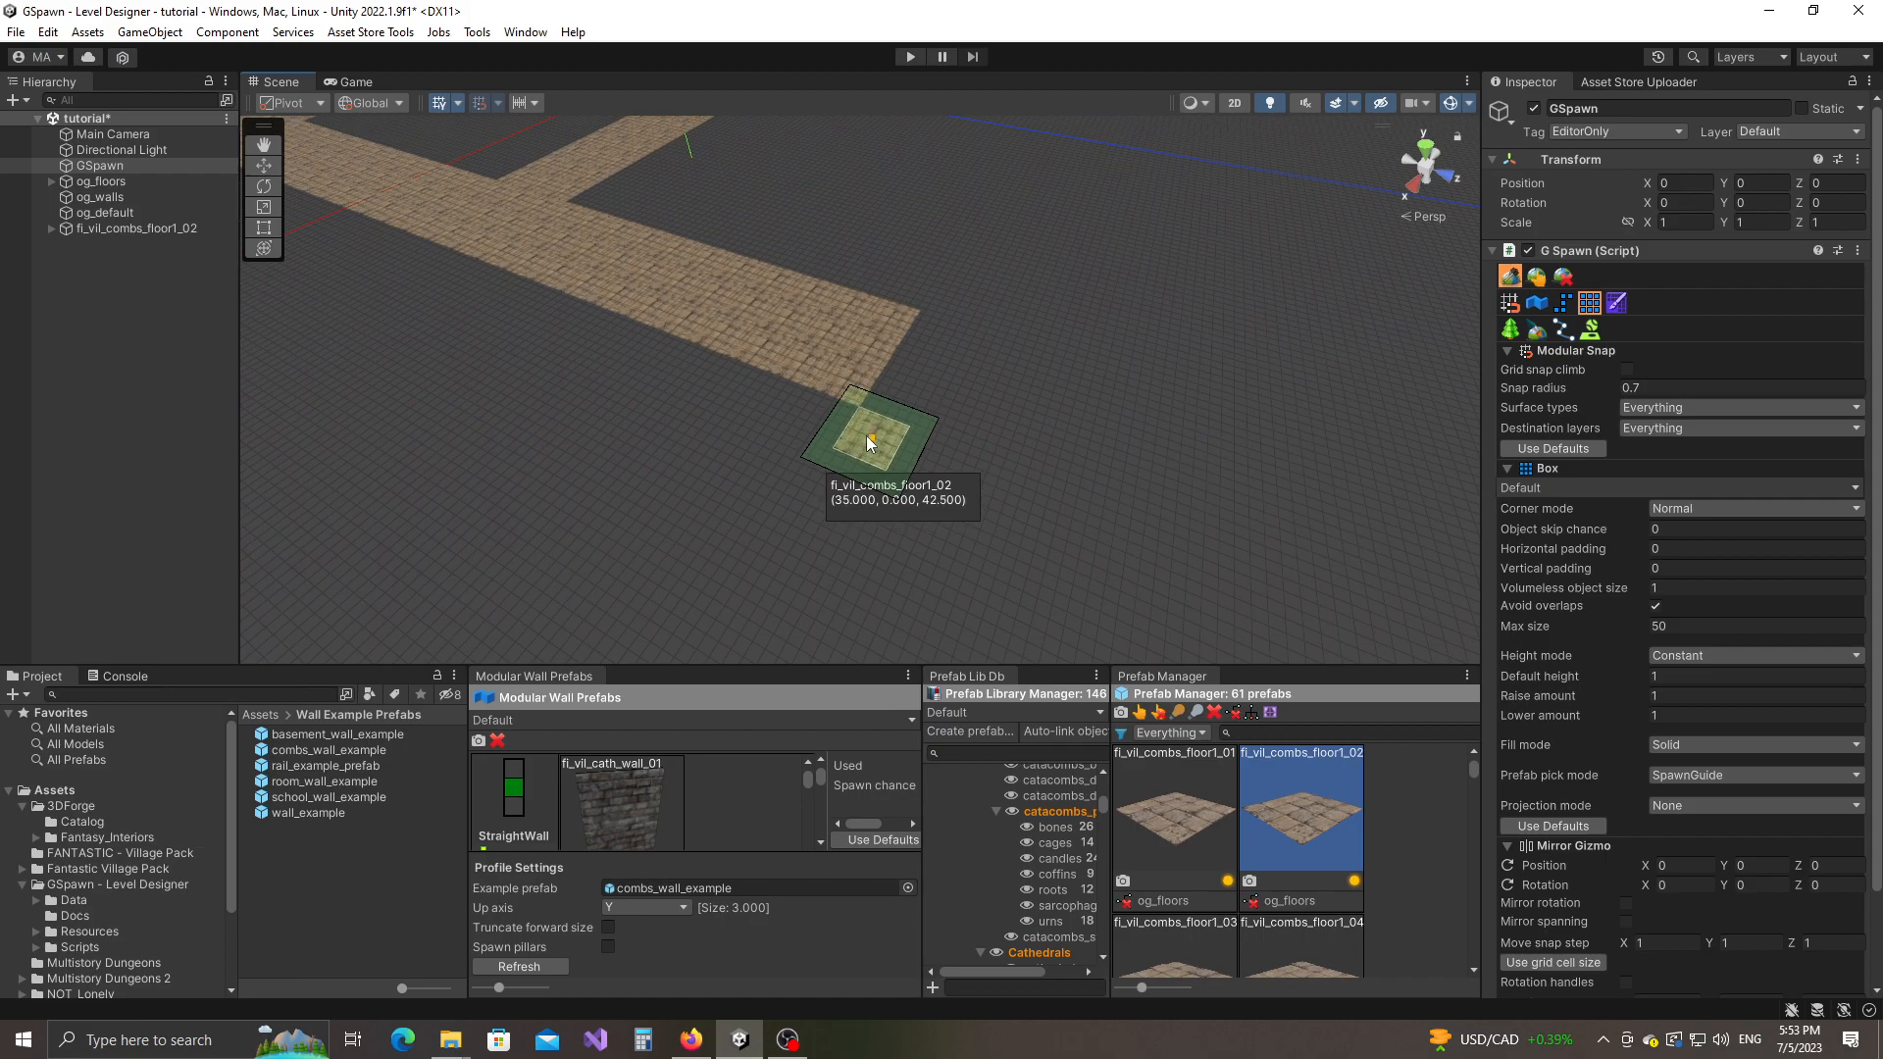
{"action": "left_click", "coordinate": [869, 440]}
{"action": "left_click", "coordinate": [1103, 330]}
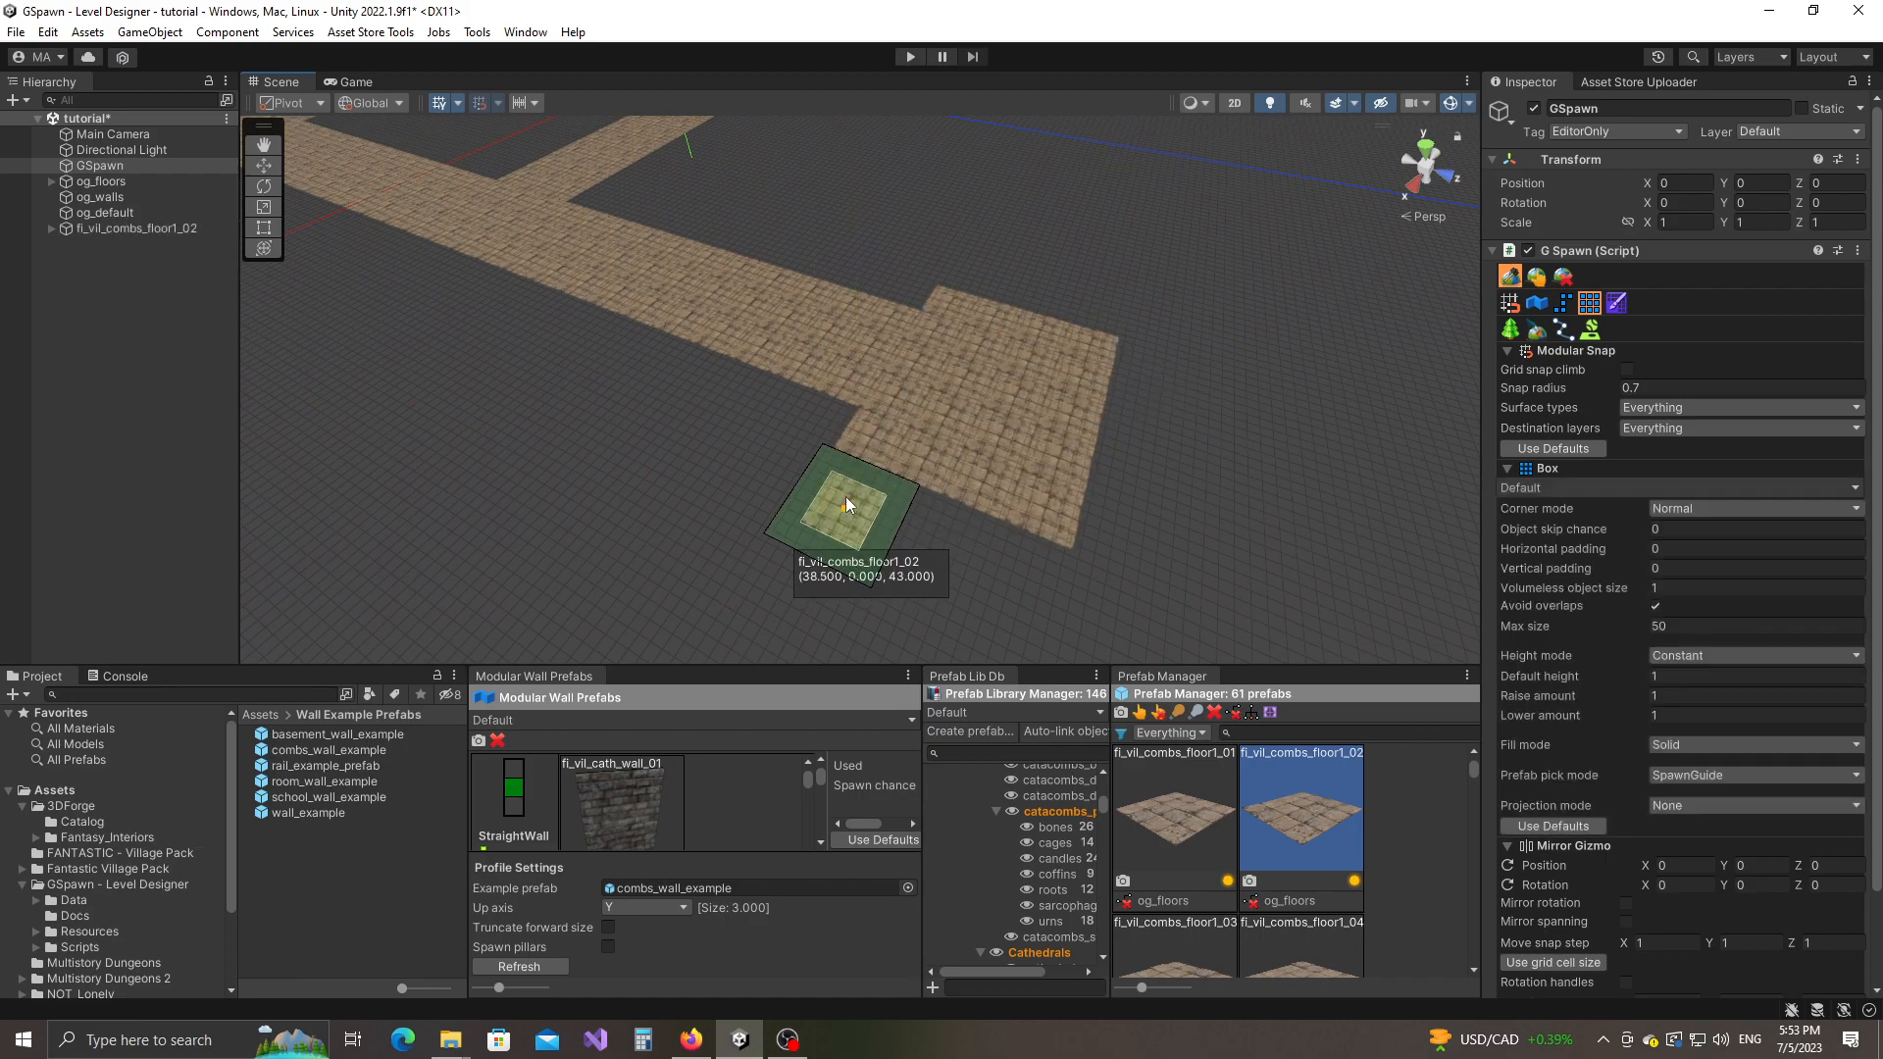
{"action": "right_click_drag", "start_coordinate": [817, 542], "coordinate": [1020, 456]}
Step: Switch GSpawn to object selection mode and select all floor tiles made from the same prefab
{"action": "left_click", "coordinate": [1536, 277]}
{"action": "scroll", "coordinate": [1312, 847], "scroll_direction": "down", "scroll_amount": 1}
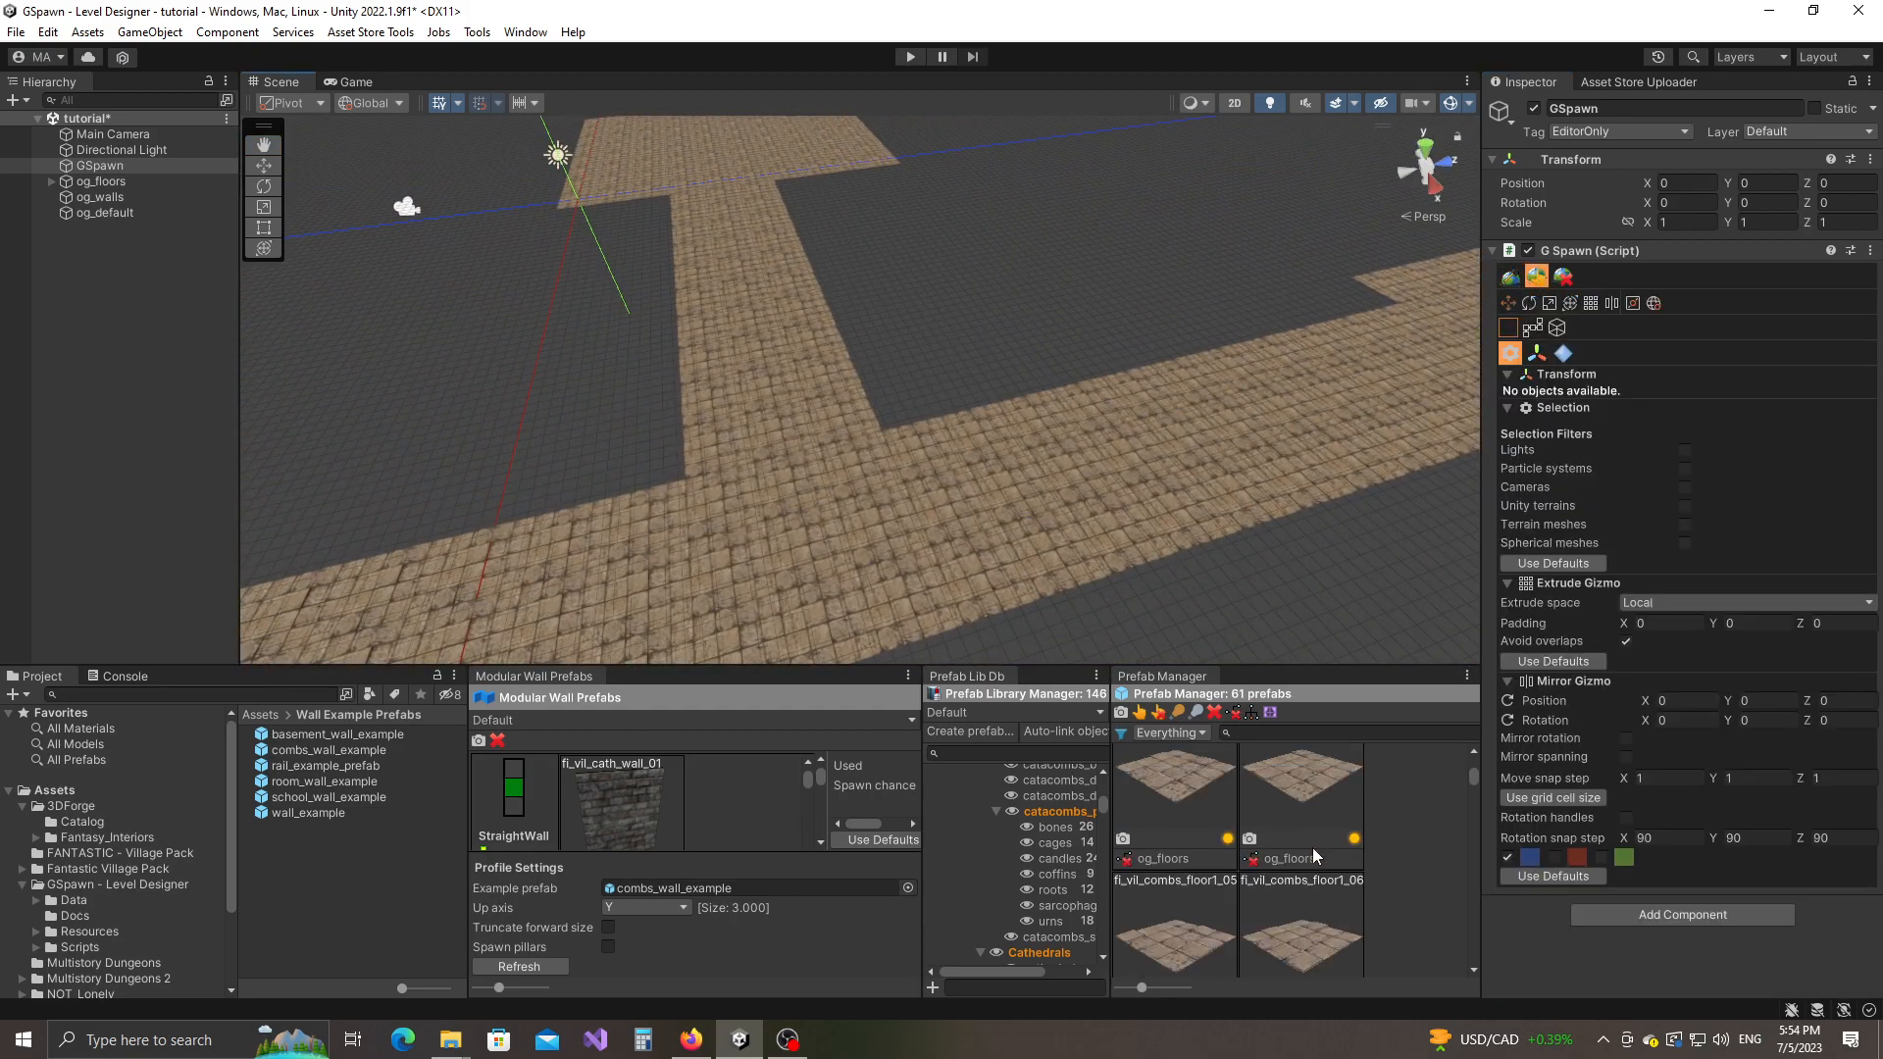
{"action": "scroll", "coordinate": [1321, 812], "scroll_direction": "down", "scroll_amount": 1}
{"action": "scroll", "coordinate": [1320, 810], "scroll_direction": "up", "scroll_amount": 1}
{"action": "right_click_drag", "start_coordinate": [1215, 462], "coordinate": [1129, 556]}
{"action": "left_click", "coordinate": [970, 470]}
{"action": "key", "text": "shift+a"}
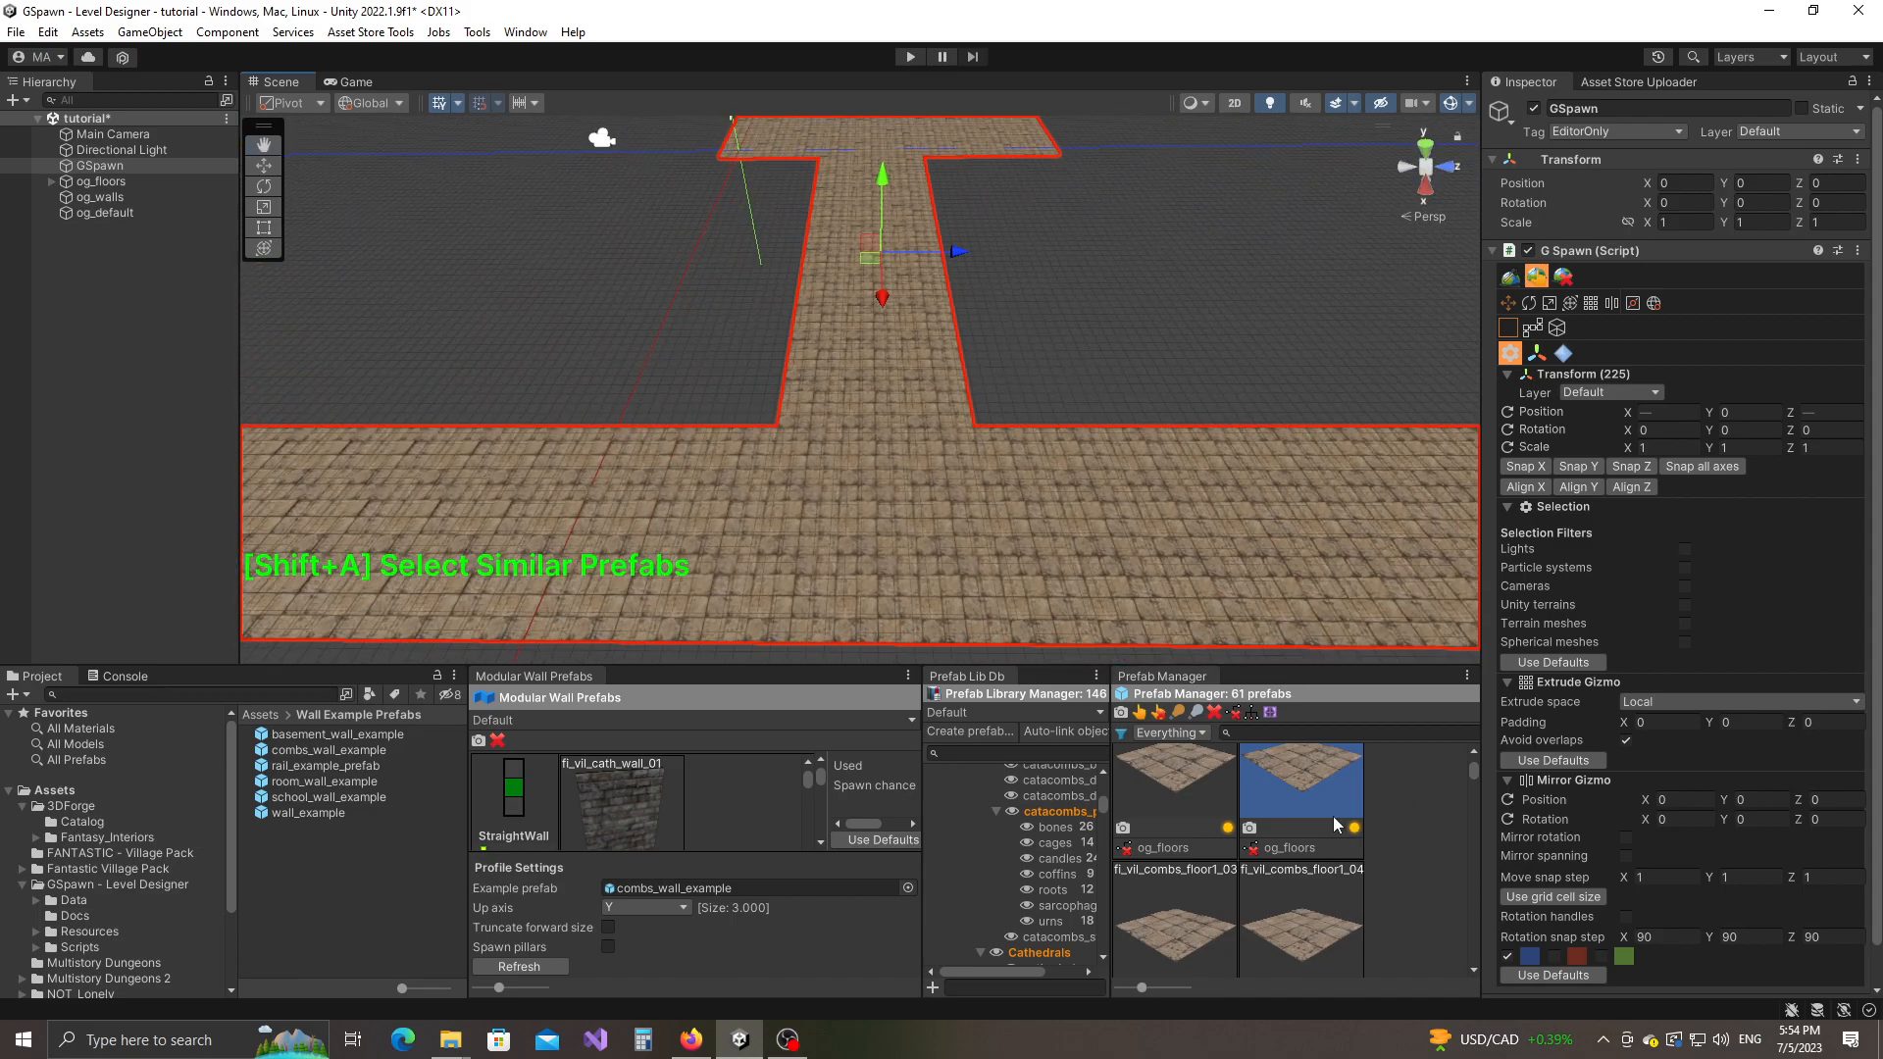
Step: Replace the selected floor tiles with a mix of the fi_vil_combs_floor1_02 to fi_vil_combs_floor1_08 prefabs, and clear the selection
{"action": "scroll", "coordinate": [1319, 804], "scroll_direction": "down", "scroll_amount": 1}
{"action": "left_click", "coordinate": [1208, 804], "text": "ctrl"}
{"action": "left_click", "coordinate": [1326, 808], "text": "ctrl"}
{"action": "scroll", "coordinate": [1337, 809], "scroll_direction": "down", "scroll_amount": 3}
{"action": "left_click", "coordinate": [1179, 837], "text": "ctrl"}
{"action": "left_click", "coordinate": [1310, 829], "text": "ctrl"}
{"action": "scroll", "coordinate": [1345, 838], "scroll_direction": "down", "scroll_amount": 3}
{"action": "left_click", "coordinate": [1182, 841], "text": "ctrl"}
{"action": "left_click", "coordinate": [1275, 843], "text": "ctrl"}
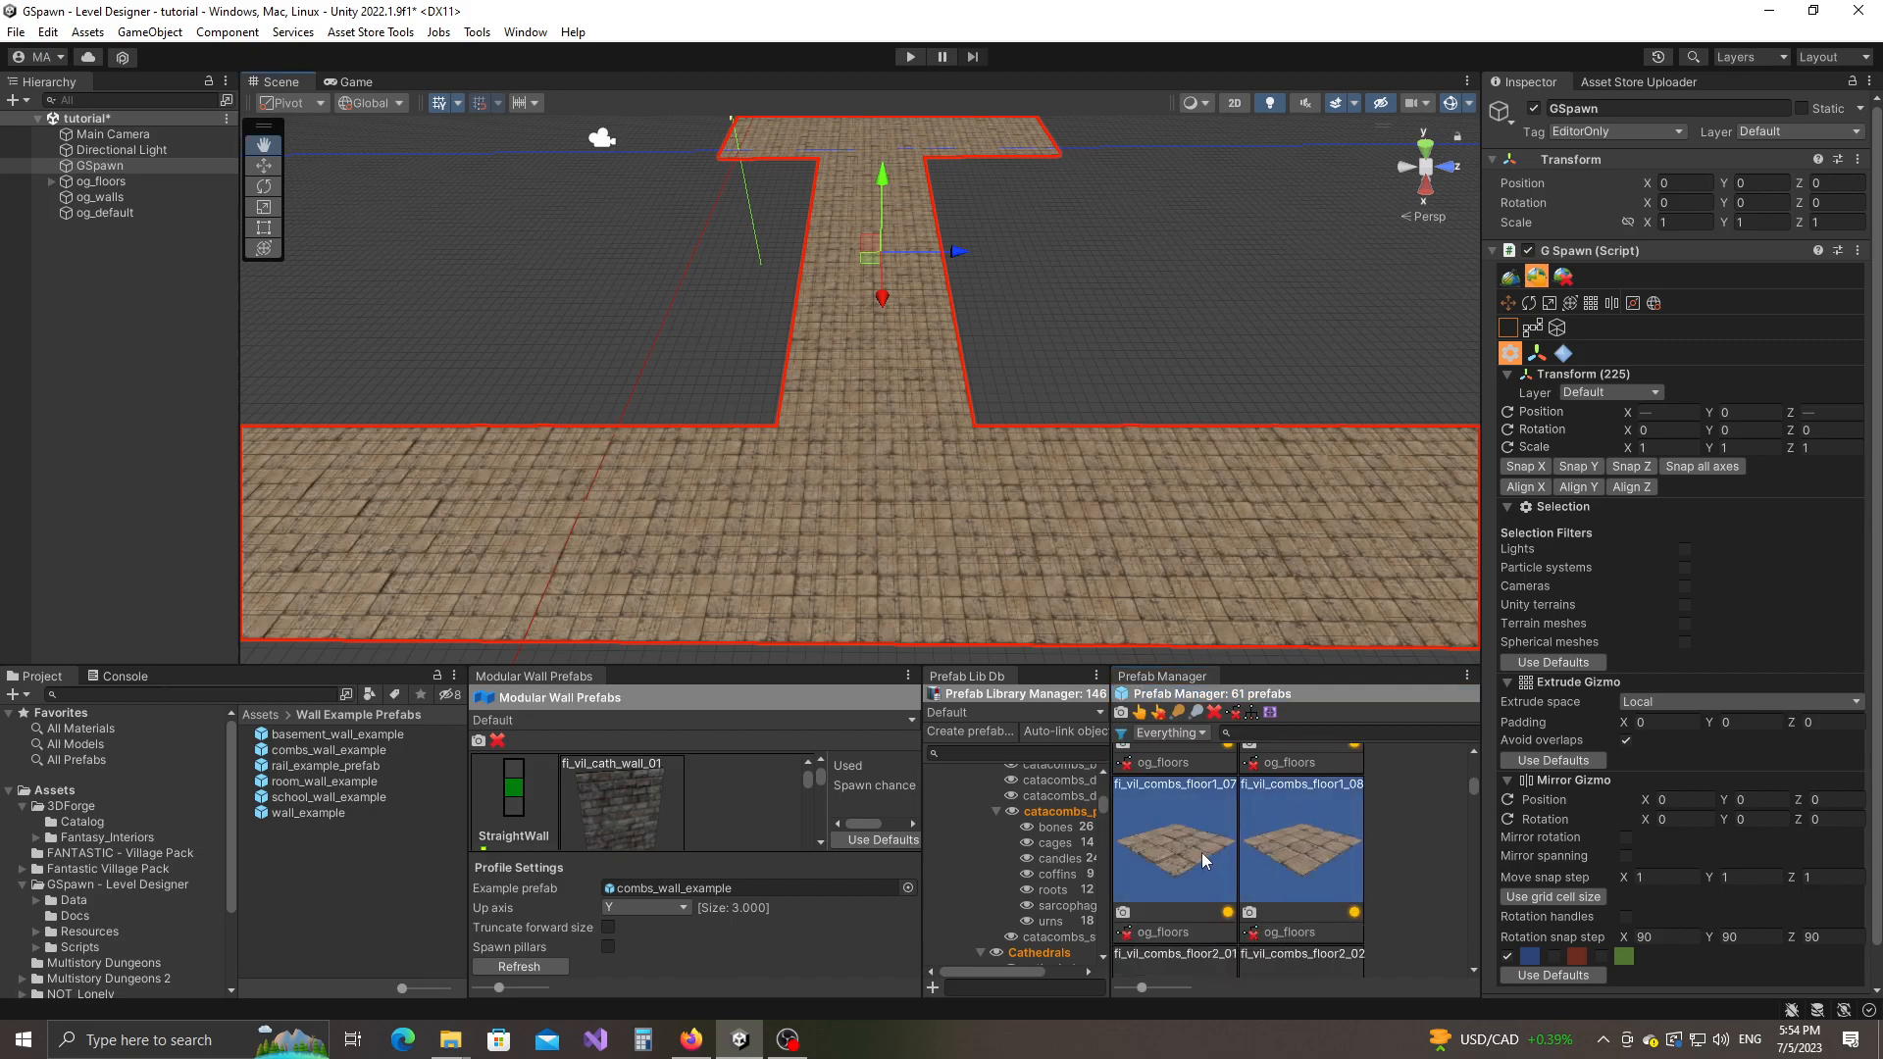
{"action": "left_click_drag", "start_coordinate": [1232, 415], "coordinate": [891, 363], "text": "alt"}
{"action": "key", "text": "Escape"}
{"action": "right_click_drag", "start_coordinate": [826, 343], "coordinate": [831, 453]}
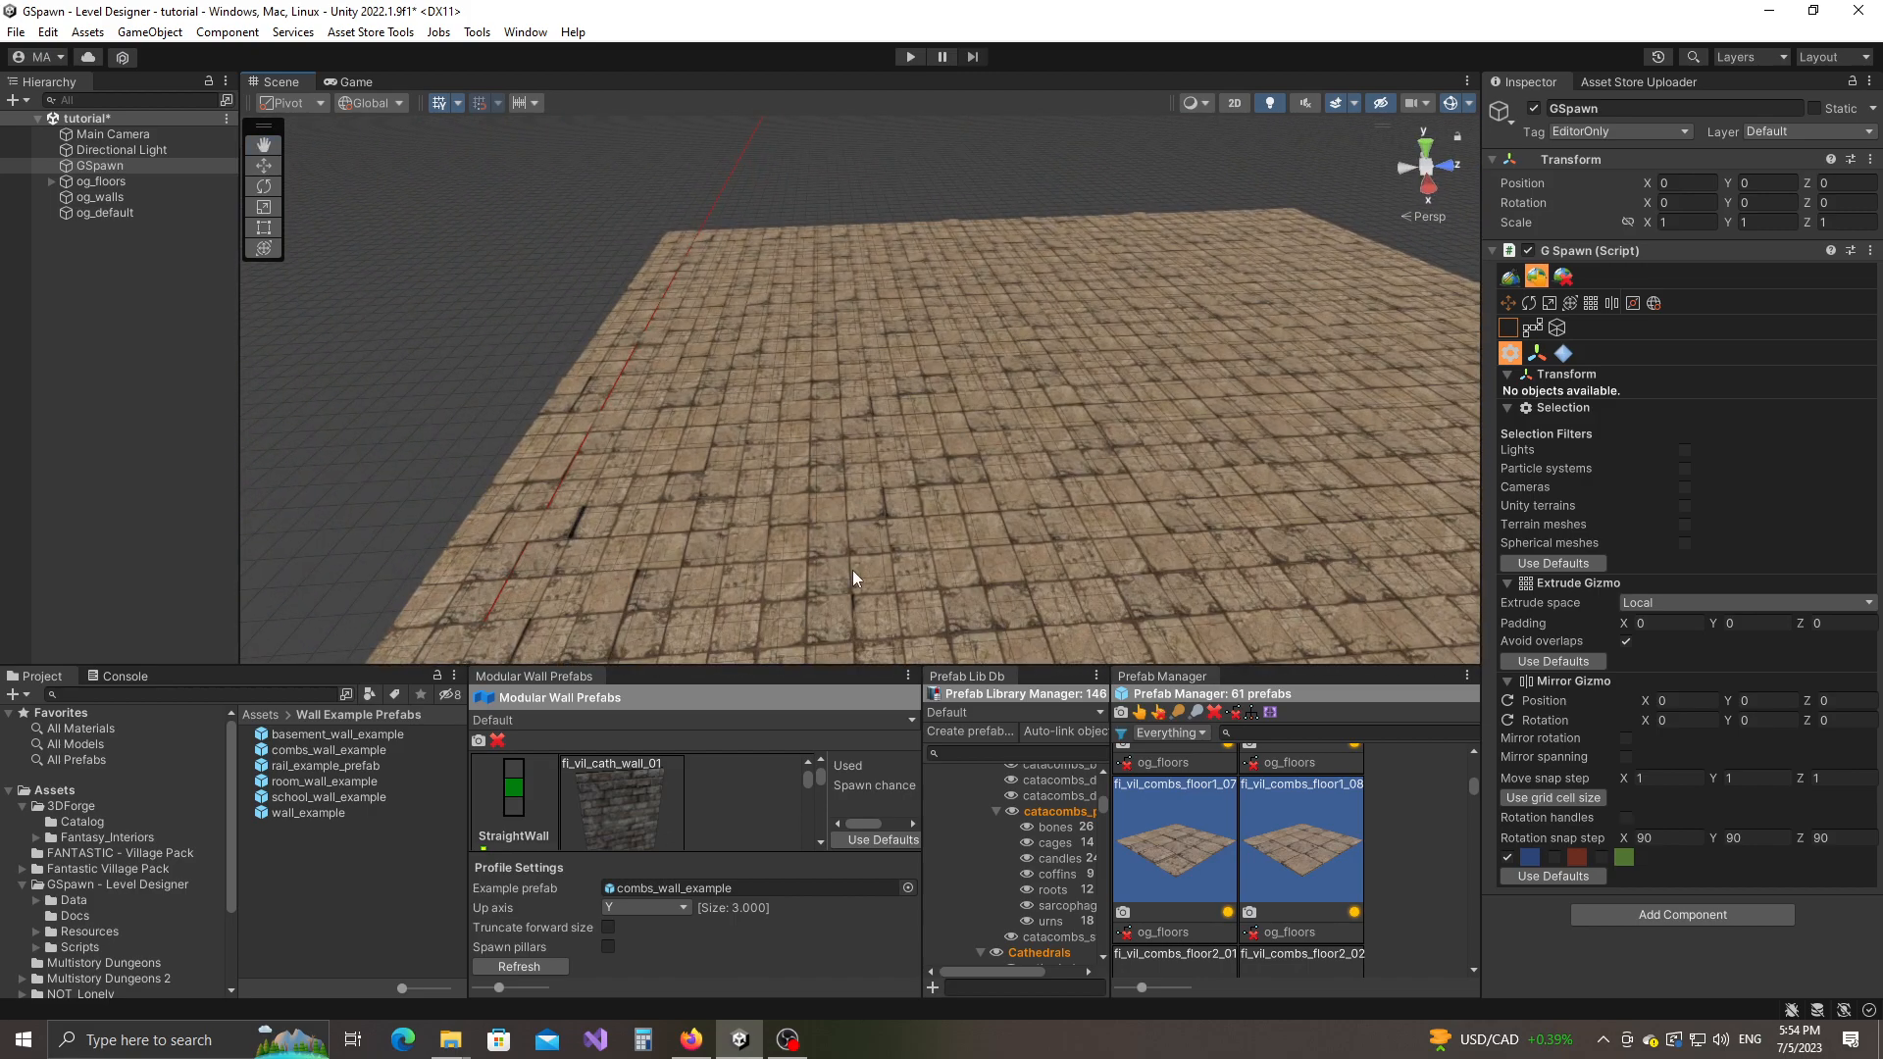
Step: Shrink the modular wall prefab previews and switch GSpawn to spawning objects with the Modular Walls tool
{"action": "left_click_drag", "start_coordinate": [506, 986], "coordinate": [477, 987]}
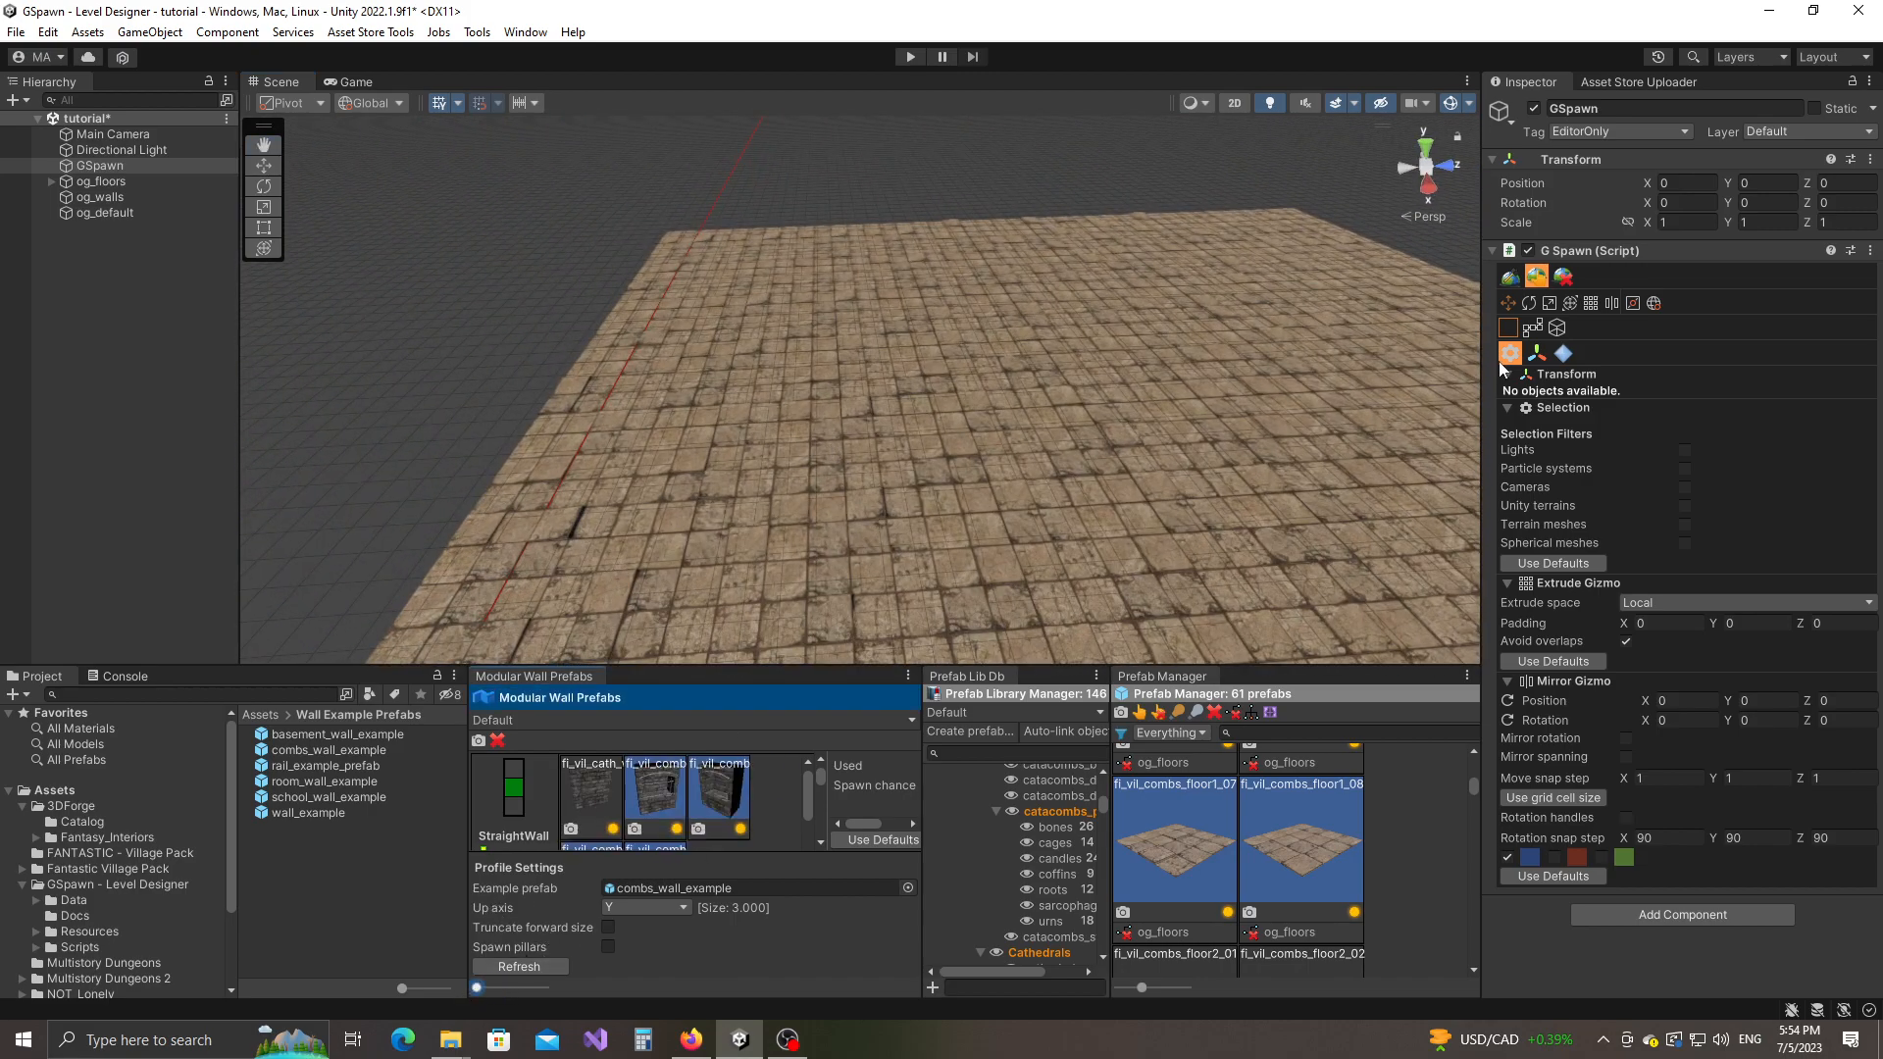
{"action": "left_click", "coordinate": [1510, 276]}
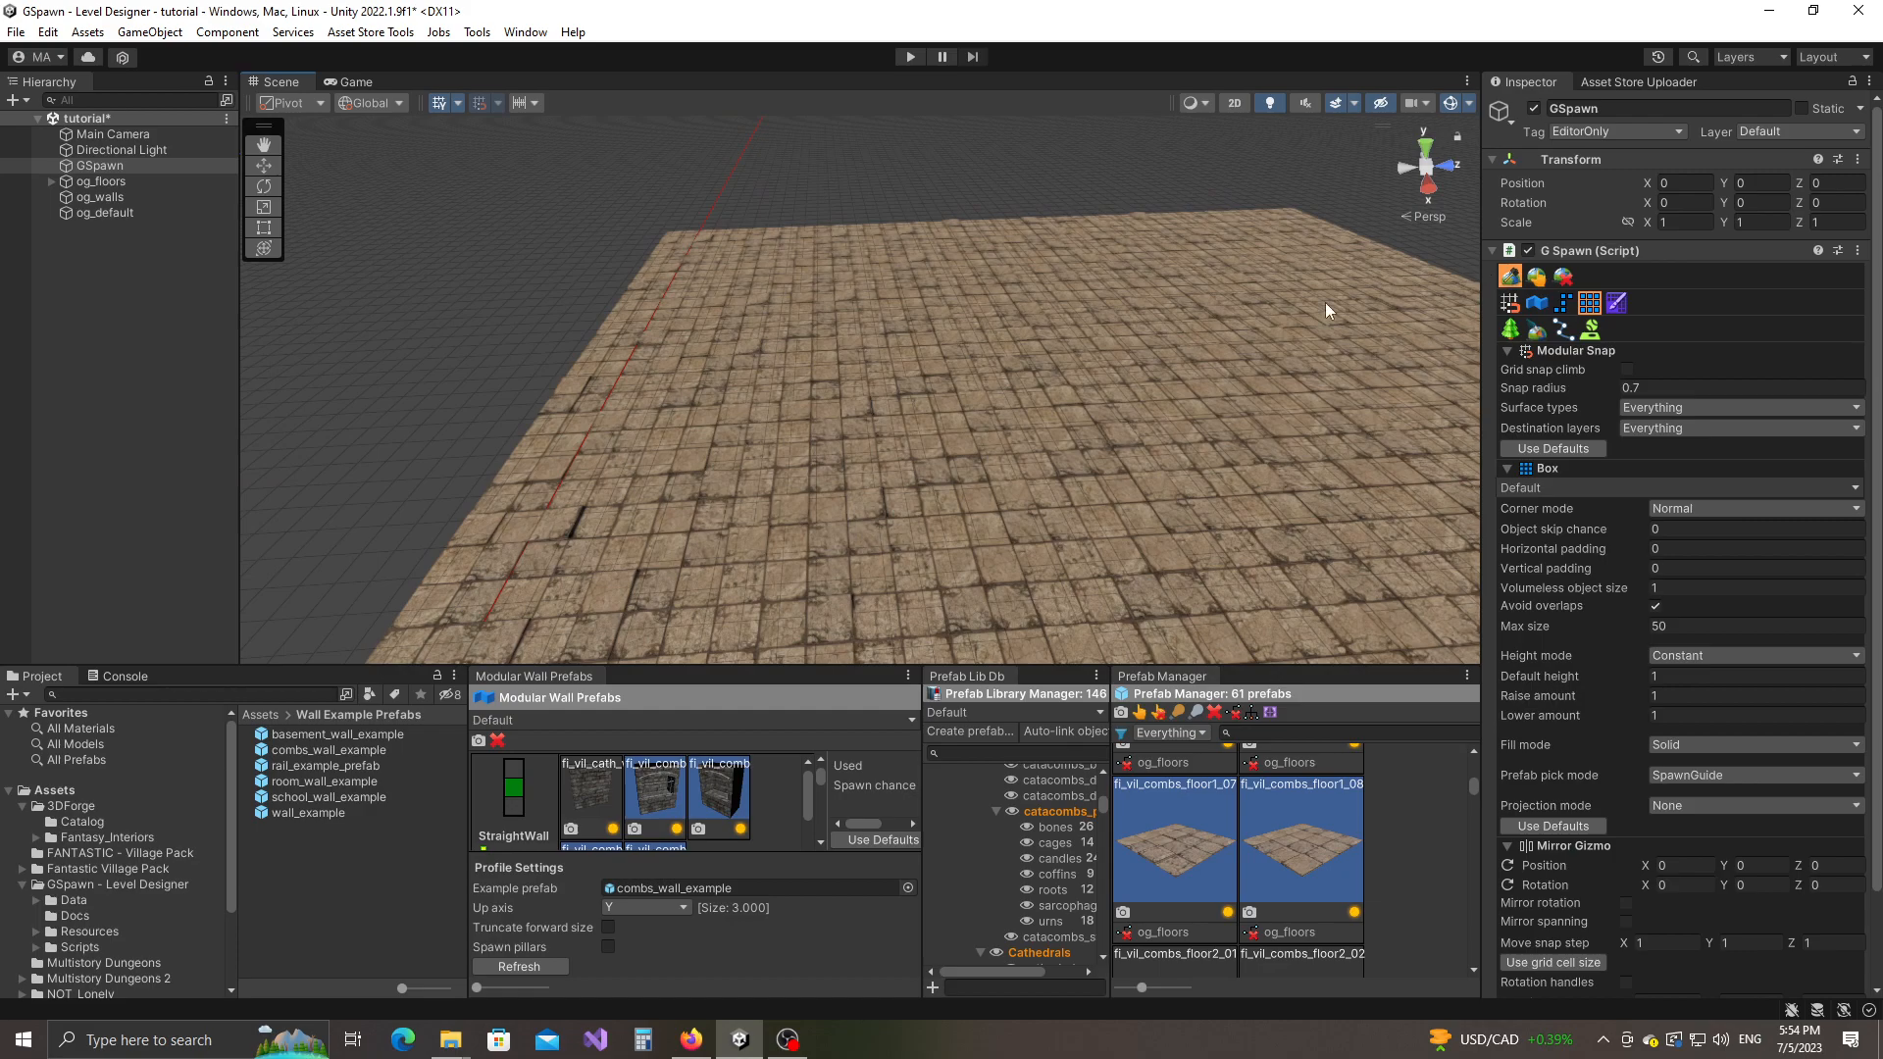
{"action": "left_click", "coordinate": [1537, 304]}
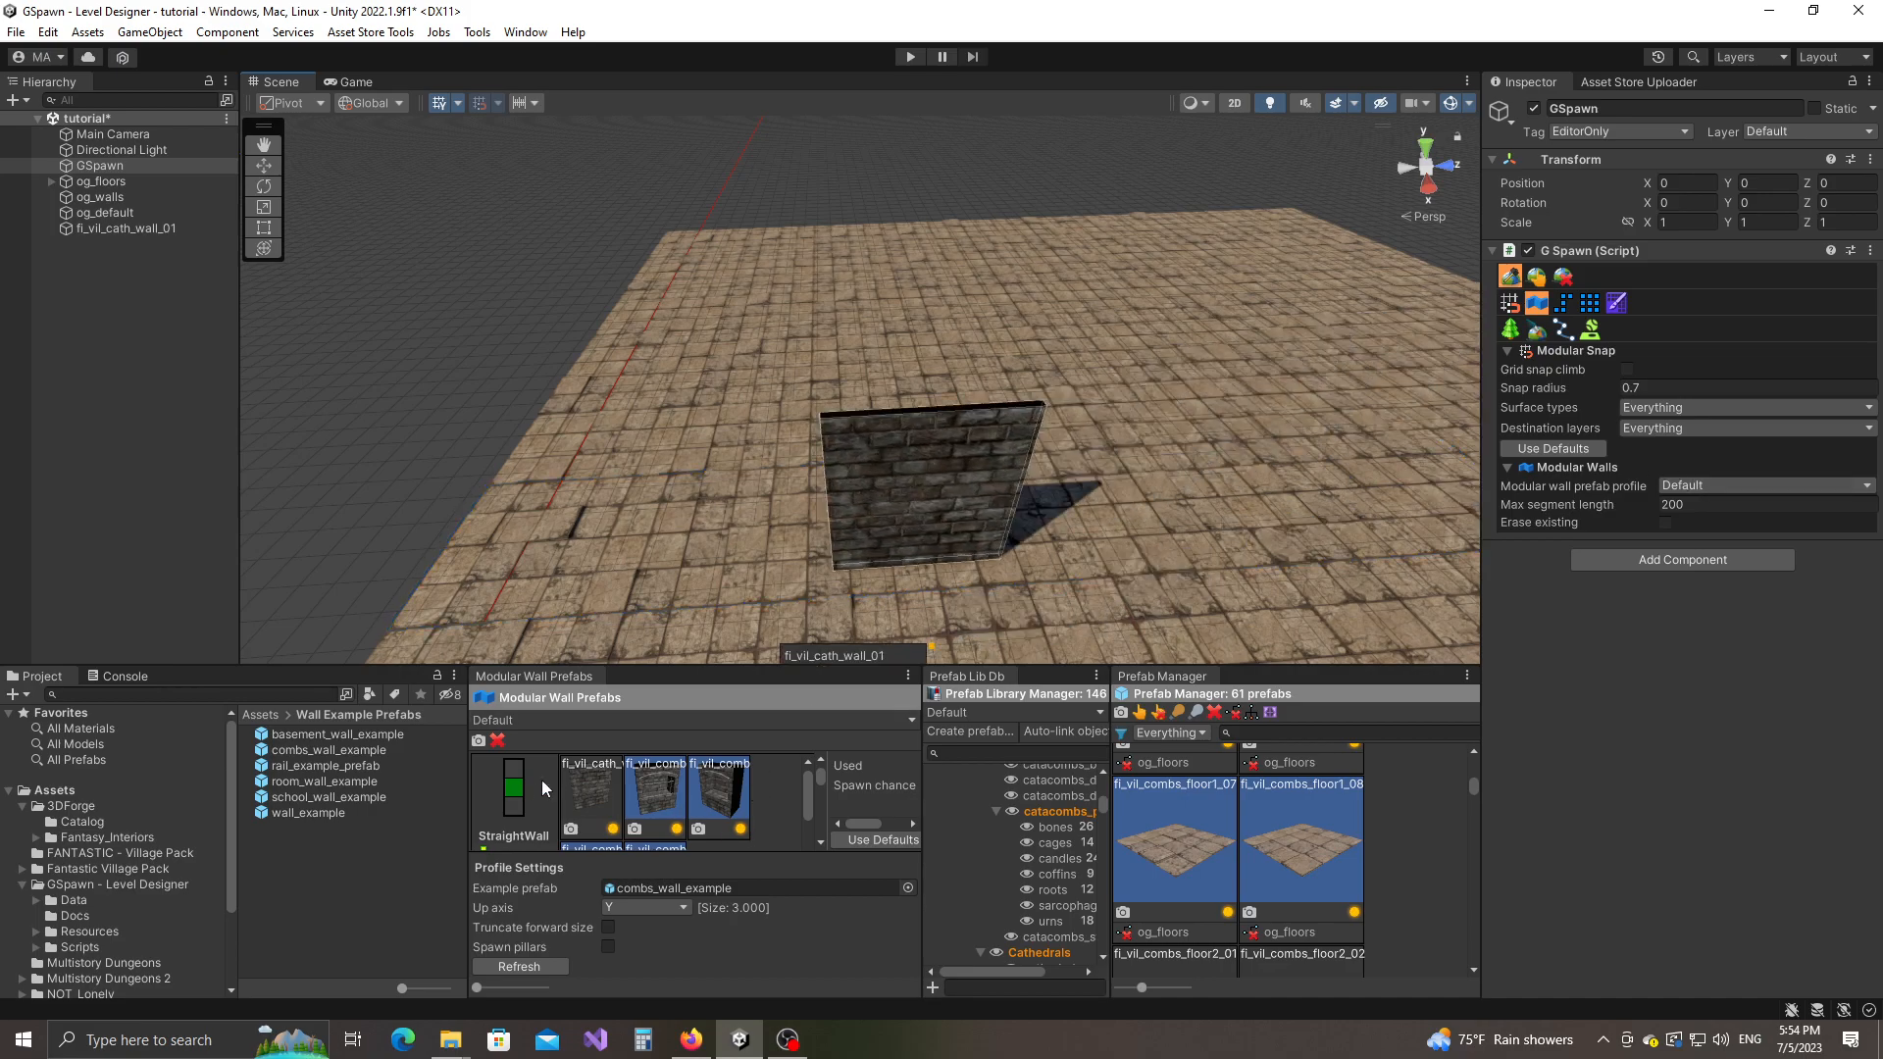
Step: Trace modular walls segment by segment around the entire perimeter of the rooms and hallways, and spawn them
{"action": "right_click_drag", "start_coordinate": [886, 421], "coordinate": [569, 552]}
{"action": "left_click", "coordinate": [566, 549]}
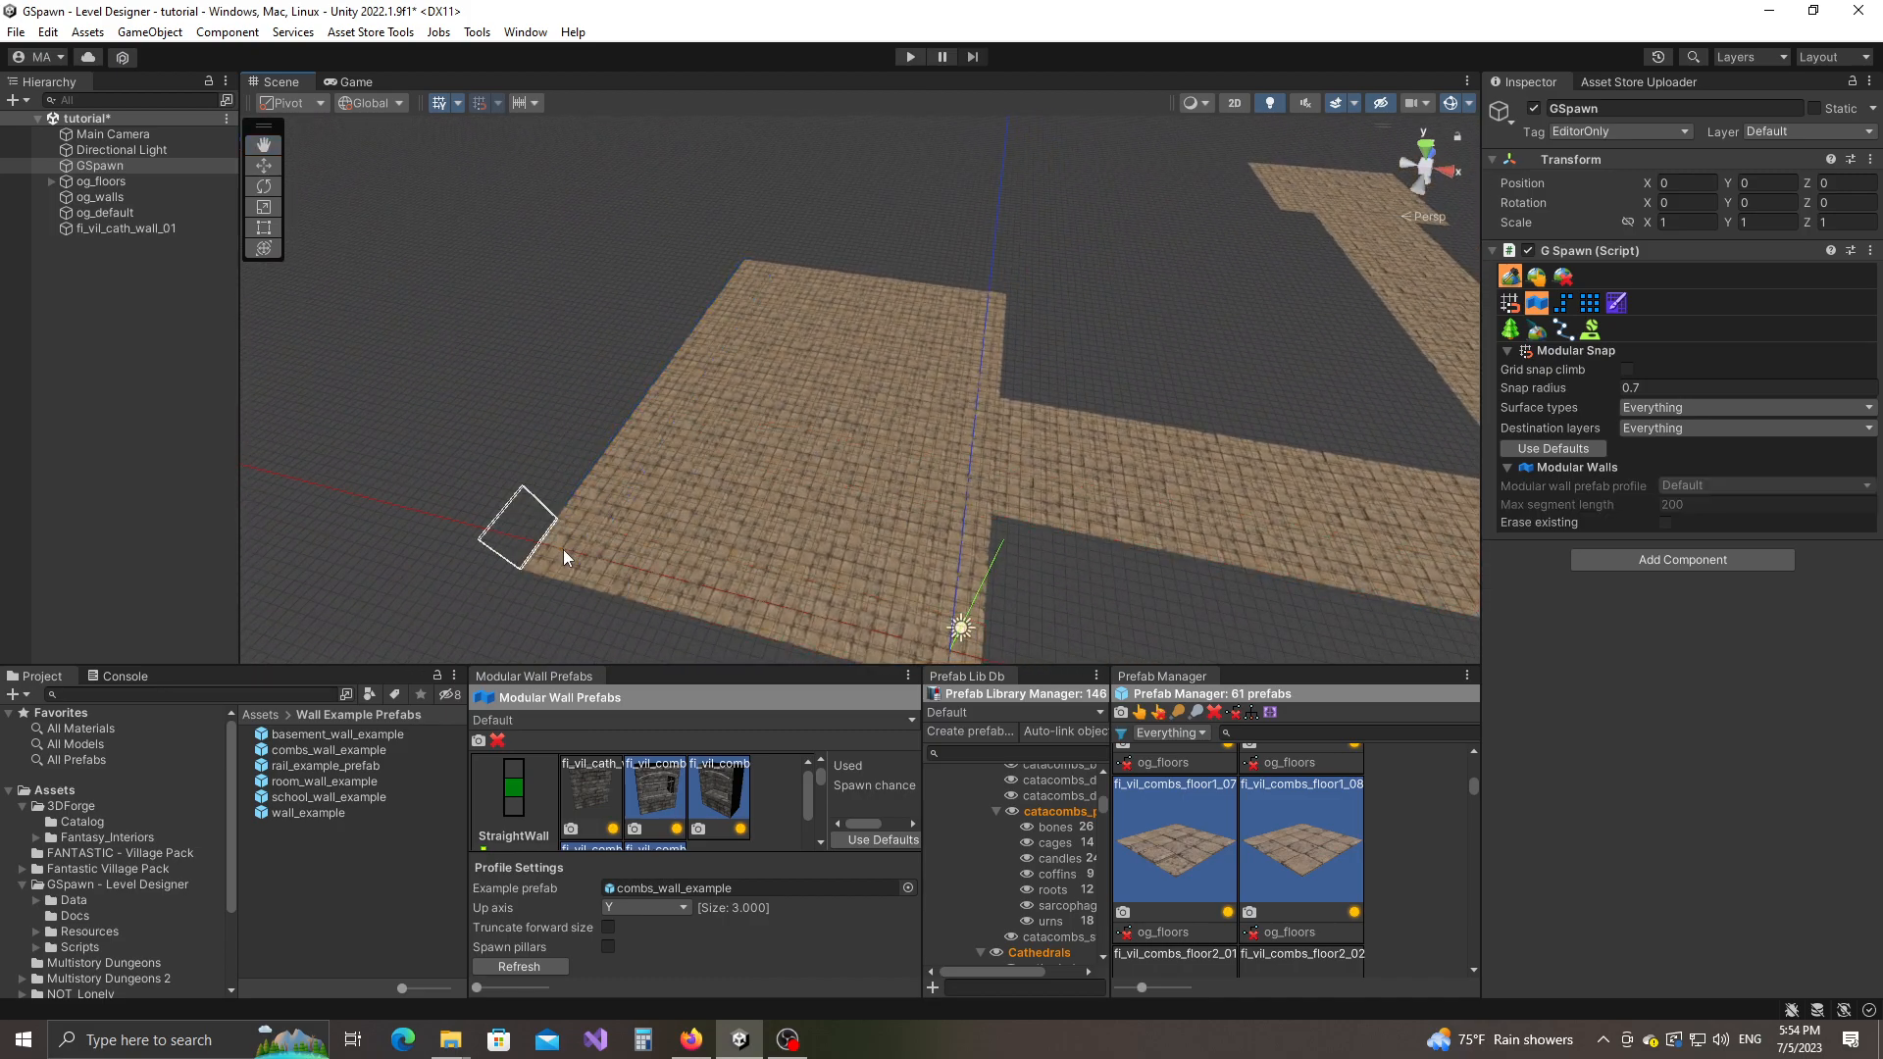
{"action": "key", "text": "s"}
{"action": "right_click_drag", "start_coordinate": [1013, 390], "coordinate": [958, 405]}
{"action": "left_click", "coordinate": [996, 431]}
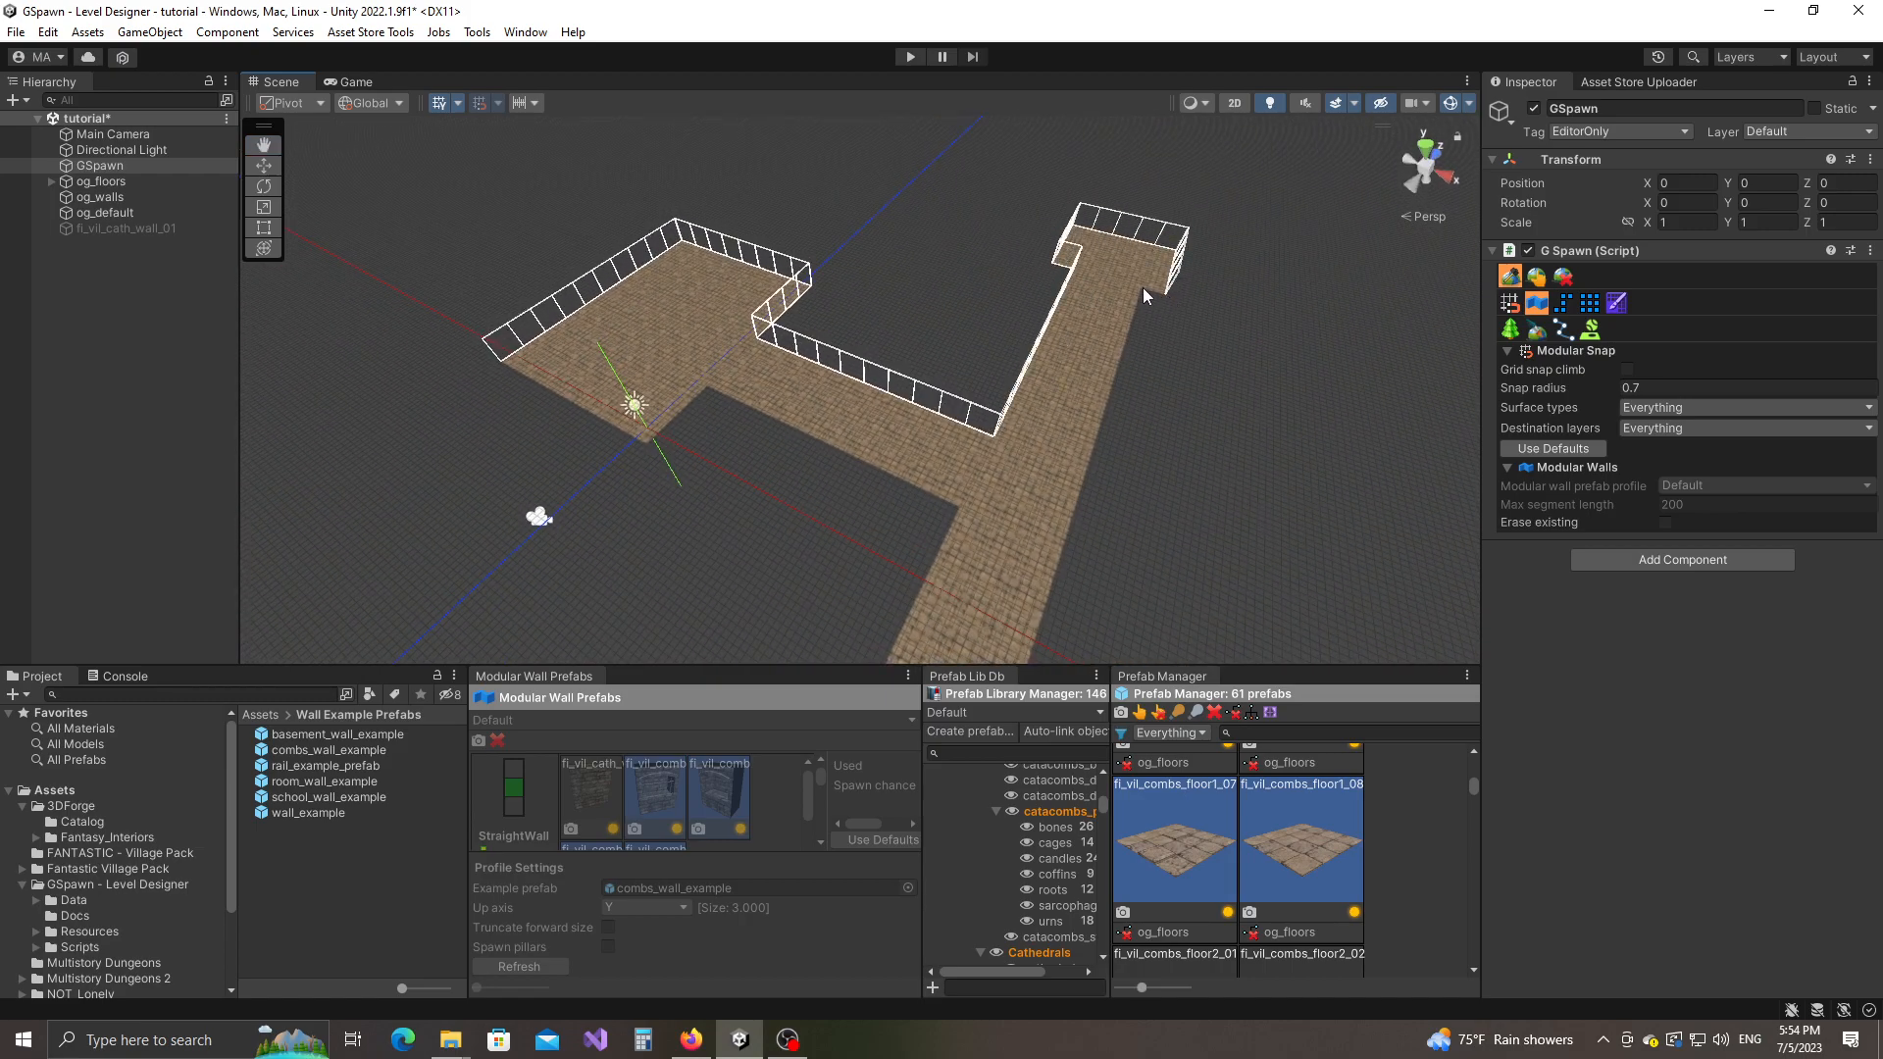
{"action": "key", "text": "s"}
{"action": "right_click_drag", "start_coordinate": [1028, 584], "coordinate": [932, 527]}
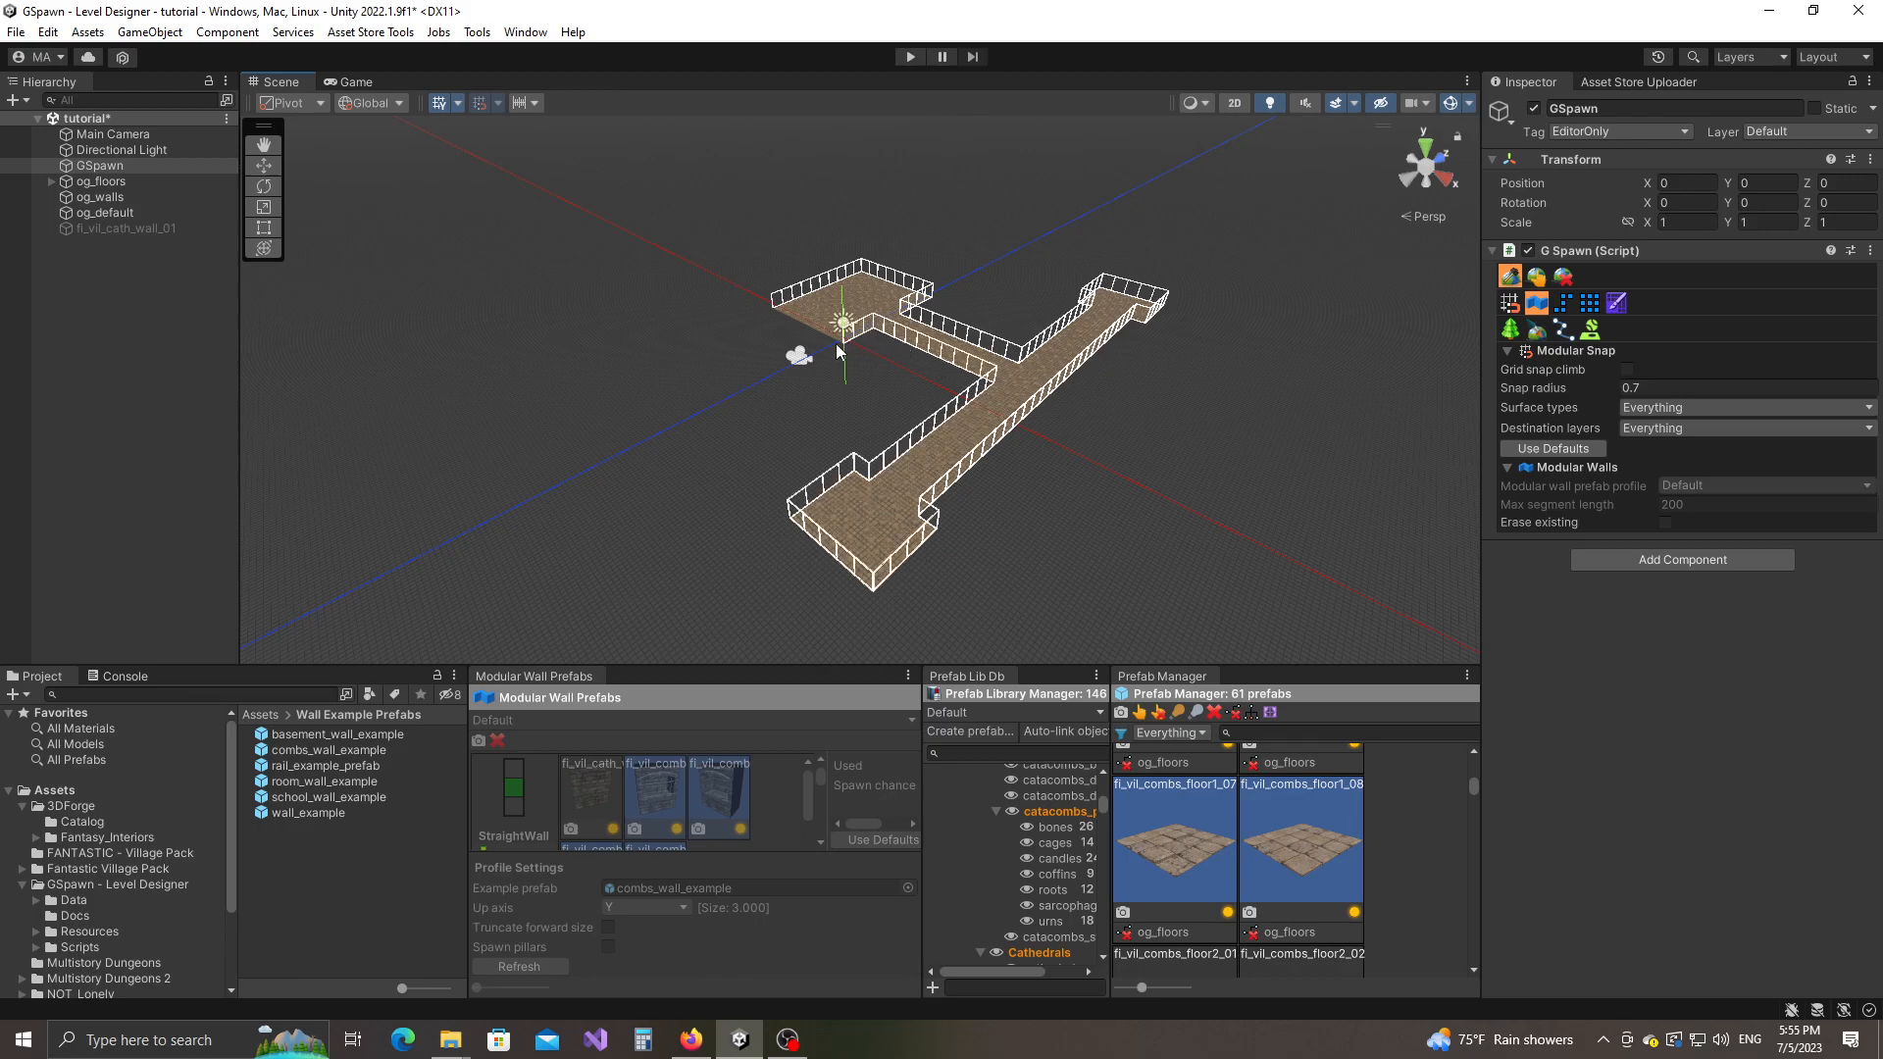
{"action": "left_click", "coordinate": [781, 312]}
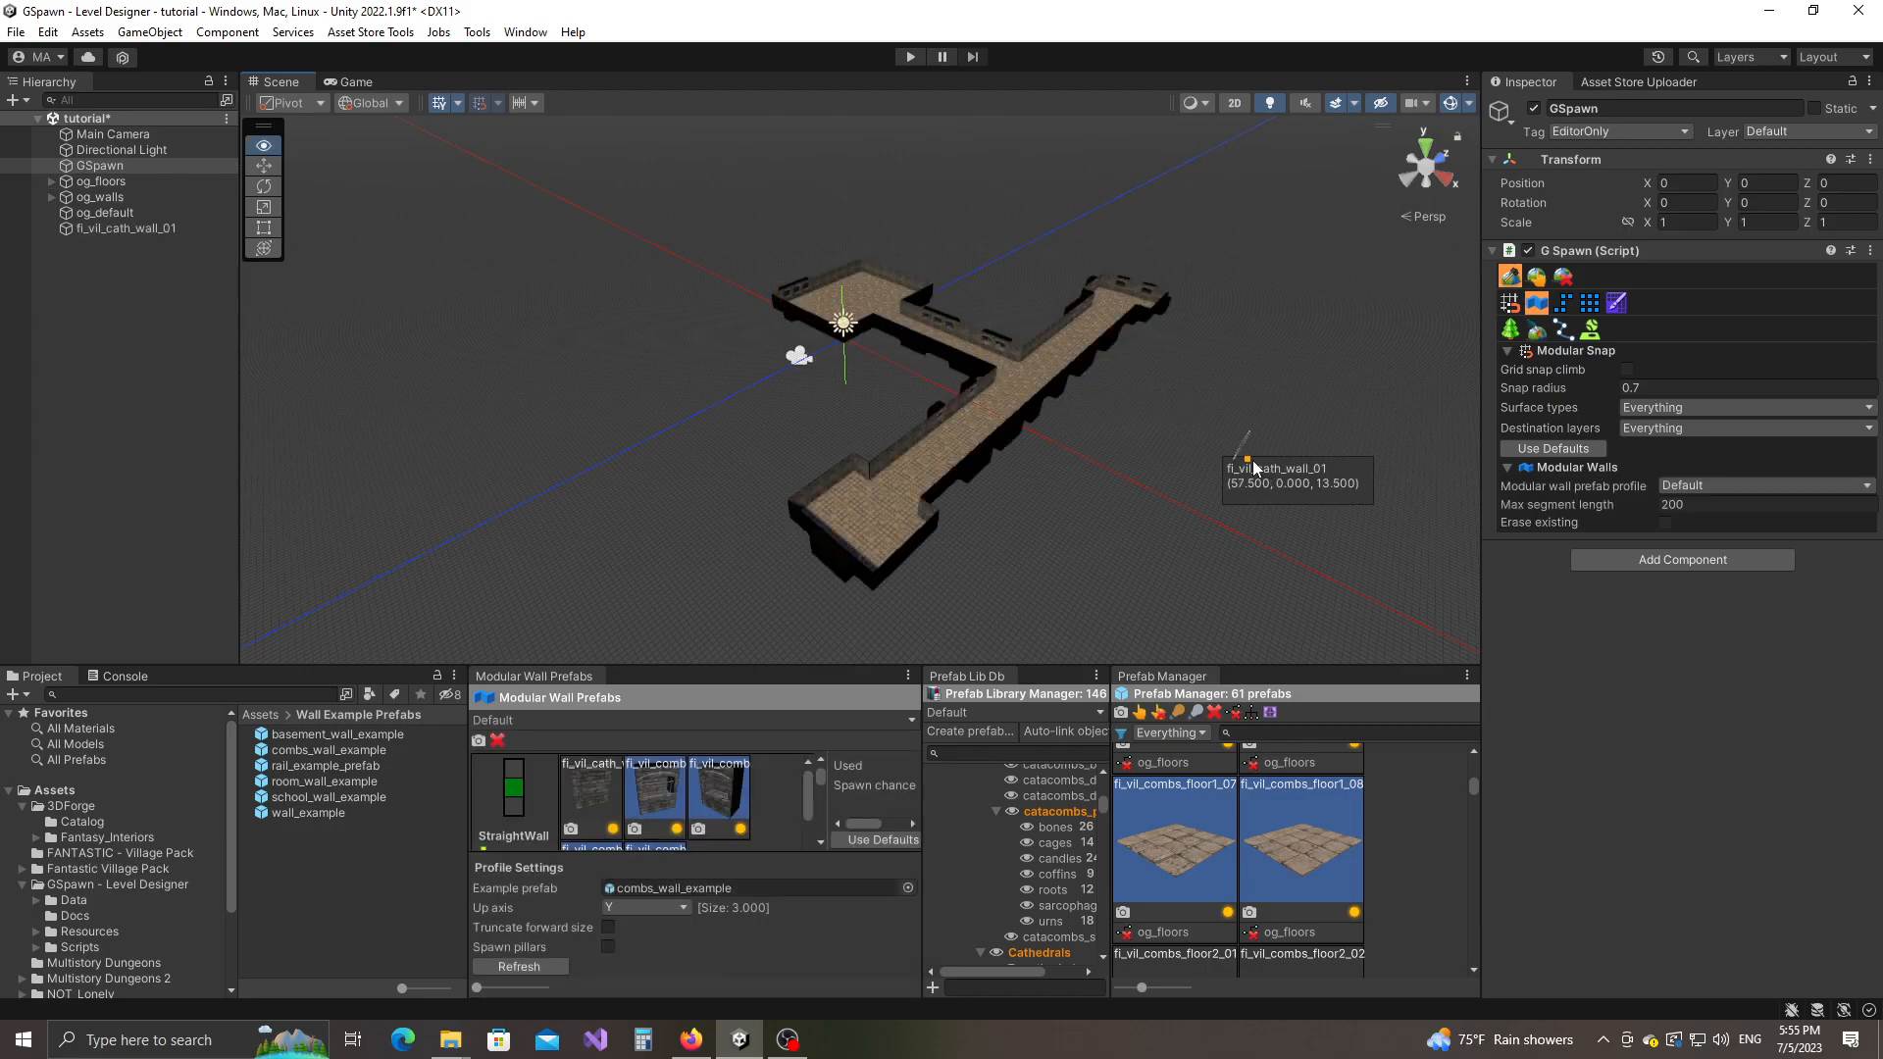
Step: Inspect the spawned walls and niches from inside the rooms and check the spawn chance of the selected niche prefabs
{"action": "right_click_drag", "start_coordinate": [1002, 471], "coordinate": [1285, 453]}
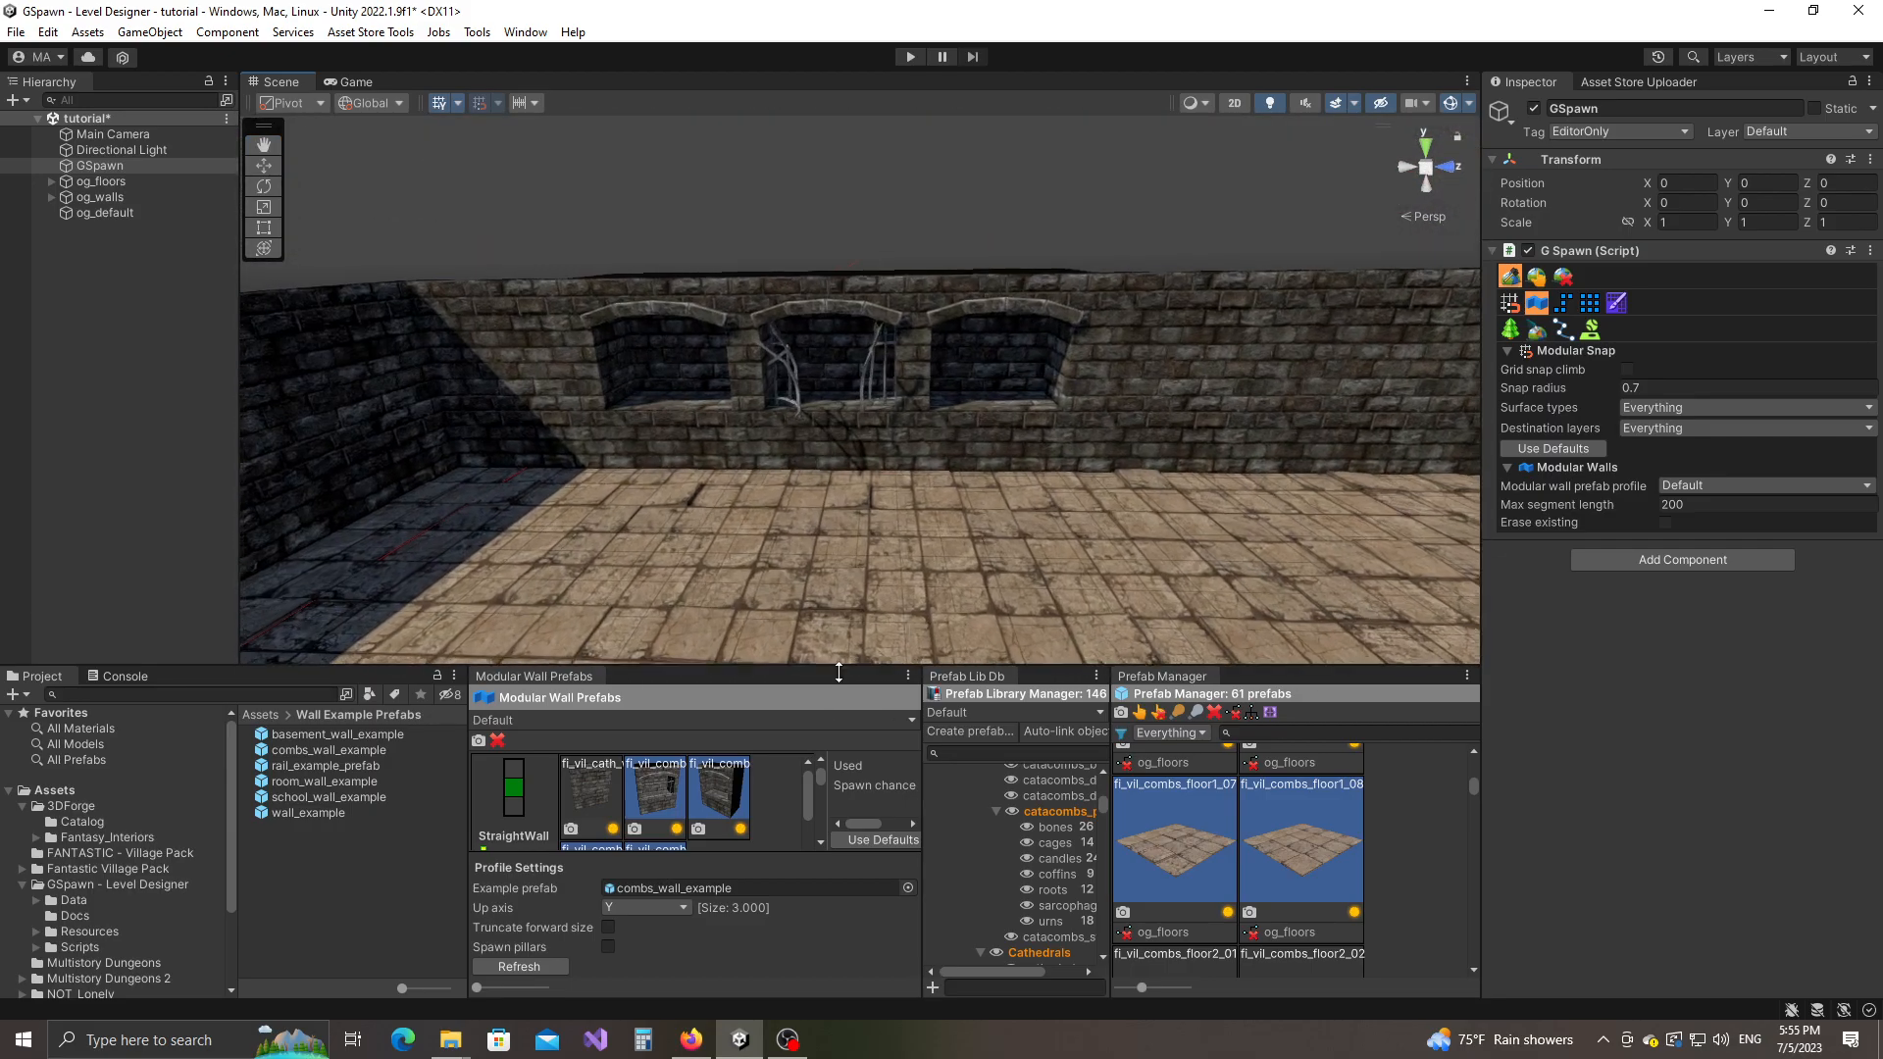
{"action": "right_click_drag", "start_coordinate": [760, 432], "coordinate": [1217, 449]}
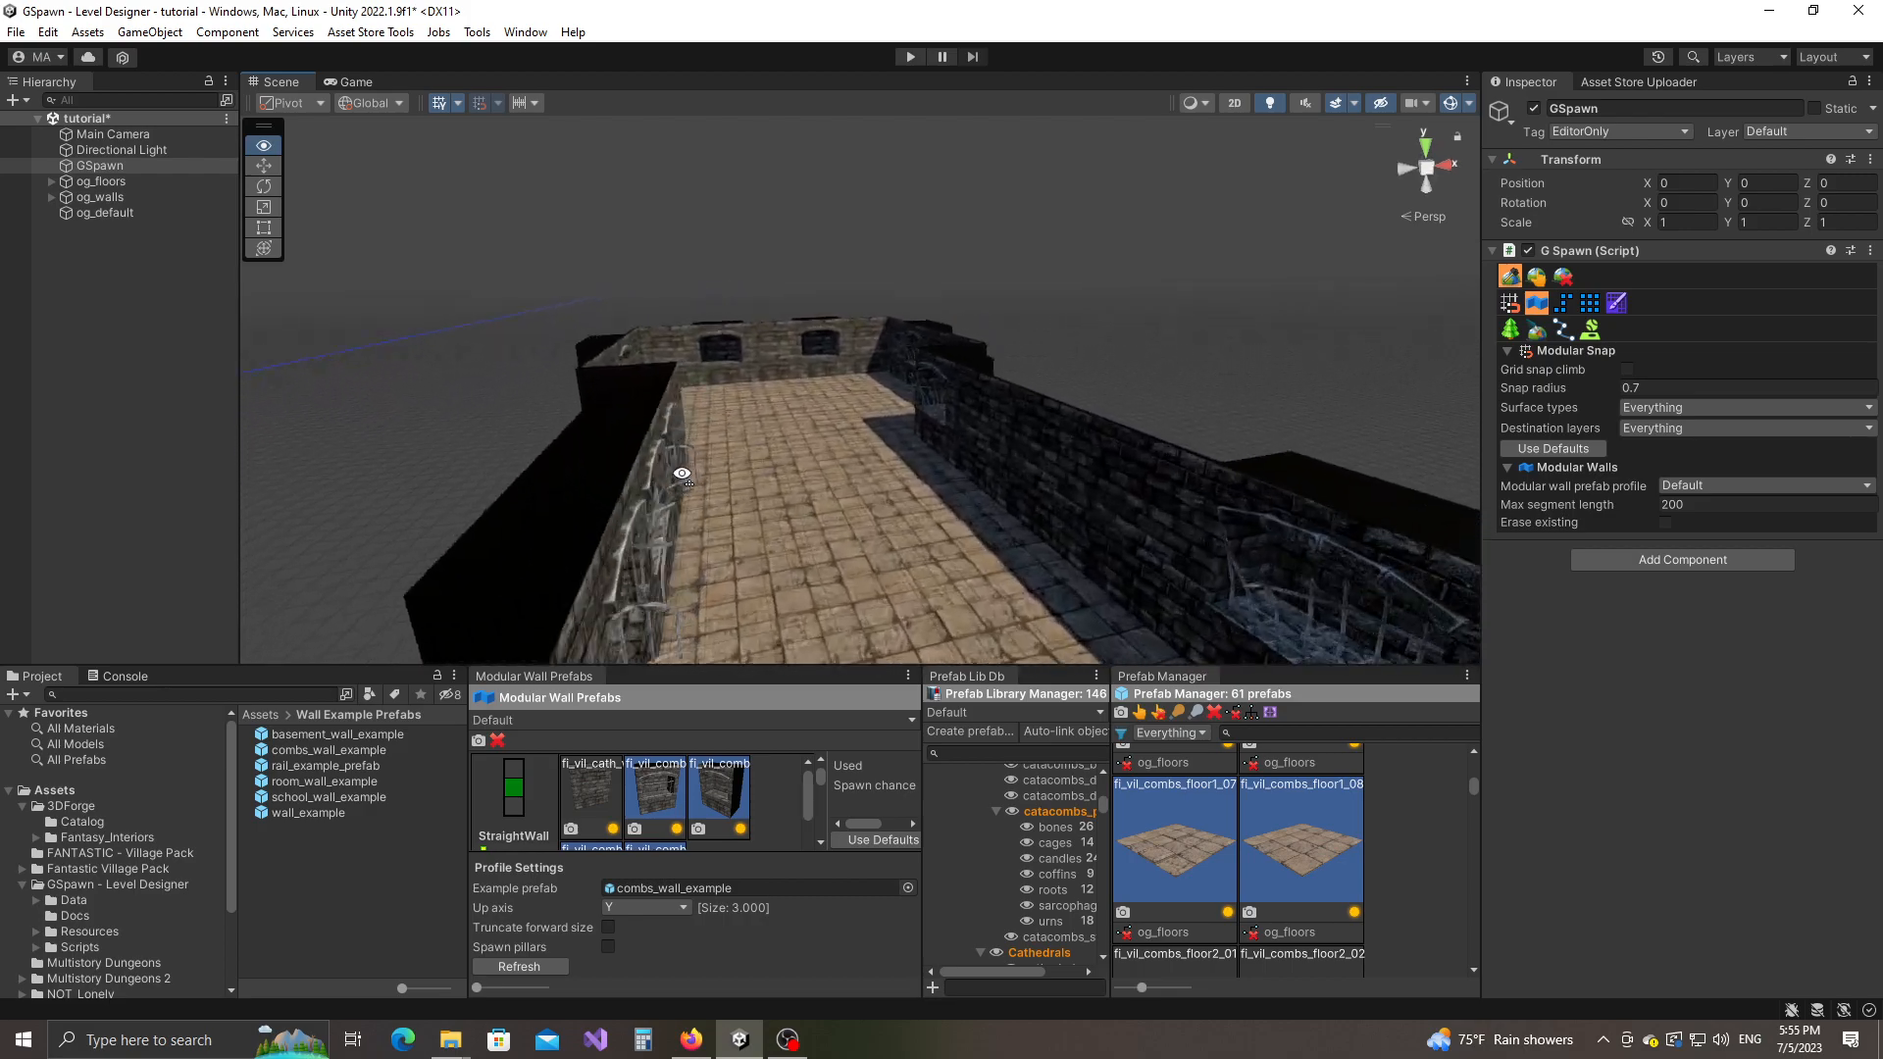
{"action": "right_click_drag", "start_coordinate": [600, 470], "coordinate": [1057, 497]}
{"action": "left_click_drag", "start_coordinate": [941, 810], "coordinate": [1033, 806]}
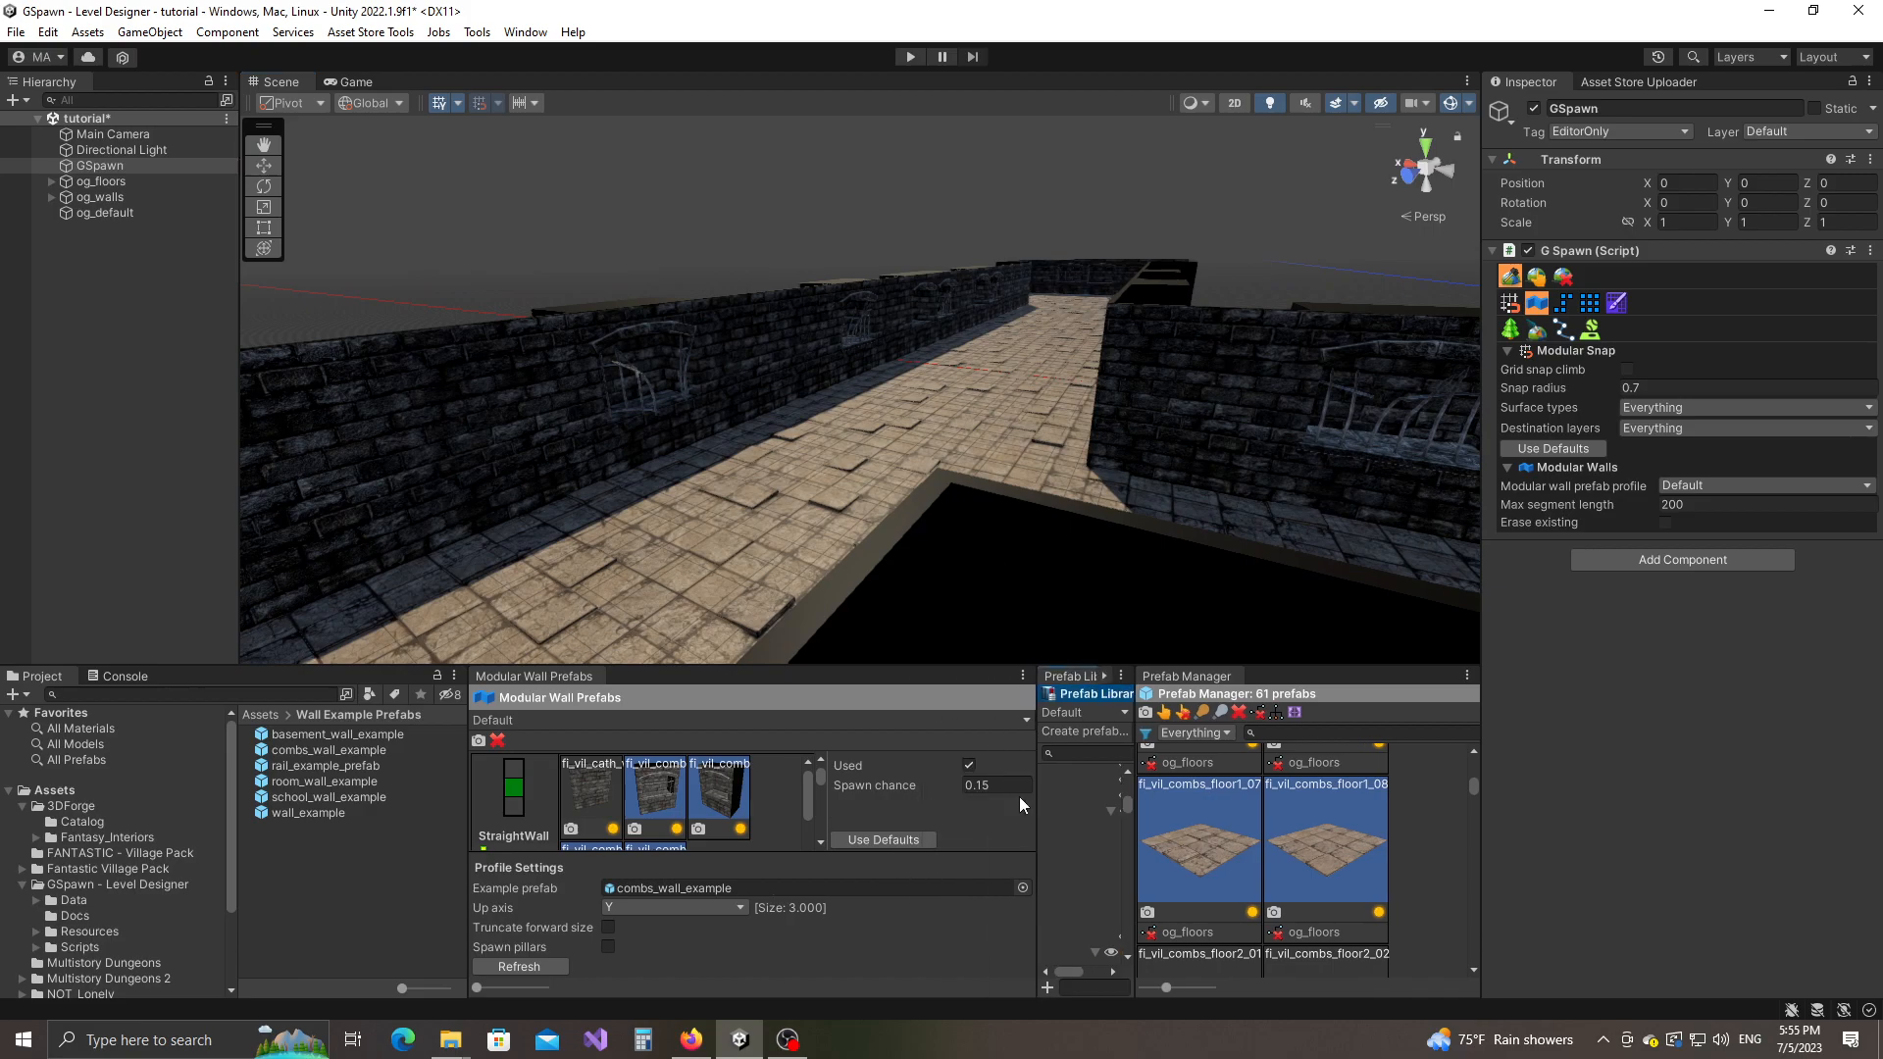
{"action": "mouse_move", "coordinate": [948, 486]}
{"action": "right_mouse_down"}
{"action": "mouse_move", "coordinate": [718, 419]}
{"action": "mouse_move", "coordinate": [883, 473]}
{"action": "mouse_move", "coordinate": [973, 473]}
{"action": "right_mouse_up"}
{"action": "key", "text": "w"}
{"action": "key", "text": "e"}
{"action": "key", "text": "s"}
Step: In object selection mode, select the two outer niches of the first room's row of three and replace them with plain walls
{"action": "left_click", "coordinate": [1537, 279]}
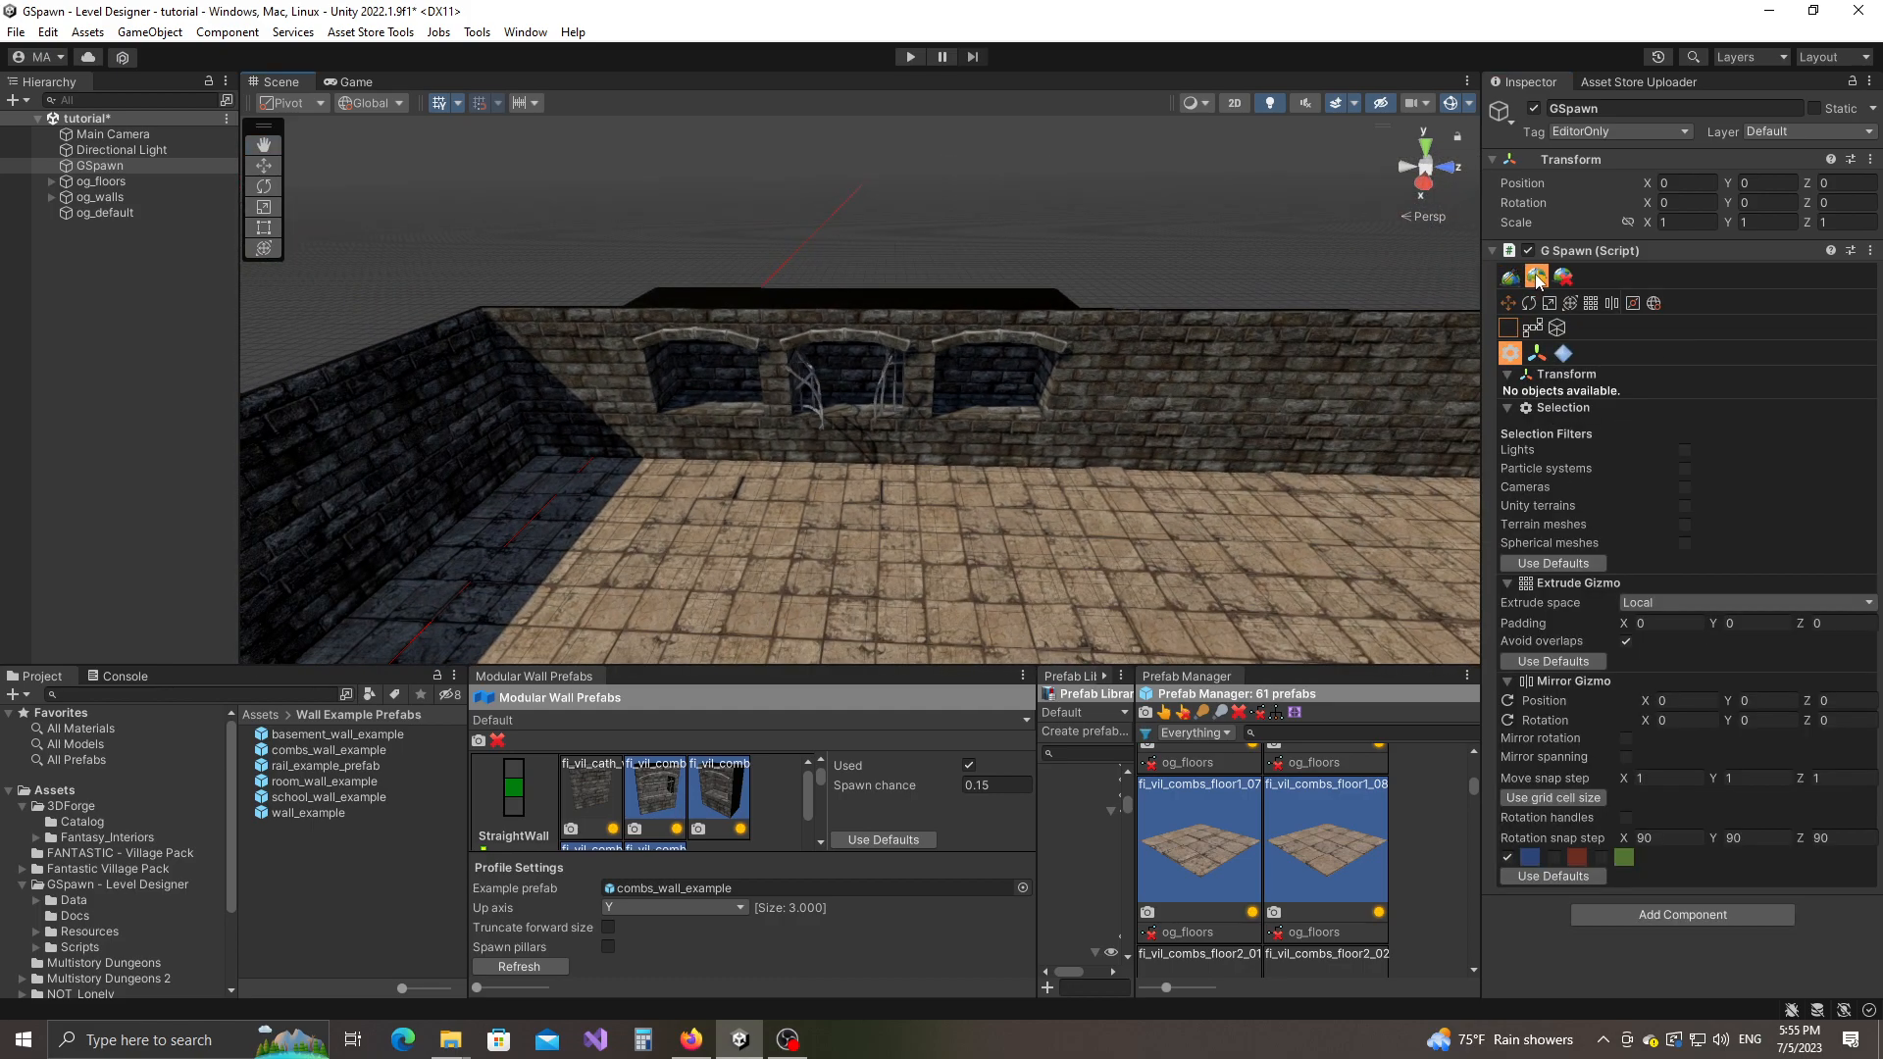
{"action": "left_click", "coordinate": [714, 426]}
{"action": "left_click", "coordinate": [985, 417], "text": "ctrl"}
{"action": "right_click_drag", "start_coordinate": [1004, 510], "coordinate": [1086, 534]}
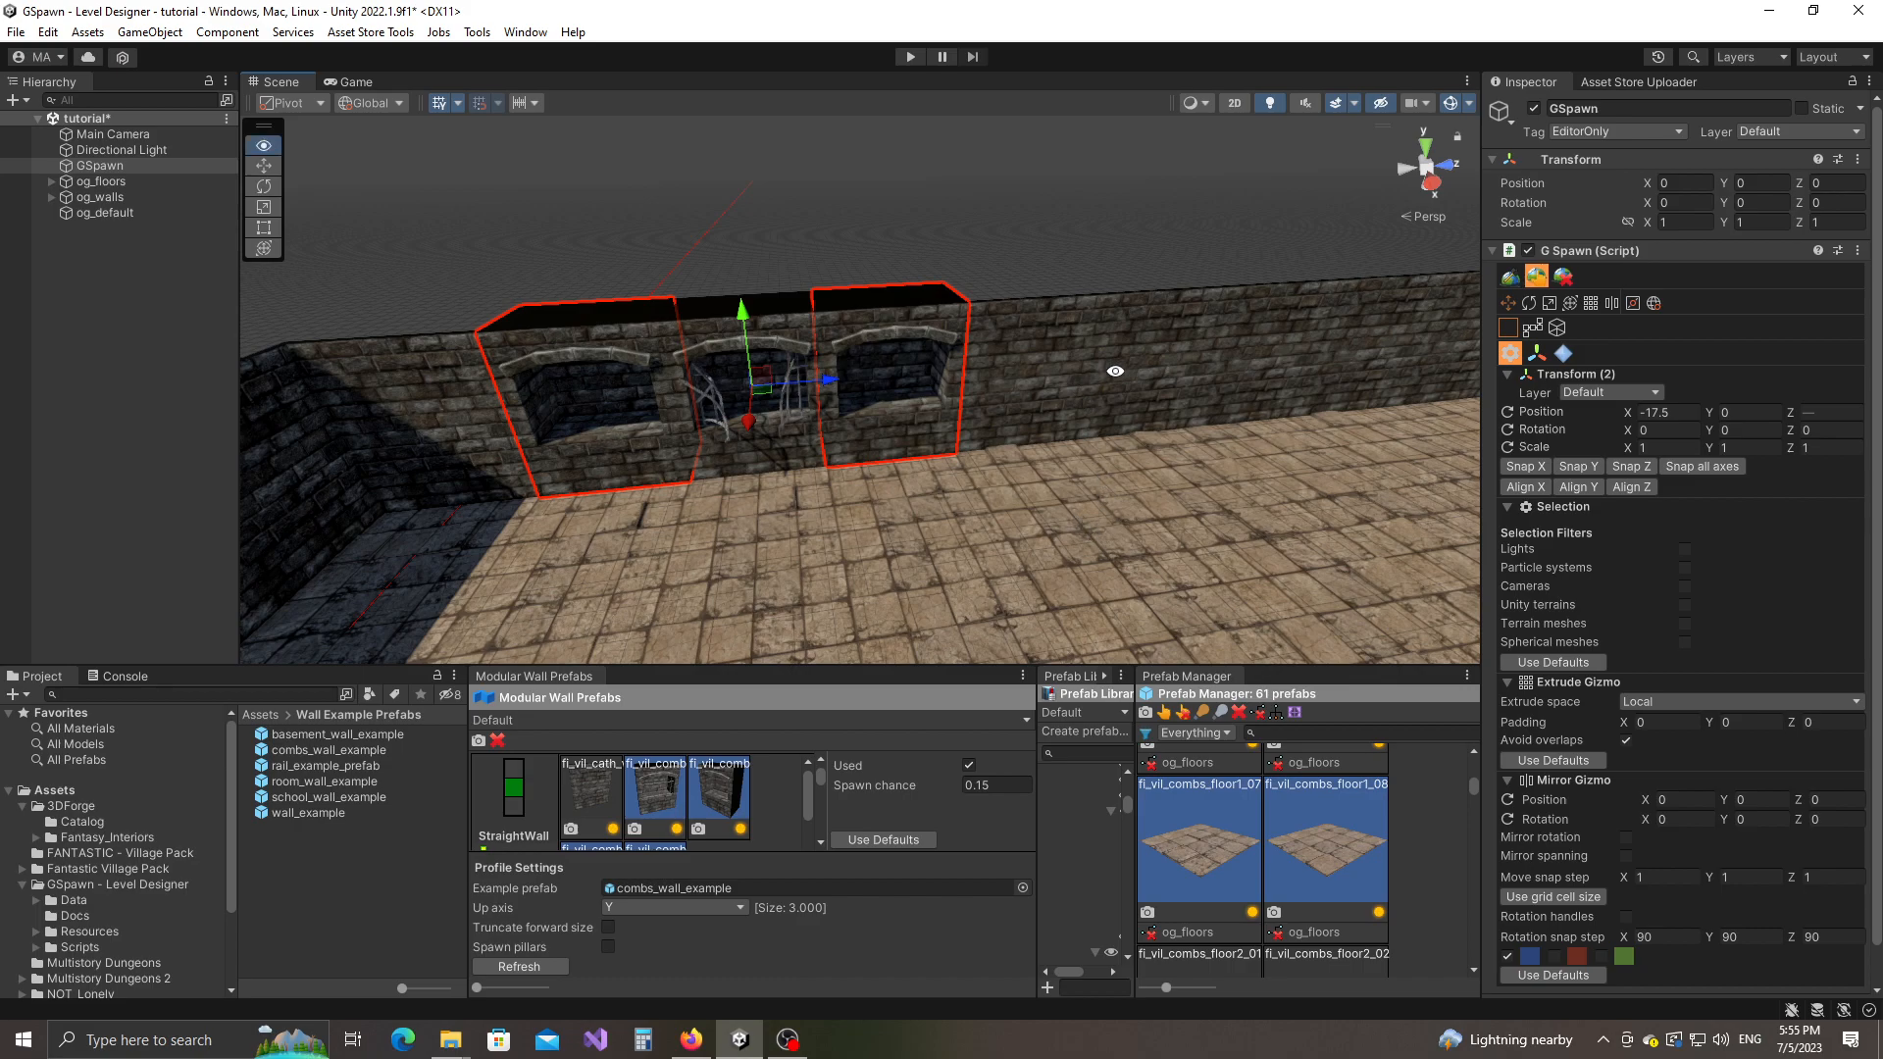
{"action": "scroll", "coordinate": [1108, 371], "scroll_direction": "down", "scroll_amount": 1, "text": "alt"}
Step: Select crowded niche walls on both sides of the hallway for replacement, and undo the last change
{"action": "right_click_drag", "start_coordinate": [1203, 435], "coordinate": [865, 369]}
{"action": "left_click_drag", "start_coordinate": [1041, 408], "coordinate": [714, 324], "text": "alt"}
{"action": "scroll", "coordinate": [714, 324], "scroll_direction": "down", "scroll_amount": 1, "text": "alt"}
{"action": "mouse_move", "coordinate": [714, 325]}
{"action": "right_mouse_down"}
{"action": "mouse_move", "coordinate": [1056, 475]}
{"action": "mouse_move", "coordinate": [889, 404]}
{"action": "mouse_move", "coordinate": [974, 478]}
{"action": "mouse_move", "coordinate": [1156, 481]}
{"action": "right_mouse_up"}
{"action": "key", "text": "d"}
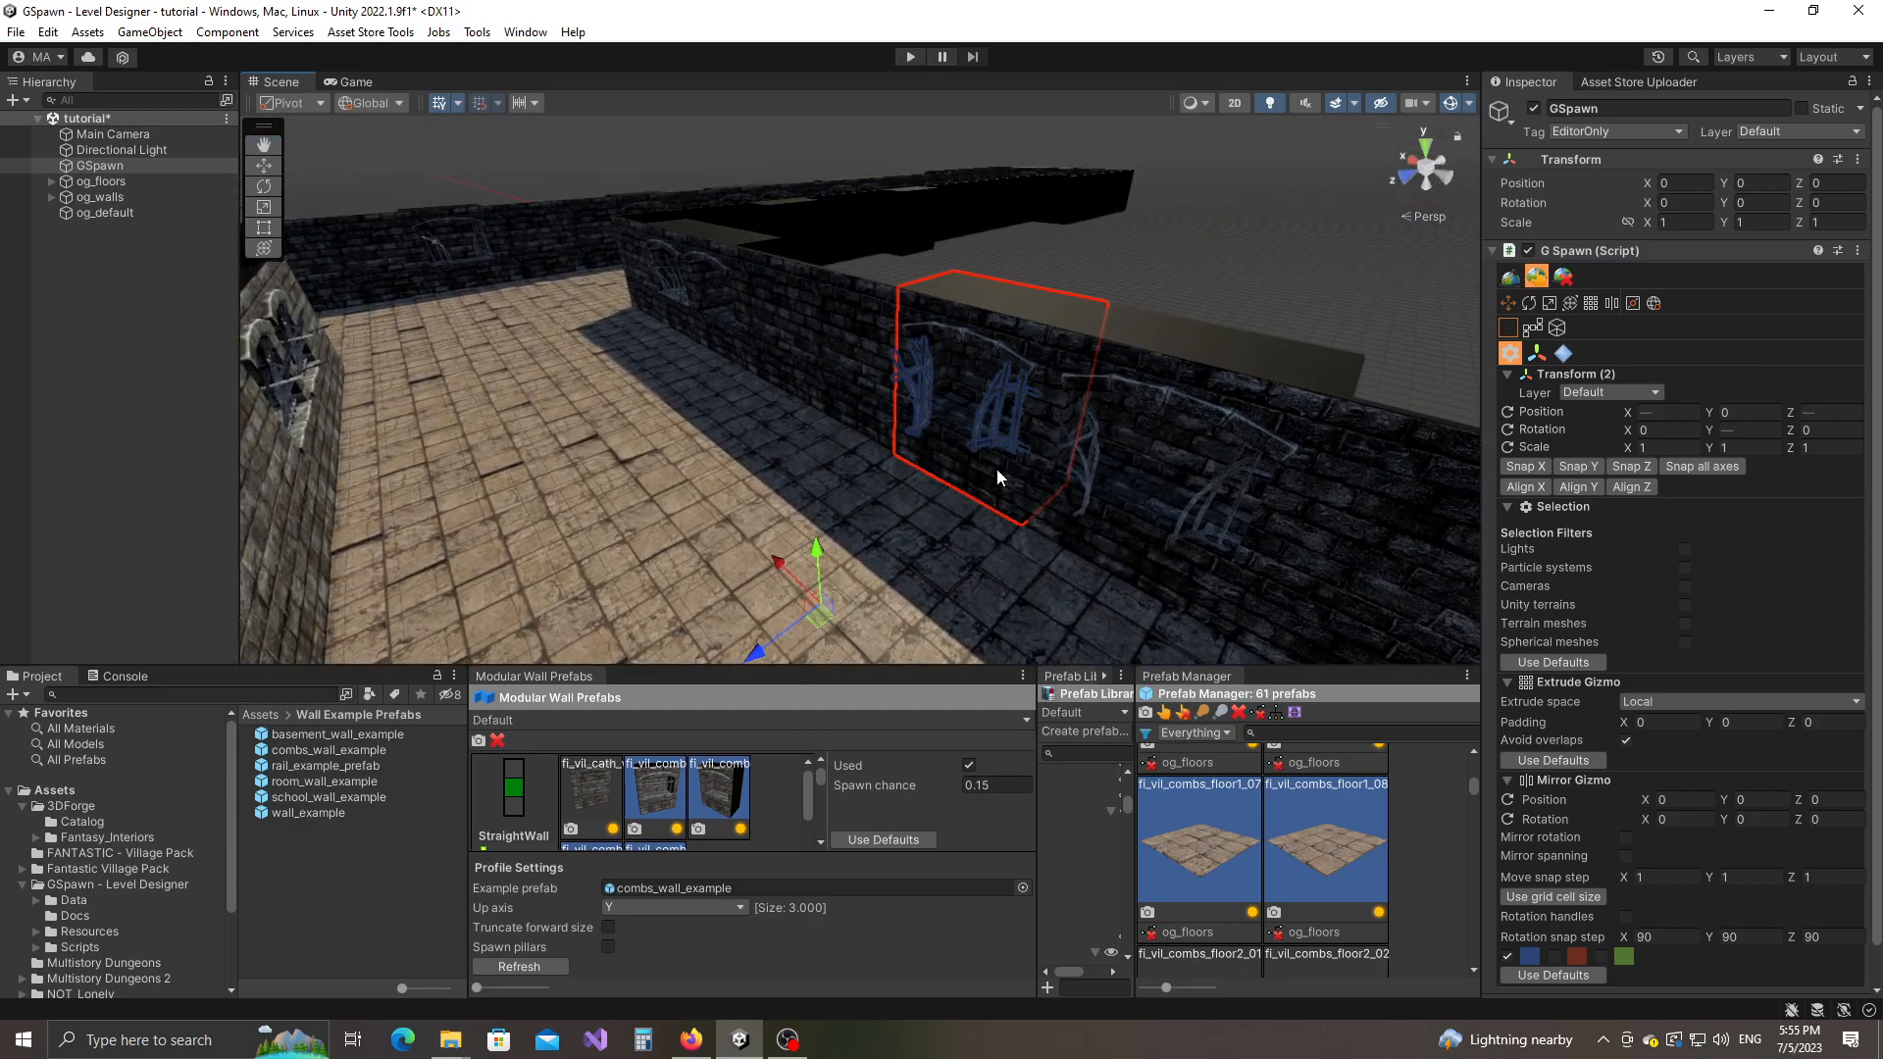
{"action": "left_click_drag", "start_coordinate": [978, 455], "coordinate": [685, 516], "text": "alt"}
{"action": "left_click_drag", "start_coordinate": [1040, 549], "coordinate": [667, 510], "text": "alt"}
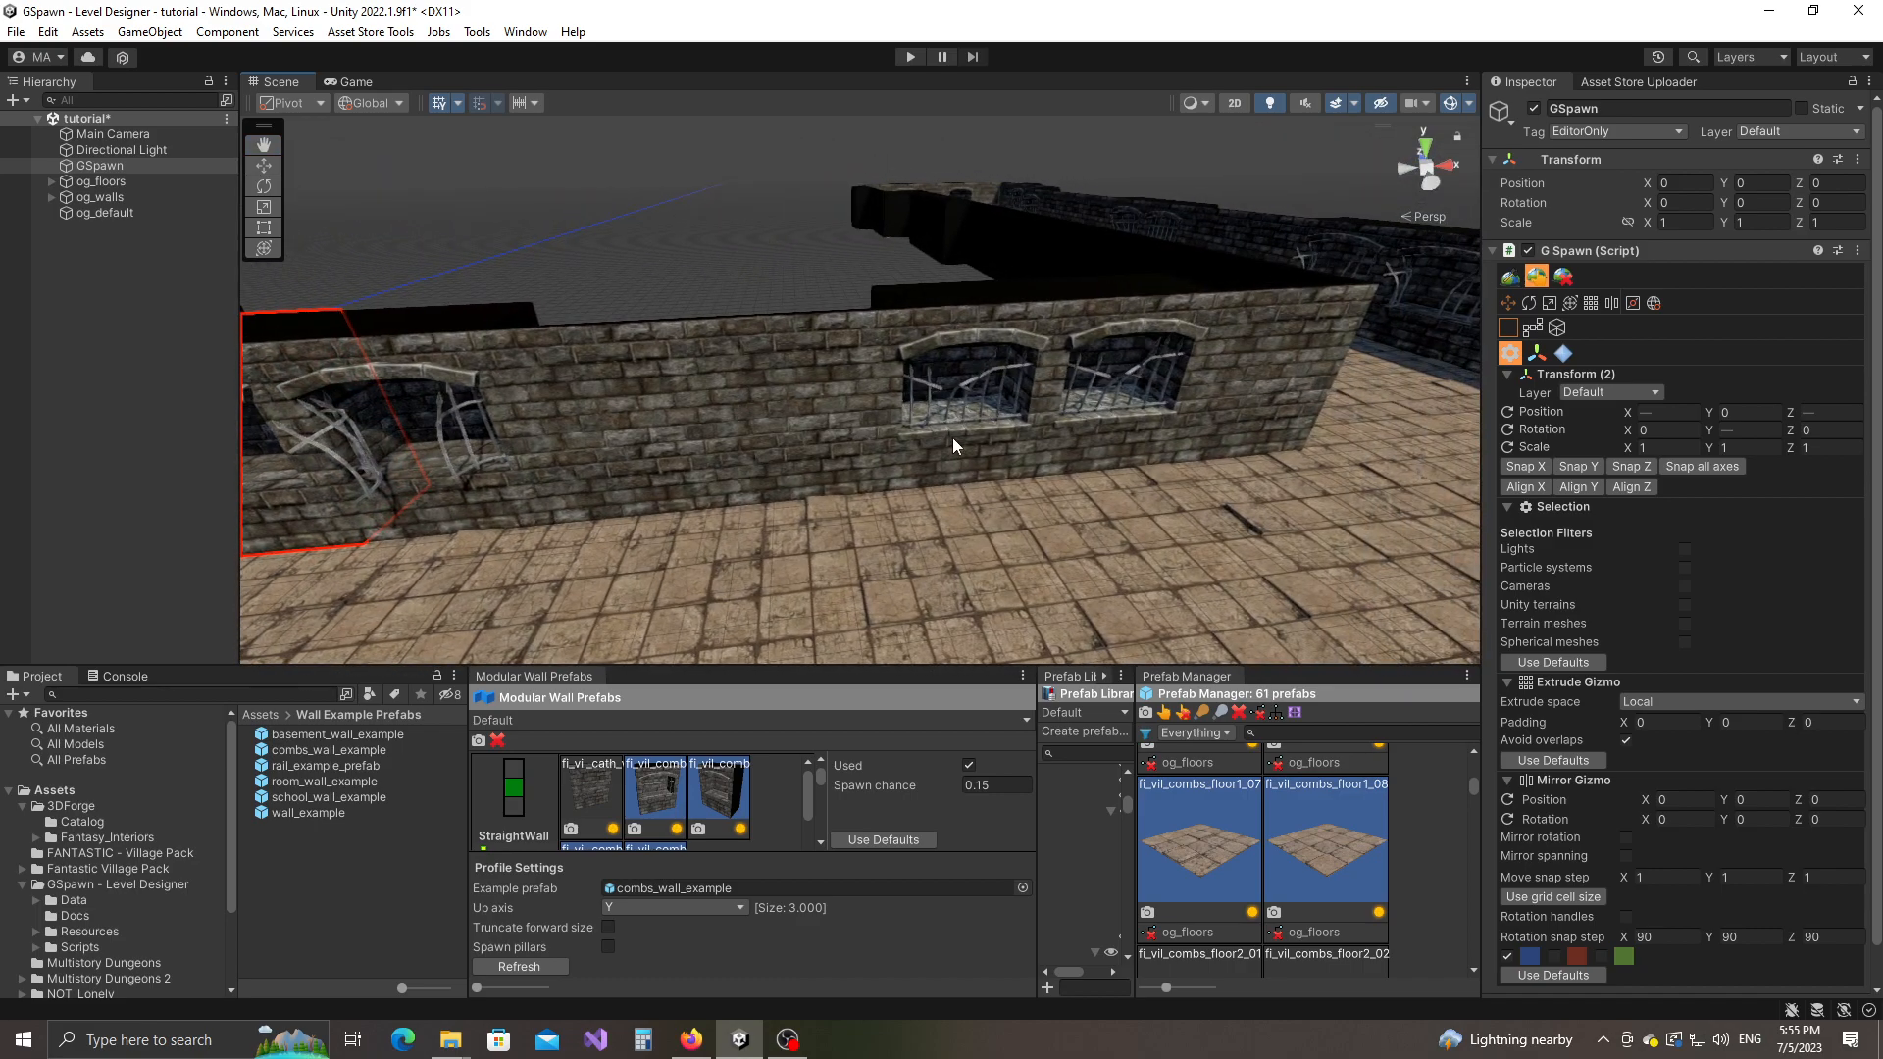
{"action": "key", "text": "ctrl+z"}
Step: Pick out the remaining crowded niche walls along the cross hallway and rooms and swap them for plain fi_vil_cath_wall_01 pieces
{"action": "left_click_drag", "start_coordinate": [951, 473], "coordinate": [703, 460], "text": "alt"}
{"action": "left_click_drag", "start_coordinate": [1080, 482], "coordinate": [869, 468], "text": "alt"}
{"action": "right_click_drag", "start_coordinate": [869, 469], "coordinate": [347, 498]}
{"action": "mouse_move", "coordinate": [479, 493]}
{"action": "right_mouse_down"}
{"action": "mouse_move", "coordinate": [1074, 519]}
{"action": "mouse_move", "coordinate": [500, 515]}
{"action": "right_mouse_up"}
{"action": "left_click", "coordinate": [647, 358]}
{"action": "right_click_drag", "start_coordinate": [760, 437], "coordinate": [716, 431]}
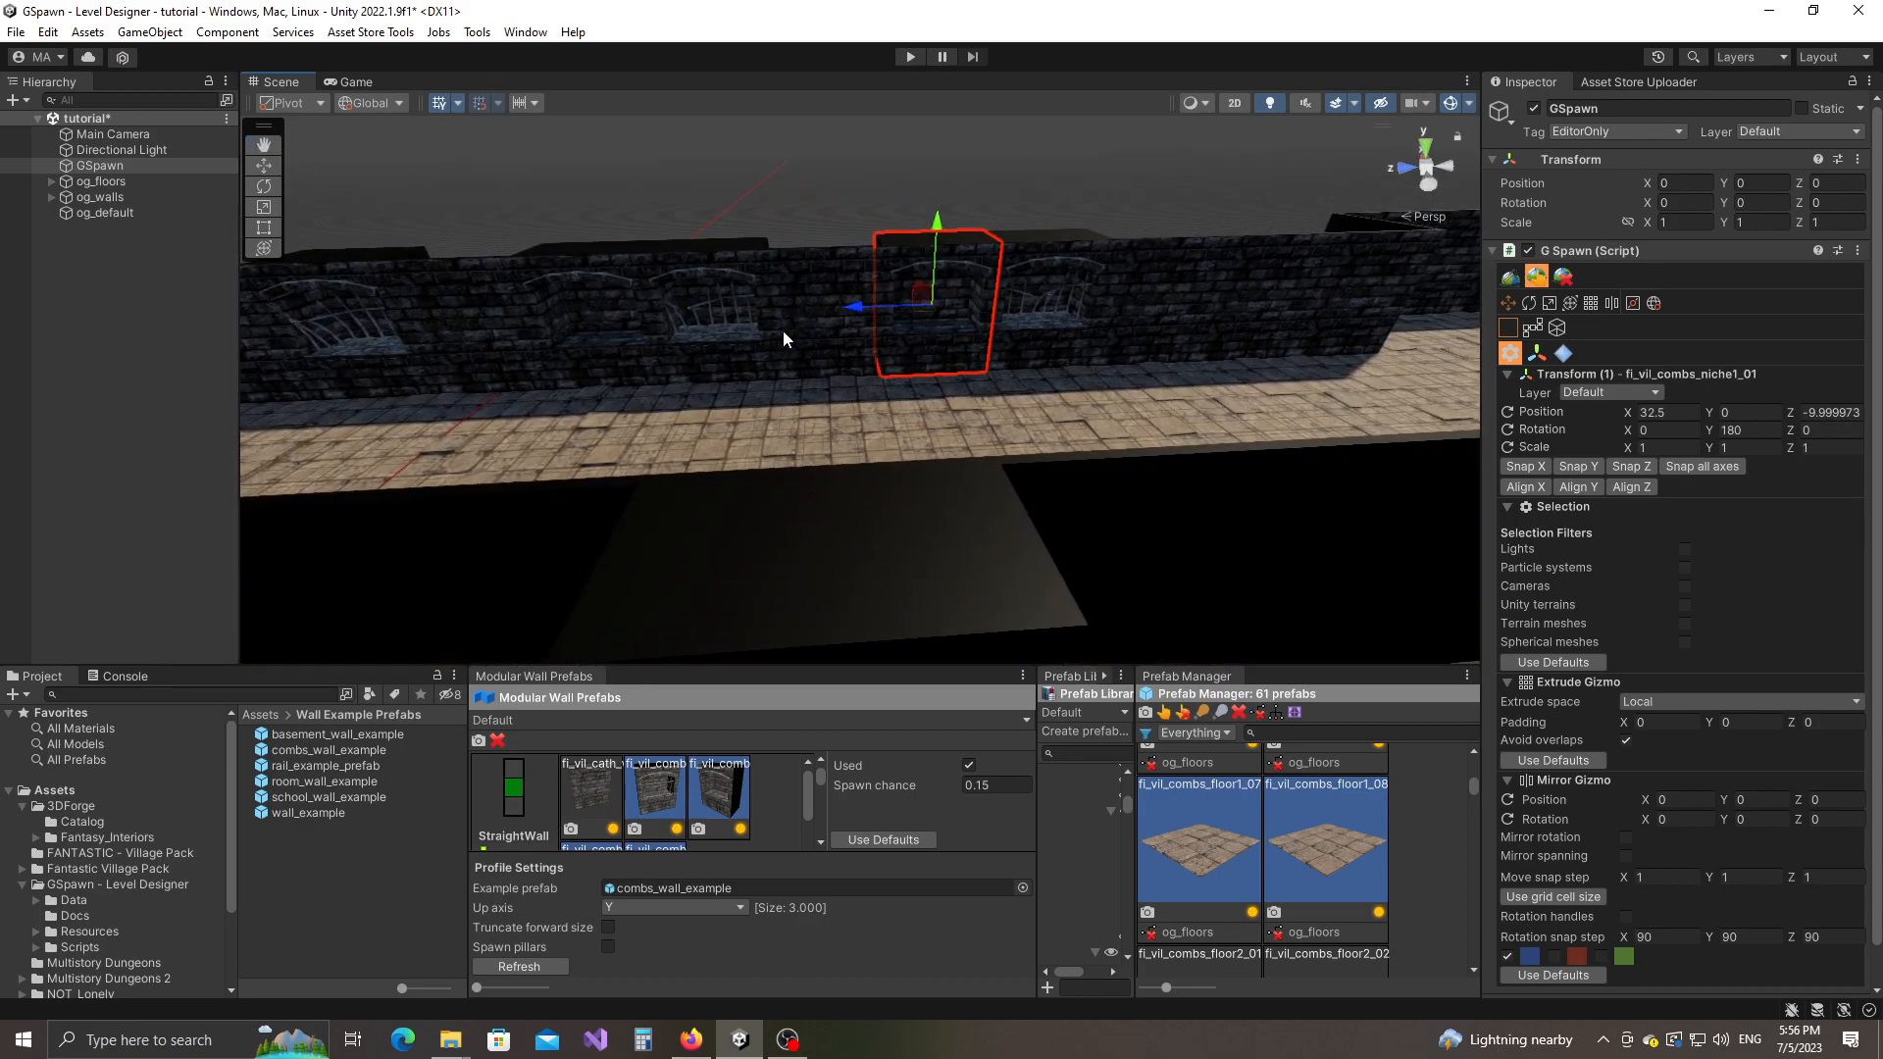
{"action": "key", "text": "super"}
{"action": "key", "text": "super"}
{"action": "right_click_drag", "start_coordinate": [805, 329], "coordinate": [699, 310]}
{"action": "right_click_drag", "start_coordinate": [1219, 344], "coordinate": [898, 388]}
{"action": "left_click", "coordinate": [898, 388]}
{"action": "left_click", "coordinate": [639, 309], "text": "alt"}
{"action": "right_click_drag", "start_coordinate": [745, 371], "coordinate": [859, 457]}
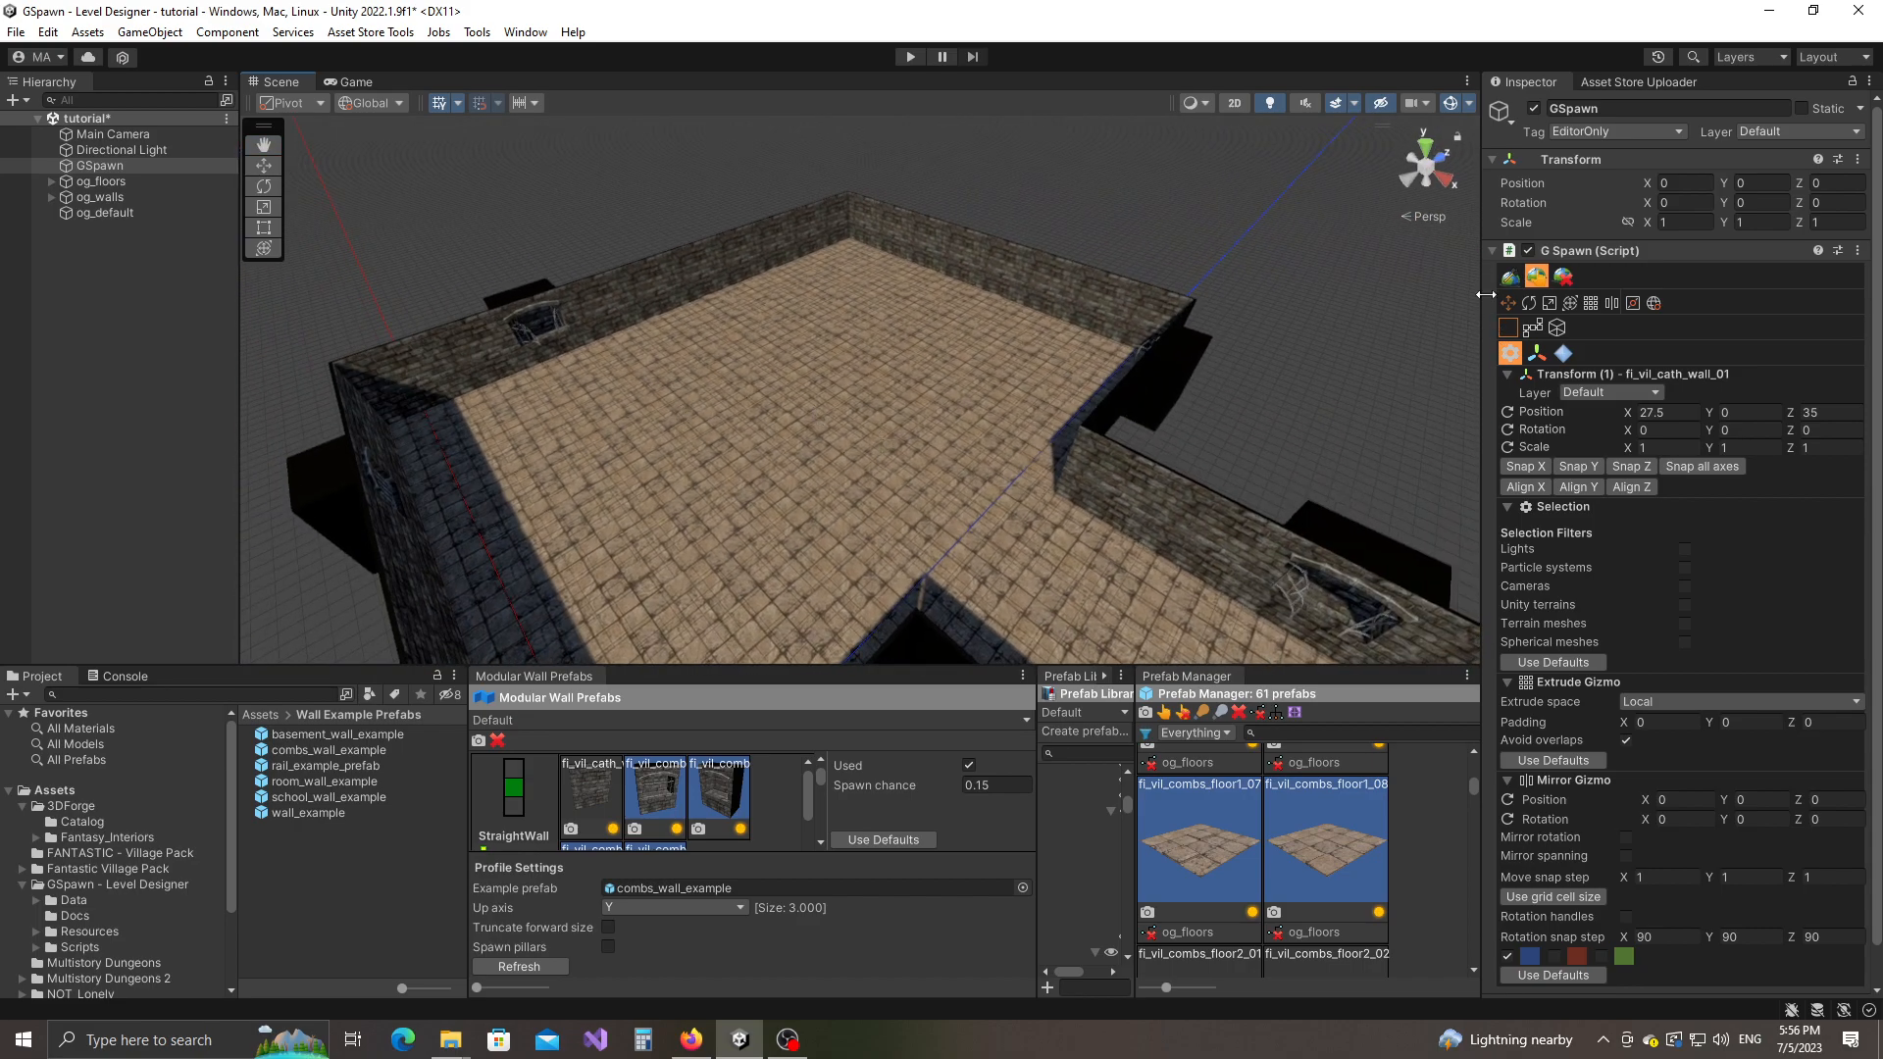
Step: Switch GSpawn back to object spawning and enlarge the prefab library list
{"action": "left_click", "coordinate": [1510, 277]}
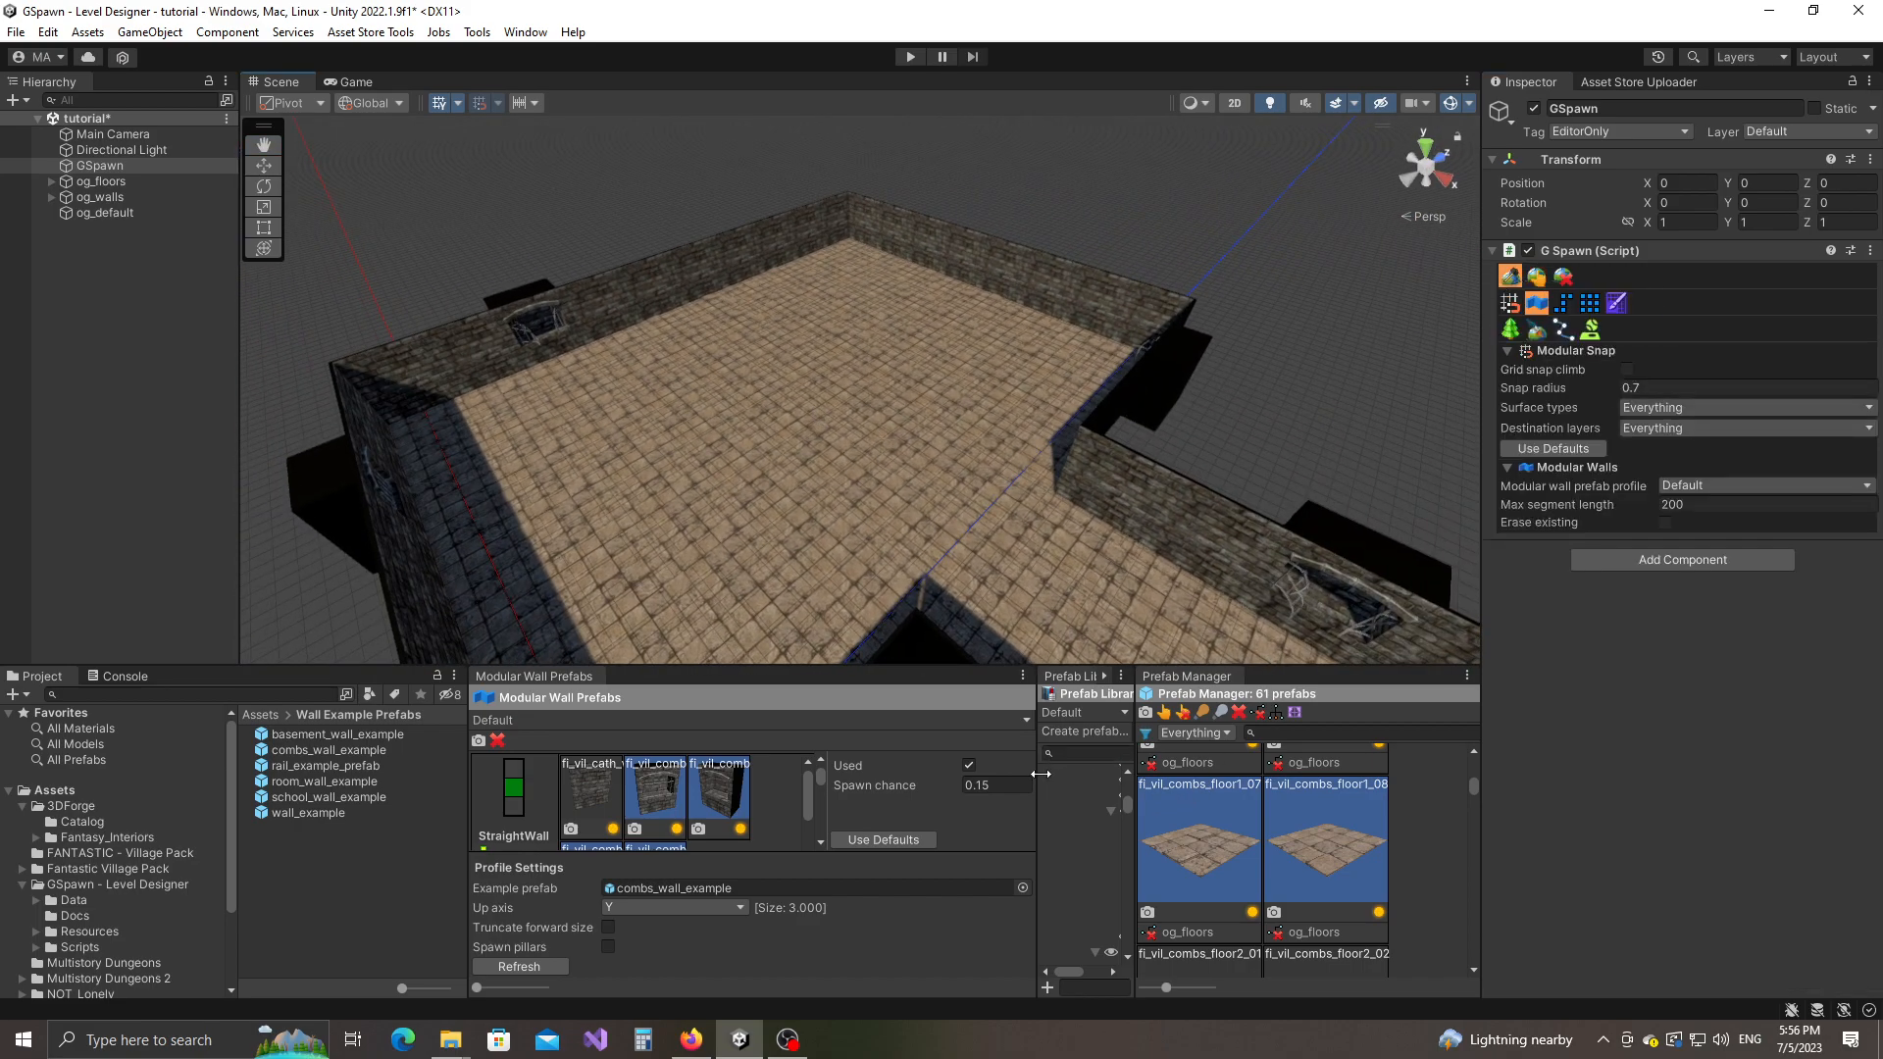
{"action": "left_click_drag", "start_coordinate": [1040, 773], "coordinate": [813, 773]}
{"action": "left_click_drag", "start_coordinate": [1136, 826], "coordinate": [1188, 827]}
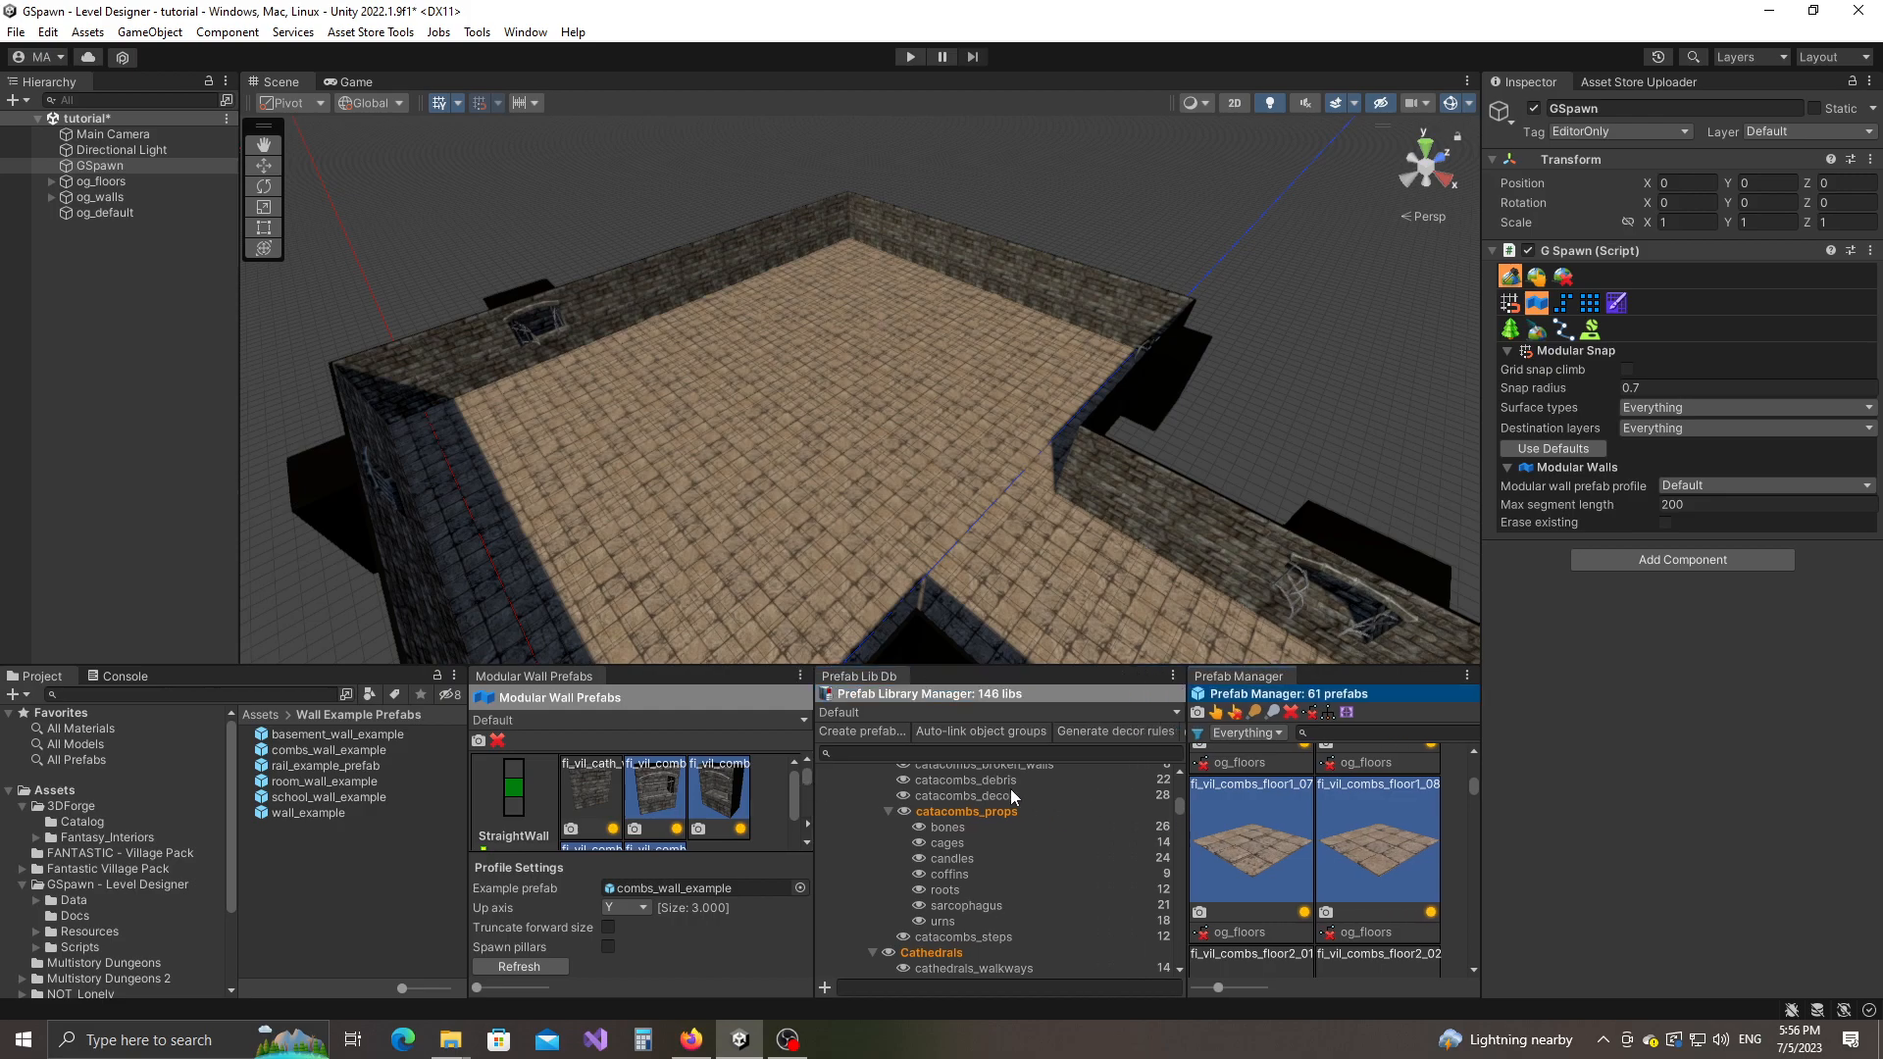
Step: Filter the prefab library by "cata" and show the catacombs_steps prefabs
{"action": "left_click", "coordinate": [900, 755]}
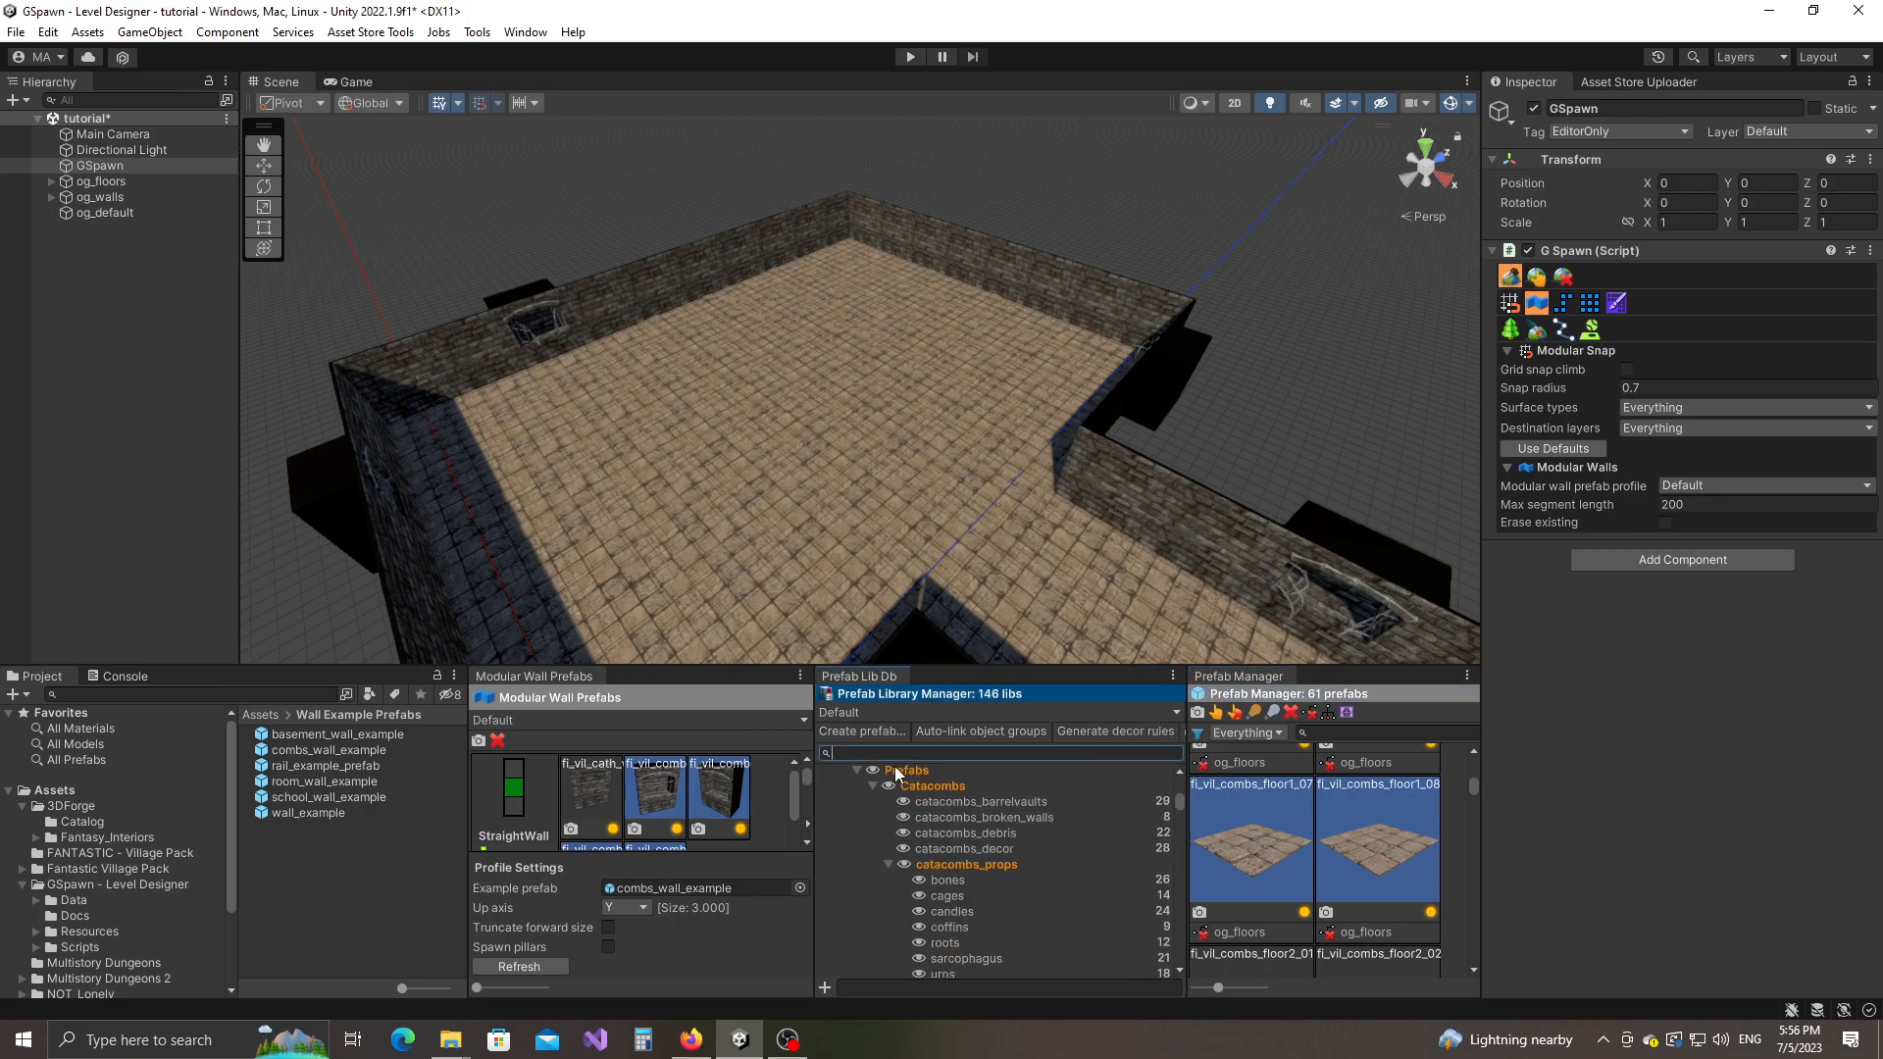
{"action": "type", "text": "st"}
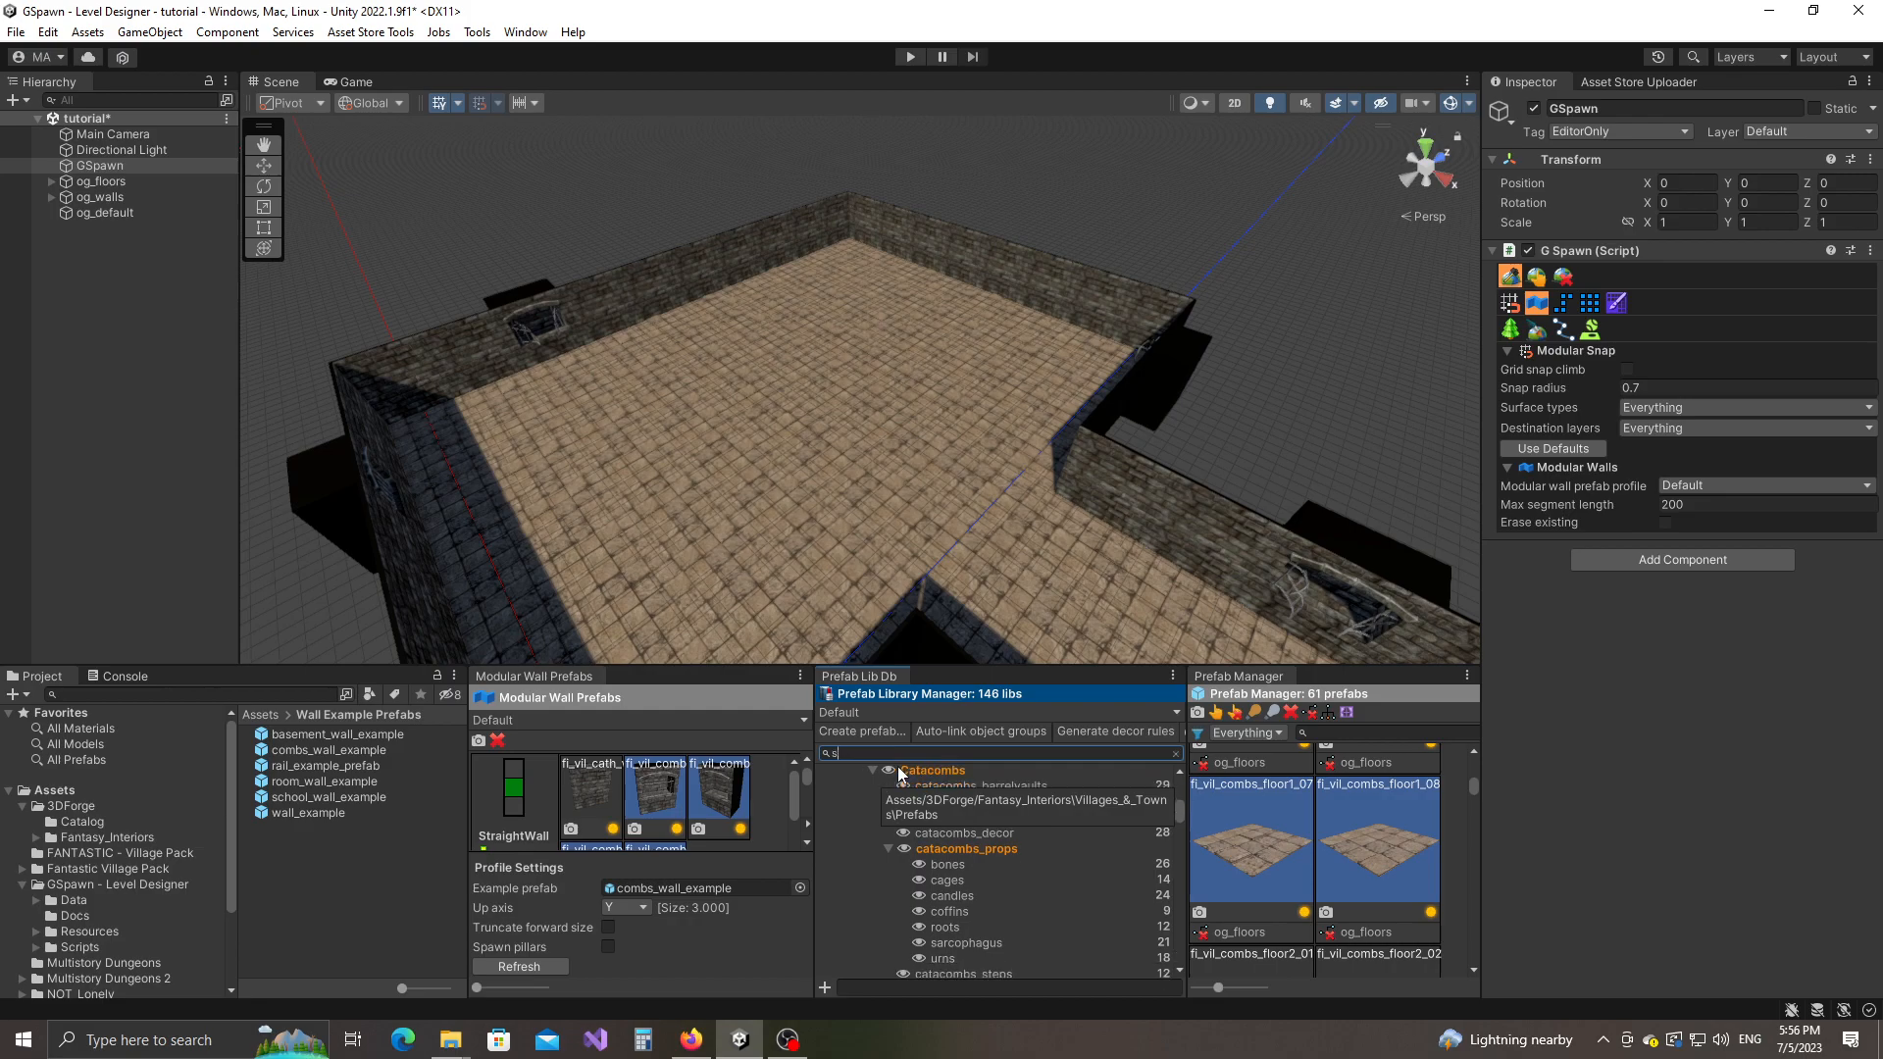
{"action": "key", "text": "BackSpace"}
{"action": "key", "text": "BackSpace"}
{"action": "type", "text": "catab"}
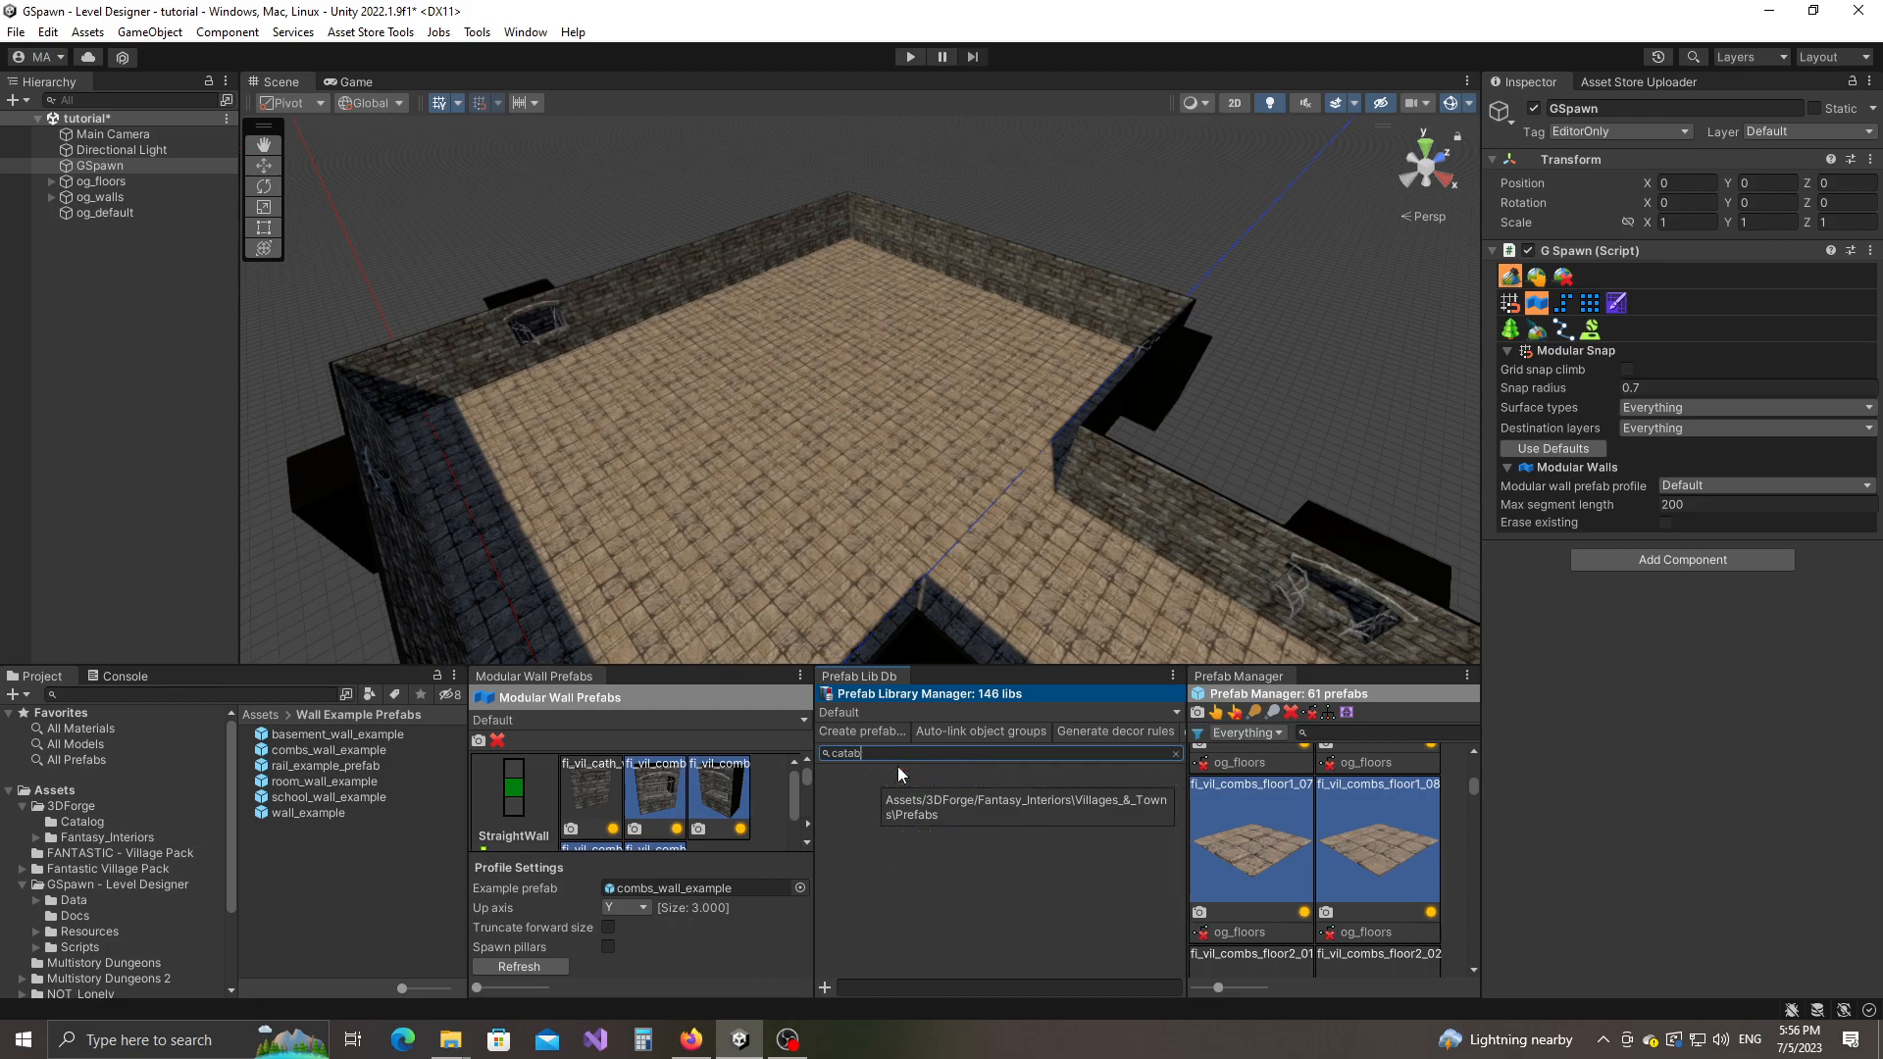
{"action": "key", "text": "BackSpace"}
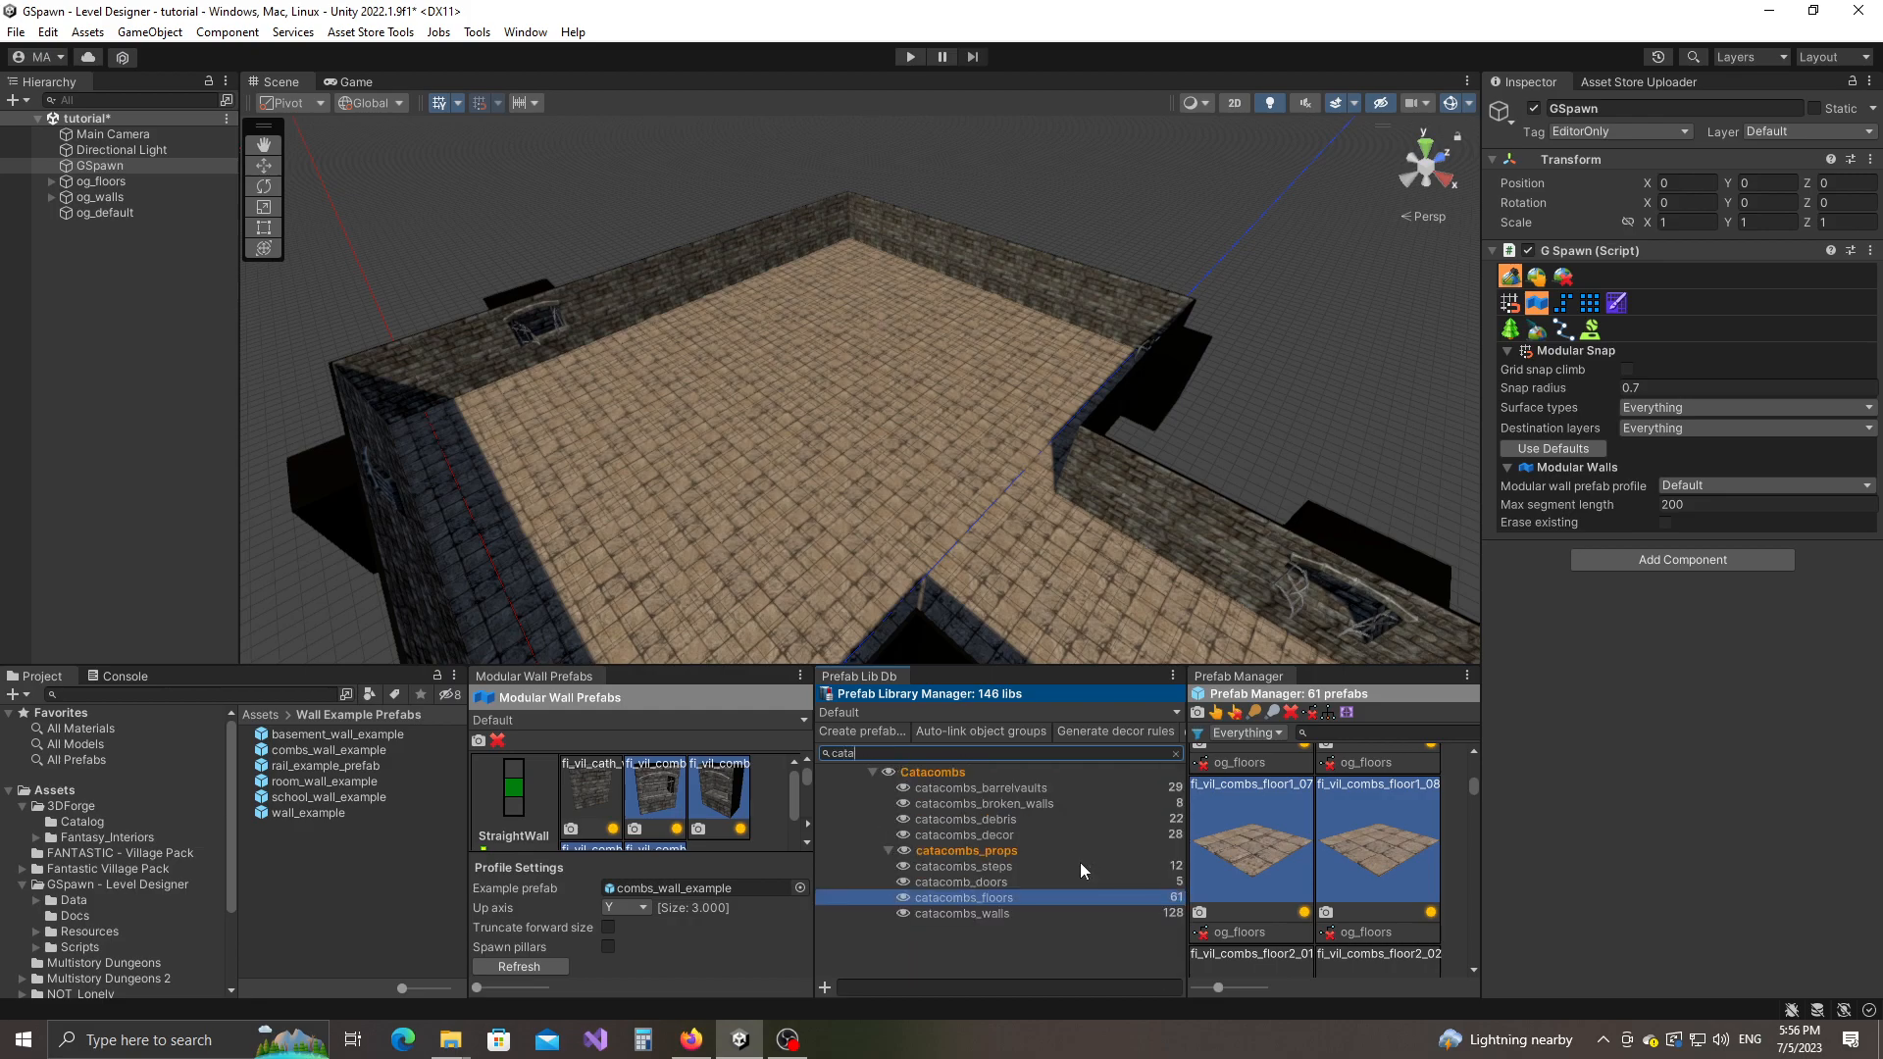
{"action": "left_click", "coordinate": [988, 866]}
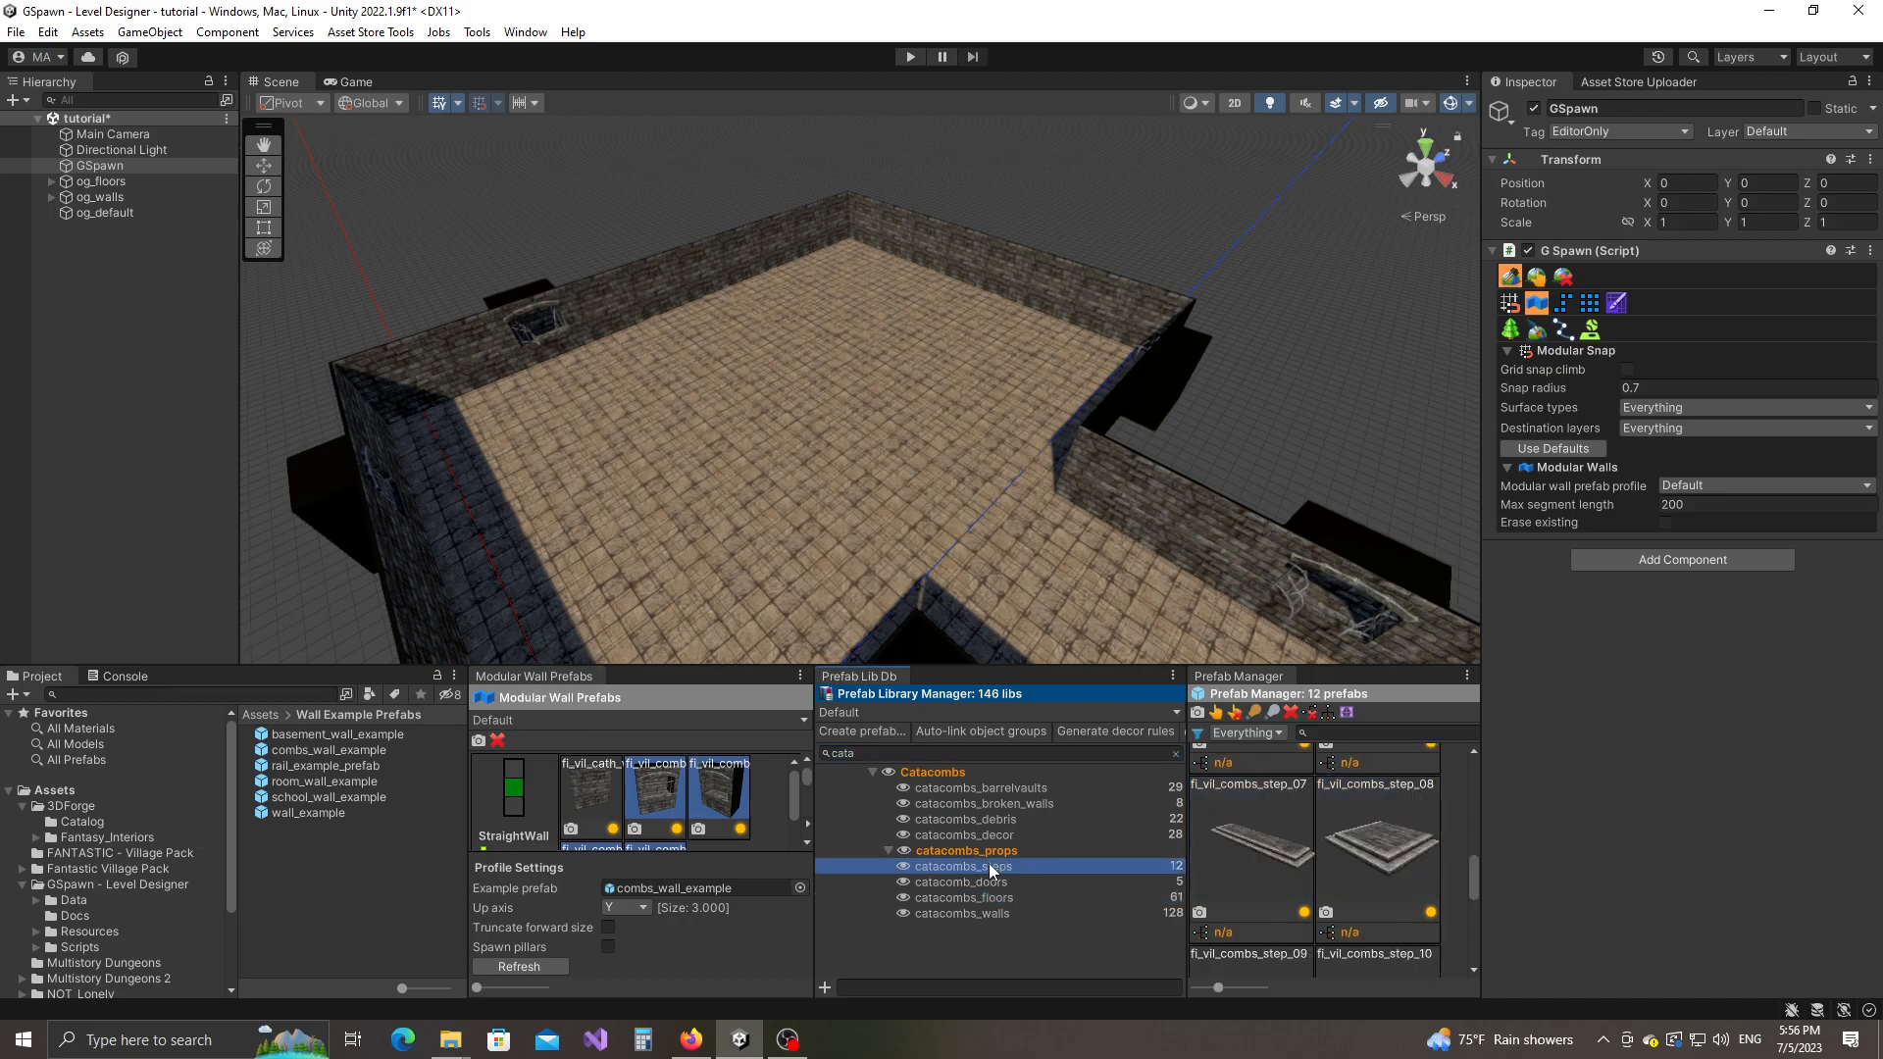
Step: Activate Modular Snap spawning, browse the step prefabs and choose fi_vil_combs_step_10
{"action": "left_click", "coordinate": [1511, 304]}
{"action": "left_click", "coordinate": [1256, 856]}
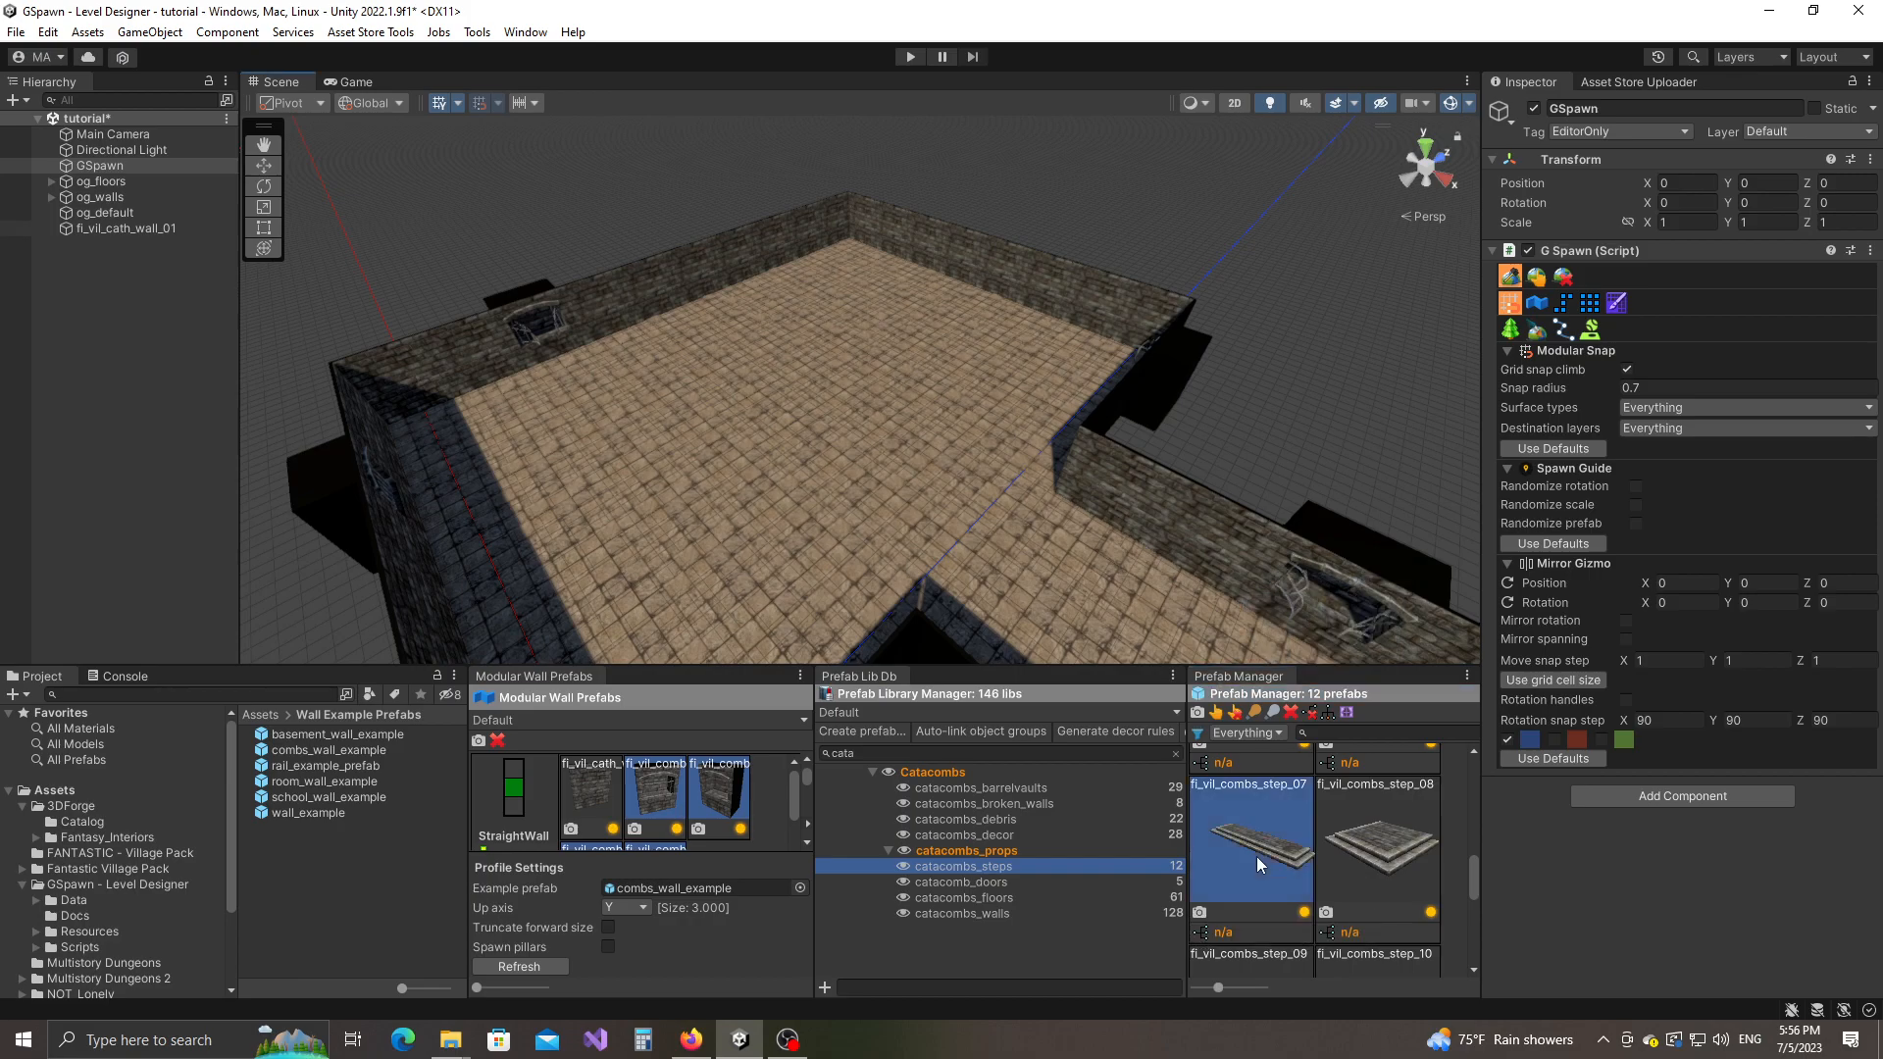
{"action": "scroll", "coordinate": [1433, 882], "scroll_direction": "up", "scroll_amount": 5}
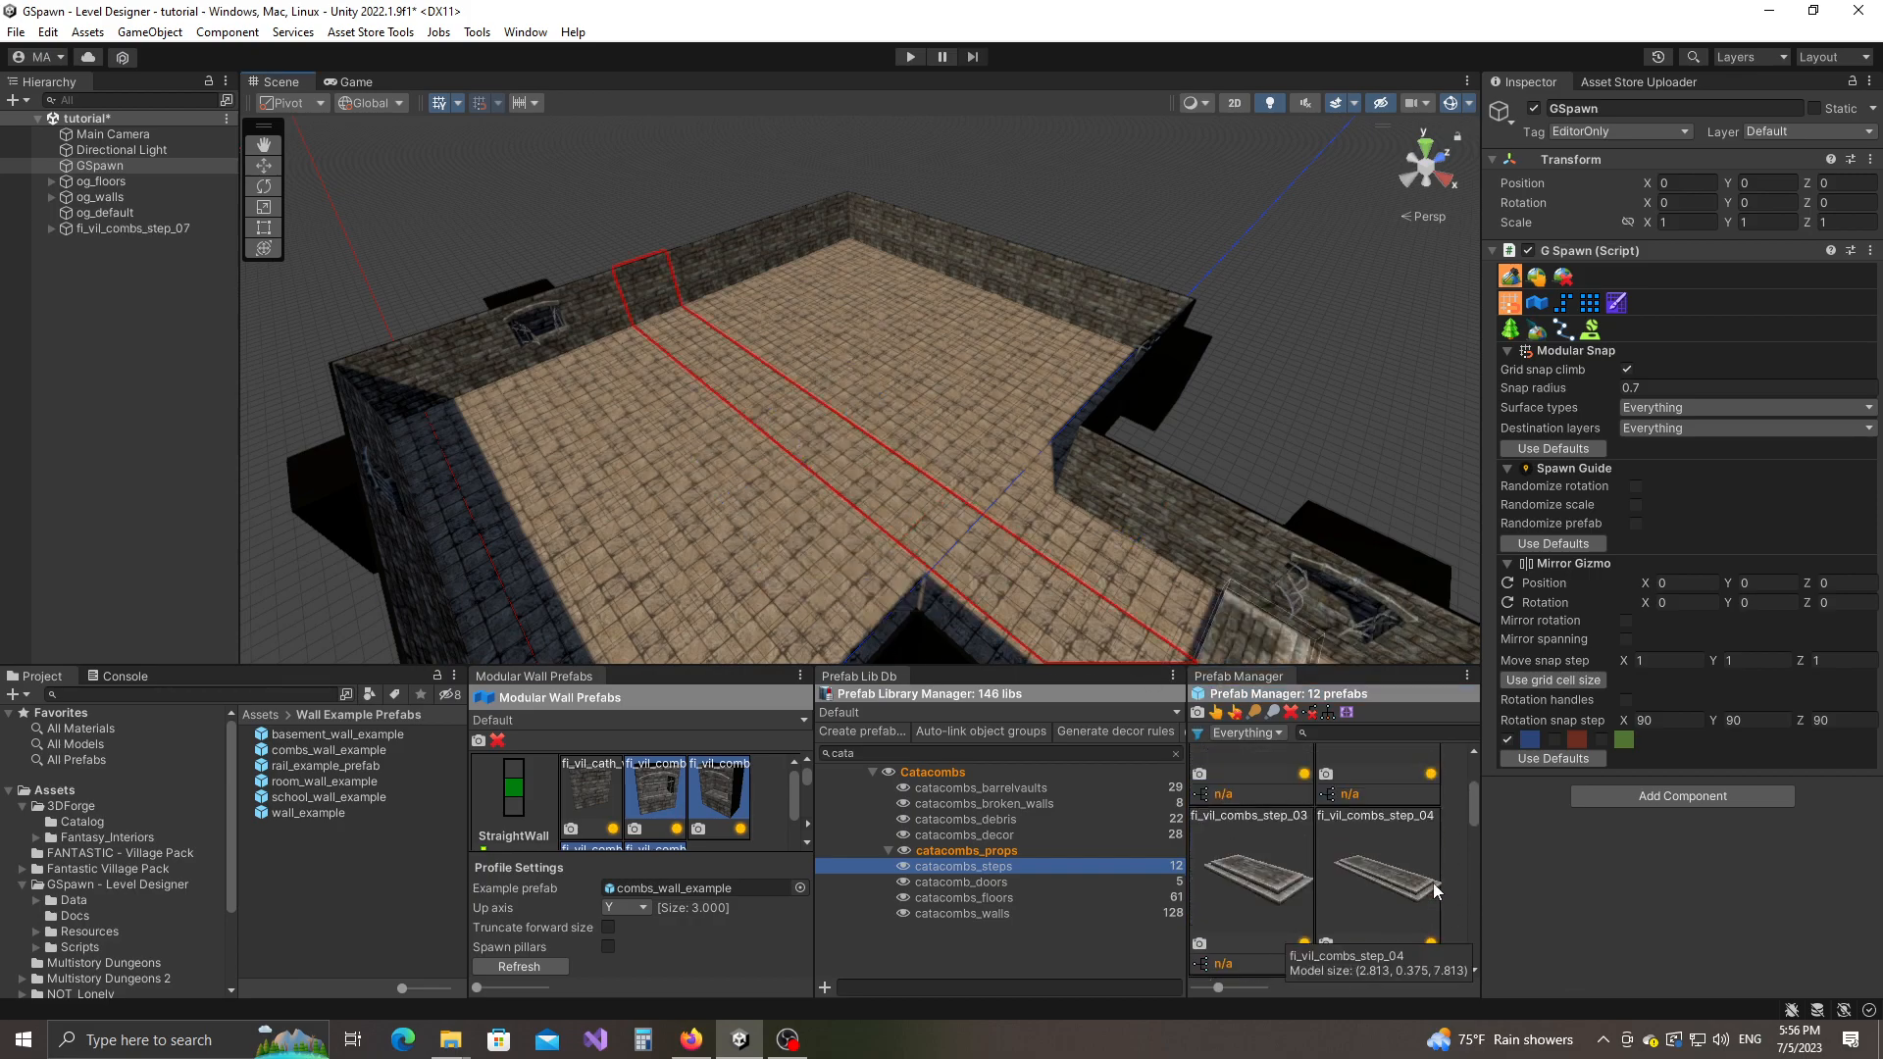
{"action": "scroll", "coordinate": [1388, 872], "scroll_direction": "down", "scroll_amount": 5}
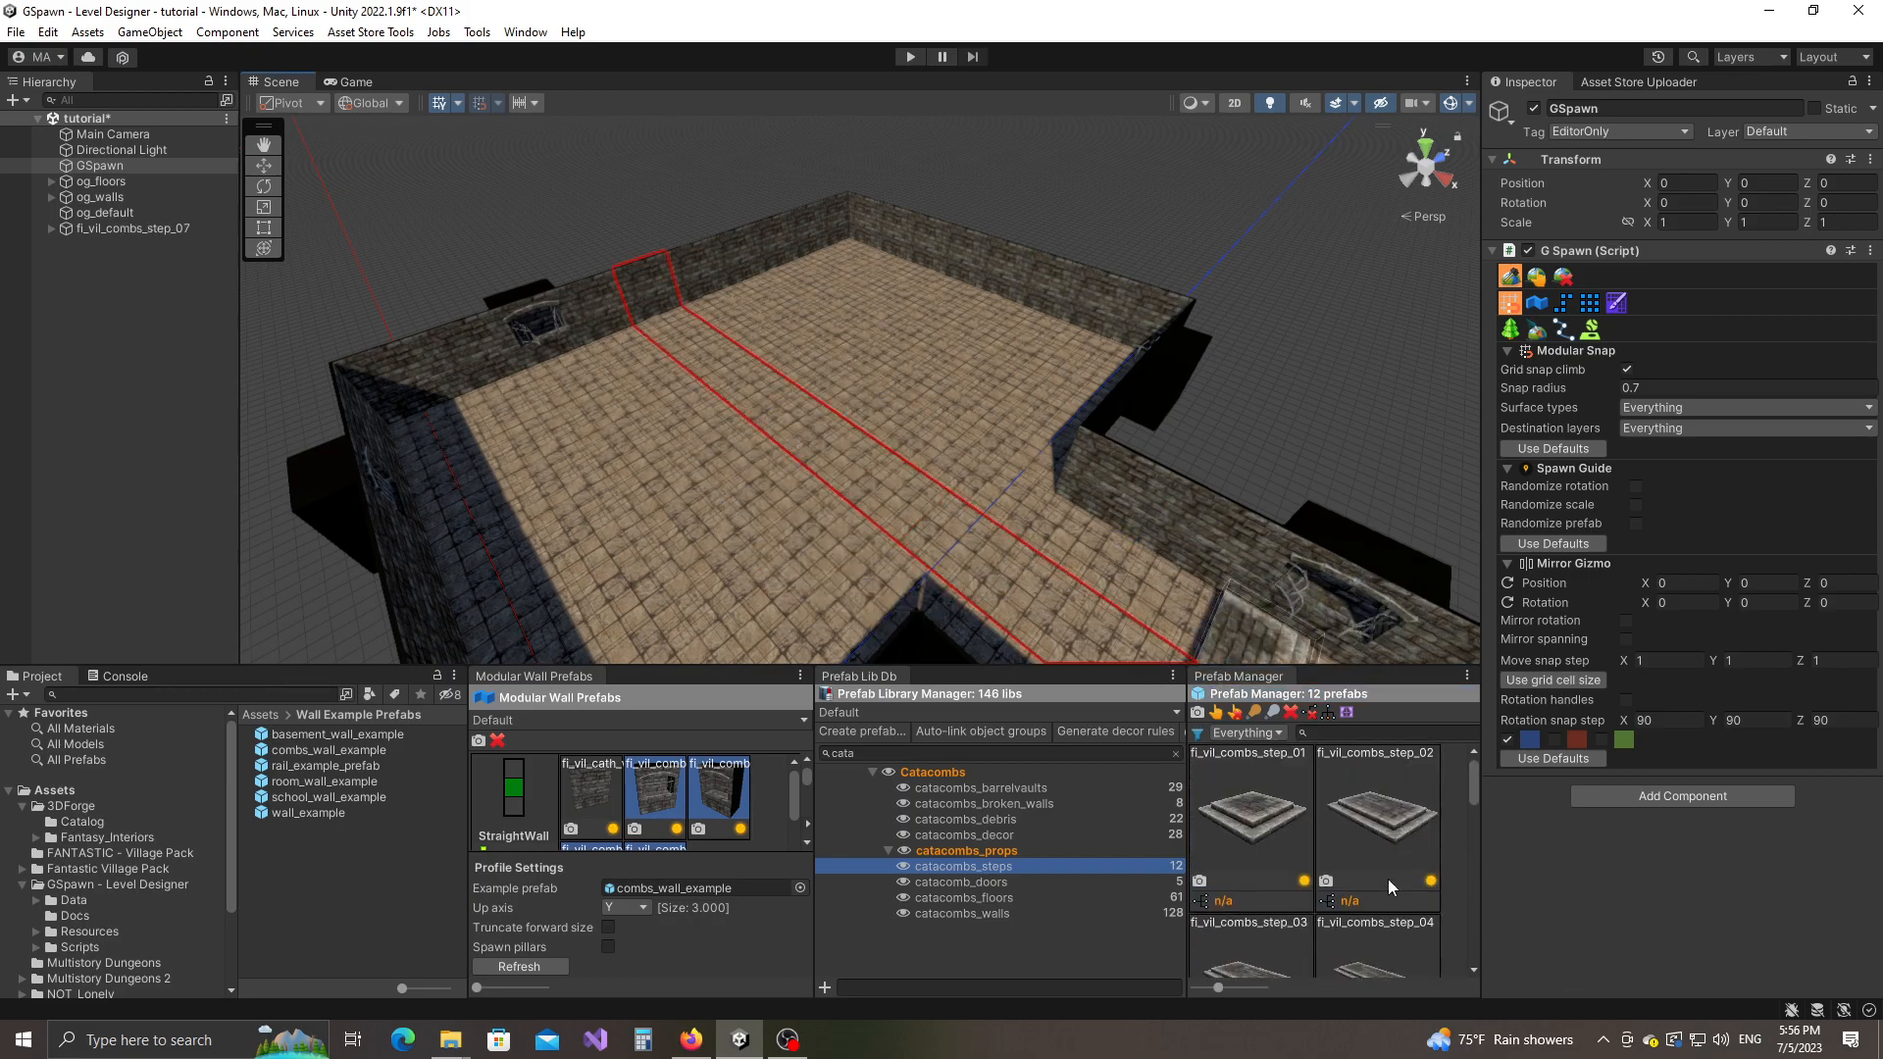
{"action": "scroll", "coordinate": [1398, 886], "scroll_direction": "down", "scroll_amount": 3}
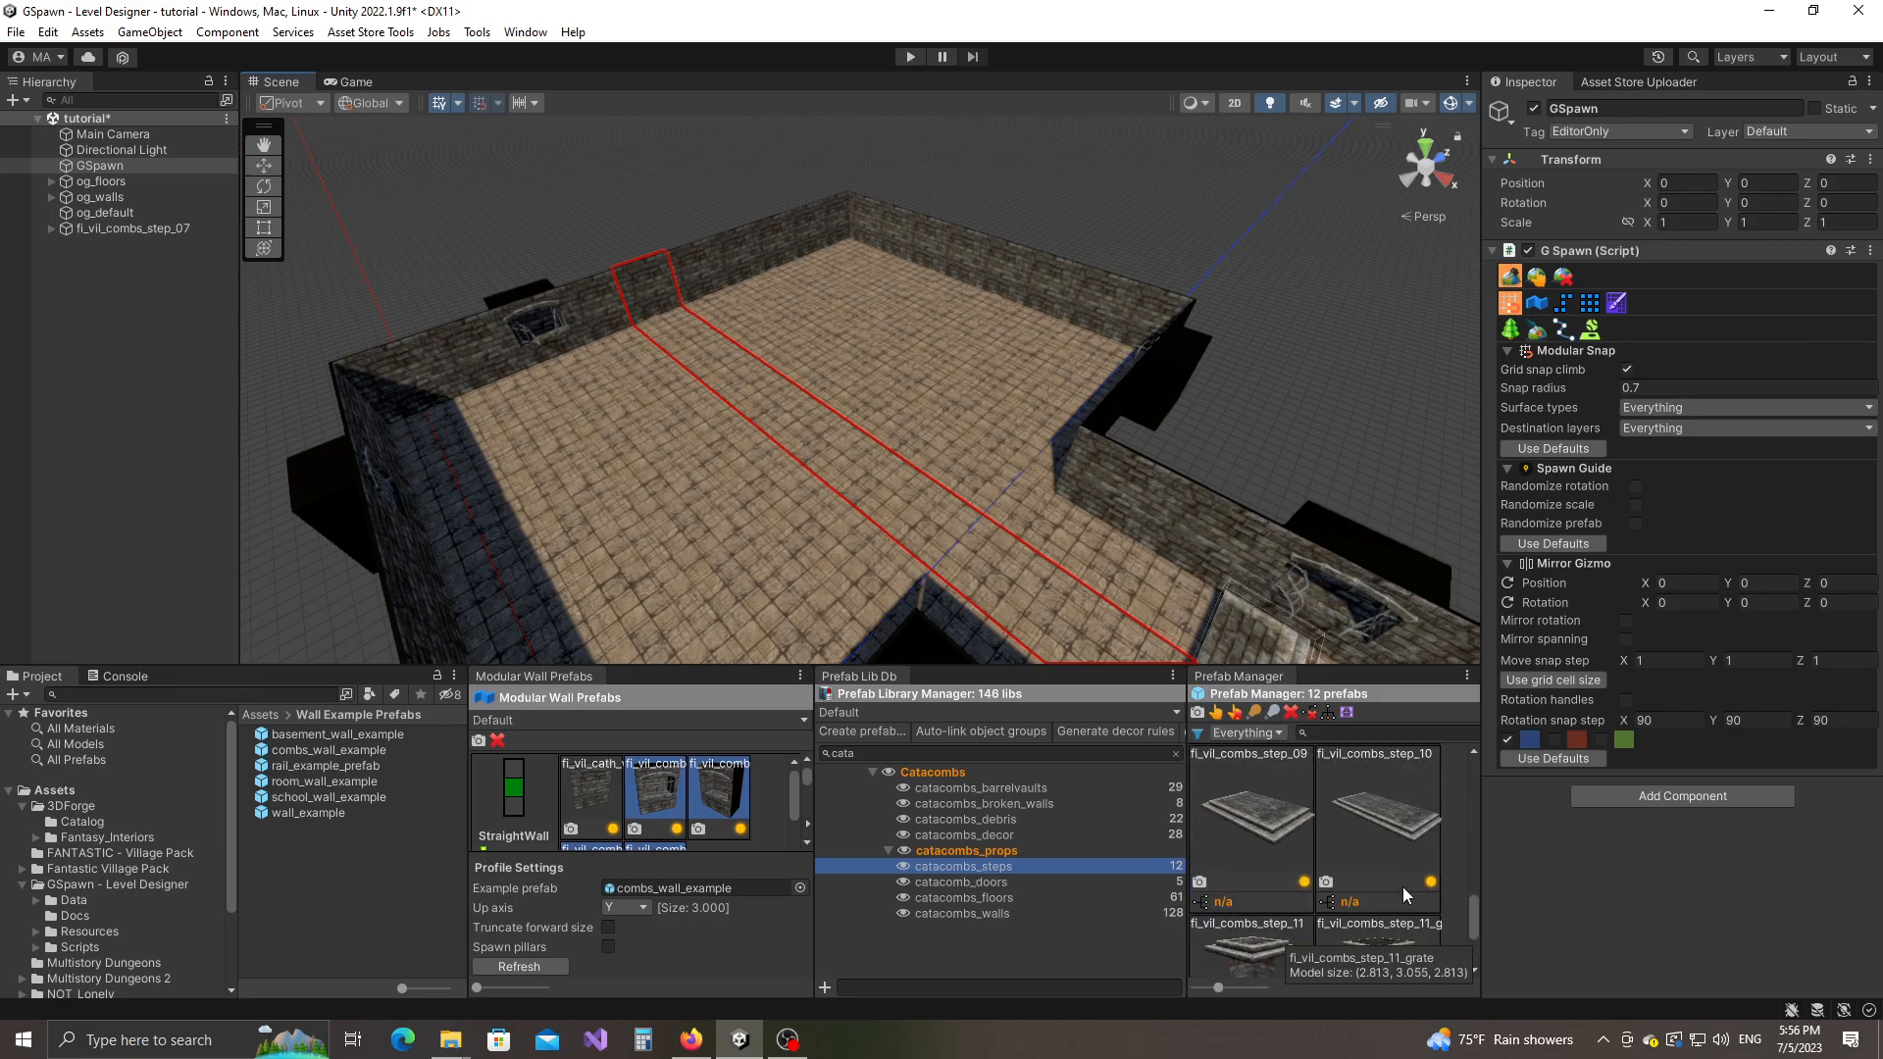
{"action": "left_click", "coordinate": [1396, 873]}
Step: Build a platform on one side of the room from two fi_vil_combs_step_10 pieces, turning the second 180° around Y
{"action": "right_click_drag", "start_coordinate": [794, 492], "coordinate": [781, 457]}
{"action": "key", "text": "y"}
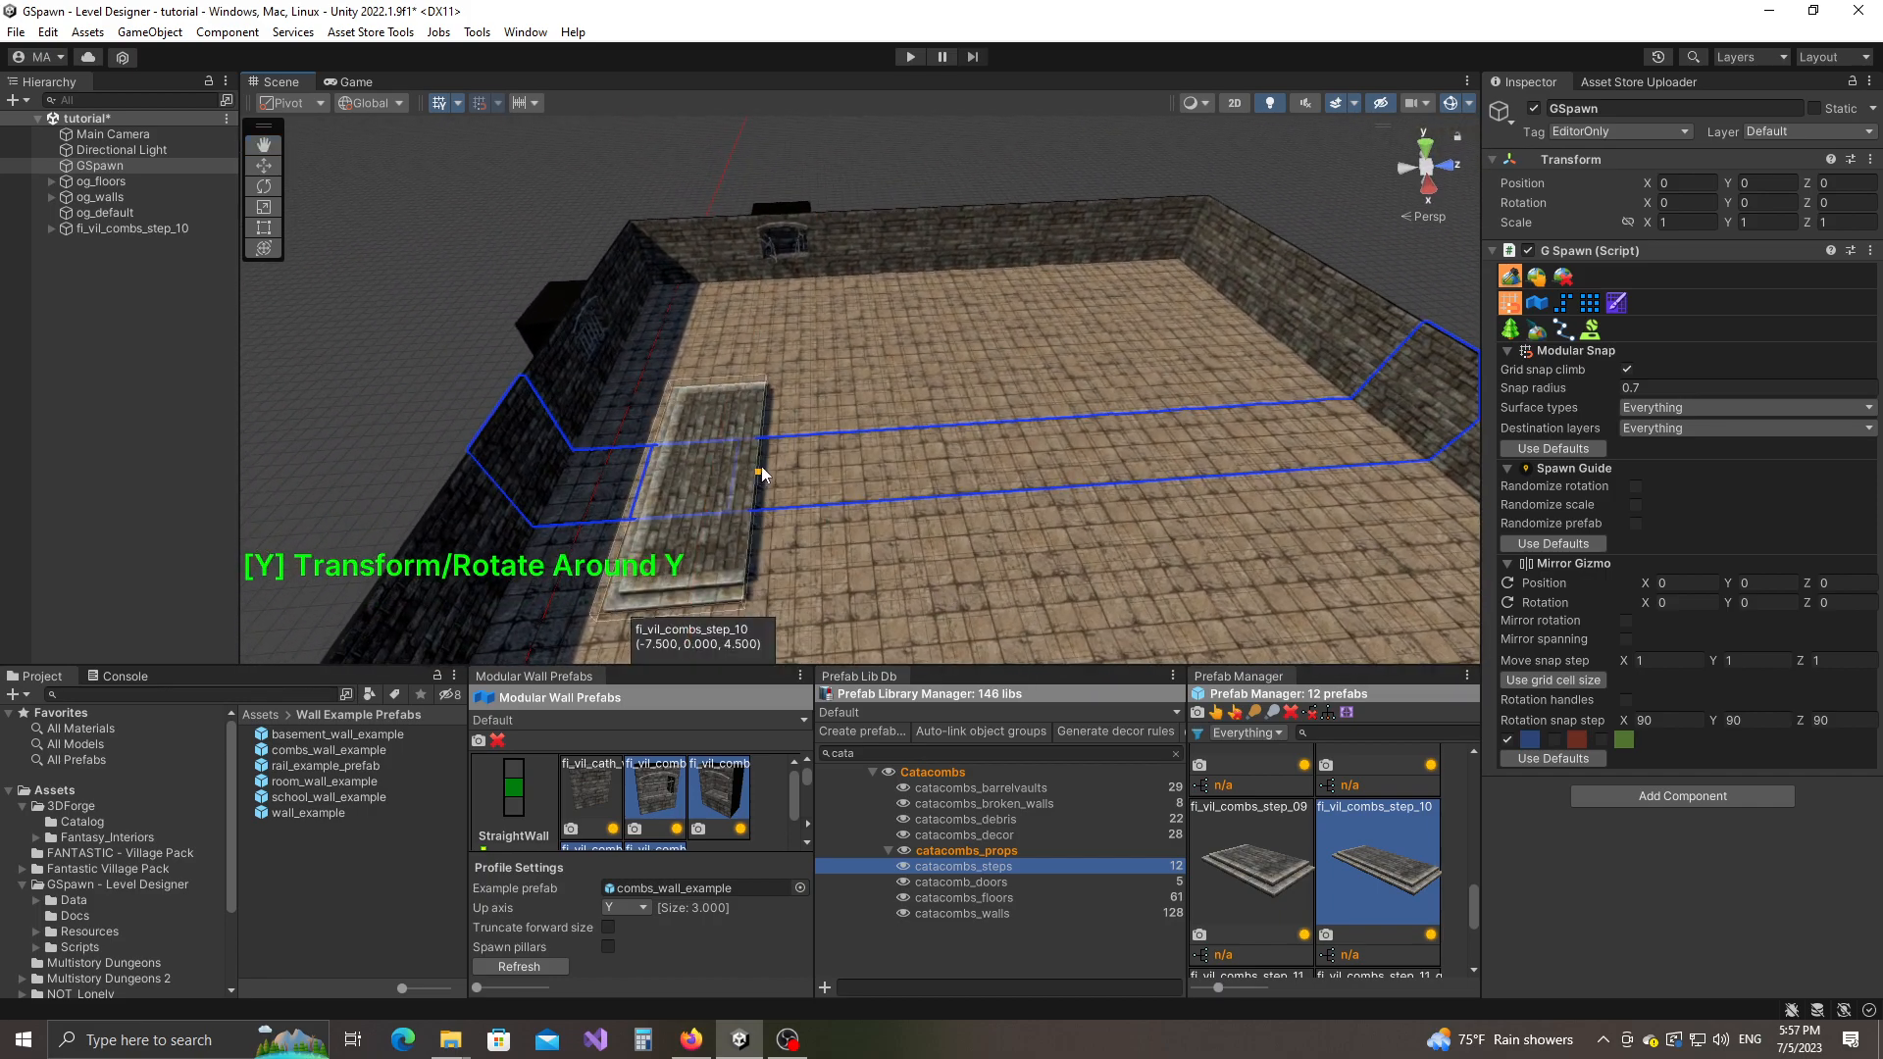
{"action": "left_click", "coordinate": [780, 457]}
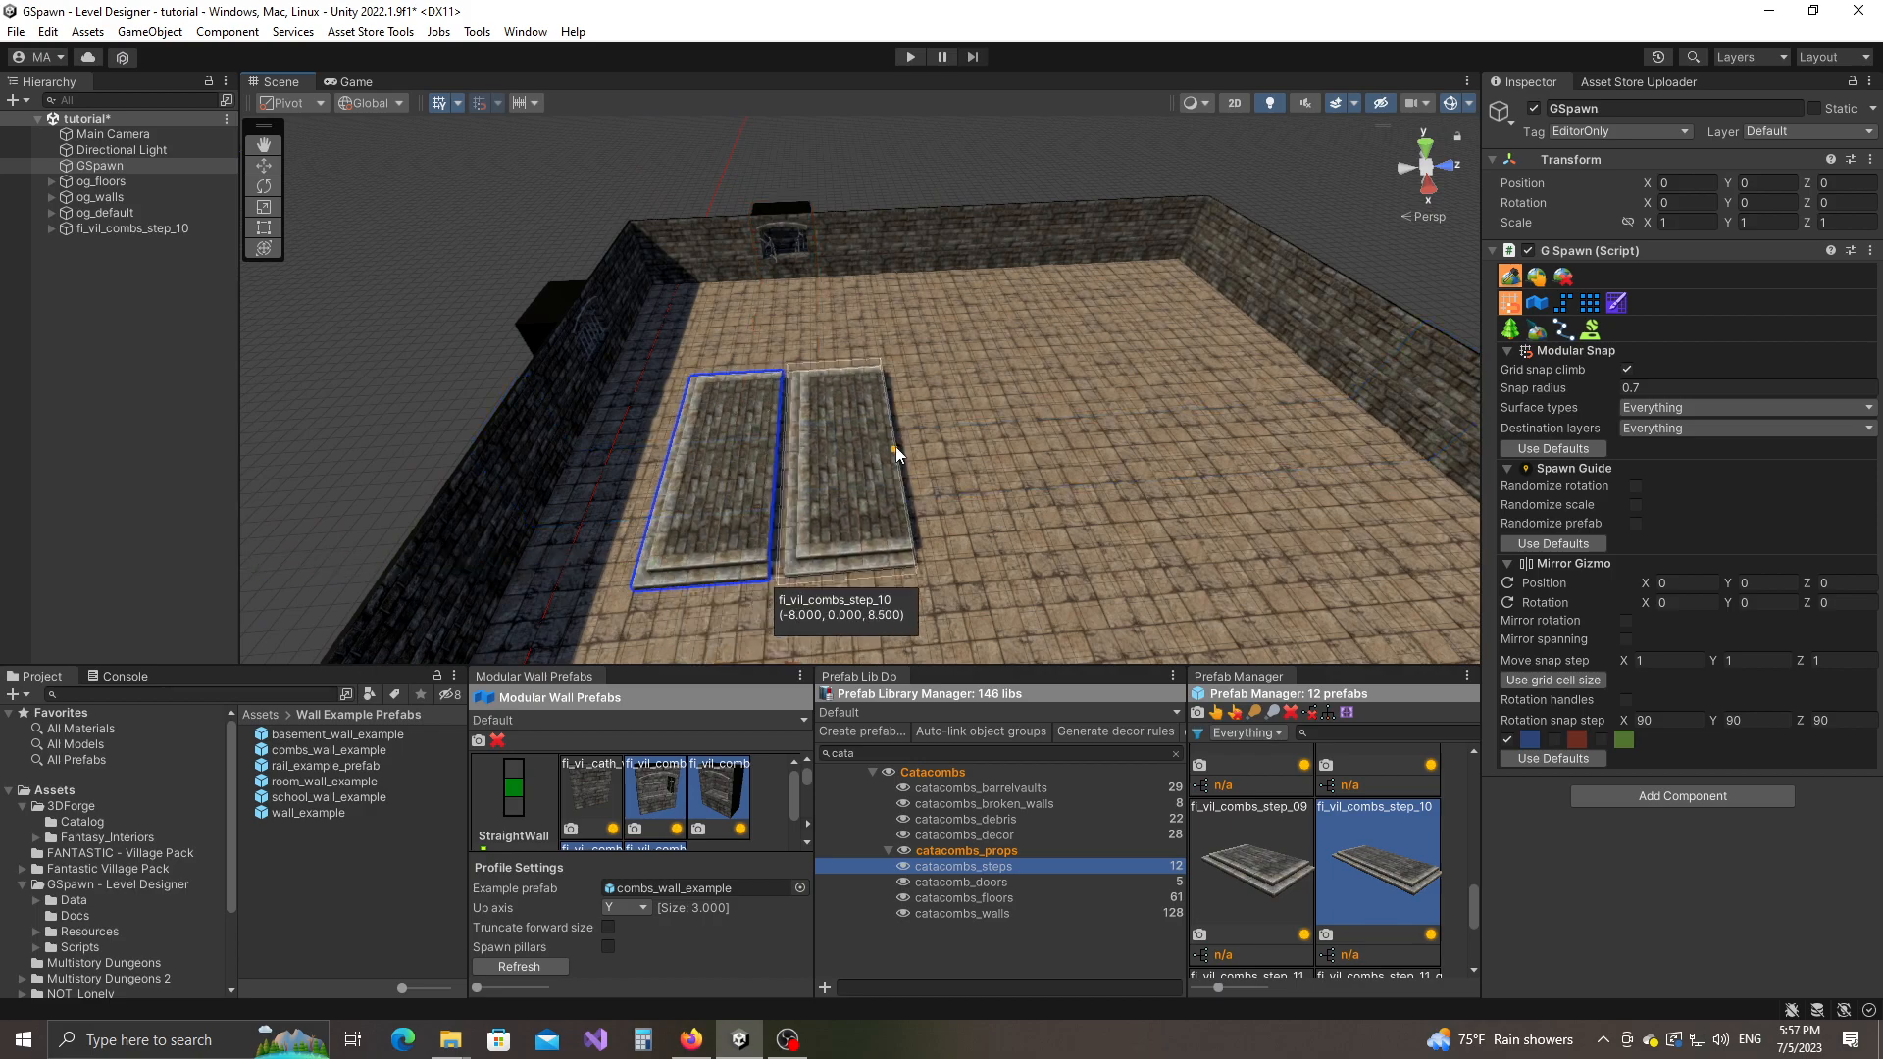
{"action": "key", "text": "y"}
{"action": "key", "text": "y"}
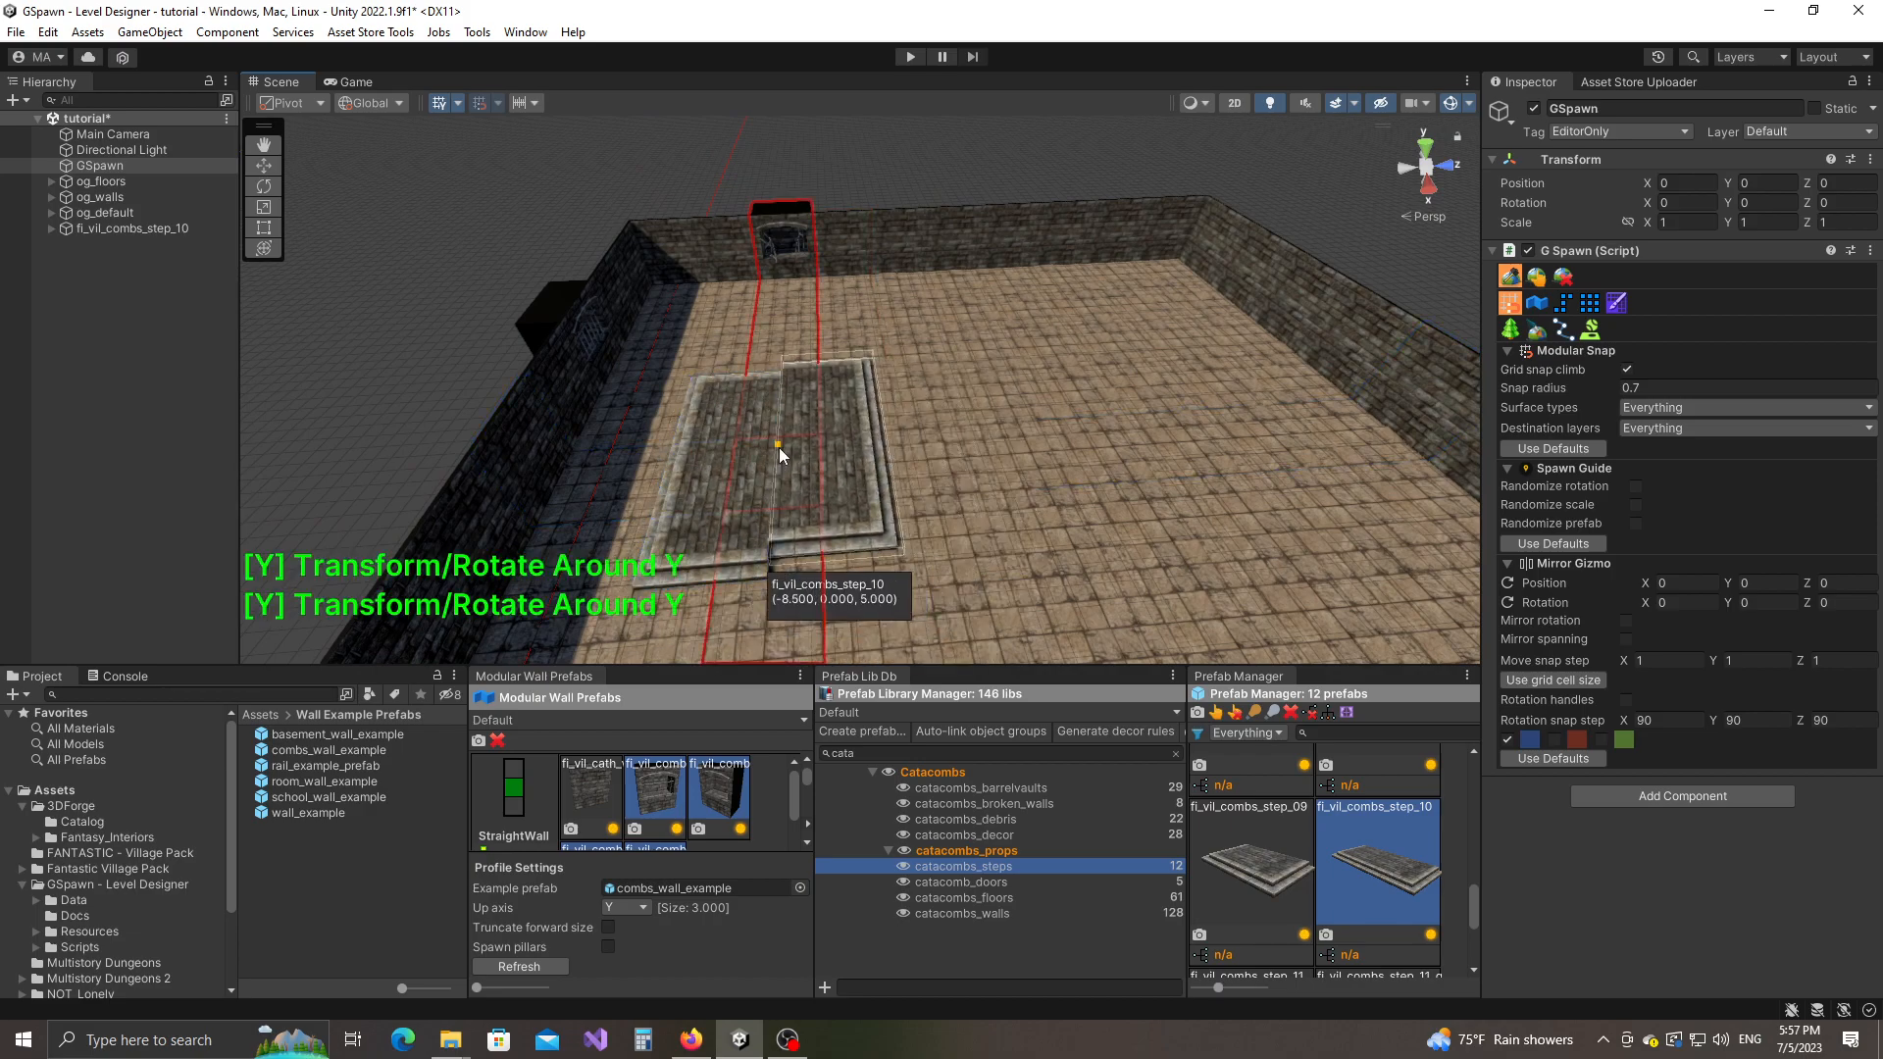
Step: Build a matching platform on the opposite side of the room from two fi_vil_combs_step_10 pieces facing opposite ways
{"action": "mouse_move", "coordinate": [1098, 454]}
{"action": "right_mouse_down"}
{"action": "mouse_move", "coordinate": [1062, 455]}
{"action": "mouse_move", "coordinate": [1079, 457]}
{"action": "right_mouse_up"}
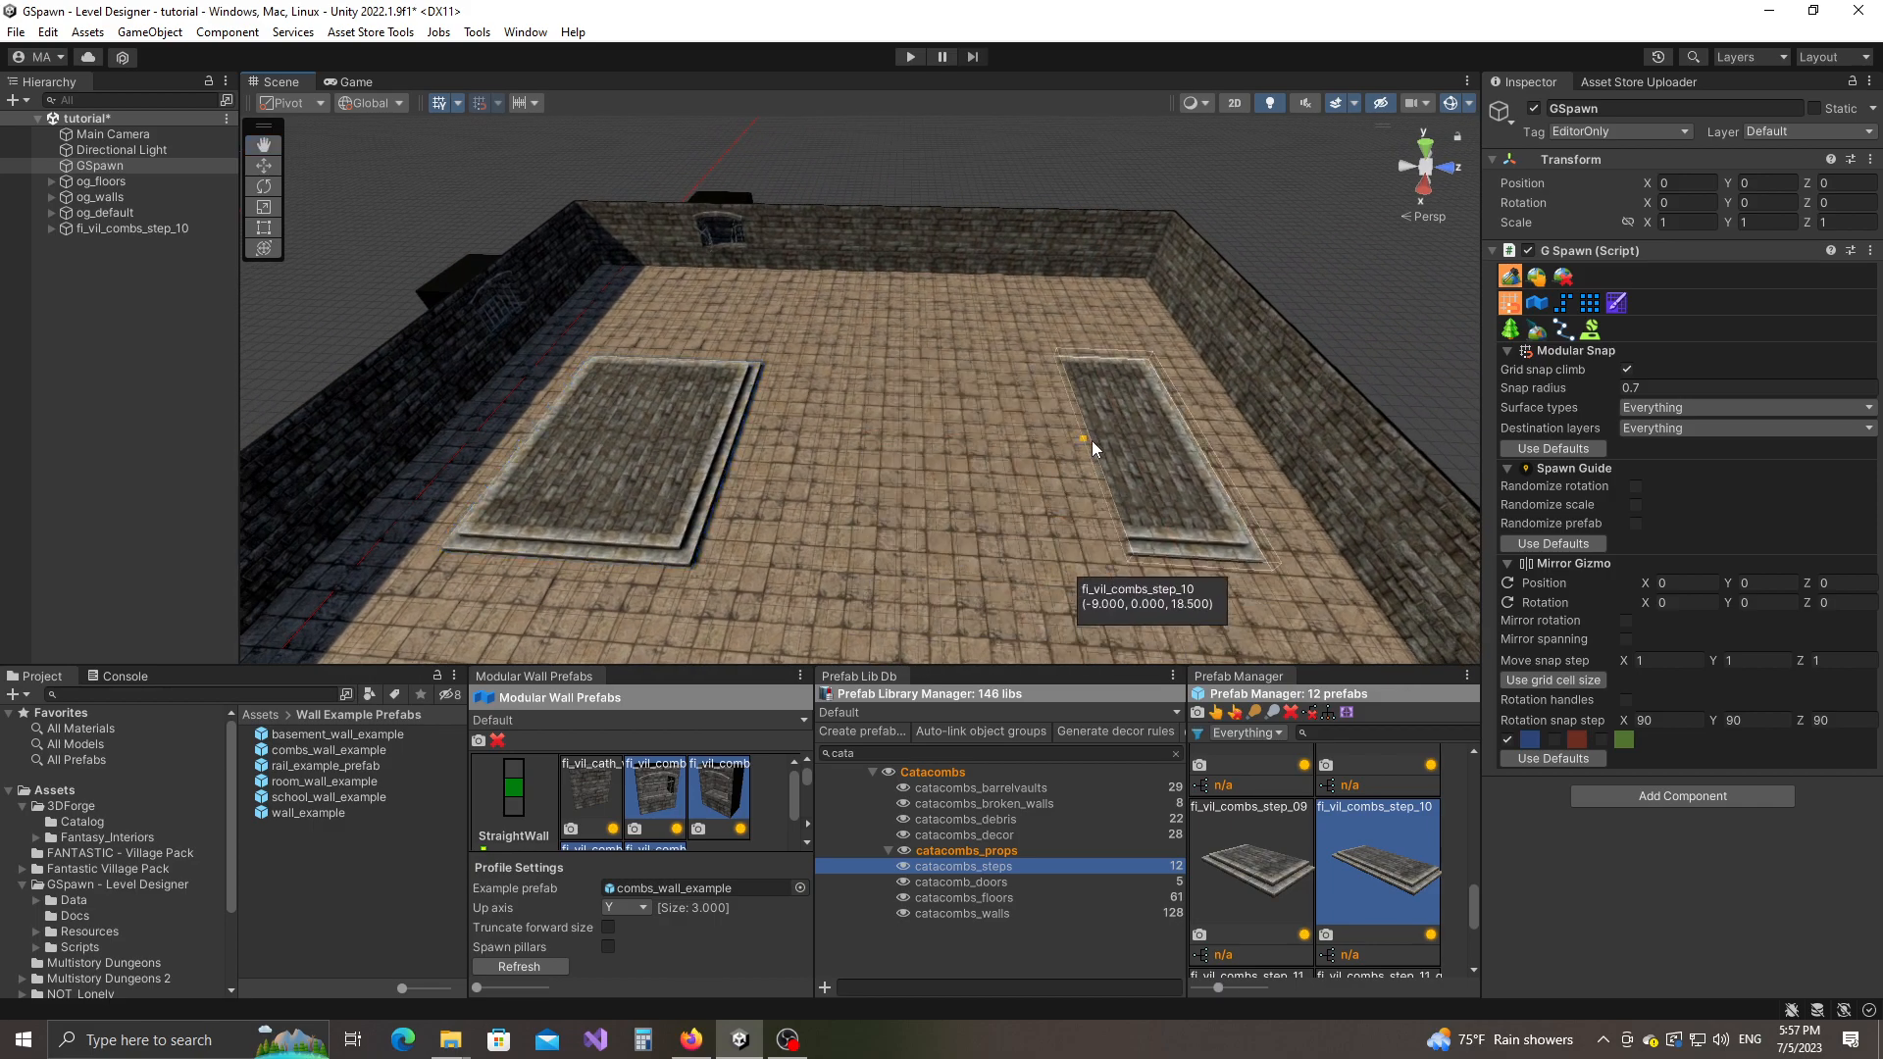
{"action": "left_click", "coordinate": [1099, 481]}
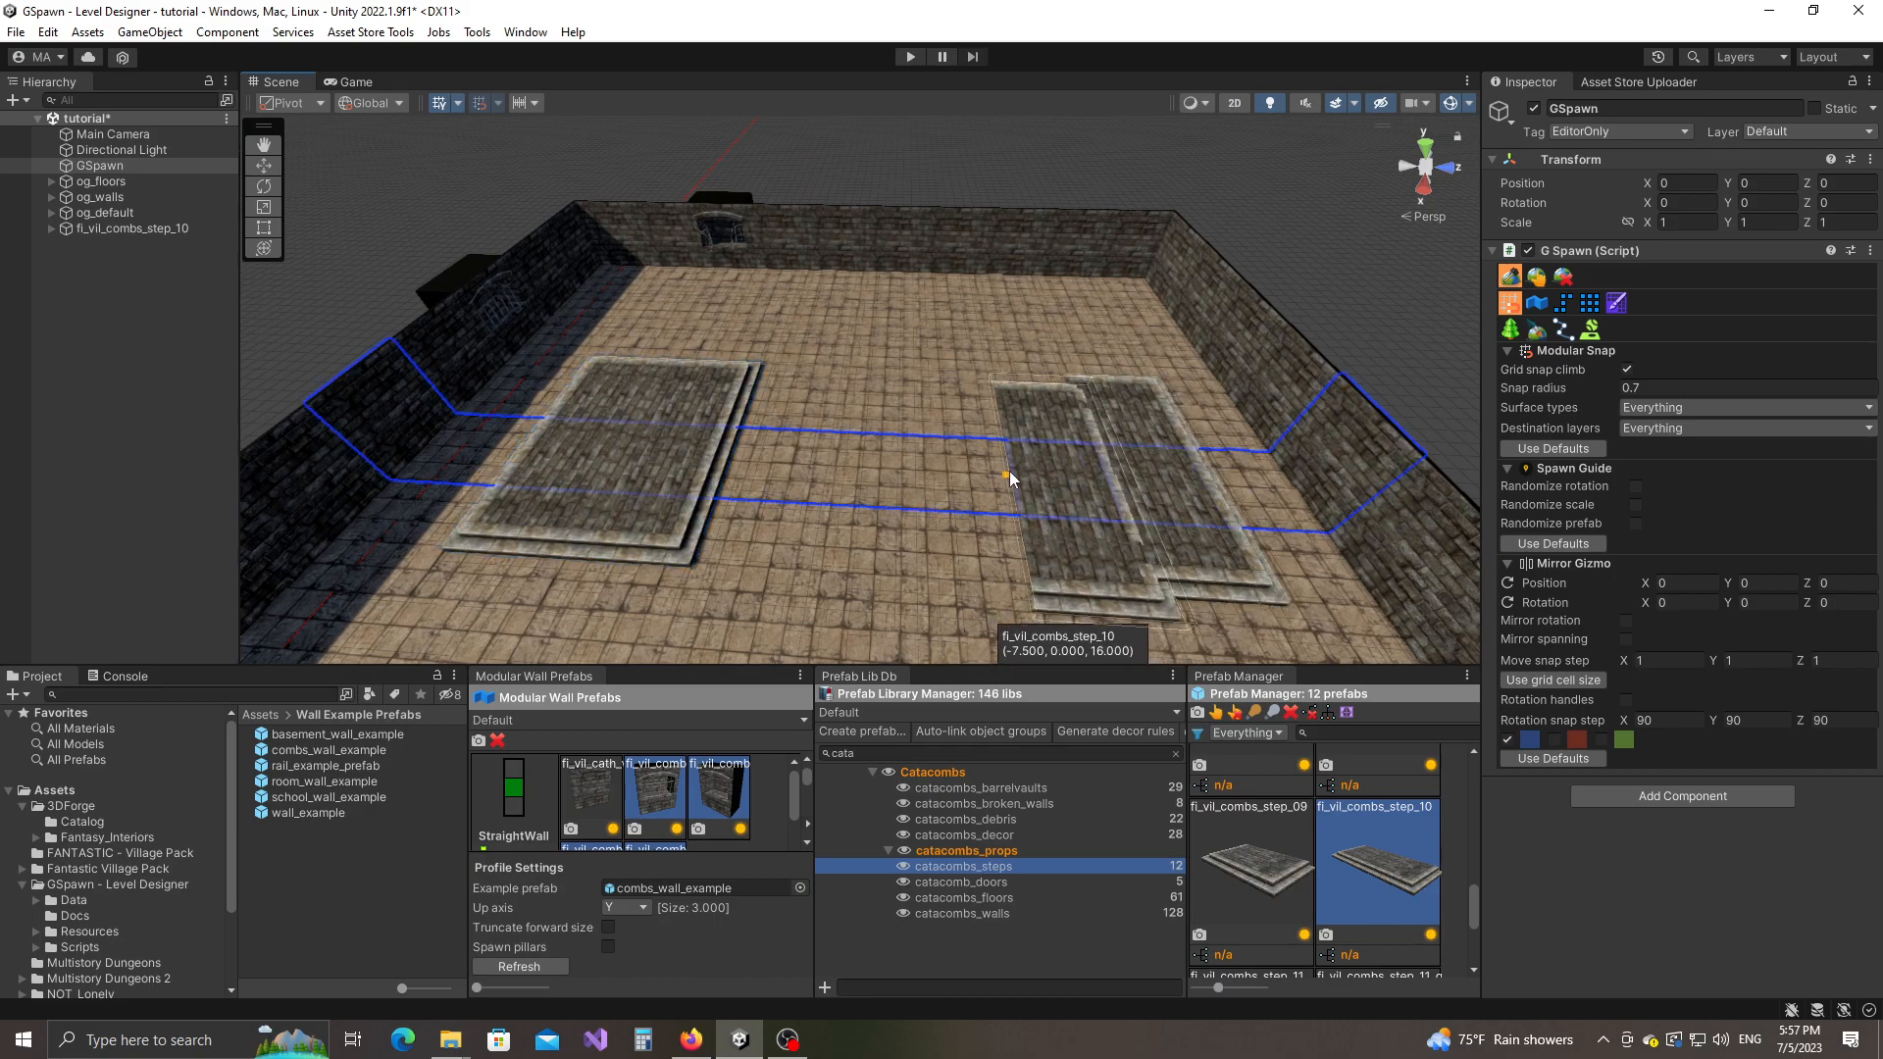
{"action": "key", "text": "y"}
{"action": "key", "text": "y"}
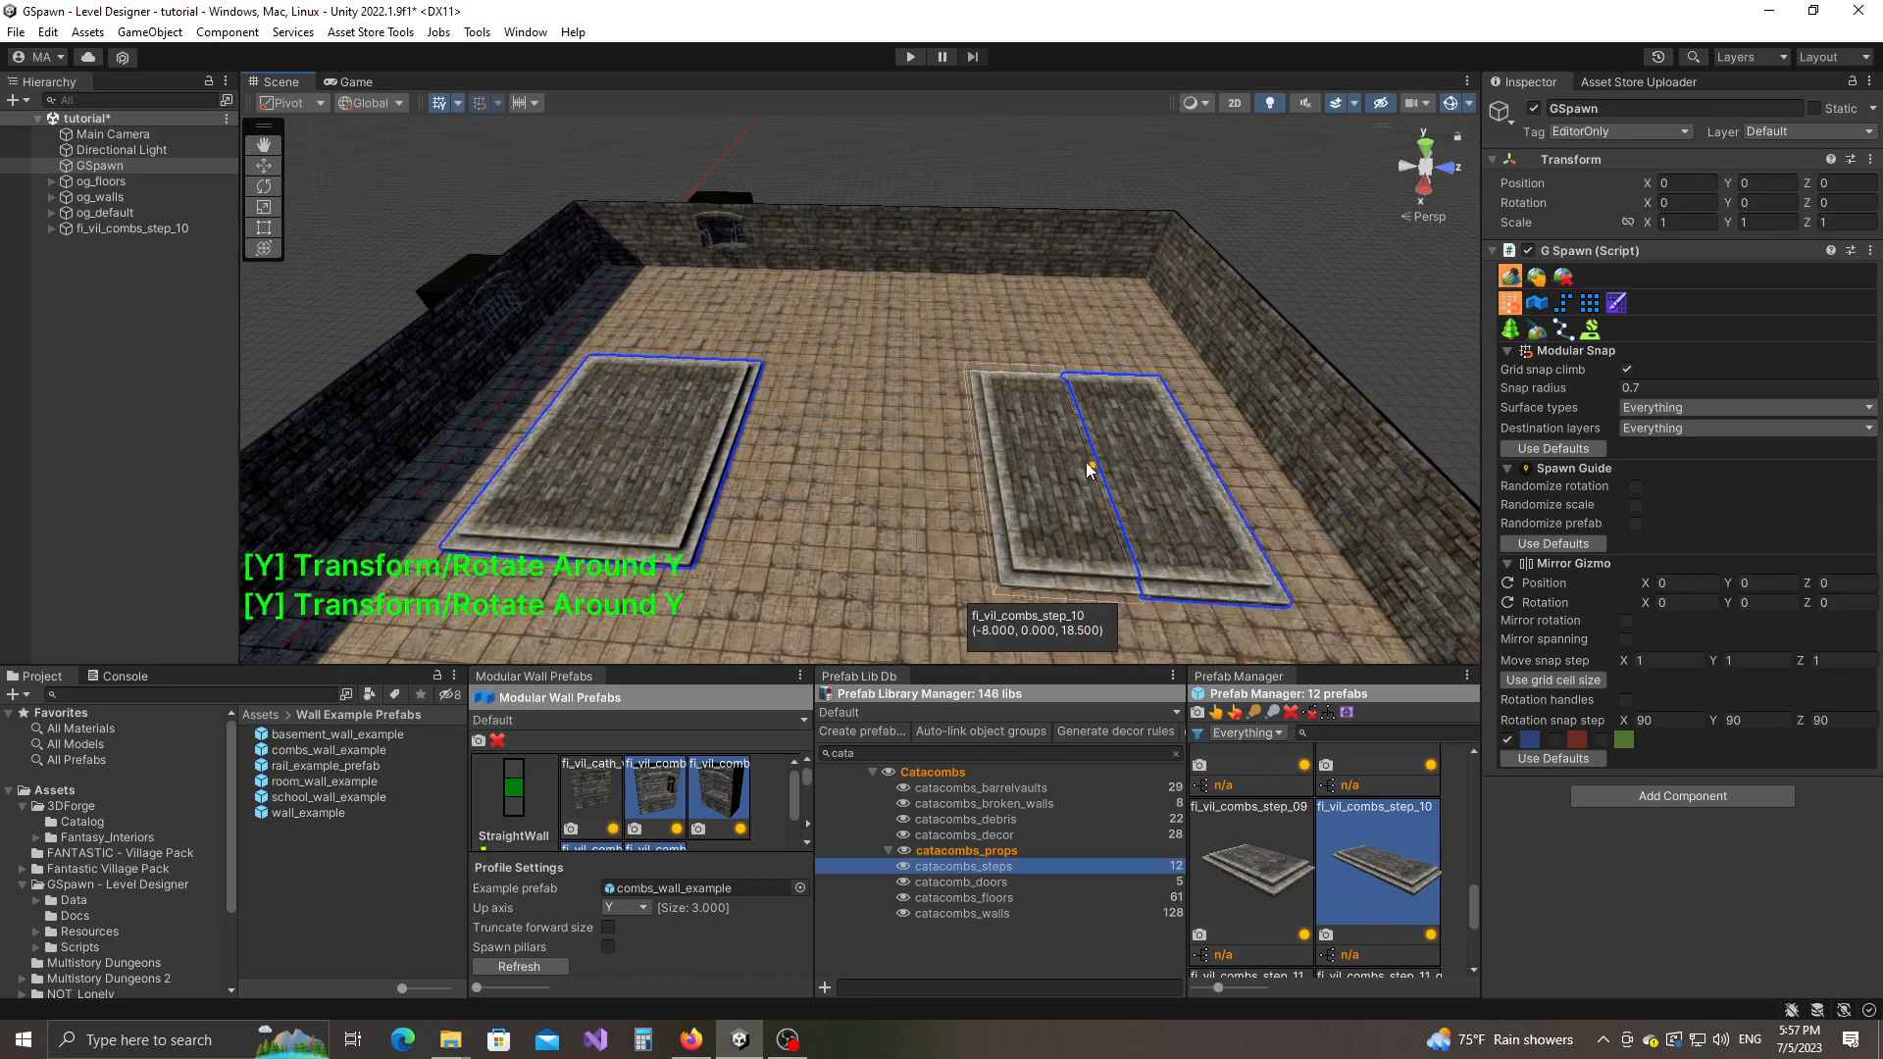
Step: Filter the prefab library by "sarc", show the sarcophagus prefabs and keep Modular Snap as the spawn tool
{"action": "right_click_drag", "start_coordinate": [803, 329], "coordinate": [747, 362]}
{"action": "left_click", "coordinate": [992, 460]}
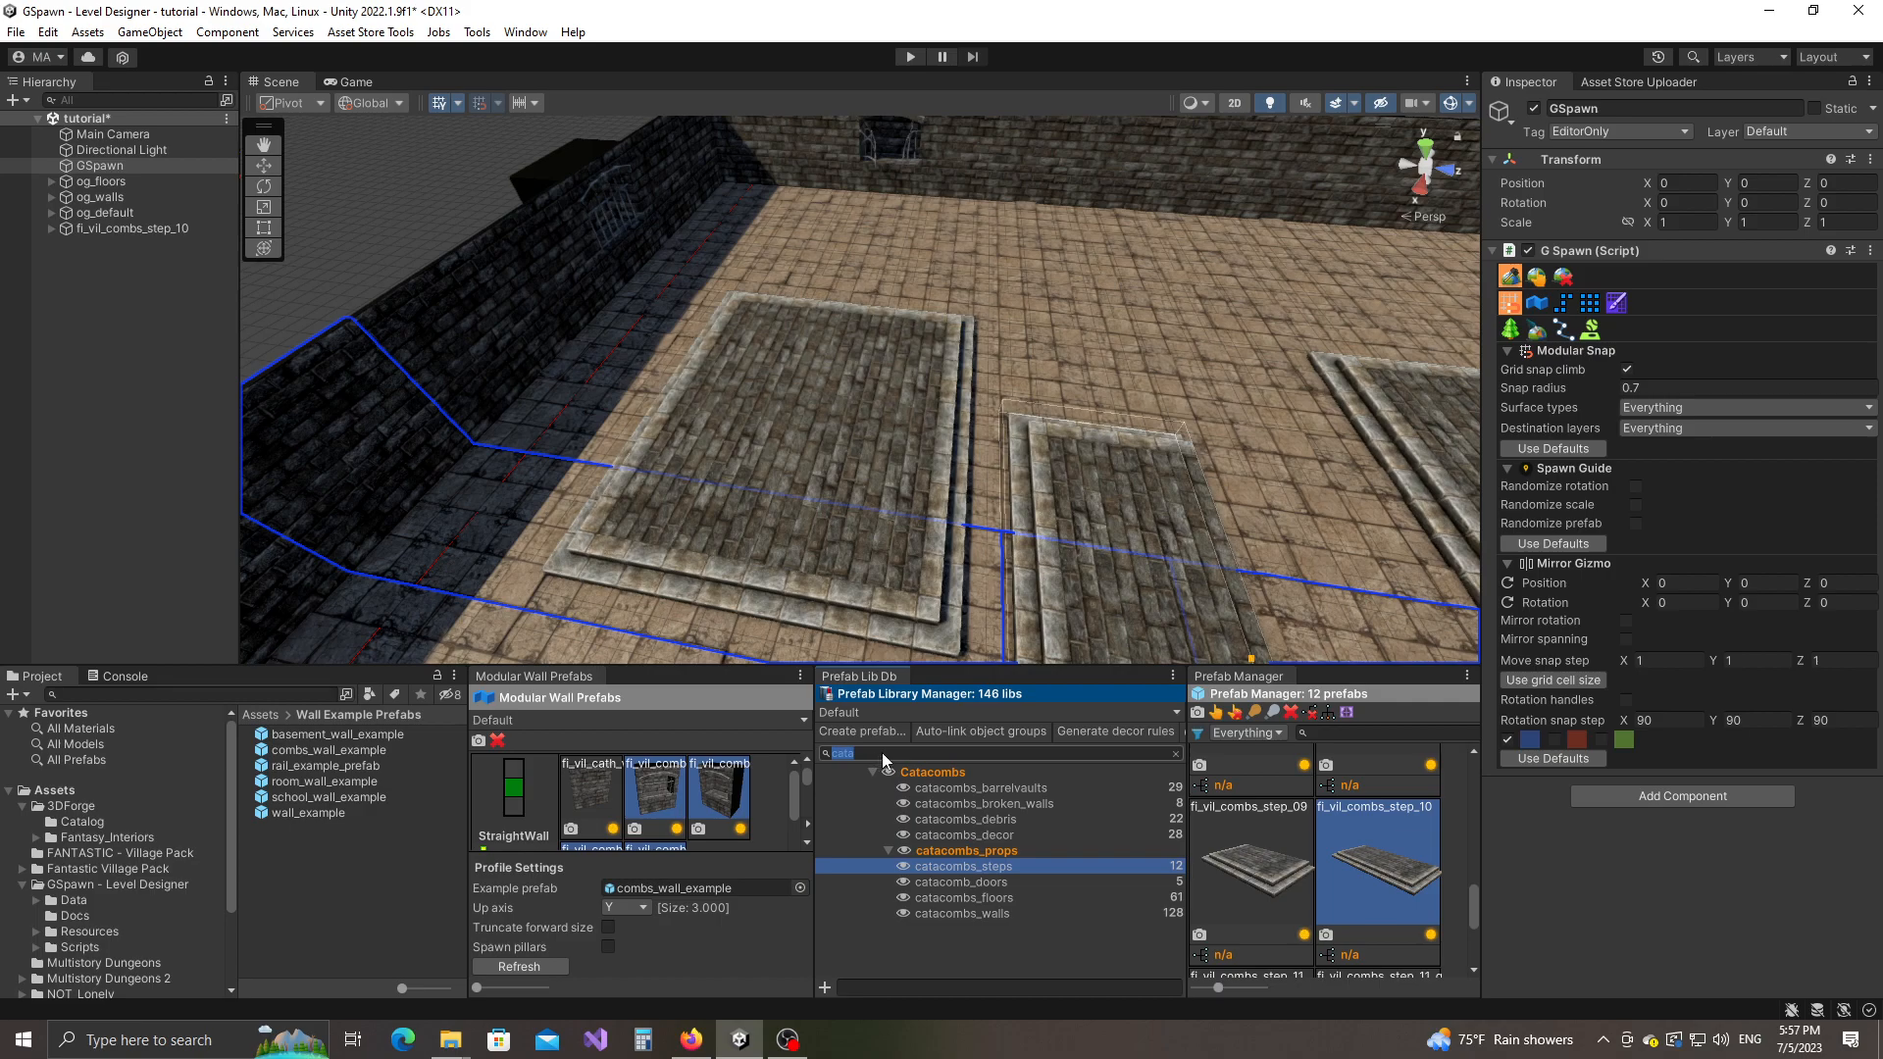
{"action": "type", "text": "sarc"}
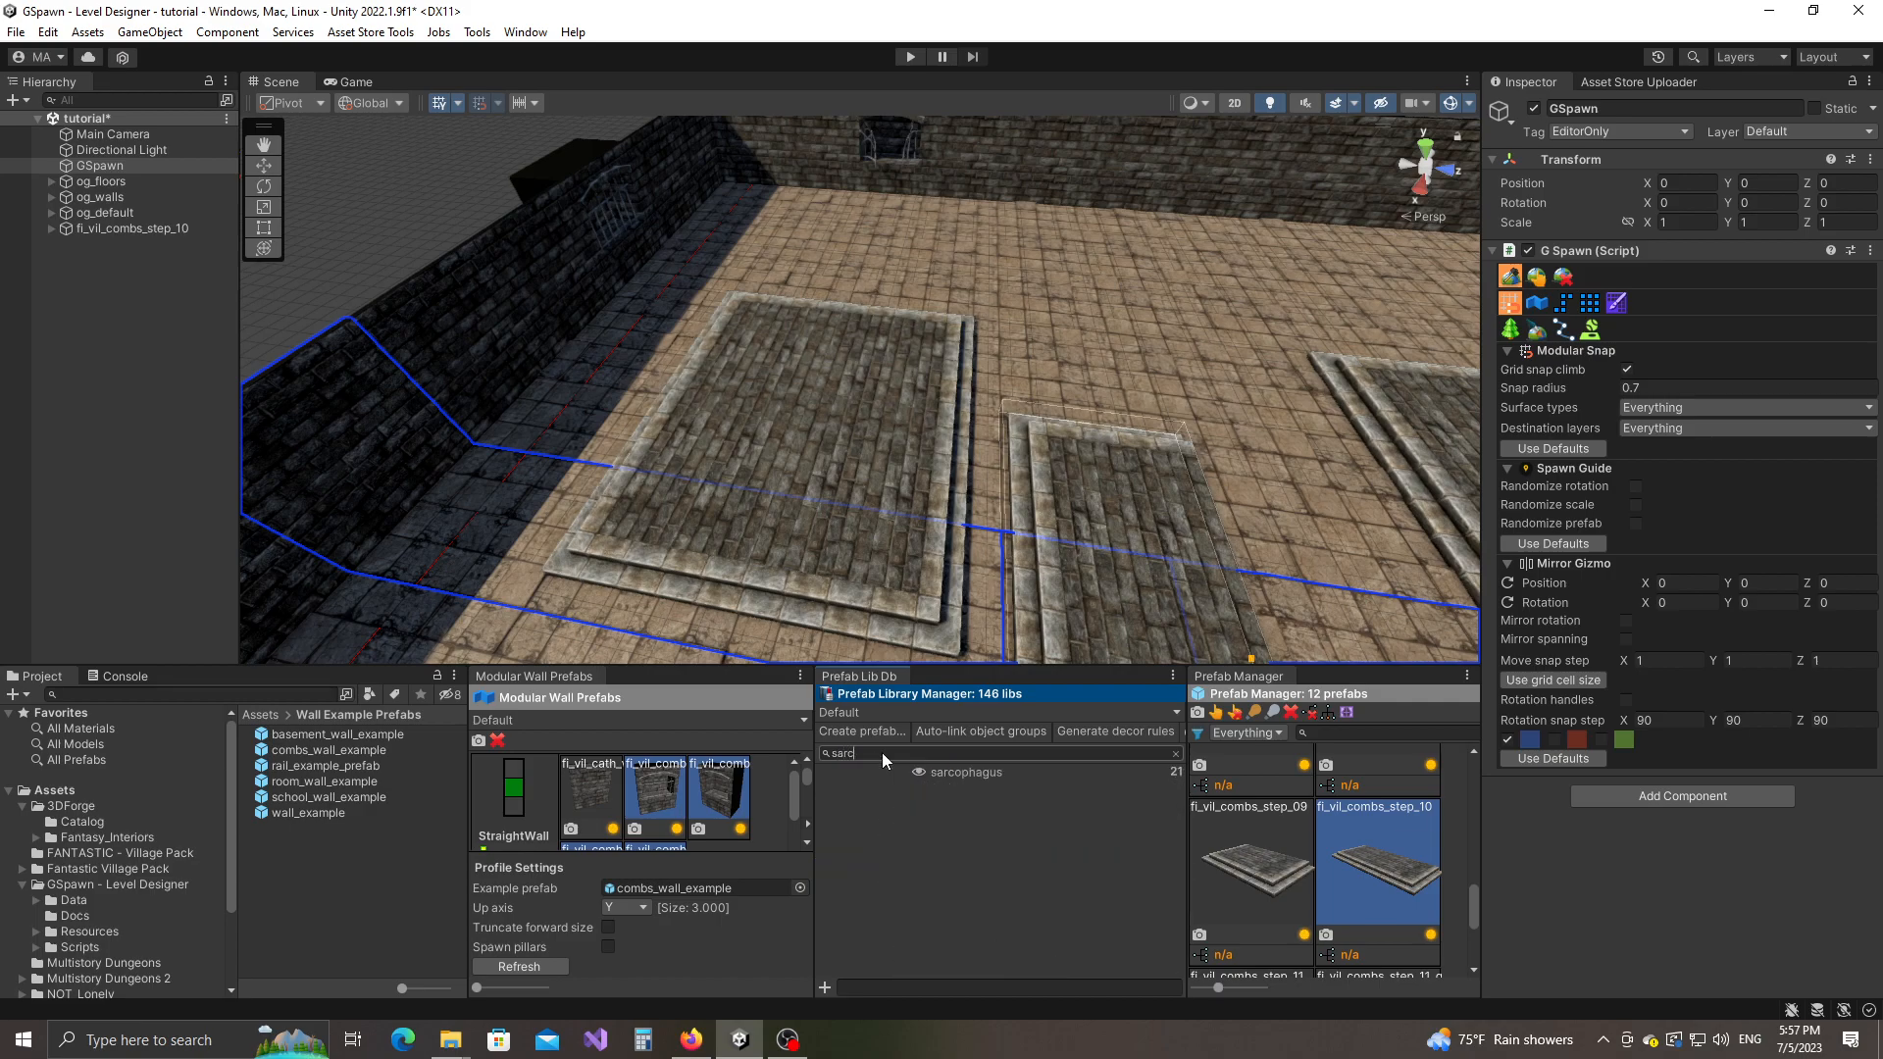
{"action": "left_click", "coordinate": [944, 769]}
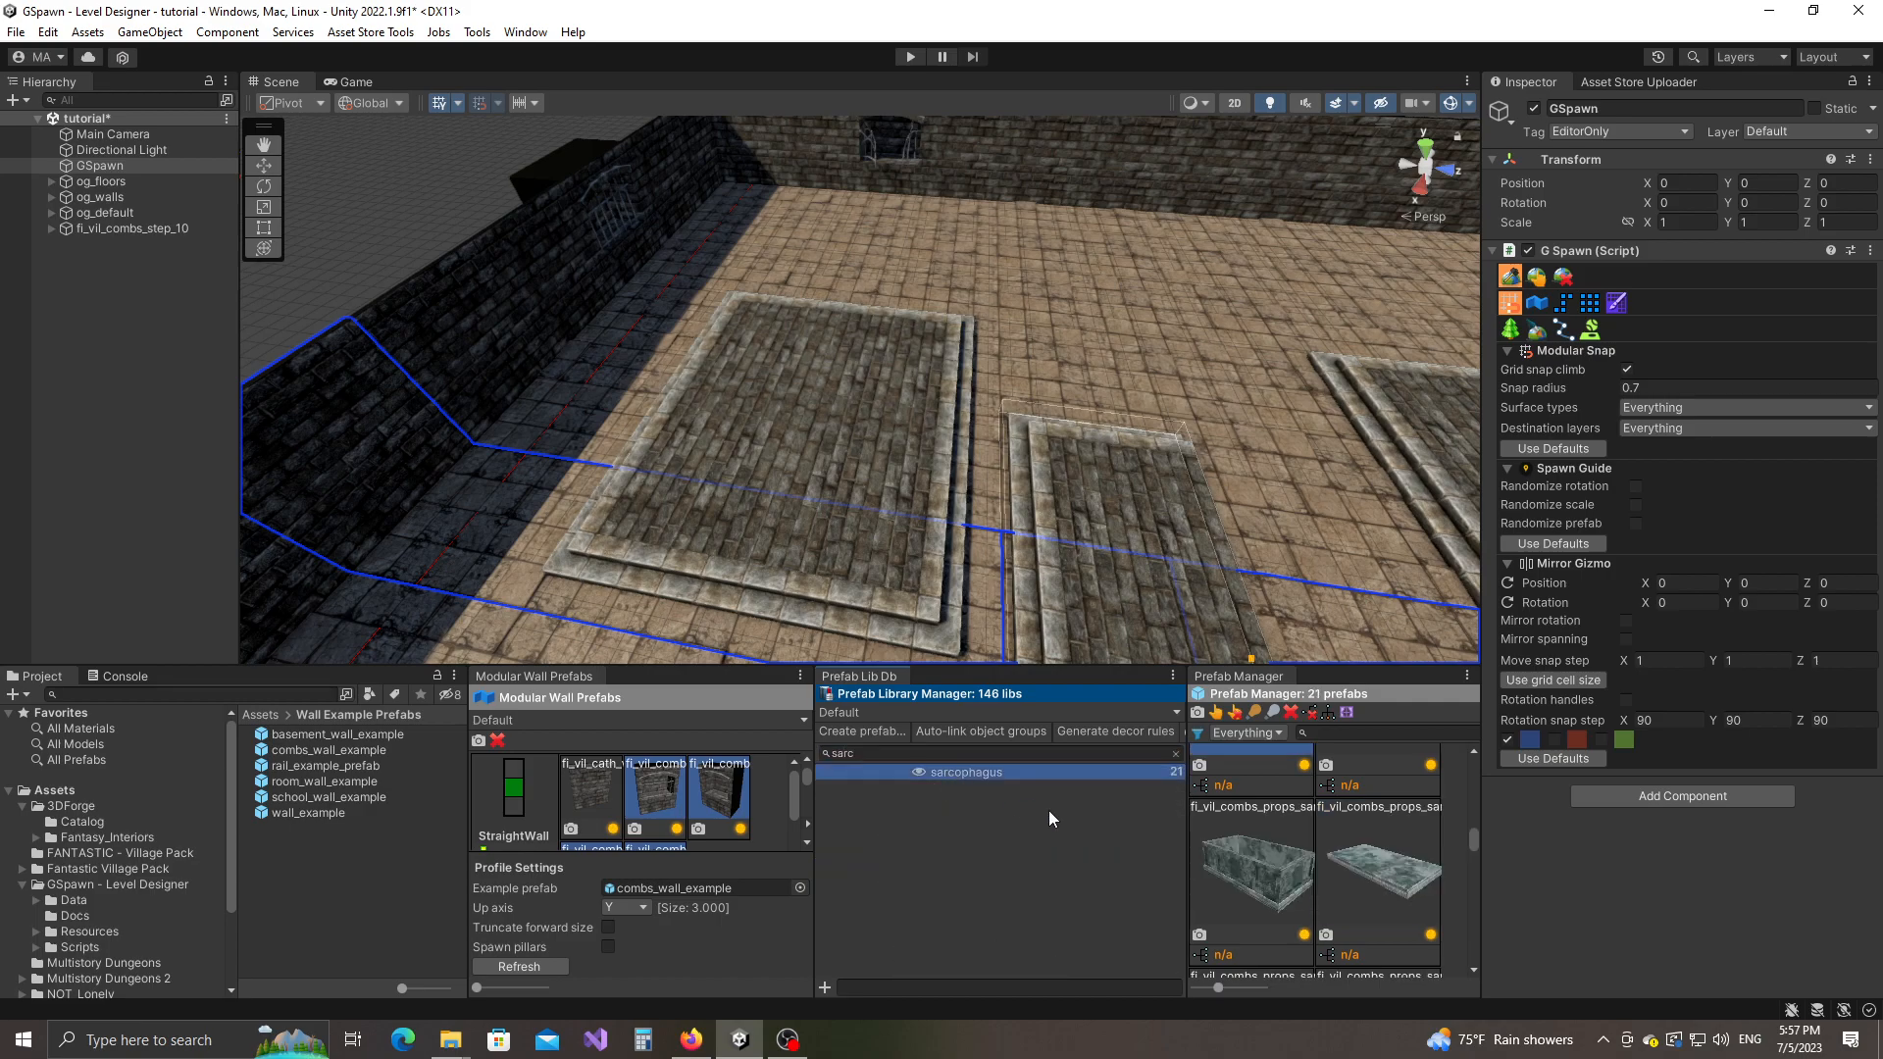
{"action": "left_click", "coordinate": [1510, 331]}
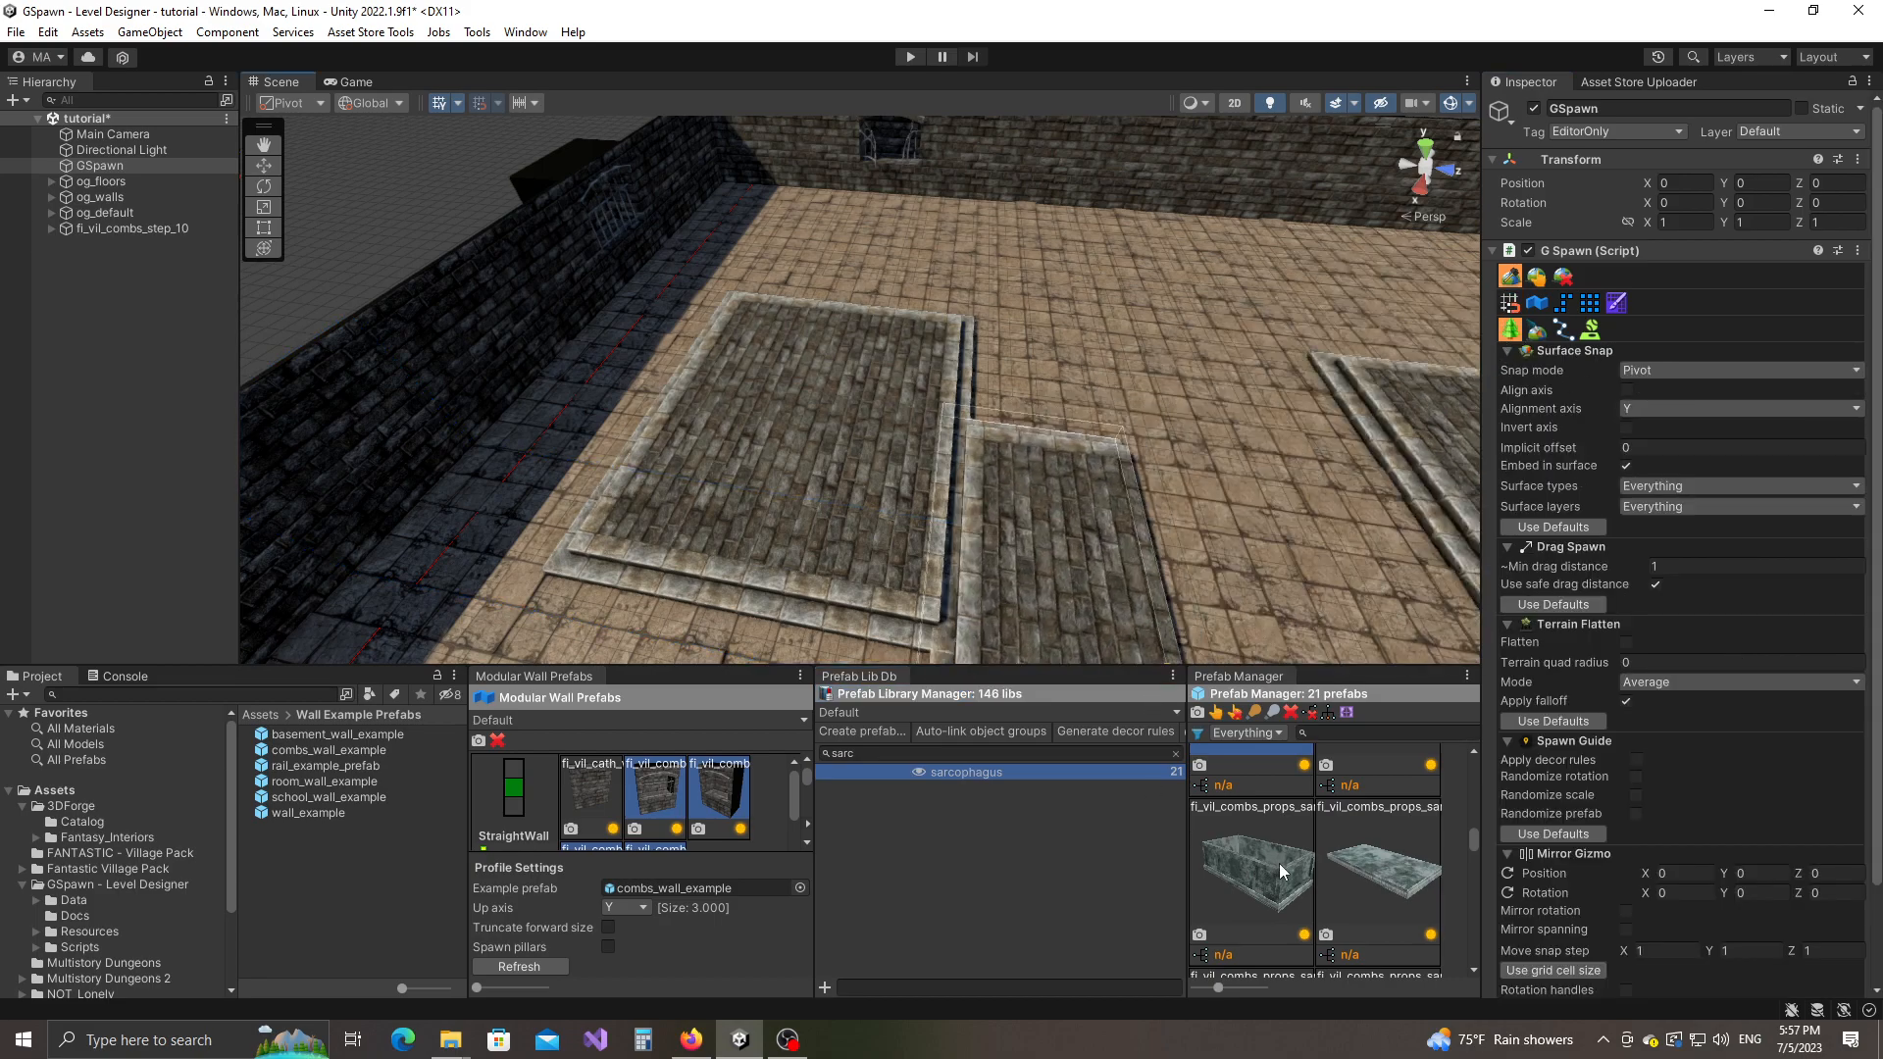
{"action": "left_click", "coordinate": [1509, 302]}
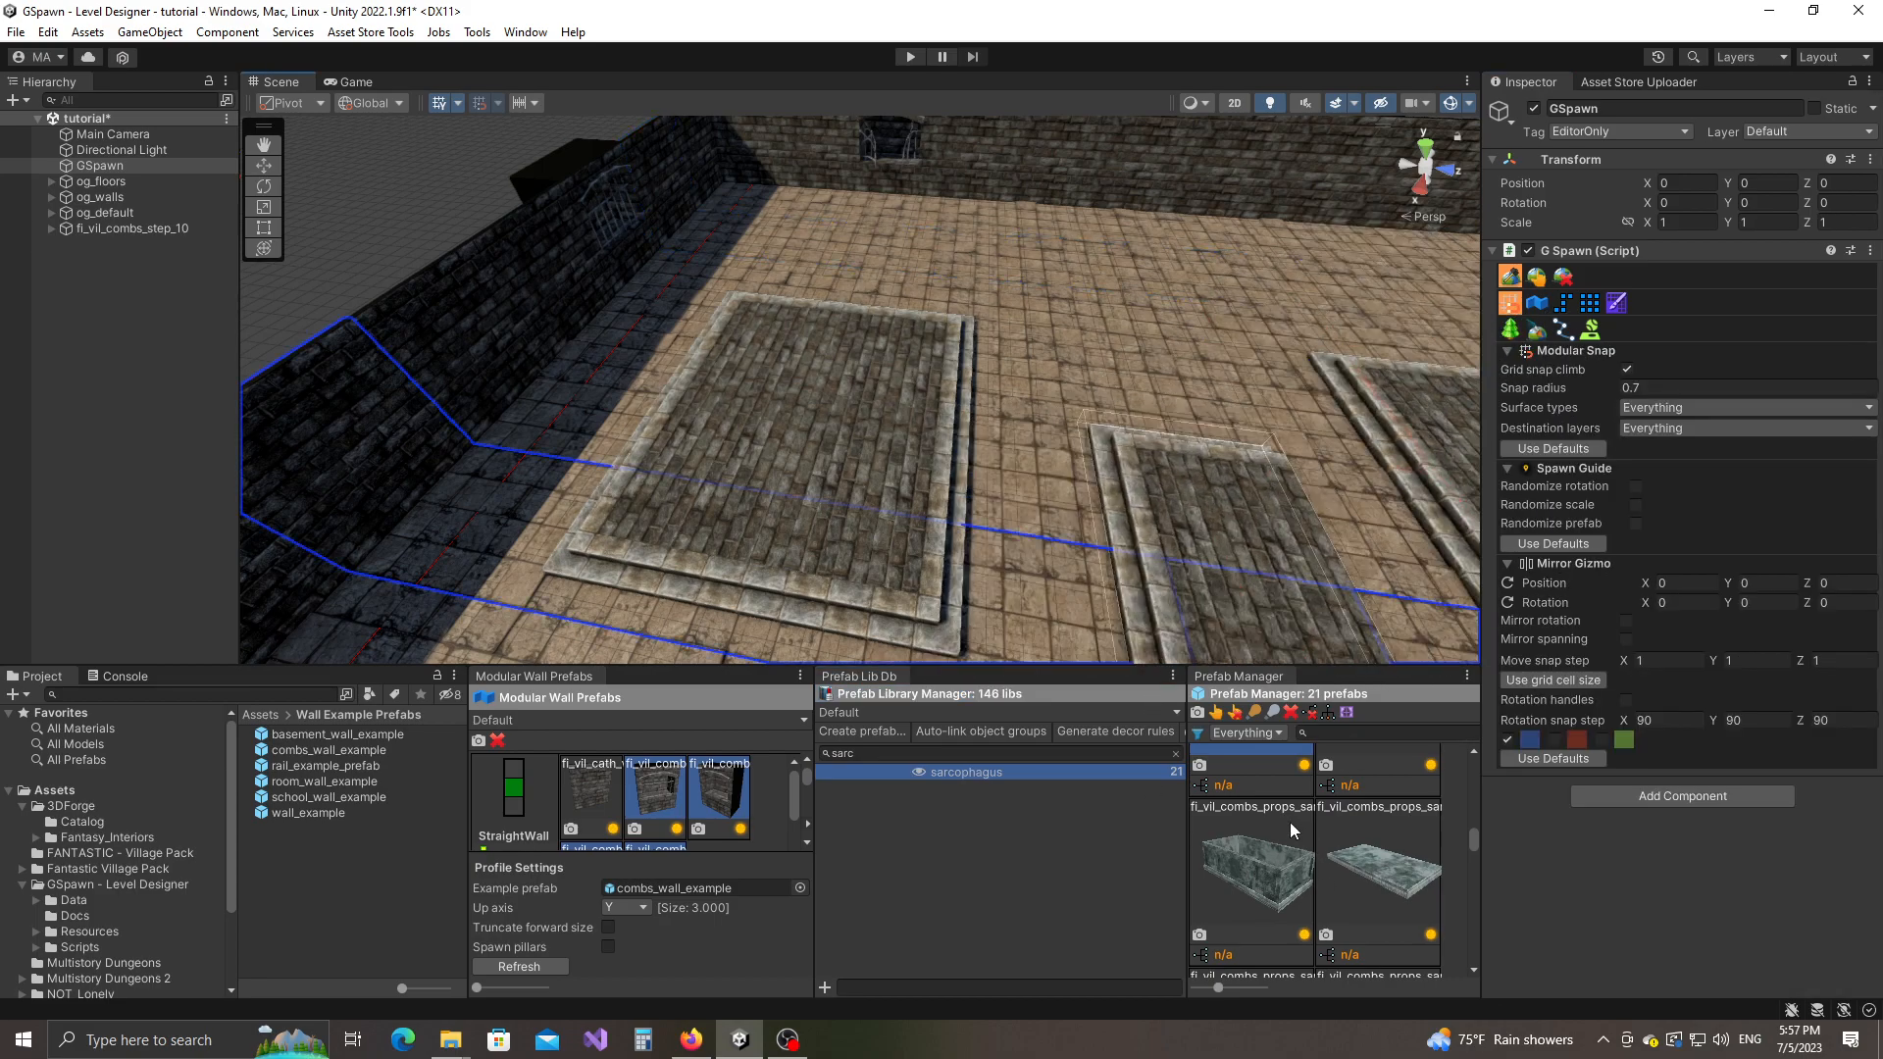
Step: Place four fi_vil_combs_props_sarcophagus_big_02b pieces near the corners of the first platform, turning the last two 90° around Y
{"action": "scroll", "coordinate": [1269, 888], "scroll_direction": "up", "scroll_amount": 3}
{"action": "left_click", "coordinate": [1253, 814]}
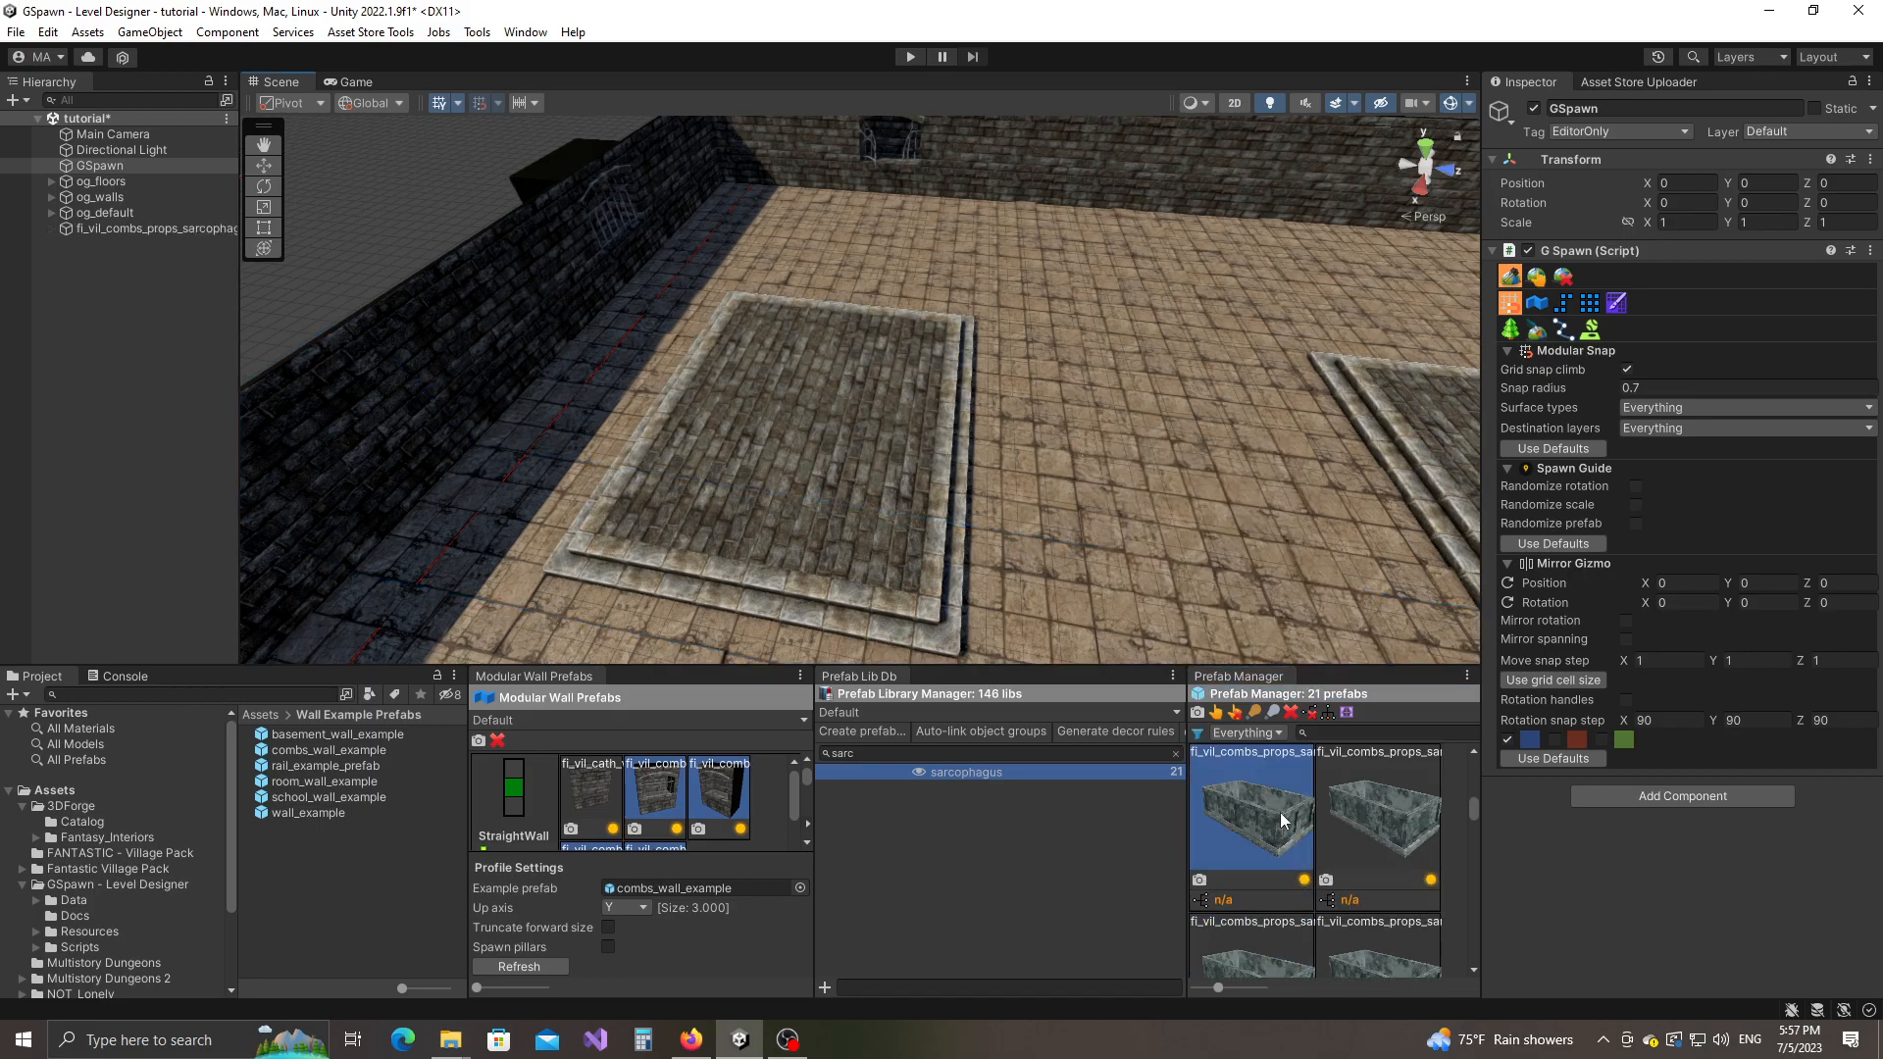
{"action": "right_click_drag", "start_coordinate": [789, 489], "coordinate": [798, 353]}
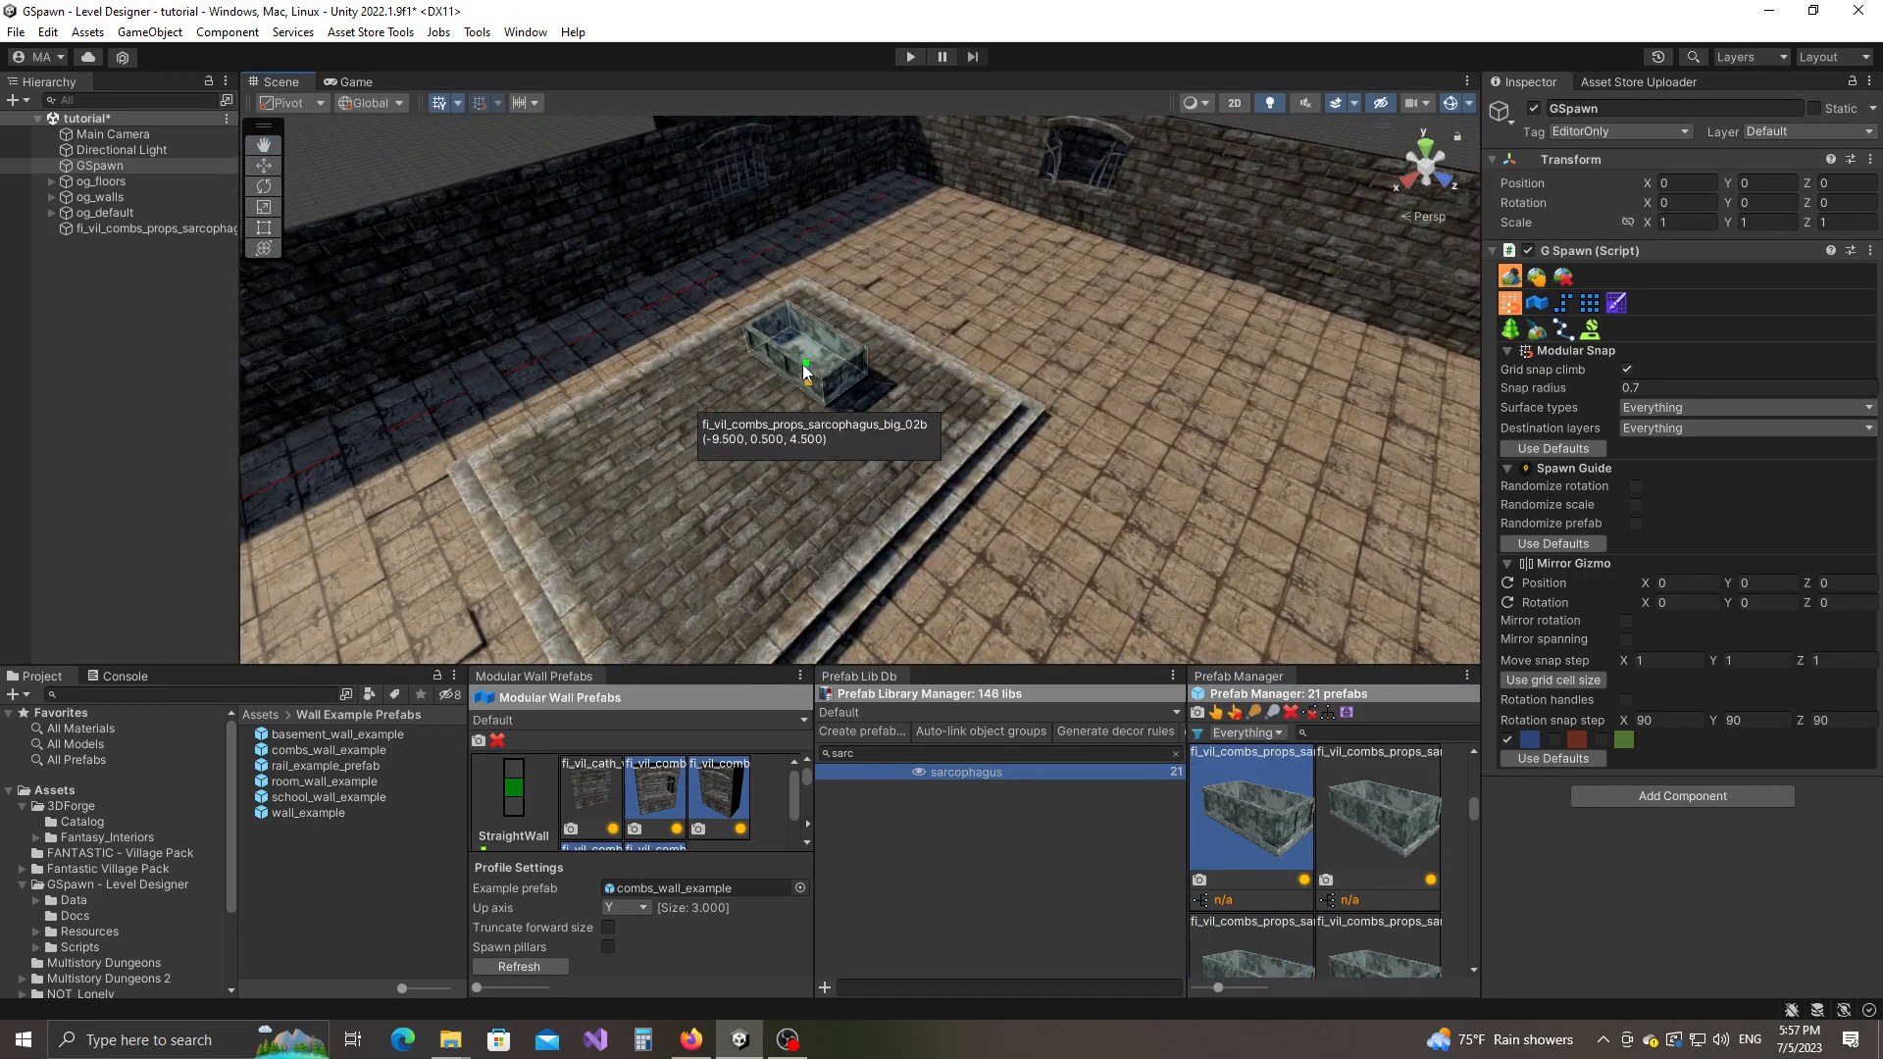
{"action": "left_click", "coordinate": [810, 348]}
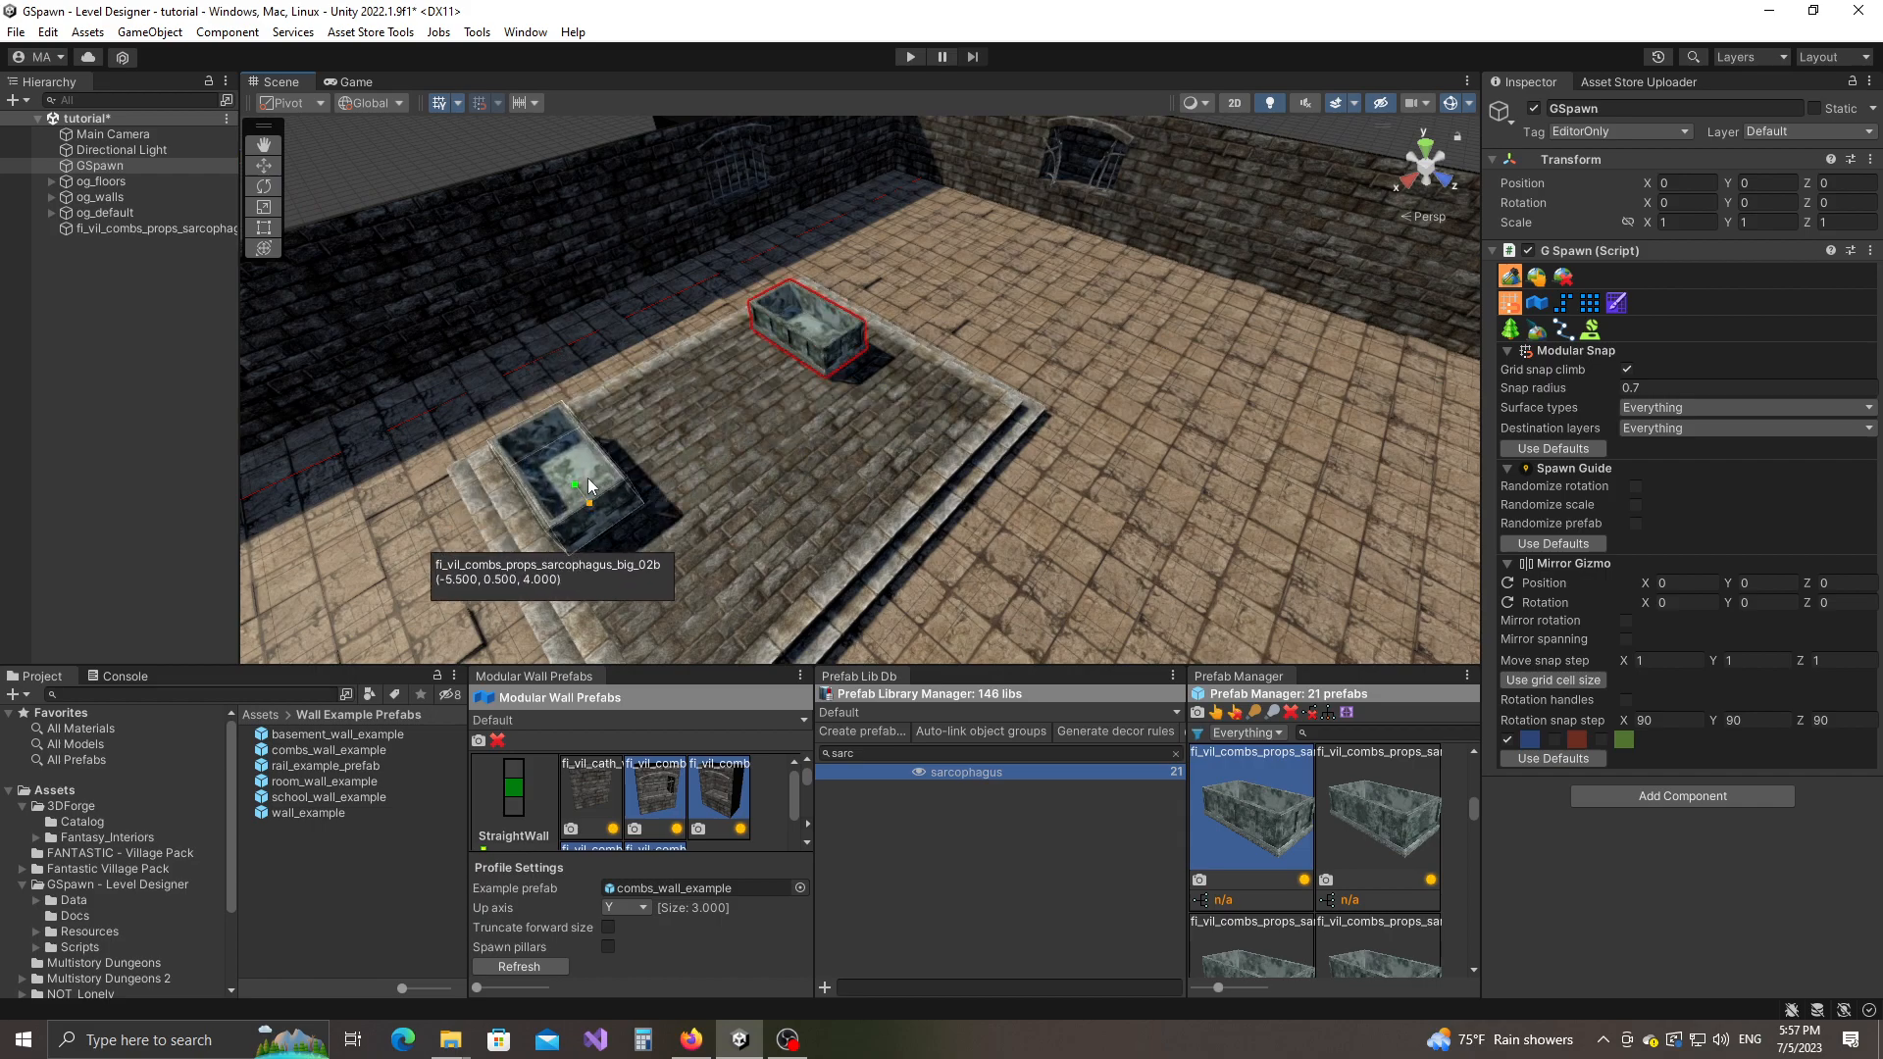
{"action": "left_click", "coordinate": [613, 524]}
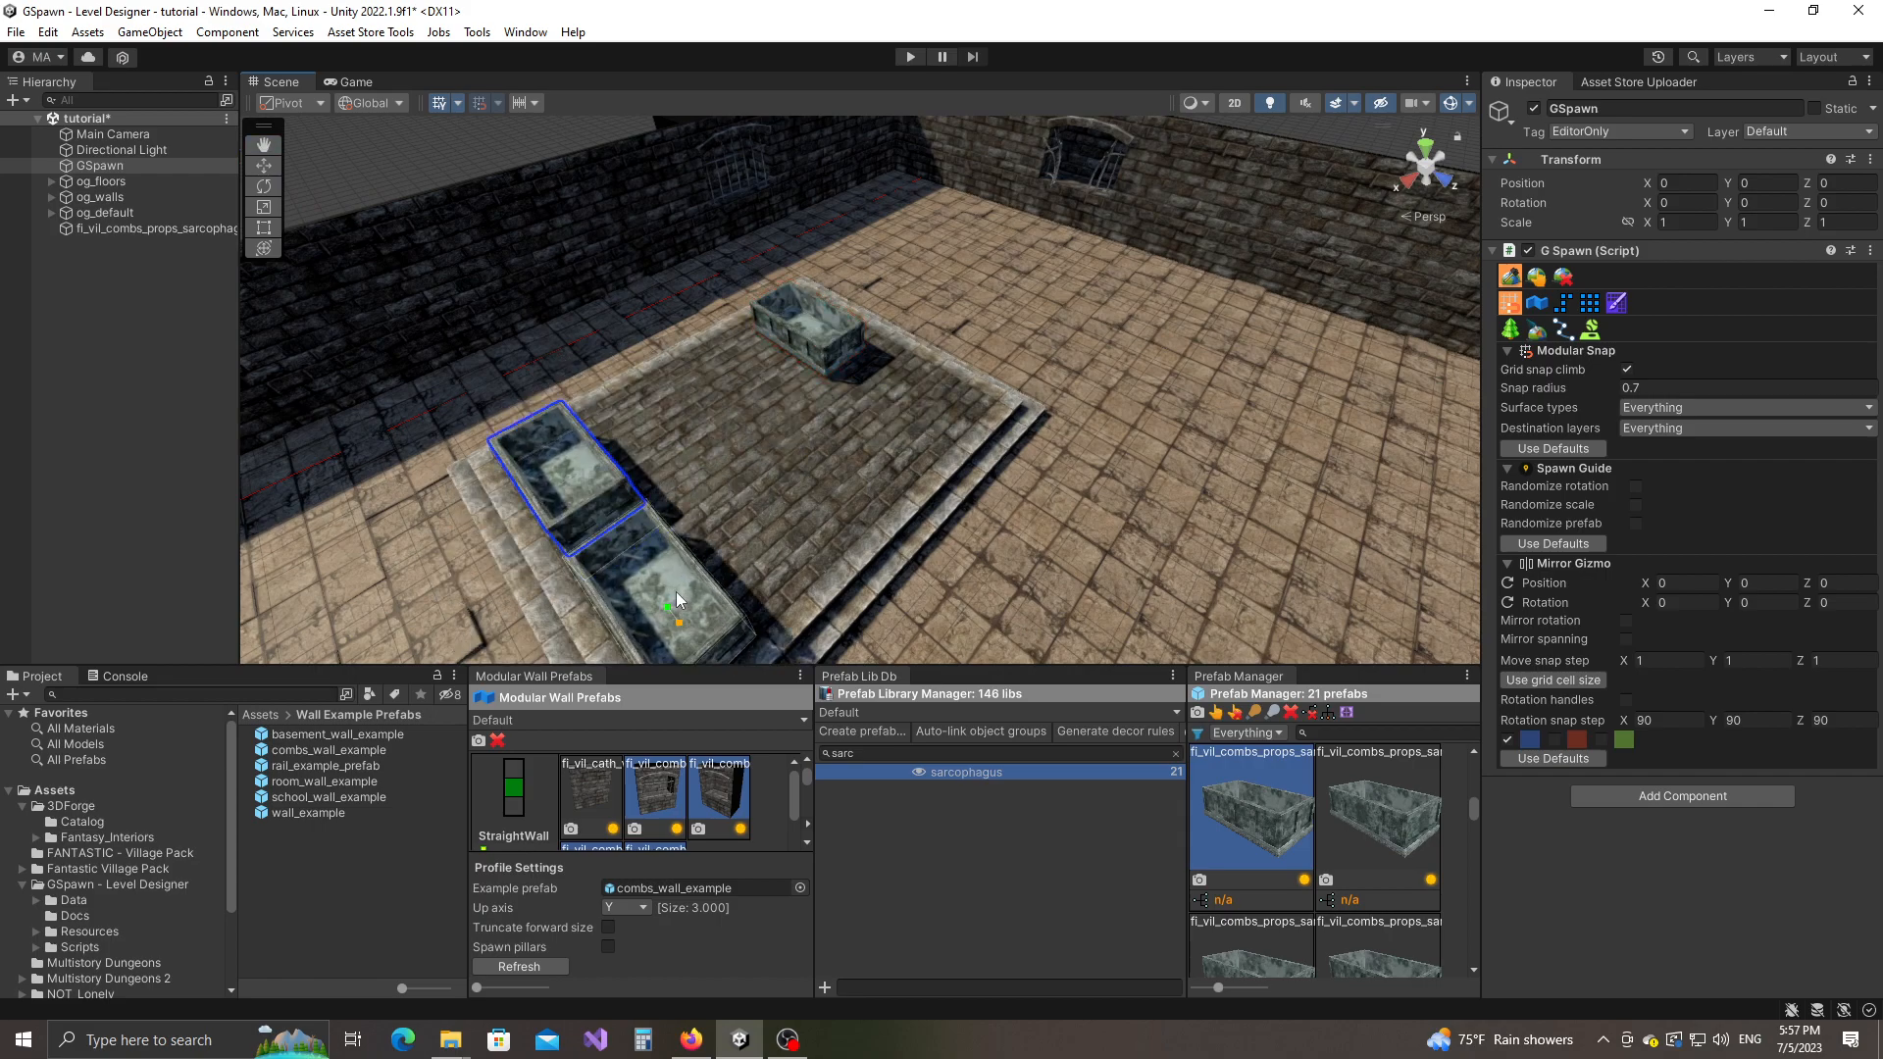
{"action": "key", "text": "y"}
{"action": "left_click", "coordinate": [720, 576]}
{"action": "left_click", "coordinate": [897, 430]}
Step: Select all four sarcophagi as similar prefabs and project them onto the platform's surface
{"action": "right_click_drag", "start_coordinate": [1121, 436], "coordinate": [1304, 329]}
{"action": "key", "text": "q"}
{"action": "key", "text": "e"}
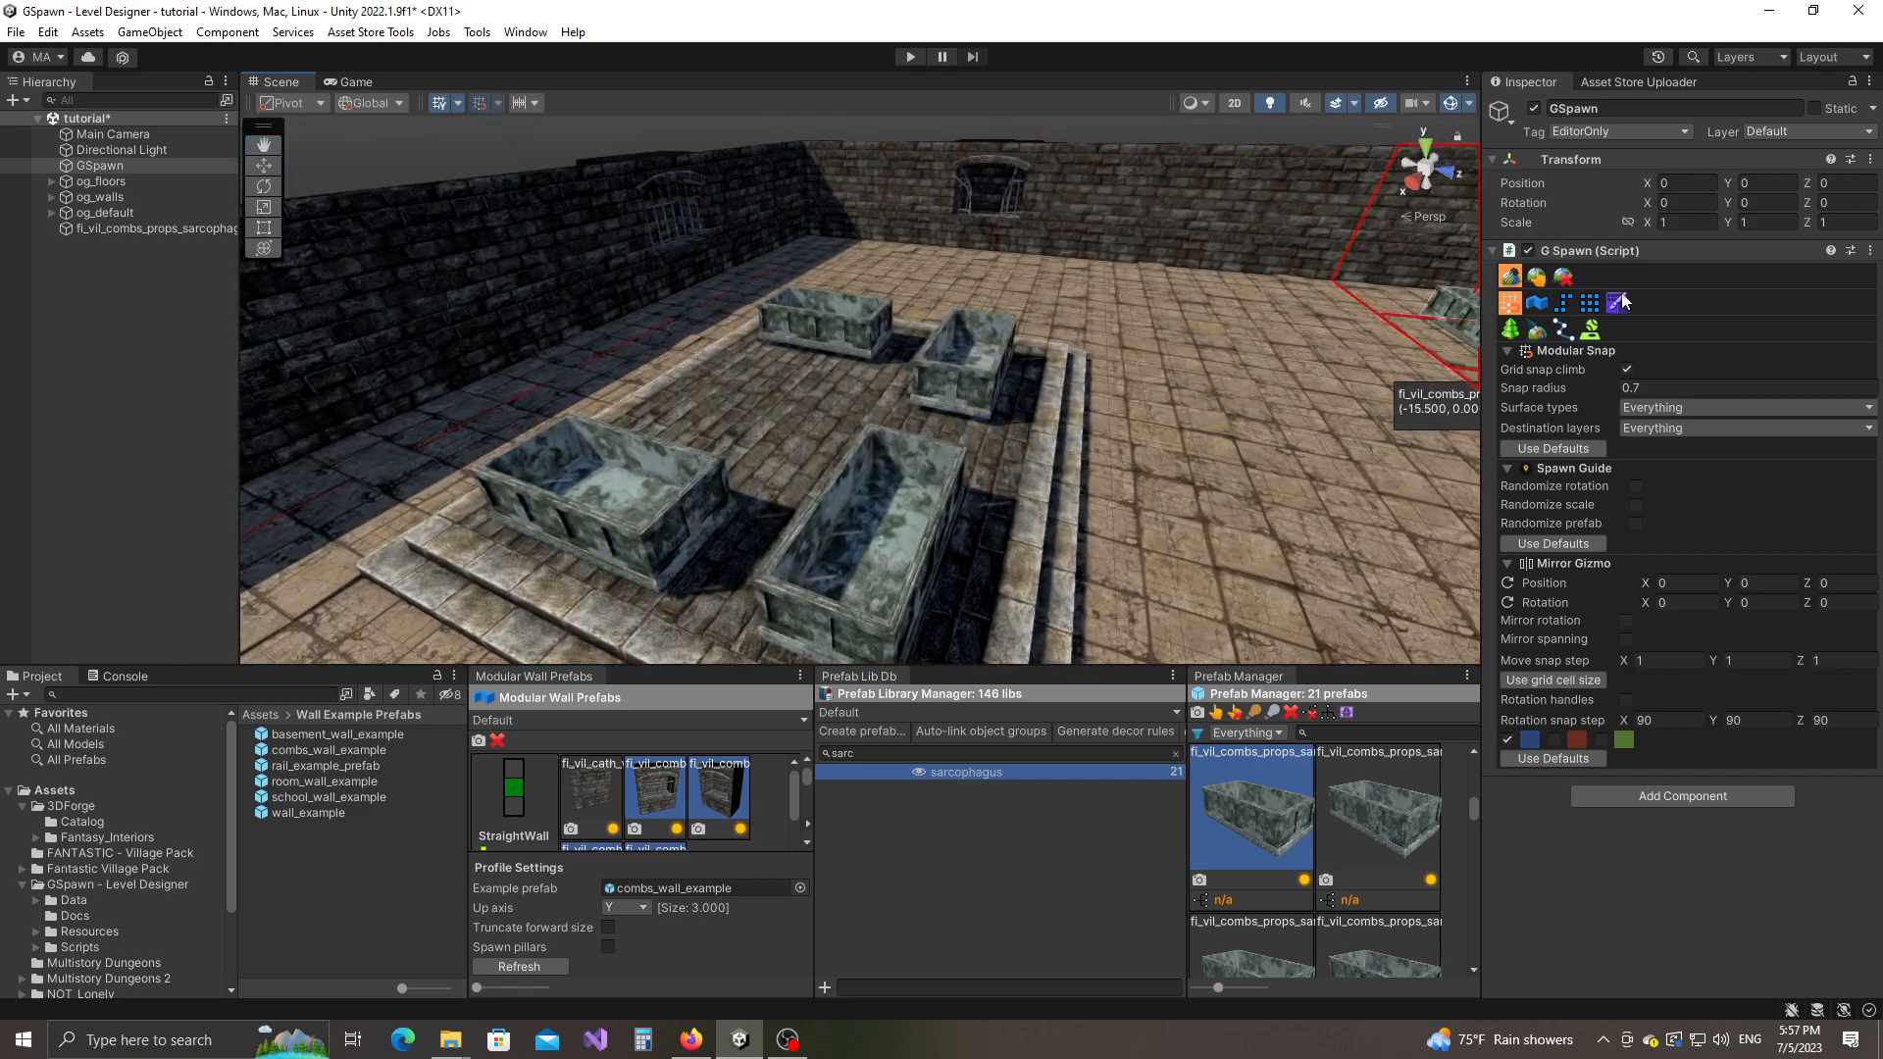
{"action": "left_click", "coordinate": [1537, 277]}
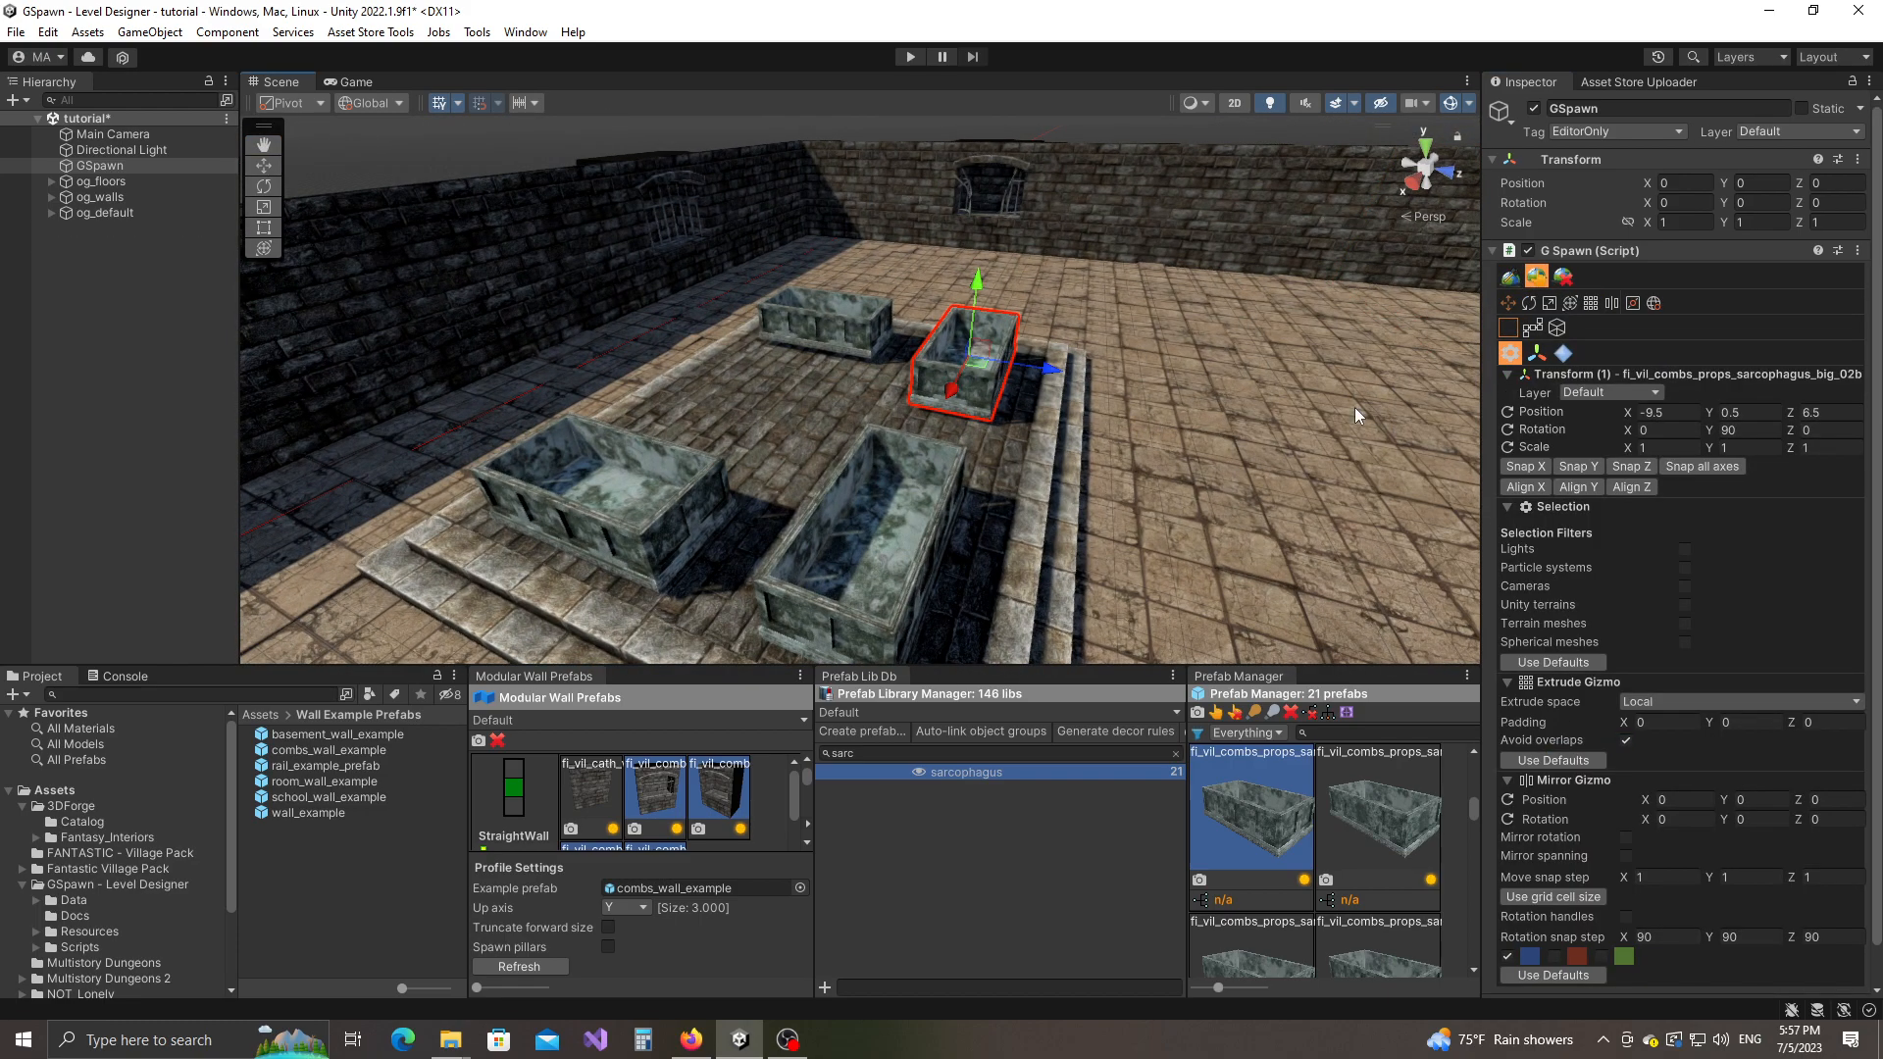
{"action": "key", "text": "shift+a"}
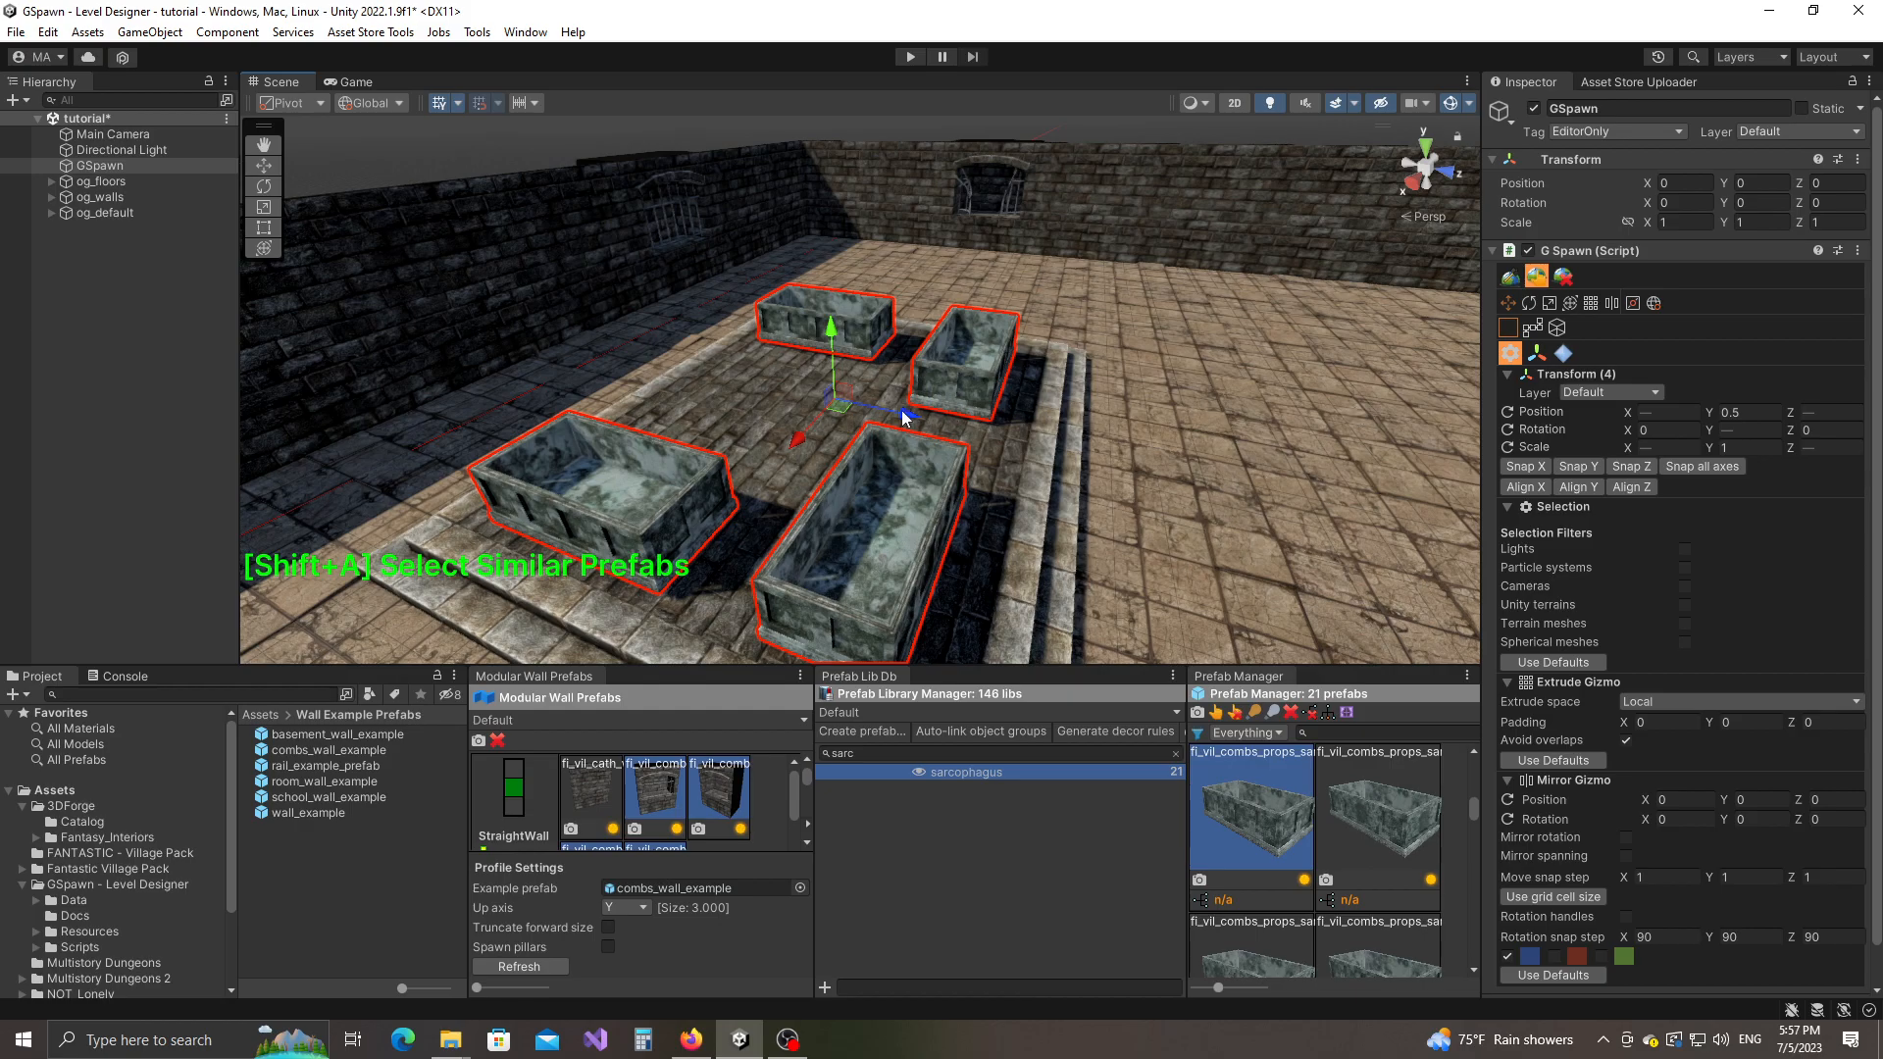
{"action": "key", "text": "shift+f"}
{"action": "left_click", "coordinate": [775, 412]}
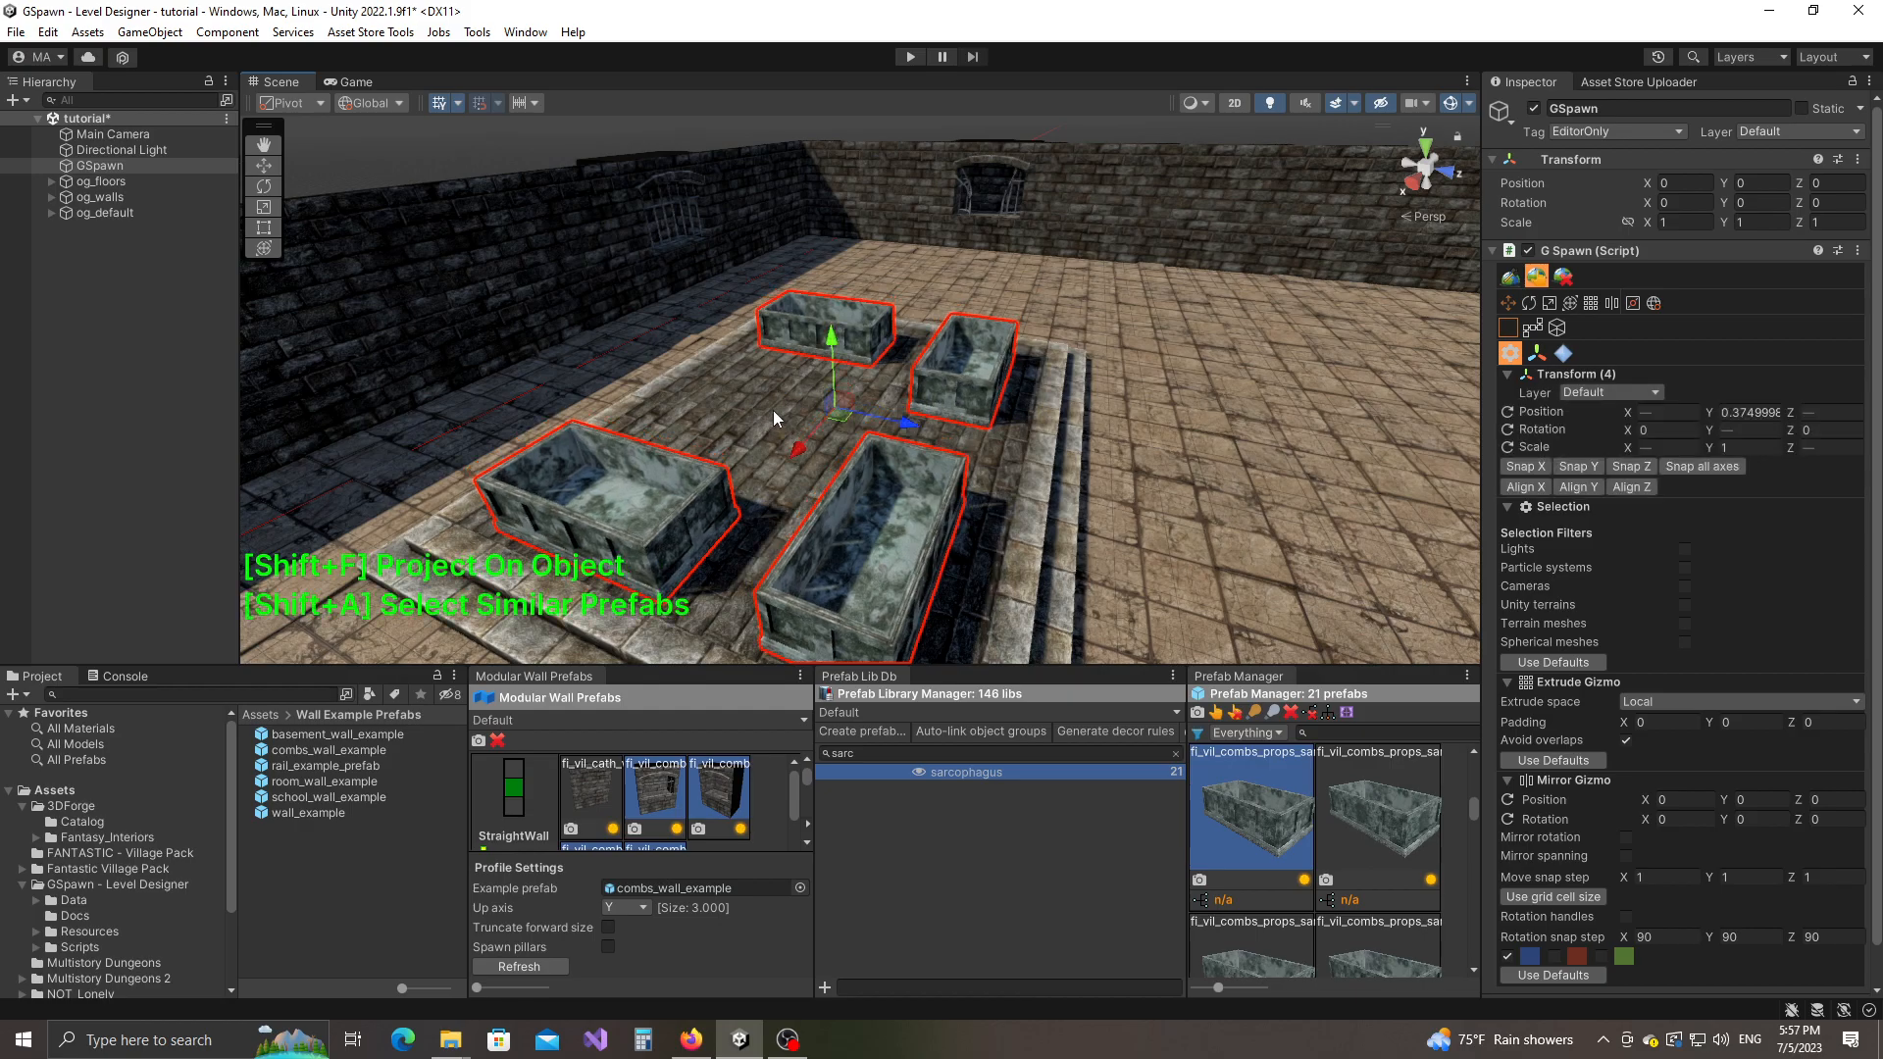
Step: Duplicate the four selected sarcophagi and move the copies onto the opposite platform
{"action": "right_click_drag", "start_coordinate": [798, 412], "coordinate": [916, 449]}
{"action": "key", "text": "s"}
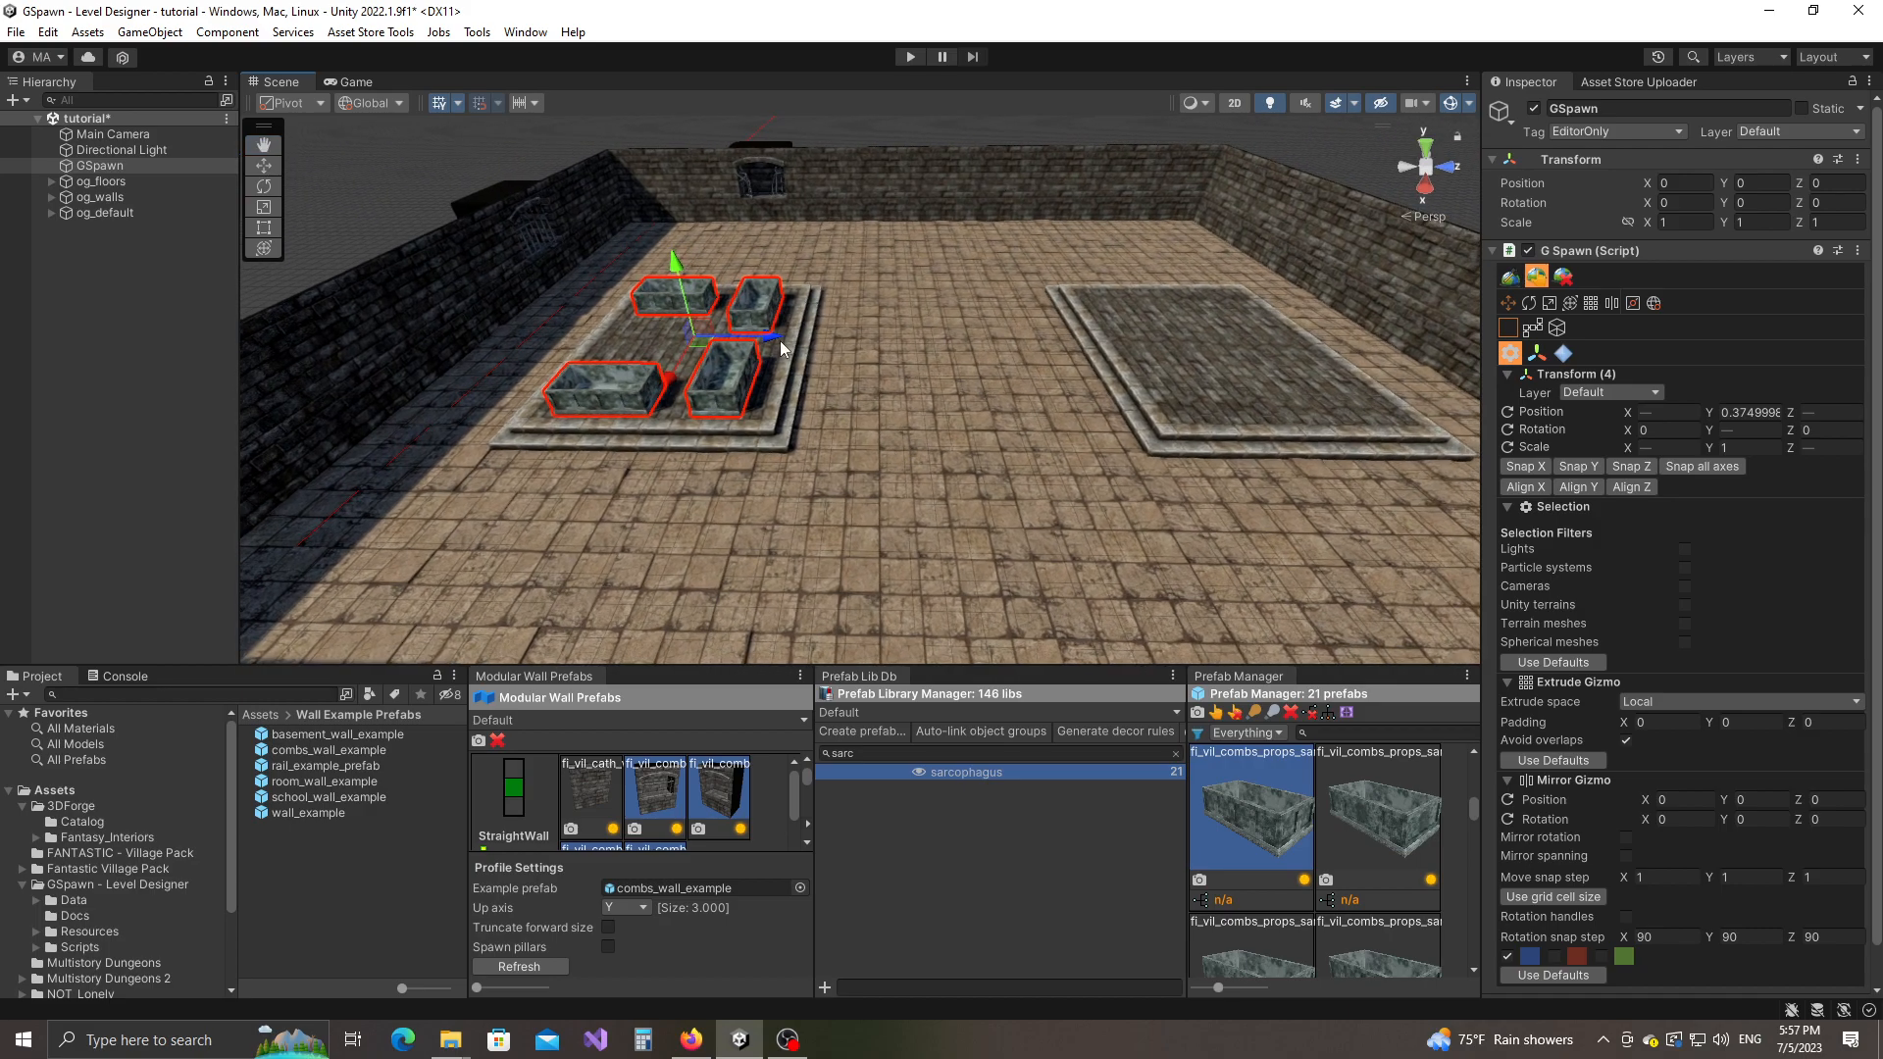
{"action": "right_click_drag", "start_coordinate": [1030, 431], "coordinate": [998, 420]}
{"action": "key", "text": "d"}
{"action": "left_click_drag", "start_coordinate": [629, 338], "coordinate": [1161, 382]}
Step: Examine the sarcophagus arrangement on both platforms from several angles
{"action": "right_click_drag", "start_coordinate": [936, 493], "coordinate": [933, 493]}
{"action": "key", "text": "w"}
{"action": "right_click_drag", "start_coordinate": [1043, 541], "coordinate": [700, 455]}
{"action": "key", "text": "s"}
{"action": "key", "text": "d"}
{"action": "right_click_drag", "start_coordinate": [957, 578], "coordinate": [1139, 555]}
{"action": "key", "text": "a"}
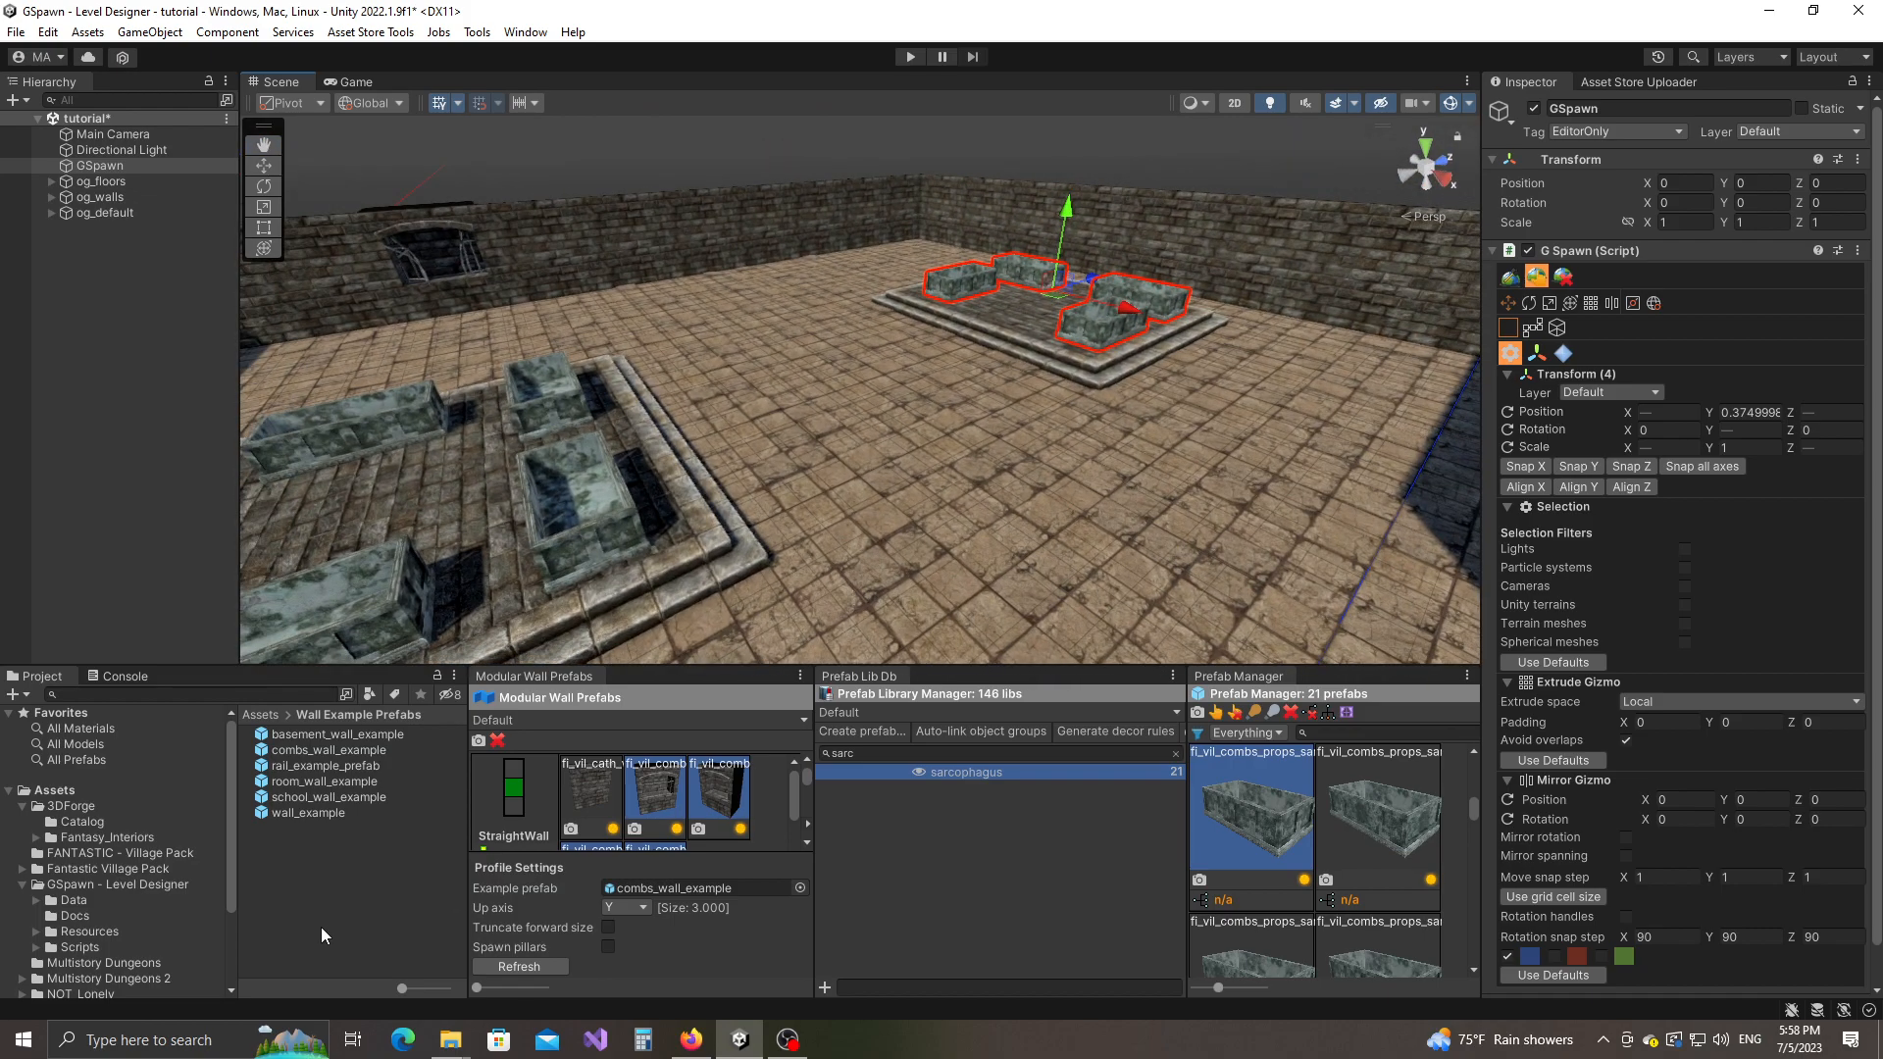
{"action": "right_click_drag", "start_coordinate": [1004, 455], "coordinate": [780, 450]}
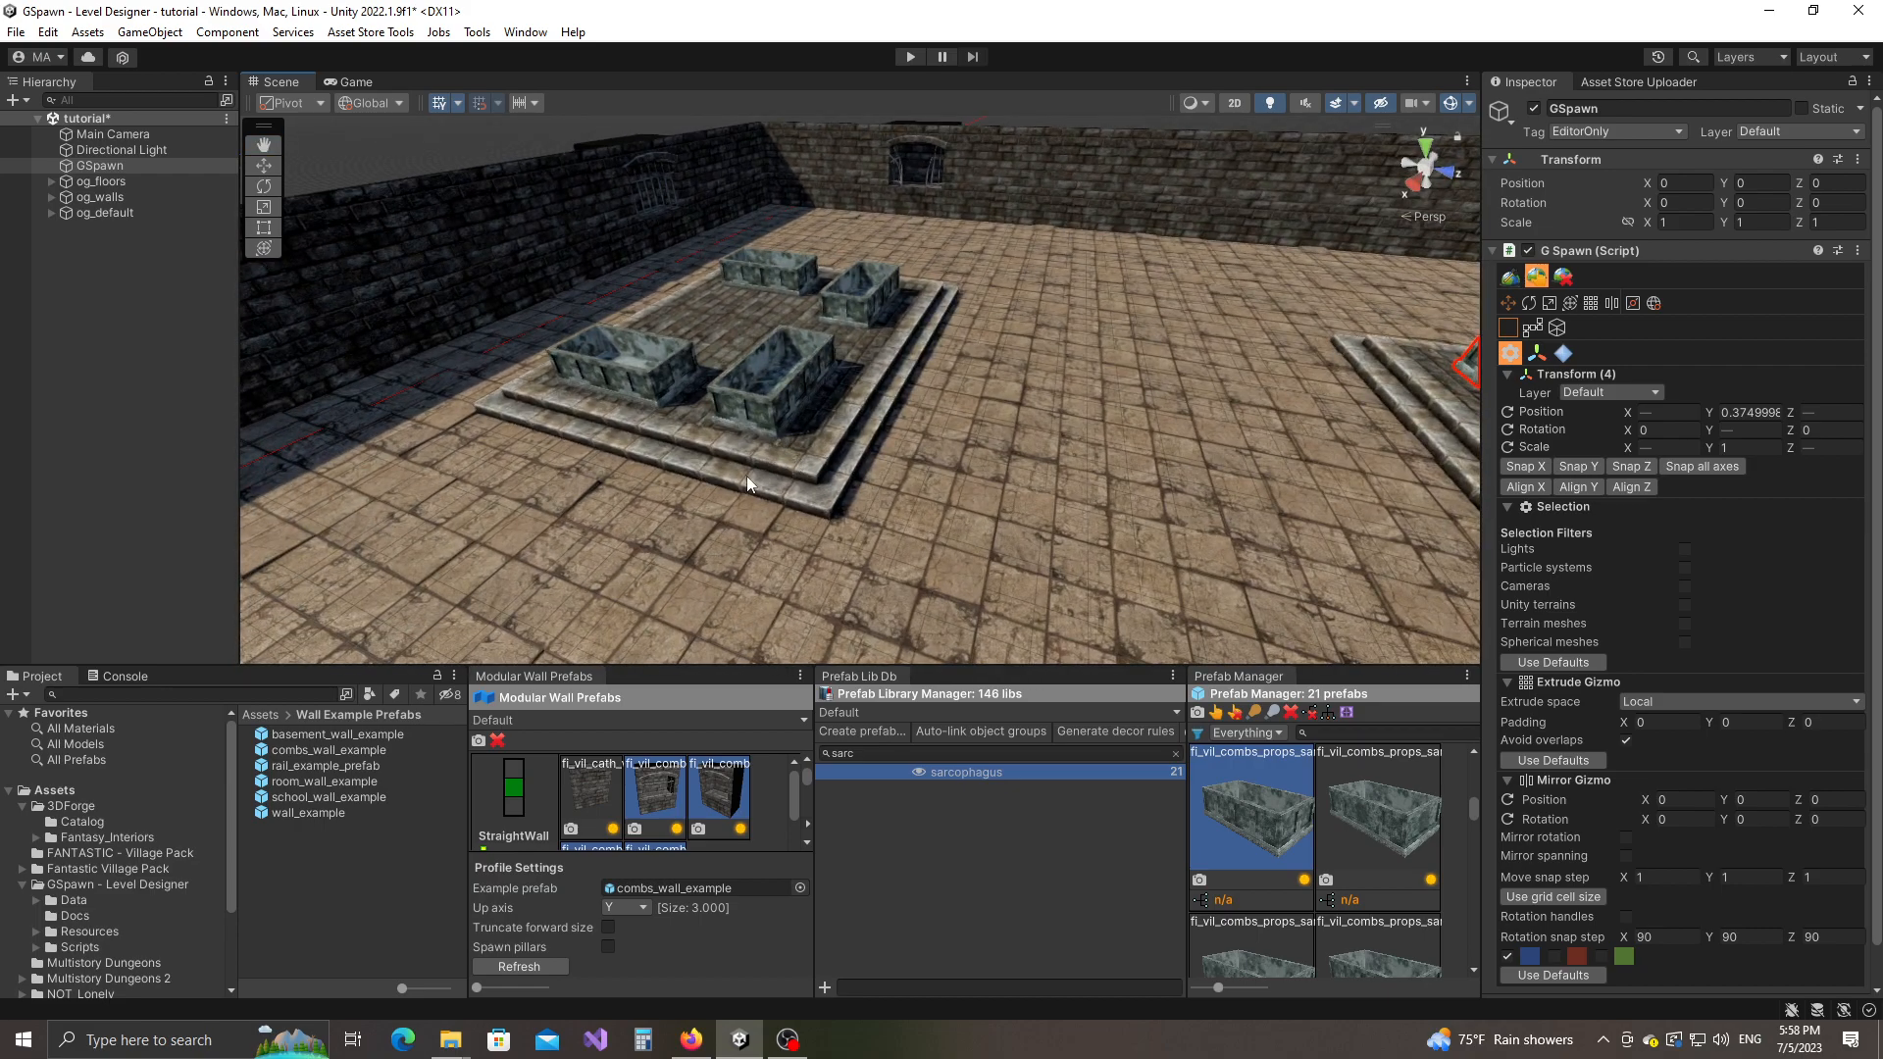
{"action": "right_click_drag", "start_coordinate": [714, 487], "coordinate": [814, 482]}
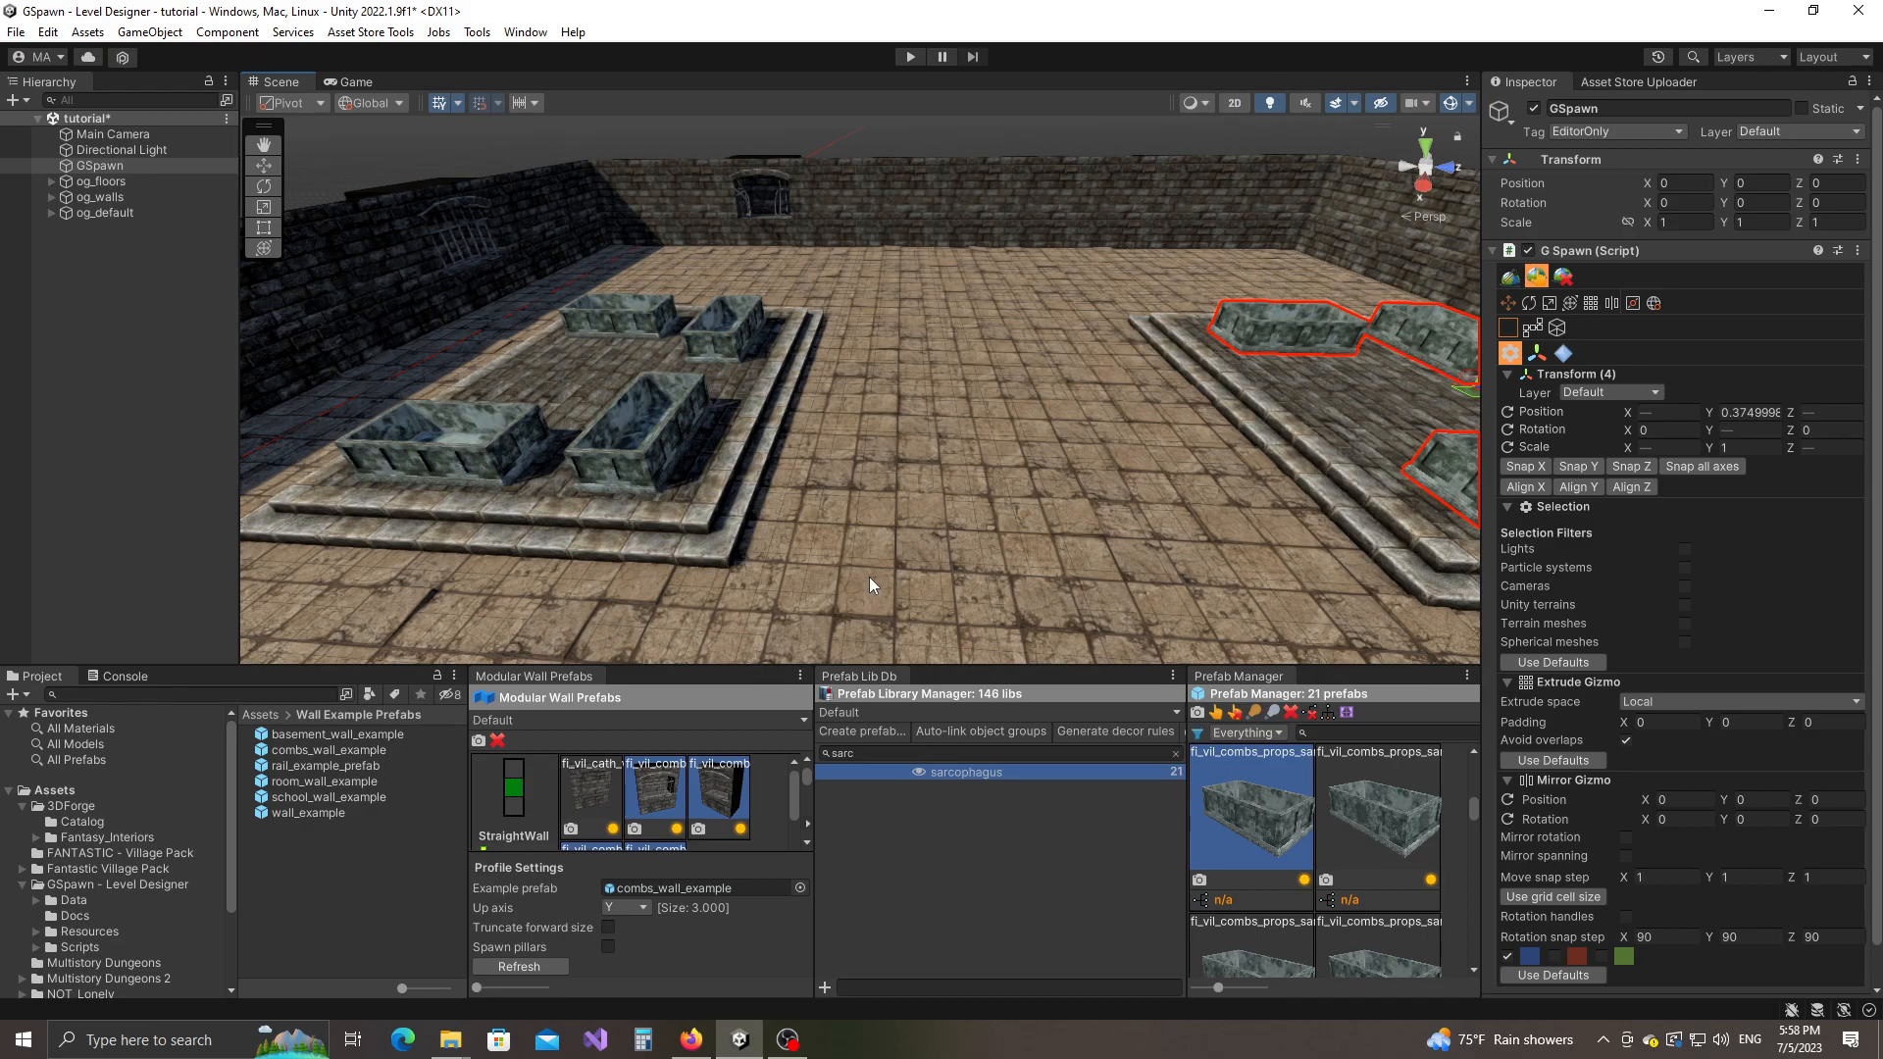
{"action": "mouse_move", "coordinate": [814, 557]}
{"action": "right_mouse_down"}
{"action": "mouse_move", "coordinate": [964, 551]}
{"action": "mouse_move", "coordinate": [677, 538]}
{"action": "mouse_move", "coordinate": [825, 543]}
{"action": "right_mouse_up"}
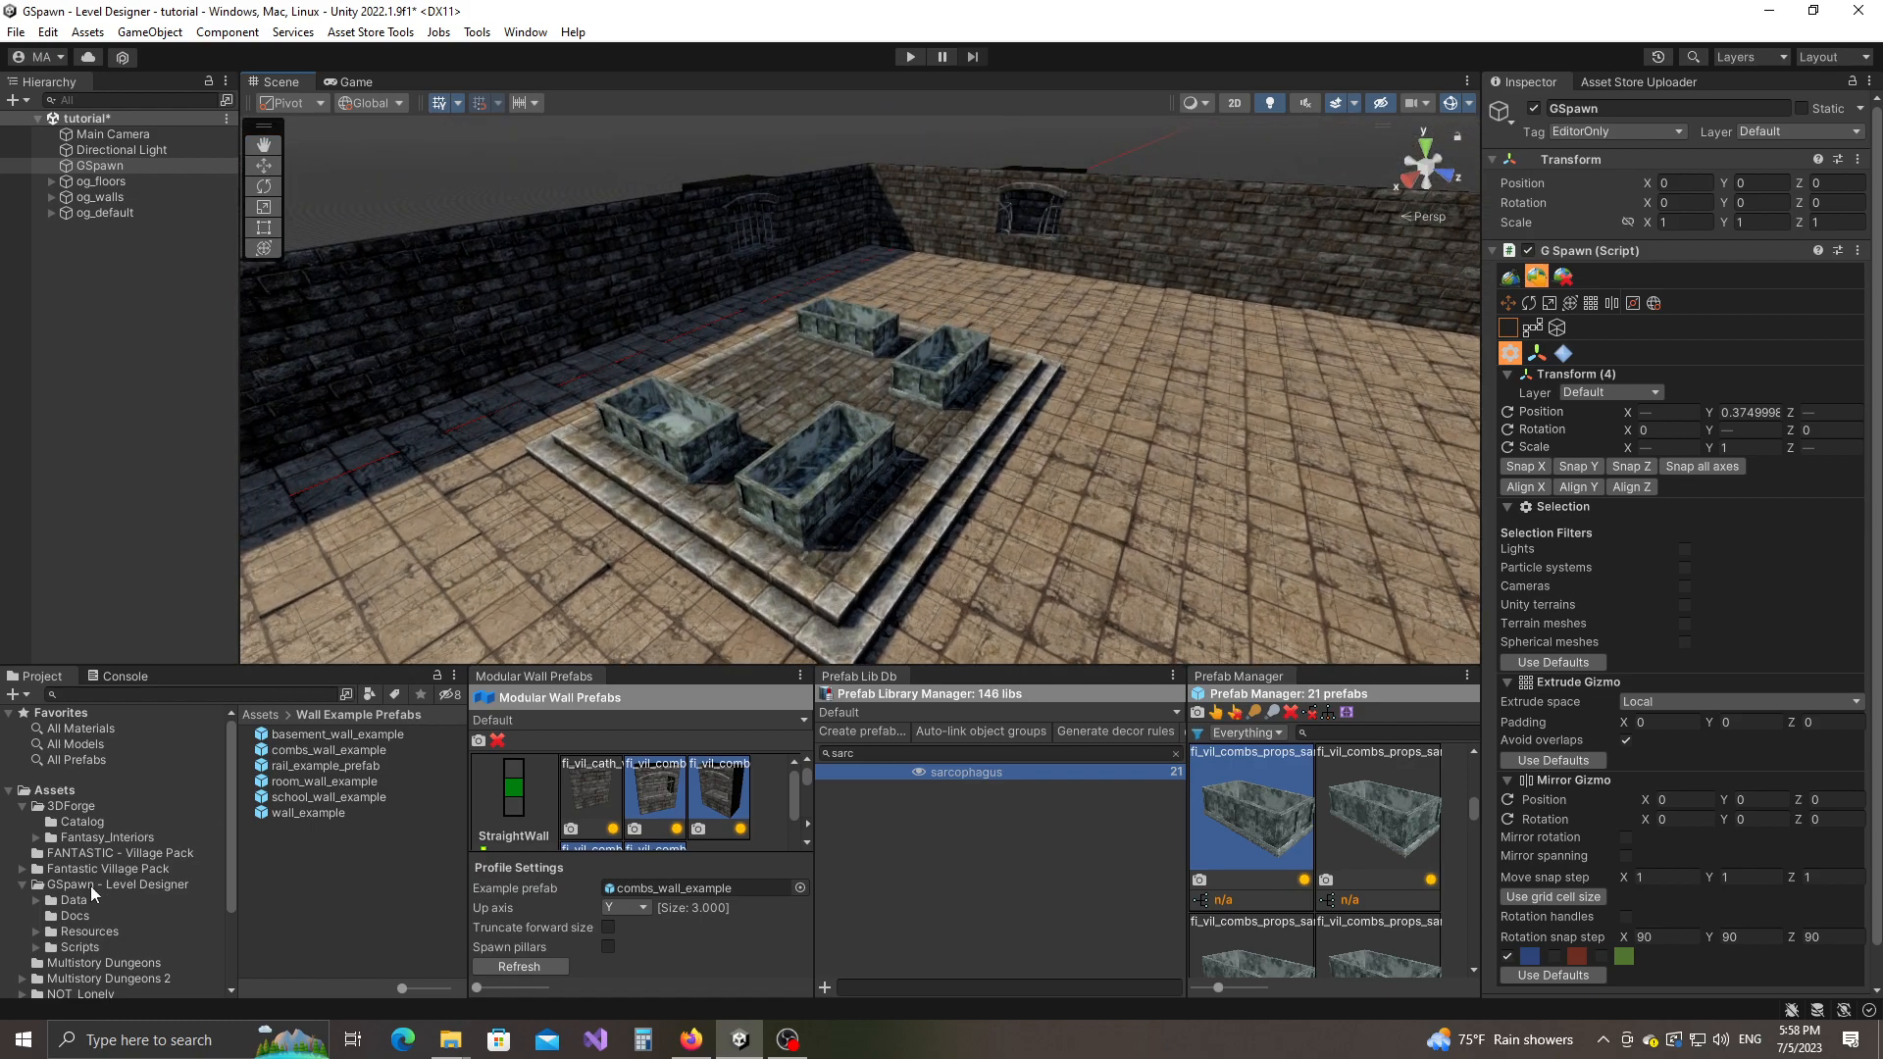
Step: Open The Crypt - TopDown scene from the Catacombs demo scenes, saving the current scene, and generate decor rules from it
{"action": "left_click", "coordinate": [36, 837]}
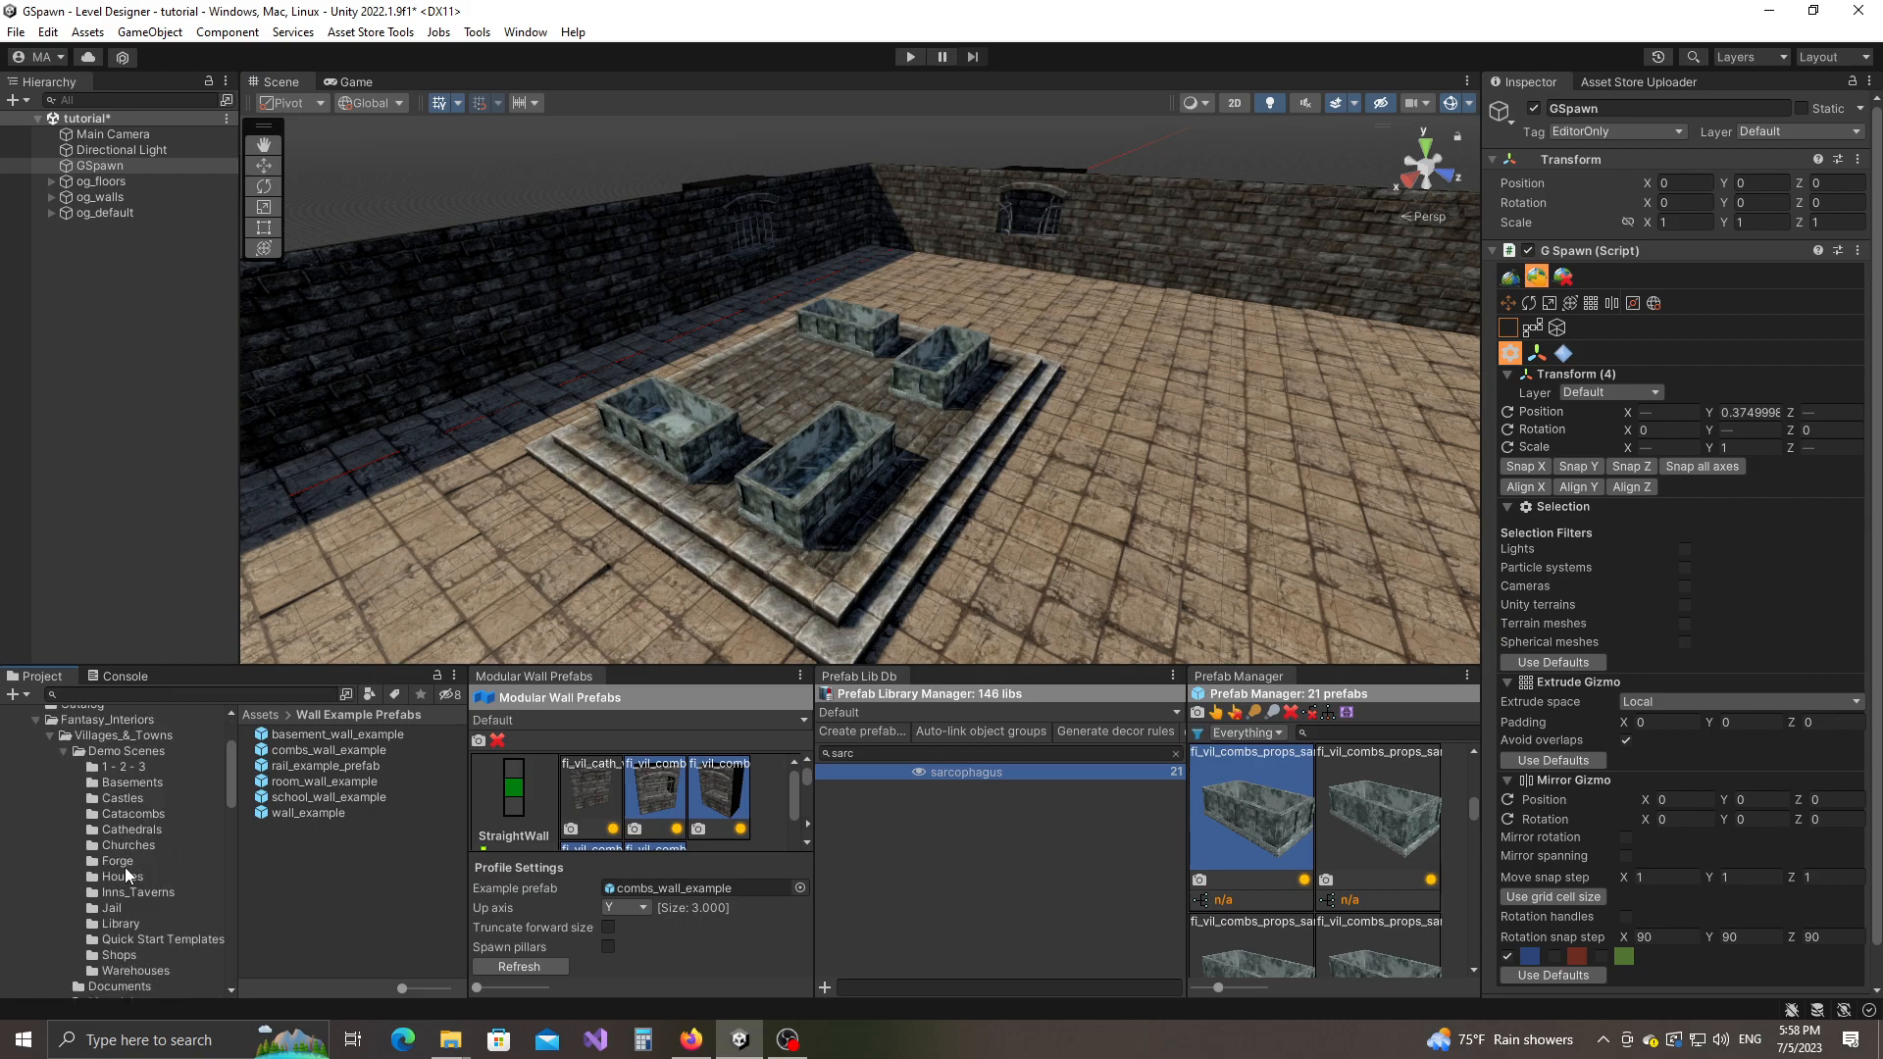
{"action": "left_click", "coordinate": [122, 815]}
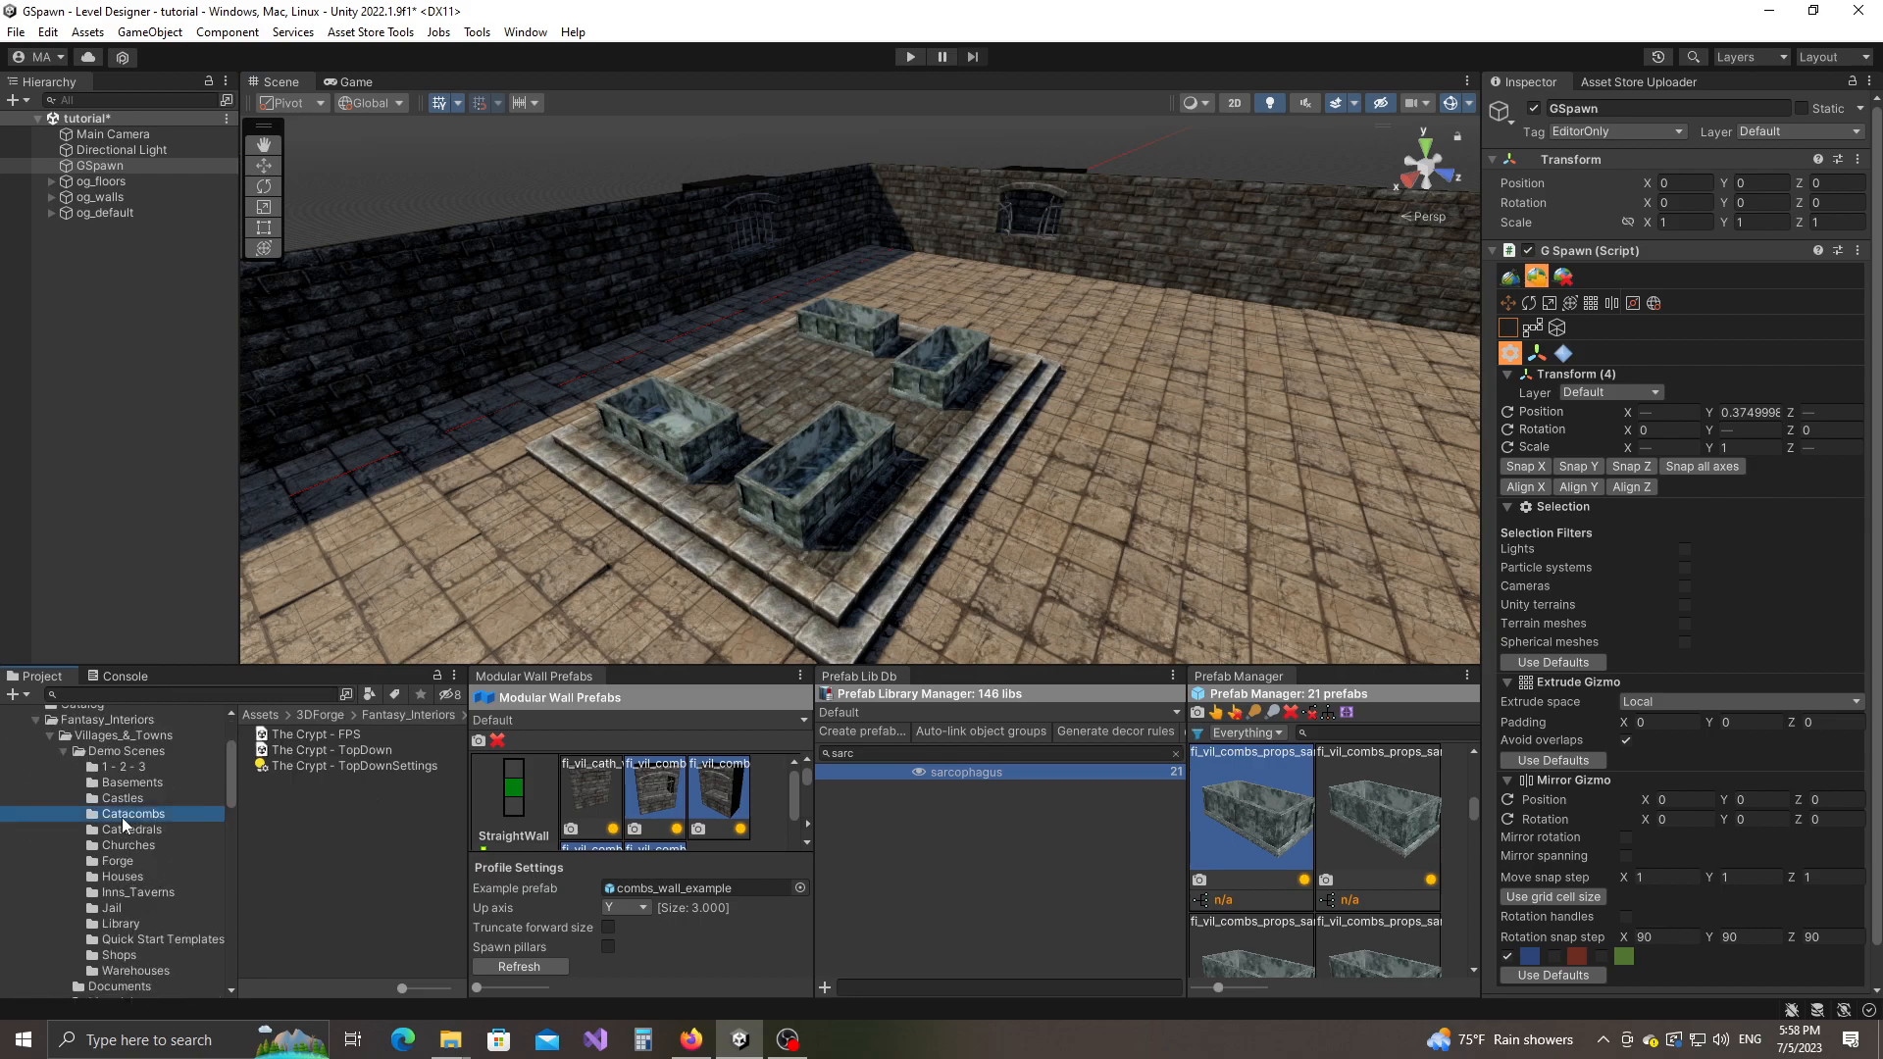
{"action": "double_click", "coordinate": [302, 751]}
{"action": "left_click", "coordinate": [925, 557]}
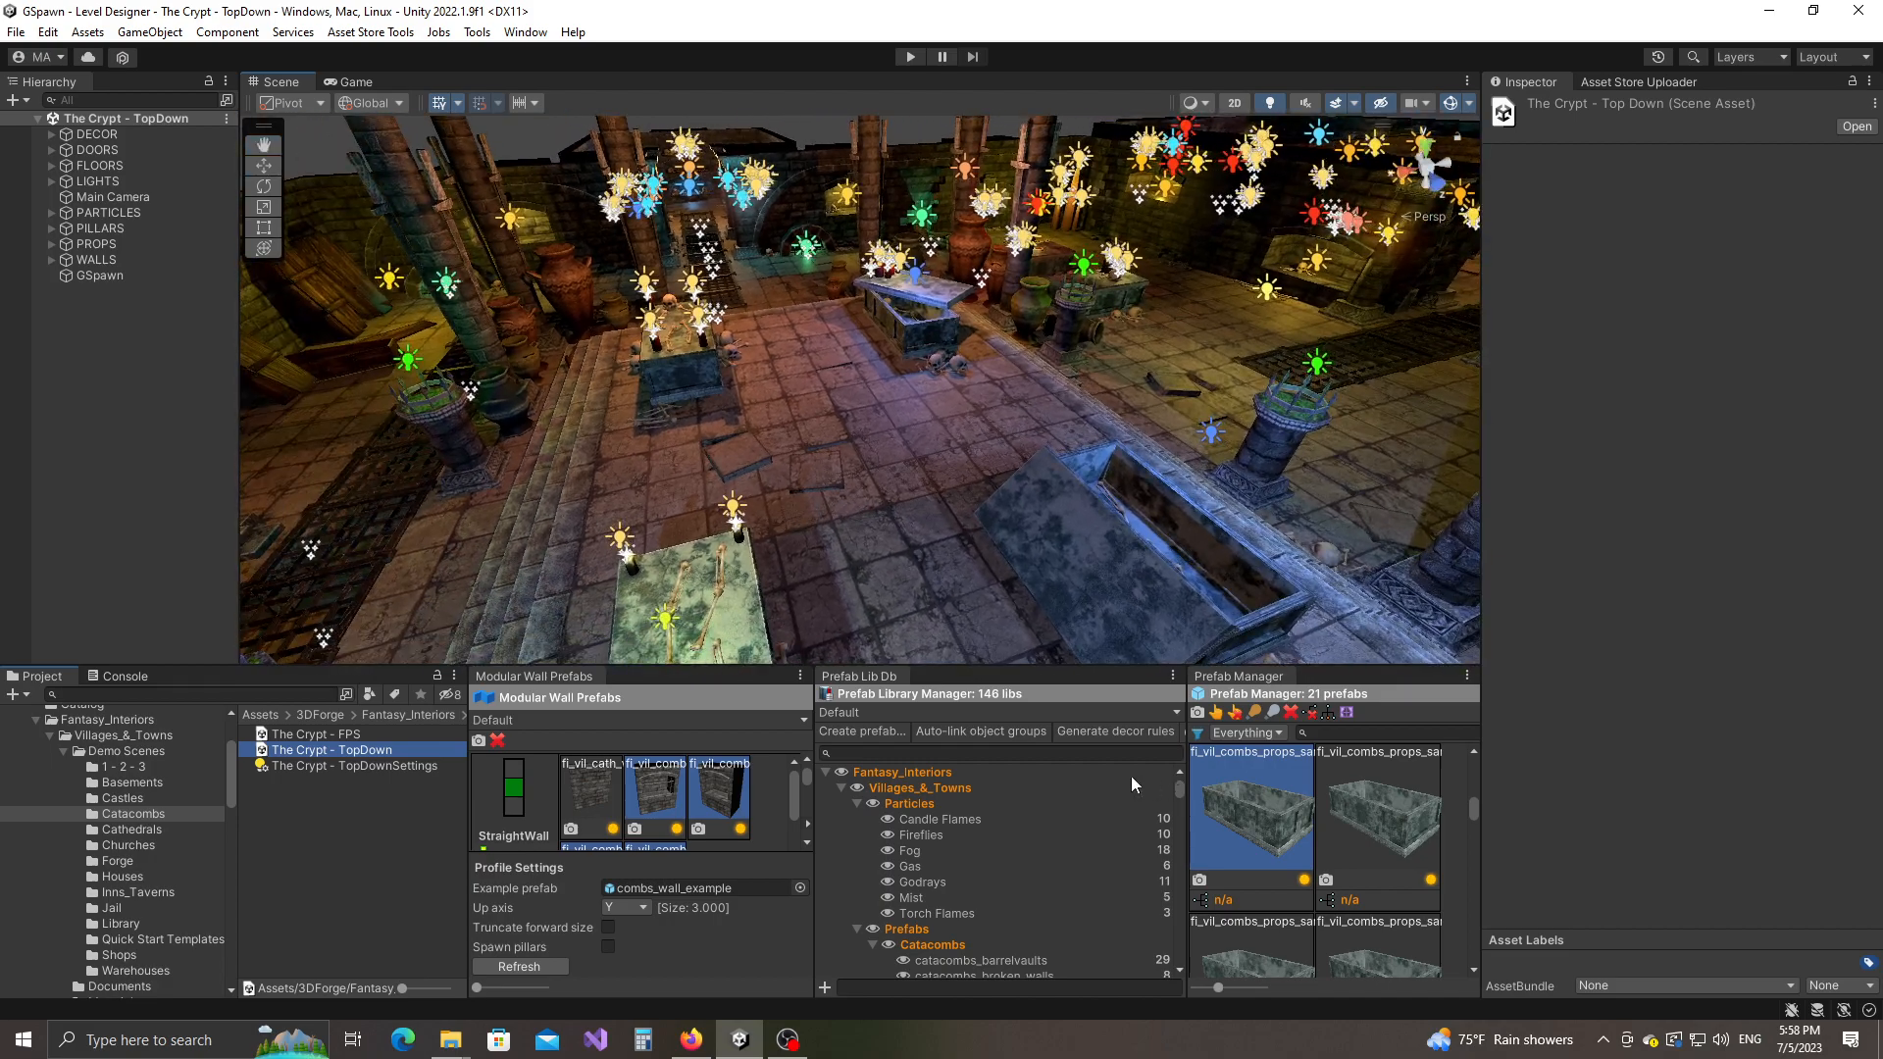
{"action": "left_click", "coordinate": [1090, 734]}
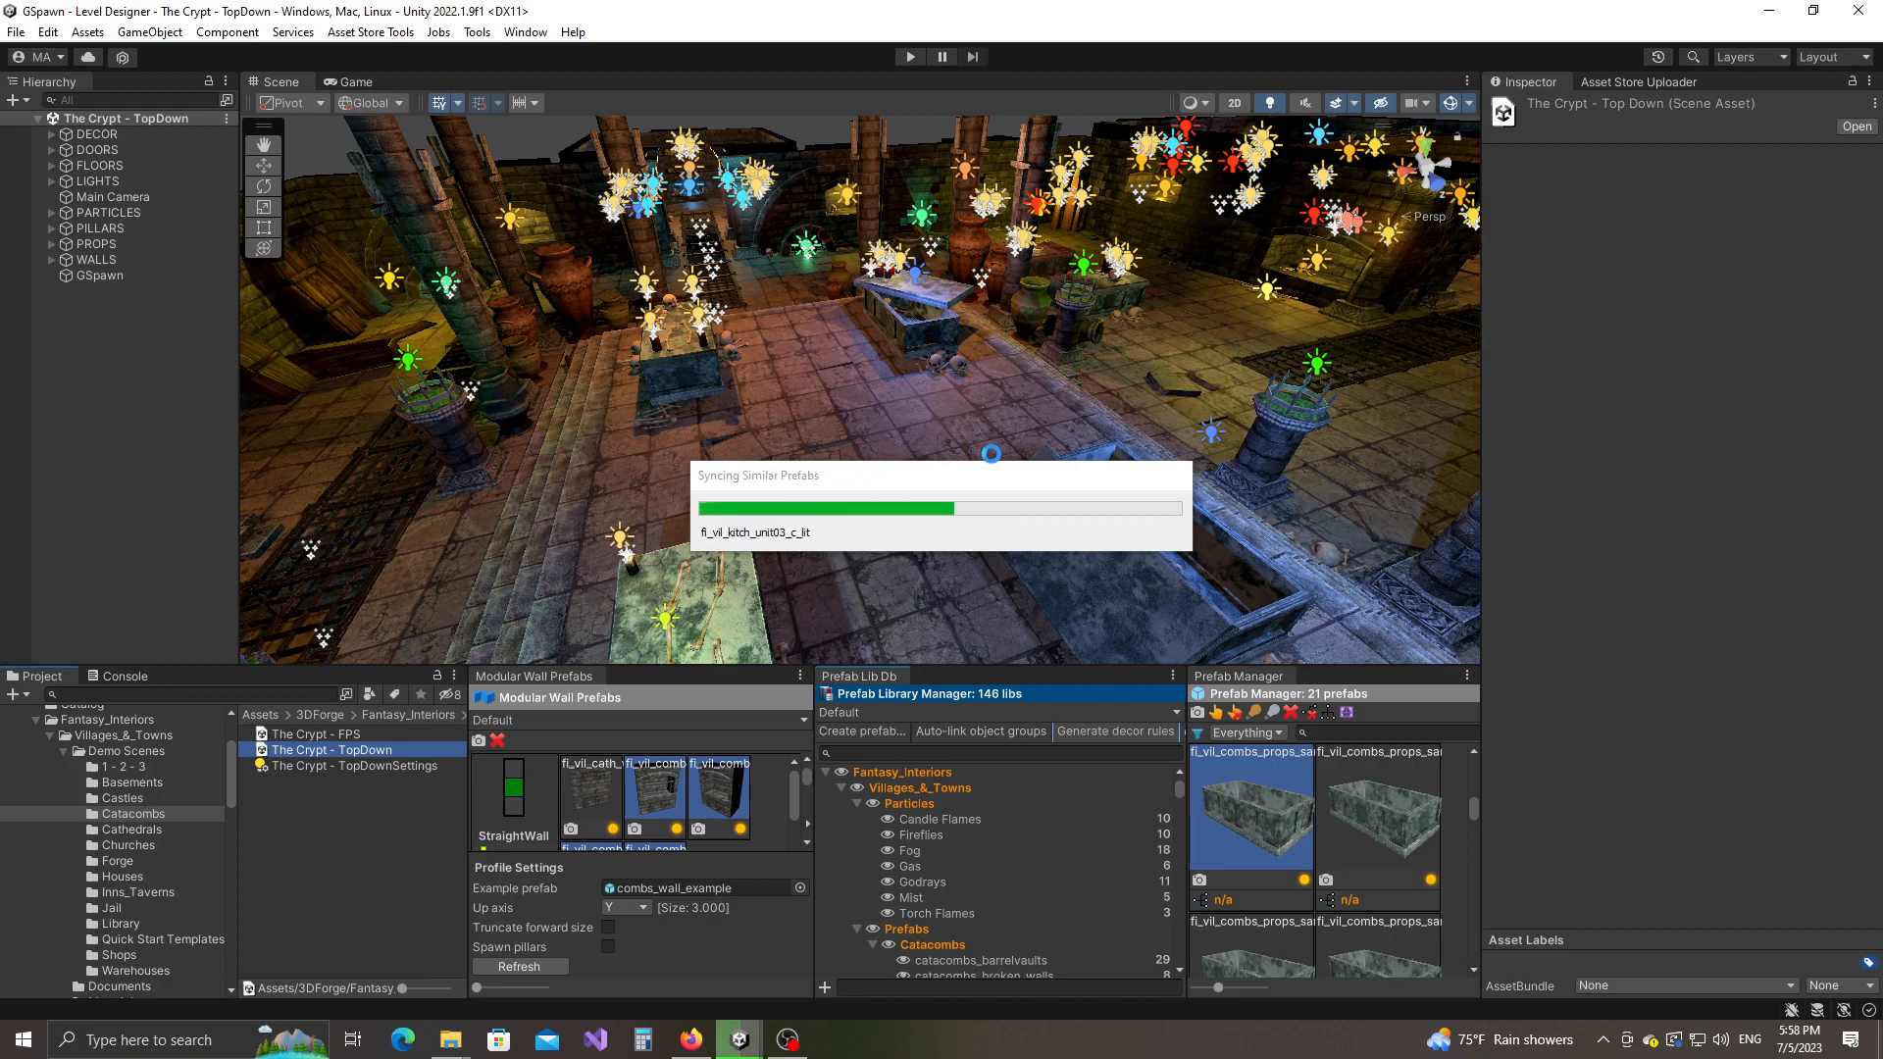
Step: Reopen the tutorial scene from the project's Scenes folder
{"action": "scroll", "coordinate": [43, 862], "scroll_direction": "up", "scroll_amount": 5}
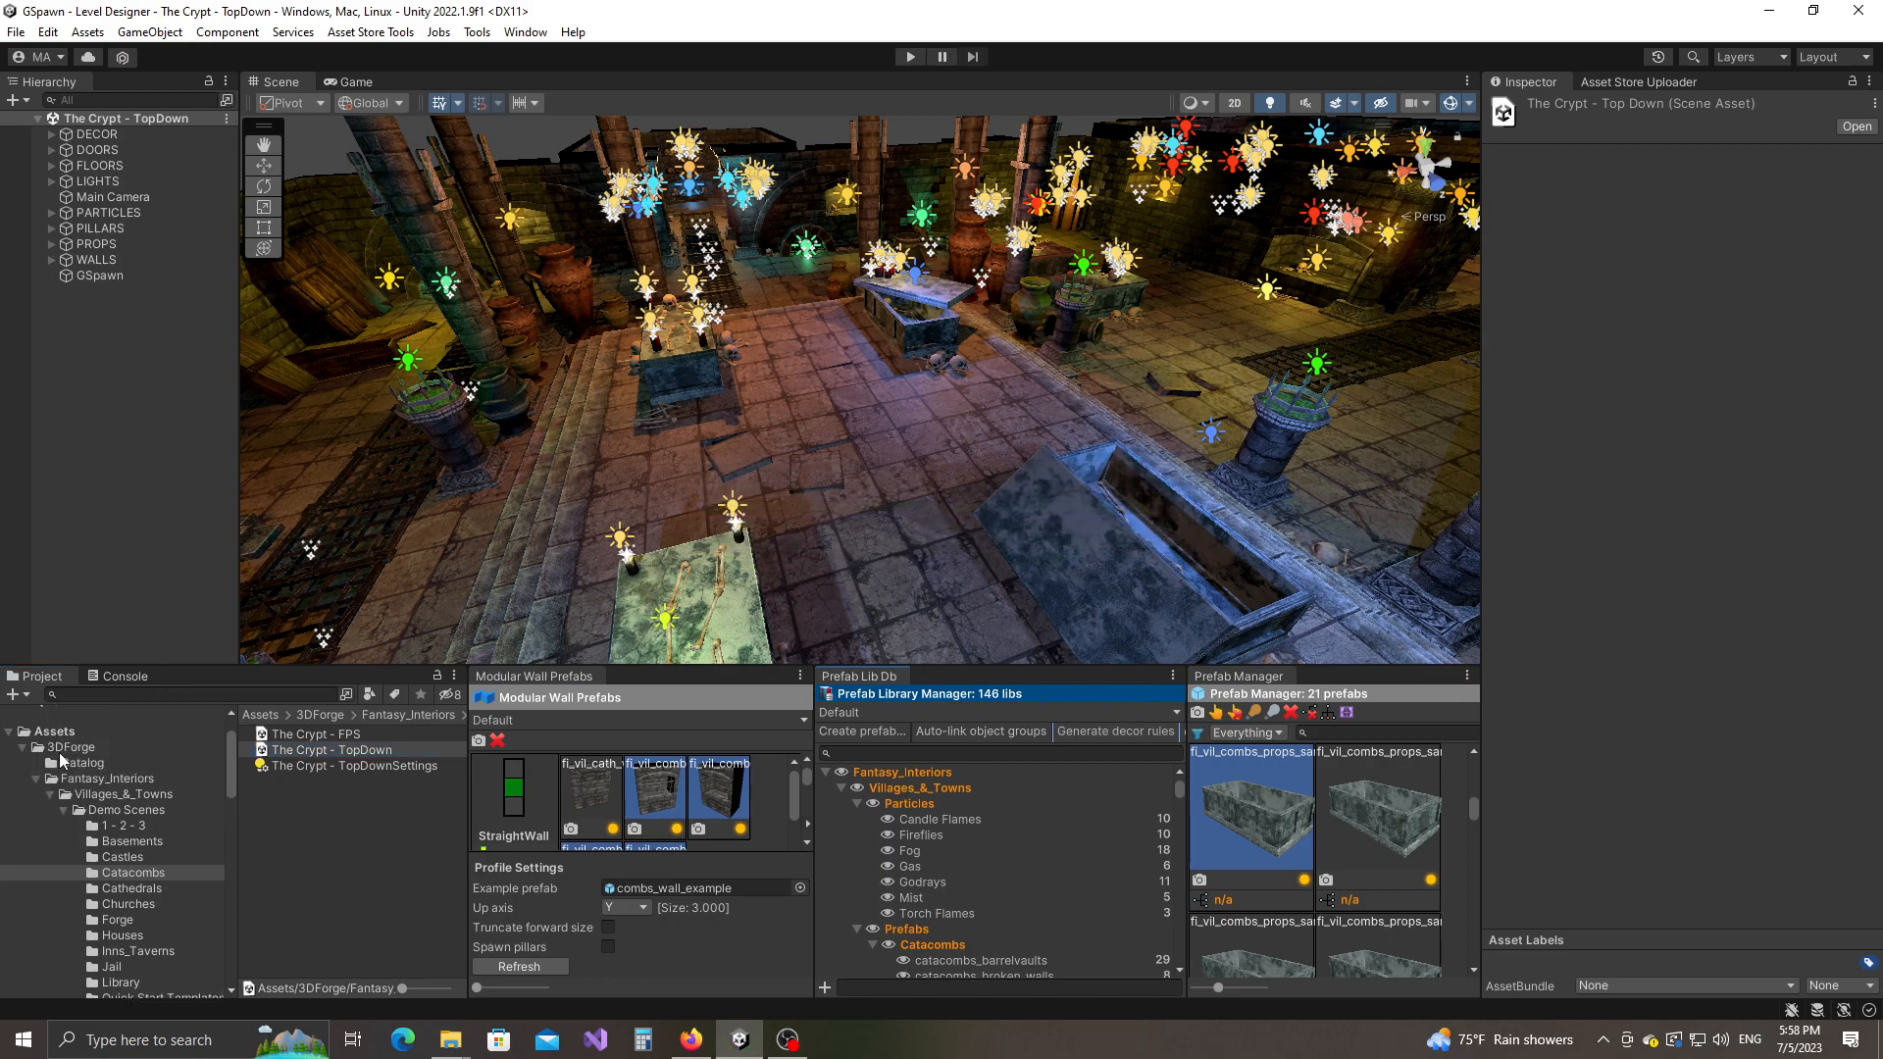
{"action": "left_click", "coordinate": [22, 806]}
{"action": "scroll", "coordinate": [95, 907], "scroll_direction": "down", "scroll_amount": 3}
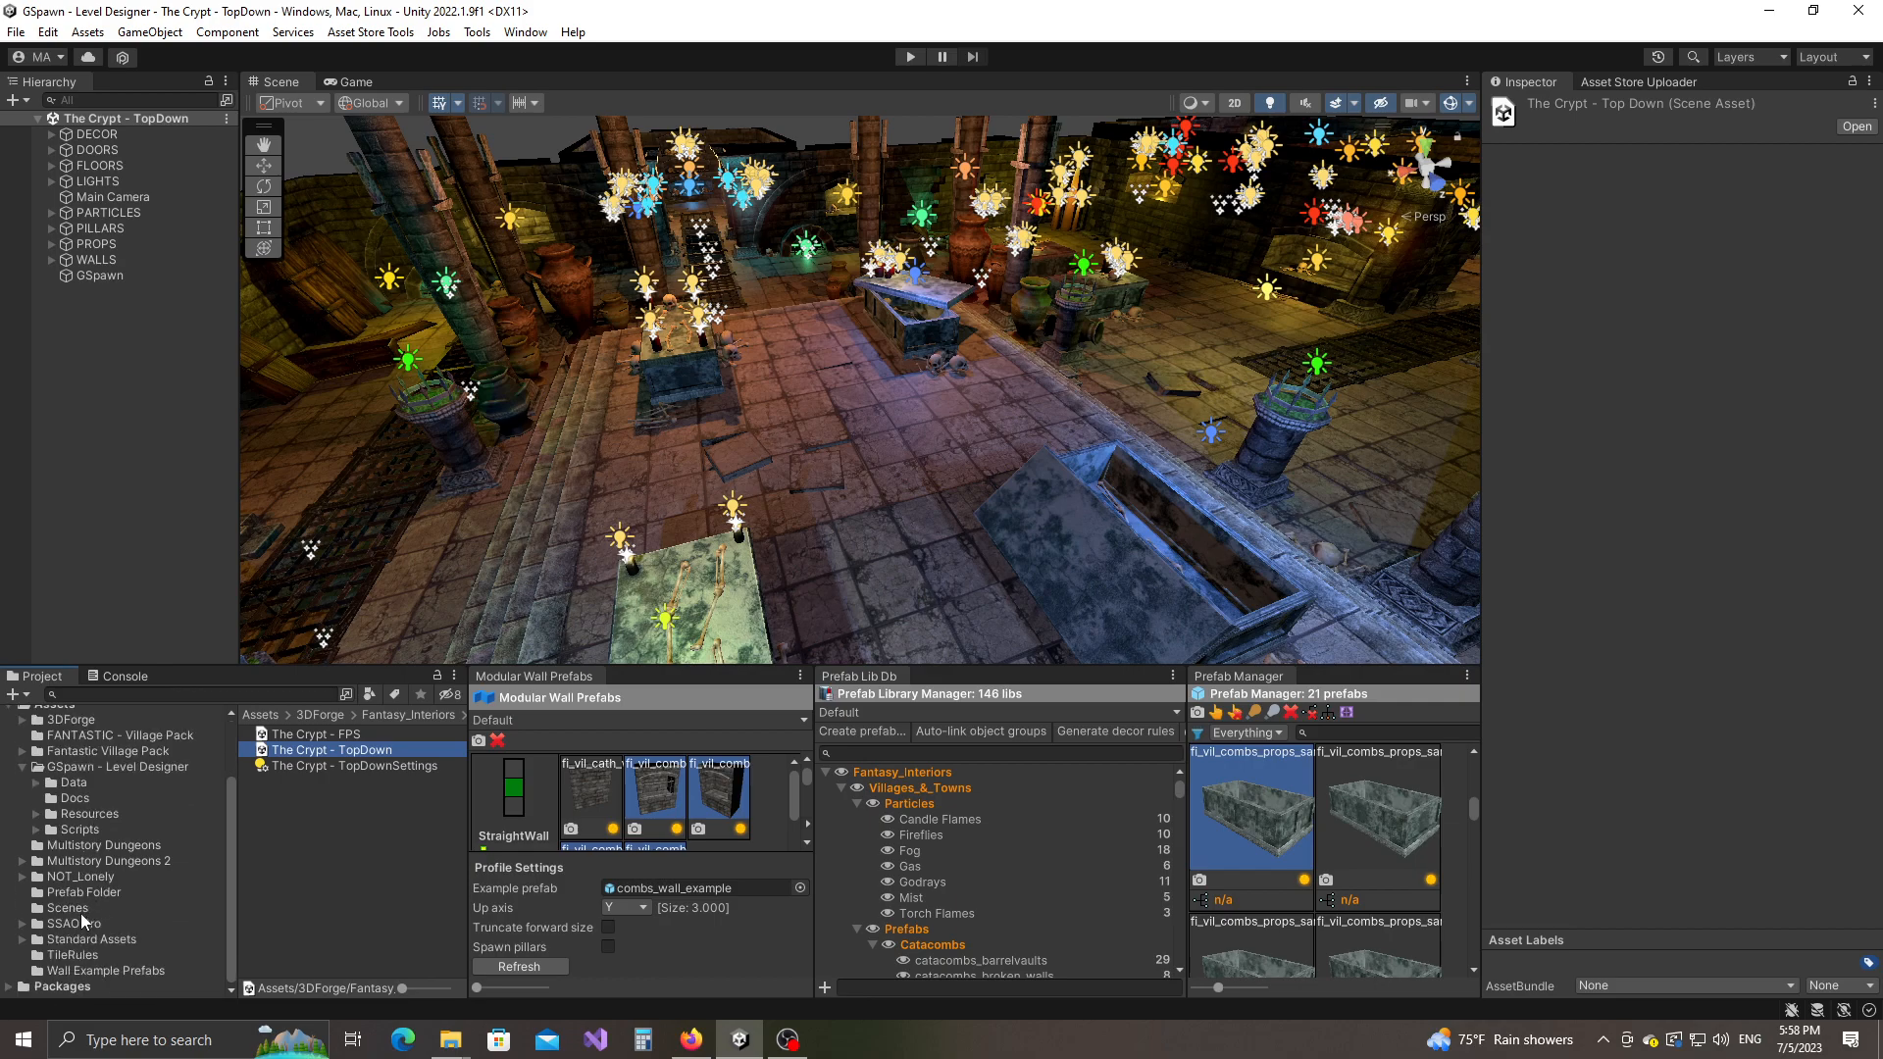
{"action": "left_click", "coordinate": [112, 904]}
{"action": "left_click", "coordinate": [308, 751]}
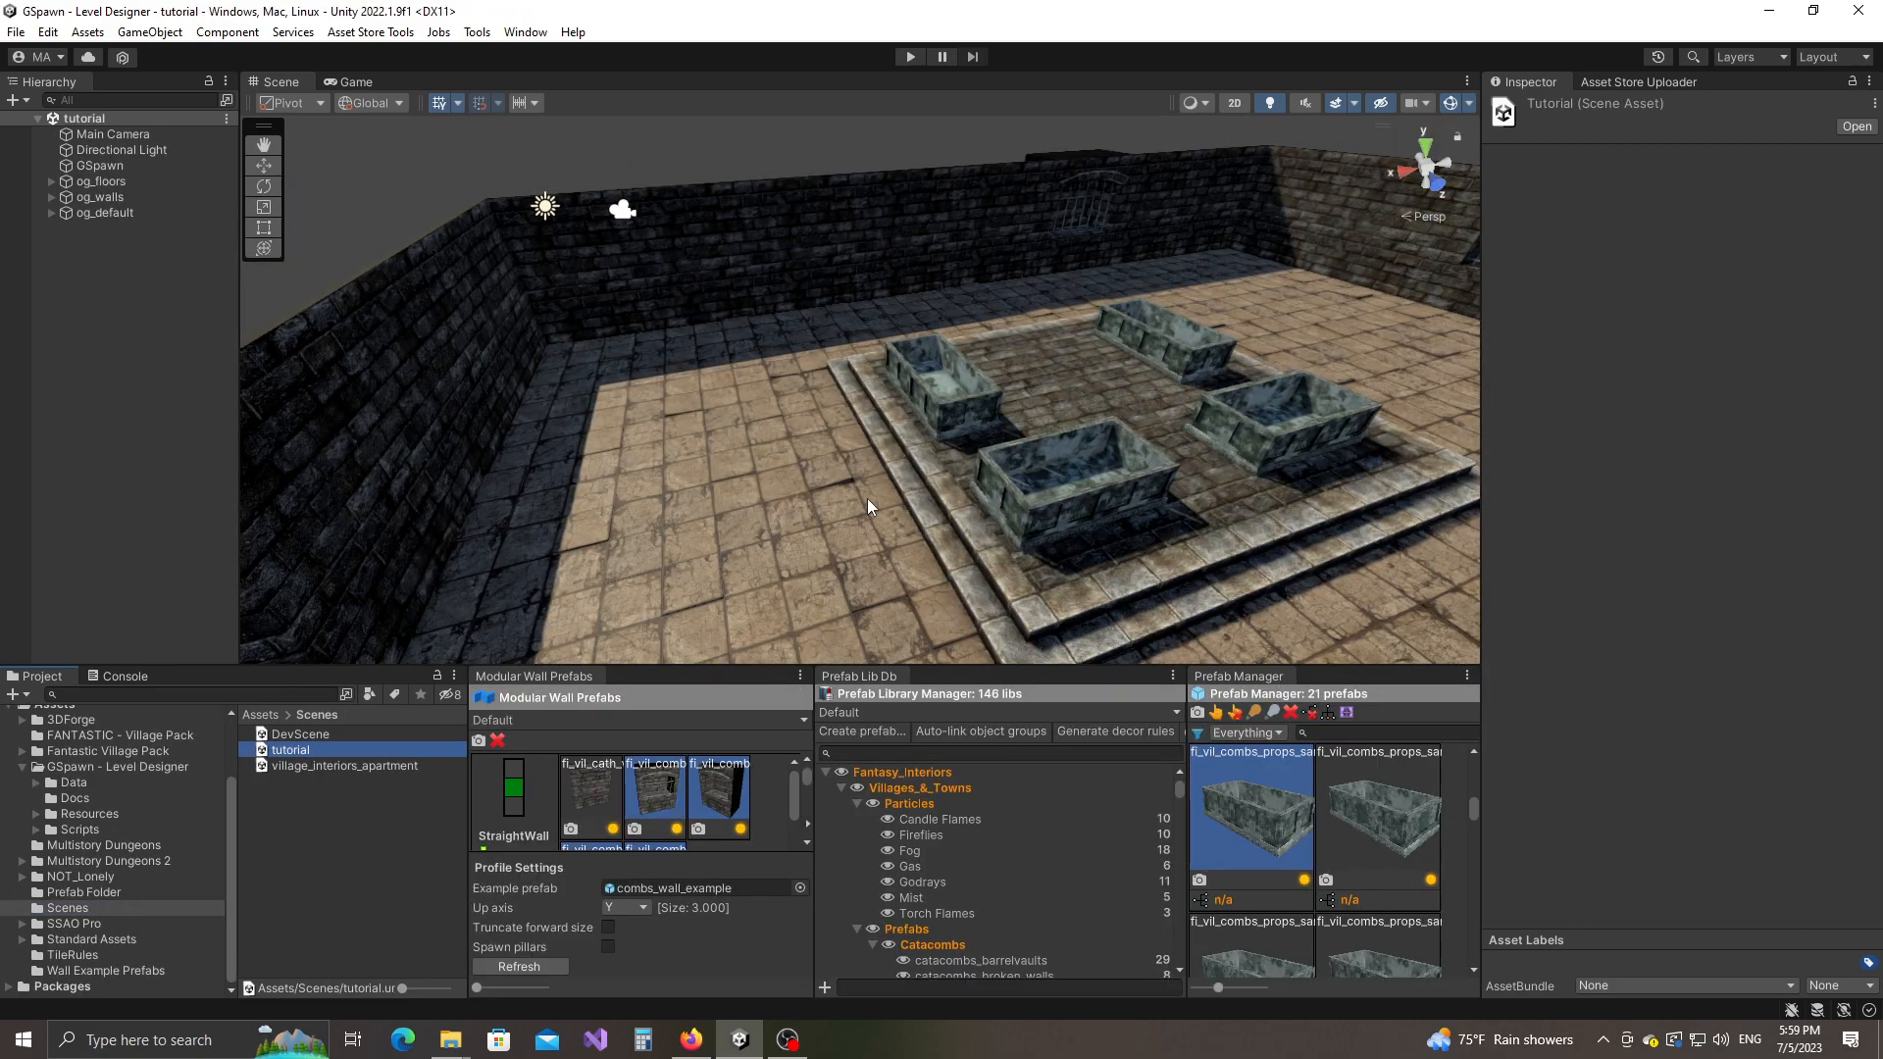
Step: Select the GSpawn object, switch it to spawning with Surface Snap and enable Apply decor rules
{"action": "right_click_drag", "start_coordinate": [867, 498], "coordinate": [965, 504]}
{"action": "key", "text": "w"}
{"action": "left_click", "coordinate": [964, 503]}
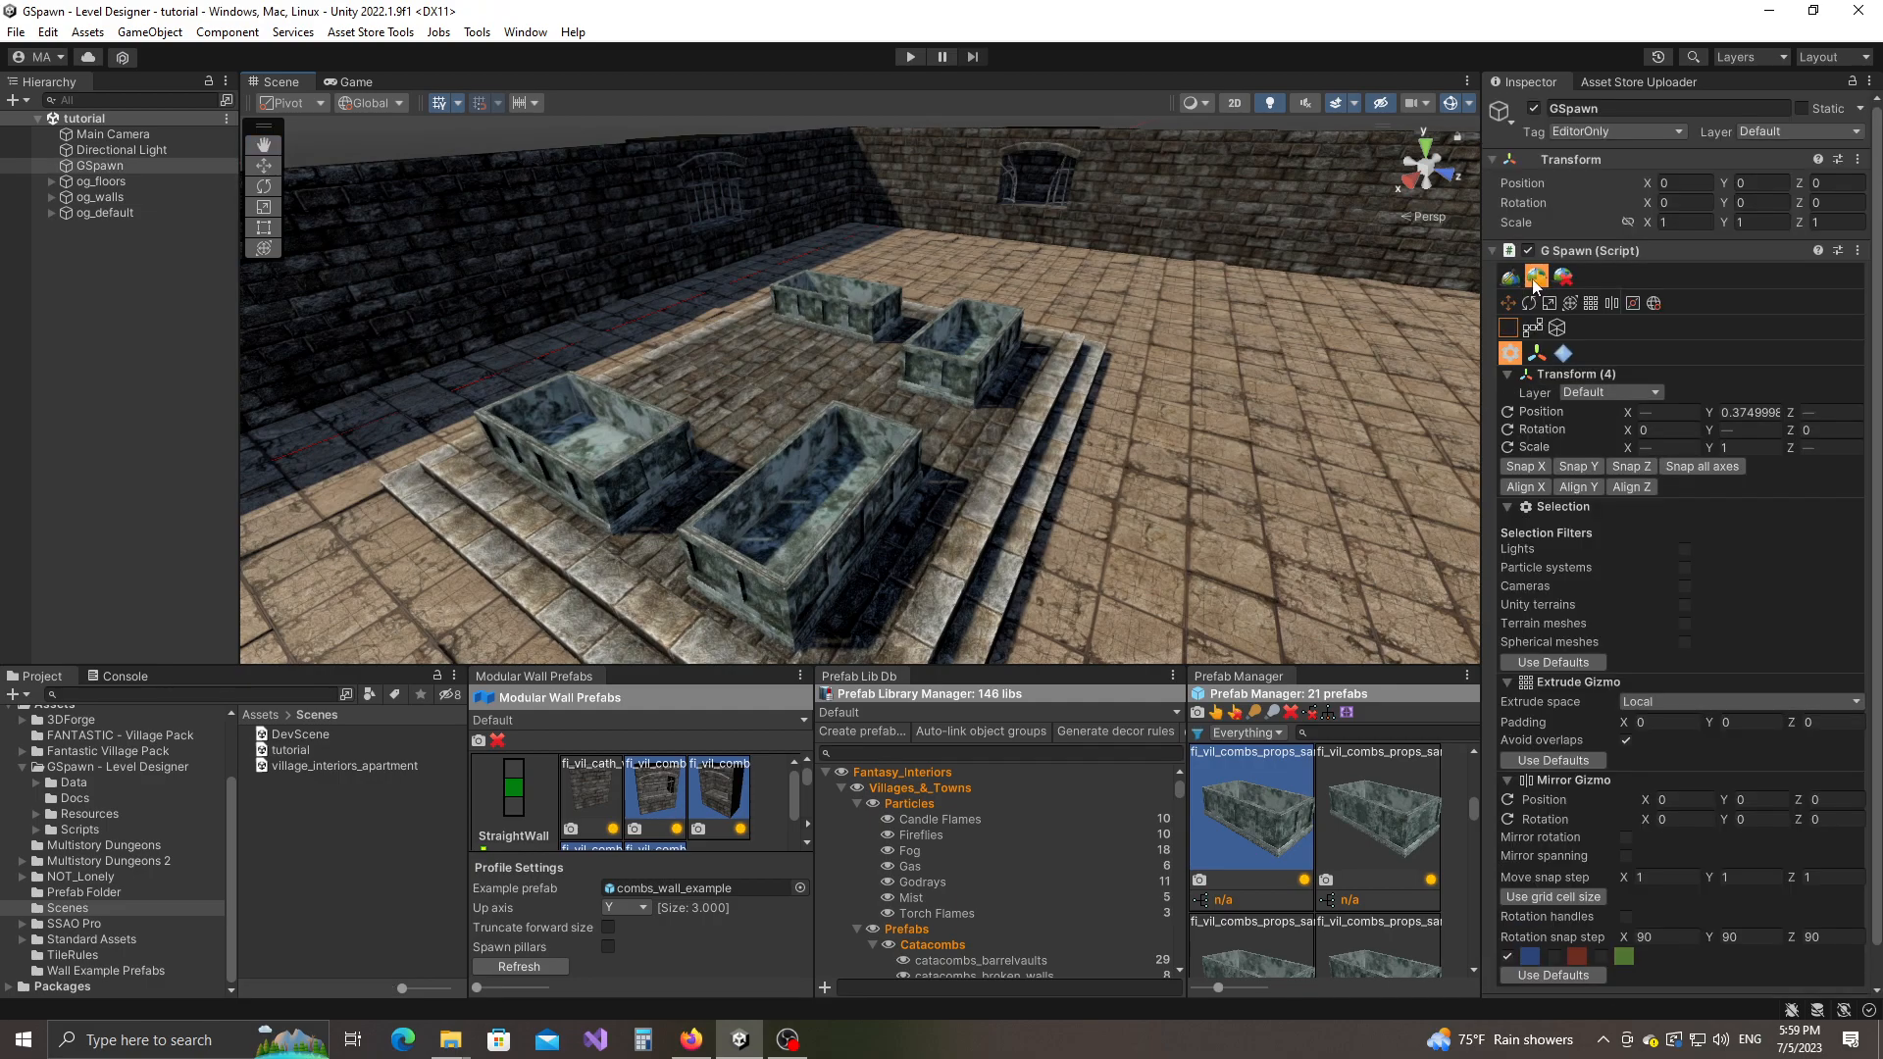
{"action": "left_click", "coordinate": [1510, 277]}
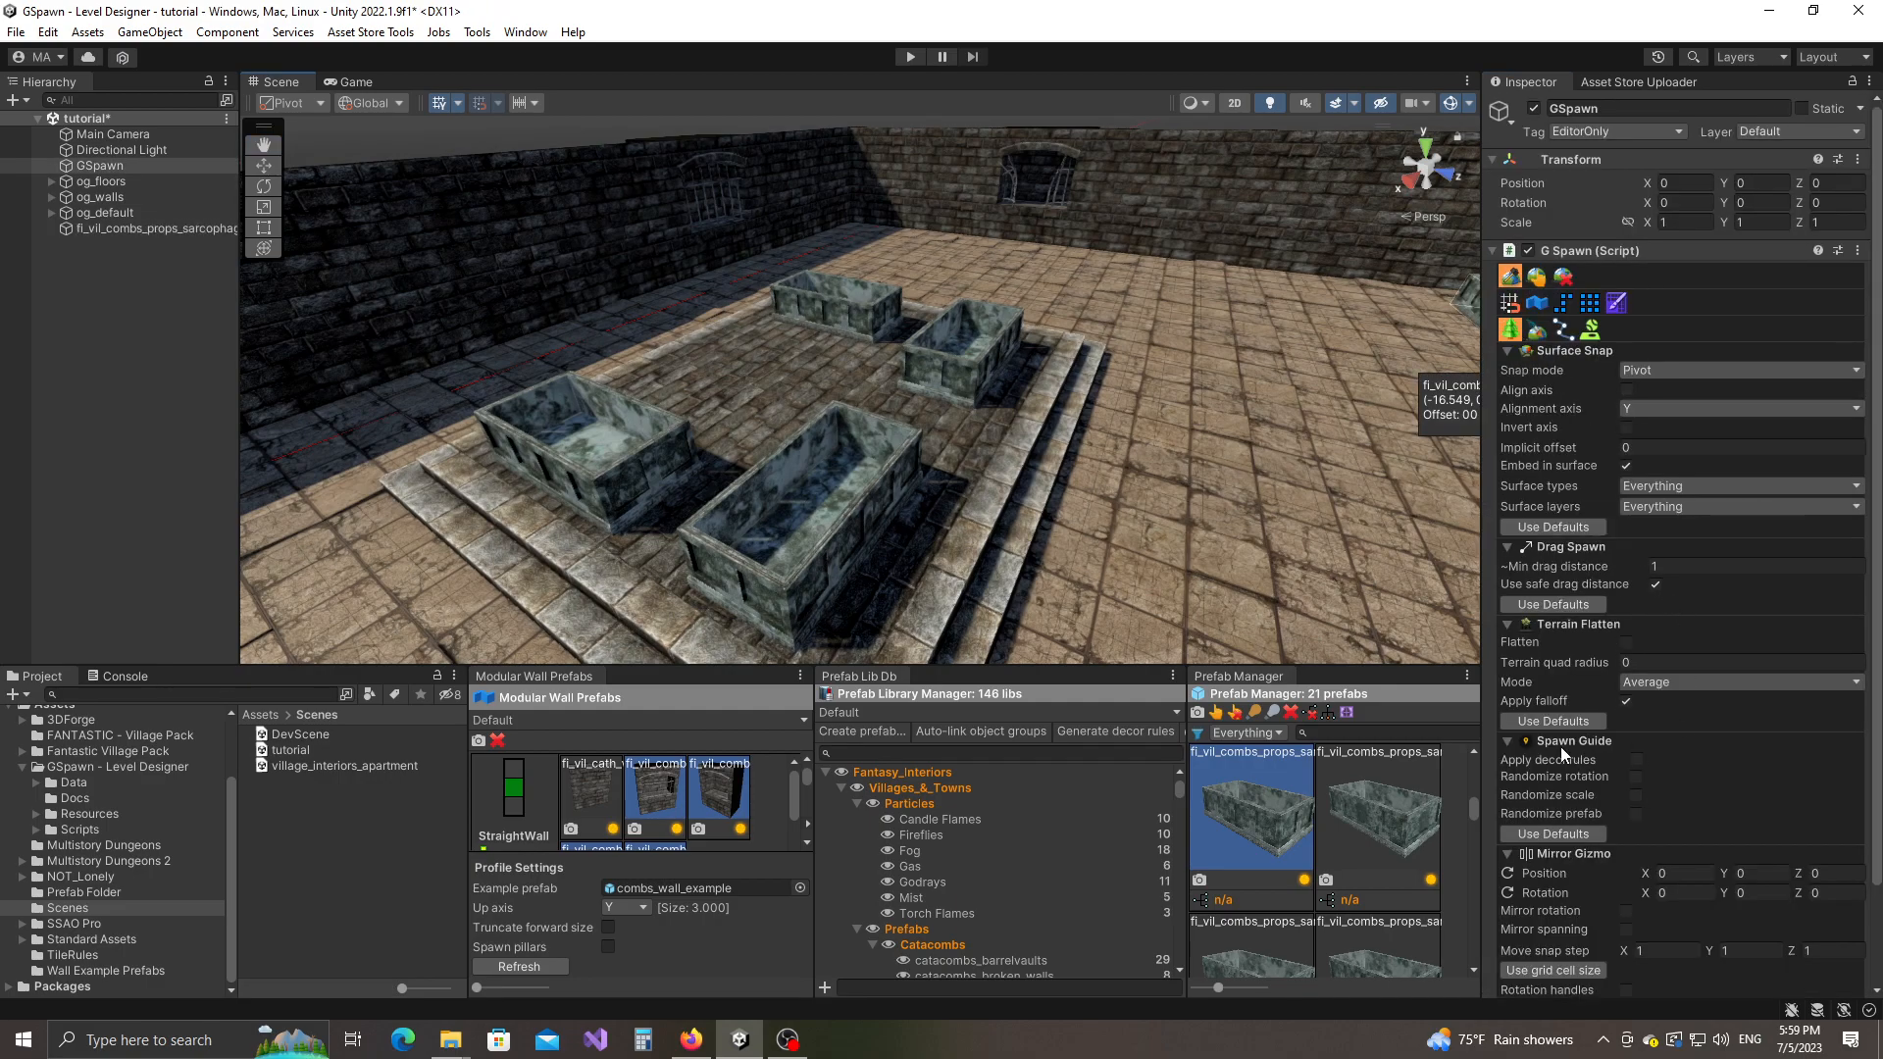
{"action": "left_click", "coordinate": [1634, 761]}
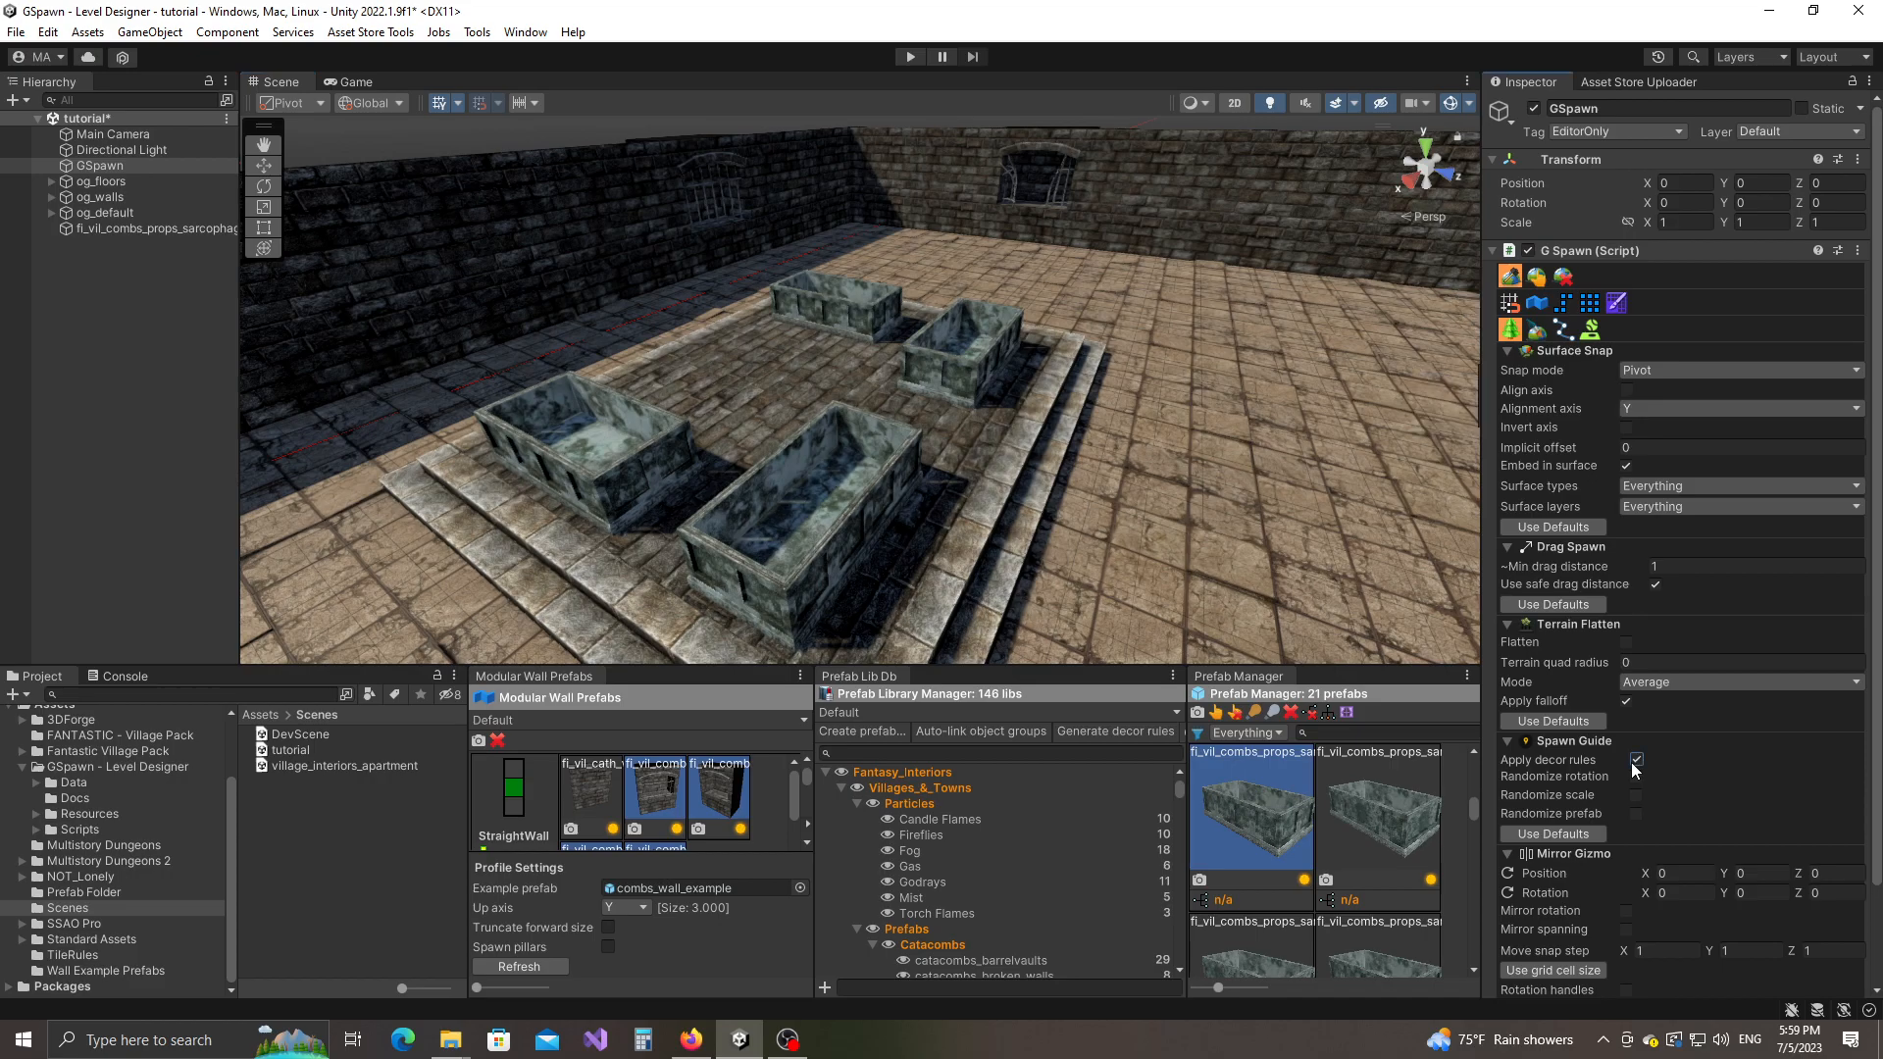
Step: Choose fi_vil_combs_props_sarcophagus_lid_big_01 and place lids on the first platform's two front sarcophagi, cycling decor rules for different poses
{"action": "scroll", "coordinate": [1378, 840], "scroll_direction": "down", "scroll_amount": 3}
{"action": "scroll", "coordinate": [1384, 863], "scroll_direction": "down", "scroll_amount": 2}
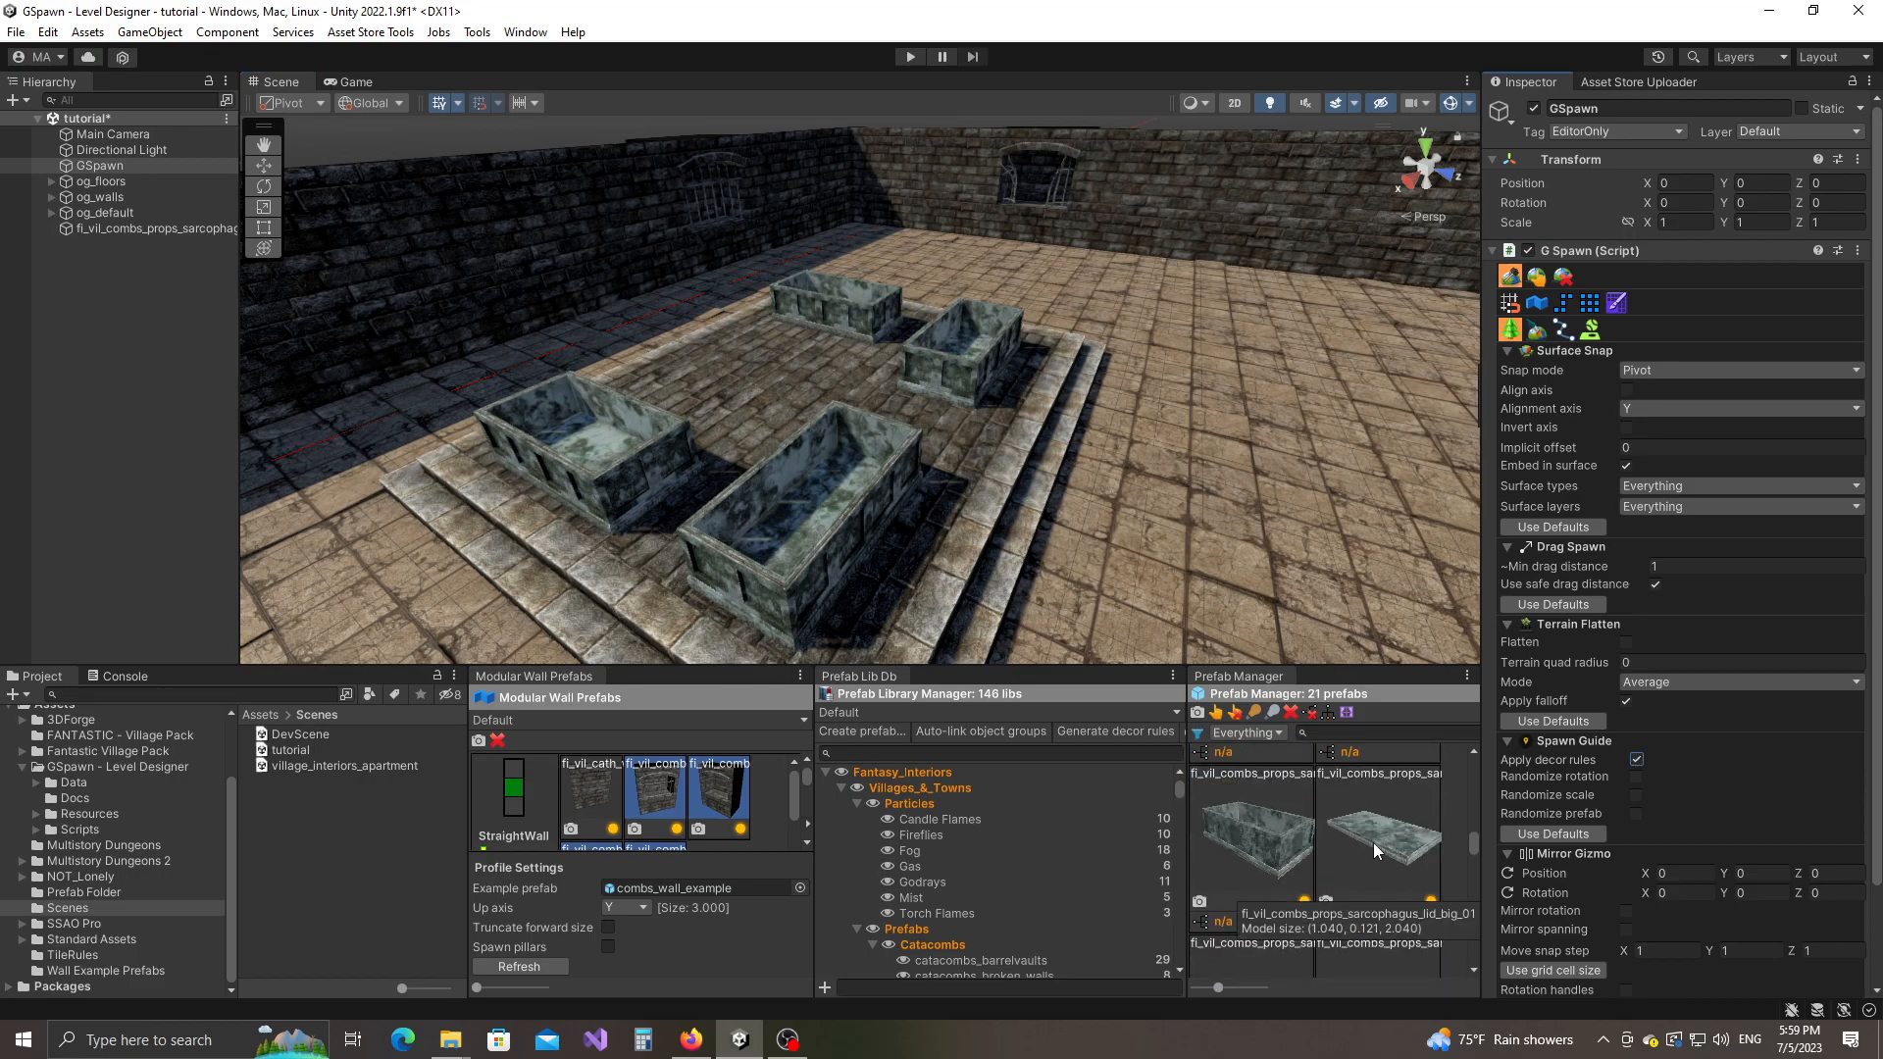
{"action": "left_click", "coordinate": [1375, 838]}
{"action": "left_click_drag", "start_coordinate": [689, 487], "coordinate": [1087, 454], "text": "alt"}
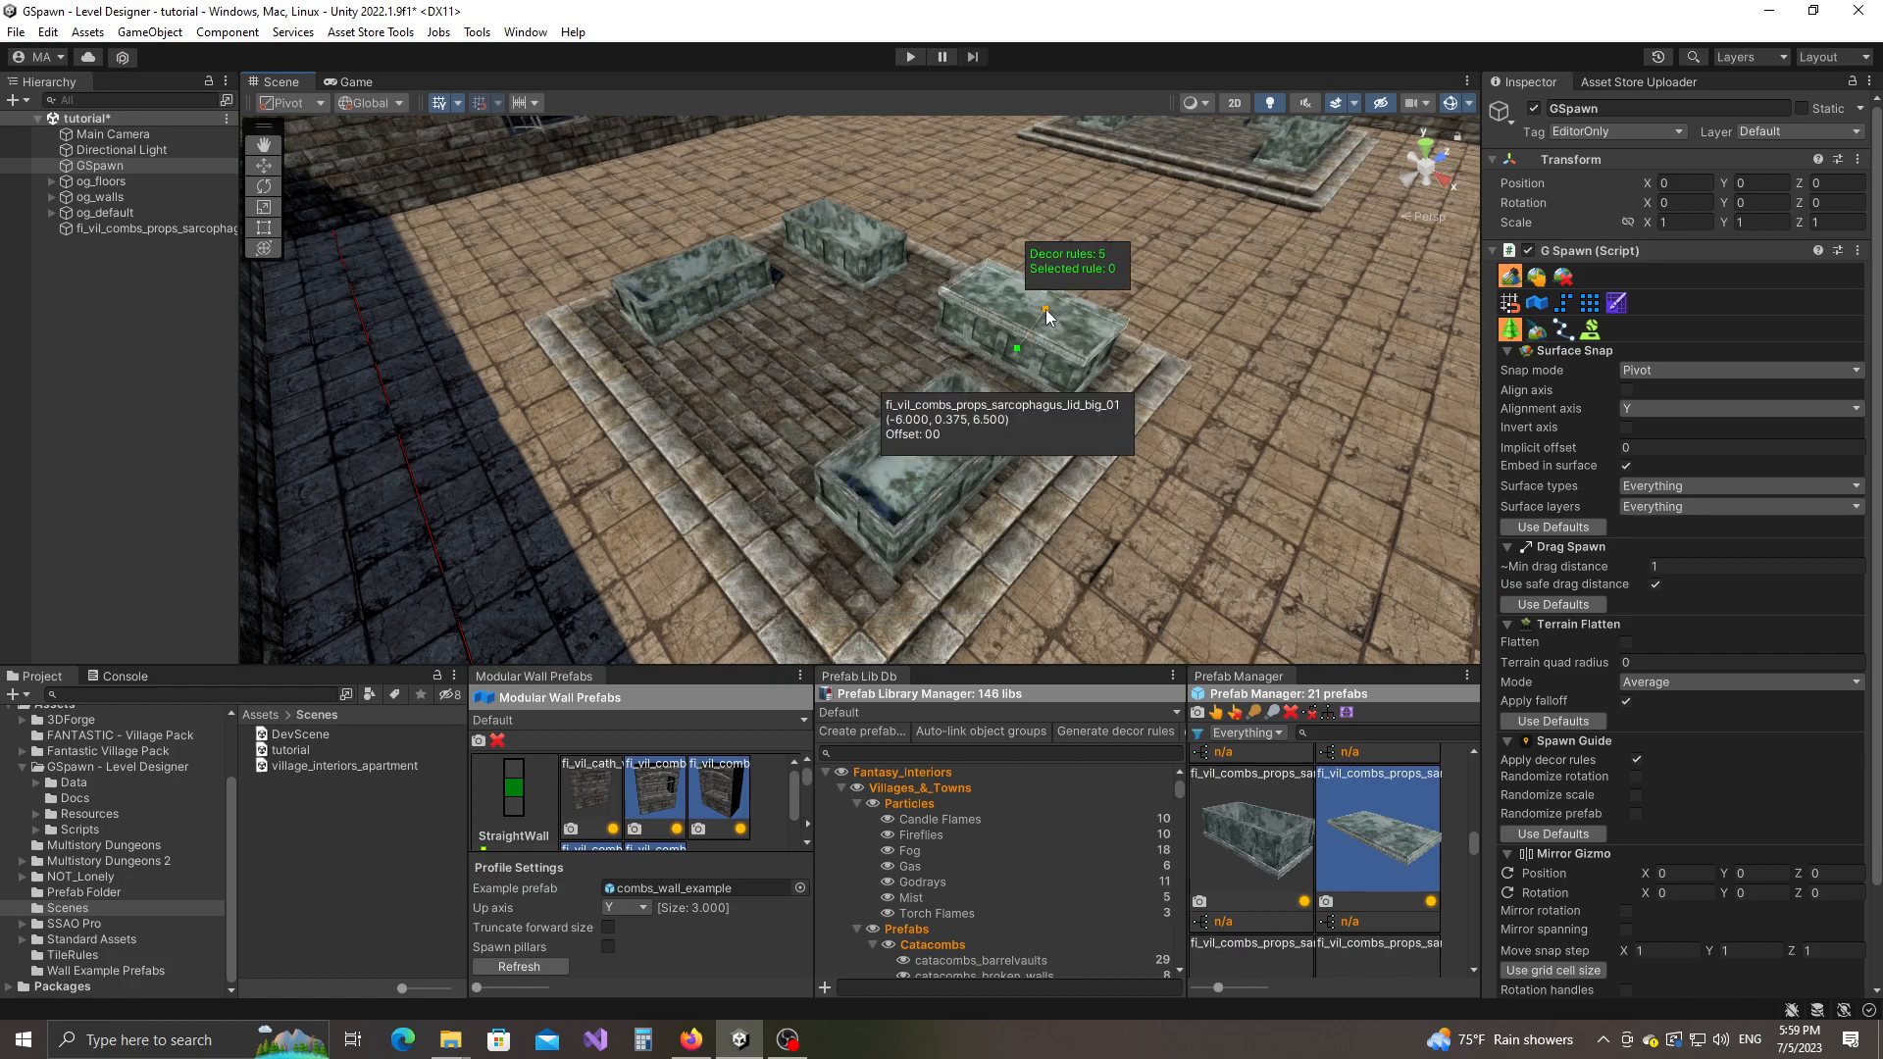
{"action": "scroll", "coordinate": [928, 463], "scroll_direction": "down", "scroll_amount": 1}
{"action": "left_click", "coordinate": [928, 463]}
{"action": "left_click_drag", "start_coordinate": [1118, 402], "coordinate": [874, 401], "text": "alt"}
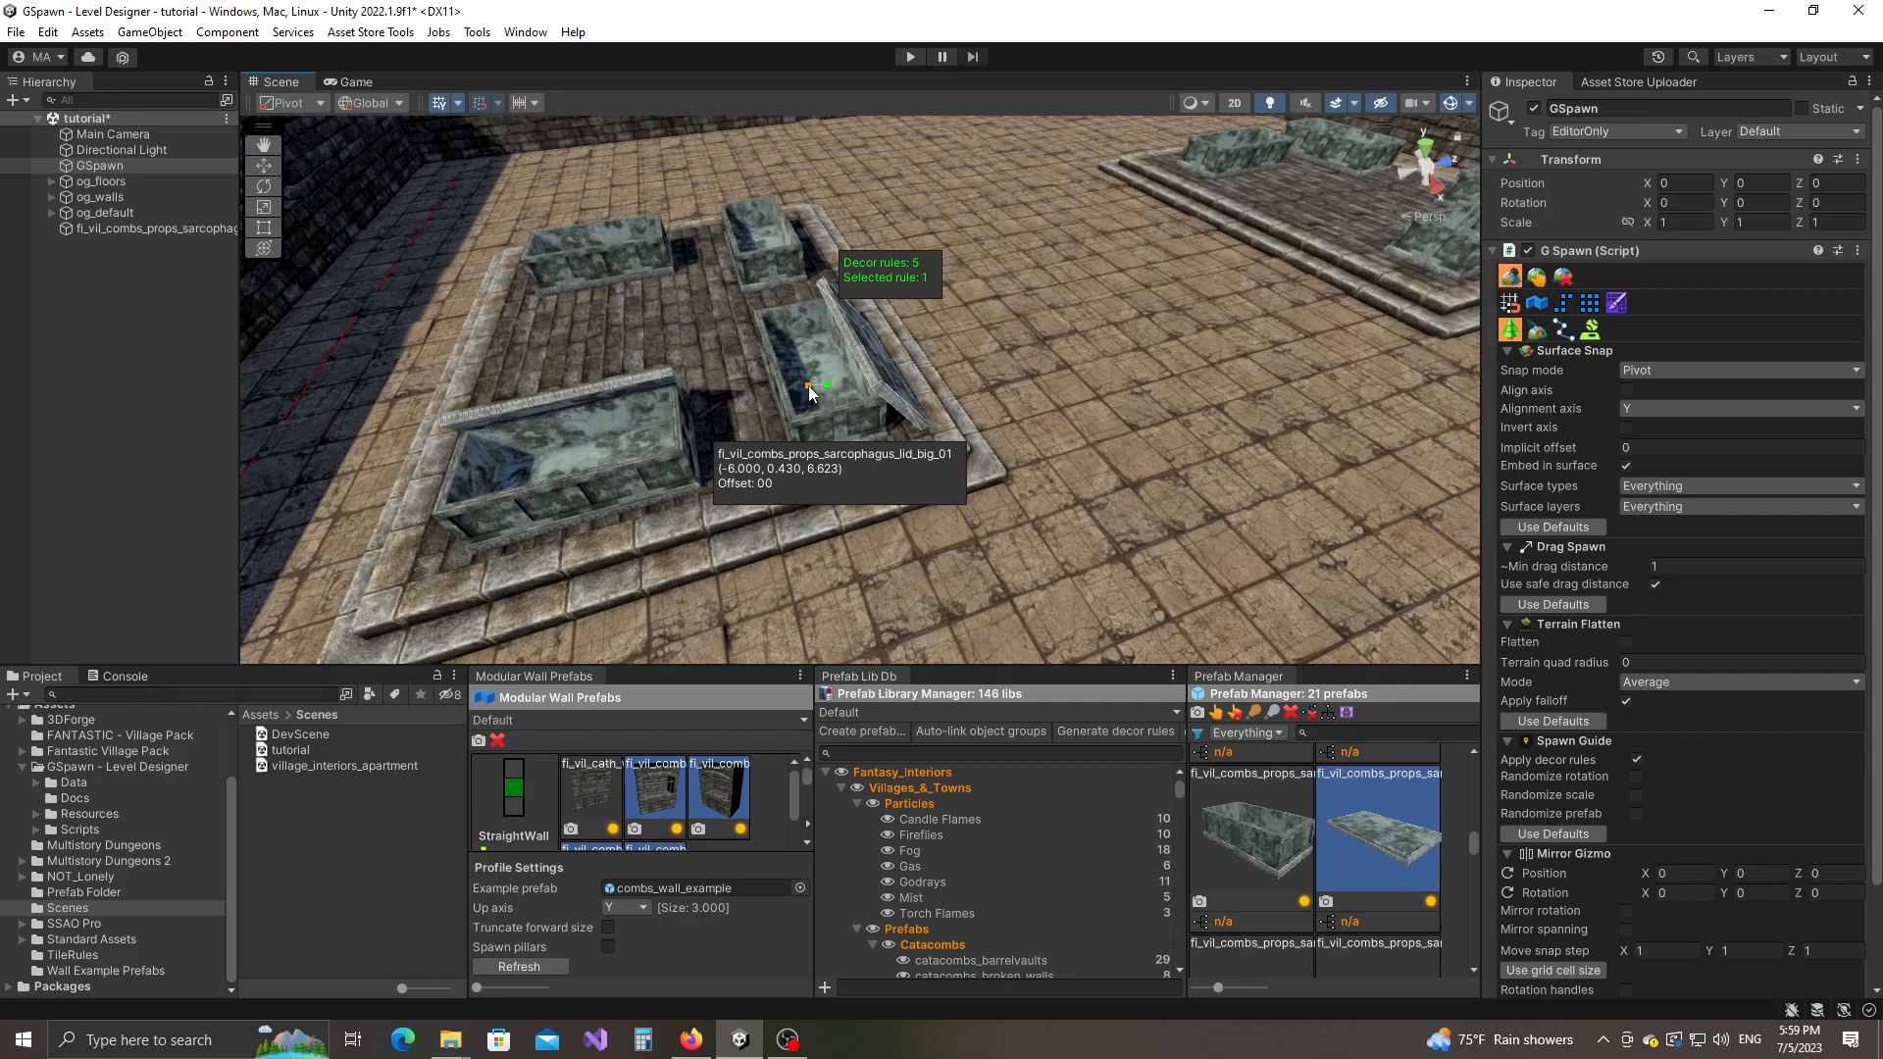
{"action": "scroll", "coordinate": [808, 385], "scroll_direction": "down", "scroll_amount": 2, "text": "alt"}
{"action": "left_click", "coordinate": [807, 385]}
Step: Add lids to the first platform's two rear sarcophagi, cycling the decor rules to vary their poses
{"action": "right_click_drag", "start_coordinate": [1152, 386], "coordinate": [772, 437]}
{"action": "key", "text": "d"}
{"action": "scroll", "coordinate": [744, 429], "scroll_direction": "down", "scroll_amount": 1, "text": "alt"}
{"action": "left_click", "coordinate": [745, 430]}
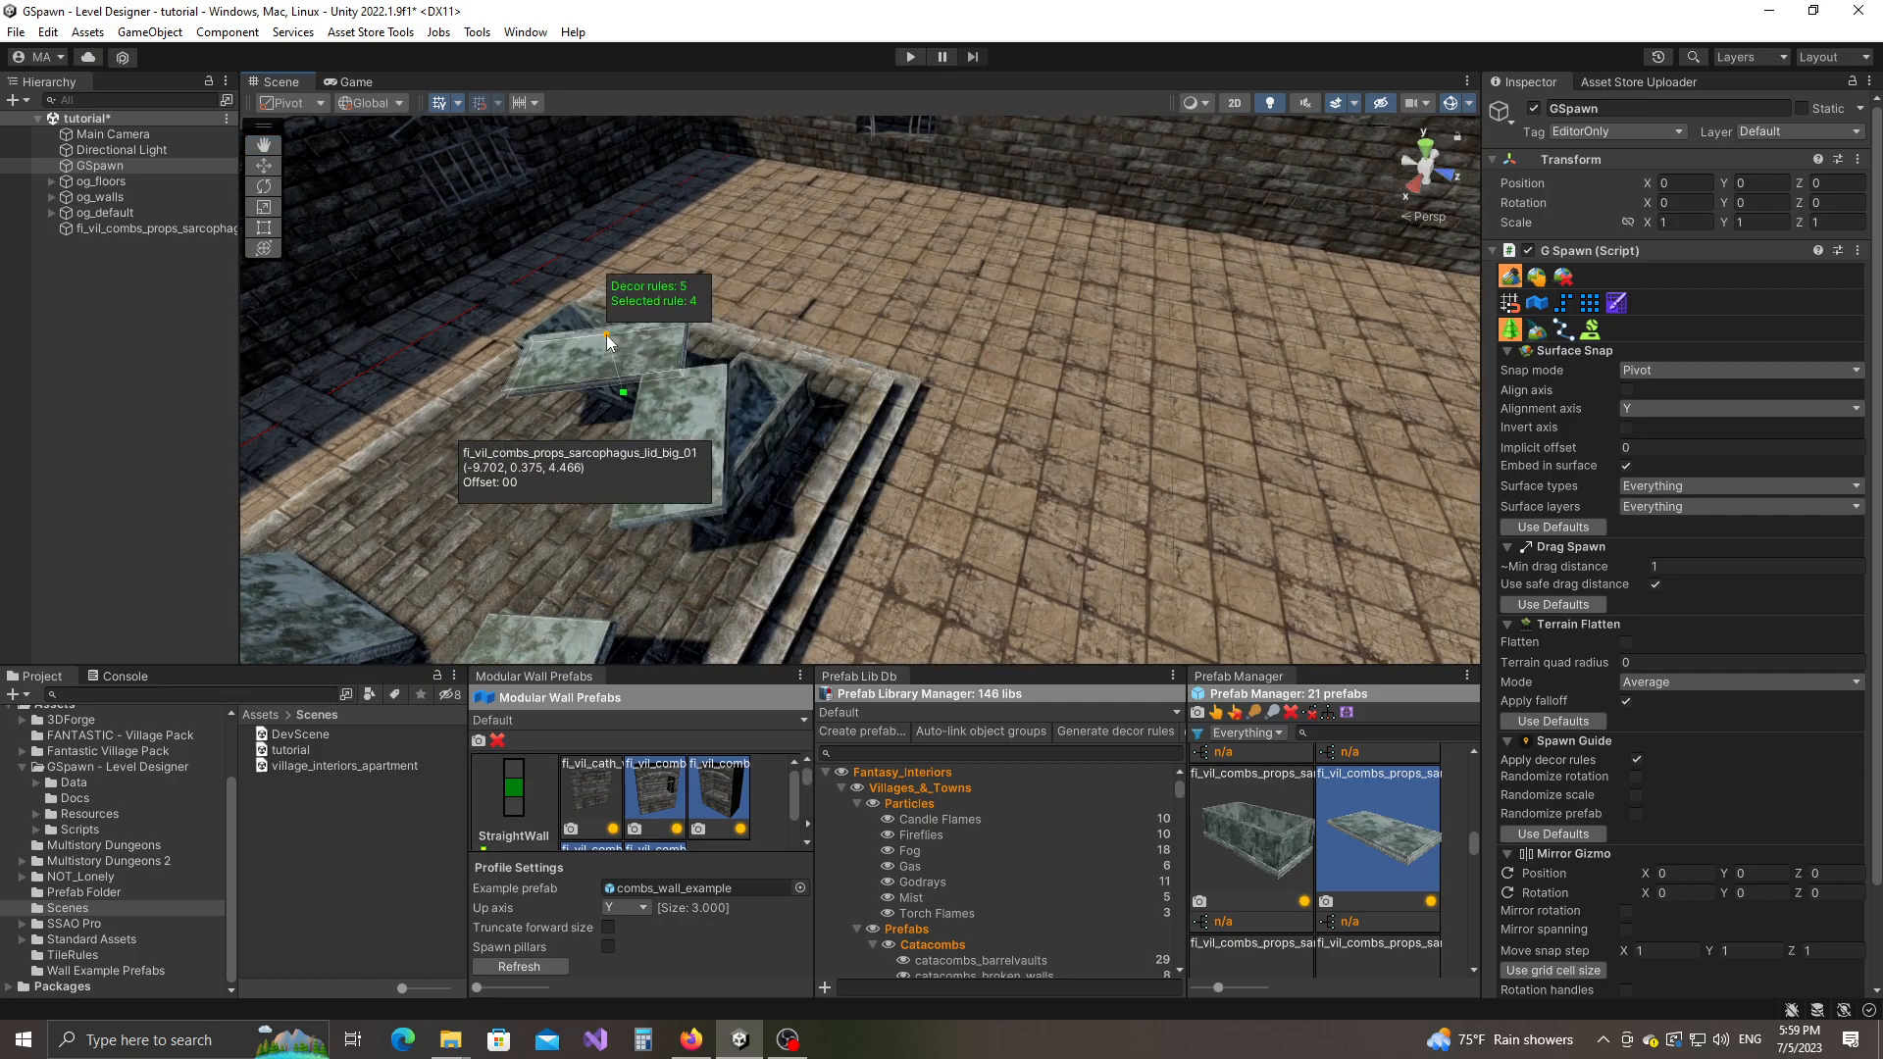
{"action": "scroll", "coordinate": [606, 333], "scroll_direction": "down", "scroll_amount": 1, "text": "alt"}
Step: Add a lid to each of the four sarcophagi on the opposite platform, switching decor rules between placements
{"action": "right_click_drag", "start_coordinate": [606, 335], "coordinate": [952, 391]}
{"action": "left_click", "coordinate": [1067, 361]}
{"action": "key", "text": "w"}
{"action": "scroll", "coordinate": [878, 360], "scroll_direction": "down", "scroll_amount": 1, "text": "alt"}
{"action": "left_click", "coordinate": [878, 361]}
{"action": "scroll", "coordinate": [1023, 312], "scroll_direction": "down", "scroll_amount": 1, "text": "alt"}
{"action": "left_click", "coordinate": [1023, 312]}
{"action": "right_click_drag", "start_coordinate": [1024, 311], "coordinate": [738, 442]}
{"action": "left_click", "coordinate": [1067, 345]}
{"action": "key", "text": "s"}
{"action": "key", "text": "w"}
{"action": "key", "text": "a"}
{"action": "key", "text": "d"}
{"action": "key", "text": "s"}
{"action": "key", "text": "a"}
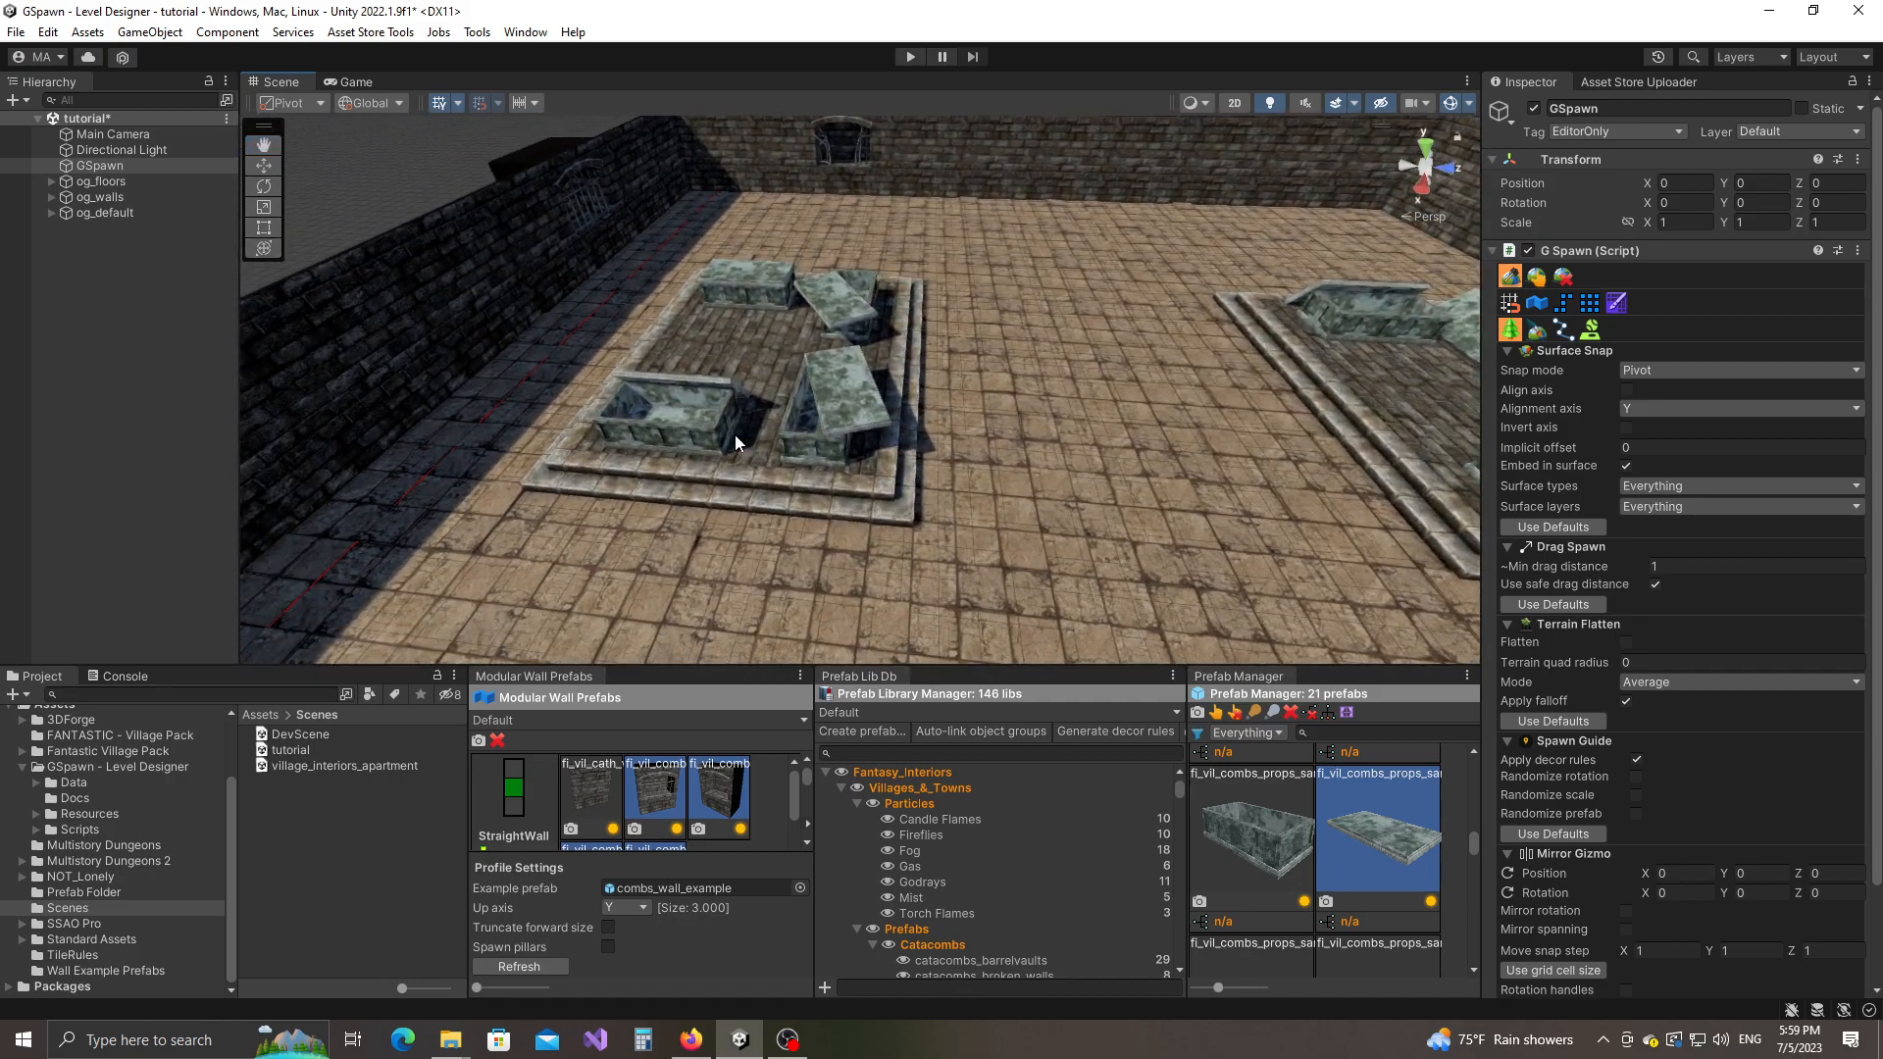
Step: Filter the prefab library by "bon", show the bones prefabs and choose fi_vil_combs_props_bone_coffin
{"action": "left_click", "coordinate": [849, 753]}
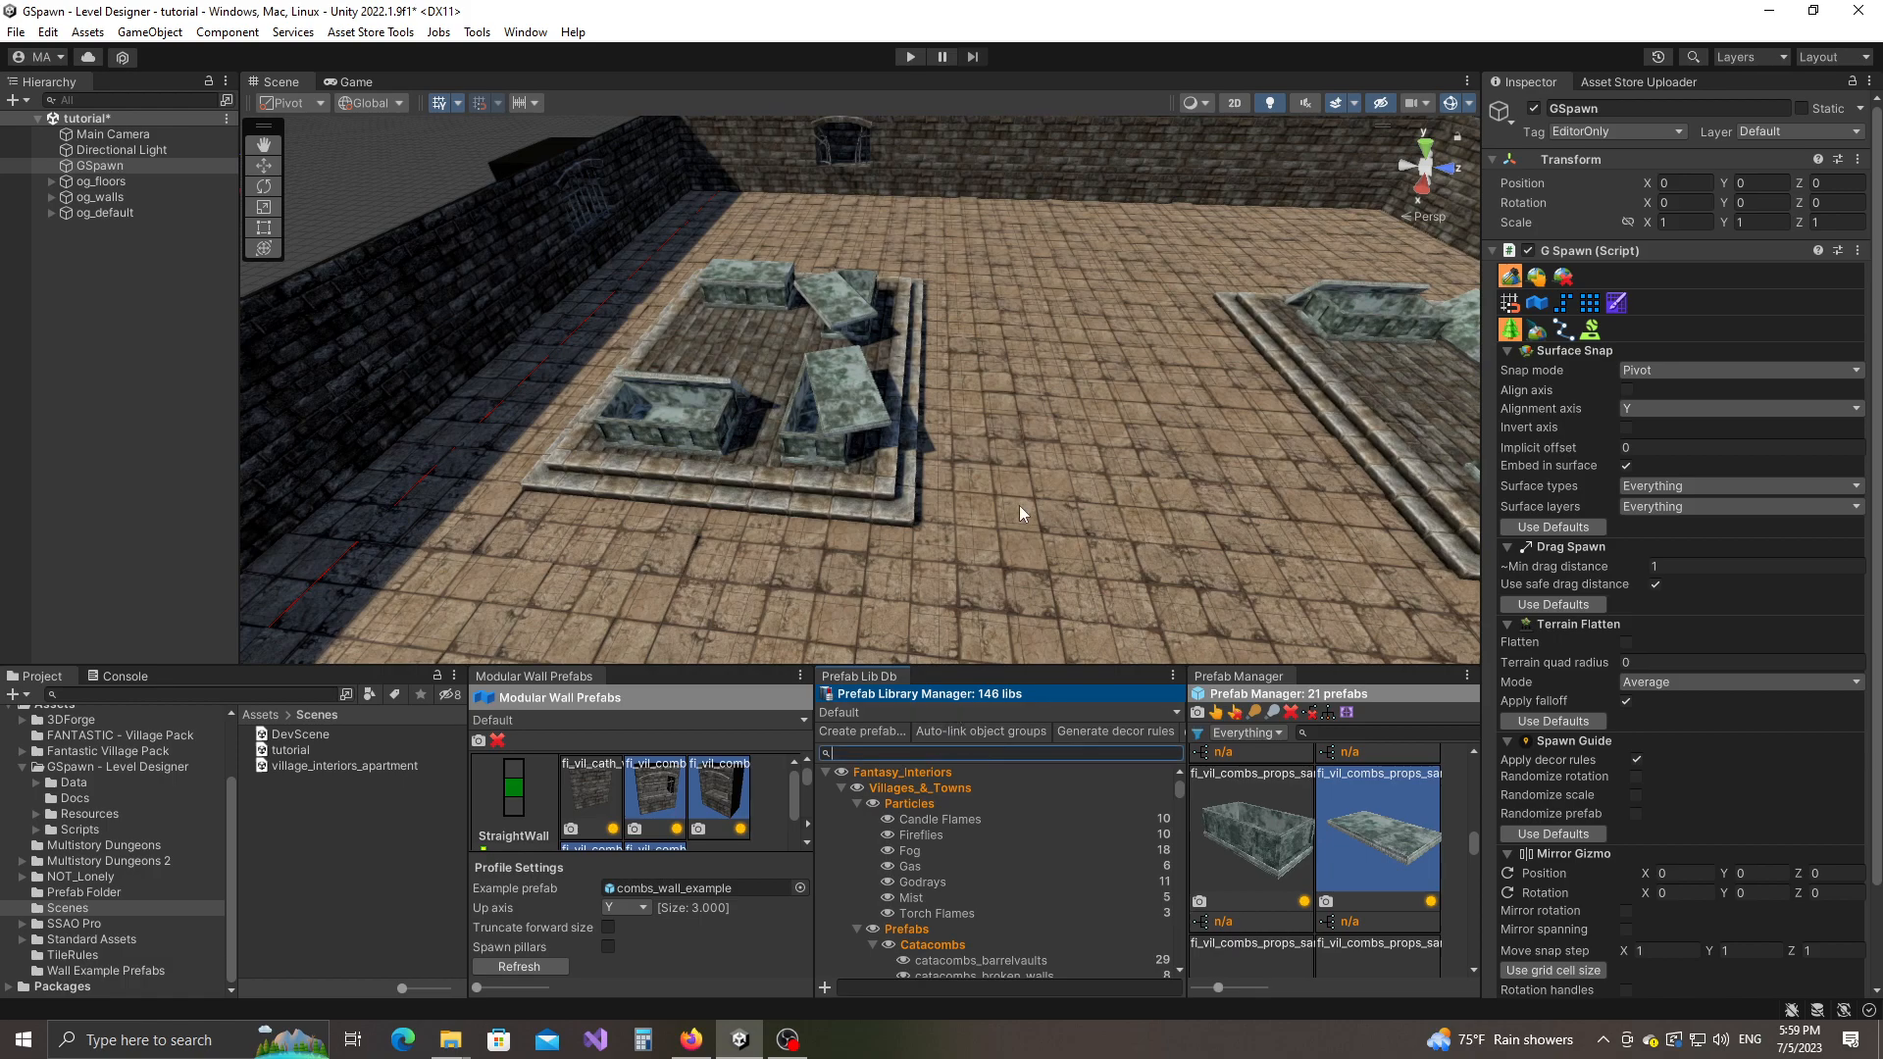
{"action": "type", "text": "bon"}
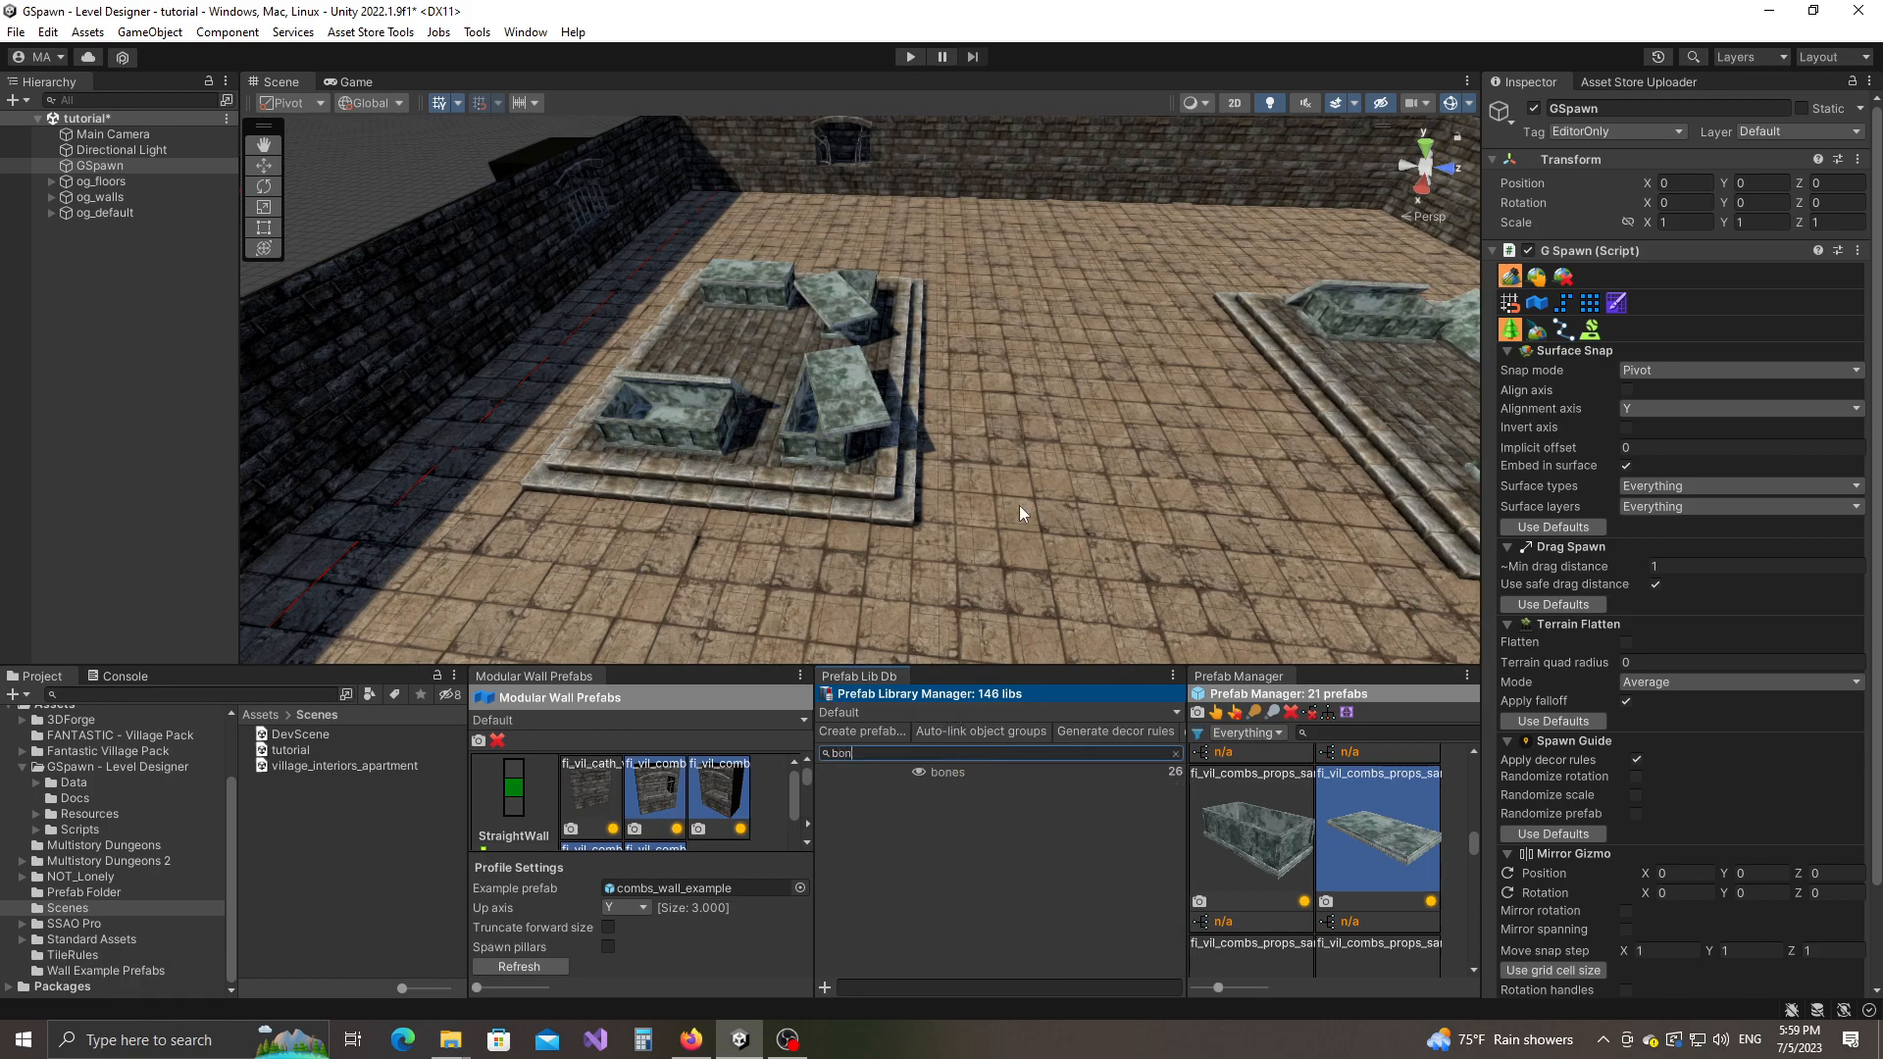
{"action": "left_click", "coordinate": [956, 774]}
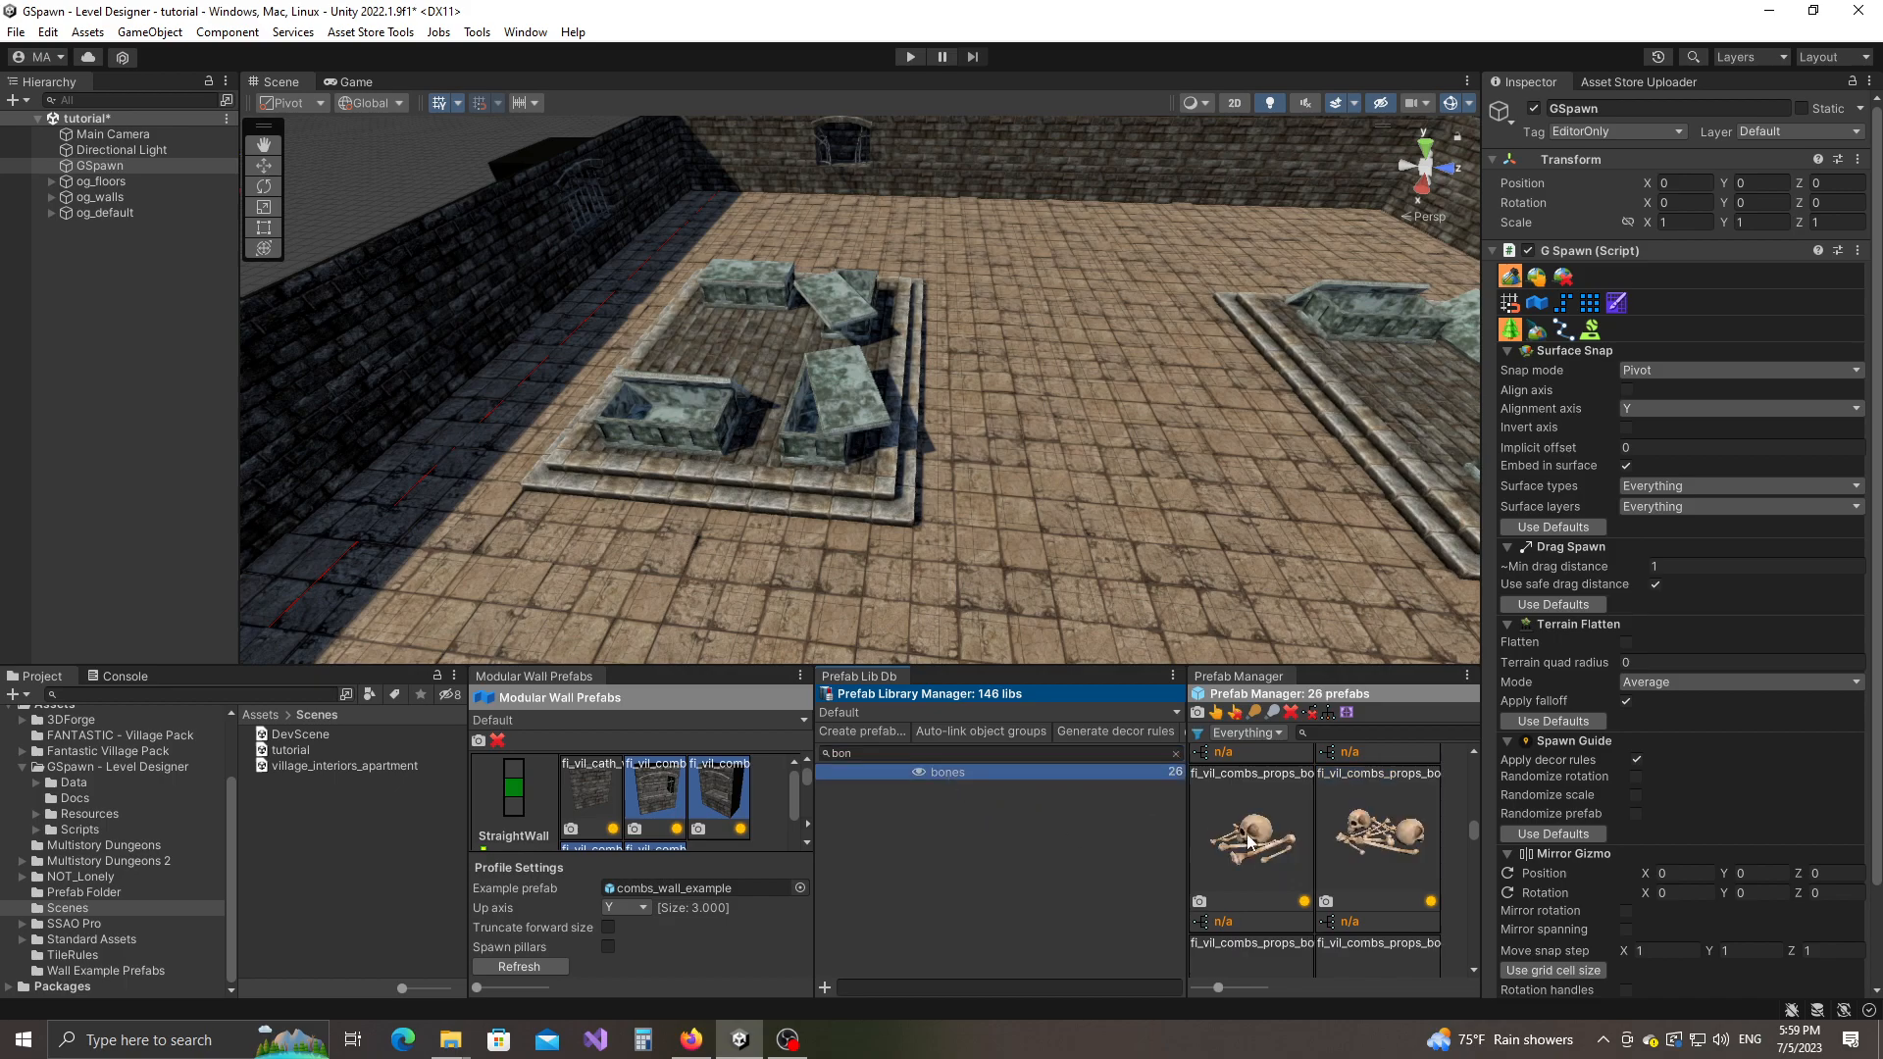
{"action": "left_click_drag", "start_coordinate": [1187, 838], "coordinate": [1069, 838]}
{"action": "left_click_drag", "start_coordinate": [1473, 856], "coordinate": [1467, 897]}
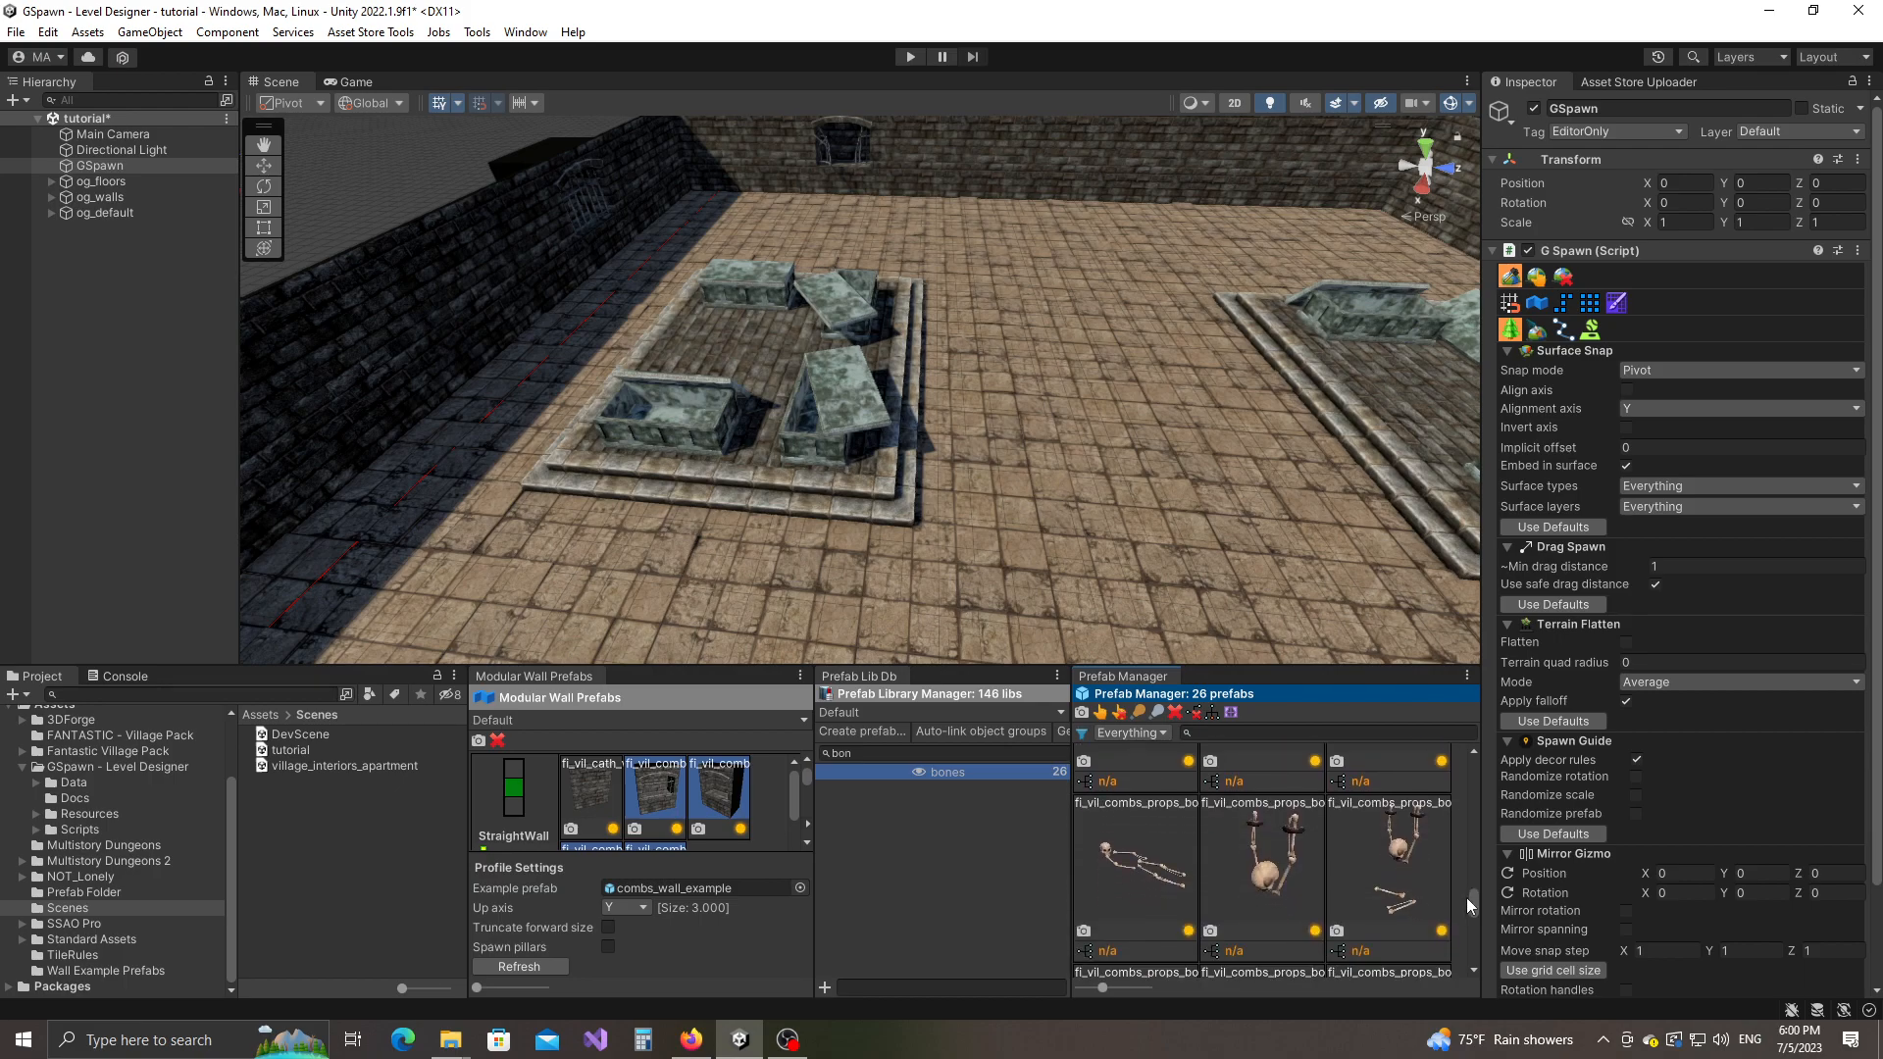
{"action": "left_click", "coordinate": [1128, 861]}
Step: Place the skeleton inside the open front sarcophagus on the first platform using decor rule 0
{"action": "right_click_drag", "start_coordinate": [1226, 442], "coordinate": [1039, 461]}
{"action": "key", "text": "w"}
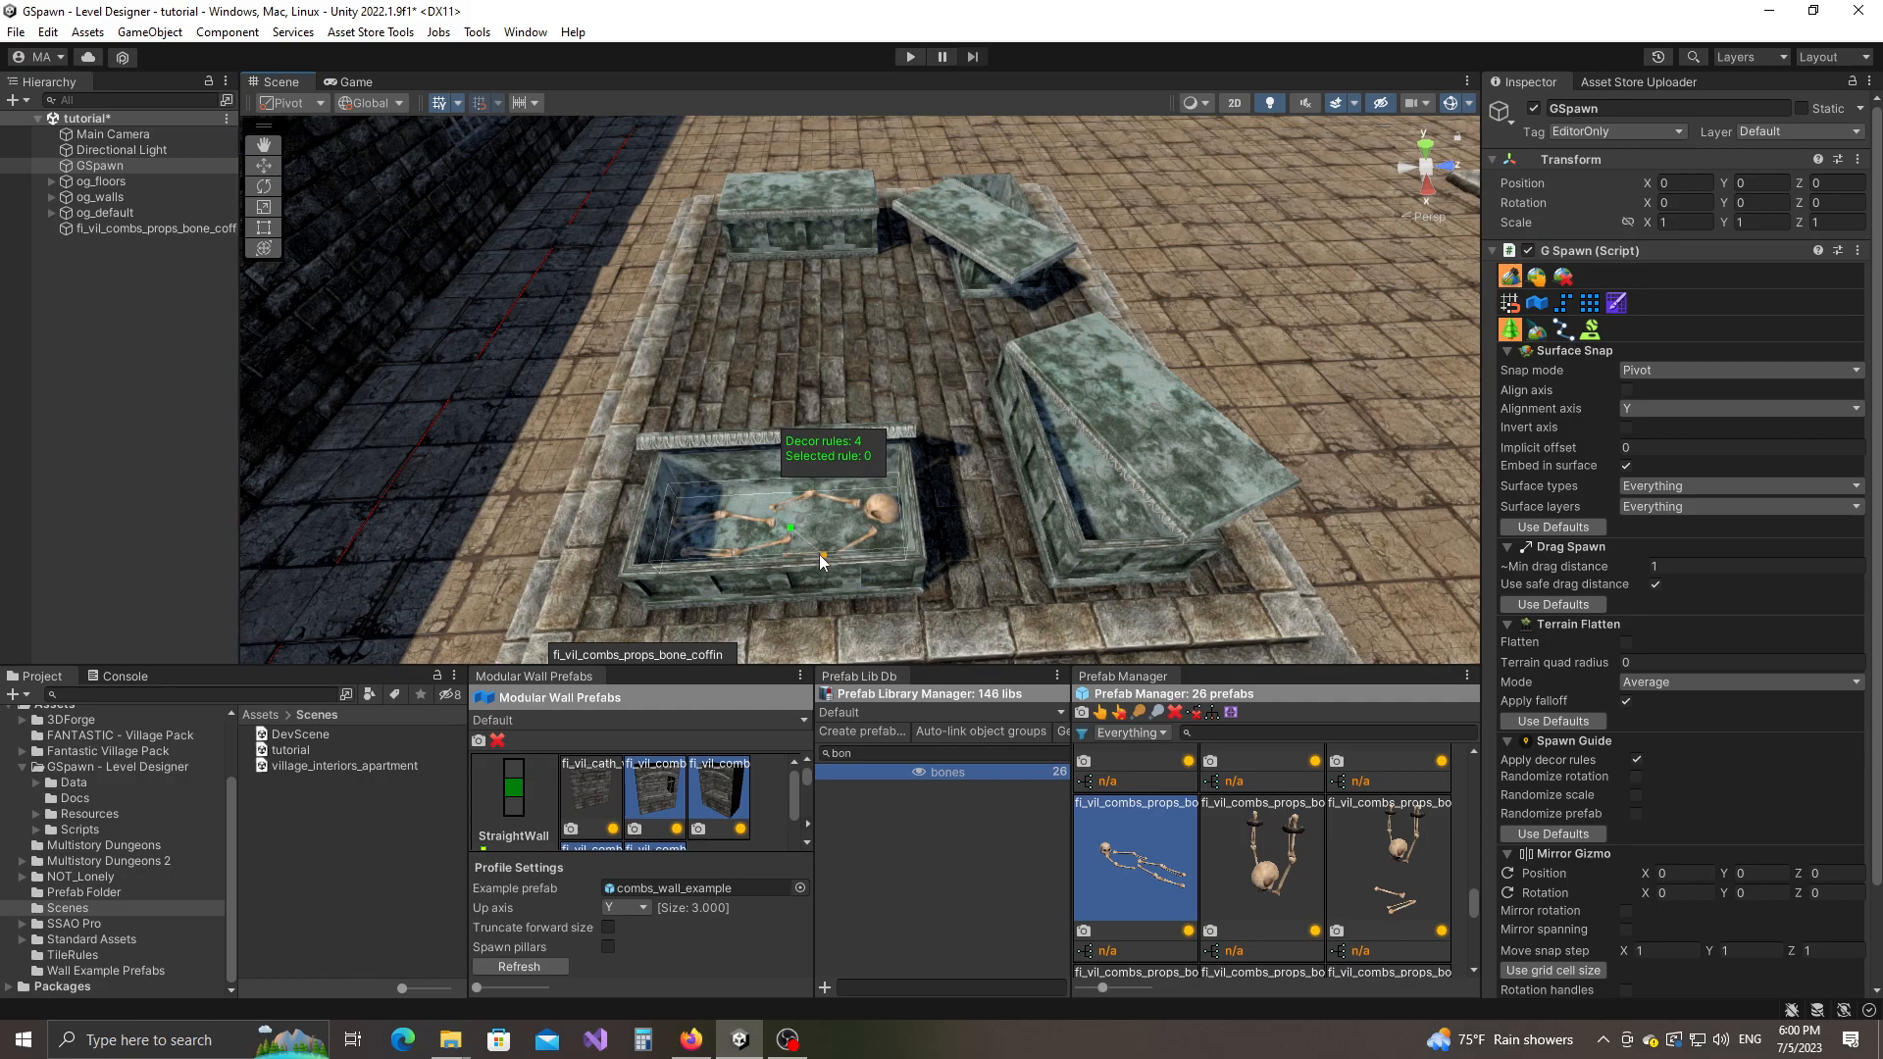
{"action": "left_click", "coordinate": [819, 555]}
Step: Preview the skeleton prefab in an open sarcophagus on the opposite platform and review both platforms
{"action": "right_click_drag", "start_coordinate": [1075, 490], "coordinate": [585, 463]}
{"action": "key", "text": "w"}
{"action": "key", "text": "d"}
{"action": "key", "text": "s"}
{"action": "right_click_drag", "start_coordinate": [1015, 566], "coordinate": [623, 388]}
{"action": "key", "text": "w"}
{"action": "right_click_drag", "start_coordinate": [753, 412], "coordinate": [529, 500]}
{"action": "key", "text": "e"}
{"action": "key", "text": "d"}
{"action": "key", "text": "s"}
{"action": "key", "text": "d"}
{"action": "key", "text": "w"}
{"action": "right_click_drag", "start_coordinate": [992, 470], "coordinate": [588, 475]}
{"action": "key", "text": "d"}
{"action": "key", "text": "s"}
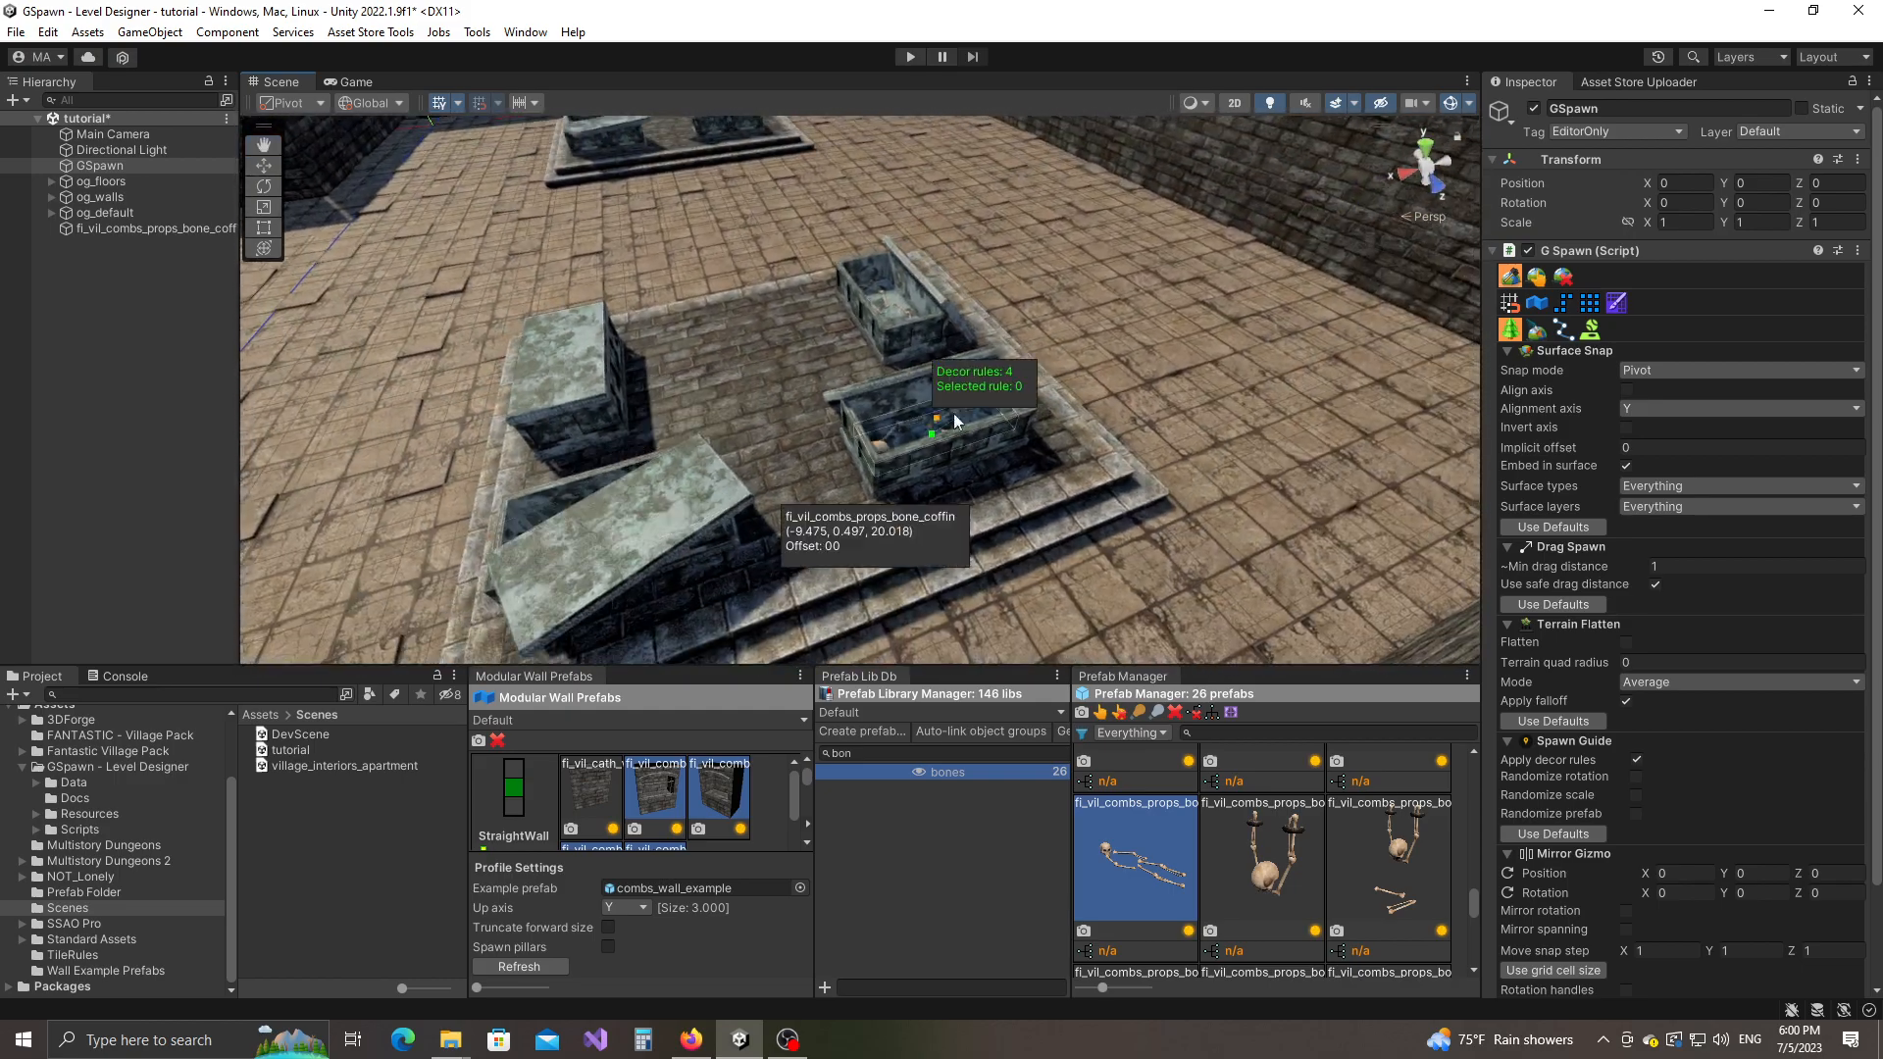
{"action": "right_click_drag", "start_coordinate": [1127, 504], "coordinate": [1177, 608]}
{"action": "key", "text": "a"}
{"action": "key", "text": "a"}
{"action": "right_click_drag", "start_coordinate": [945, 512], "coordinate": [1038, 472]}
{"action": "key", "text": "w"}
{"action": "key", "text": "s"}
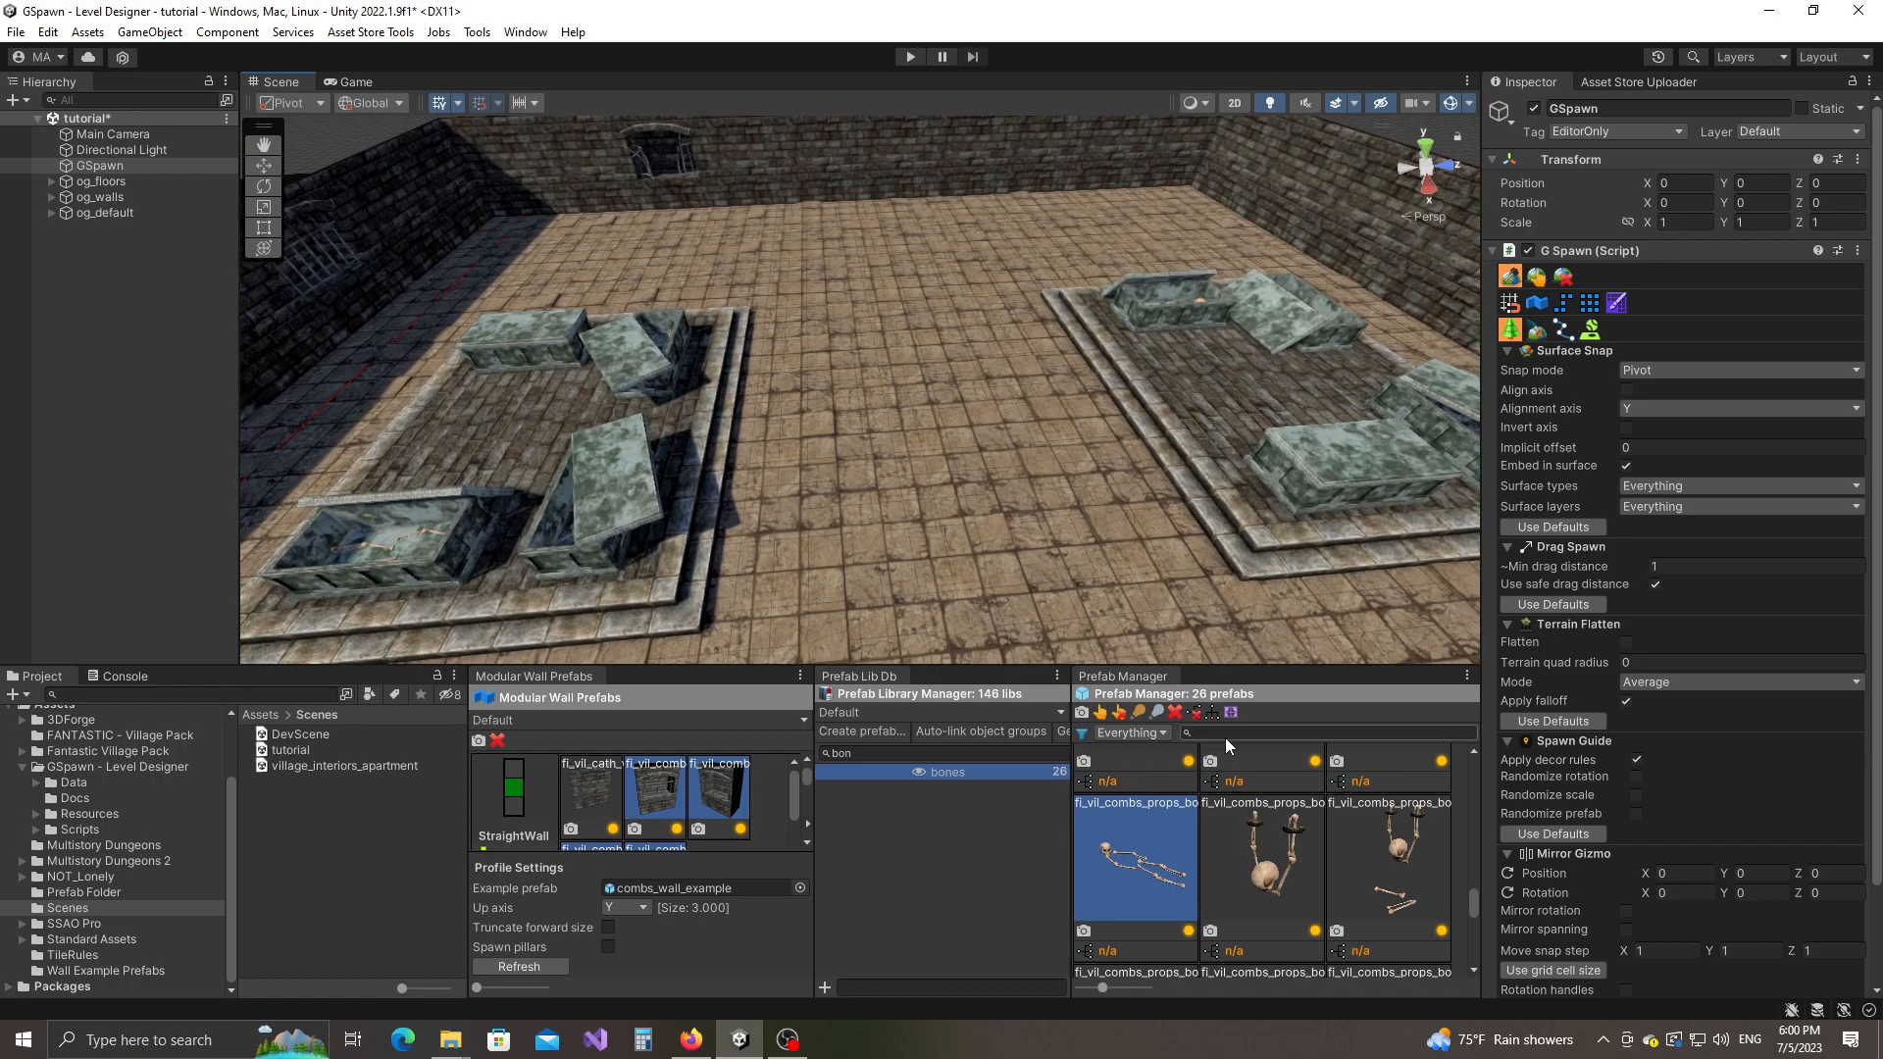
Step: Filter the prefab library by "urns", show the urns prefabs and place fi_vil_combs_props_urn05b between the sarcophagi on the first platform
{"action": "double_click", "coordinate": [861, 755]}
{"action": "type", "text": "urns"}
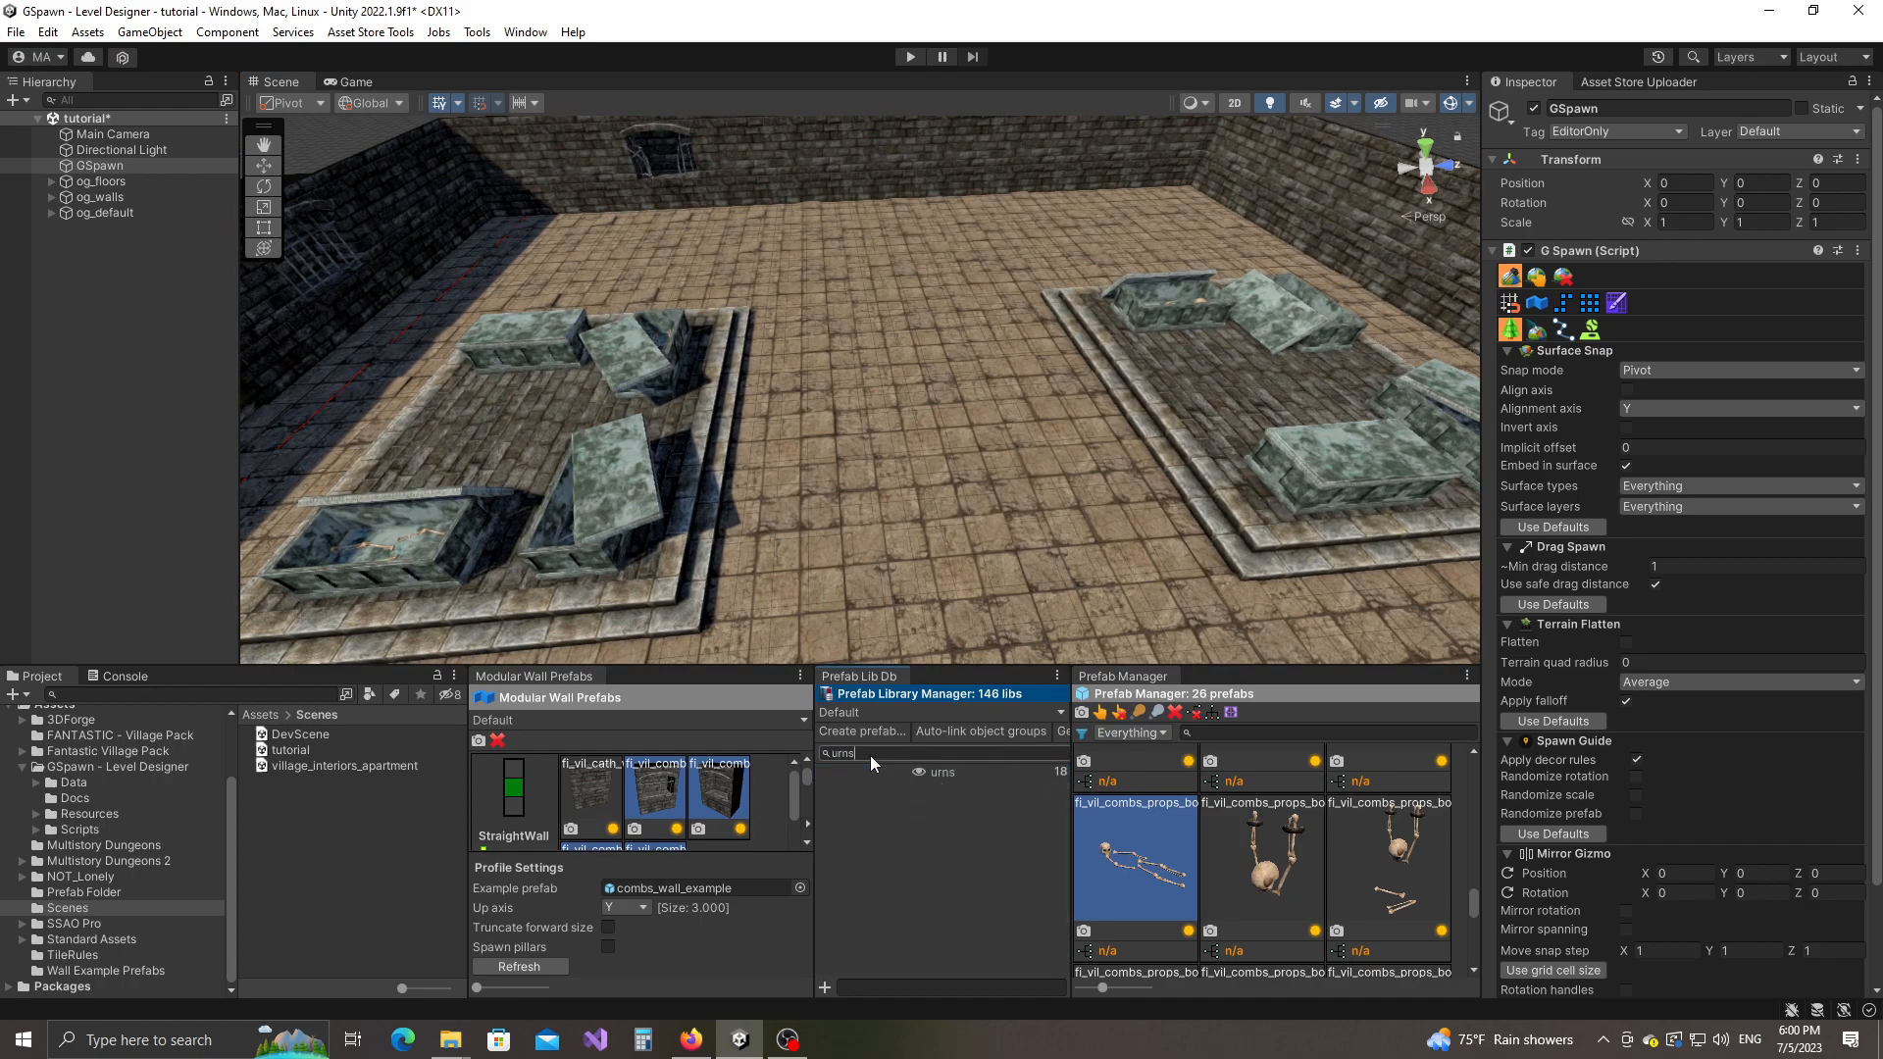
{"action": "left_click", "coordinate": [939, 772]}
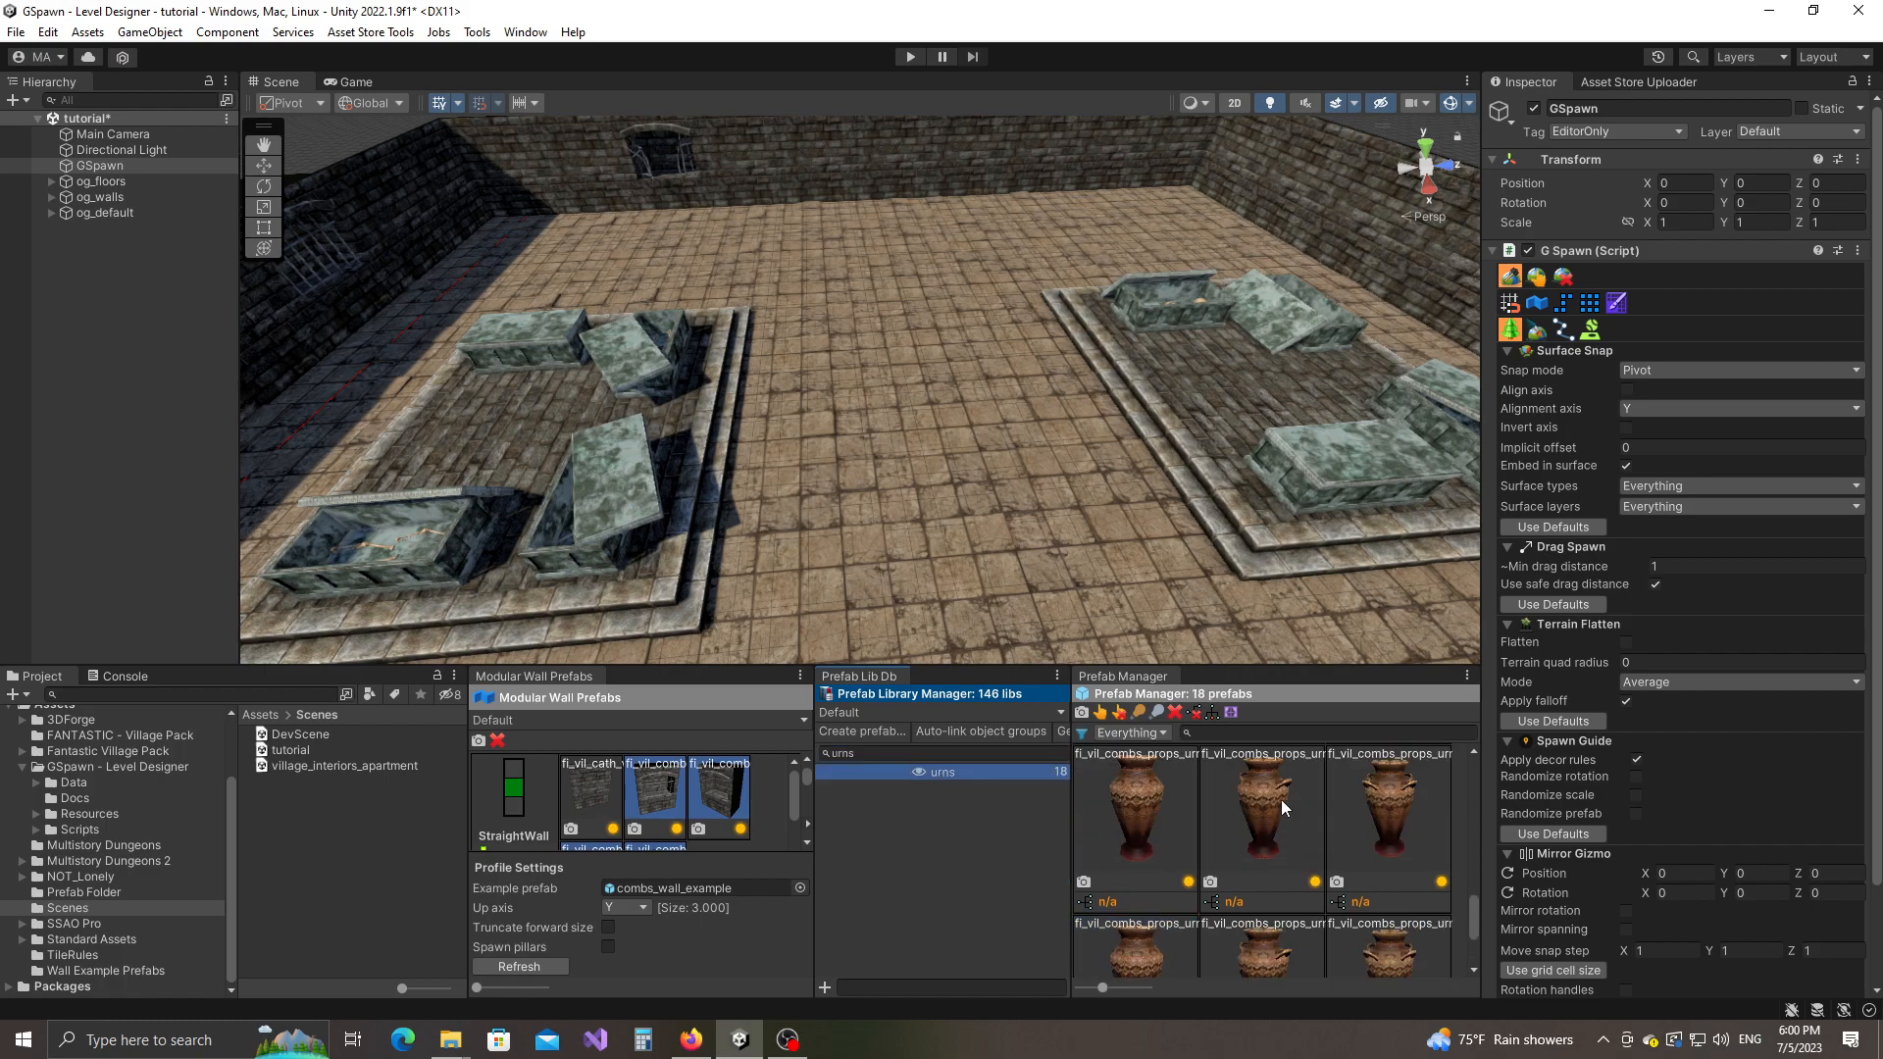
{"action": "left_click", "coordinate": [1261, 845]}
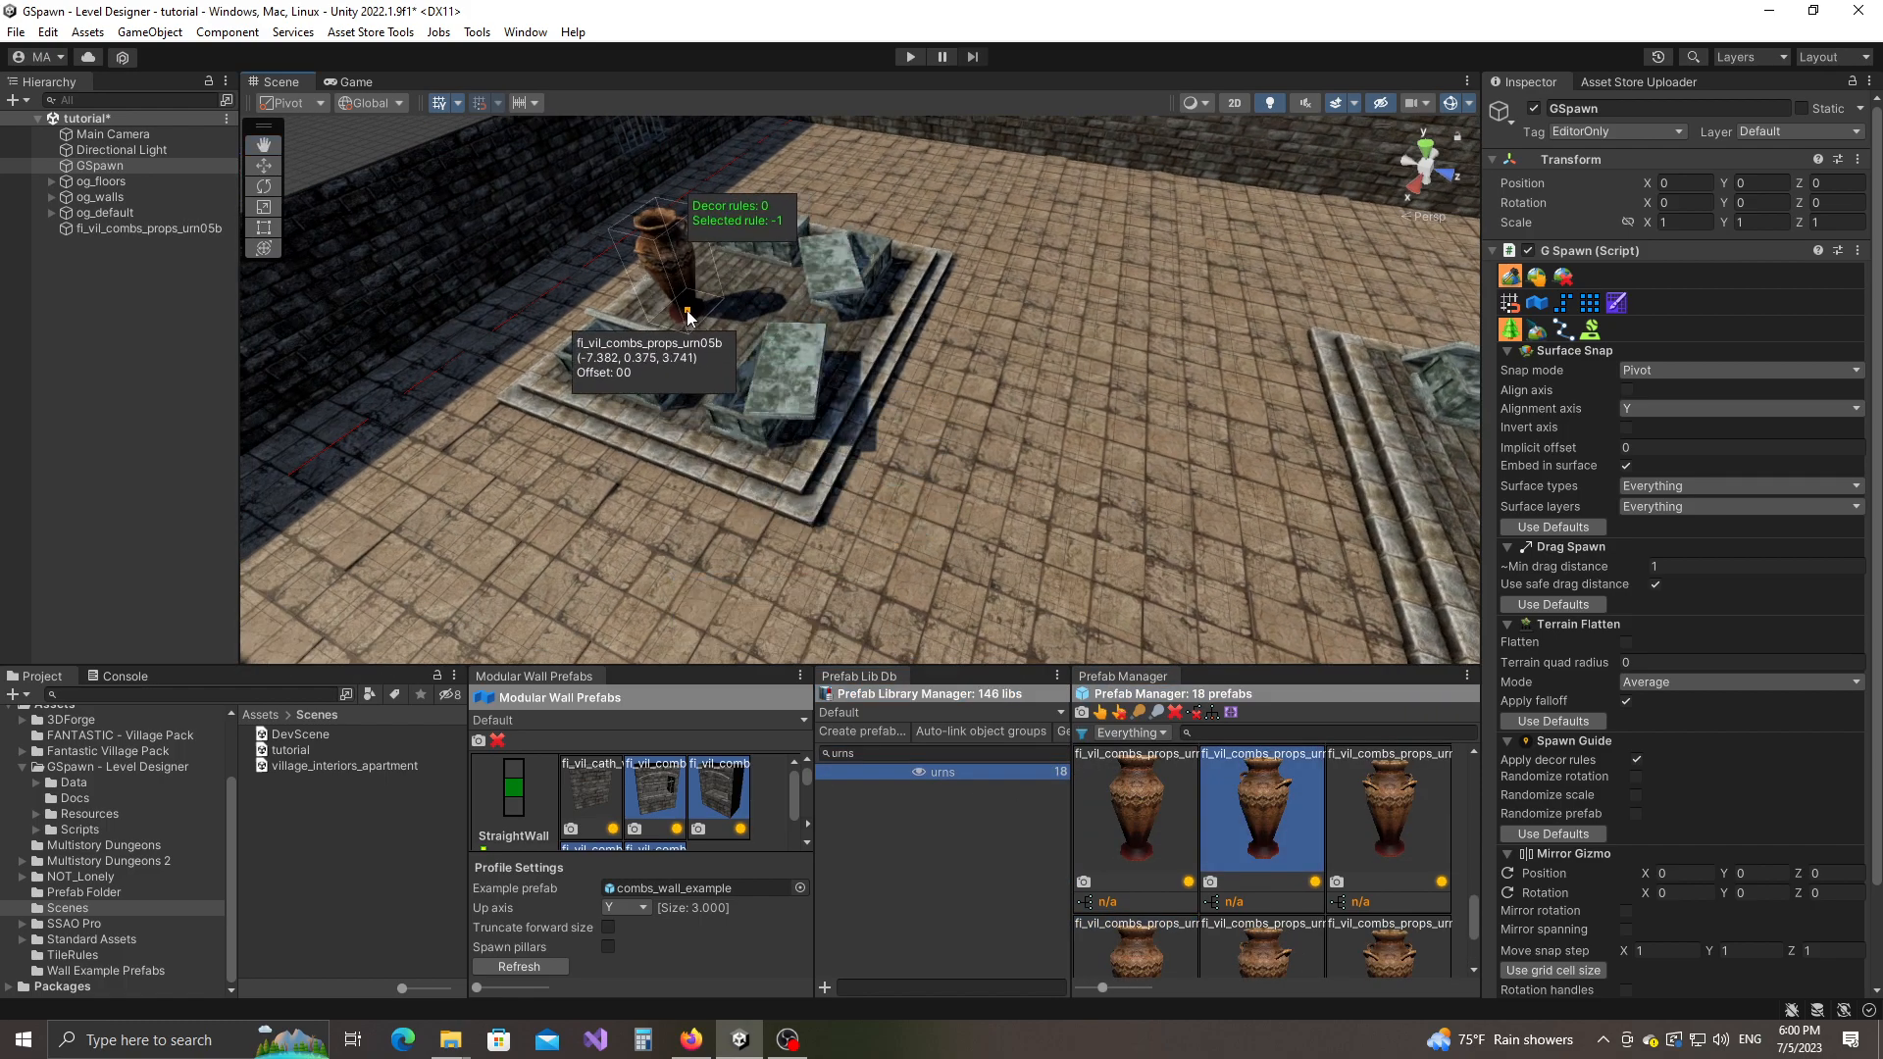
{"action": "left_click", "coordinate": [725, 287]}
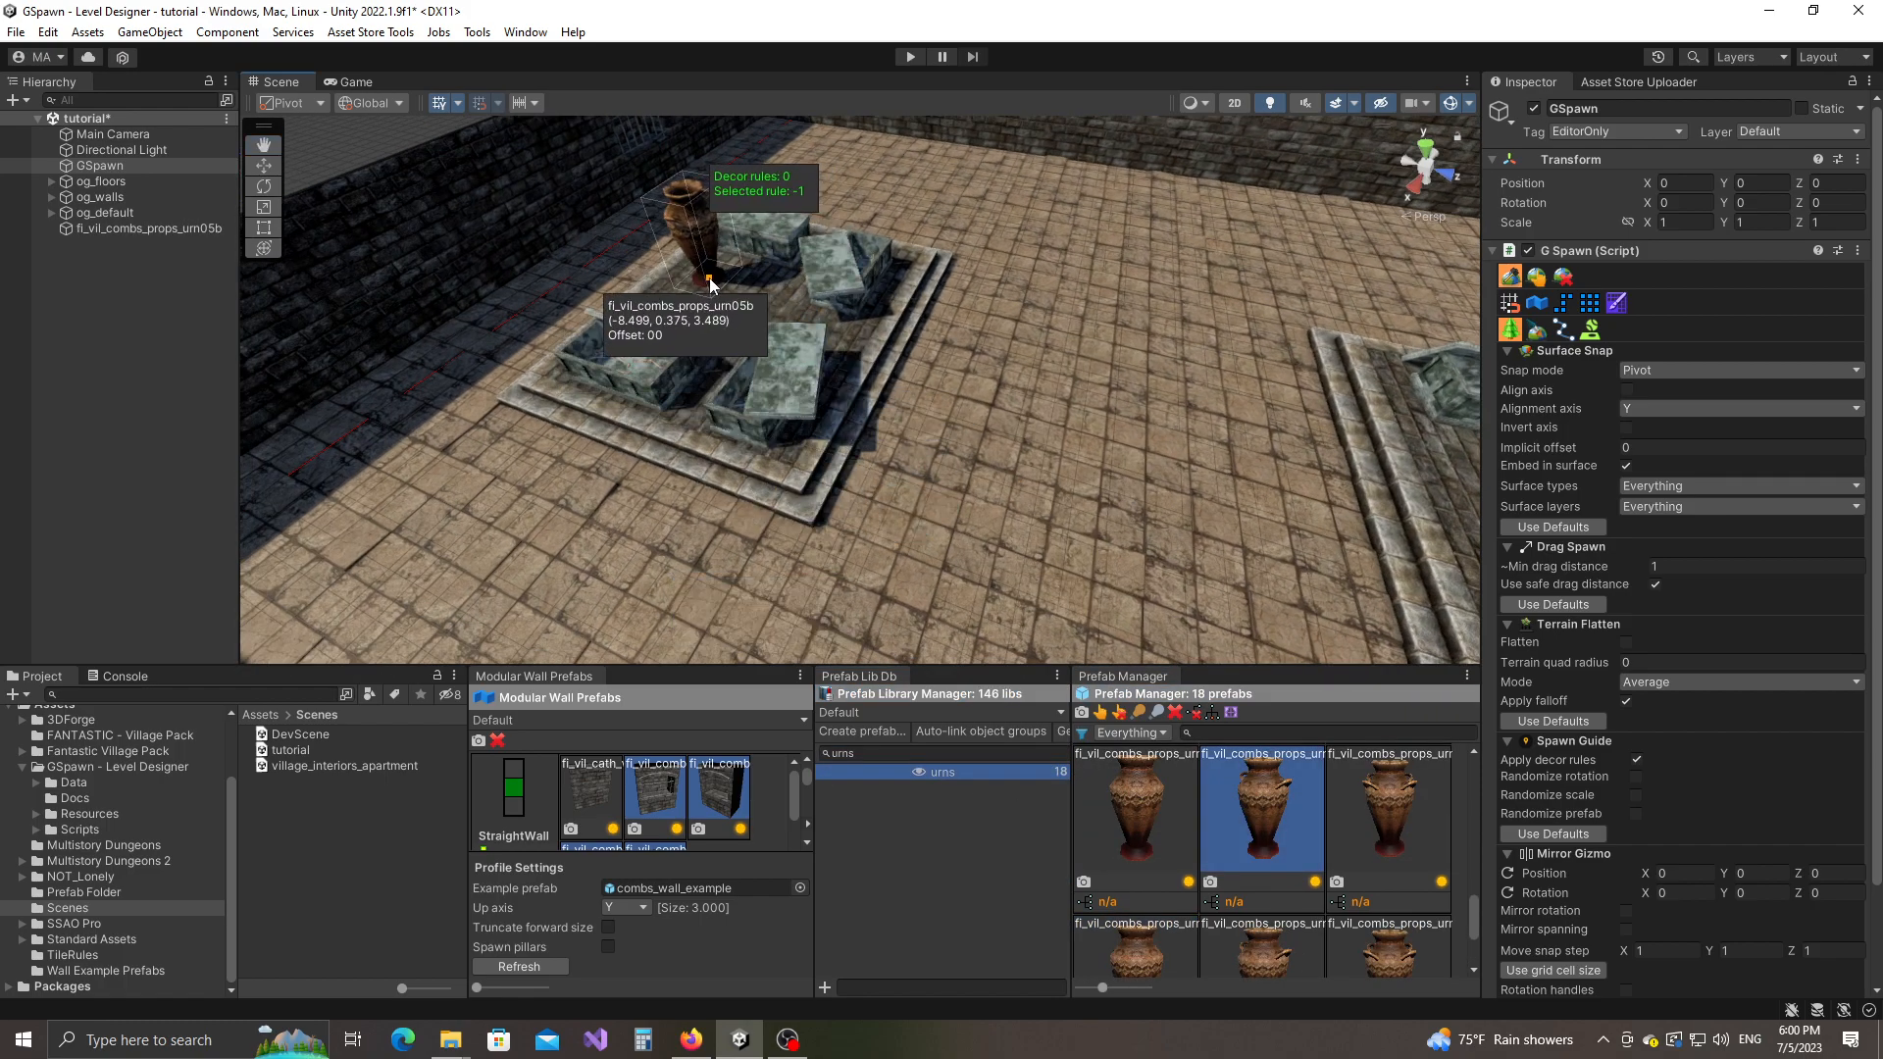
Step: Place two fi_vil_combs_props_urn05c urns beside the first urn and reset the spawn guide's rotation to the original
{"action": "left_click", "coordinate": [1385, 828]}
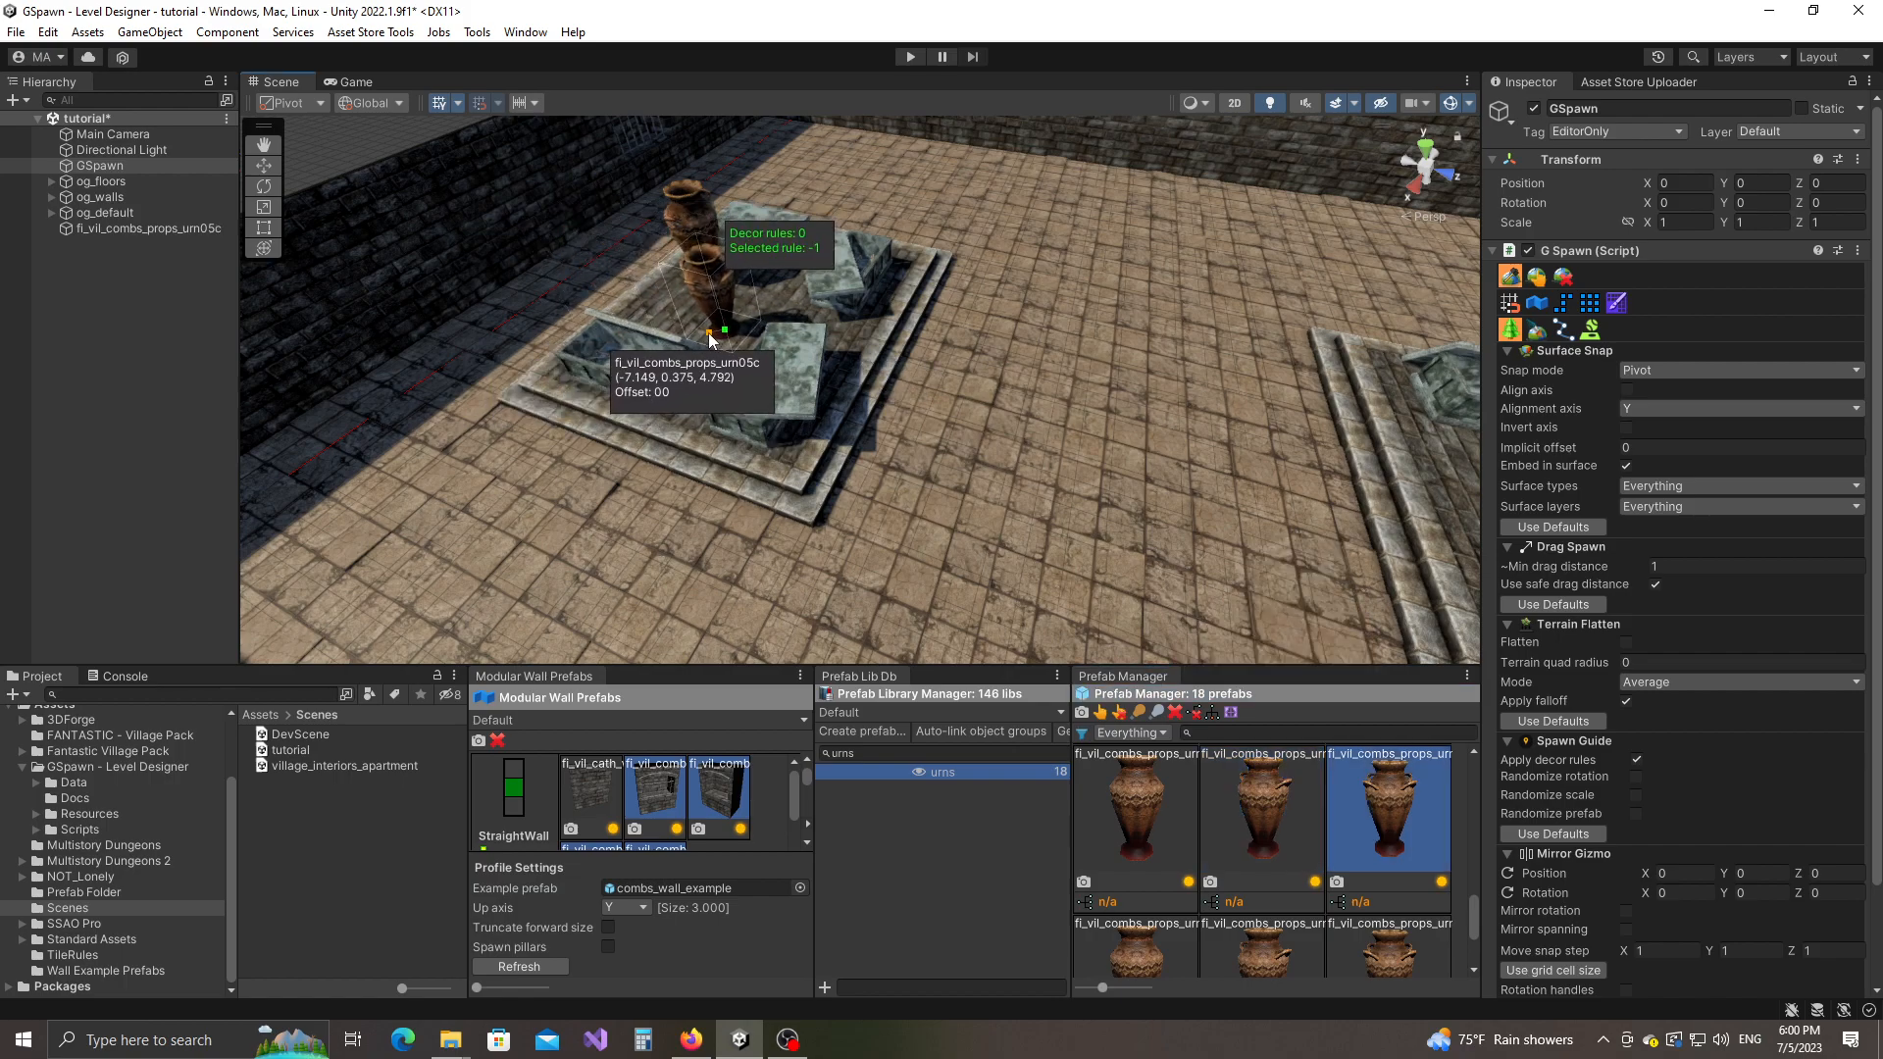
{"action": "left_click", "coordinate": [715, 332]}
{"action": "mouse_move", "coordinate": [1009, 455]}
{"action": "right_mouse_down"}
{"action": "mouse_move", "coordinate": [937, 422]}
{"action": "mouse_move", "coordinate": [1009, 455]}
{"action": "right_mouse_up"}
{"action": "key", "text": "w"}
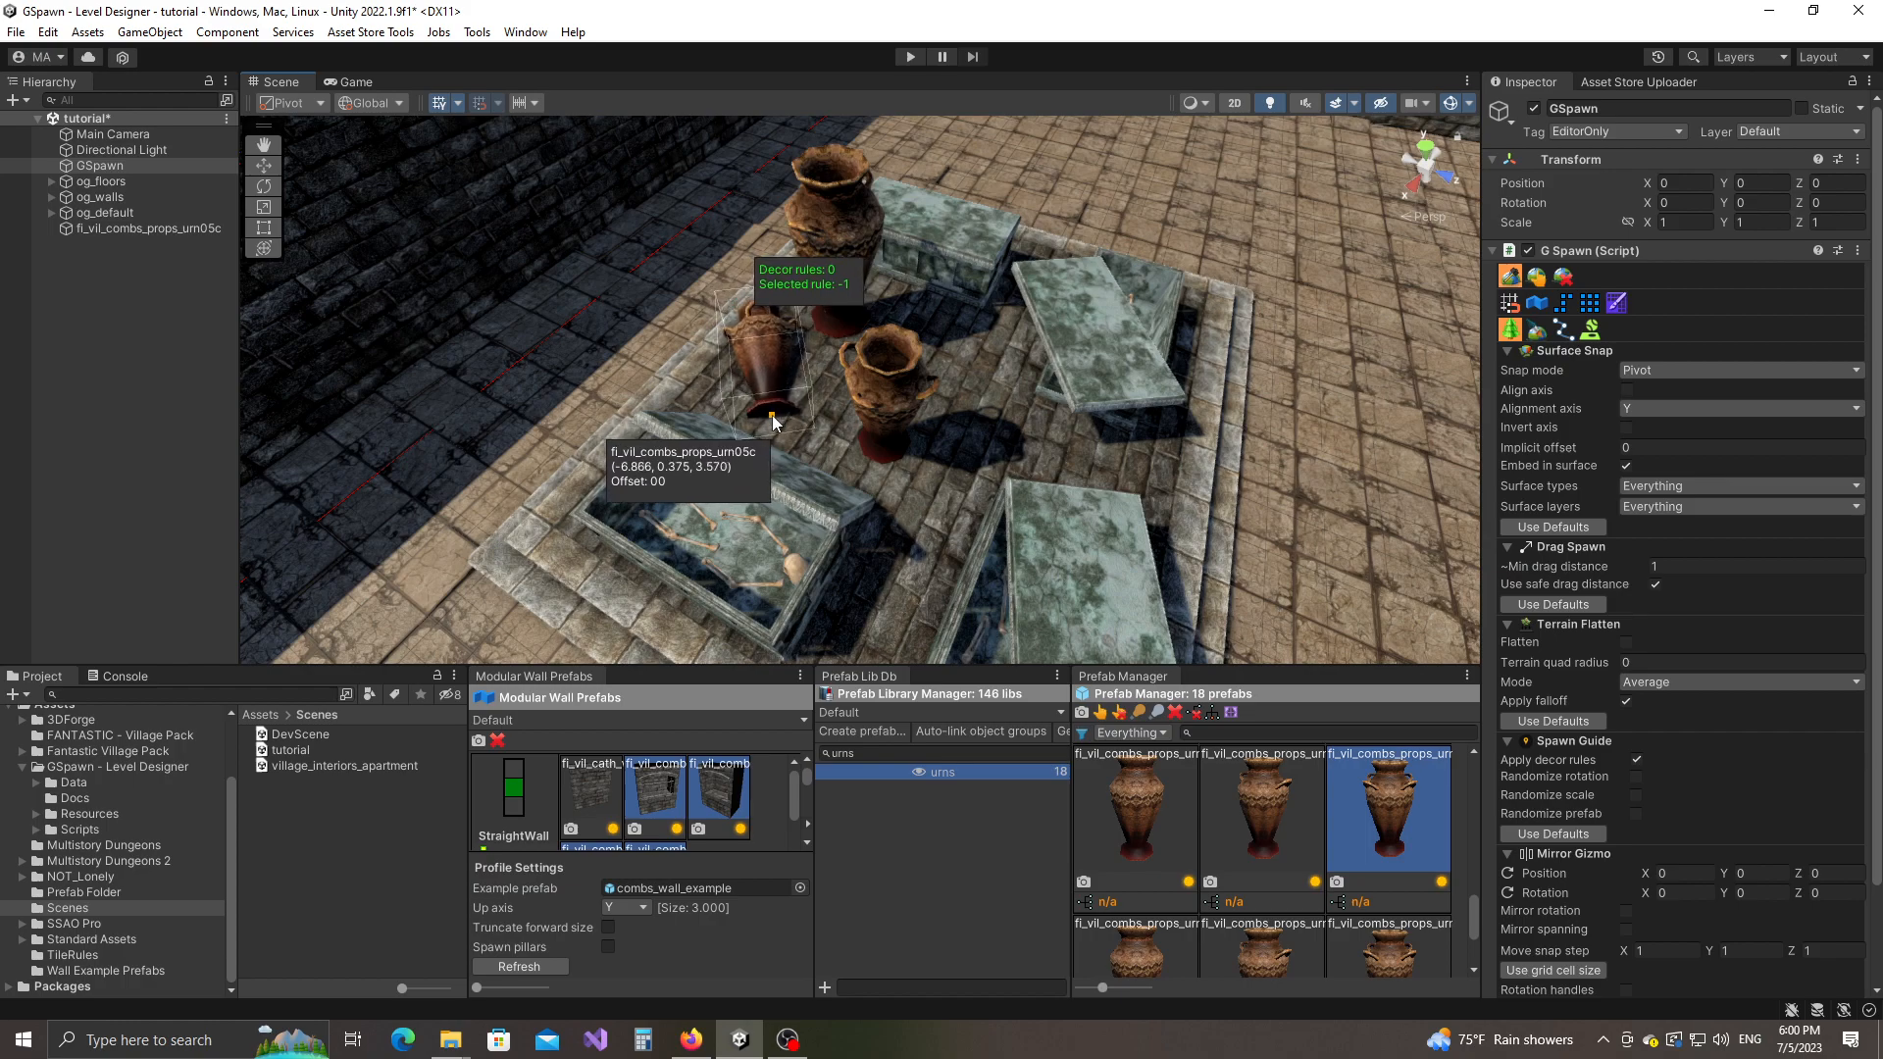
{"action": "key", "text": "i"}
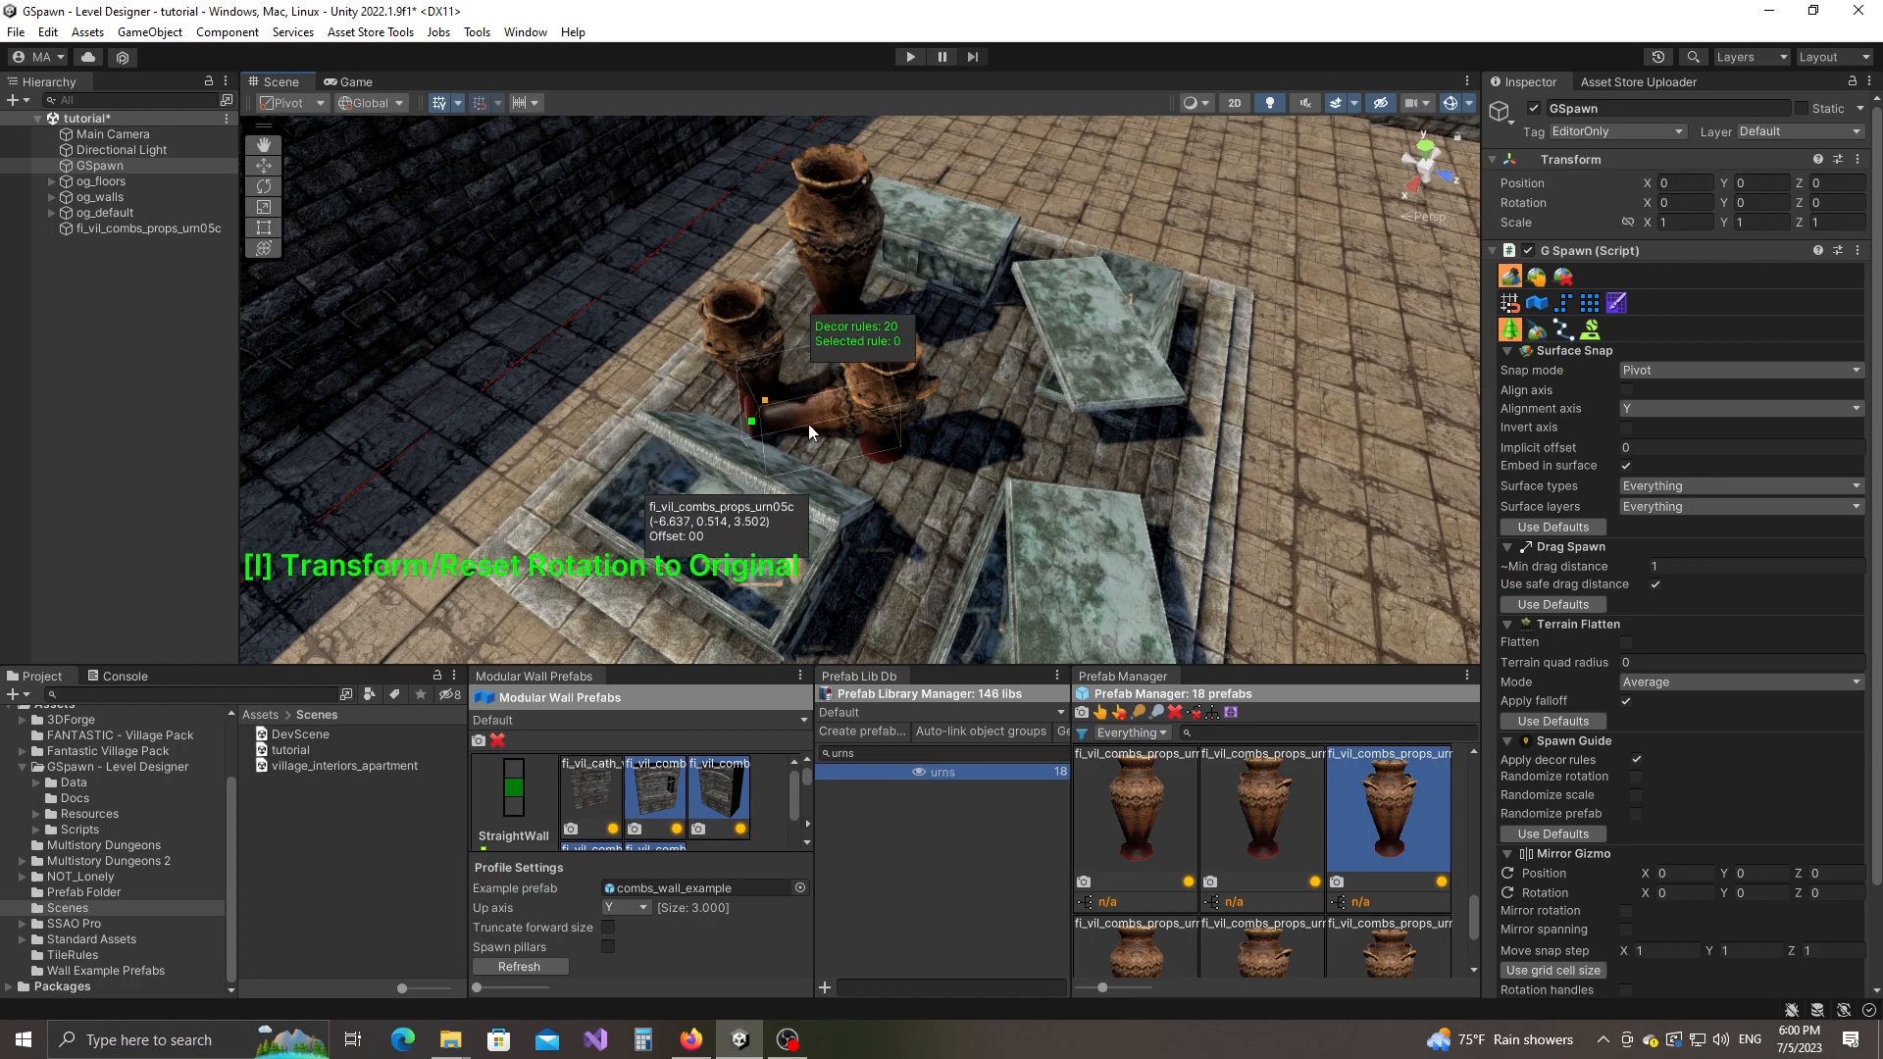
Step: Choose the green fi_vil_combs_props_urn02b prefab and add one urn among the brown urns on the first platform
{"action": "scroll", "coordinate": [1240, 867], "scroll_direction": "down", "scroll_amount": 3}
{"action": "left_click", "coordinate": [1251, 875]}
{"action": "left_click_drag", "start_coordinate": [769, 300], "coordinate": [1198, 416], "text": "alt"}
{"action": "key", "text": "w"}
{"action": "right_click_drag", "start_coordinate": [1199, 415], "coordinate": [1239, 420]}
{"action": "key", "text": "s"}
Step: Select the four urns on the first platform, duplicate them and place the copies between the sarcophagi on the opposite platform
{"action": "scroll", "coordinate": [1187, 887], "scroll_direction": "up", "scroll_amount": 2}
{"action": "right_click_drag", "start_coordinate": [1220, 626], "coordinate": [853, 439]}
{"action": "key", "text": "s"}
{"action": "left_click", "coordinate": [1535, 278]}
{"action": "left_click", "coordinate": [518, 329]}
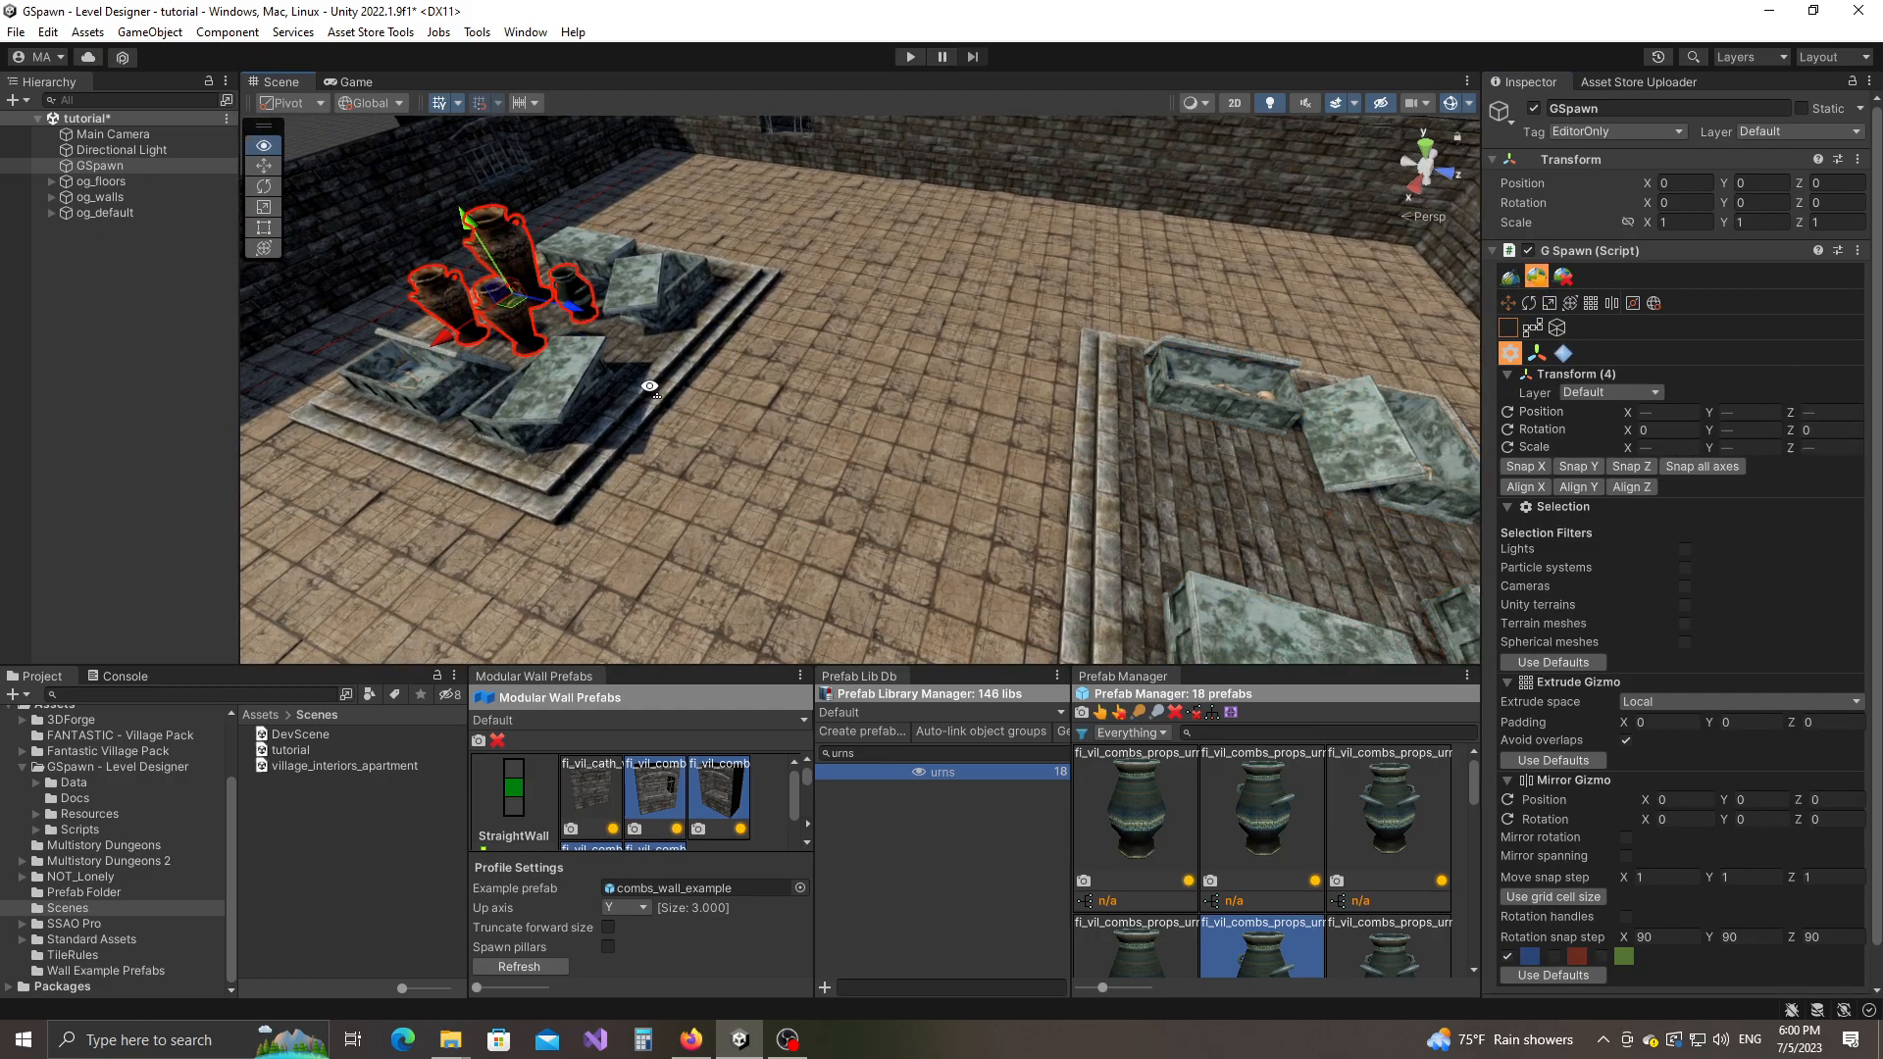
{"action": "right_click_drag", "start_coordinate": [646, 386], "coordinate": [481, 345]}
{"action": "key", "text": "ctrl+d"}
{"action": "left_click", "coordinate": [1222, 476]}
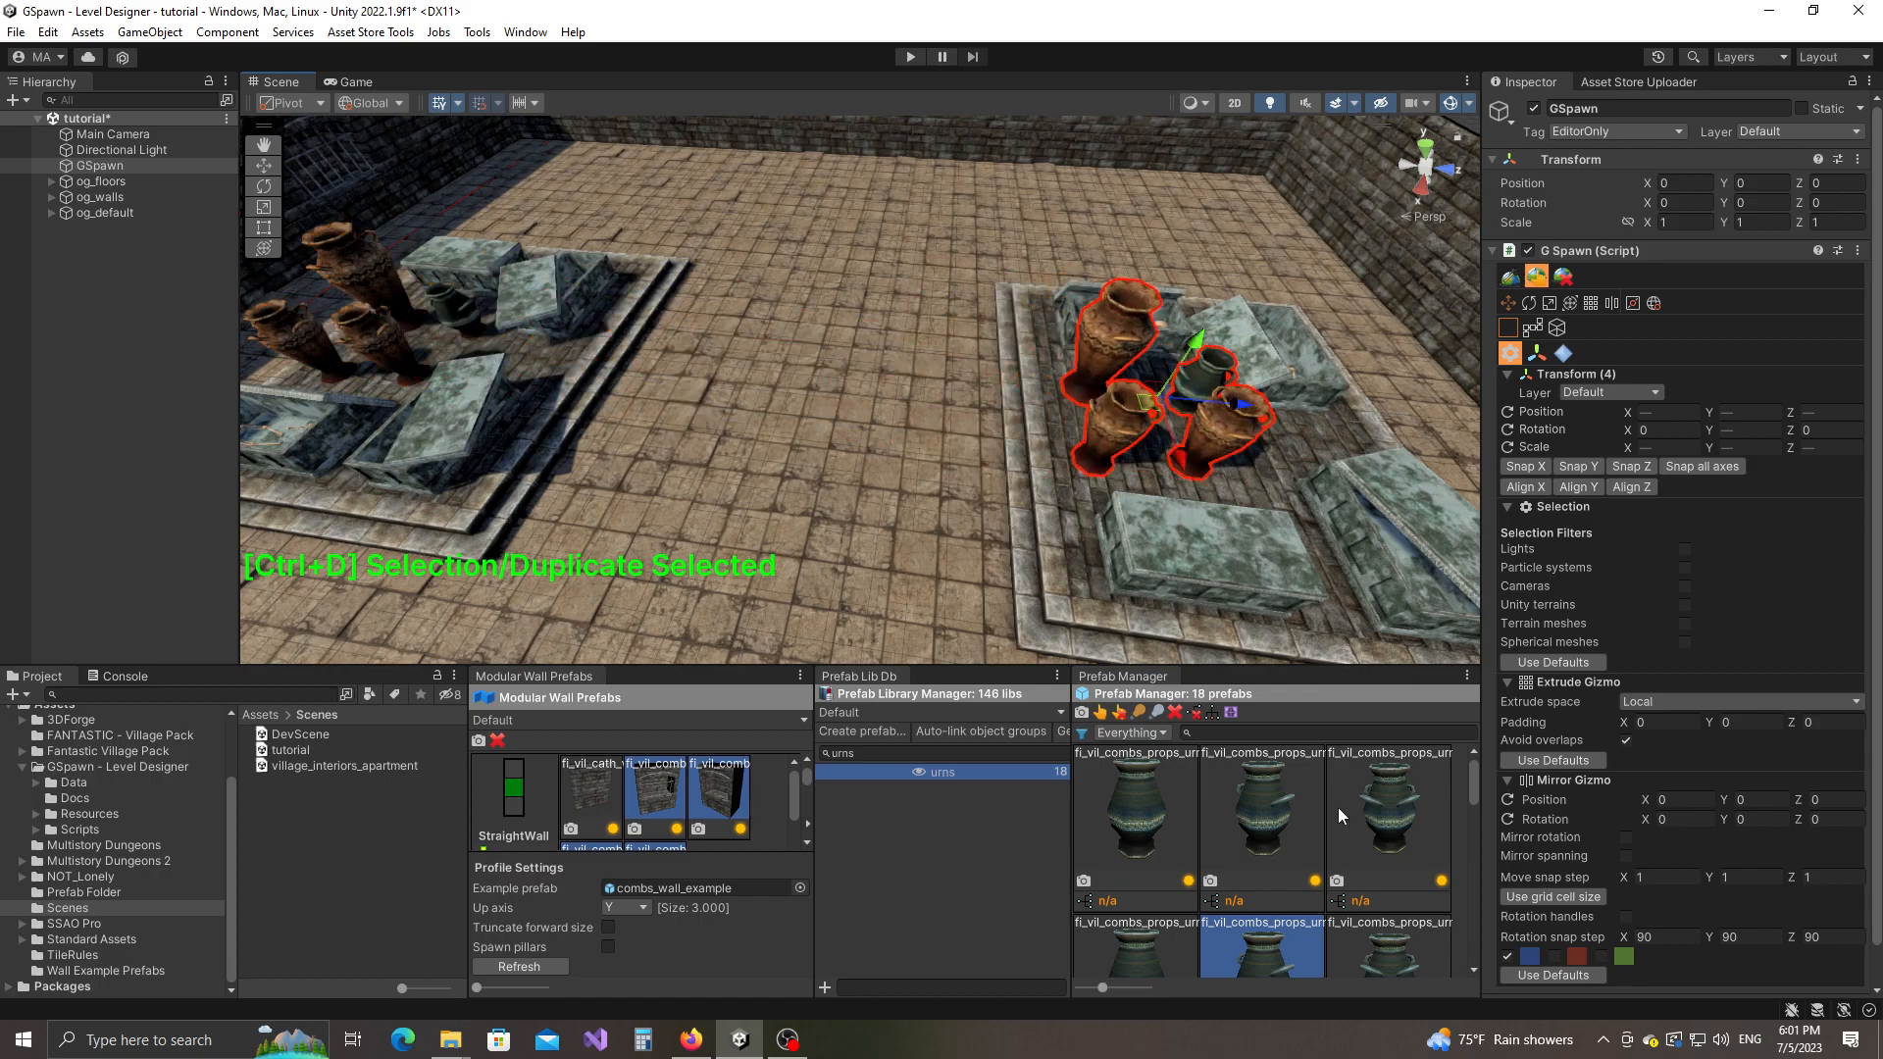
Step: Pick several urn prefabs of different colours and replace the four duplicated urns with random choices from them
{"action": "scroll", "coordinate": [1168, 814], "scroll_direction": "down", "scroll_amount": 3}
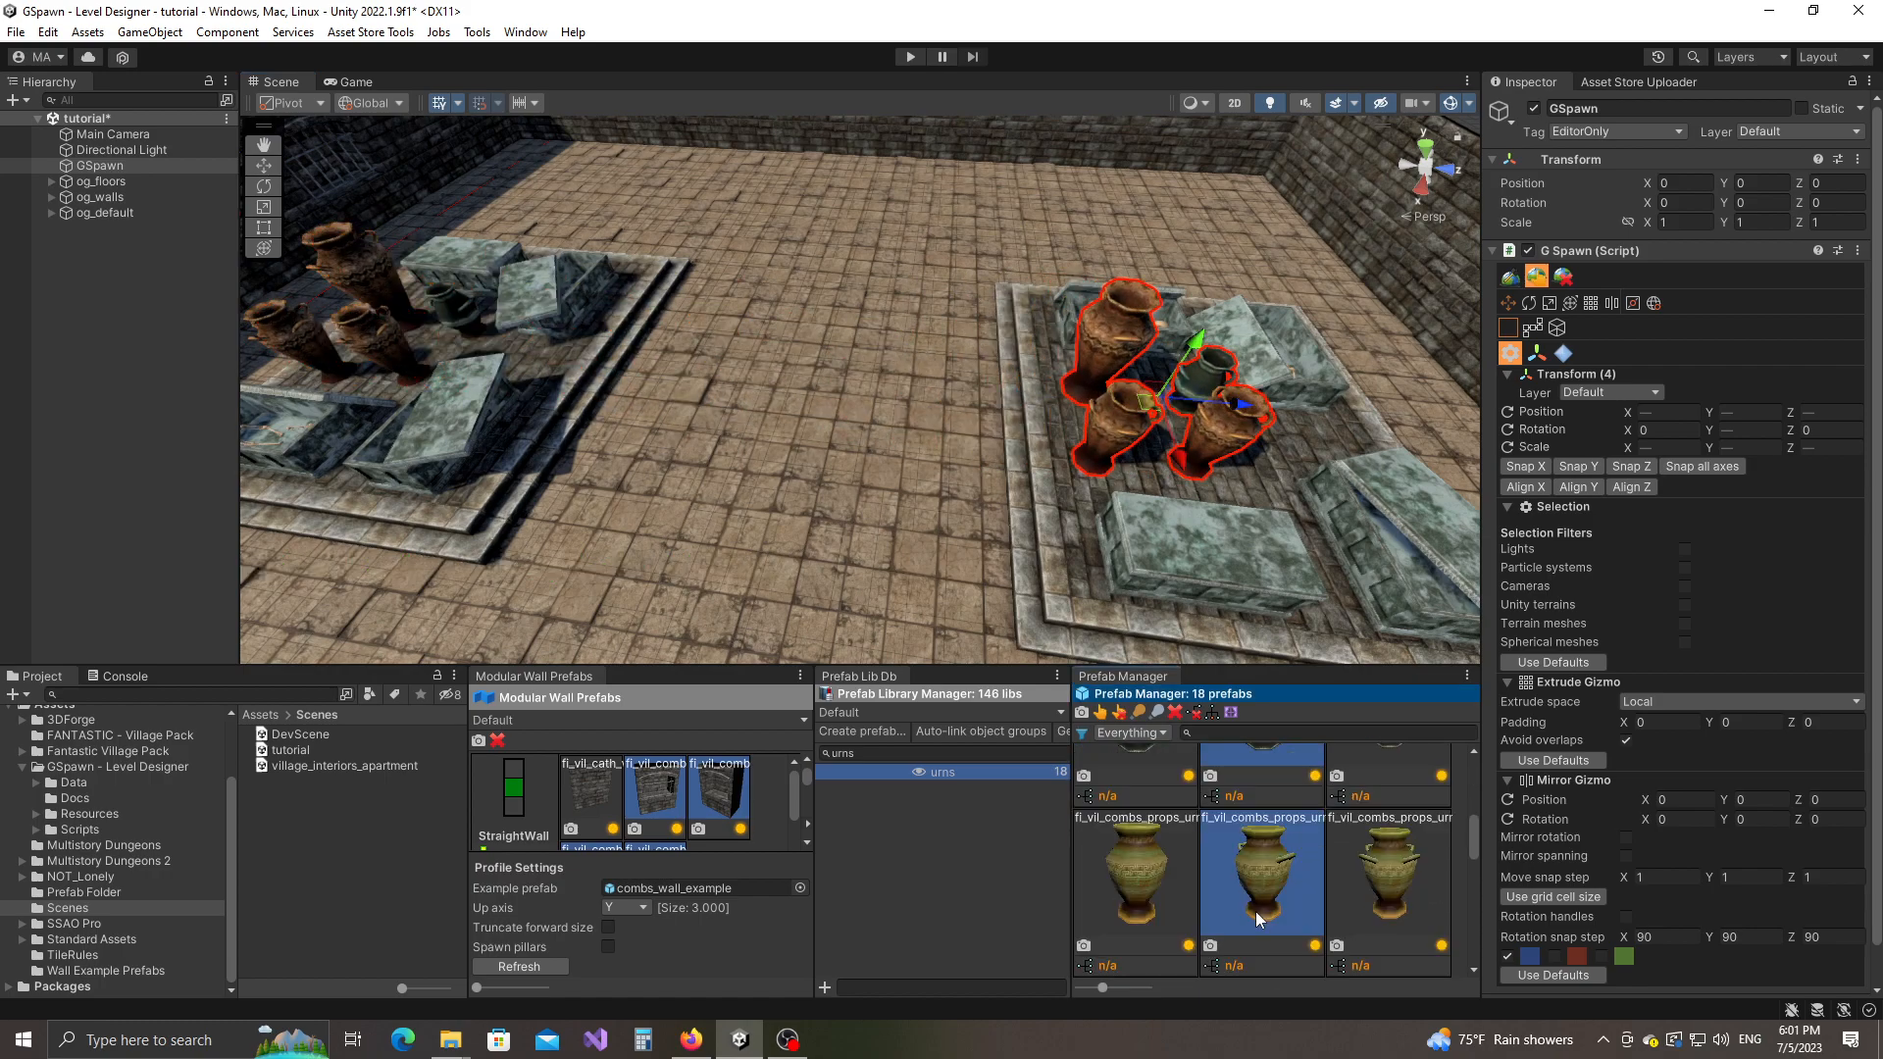
{"action": "scroll", "coordinate": [1245, 896], "scroll_direction": "down", "scroll_amount": 3}
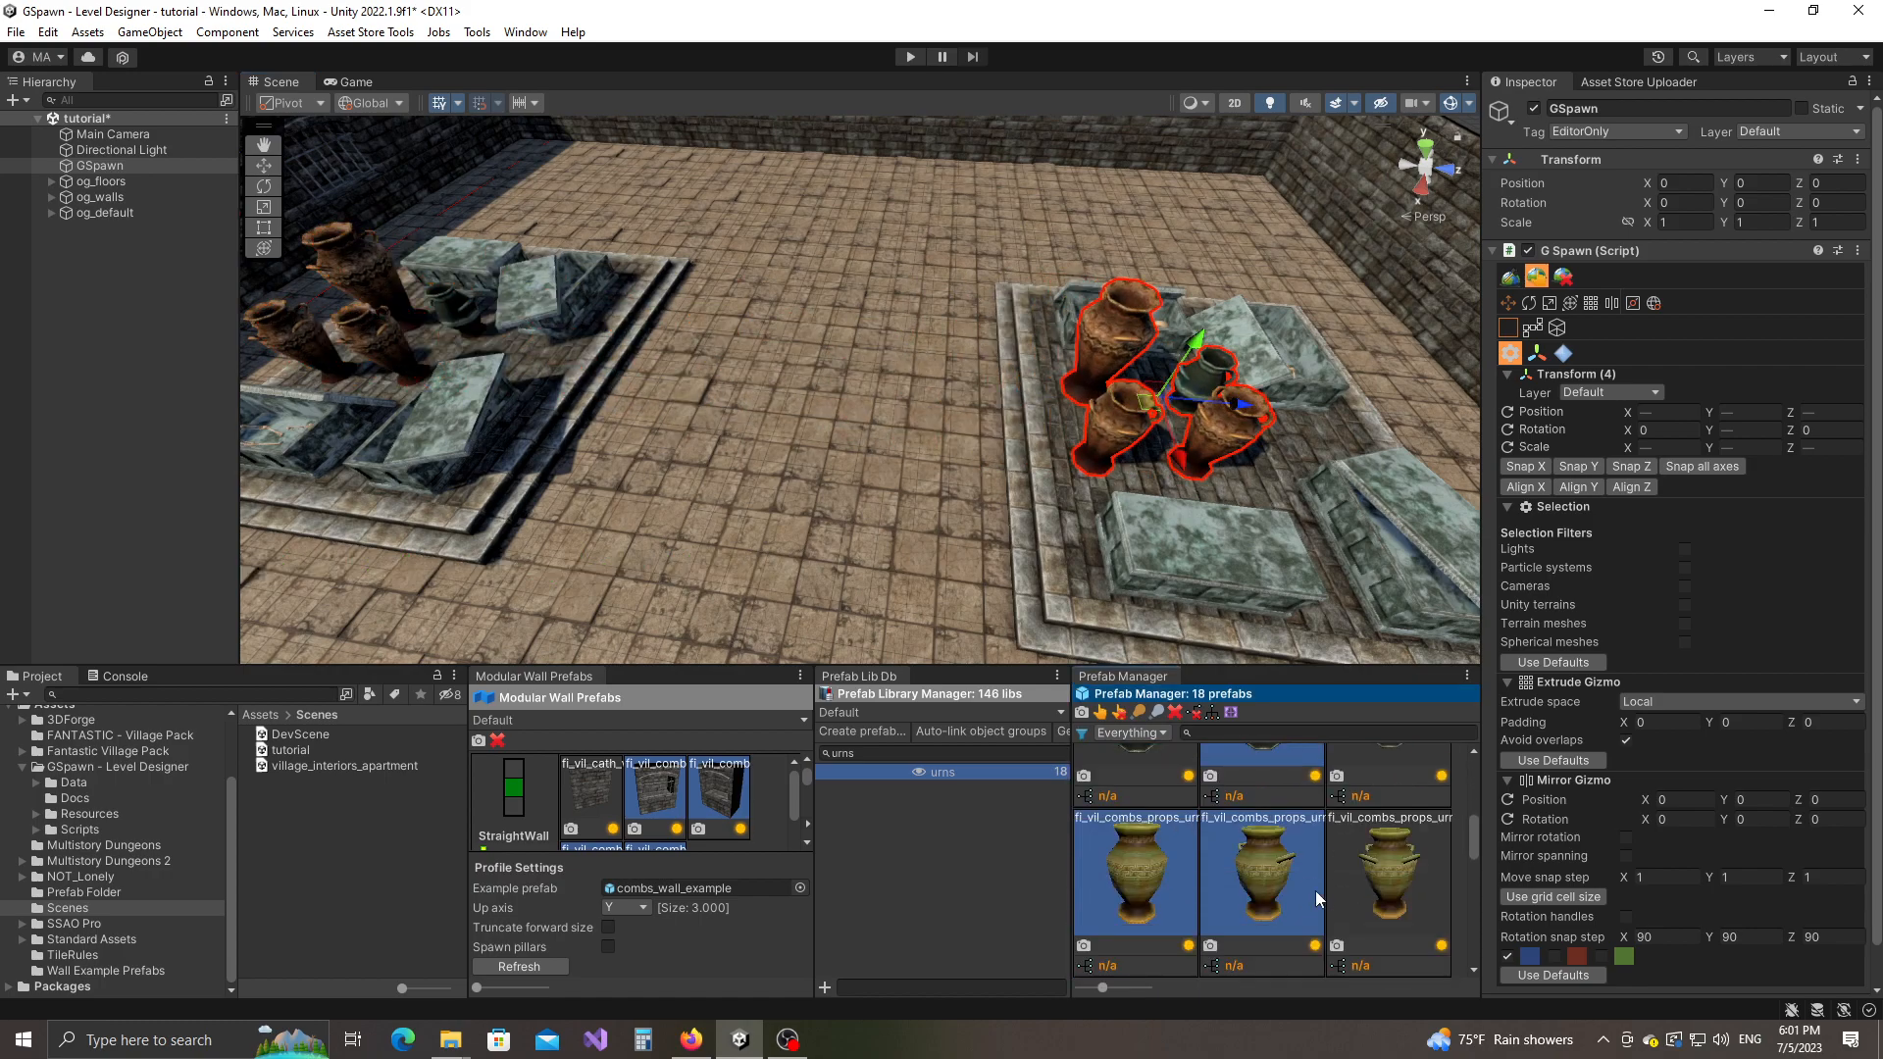
{"action": "left_click", "coordinate": [1286, 868]}
{"action": "scroll", "coordinate": [1250, 819], "scroll_direction": "up", "scroll_amount": 2}
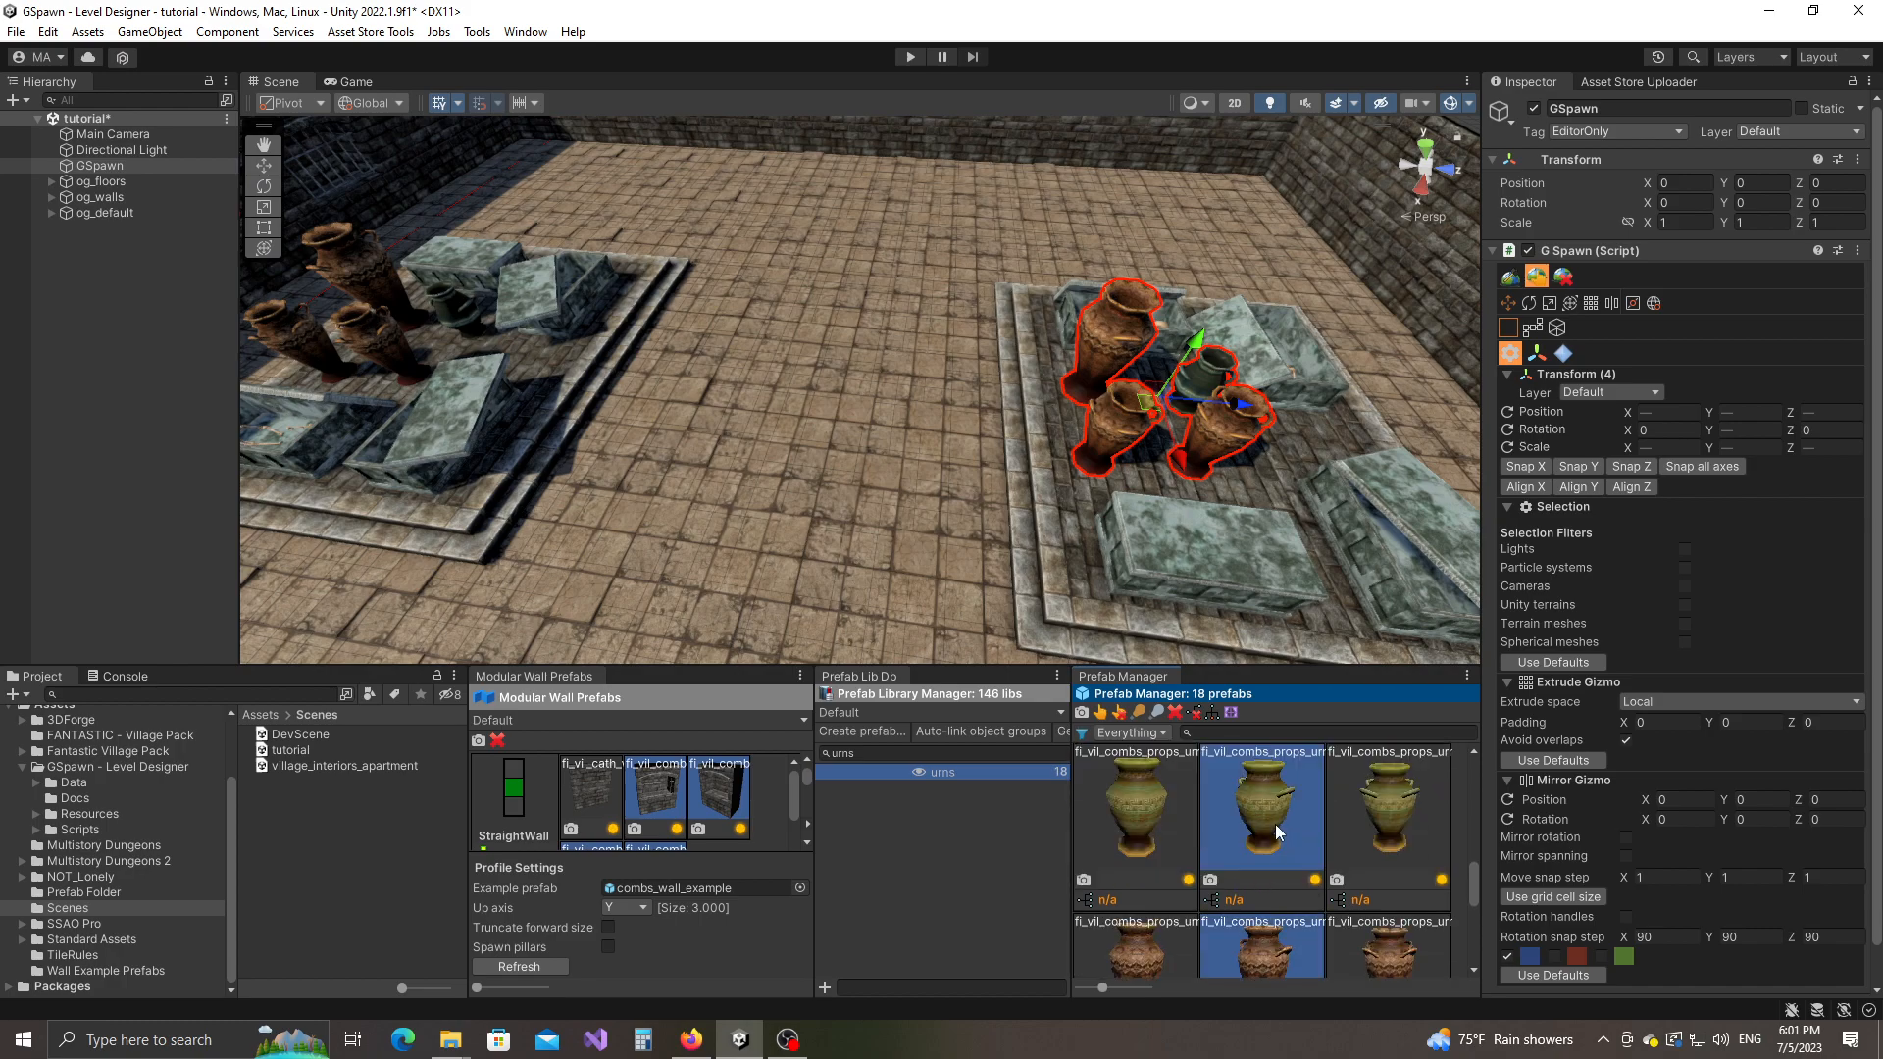
{"action": "middle_click", "coordinate": [1273, 823]}
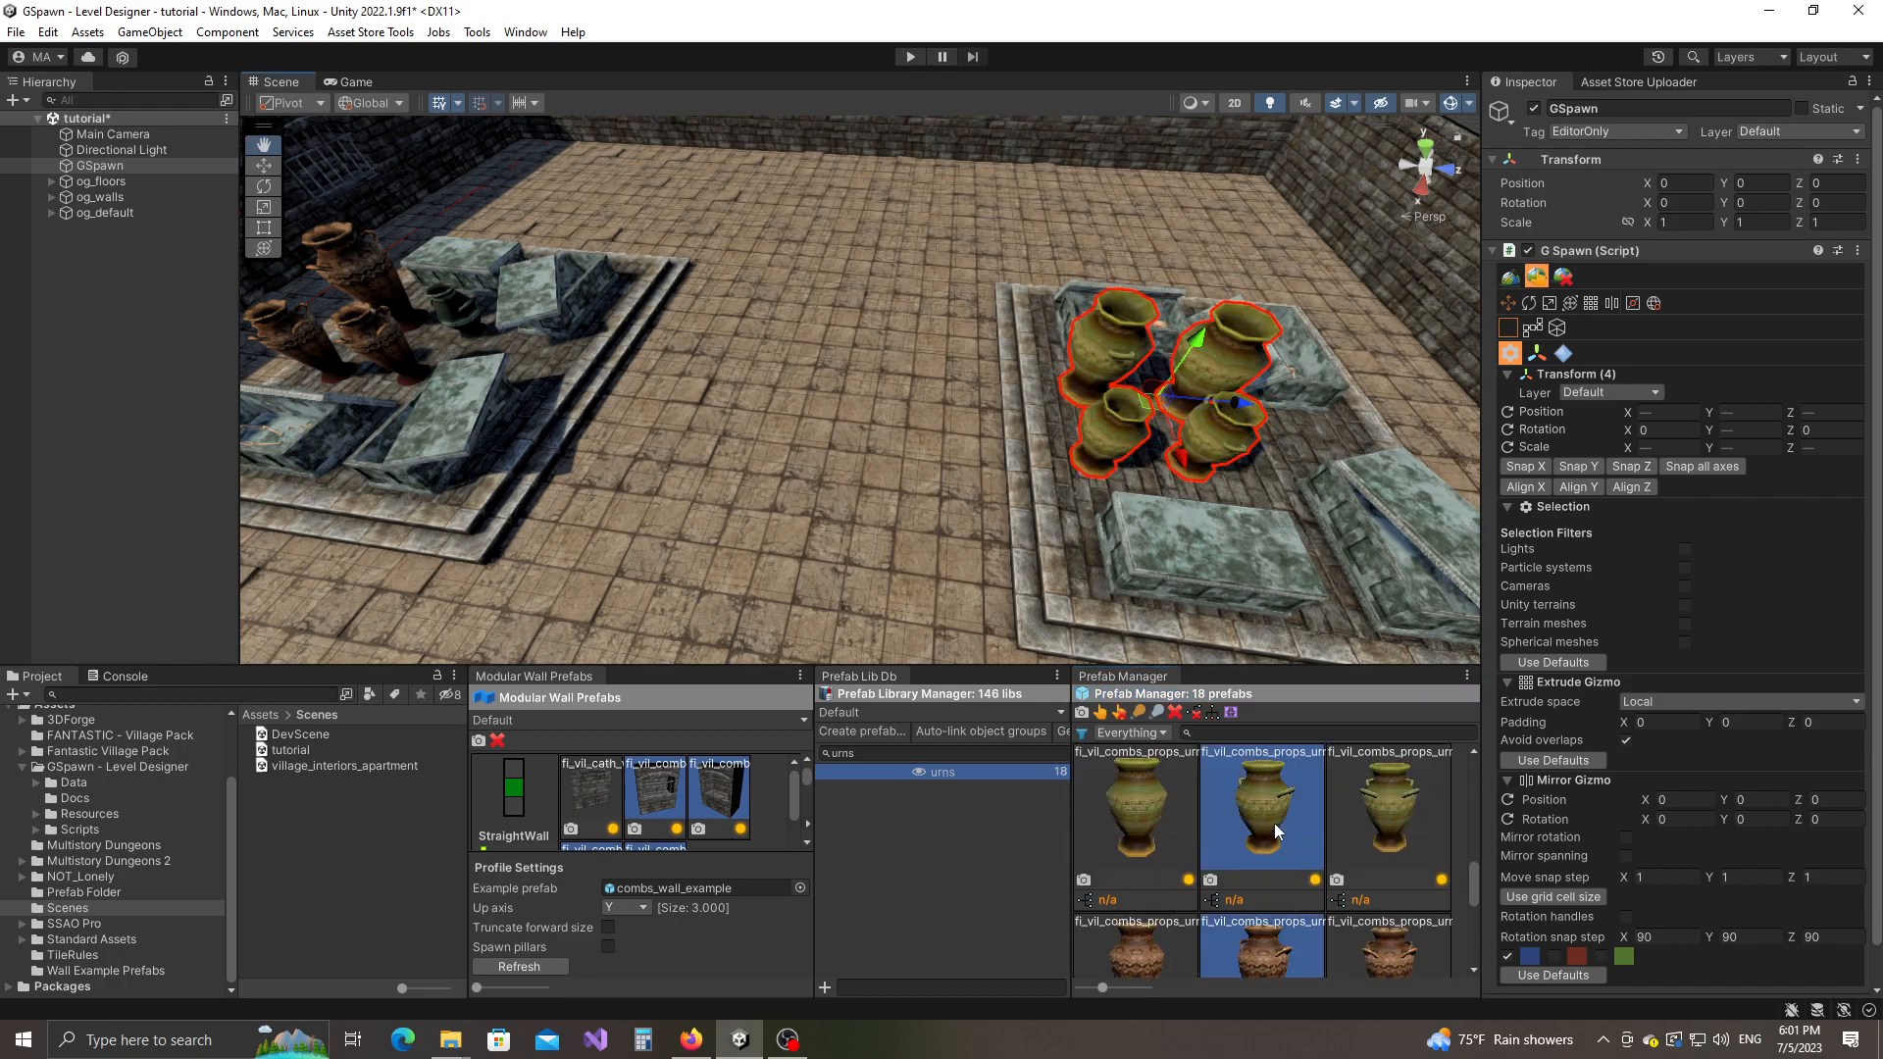
{"action": "middle_click", "coordinate": [1274, 823], "text": "ctrl"}
{"action": "key", "text": "f"}
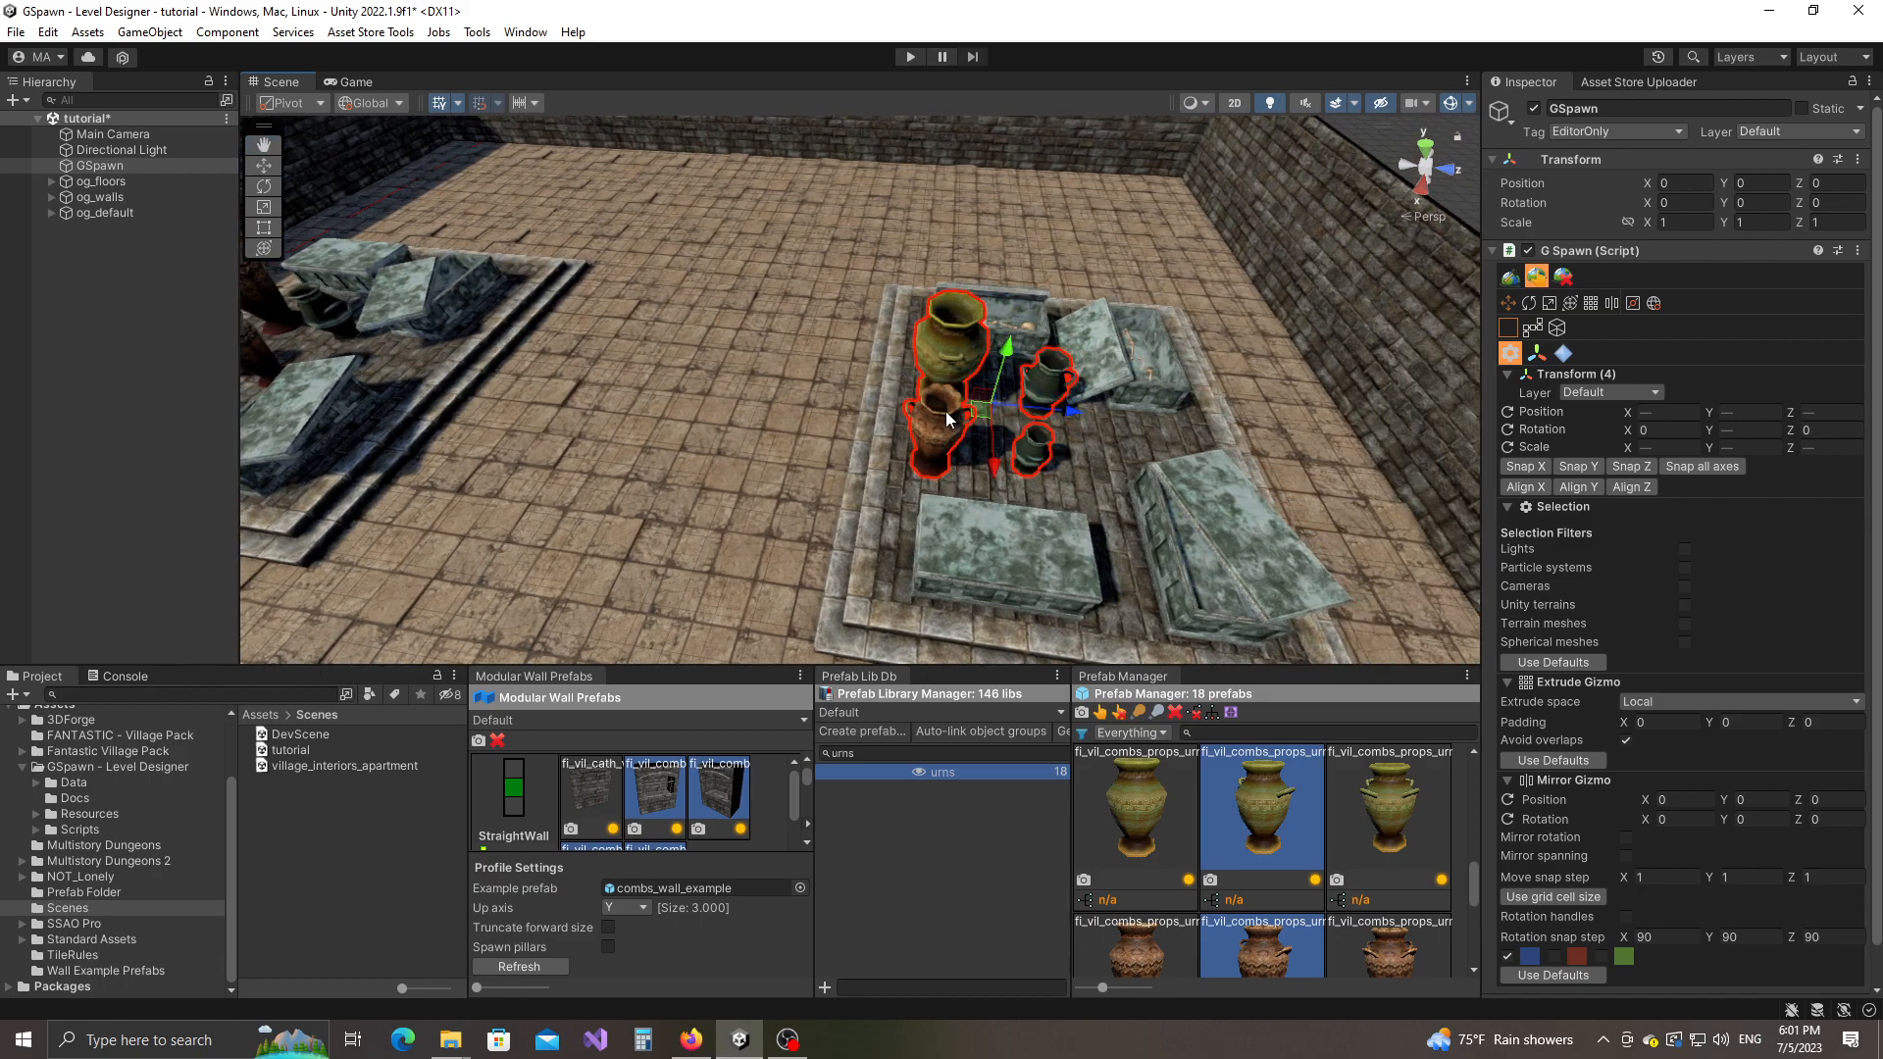
Step: Duplicate the small green urn nearest the front sarcophagus on the opposite platform and move the copy sideways beside it
{"action": "left_click", "coordinate": [1012, 469]}
{"action": "key", "text": "ctrl+d"}
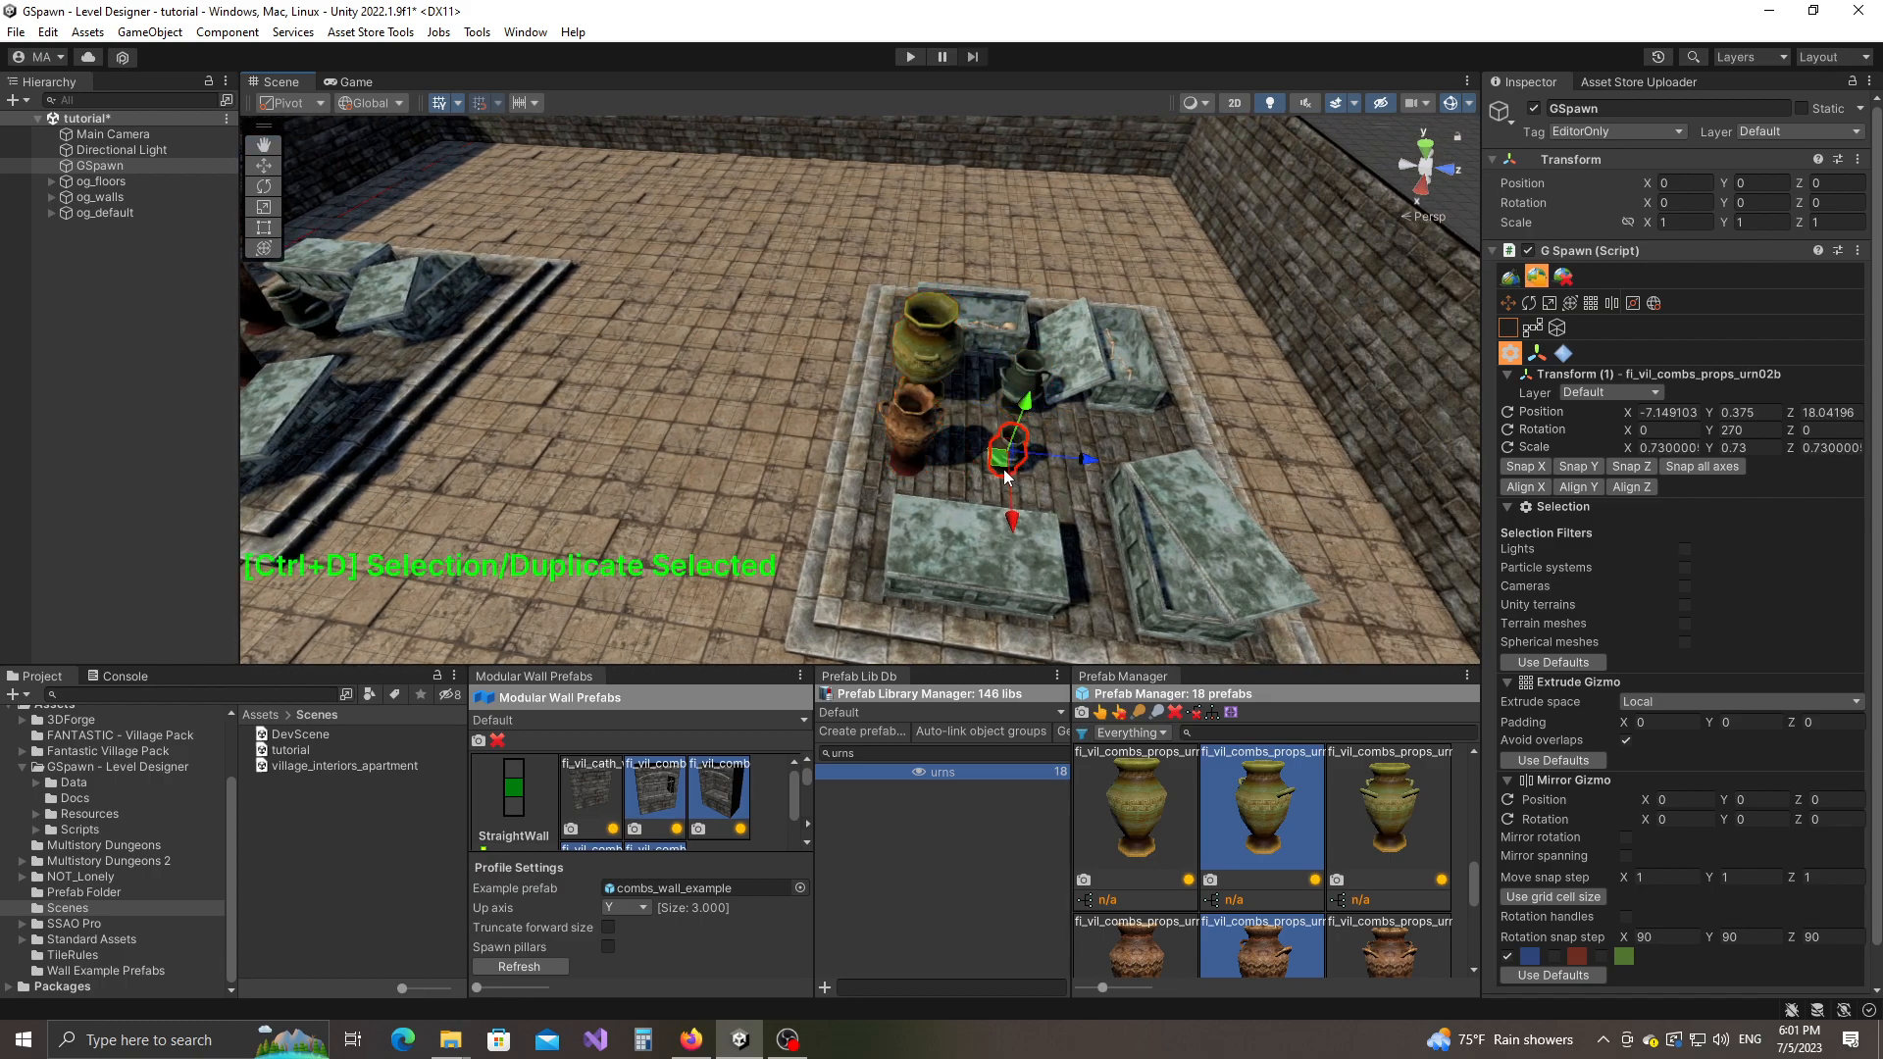
{"action": "right_click_drag", "start_coordinate": [1004, 472], "coordinate": [1021, 480]}
{"action": "left_click_drag", "start_coordinate": [980, 454], "coordinate": [1047, 436]}
{"action": "right_click_drag", "start_coordinate": [1045, 426], "coordinate": [1000, 461]}
{"action": "key", "text": "s"}
Step: Switch to modular snap spawning, filter the prefab library by "pill" and show the Cath_Pillar_04 prefabs
{"action": "left_click", "coordinate": [1511, 278]}
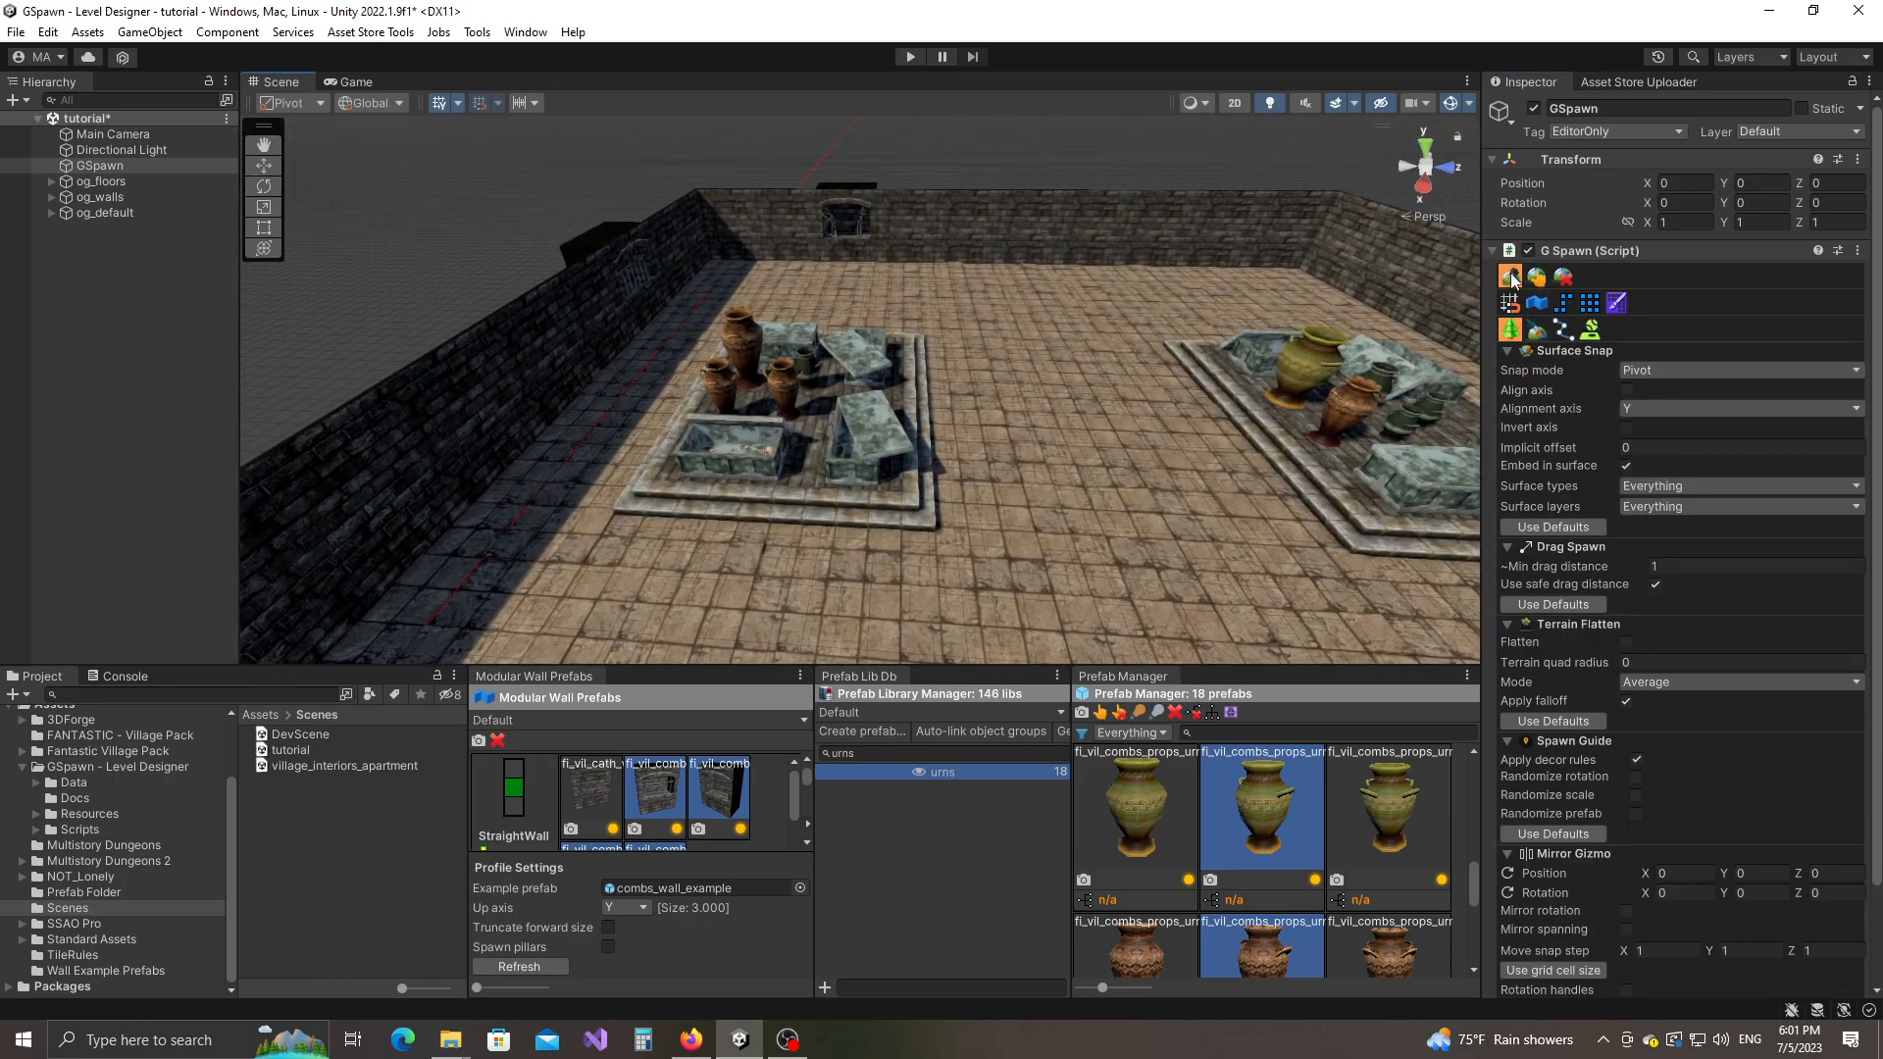
{"action": "left_click", "coordinate": [1509, 303]}
{"action": "left_click", "coordinate": [882, 756]}
{"action": "type", "text": "pill"}
{"action": "left_click", "coordinate": [984, 836]}
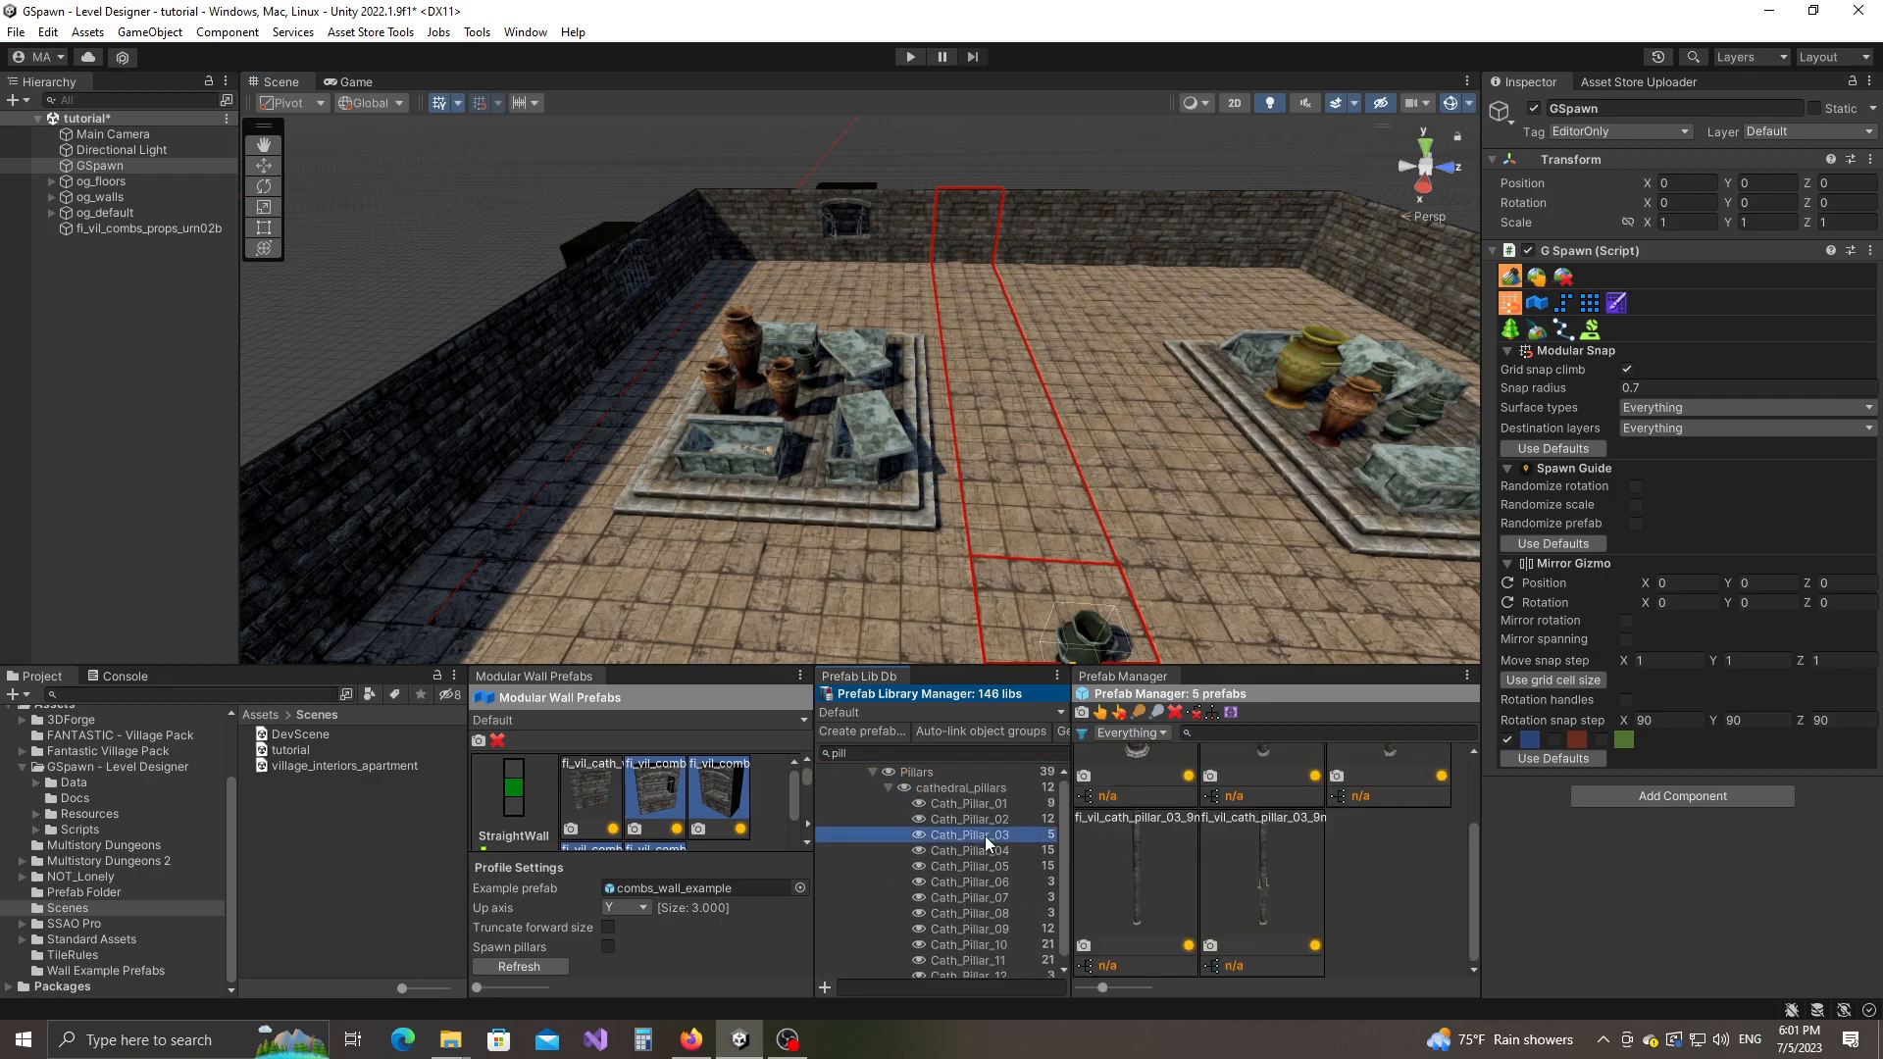
{"action": "left_click", "coordinate": [986, 849]}
Step: Choose the fi_vil_cath_pillar_04_6m_swords prefab and place the first pillar in the aisle between the two platforms
{"action": "scroll", "coordinate": [1251, 909], "scroll_direction": "up", "scroll_amount": 2}
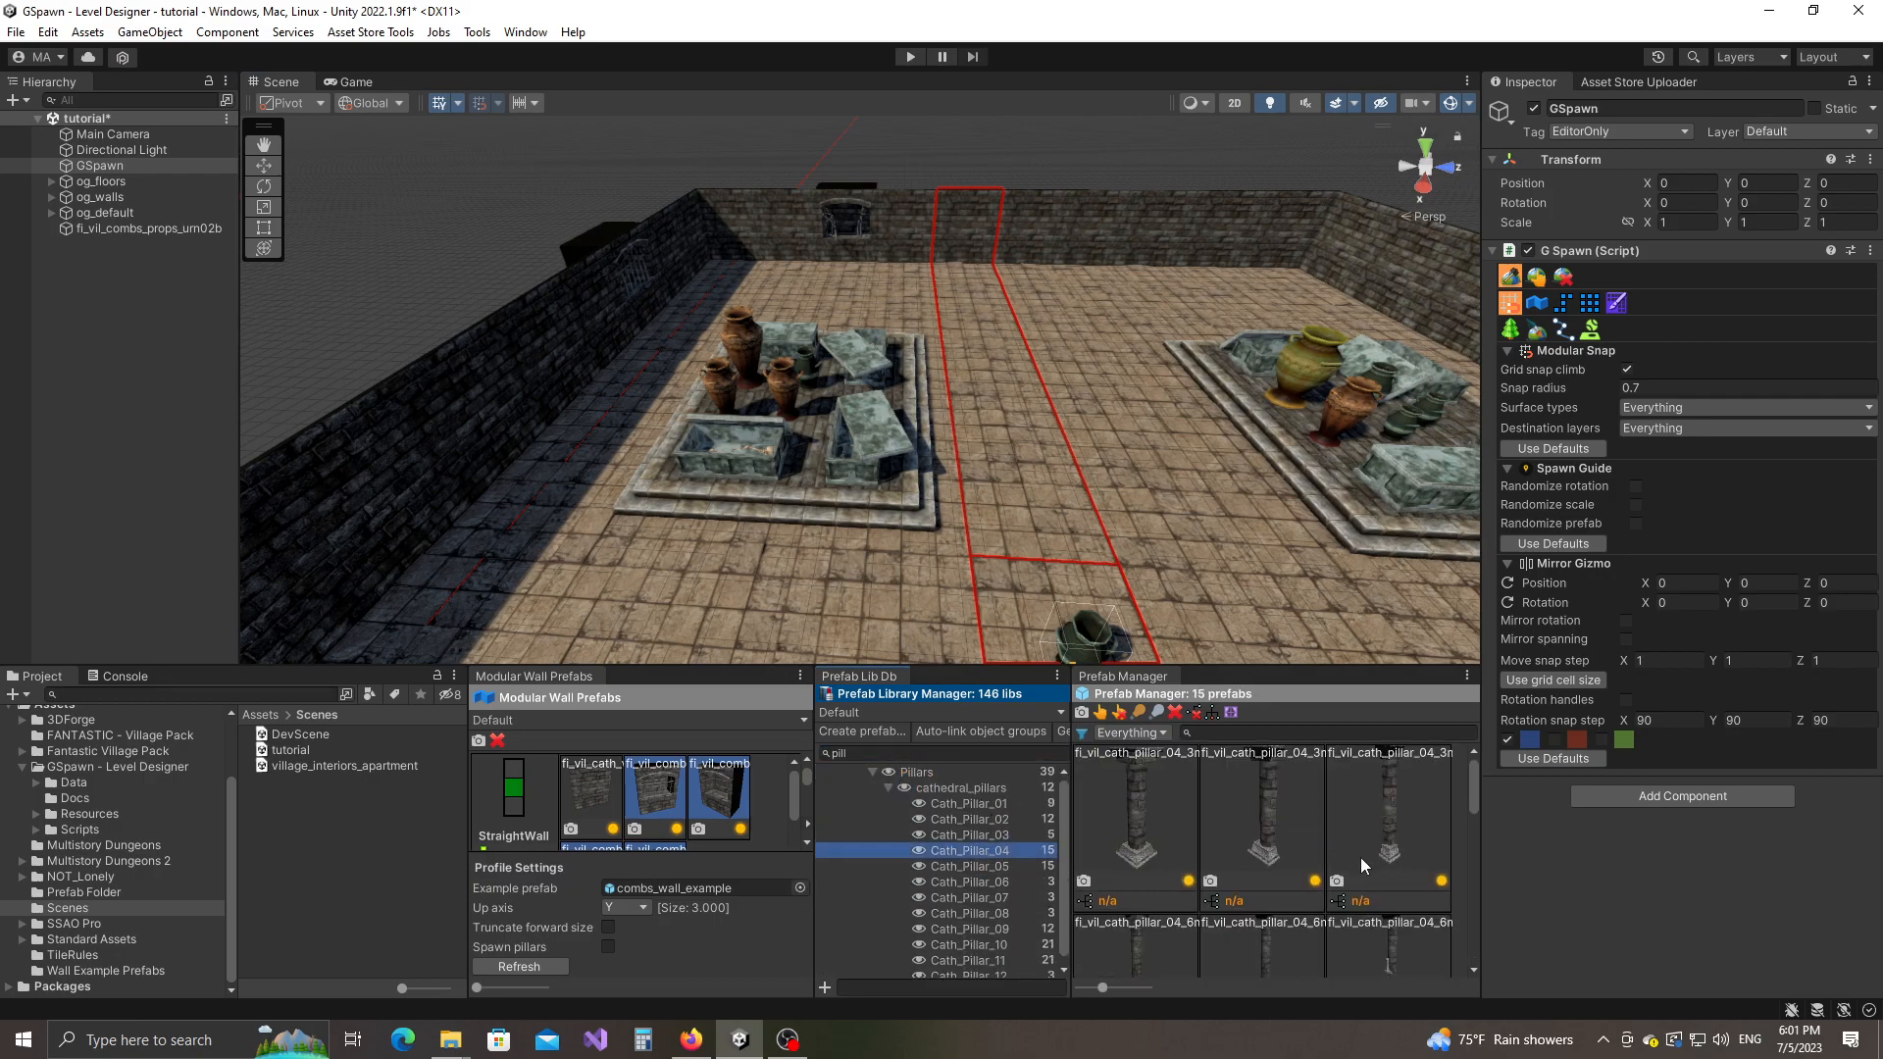
{"action": "scroll", "coordinate": [1326, 851], "scroll_direction": "down", "scroll_amount": 5}
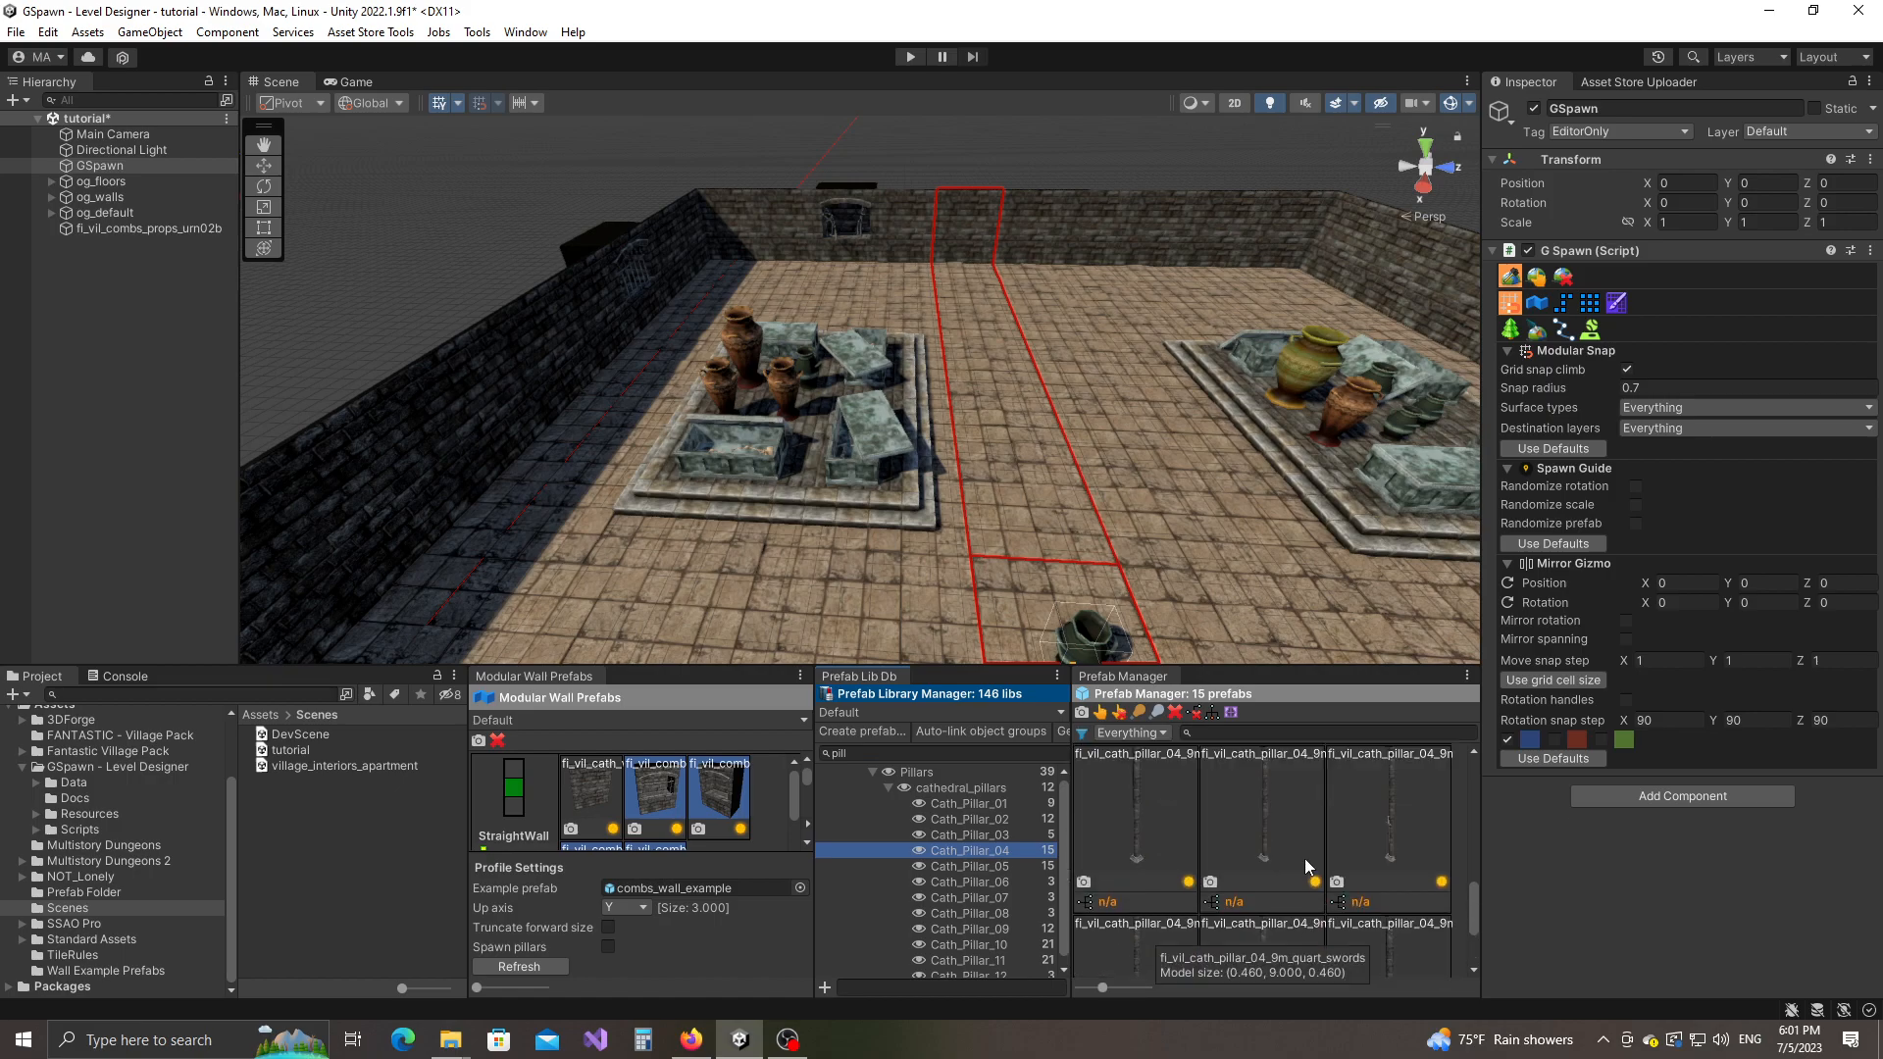
{"action": "scroll", "coordinate": [1304, 863], "scroll_direction": "up", "scroll_amount": 2}
{"action": "left_click", "coordinate": [1390, 939]}
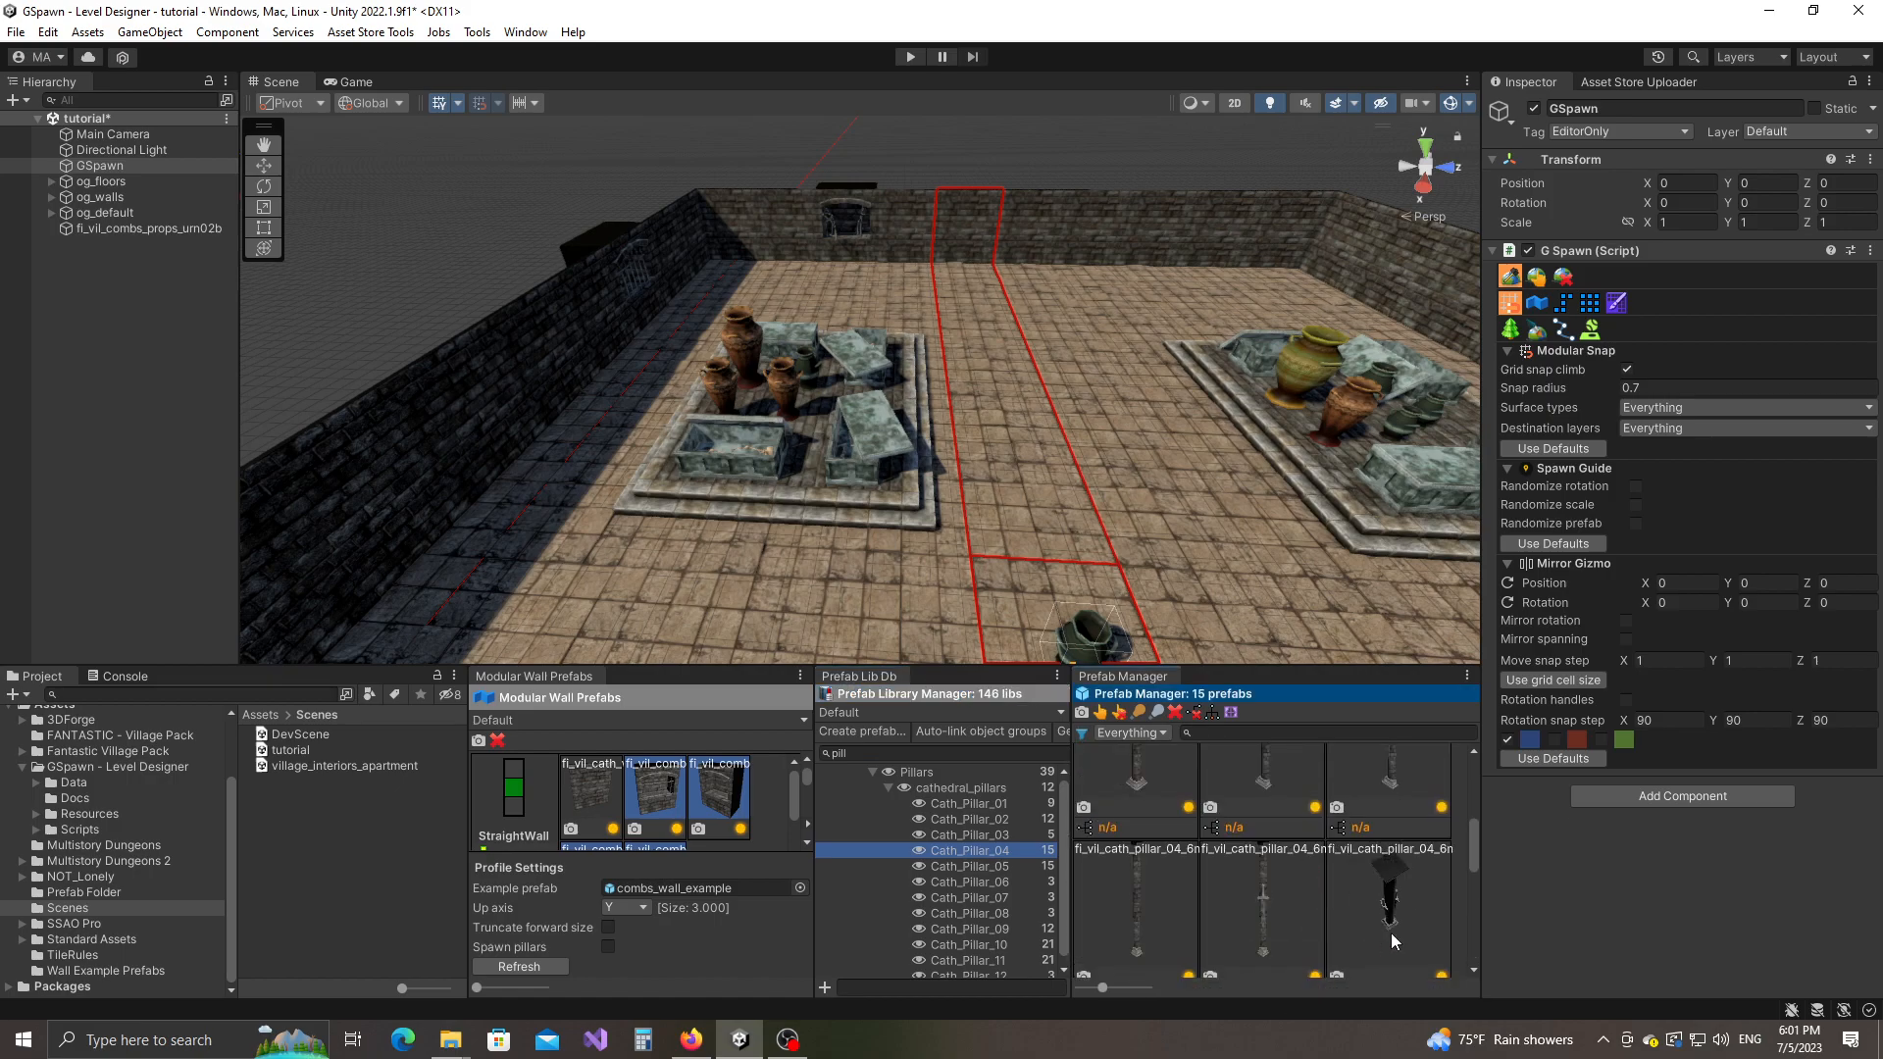
{"action": "left_click", "coordinate": [1434, 900]}
{"action": "right_click_drag", "start_coordinate": [1003, 513], "coordinate": [924, 516]}
{"action": "left_click", "coordinate": [930, 510]}
Step: Place more sword pillars along the aisle to form two rows of three between the platforms
{"action": "left_click_drag", "start_coordinate": [1126, 470], "coordinate": [891, 451], "text": "alt"}
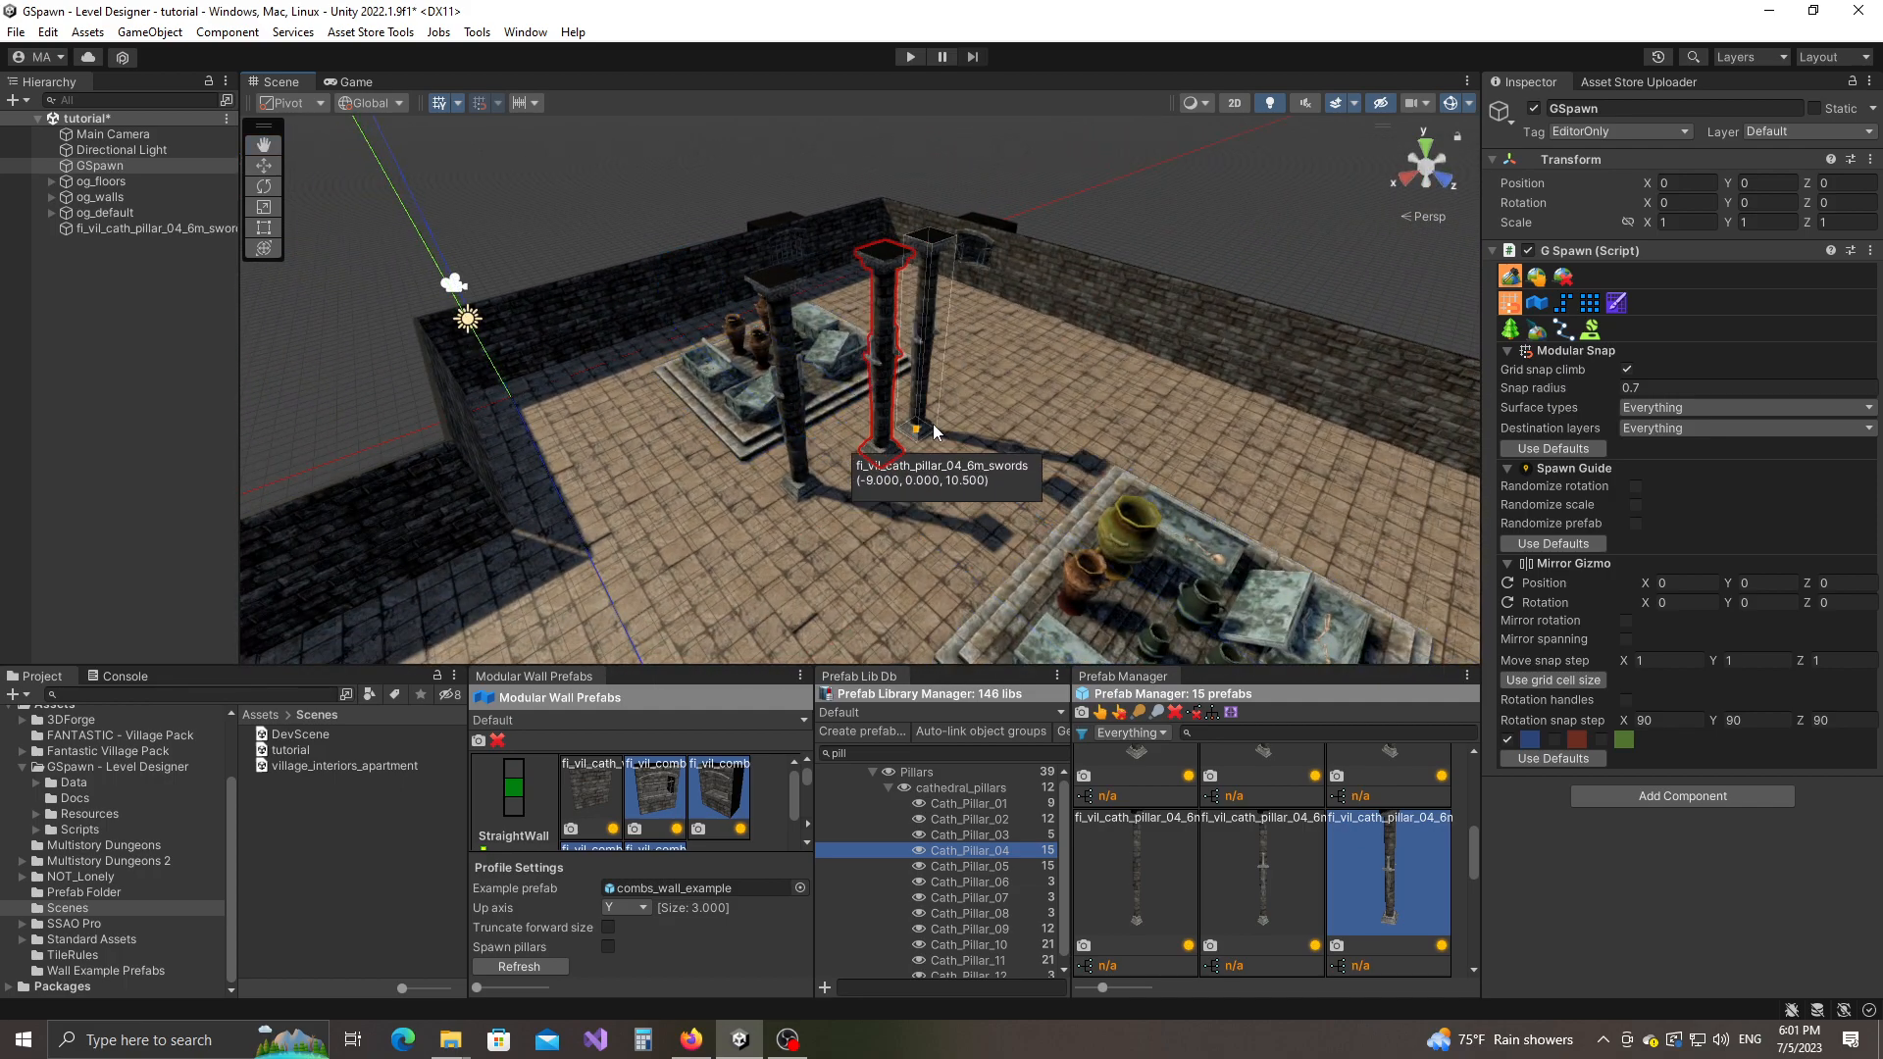
{"action": "left_click_drag", "start_coordinate": [1102, 442], "coordinate": [876, 453], "text": "alt"}
{"action": "left_click", "coordinate": [809, 573]}
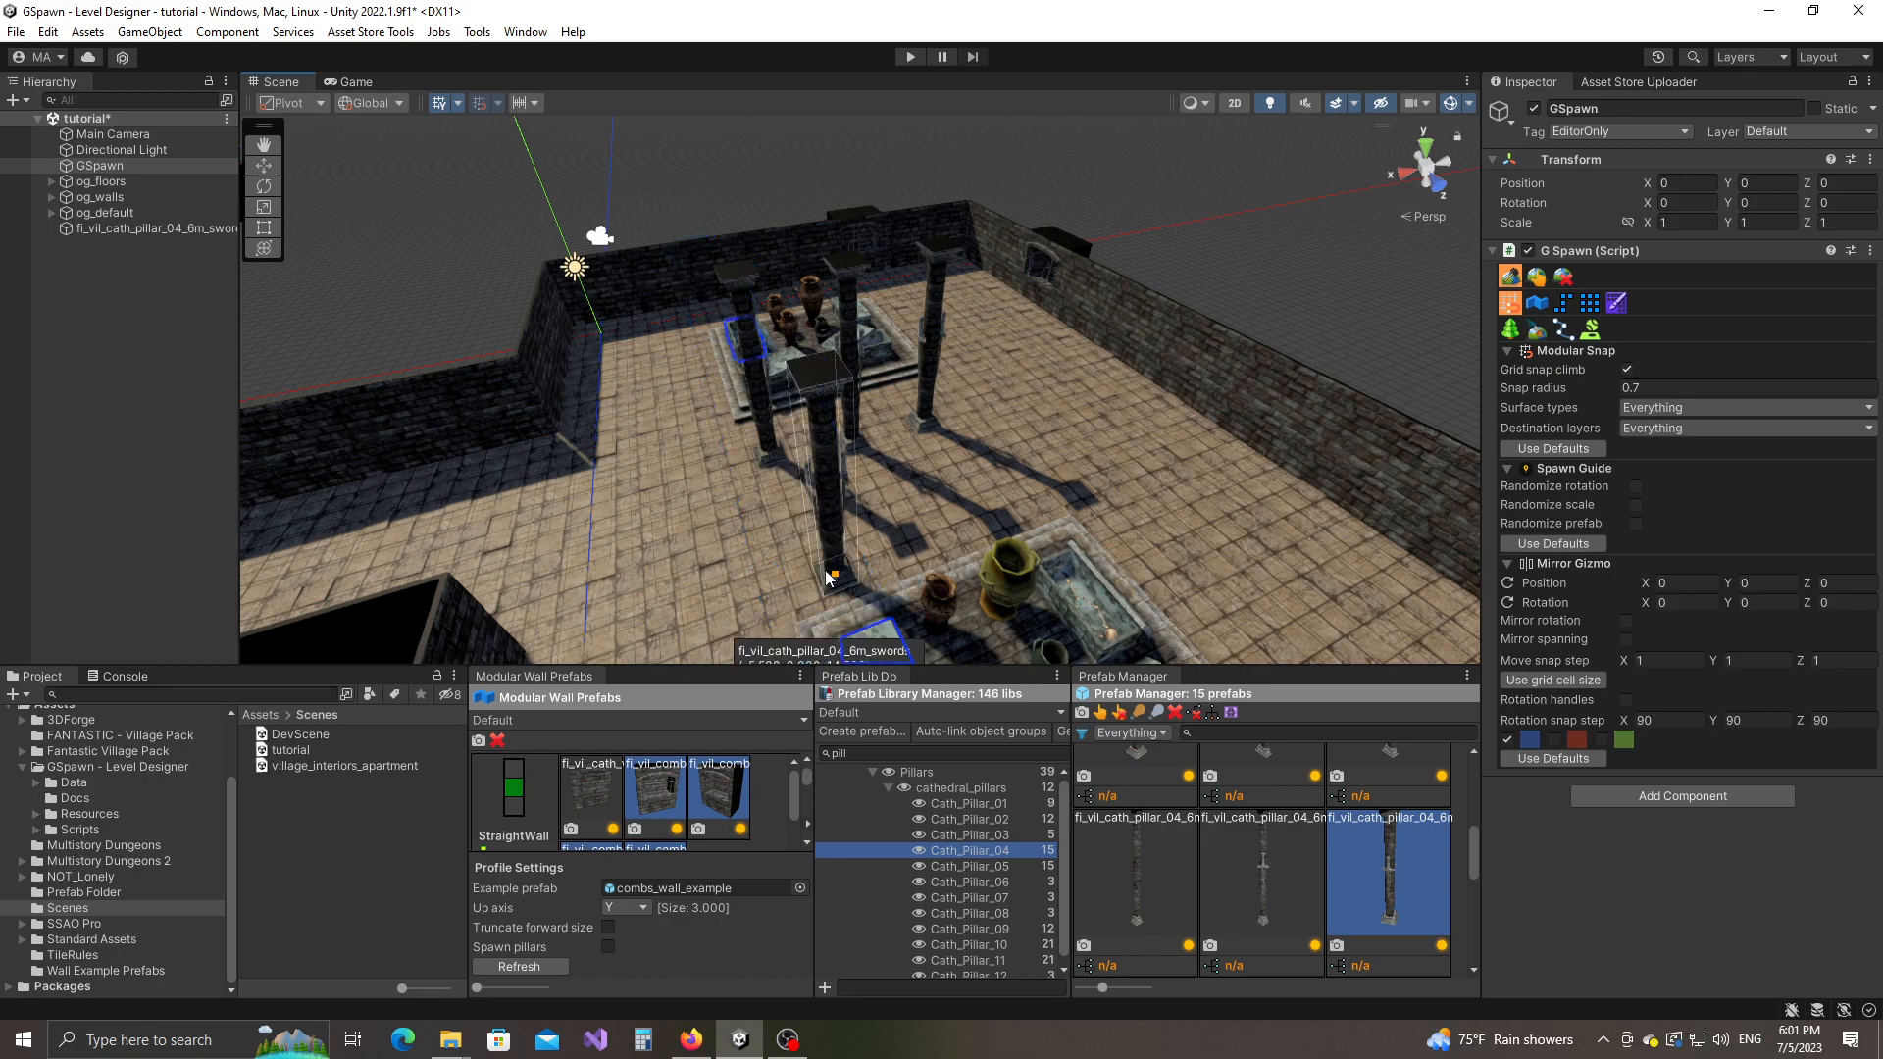
{"action": "left_click_drag", "start_coordinate": [821, 567], "coordinate": [934, 530], "text": "alt"}
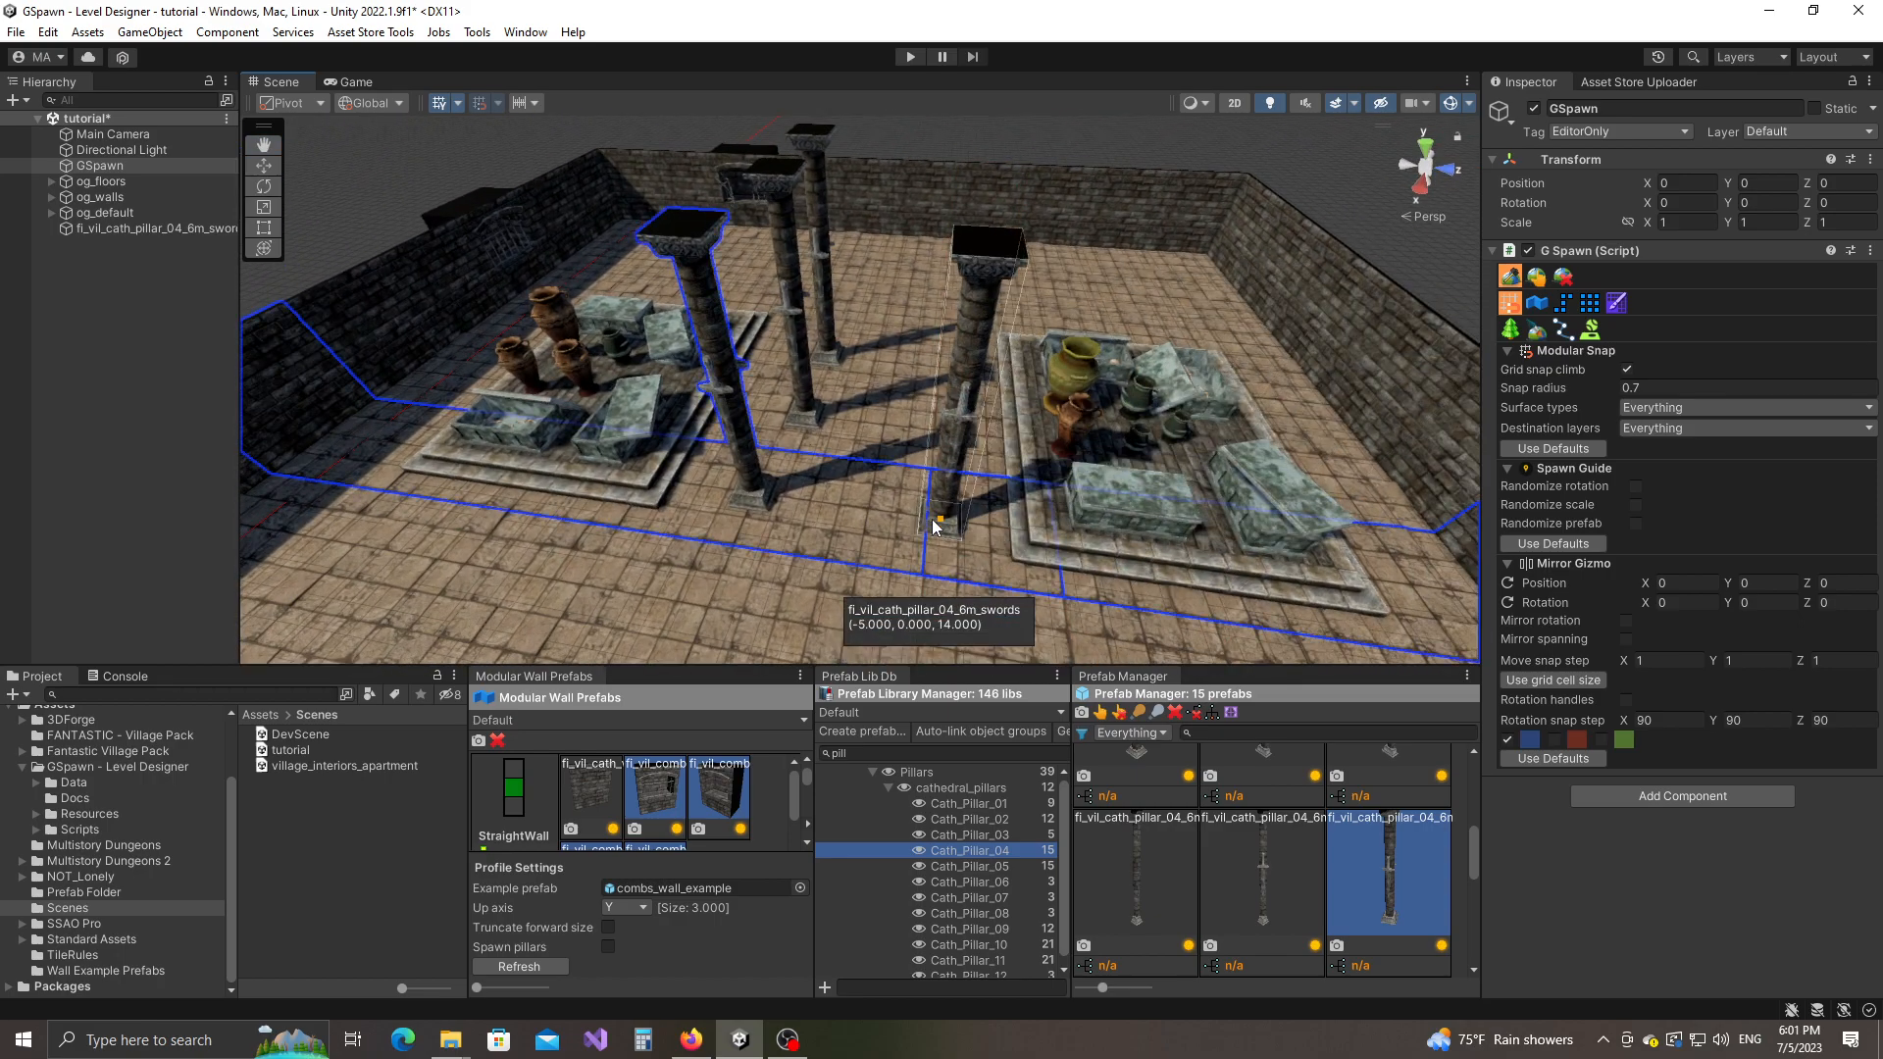
{"action": "left_click_drag", "start_coordinate": [1137, 432], "coordinate": [971, 514], "text": "alt"}
Step: Place a line of sword pillars behind both platforms at X -12.5
{"action": "right_click_drag", "start_coordinate": [972, 514], "coordinate": [785, 510]}
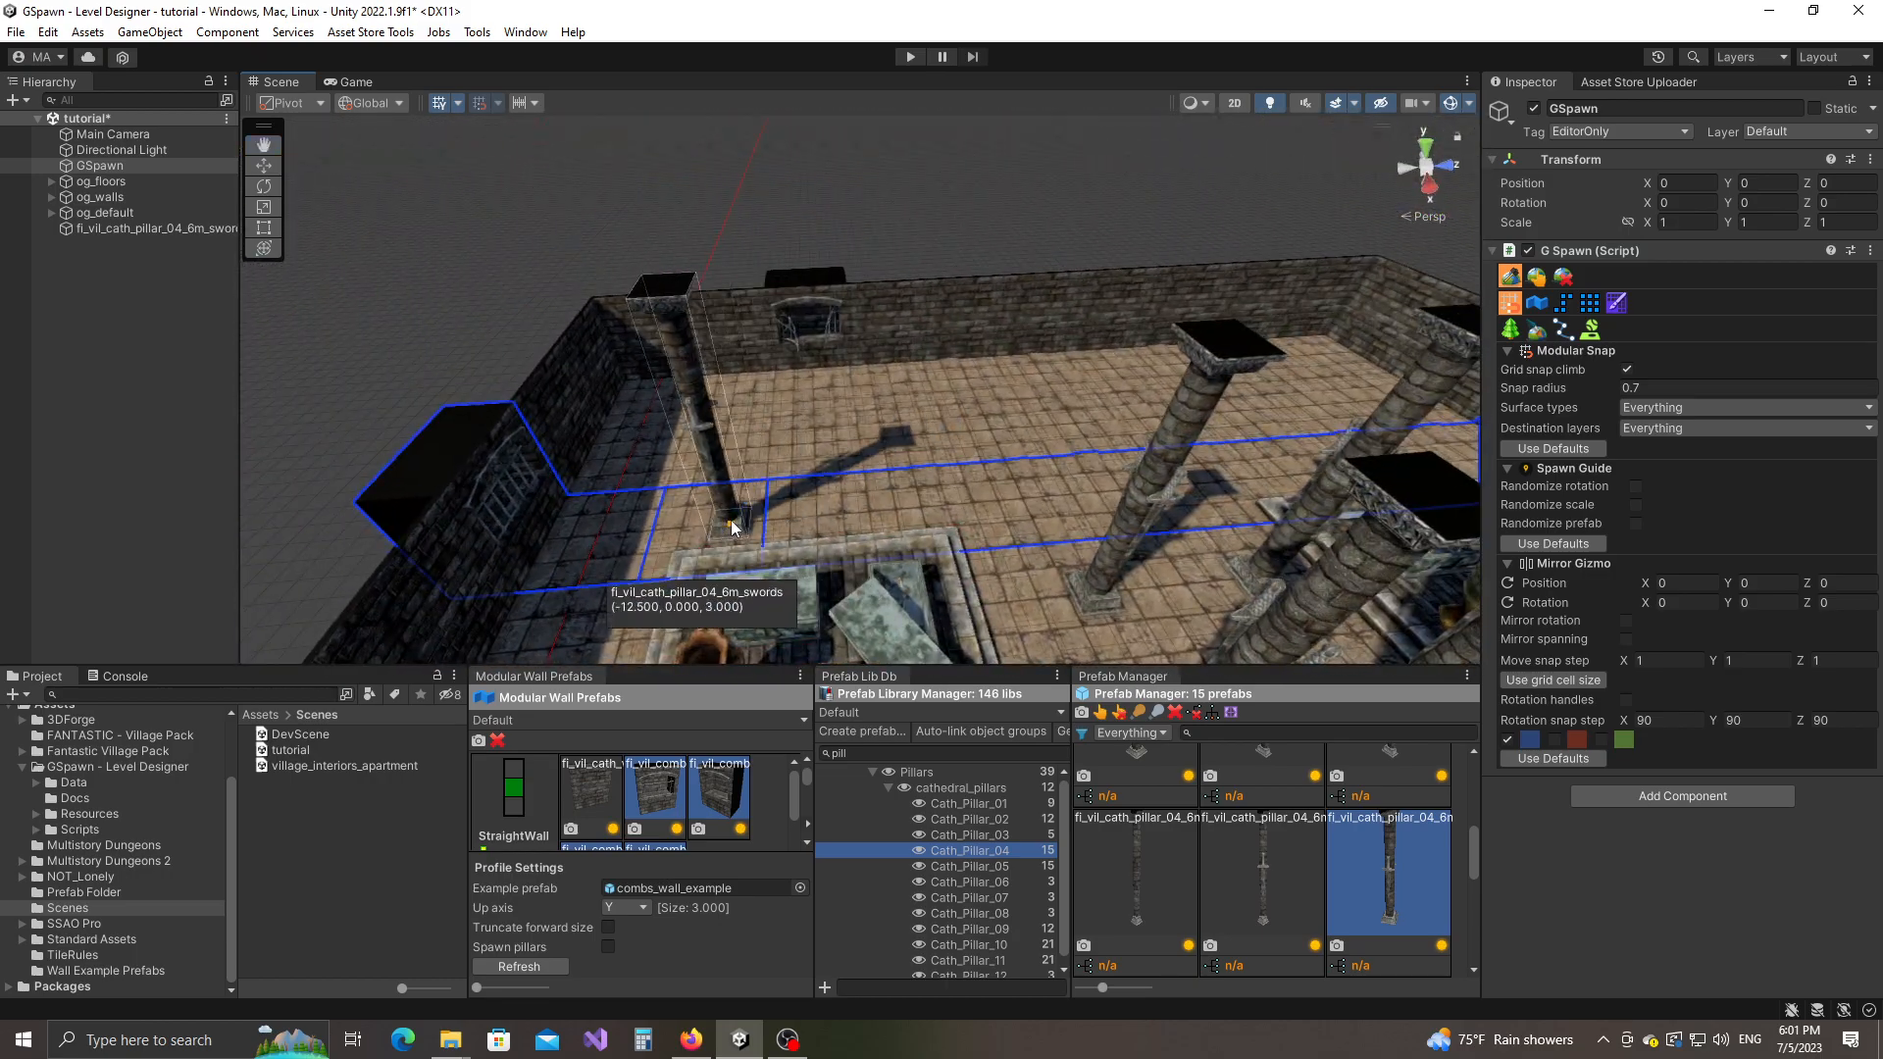
{"action": "left_click", "coordinate": [732, 526]}
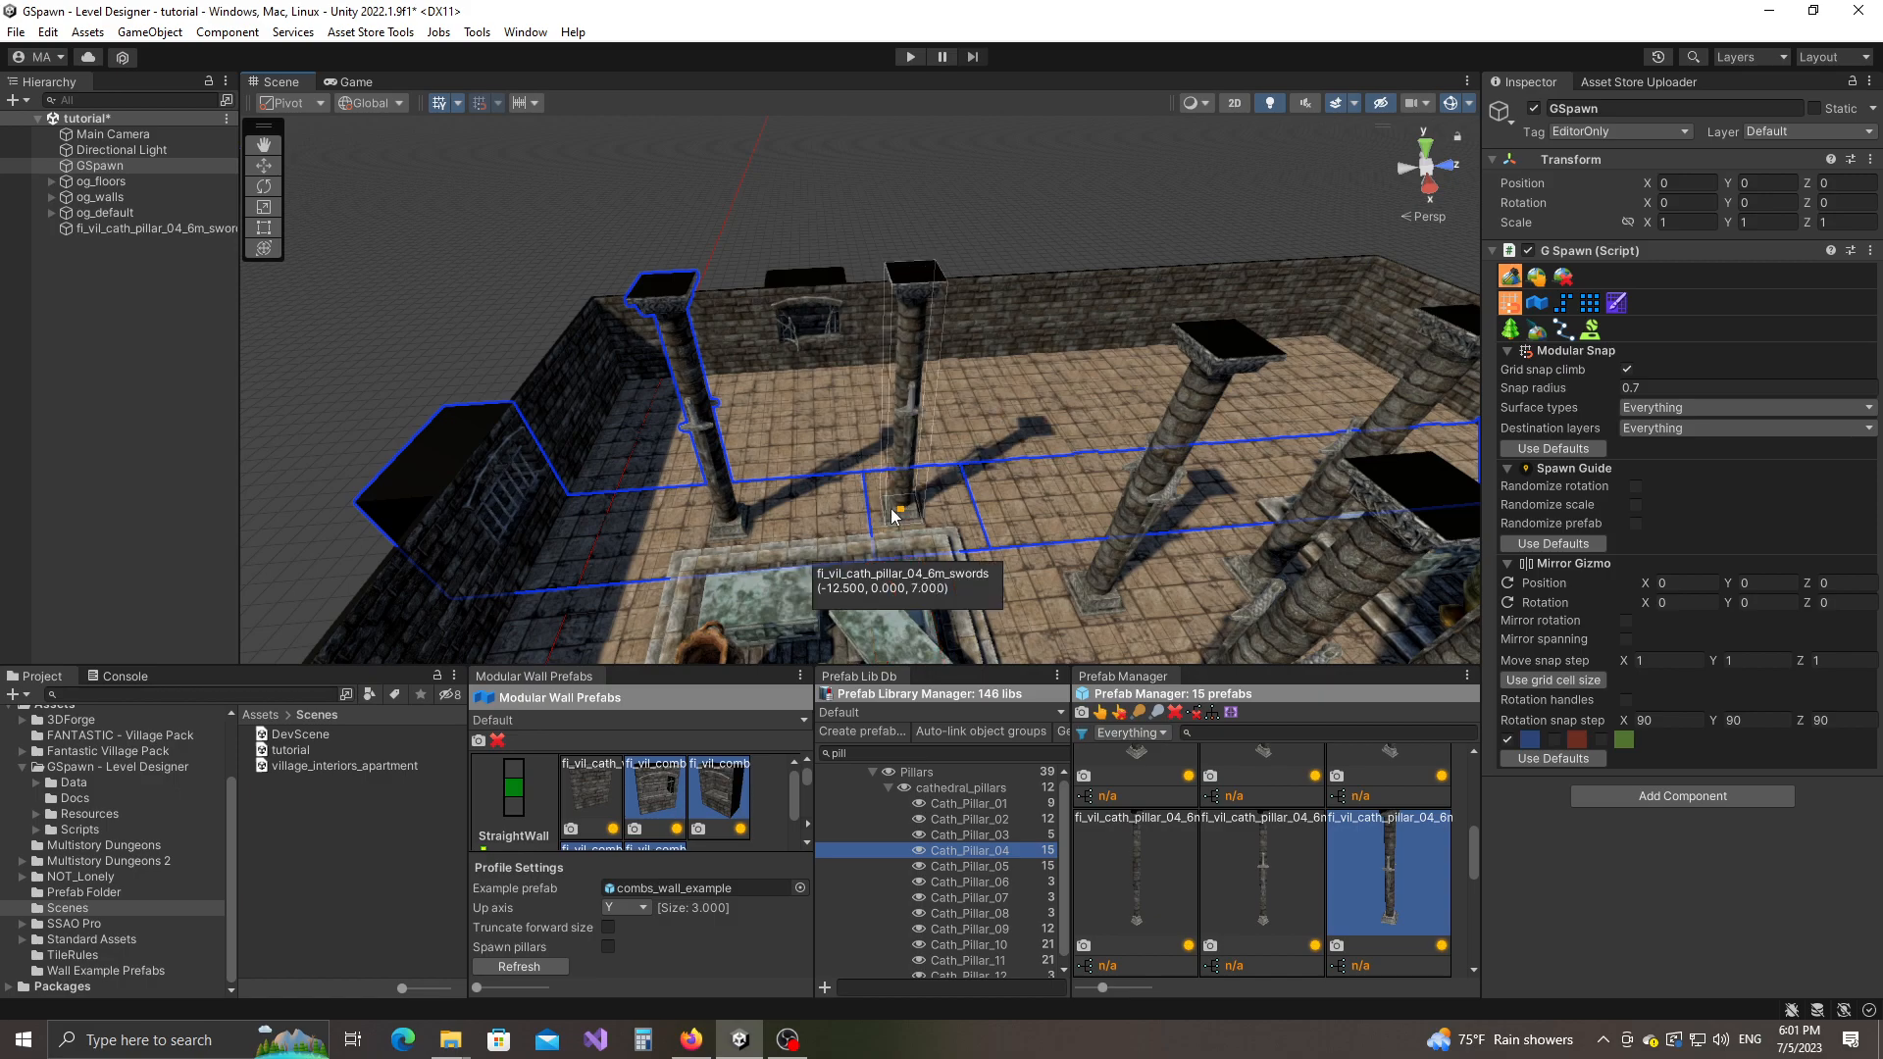
{"action": "right_click_drag", "start_coordinate": [1273, 435], "coordinate": [923, 480]}
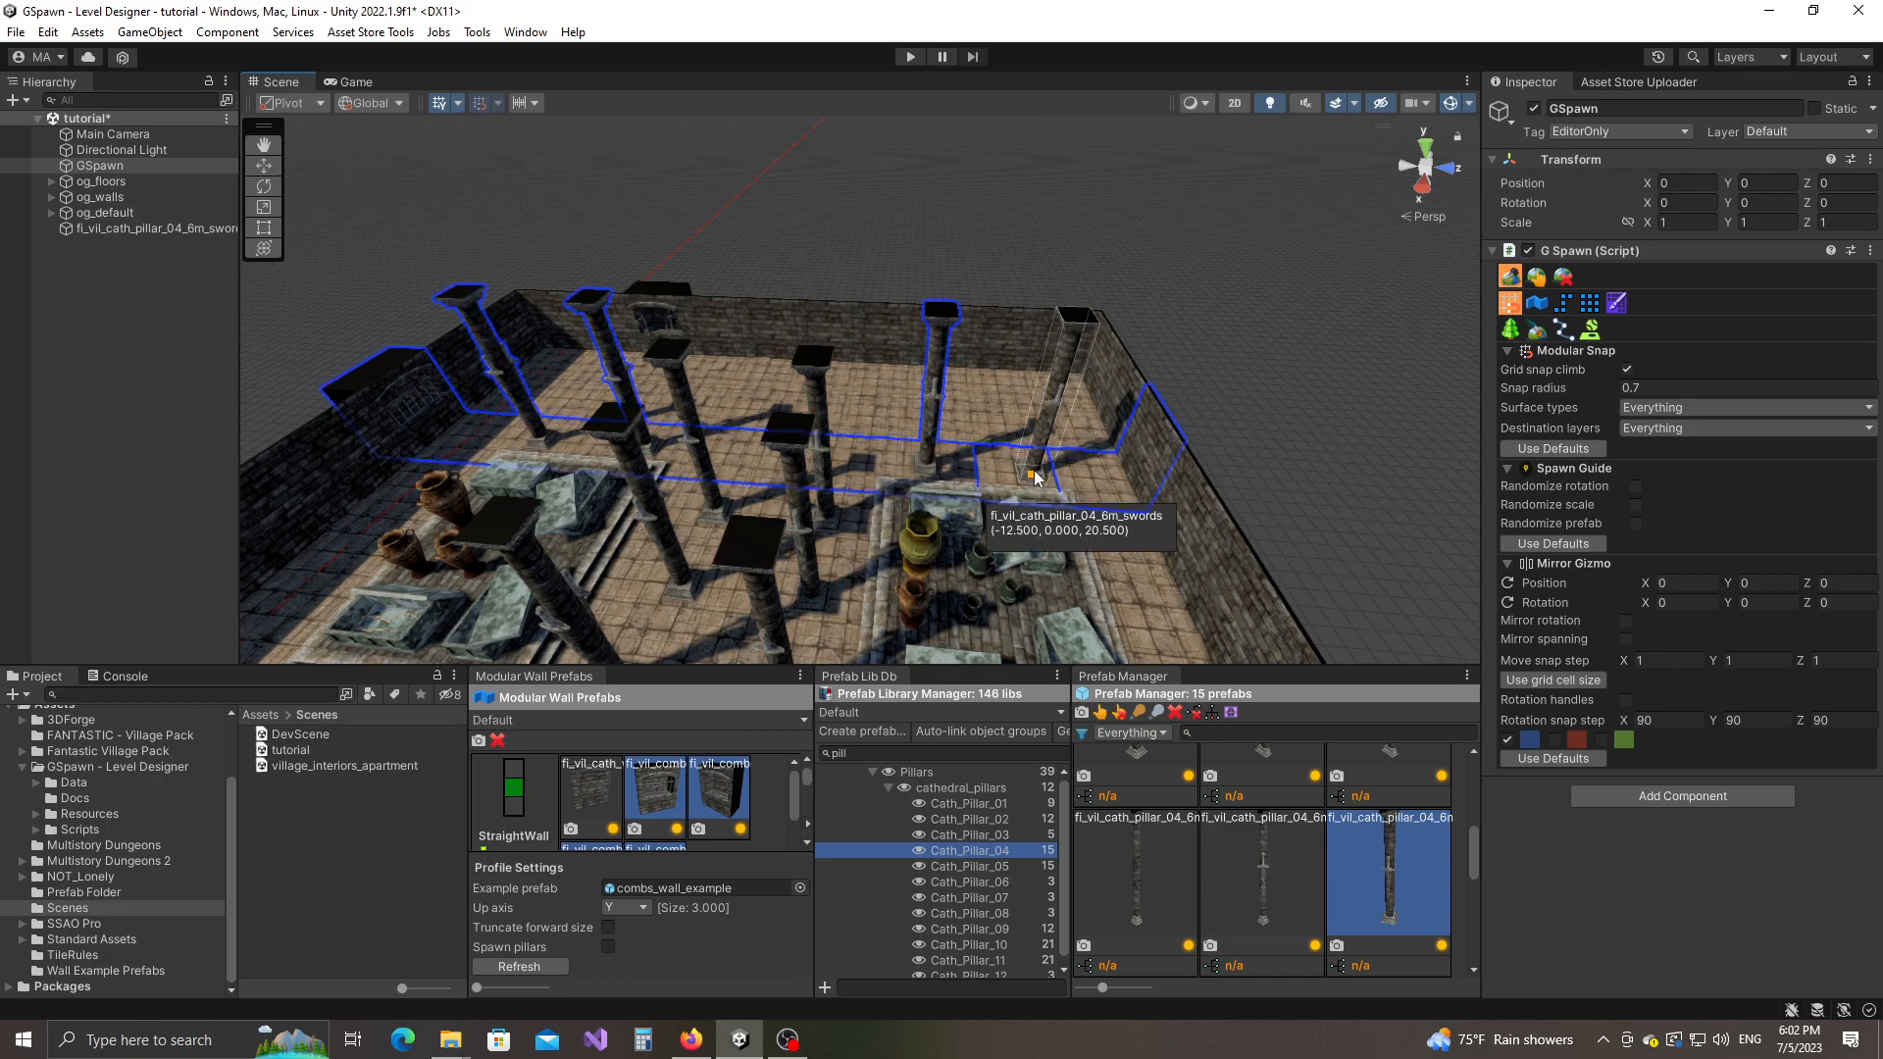
Step: Examine the alignment of the pillar rows between the platforms from above
{"action": "right_click_drag", "start_coordinate": [1086, 393], "coordinate": [1280, 446]}
{"action": "right_click_drag", "start_coordinate": [882, 510], "coordinate": [700, 512]}
{"action": "right_click_drag", "start_coordinate": [865, 537], "coordinate": [798, 515]}
{"action": "right_click_drag", "start_coordinate": [677, 655], "coordinate": [869, 361]}
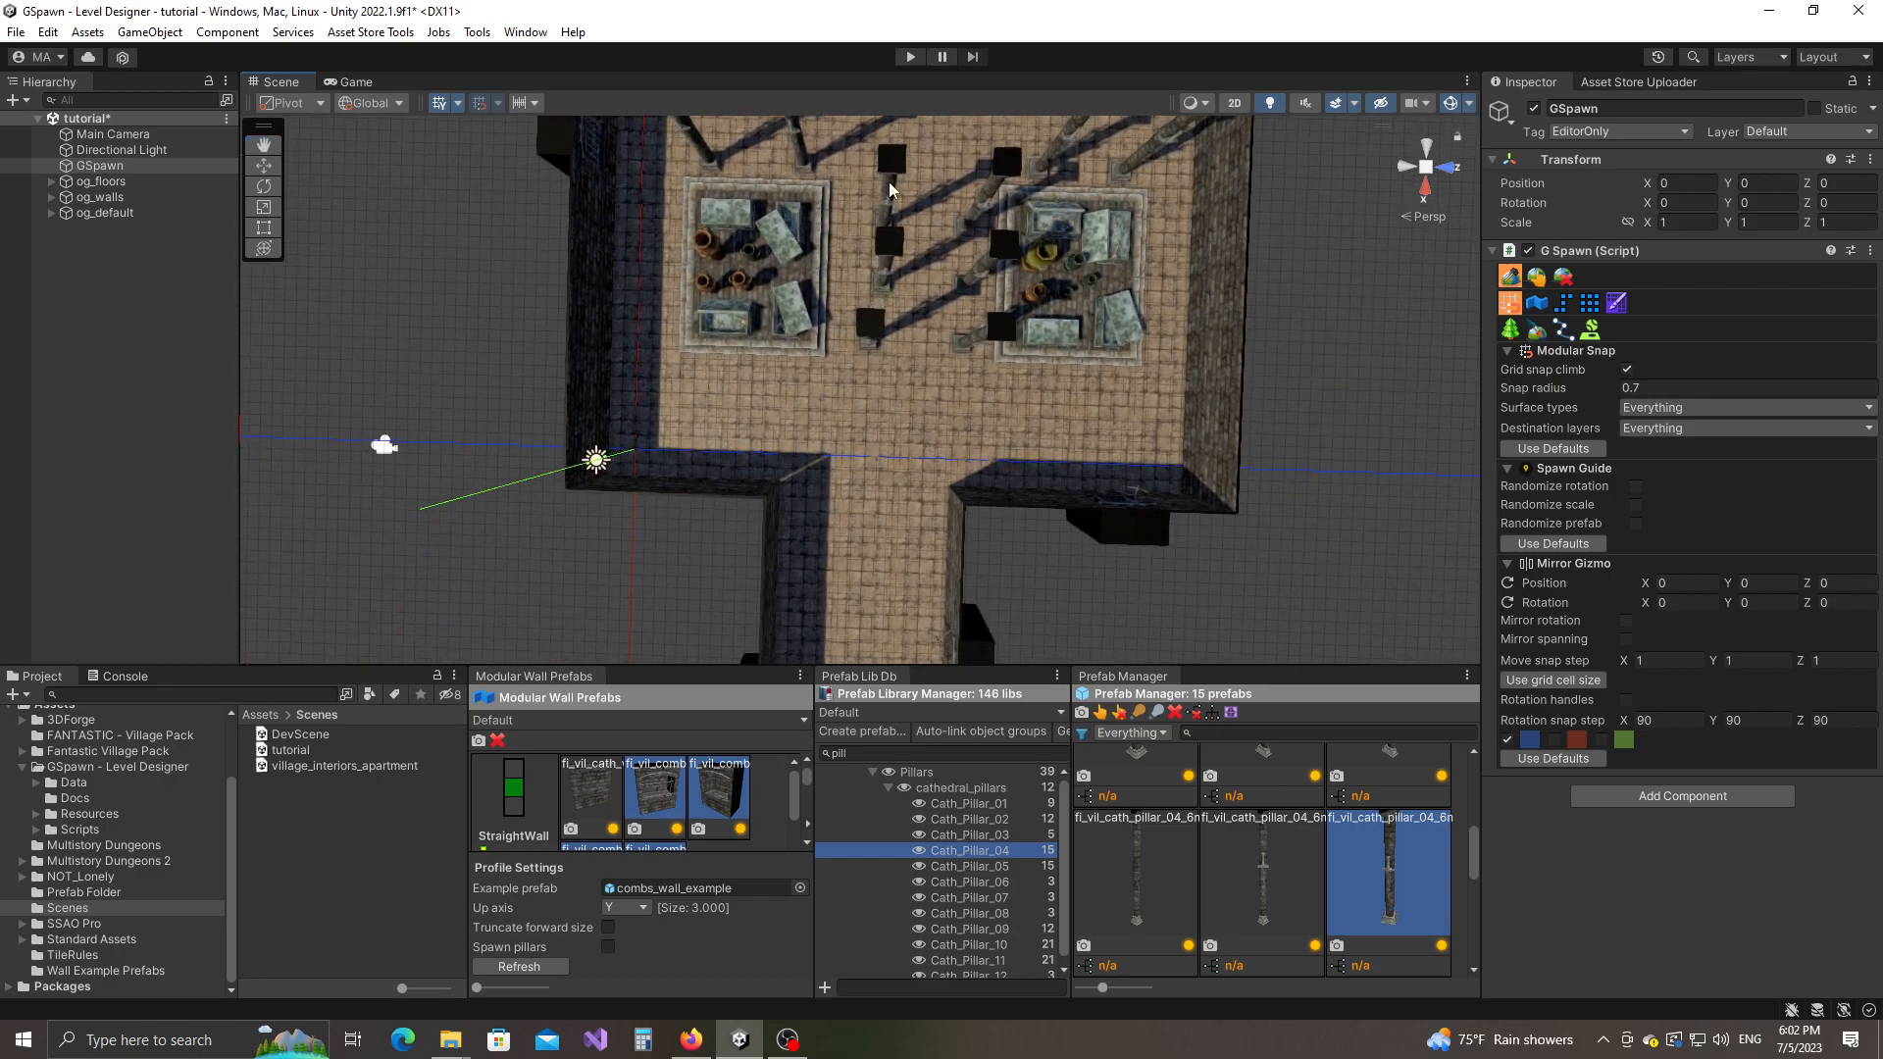
{"action": "right_click_drag", "start_coordinate": [873, 471], "coordinate": [793, 451]}
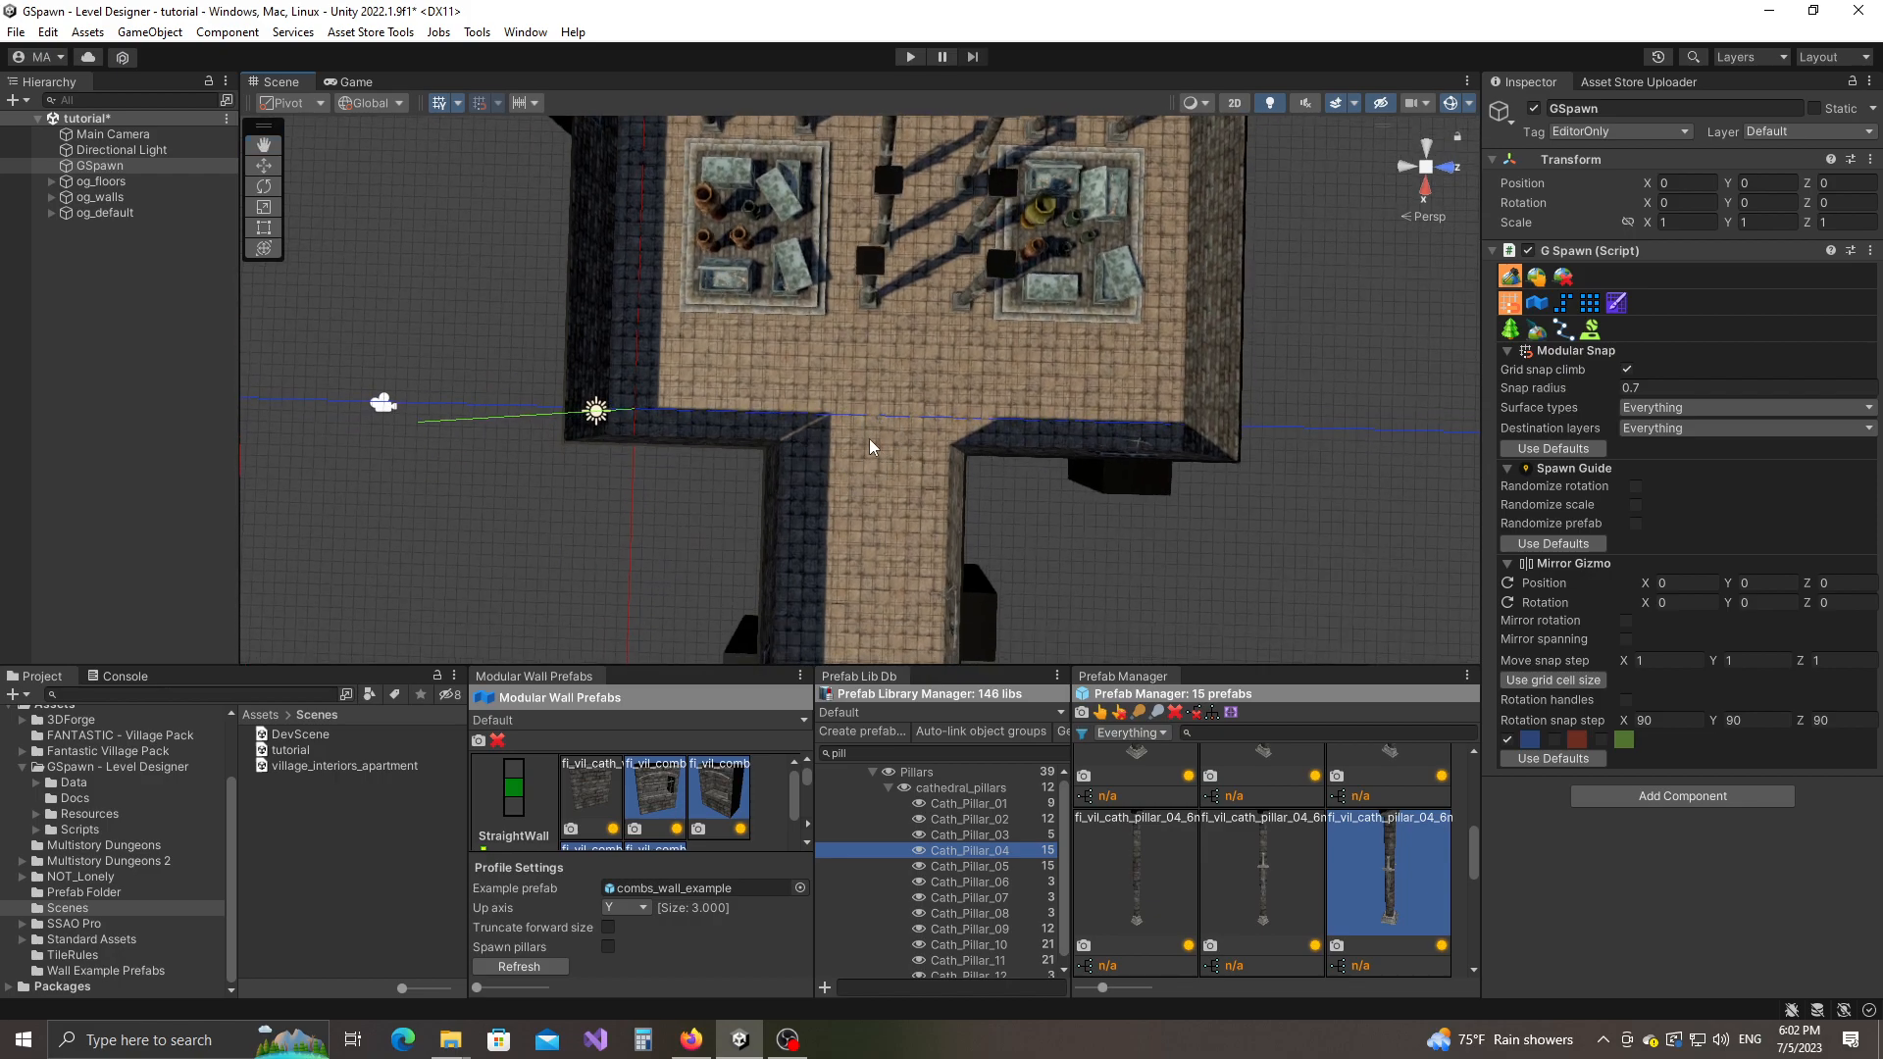
{"action": "key", "text": "e"}
{"action": "mouse_move", "coordinate": [862, 450]}
{"action": "right_mouse_down"}
{"action": "mouse_move", "coordinate": [879, 458]}
{"action": "mouse_move", "coordinate": [864, 450]}
{"action": "right_mouse_up"}
{"action": "key", "text": "w"}
Step: Realign the two offset aisle pillars on the first platform's side to Z 10 using Modular Snap
{"action": "left_click", "coordinate": [1534, 279]}
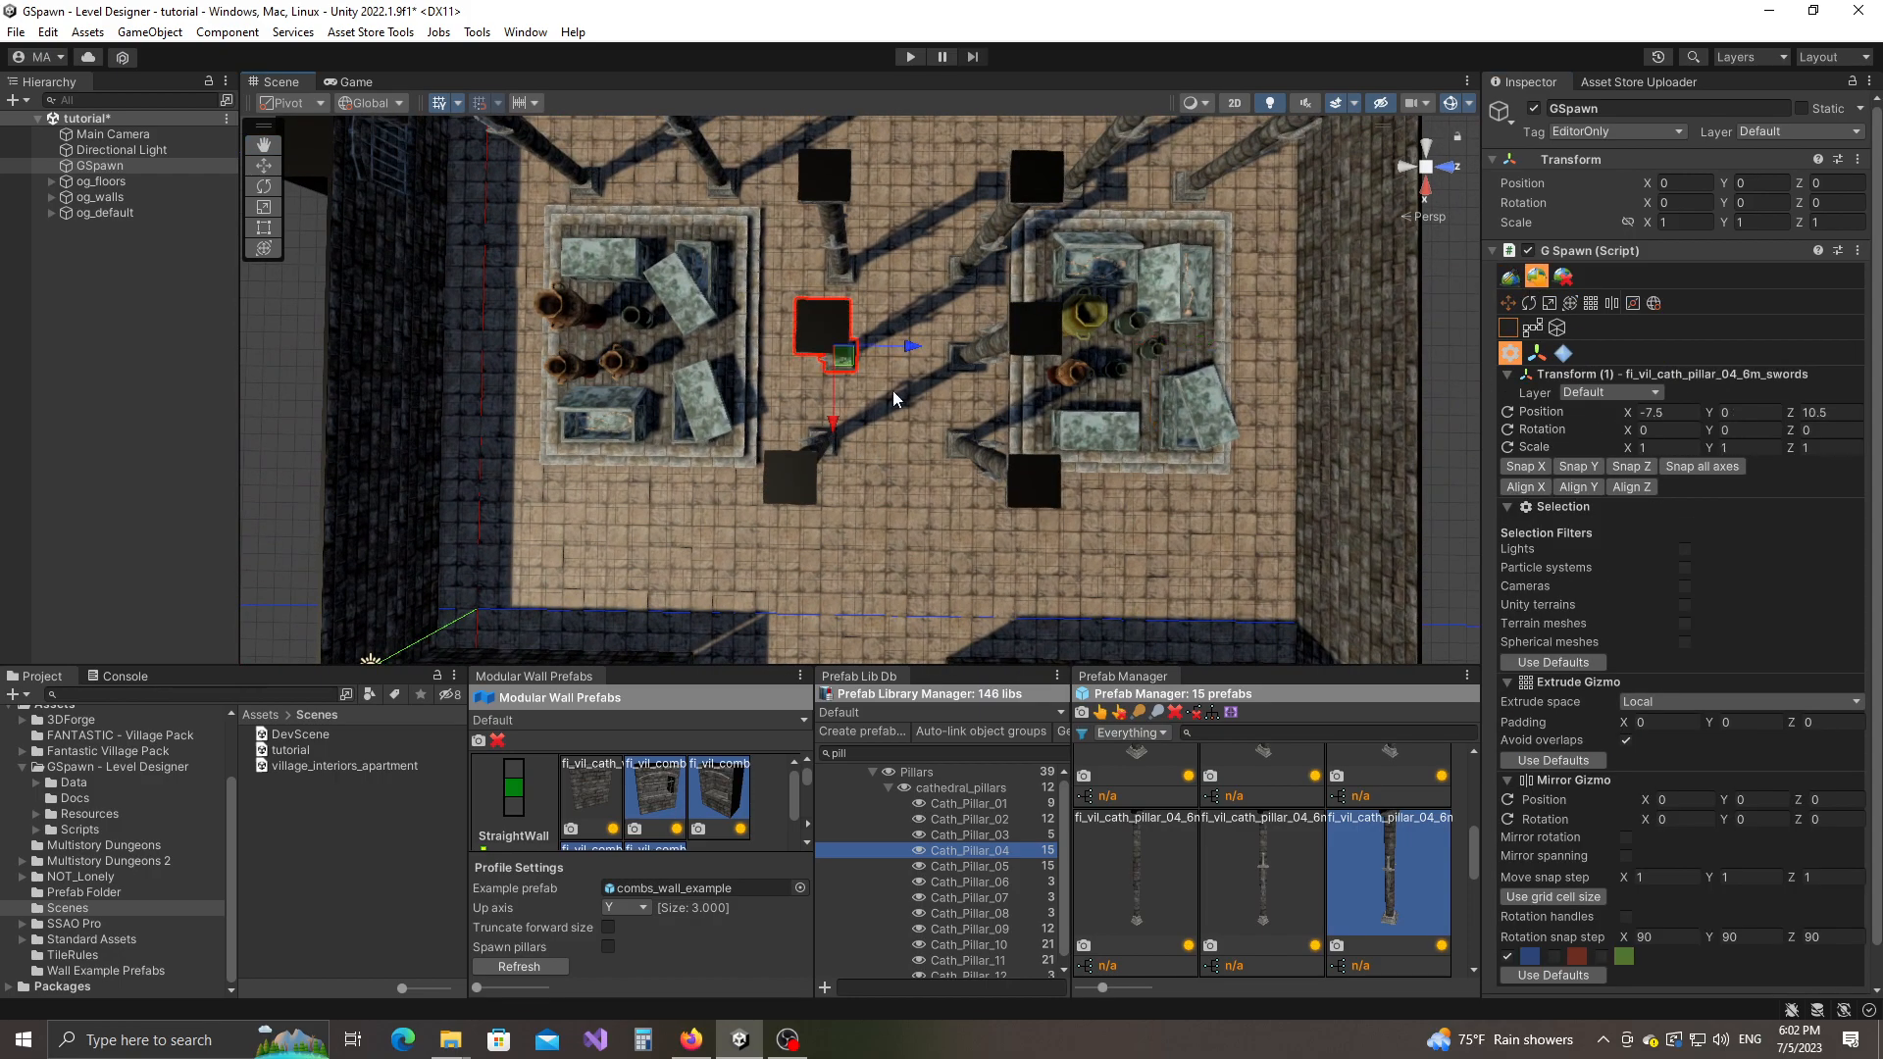
{"action": "key", "text": "d"}
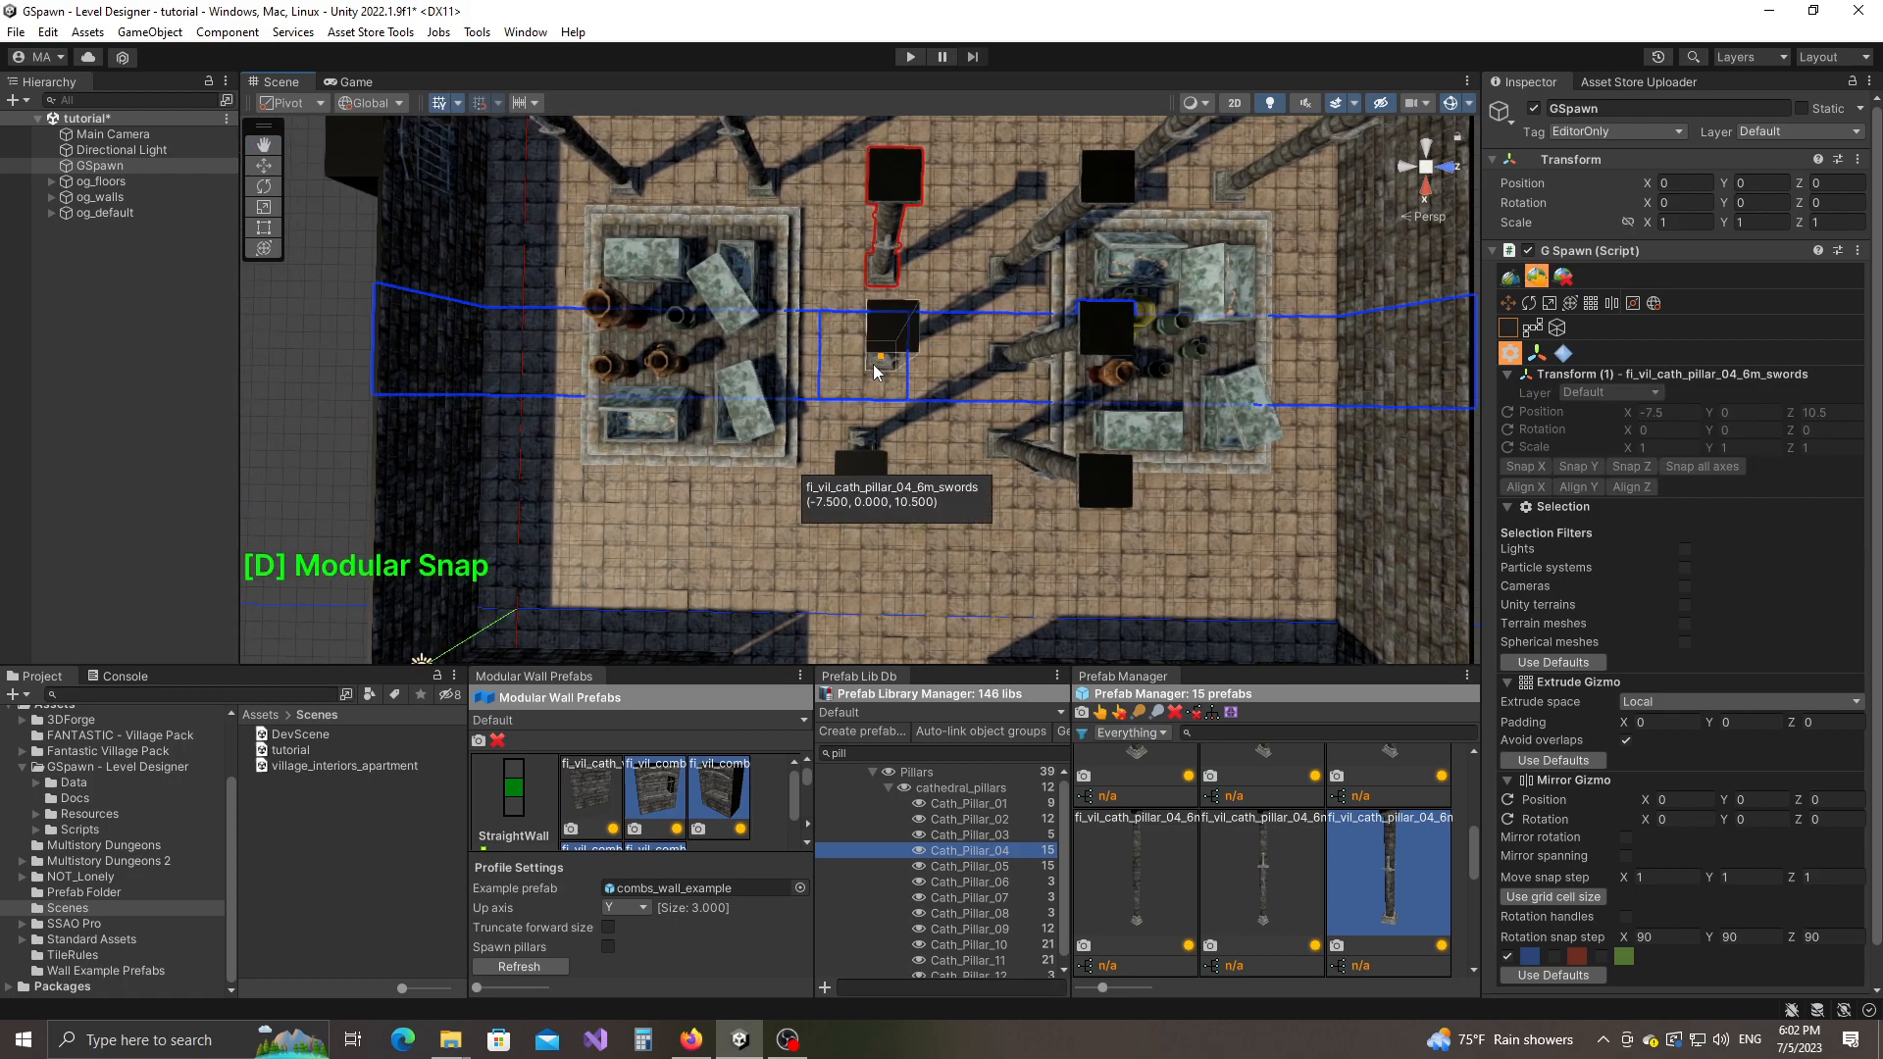
{"action": "left_click", "coordinate": [878, 261]}
{"action": "key", "text": "d"}
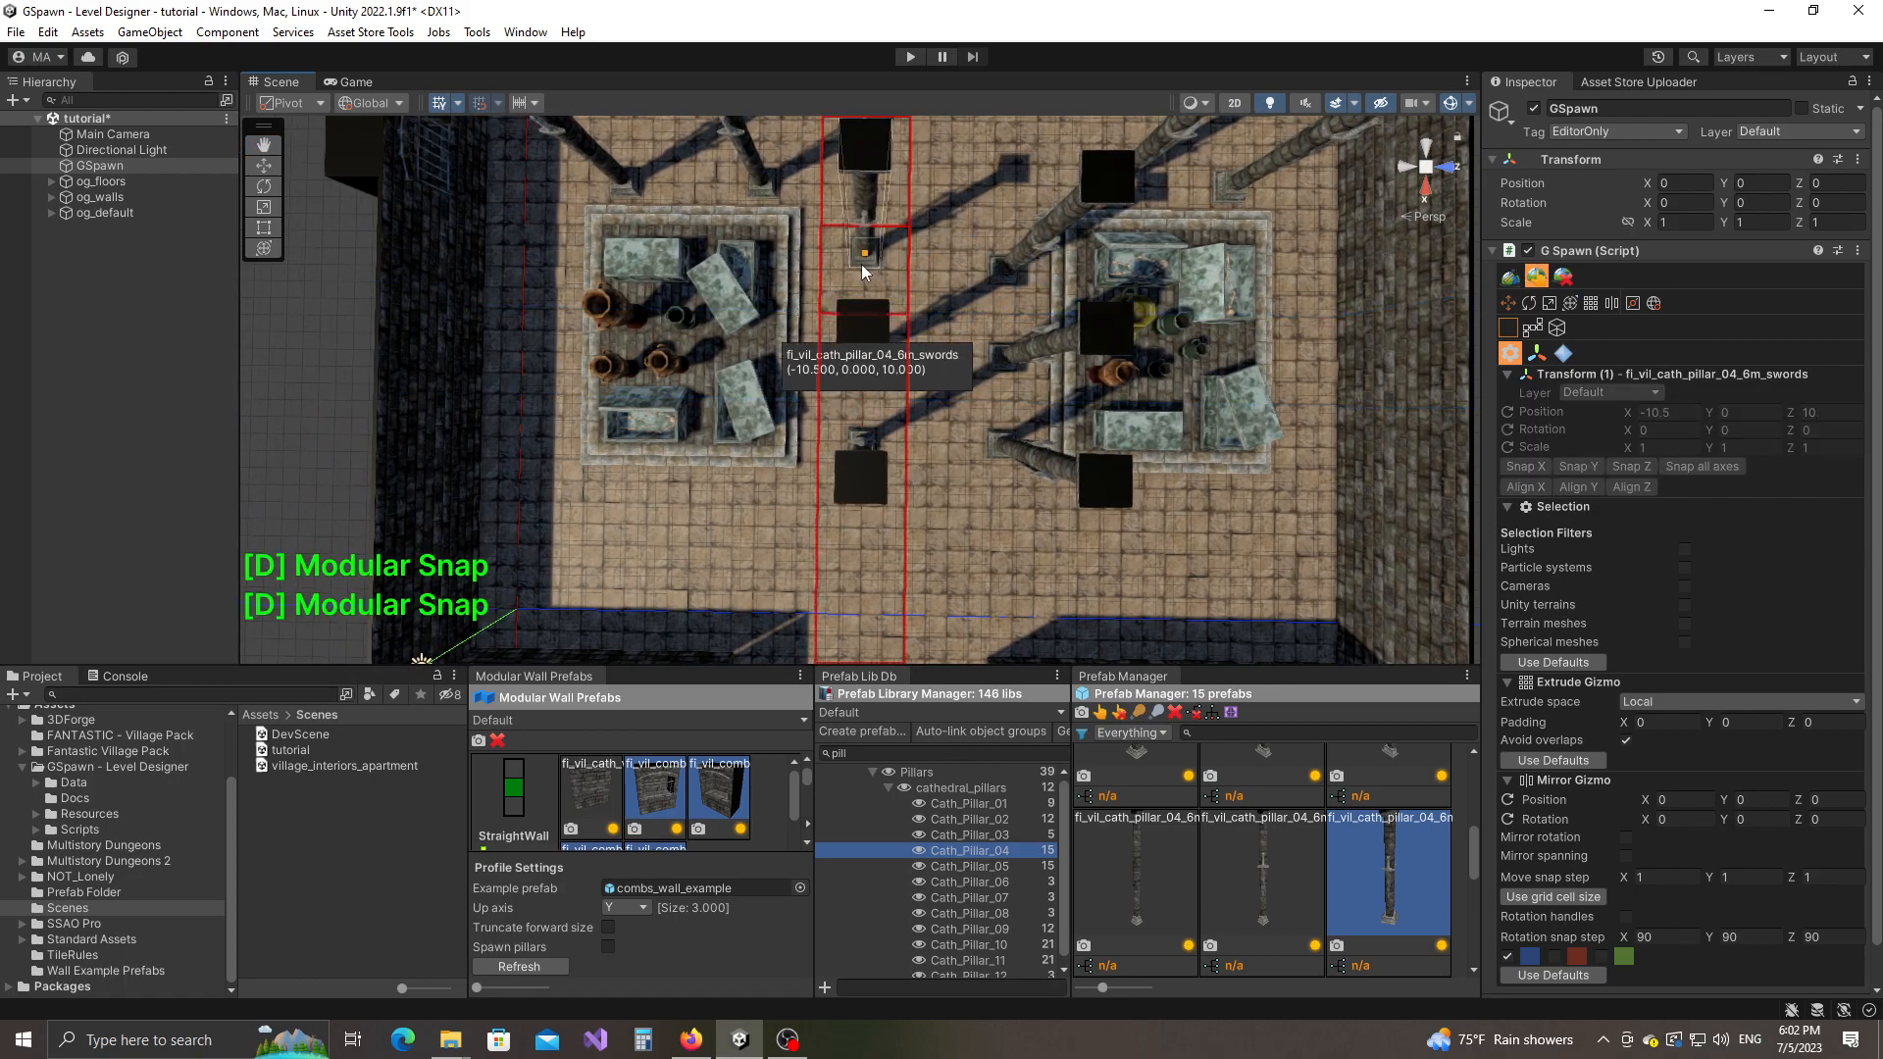
{"action": "left_click", "coordinate": [861, 263]}
Step: Switch to segment selection and select the middle strip of floor tiles along the corridor, around the corner and into the side passage
{"action": "key", "text": "s"}
{"action": "right_click_drag", "start_coordinate": [973, 313], "coordinate": [883, 442]}
{"action": "key", "text": "d"}
{"action": "key", "text": "w"}
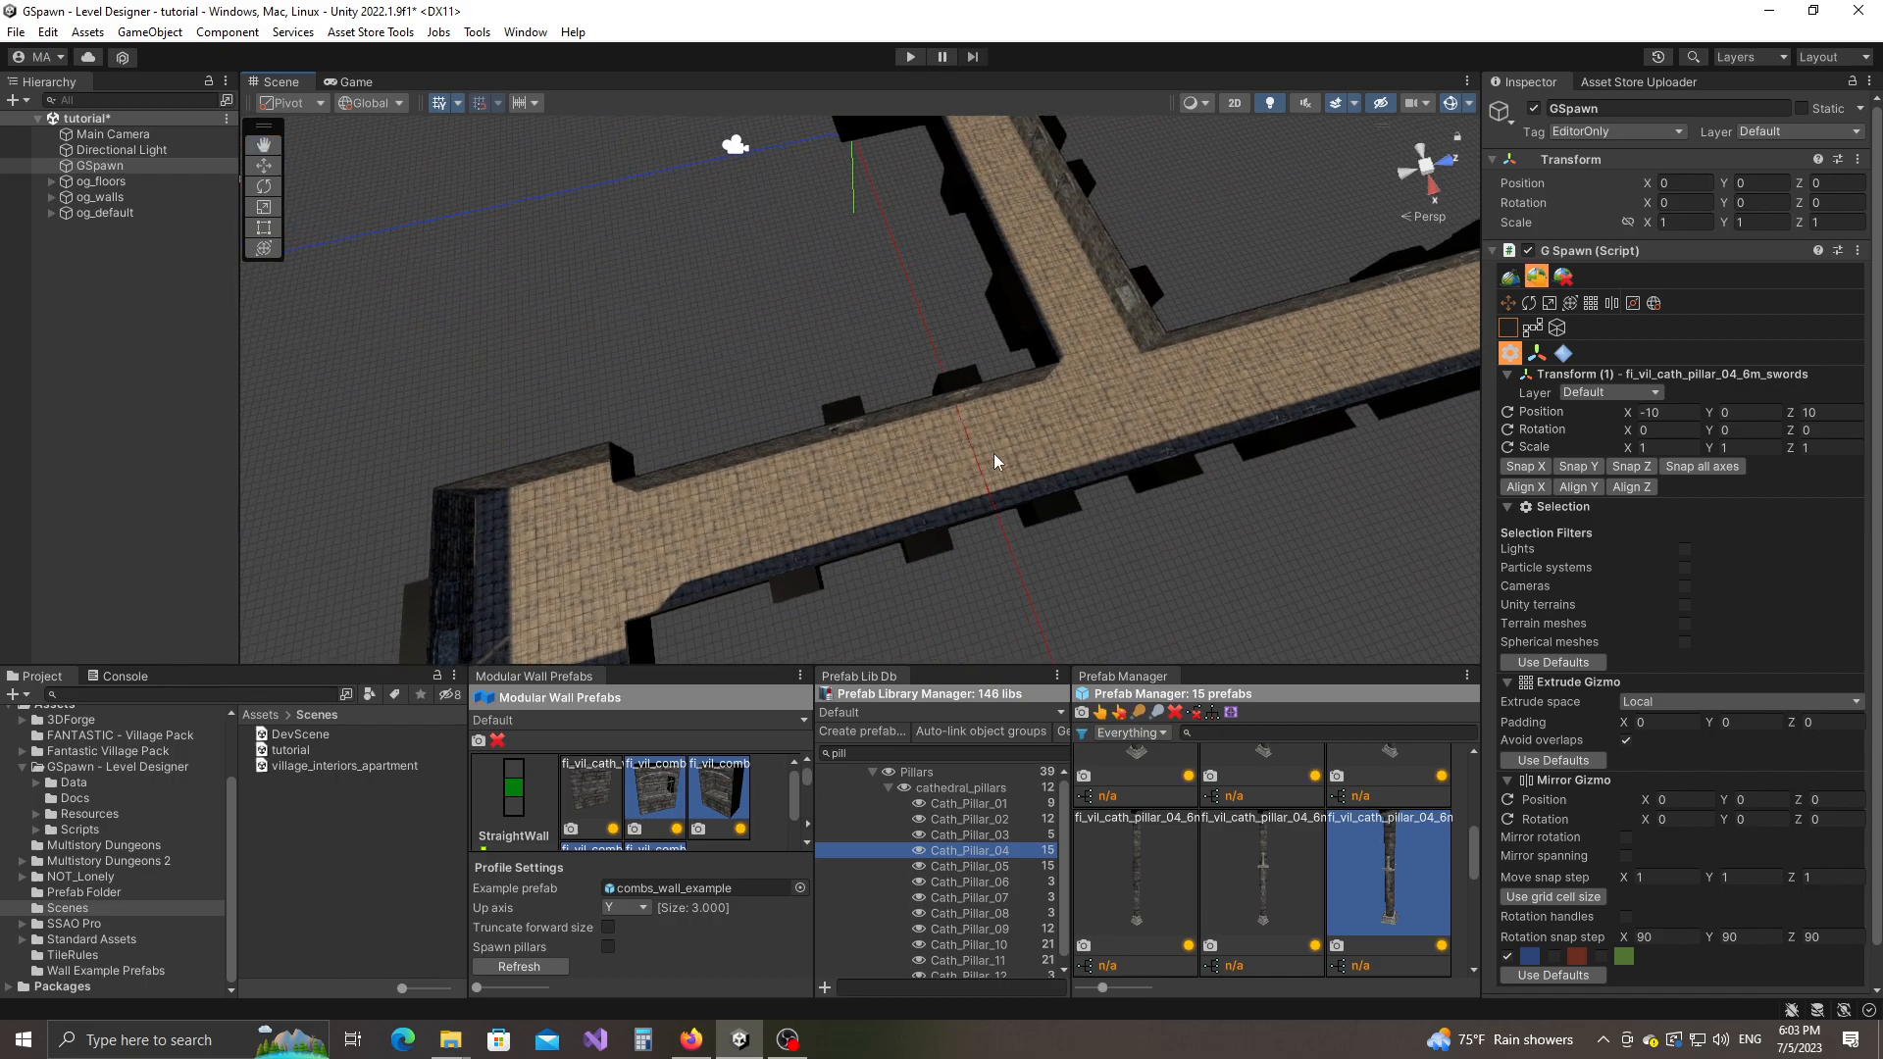
{"action": "left_click", "coordinate": [1533, 330]}
{"action": "right_click_drag", "start_coordinate": [1089, 364], "coordinate": [790, 453]}
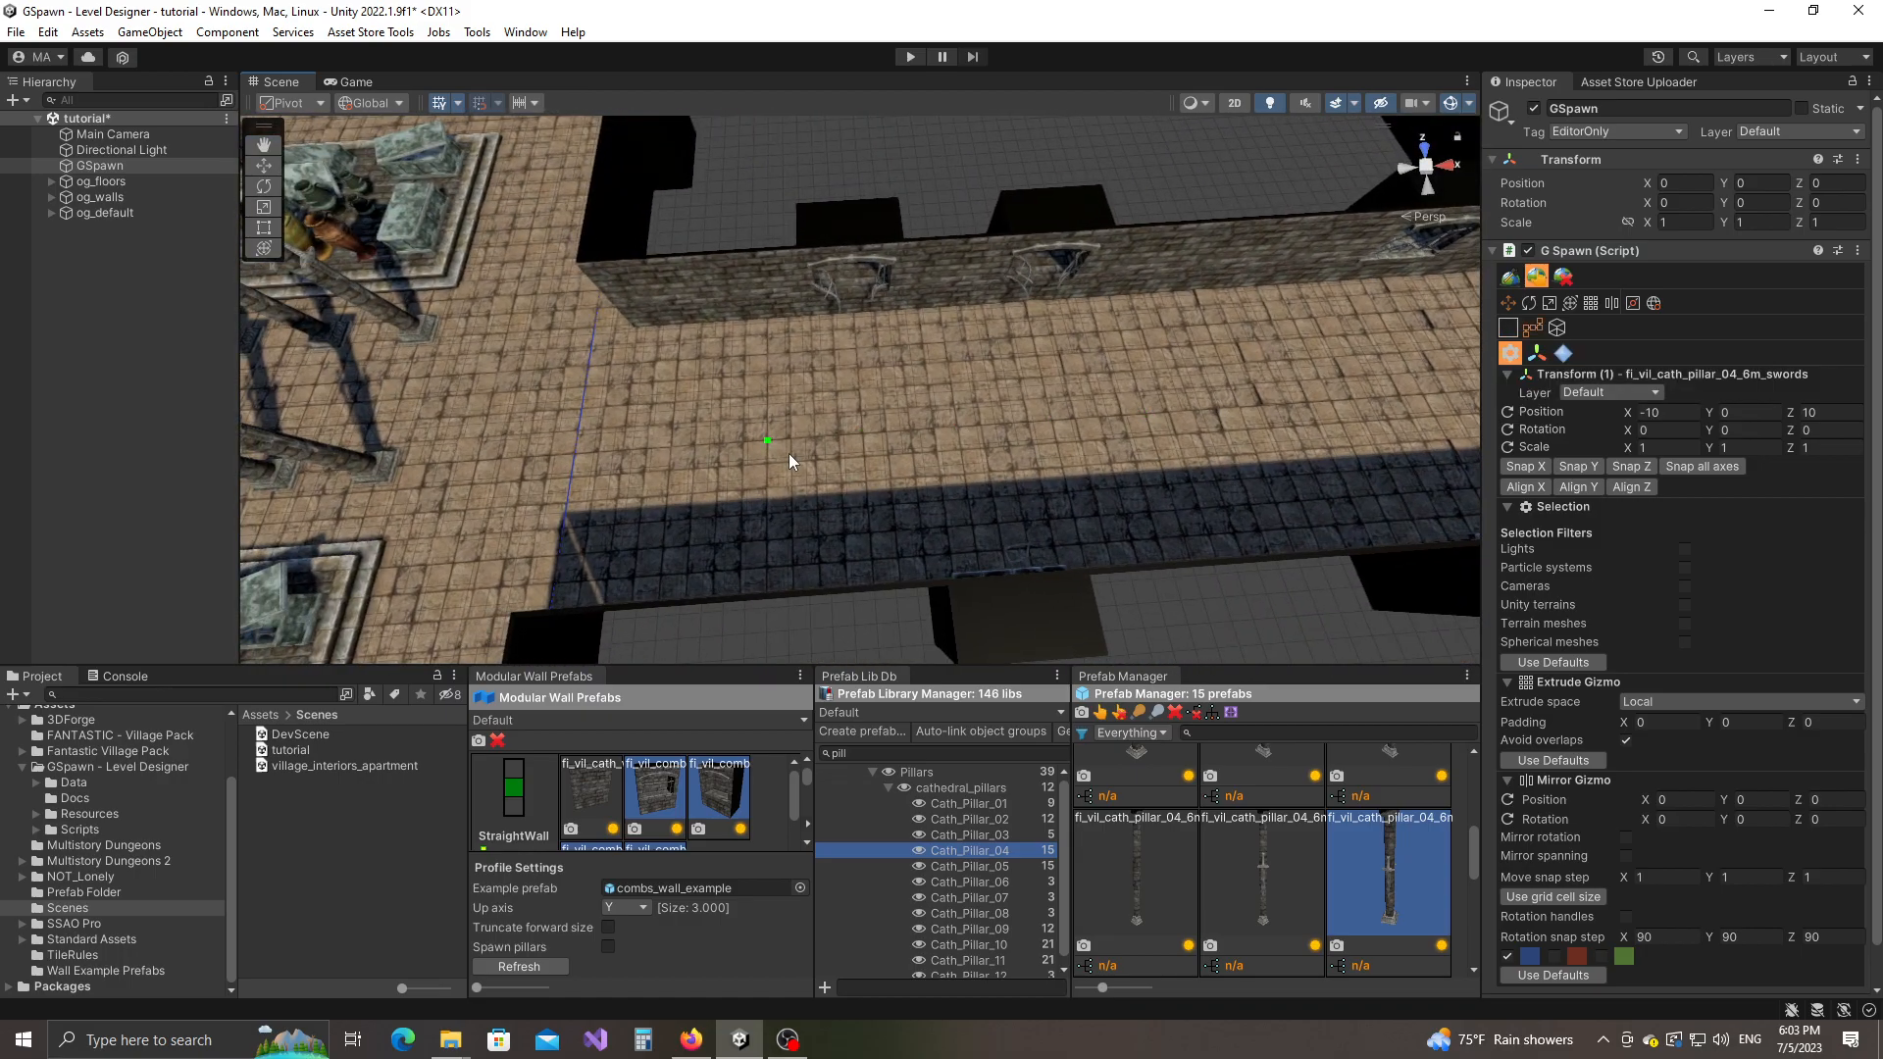
{"action": "left_click", "coordinate": [786, 456]}
{"action": "right_click_drag", "start_coordinate": [1045, 420], "coordinate": [620, 468]}
{"action": "key", "text": "d"}
{"action": "left_click", "coordinate": [621, 468]}
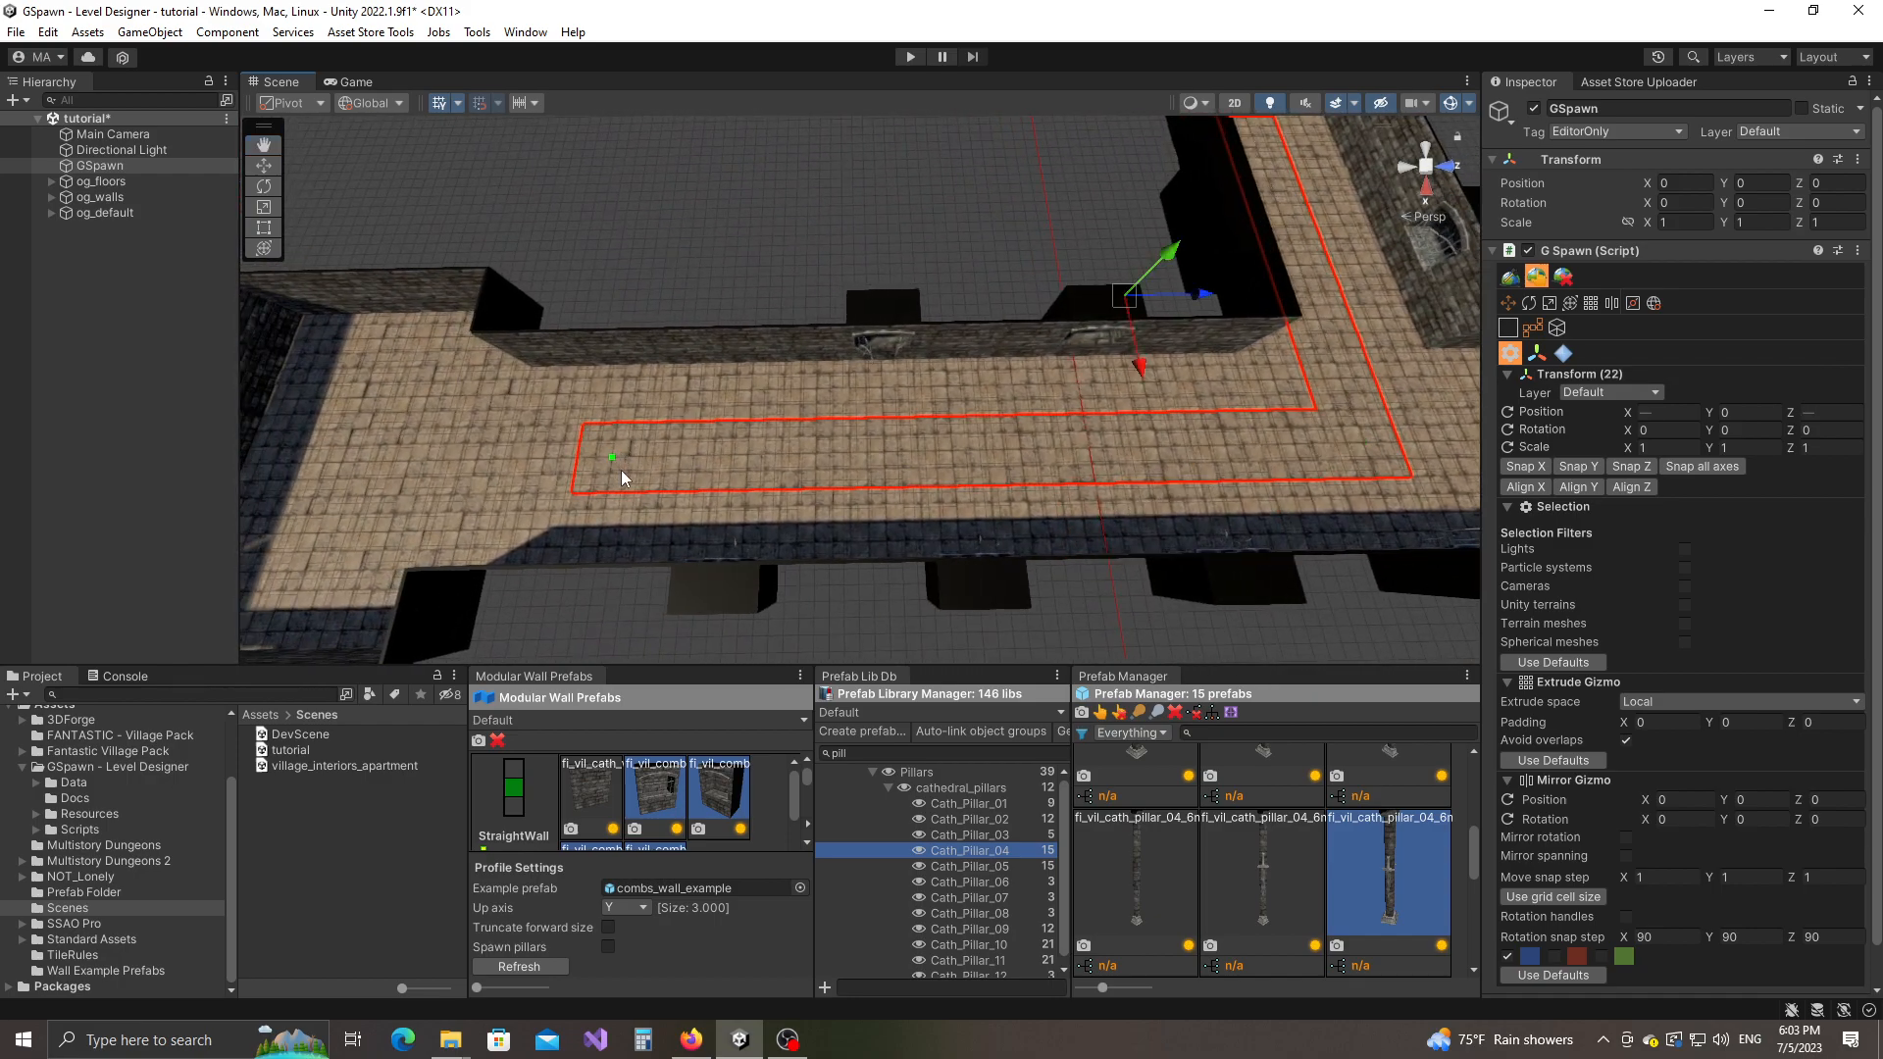
{"action": "middle_click_drag", "start_coordinate": [1259, 483], "coordinate": [1239, 478]}
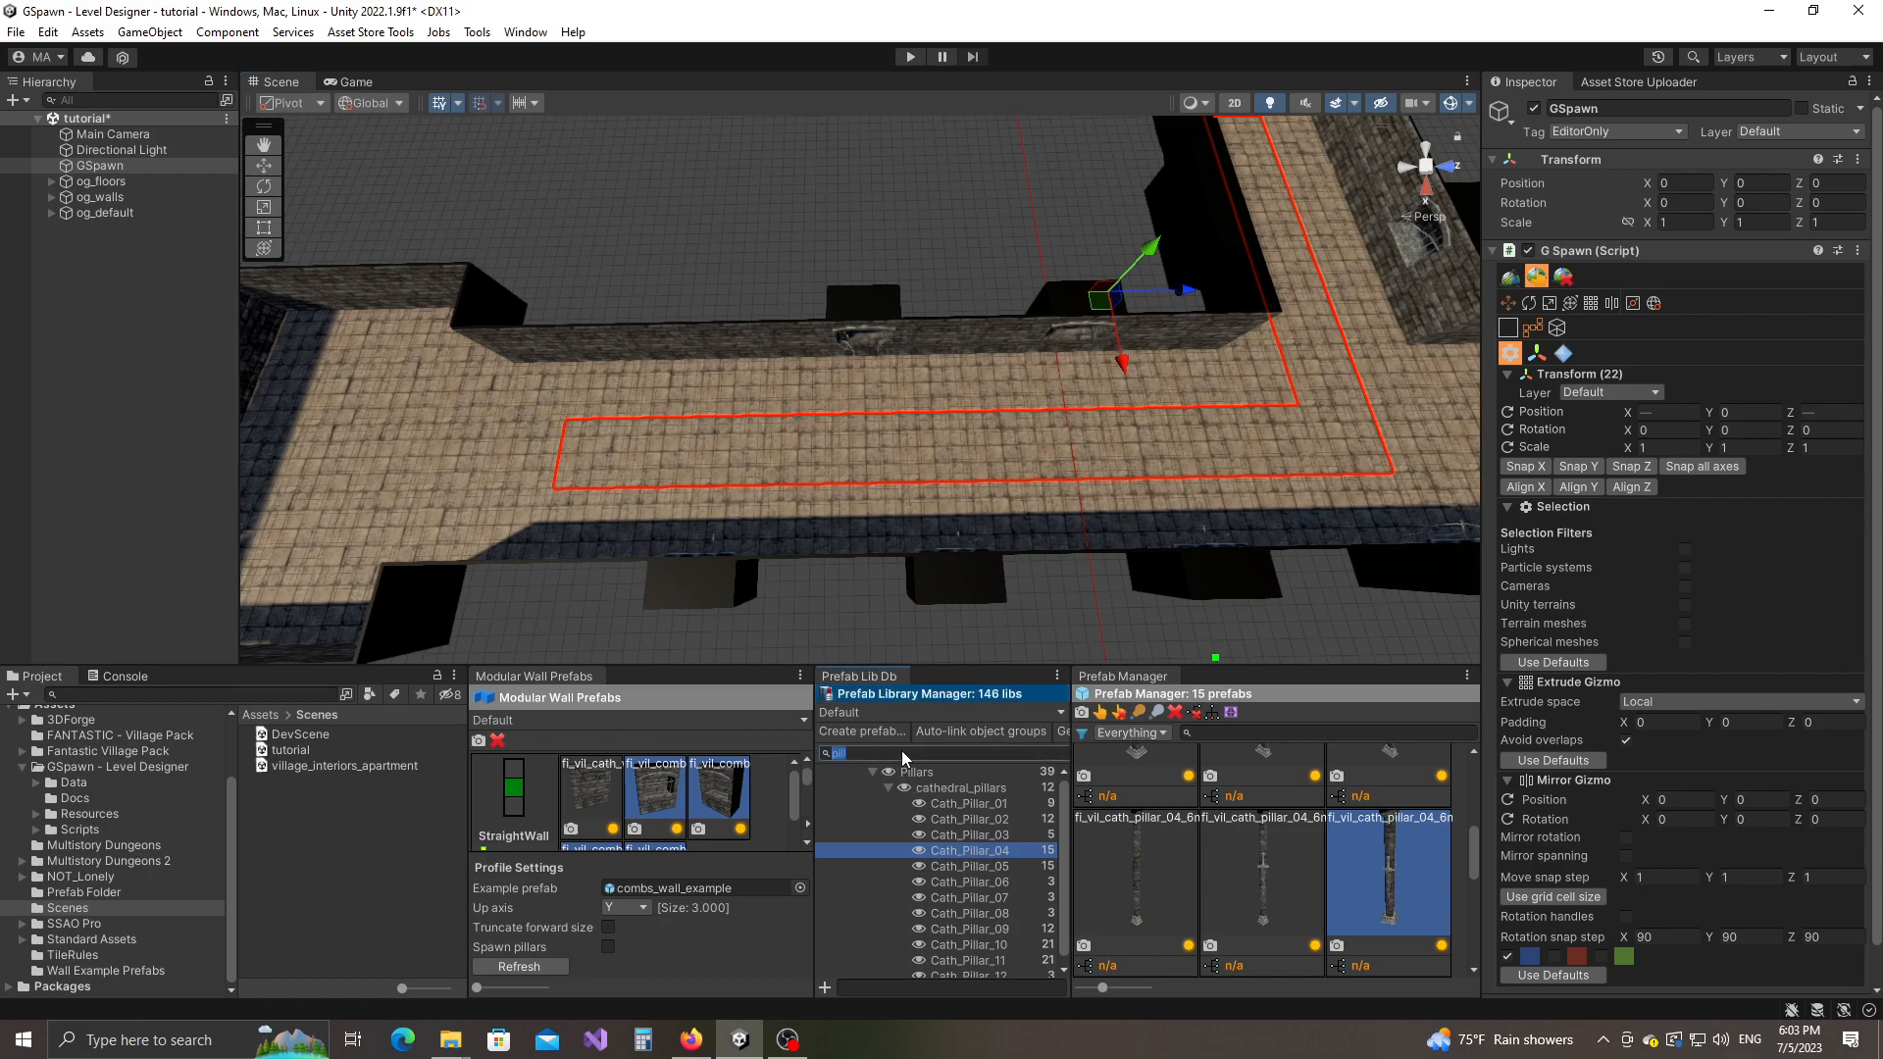
Step: Find the catacombs_floors prefab library and replace the selected strip of floor tiles with the fi_vil_combs_floor4_shallow_straight grate
{"action": "type", "text": "floo"}
{"action": "left_click", "coordinate": [922, 773]}
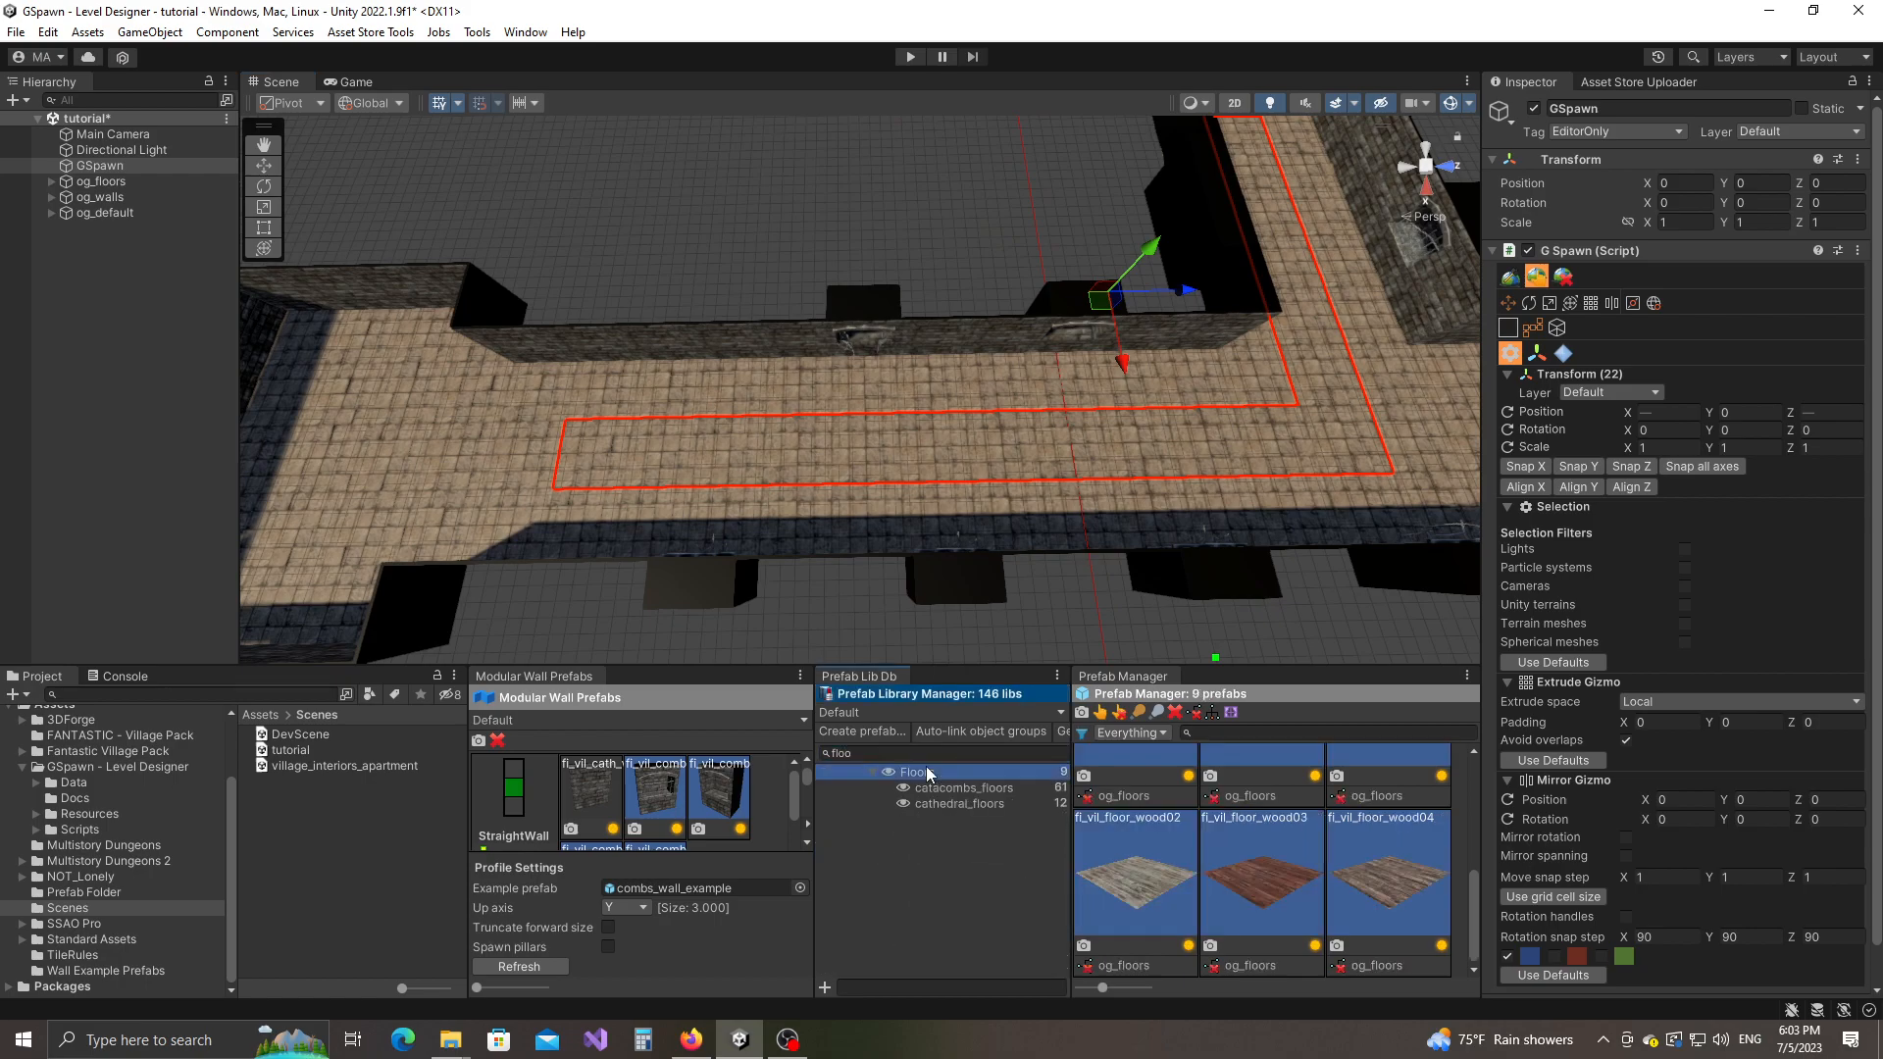
{"action": "left_click", "coordinate": [962, 791]}
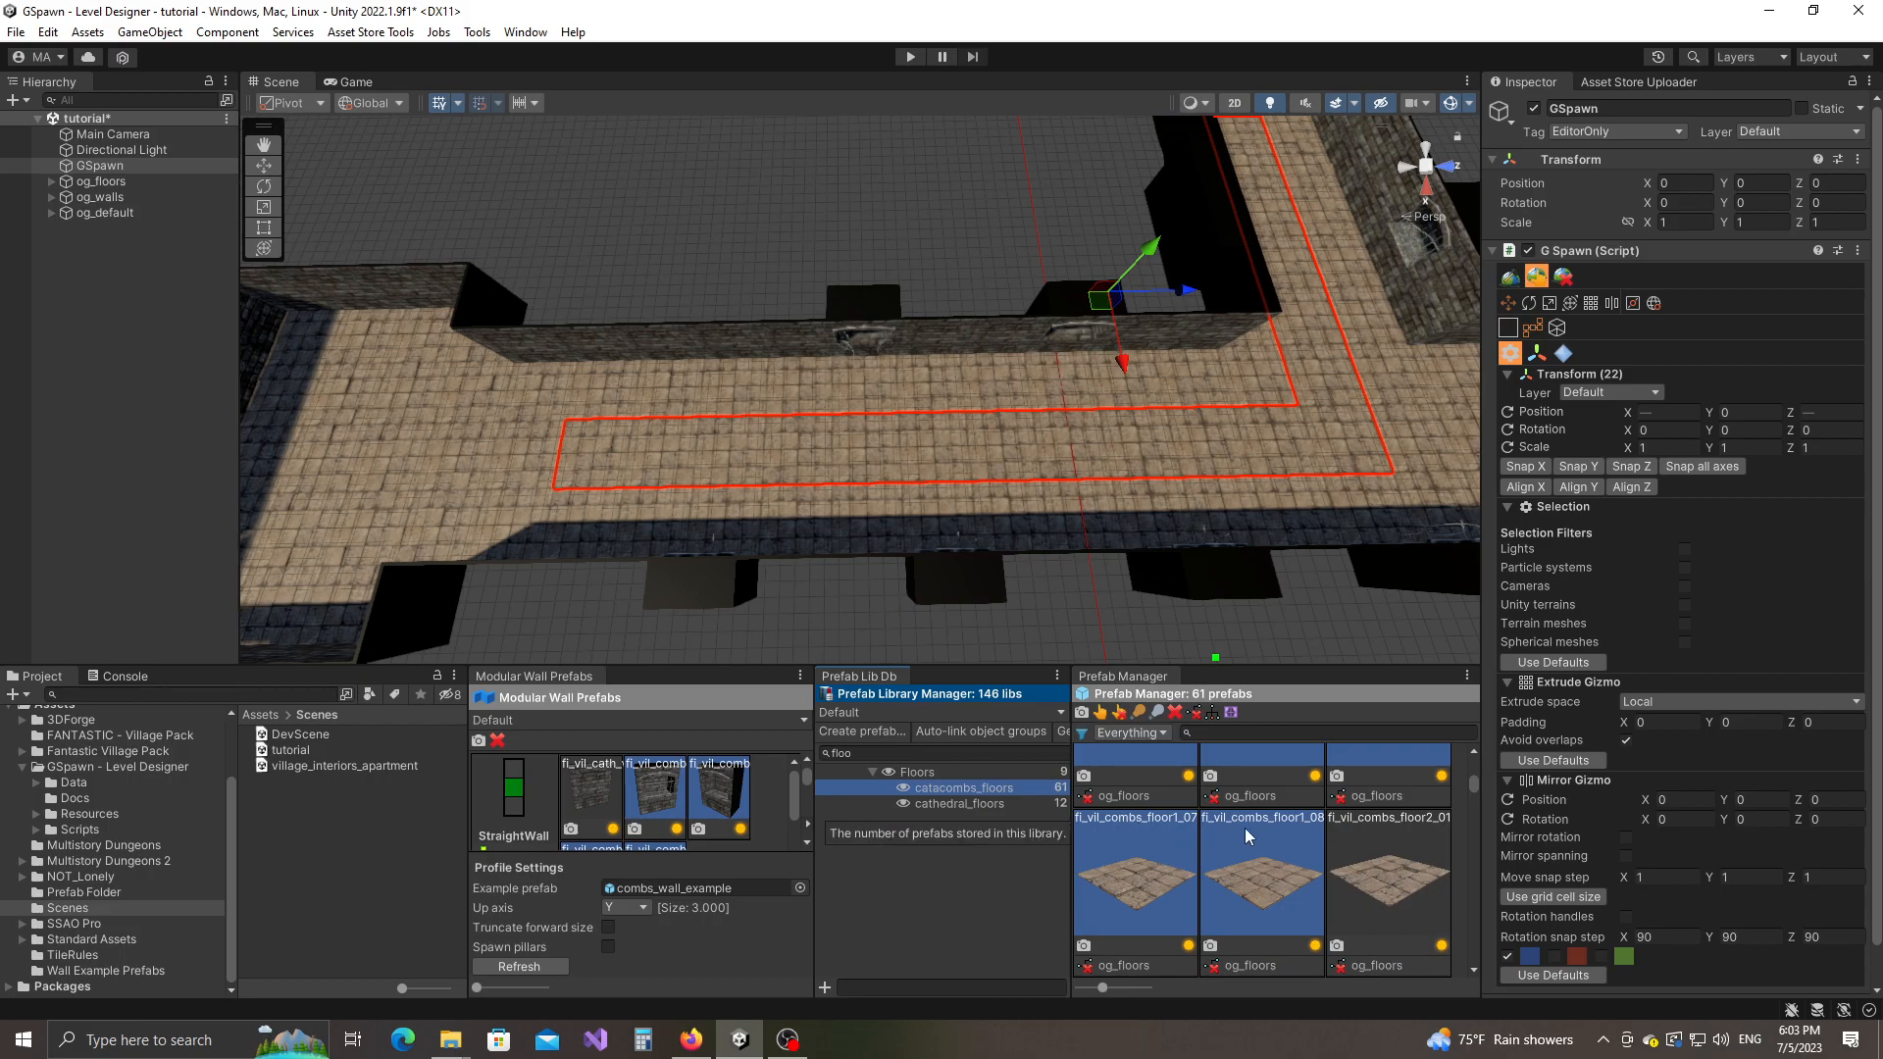
{"action": "scroll", "coordinate": [1363, 841], "scroll_direction": "down", "scroll_amount": 6}
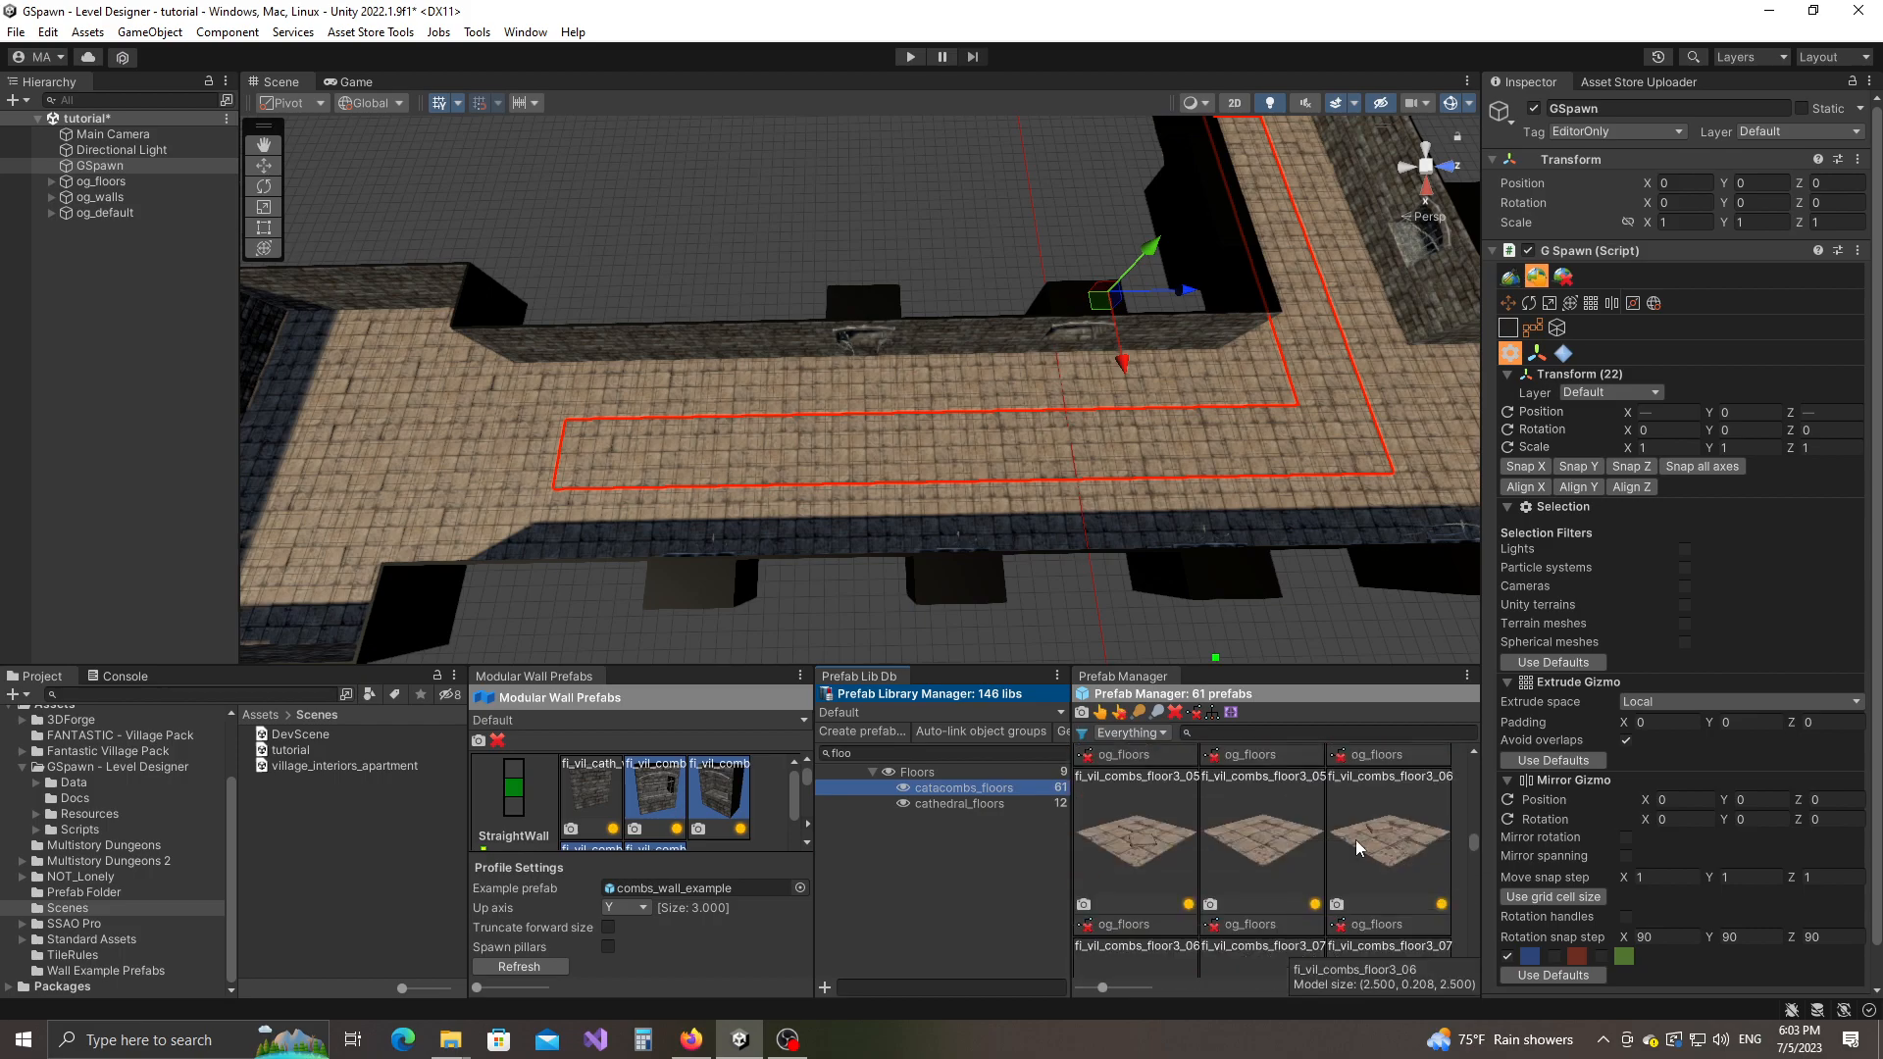
{"action": "scroll", "coordinate": [1353, 832], "scroll_direction": "down", "scroll_amount": 4}
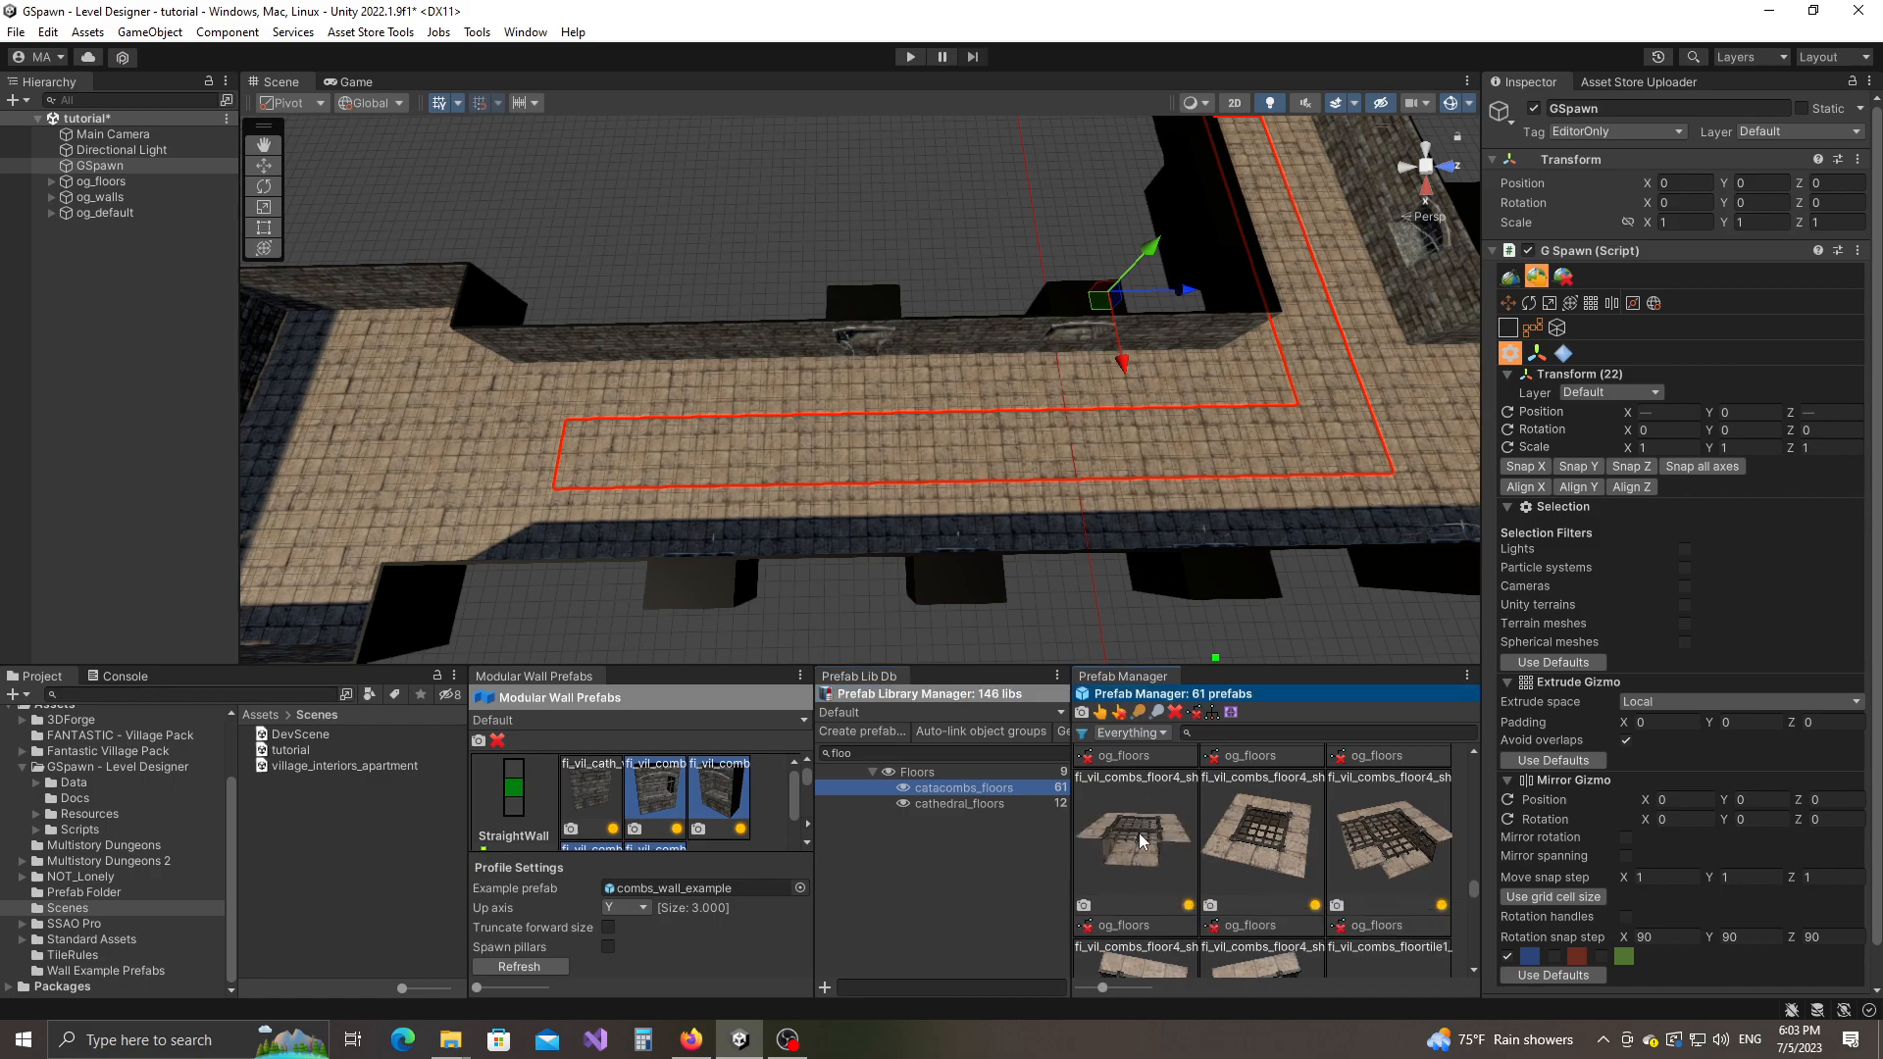
{"action": "scroll", "coordinate": [1143, 824], "scroll_direction": "down", "scroll_amount": 2}
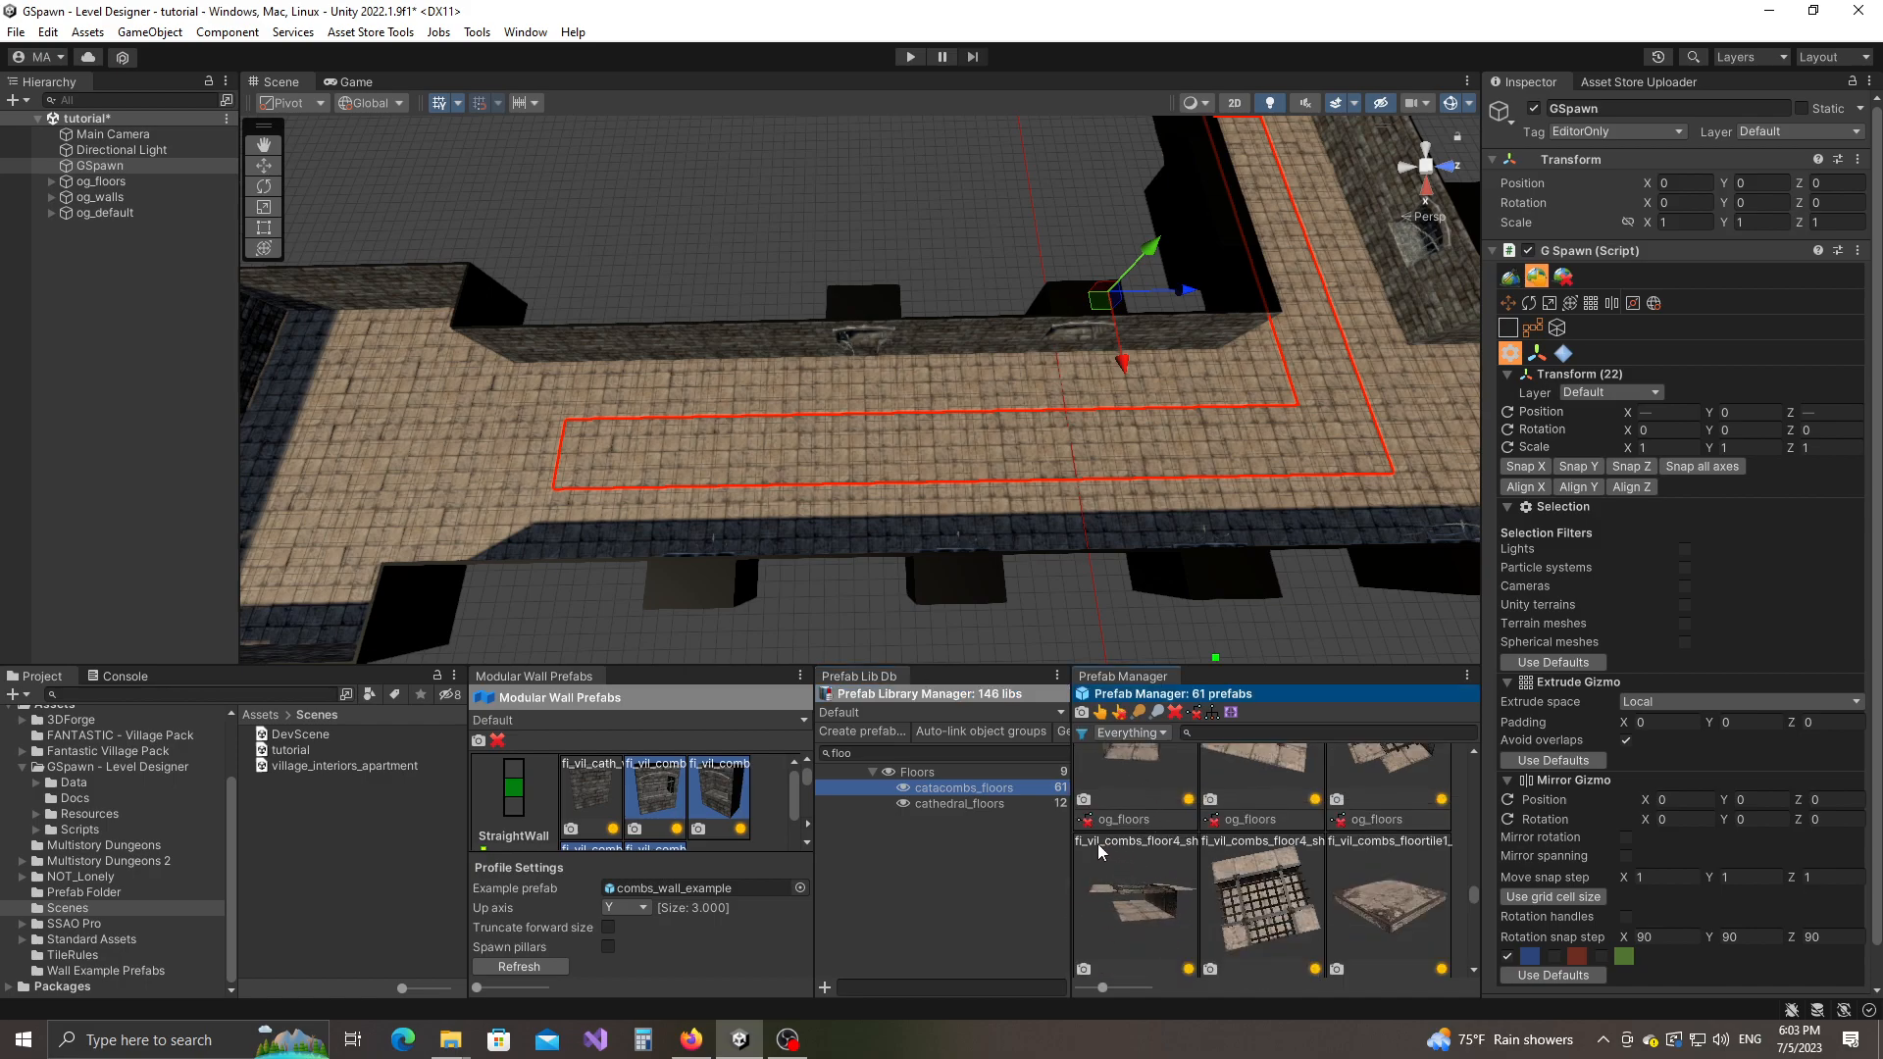
{"action": "left_click", "coordinate": [1140, 906]}
Step: Select the twelve grate tiles along the main corridor at X 30 and rotate them to 90° around Y
{"action": "right_click_drag", "start_coordinate": [928, 479], "coordinate": [1207, 475]}
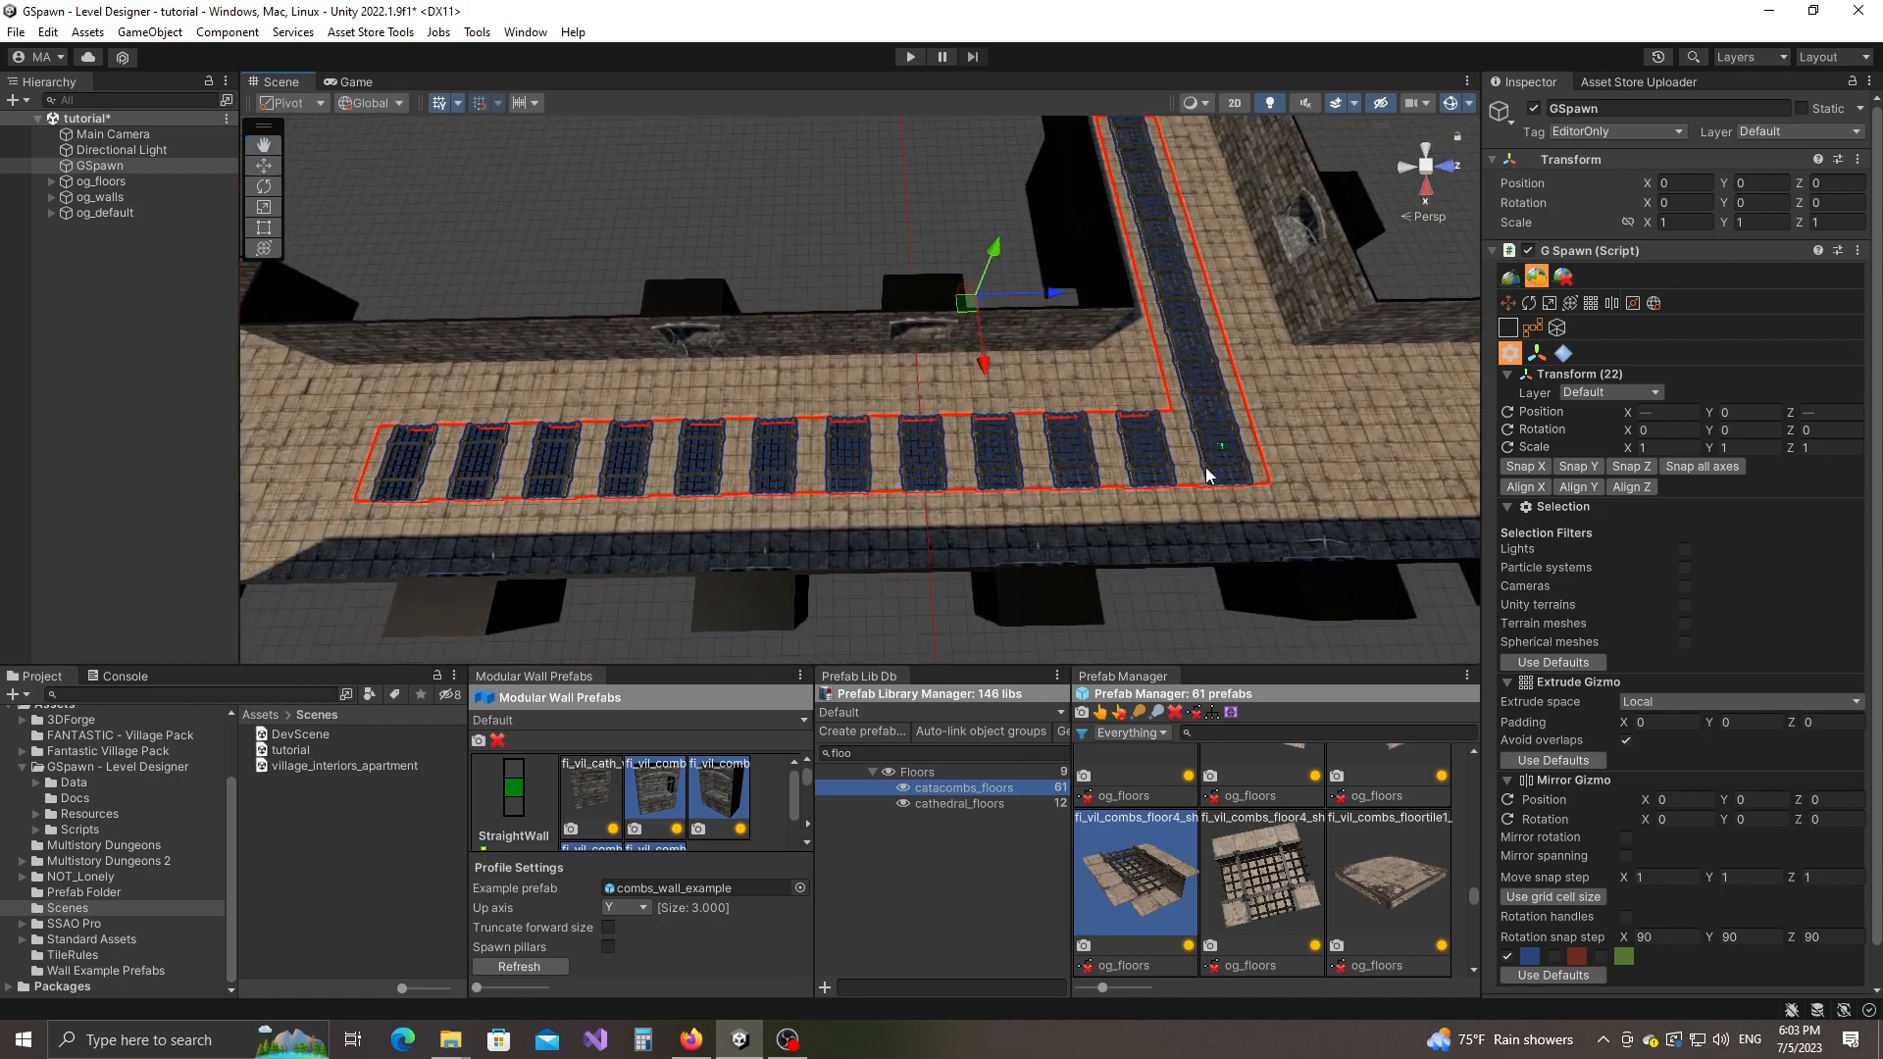
{"action": "right_click_drag", "start_coordinate": [894, 581], "coordinate": [947, 582]}
{"action": "key", "text": "w"}
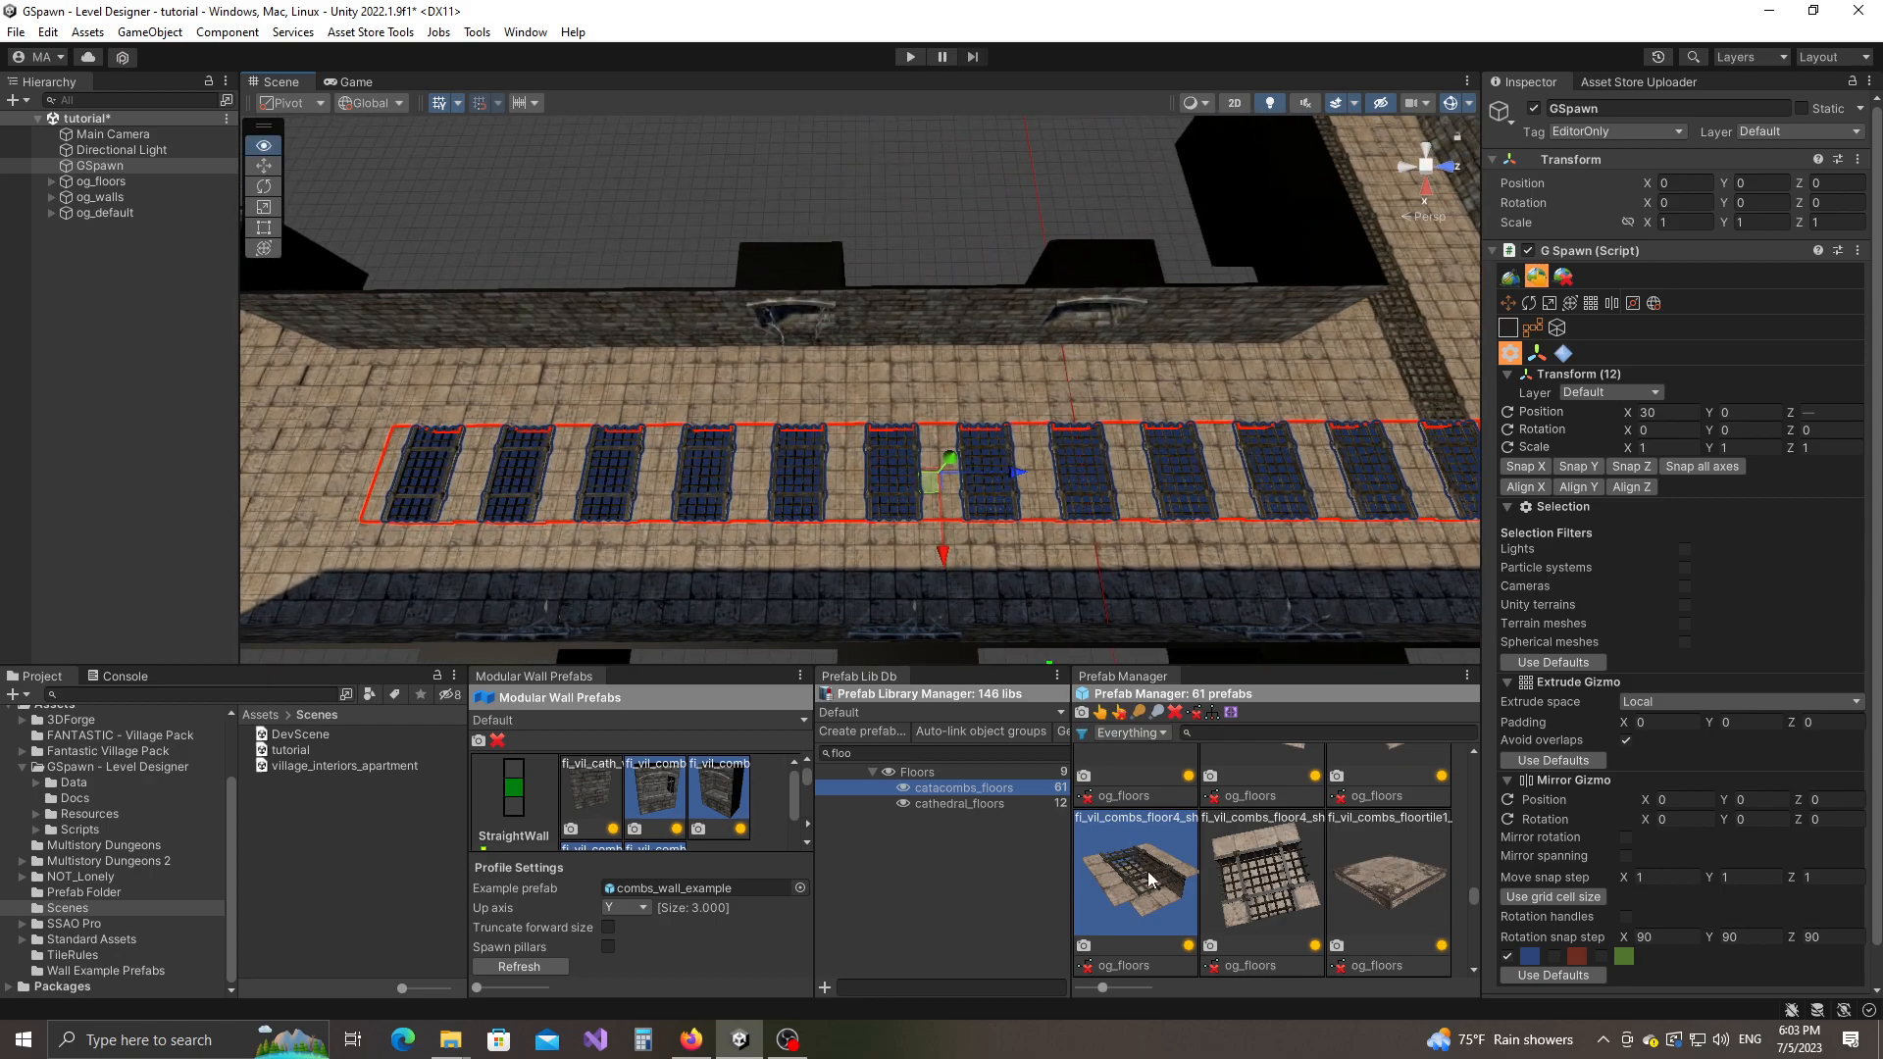
{"action": "key", "text": "y"}
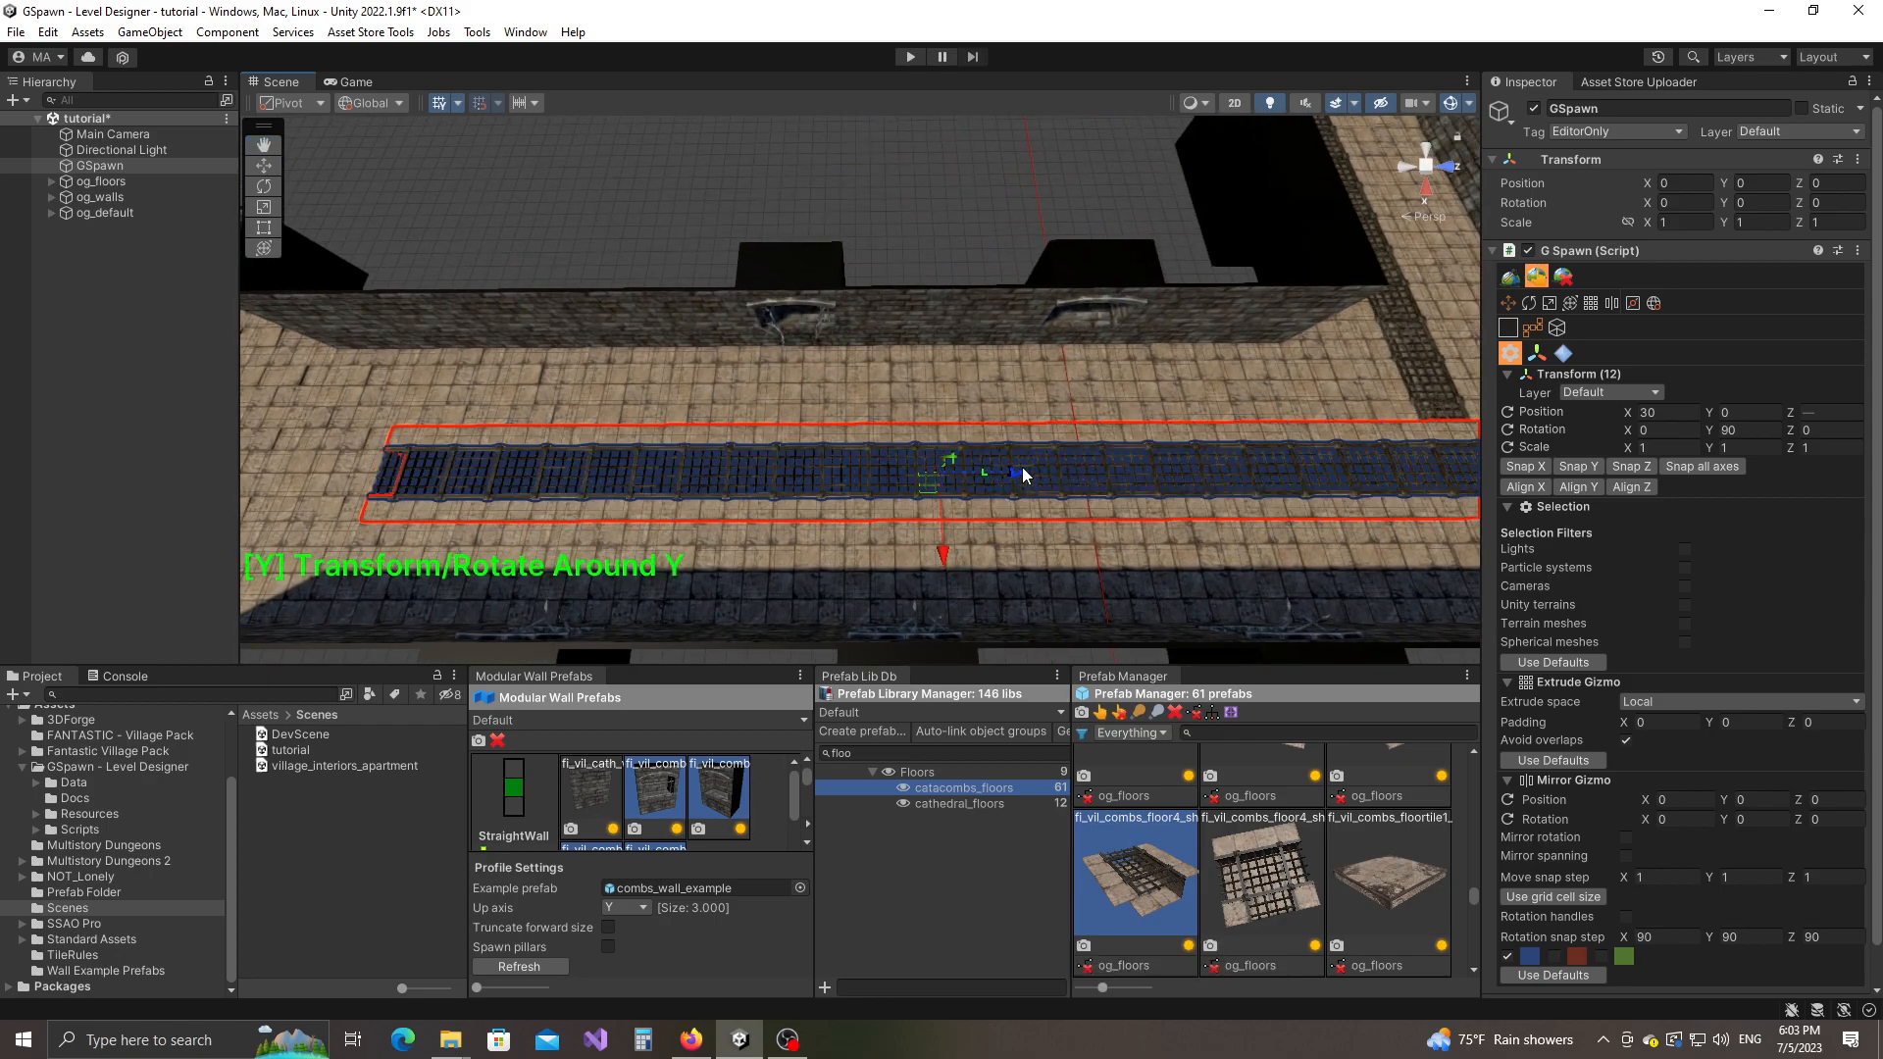
Step: Switch to single-object selection, replace the side passage's last grate tile at X 5, Z 10 with fi_vil_combs_floor4_shallow_end, and rotate it into line
{"action": "right_click_drag", "start_coordinate": [1111, 479], "coordinate": [961, 216]}
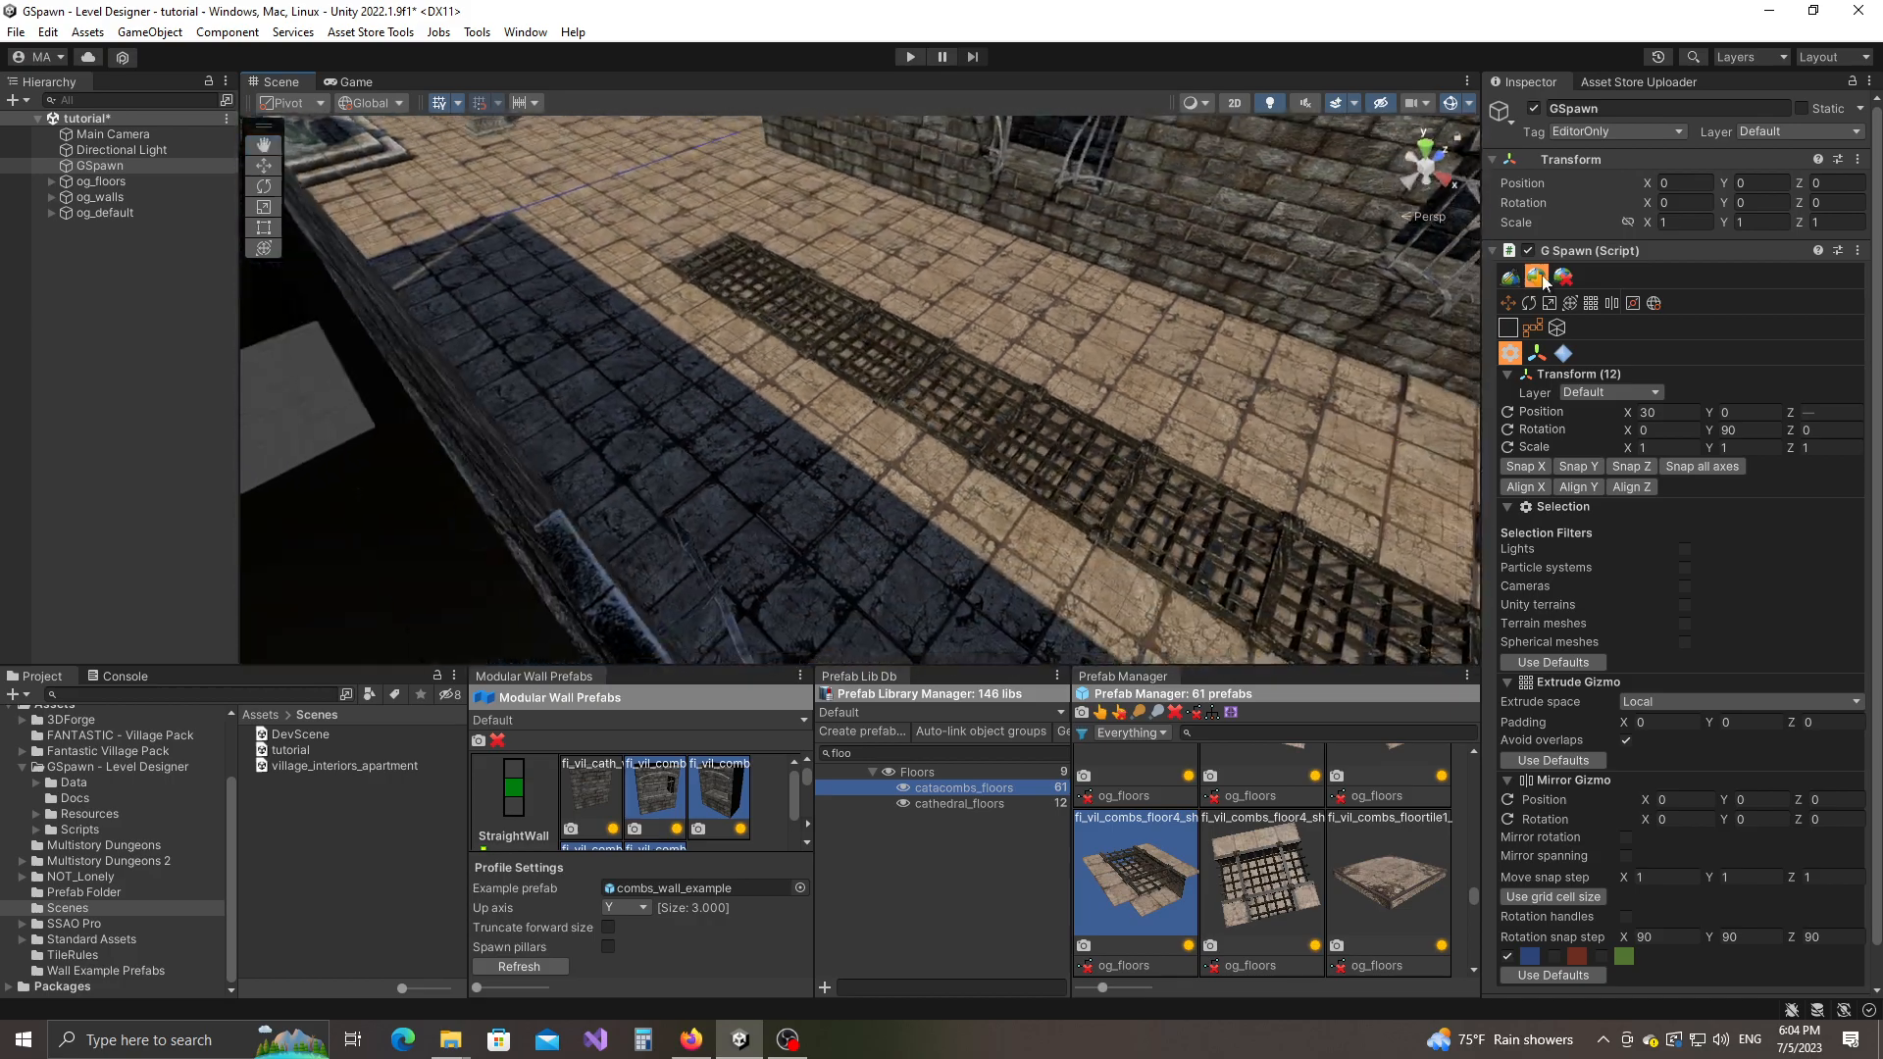
{"action": "left_click", "coordinate": [1517, 327]}
{"action": "scroll", "coordinate": [715, 265], "scroll_direction": "up", "scroll_amount": 3}
{"action": "left_click", "coordinate": [722, 290]}
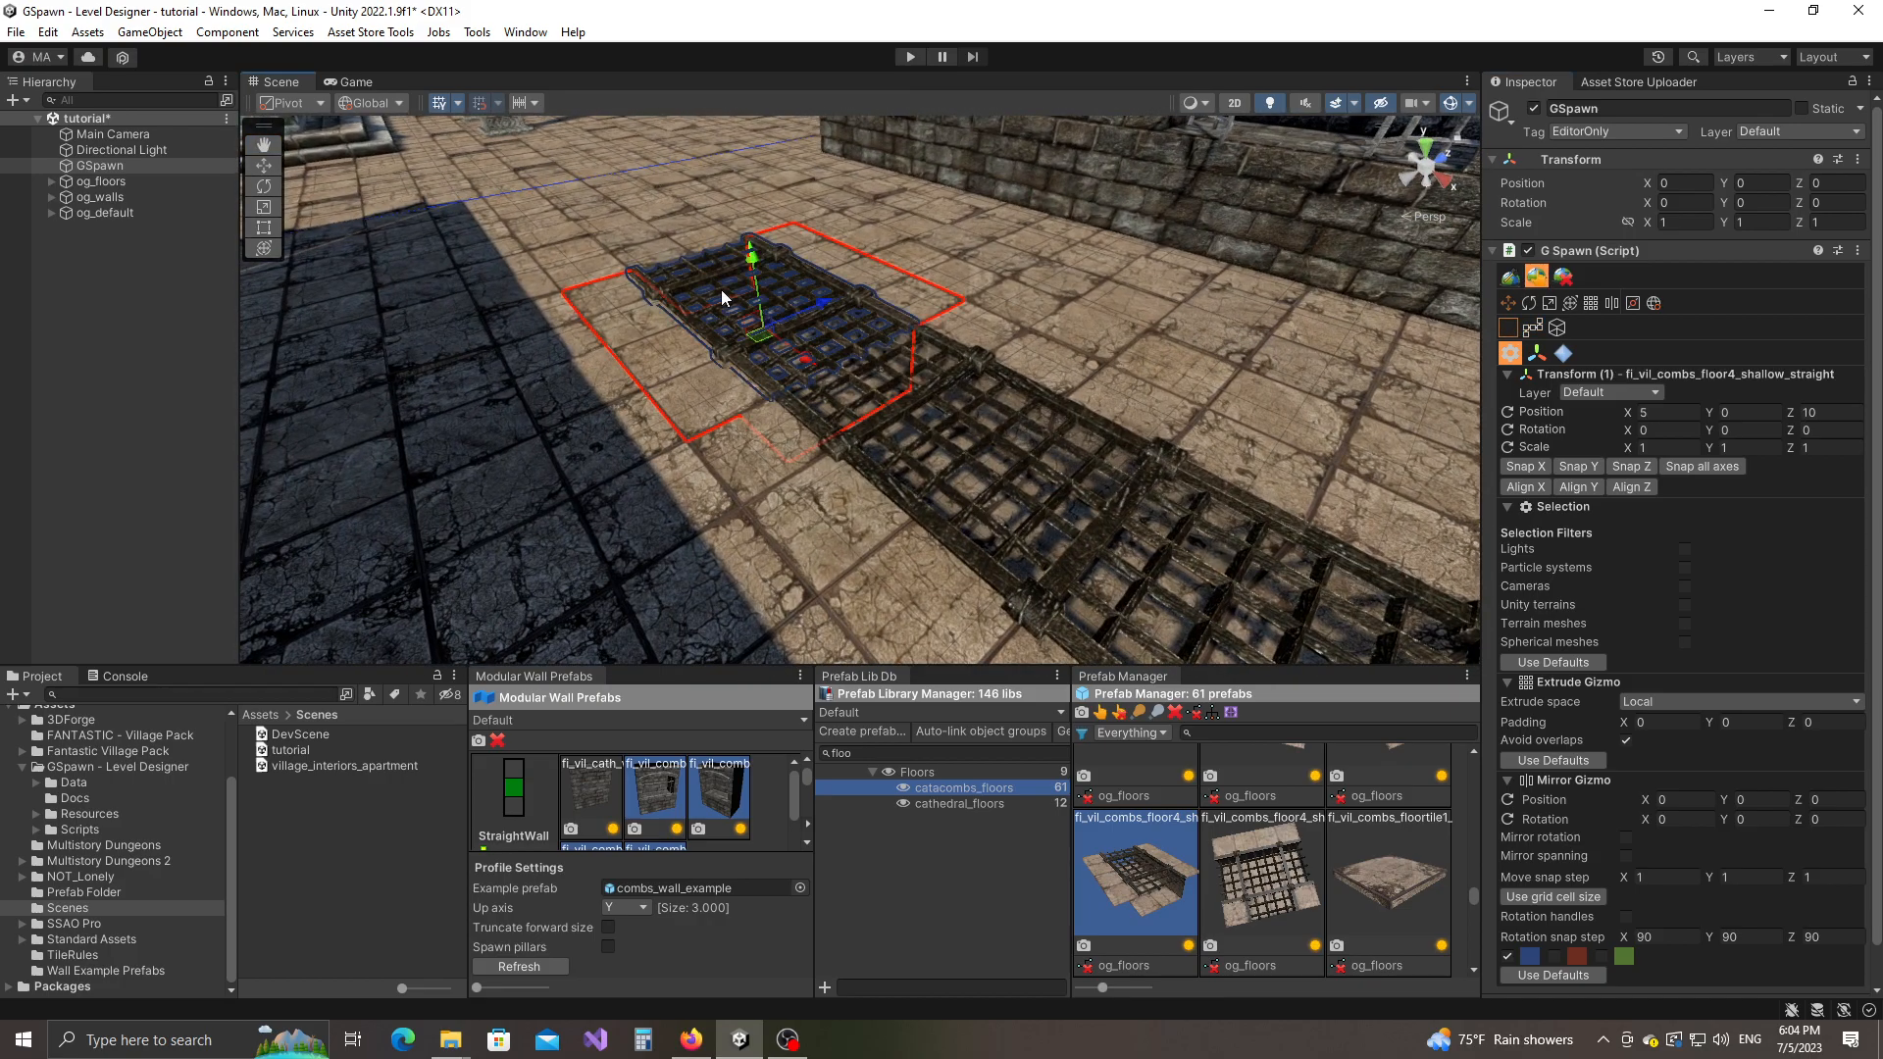
{"action": "scroll", "coordinate": [1280, 904], "scroll_direction": "up", "scroll_amount": 2}
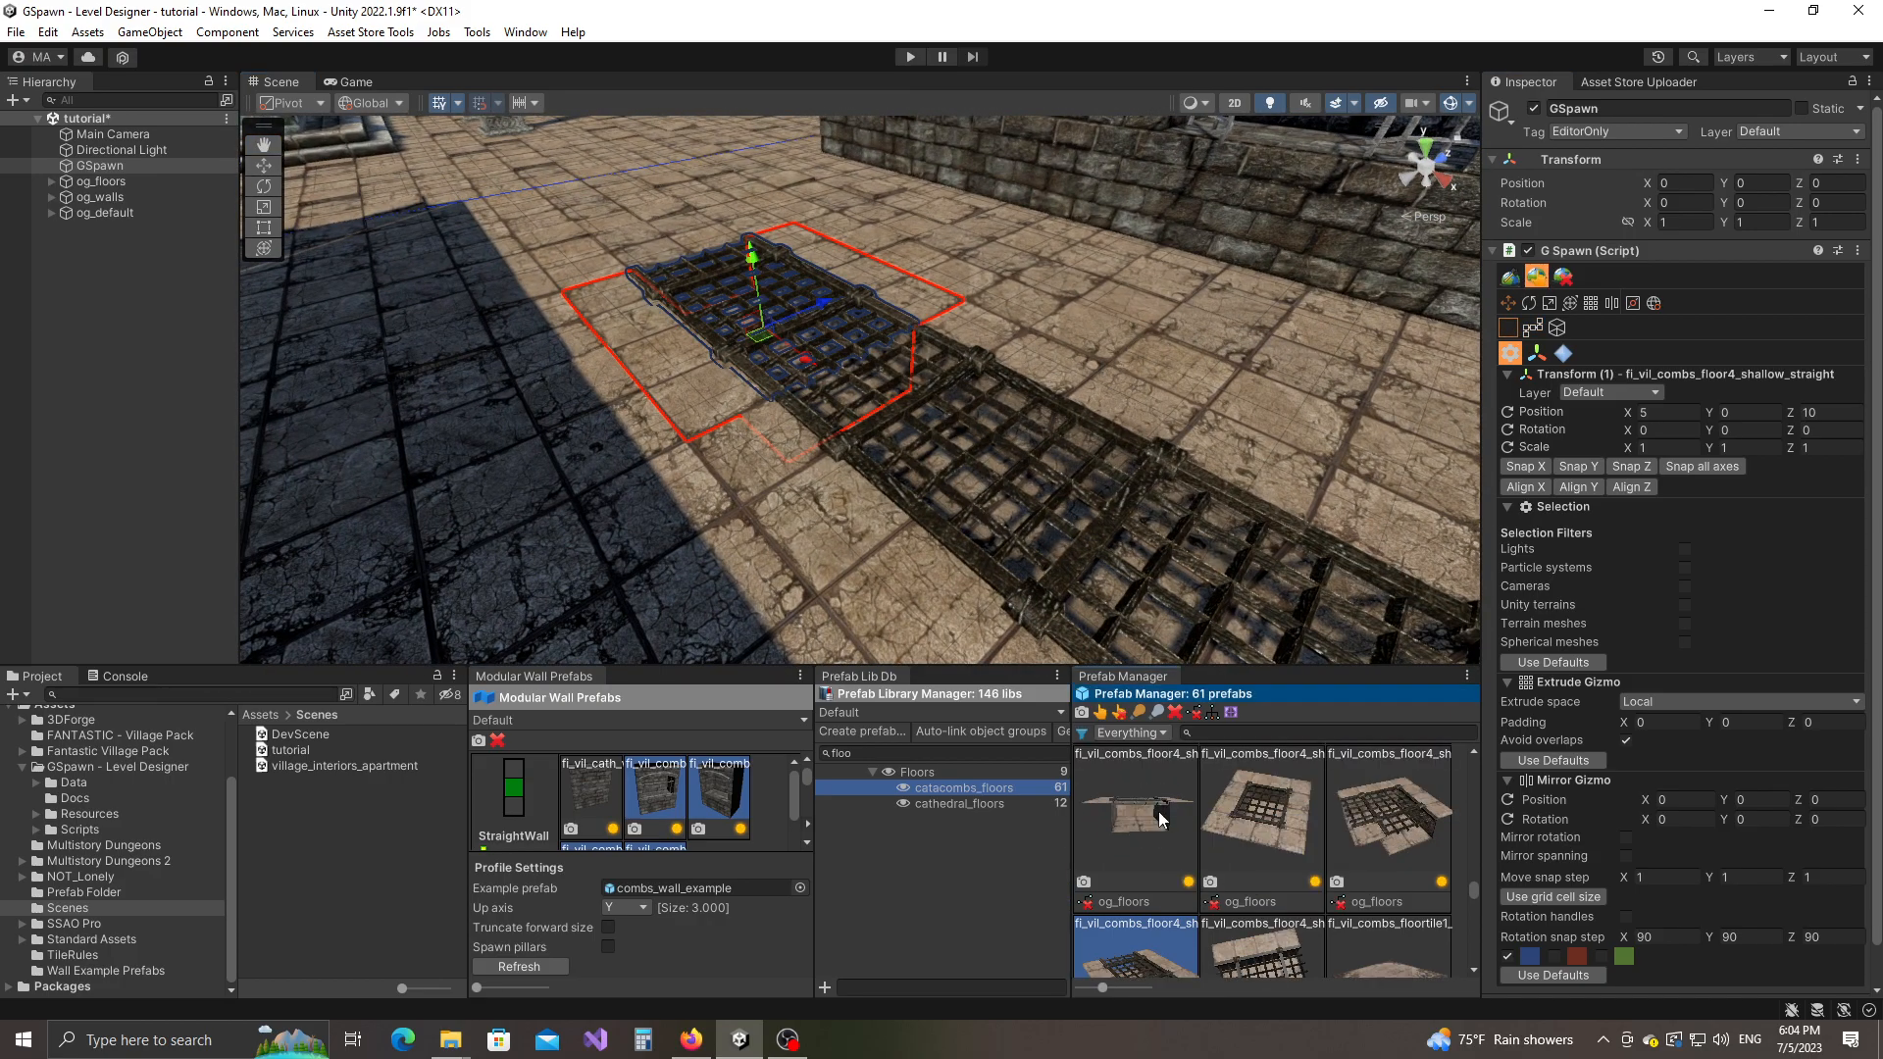
{"action": "left_click", "coordinate": [1150, 789]}
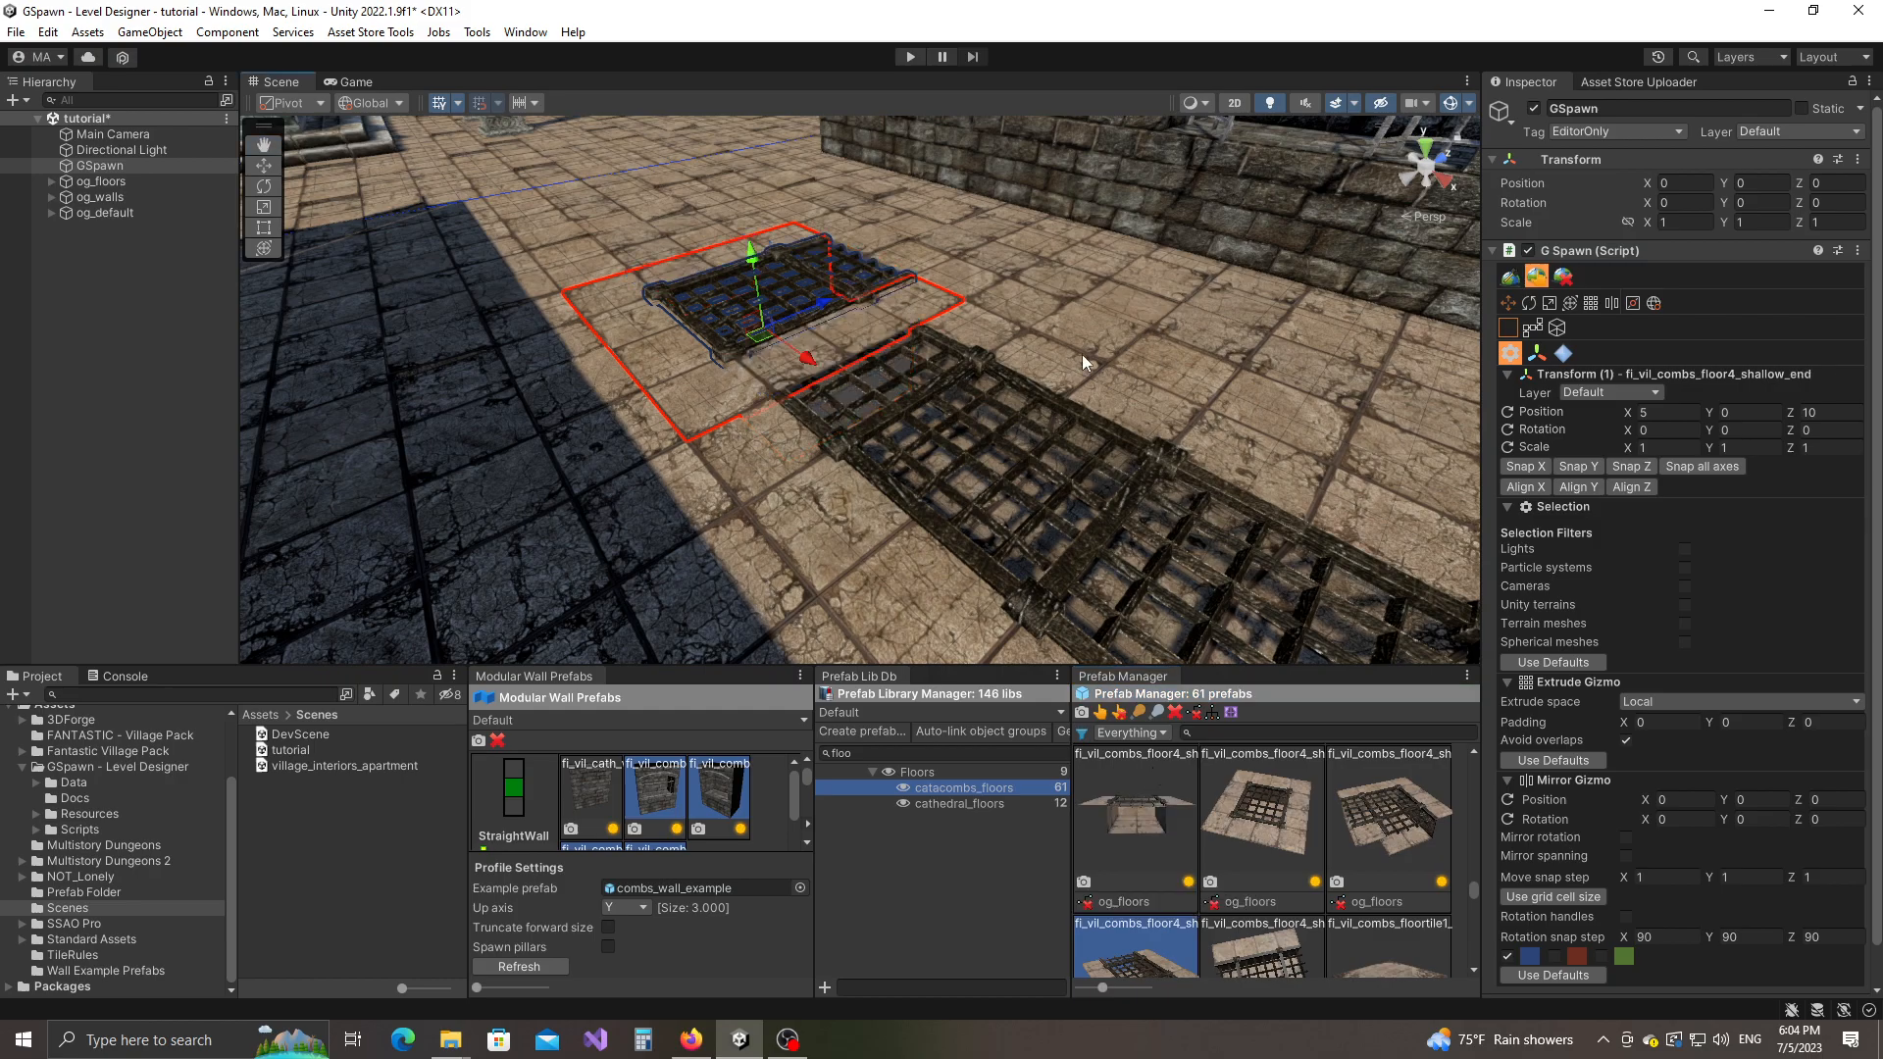
{"action": "key", "text": "y"}
Step: Replace the main corridor's last grate tile at X 30, Z -17.5 with the shallow end piece and rotate it to close the run
{"action": "right_click_drag", "start_coordinate": [1085, 355], "coordinate": [832, 284]}
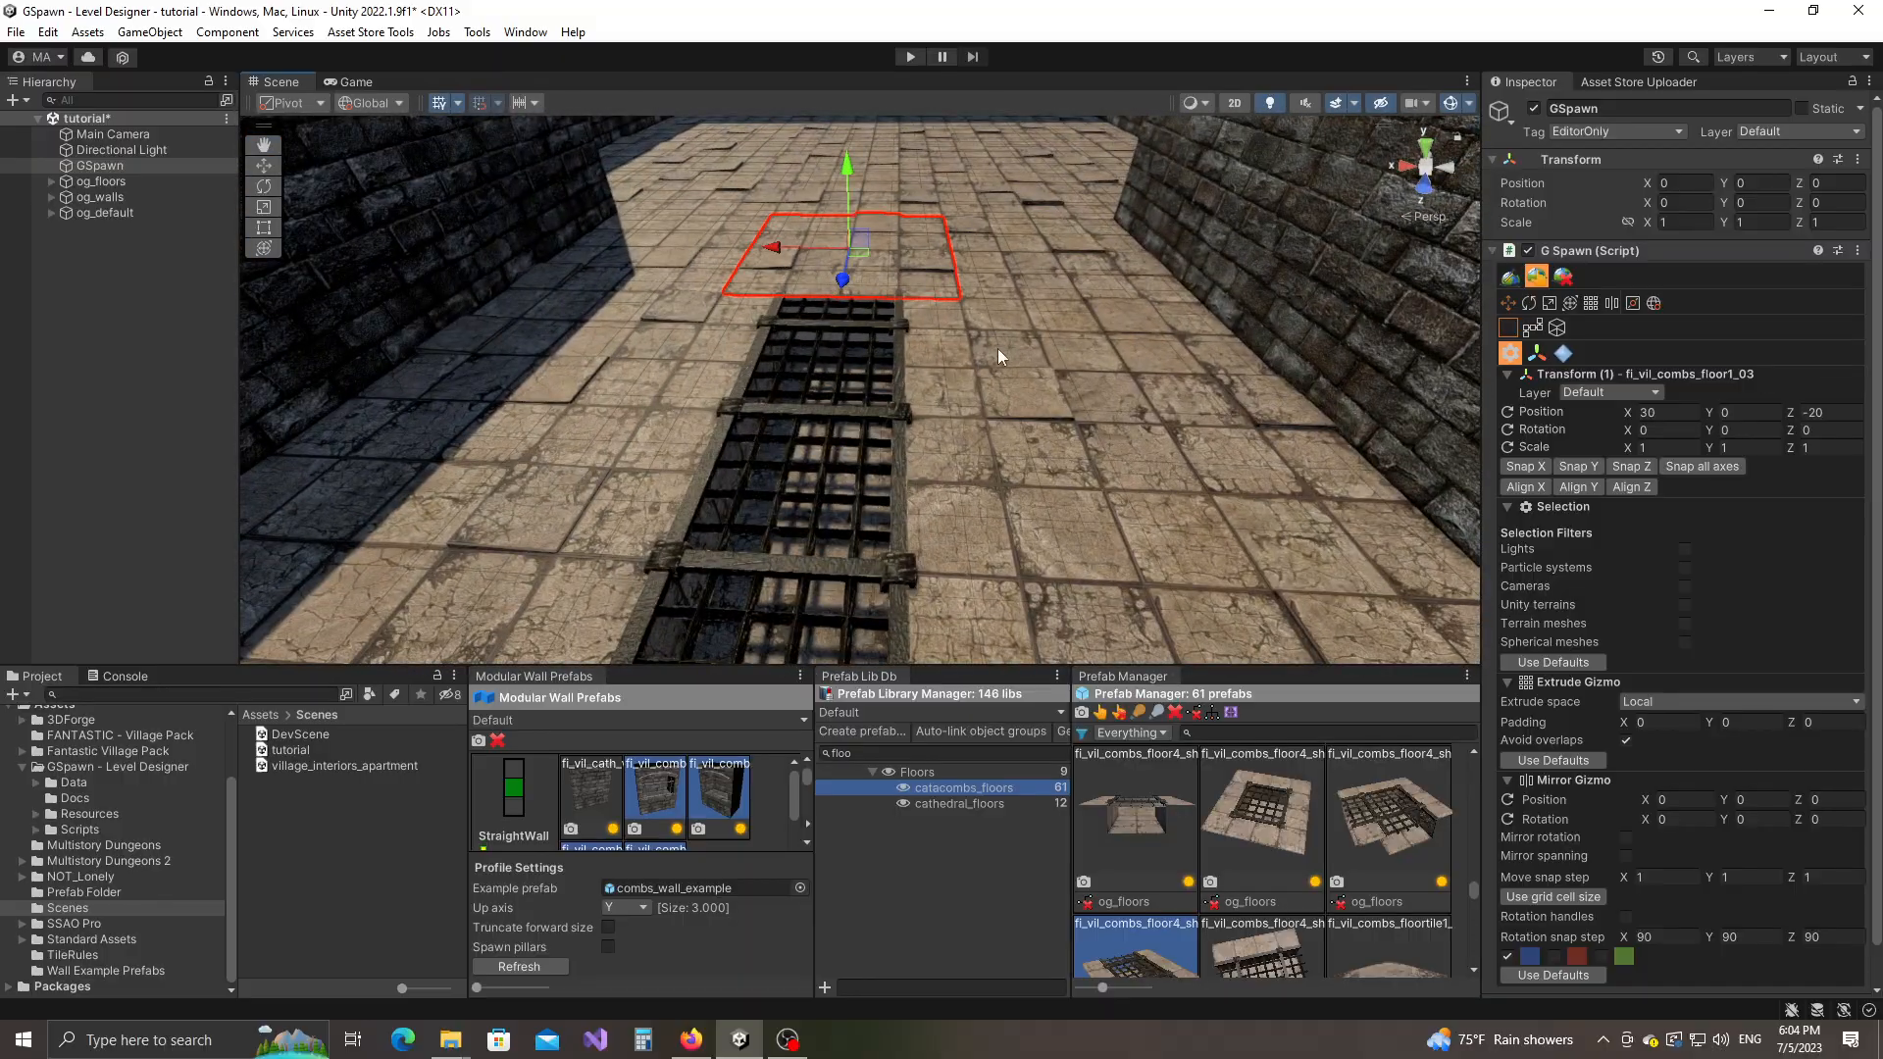
{"action": "left_click_drag", "start_coordinate": [1126, 451], "coordinate": [995, 443], "text": "alt"}
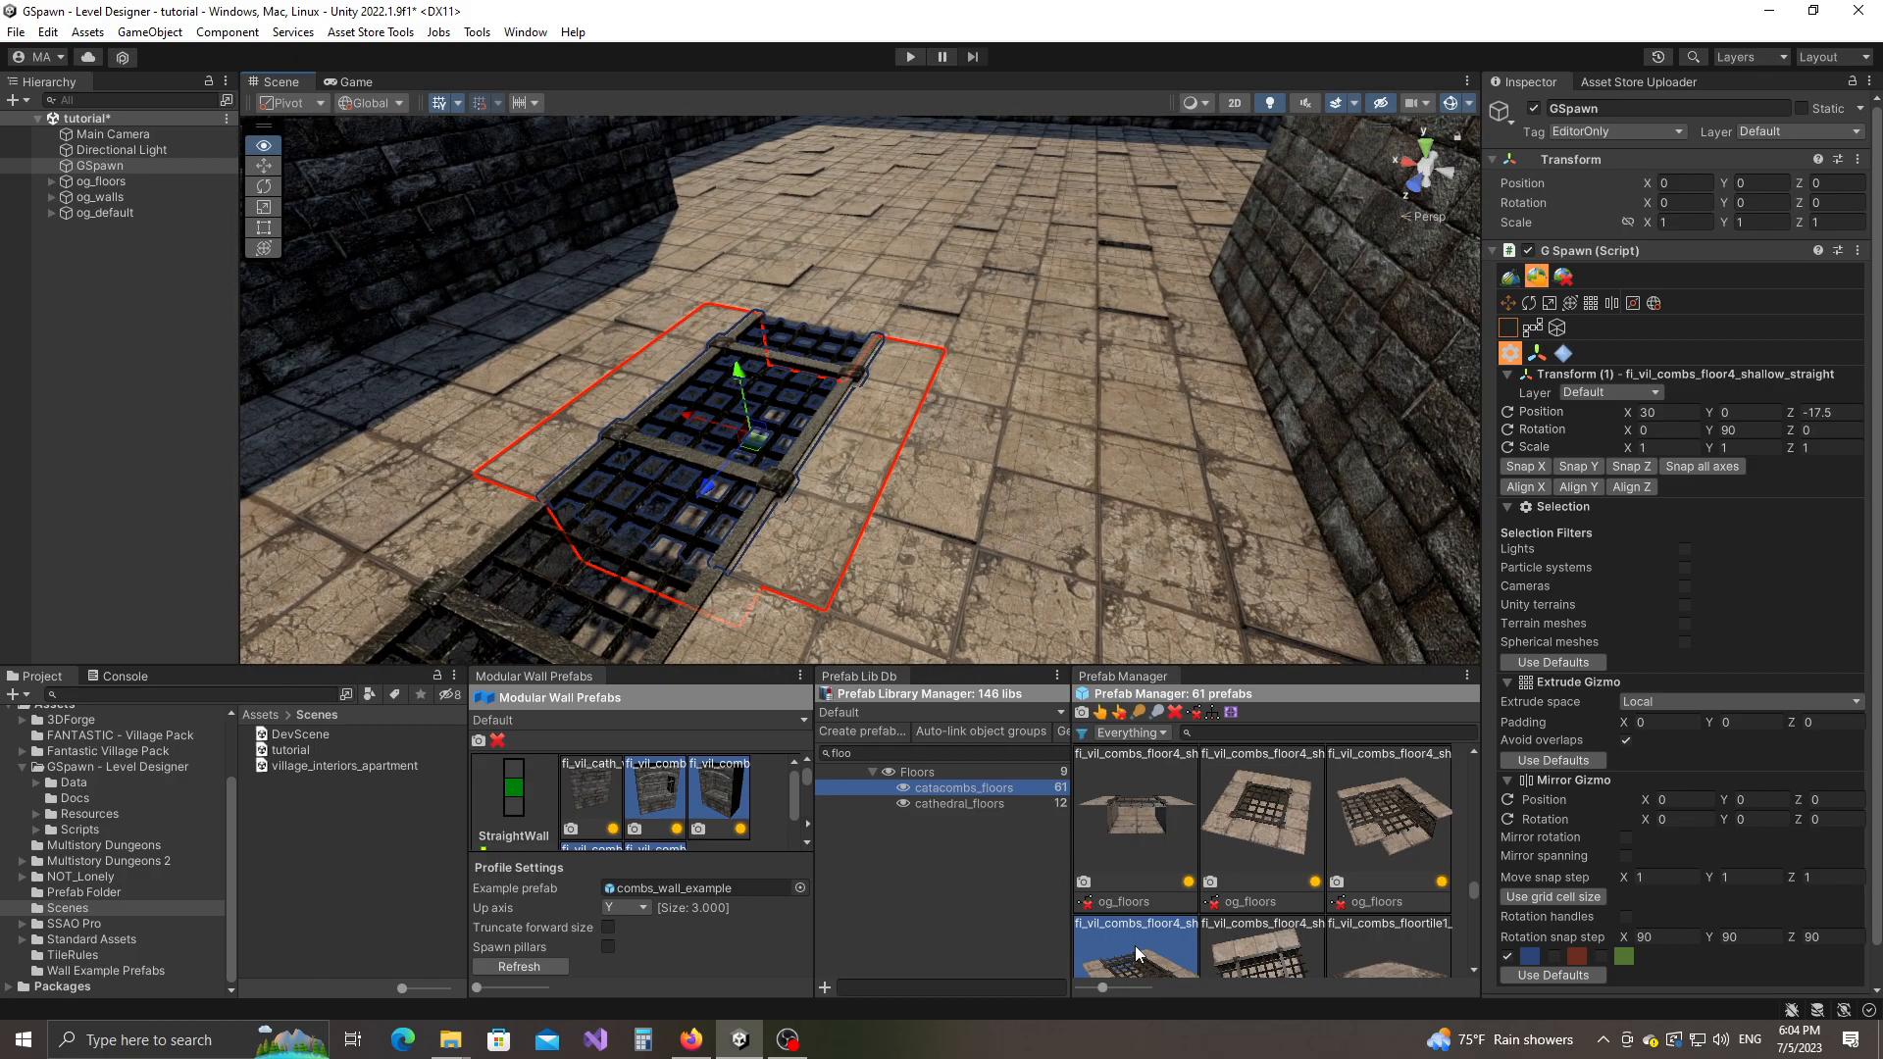
{"action": "left_click_drag", "start_coordinate": [1097, 588], "coordinate": [1125, 445], "text": "alt"}
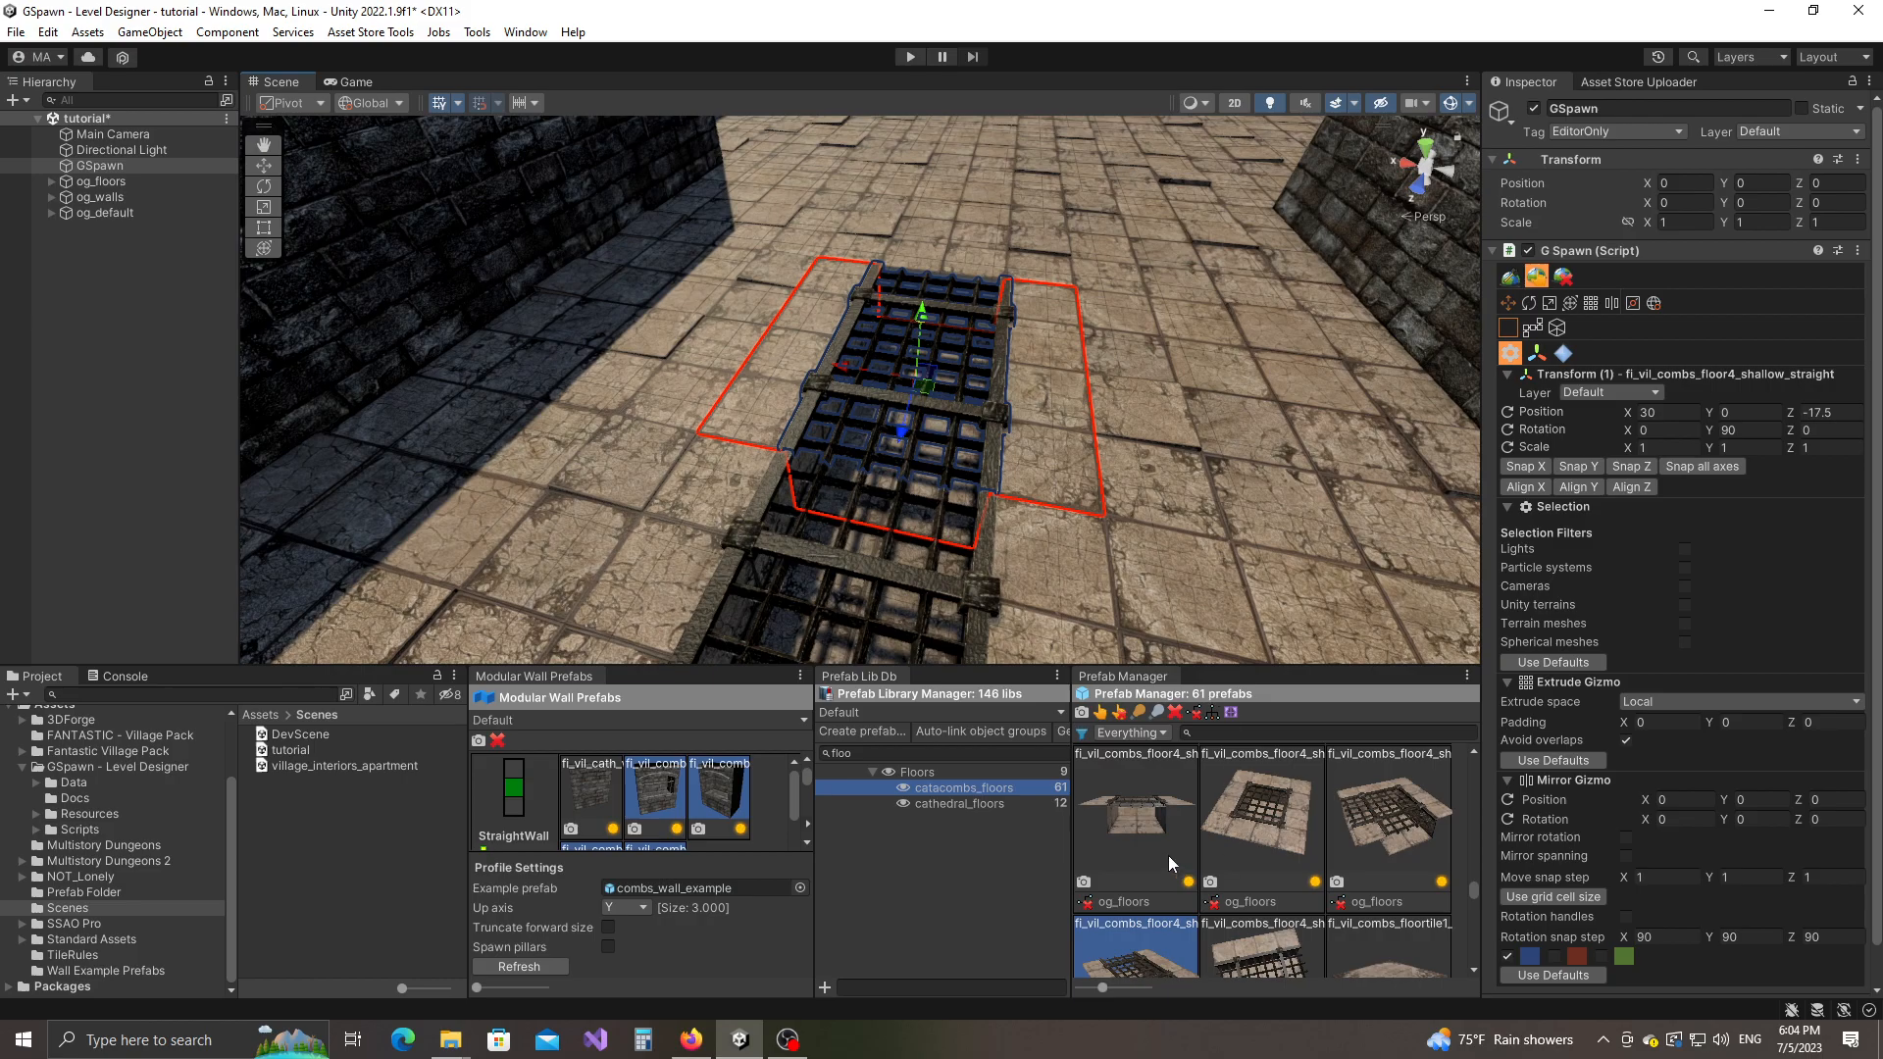
{"action": "left_click", "coordinate": [1144, 807], "text": "alt"}
{"action": "key", "text": "y"}
{"action": "key", "text": "y"}
{"action": "key", "text": "y"}
Step: Replace the corner tile at X 30, Z 10 with fi_vil_combs_floor4_shallow_L and rotate it to Y 180 to connect both grate runs
{"action": "left_click_drag", "start_coordinate": [1061, 409], "coordinate": [1419, 377], "text": "alt"}
{"action": "key", "text": "w"}
{"action": "right_click_drag", "start_coordinate": [1419, 377], "coordinate": [1257, 667]}
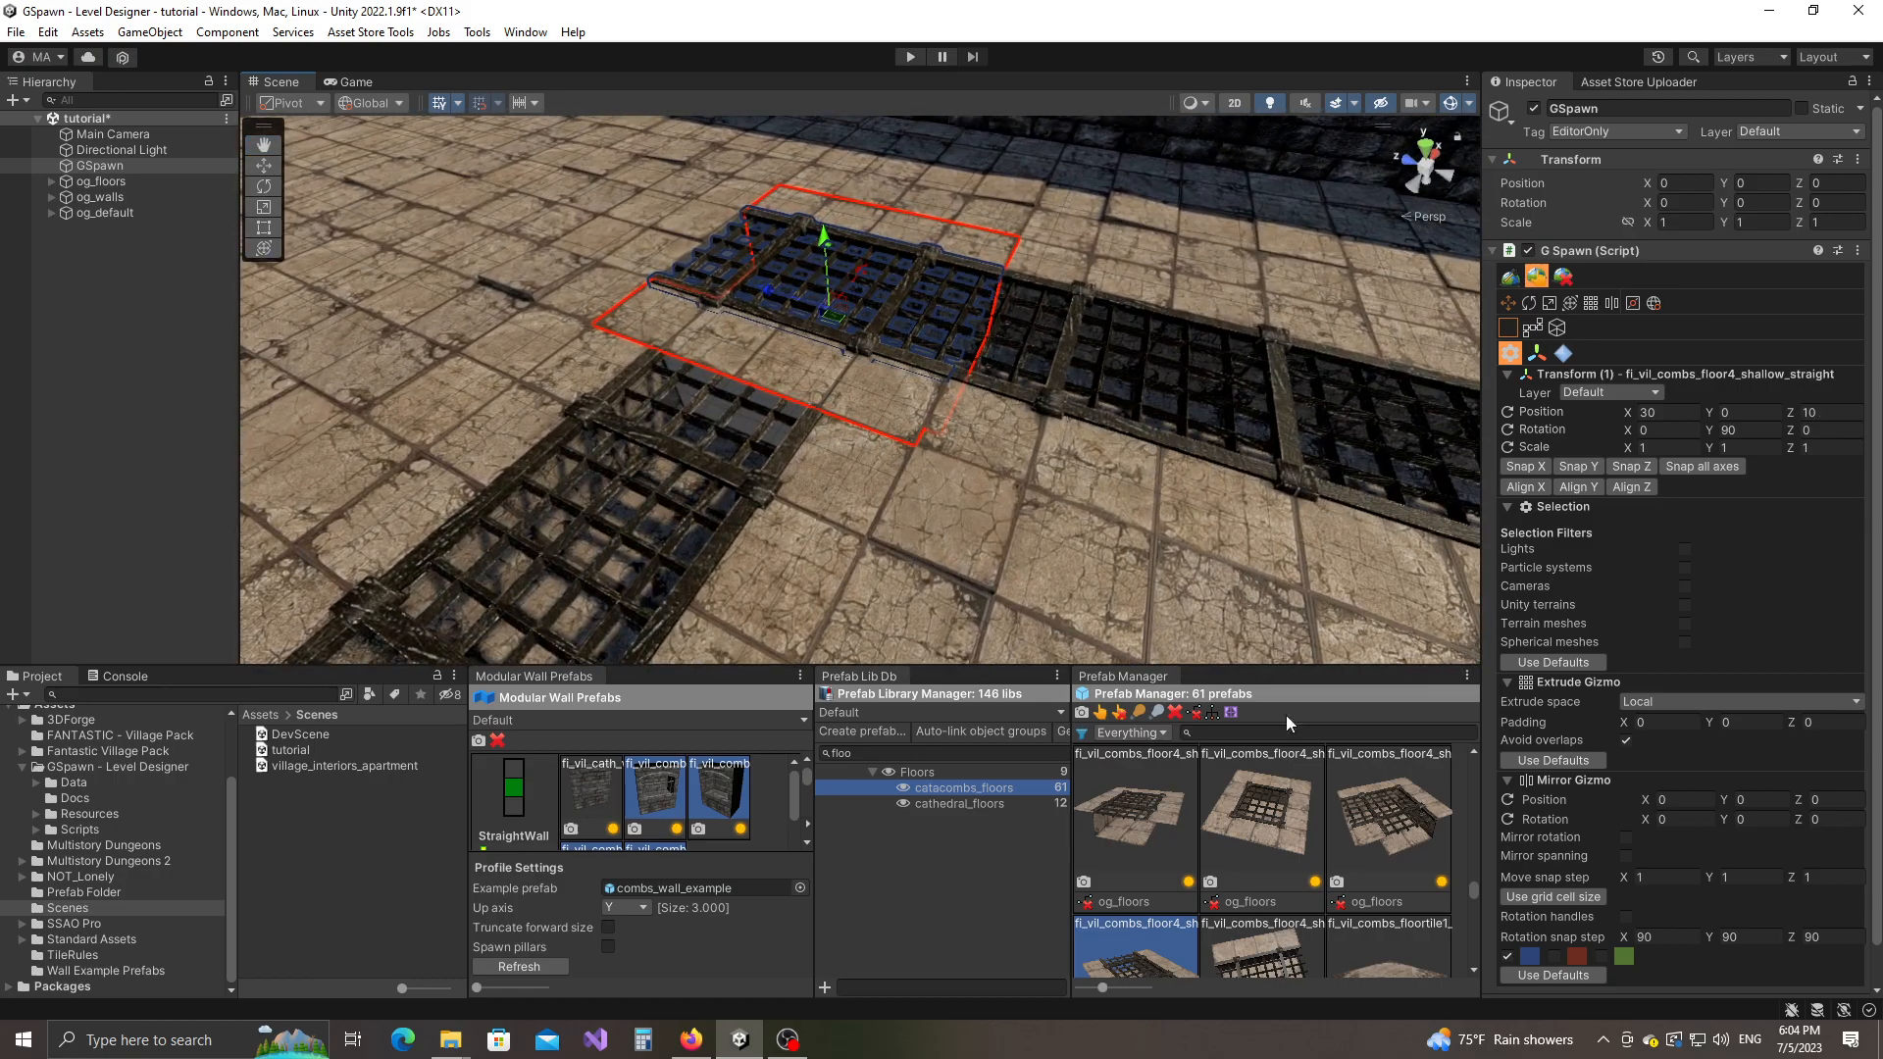
{"action": "mouse_move", "coordinate": [1387, 828]}
{"action": "right_mouse_down"}
{"action": "mouse_move", "coordinate": [1418, 784]}
{"action": "mouse_move", "coordinate": [1412, 839]}
{"action": "right_mouse_up"}
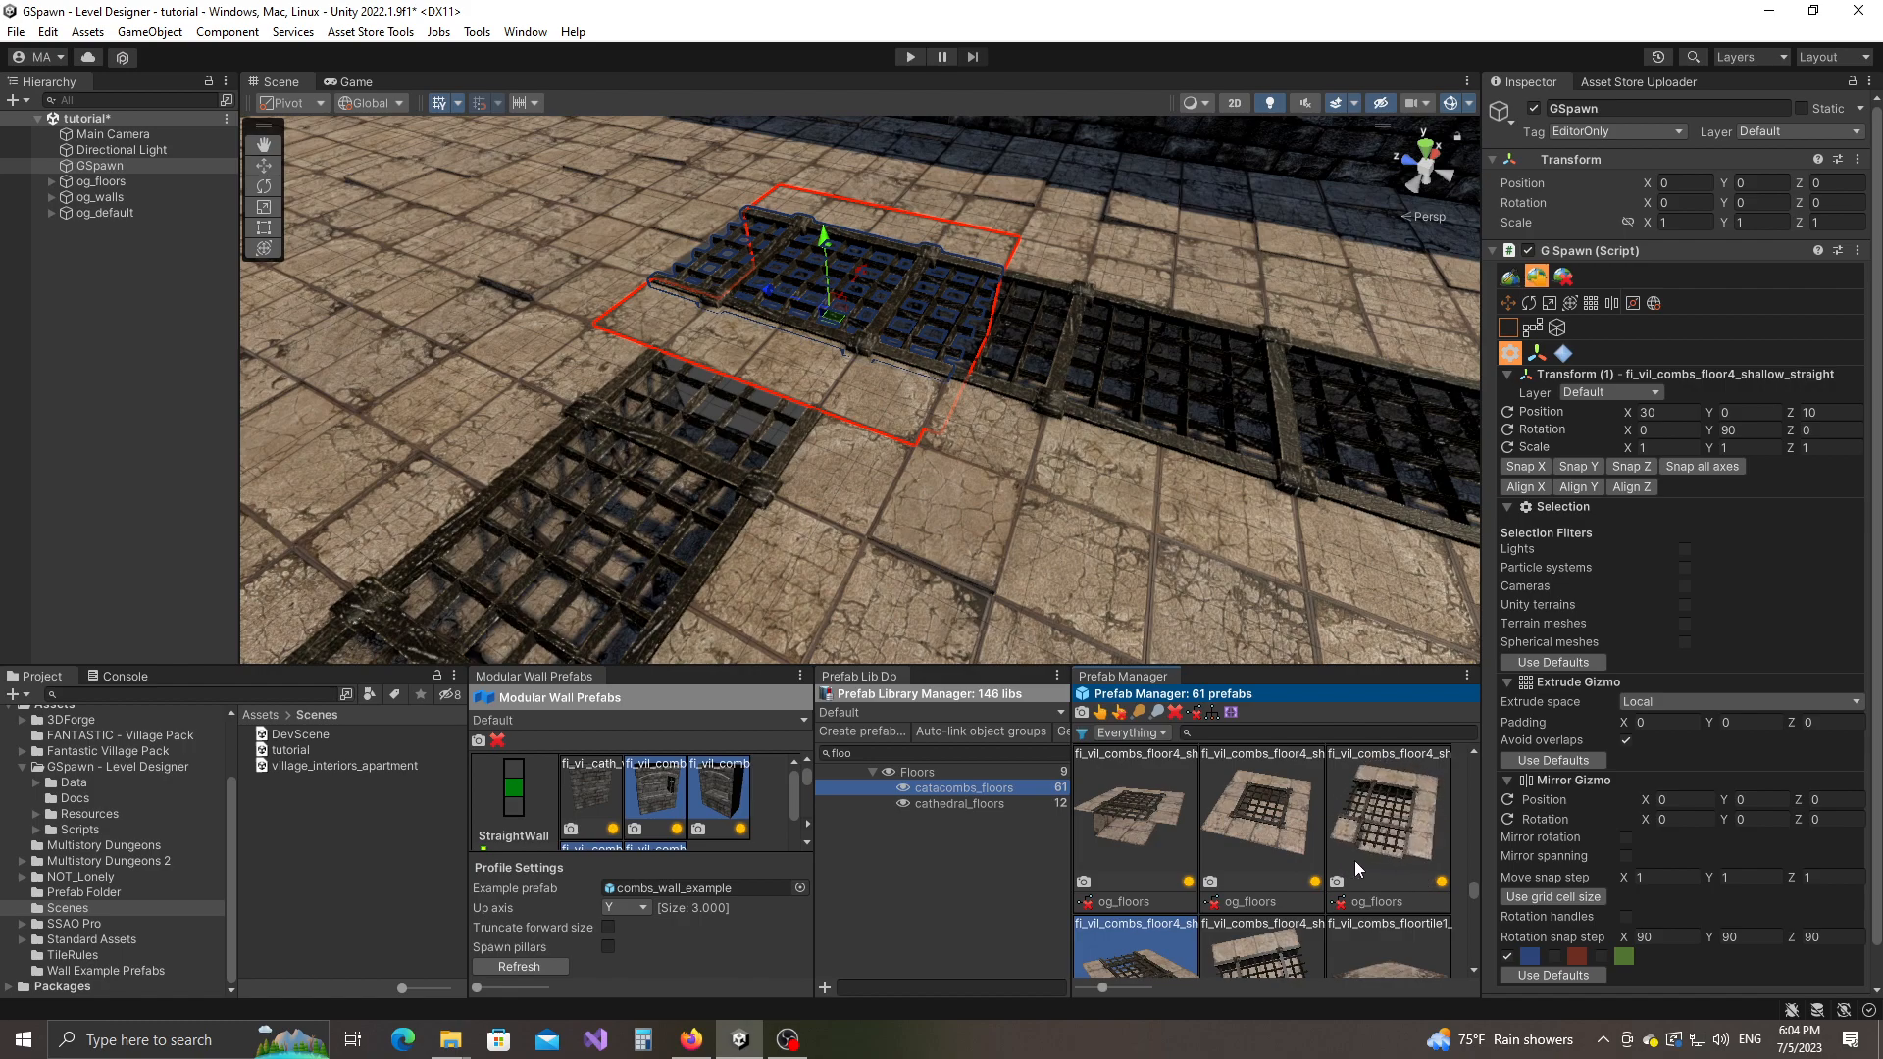
{"action": "right_click_drag", "start_coordinate": [1414, 837], "coordinate": [1410, 850]}
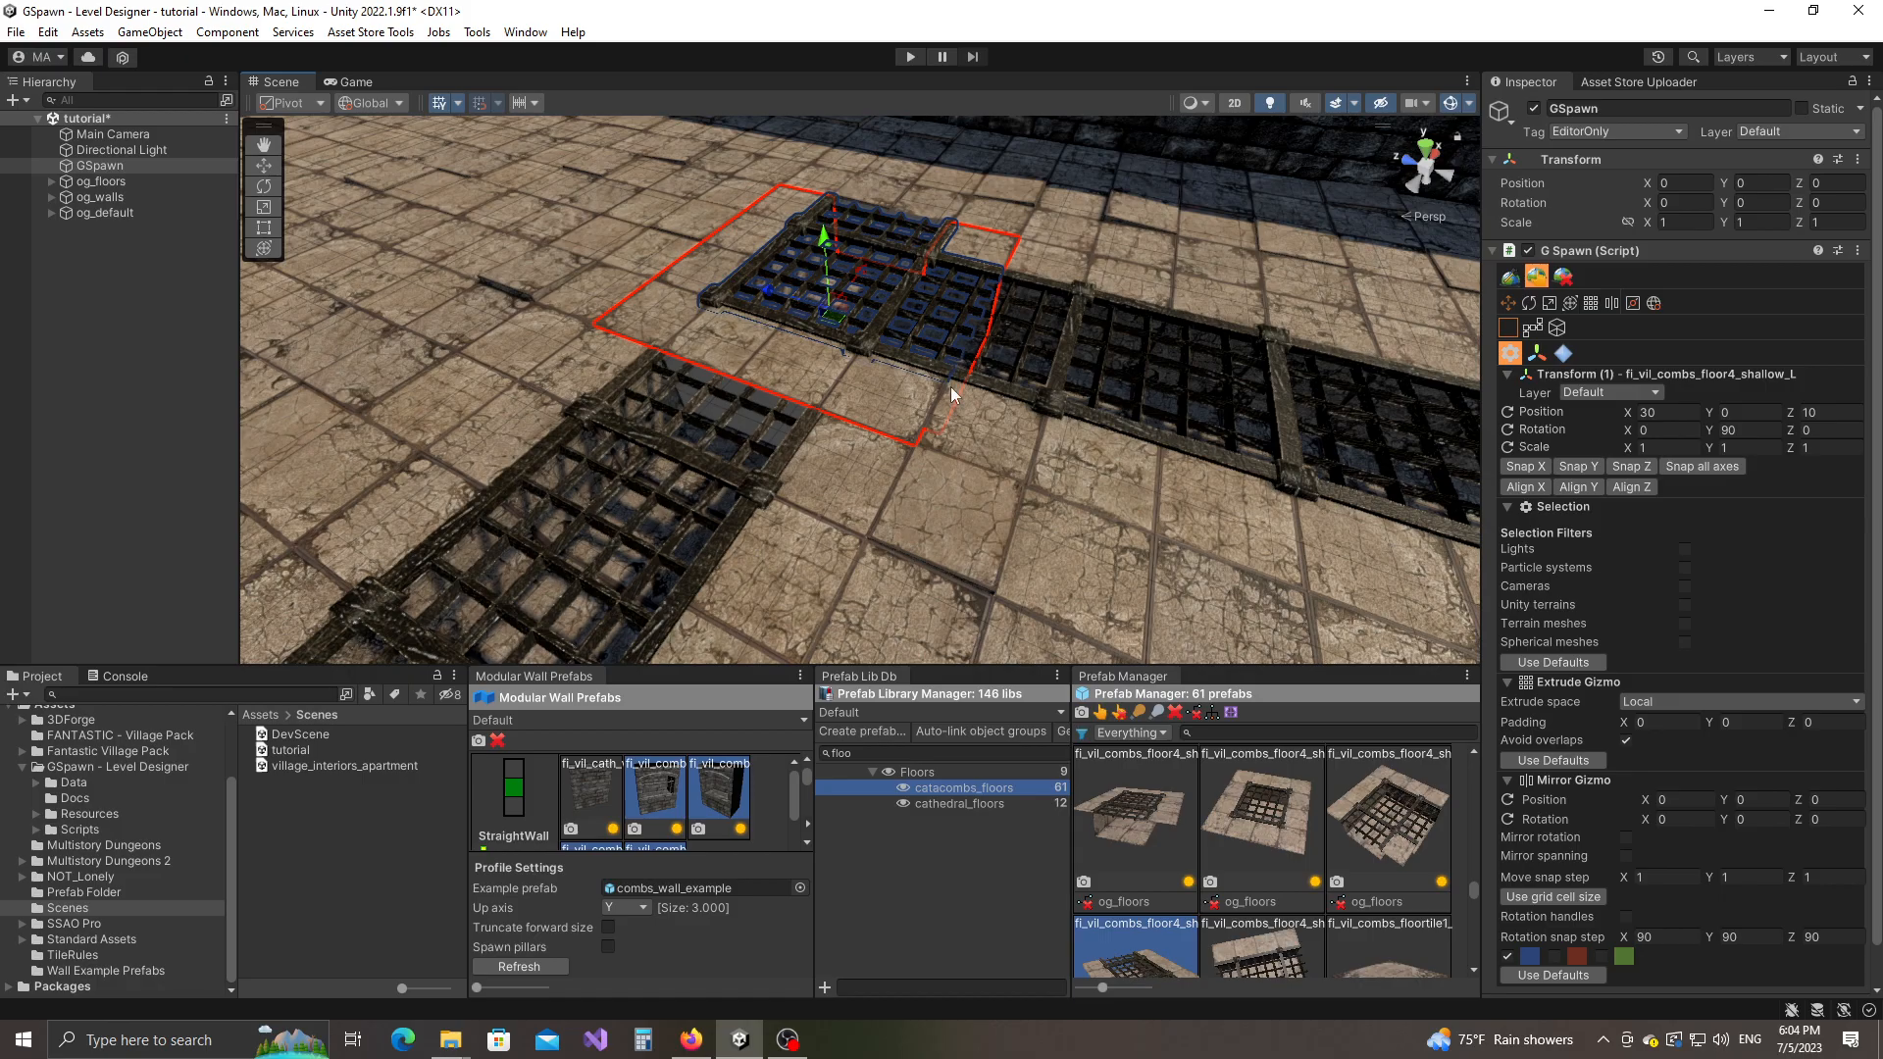
{"action": "key", "text": "y"}
{"action": "right_click_drag", "start_coordinate": [963, 398], "coordinate": [864, 466]}
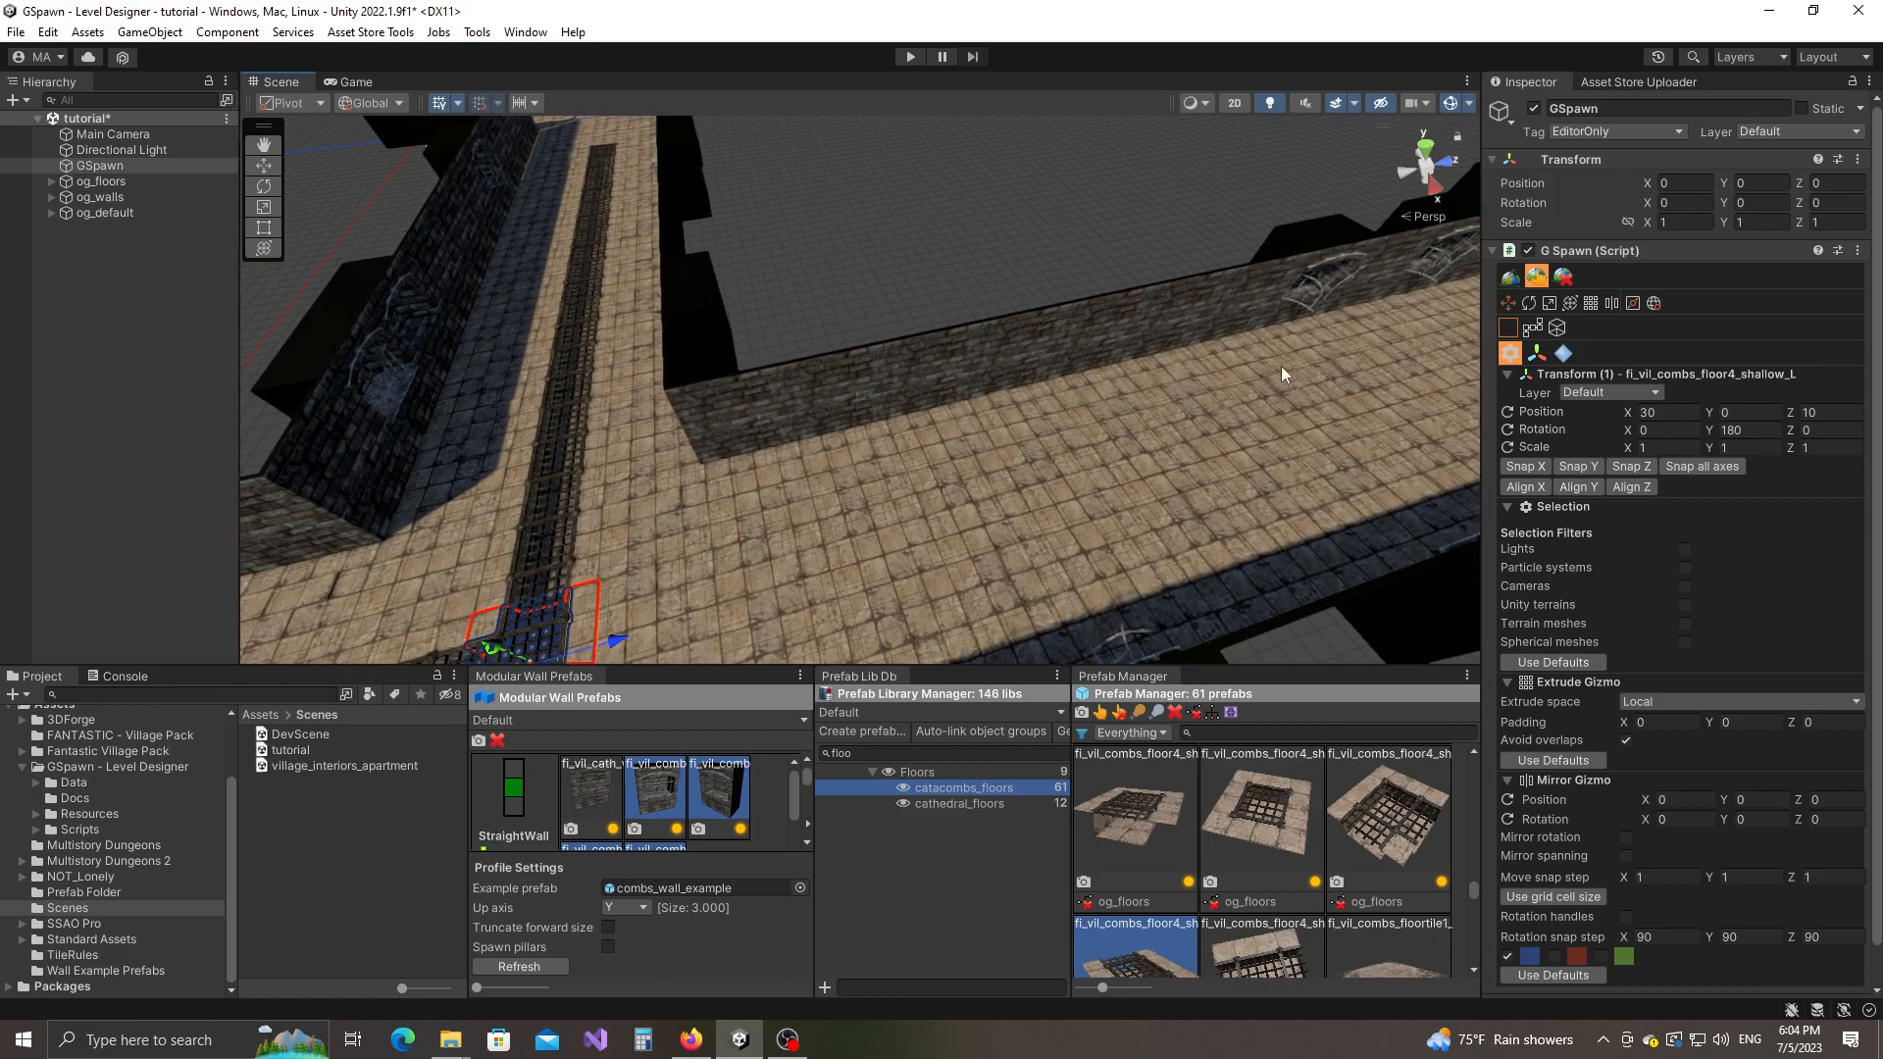
Step: Select the middle floor strip continuing beyond the corner, replace it with the shallow straight grate, and rotate the tiles around Y into line
{"action": "right_click_drag", "start_coordinate": [1393, 365], "coordinate": [1088, 439]}
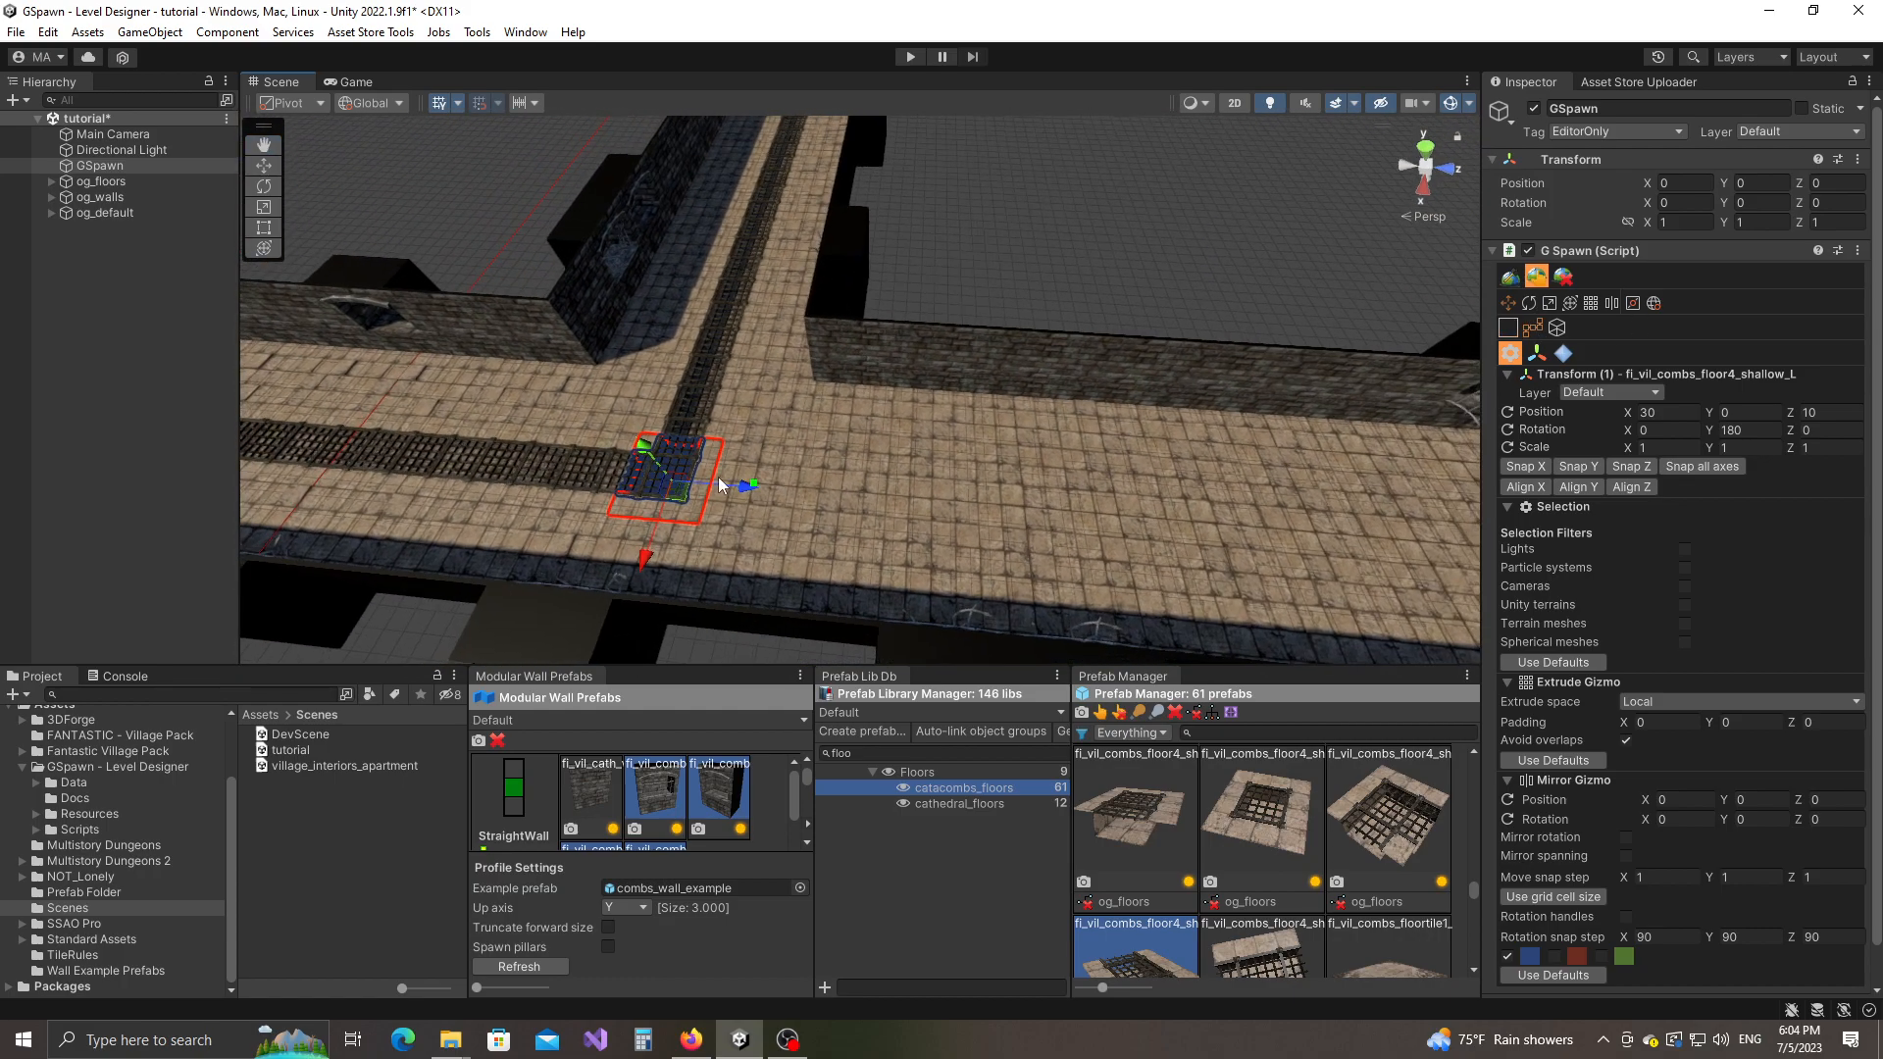
{"action": "key", "text": "d"}
{"action": "right_click_drag", "start_coordinate": [1102, 478], "coordinate": [992, 486]}
{"action": "left_click", "coordinate": [934, 504]}
{"action": "key", "text": "a"}
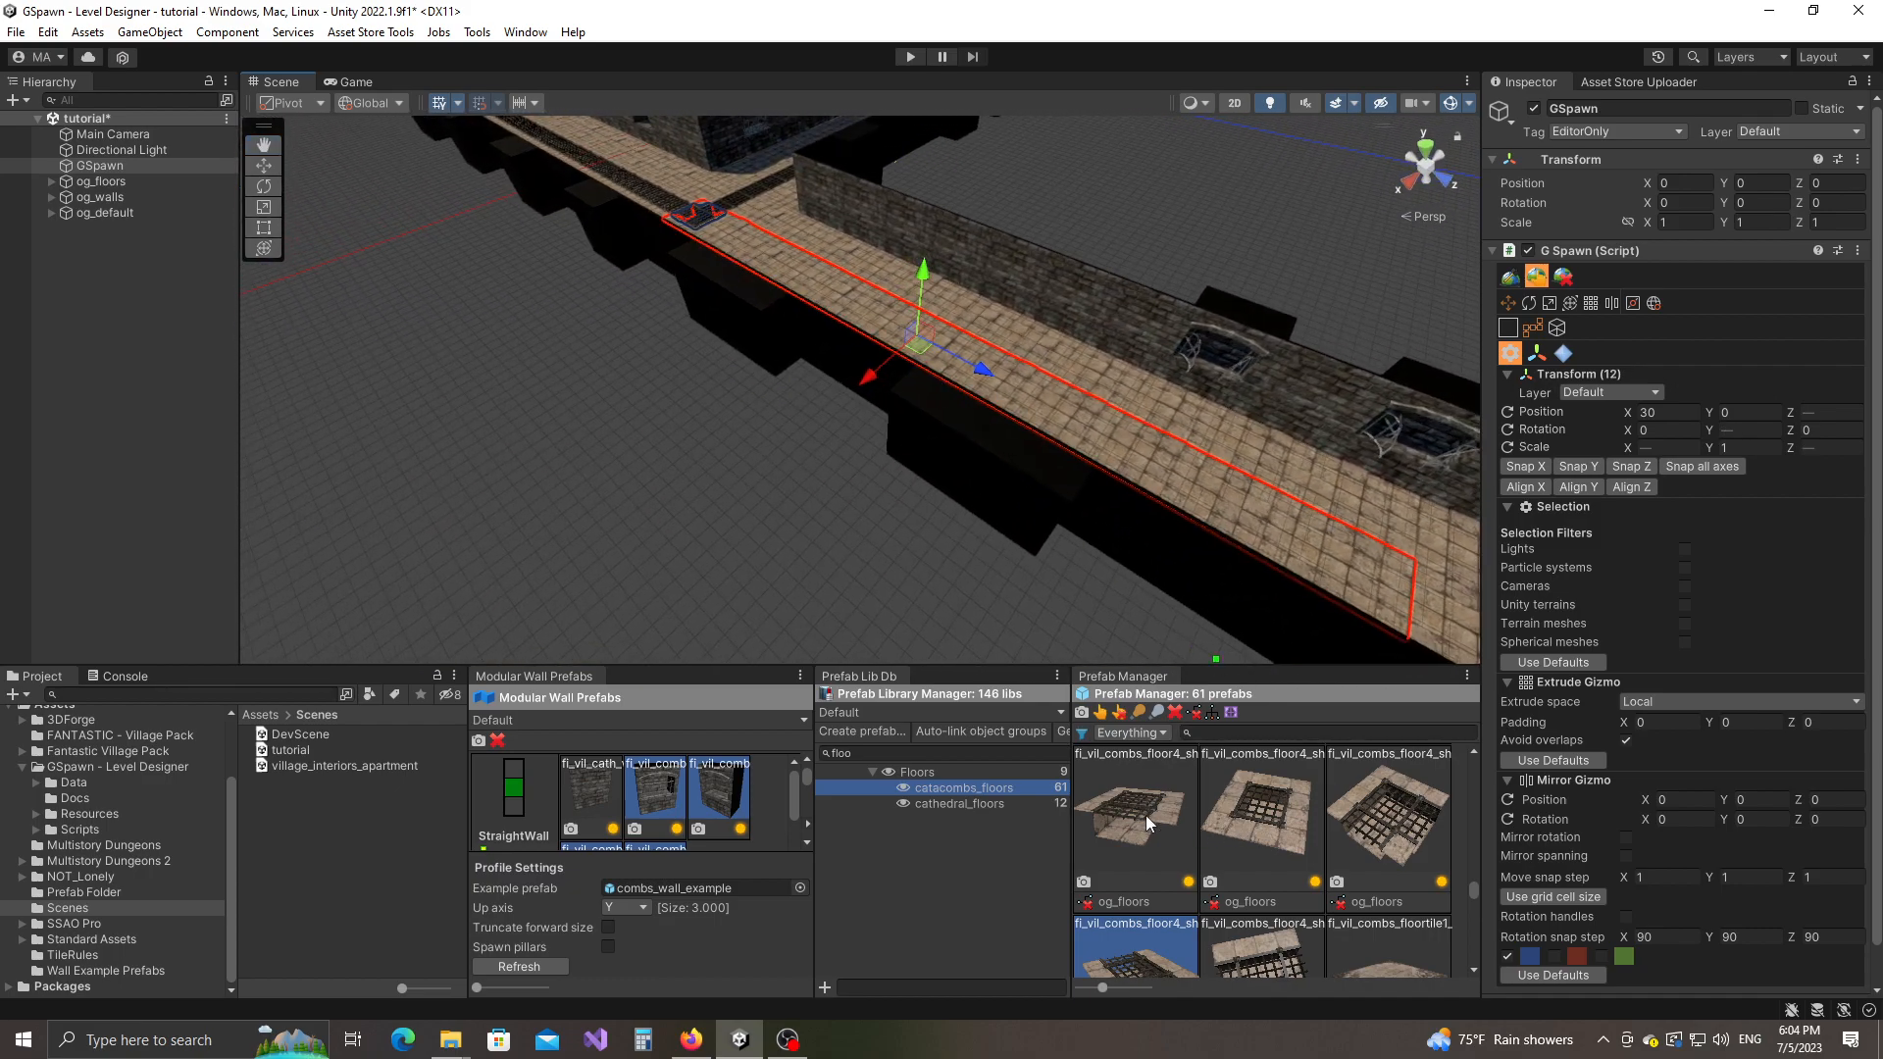
{"action": "scroll", "coordinate": [1146, 815], "scroll_direction": "down", "scroll_amount": 1}
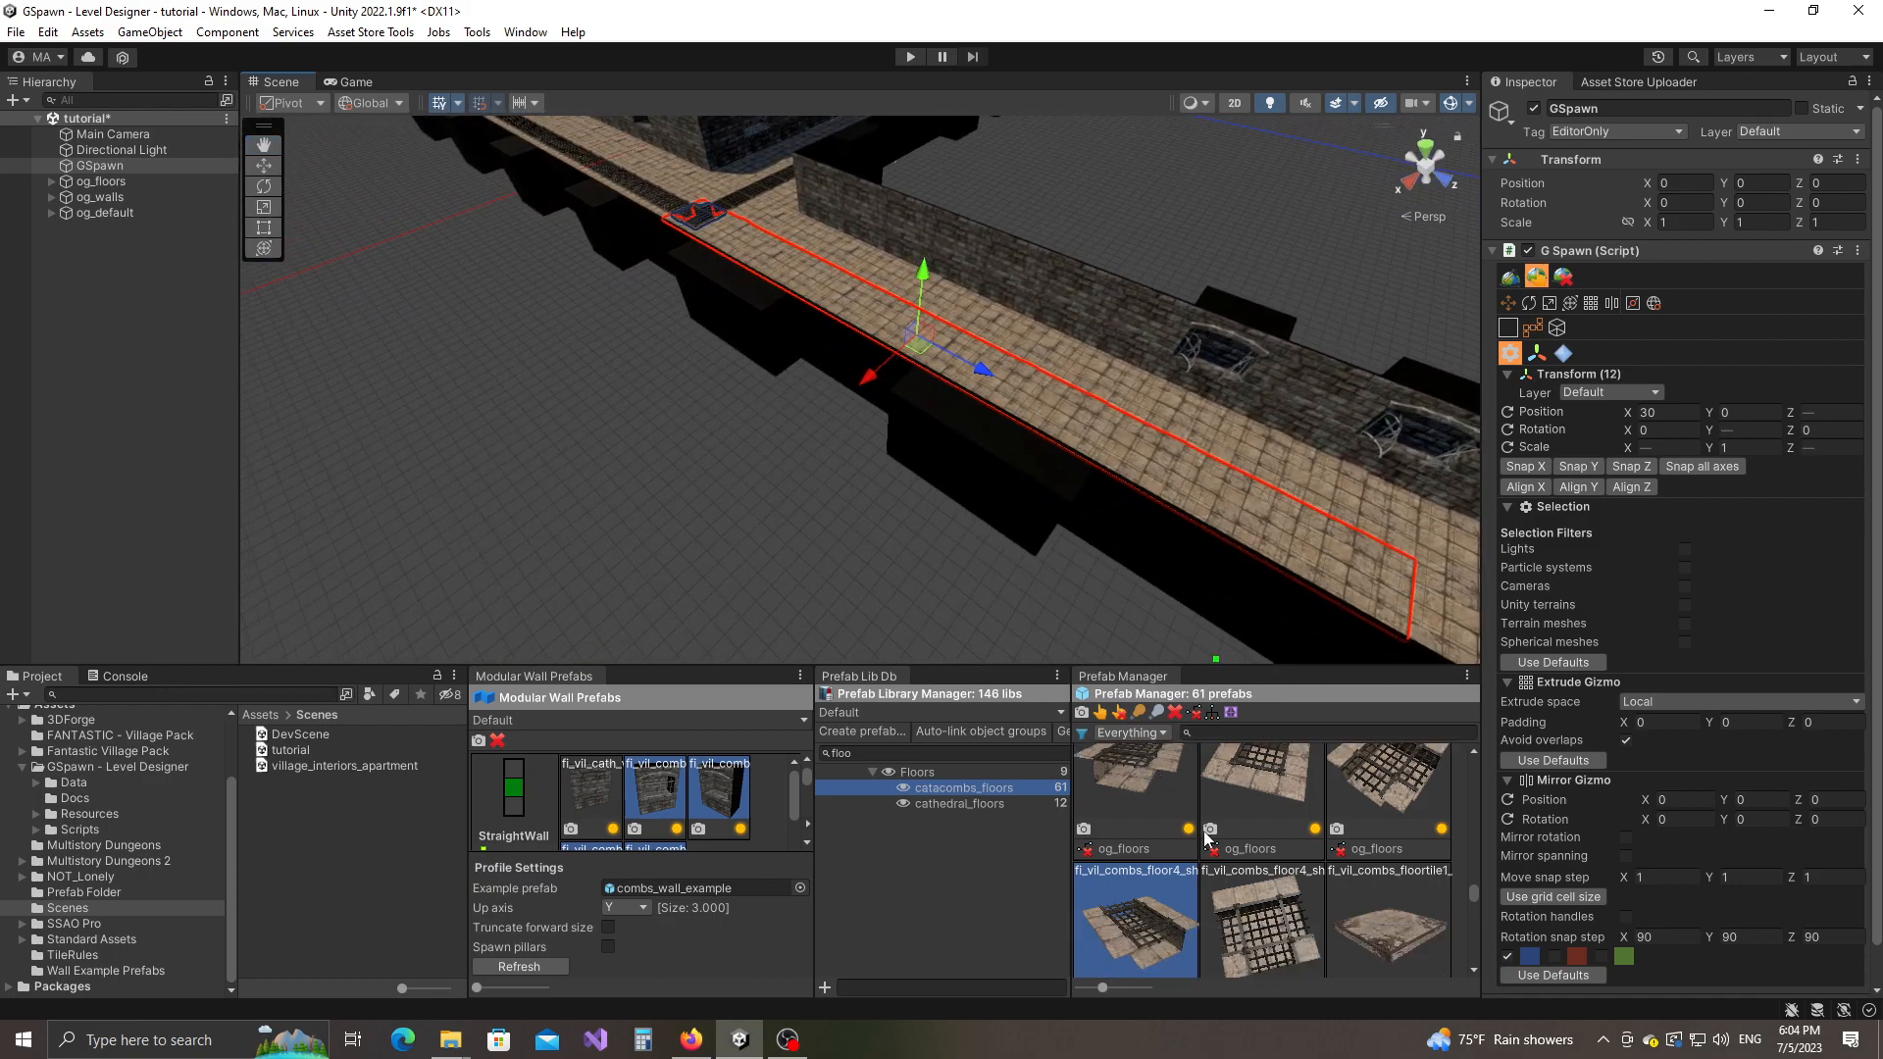
{"action": "left_click", "coordinate": [1138, 888], "text": "alt"}
{"action": "left_click_drag", "start_coordinate": [1027, 440], "coordinate": [1210, 444], "text": "alt"}
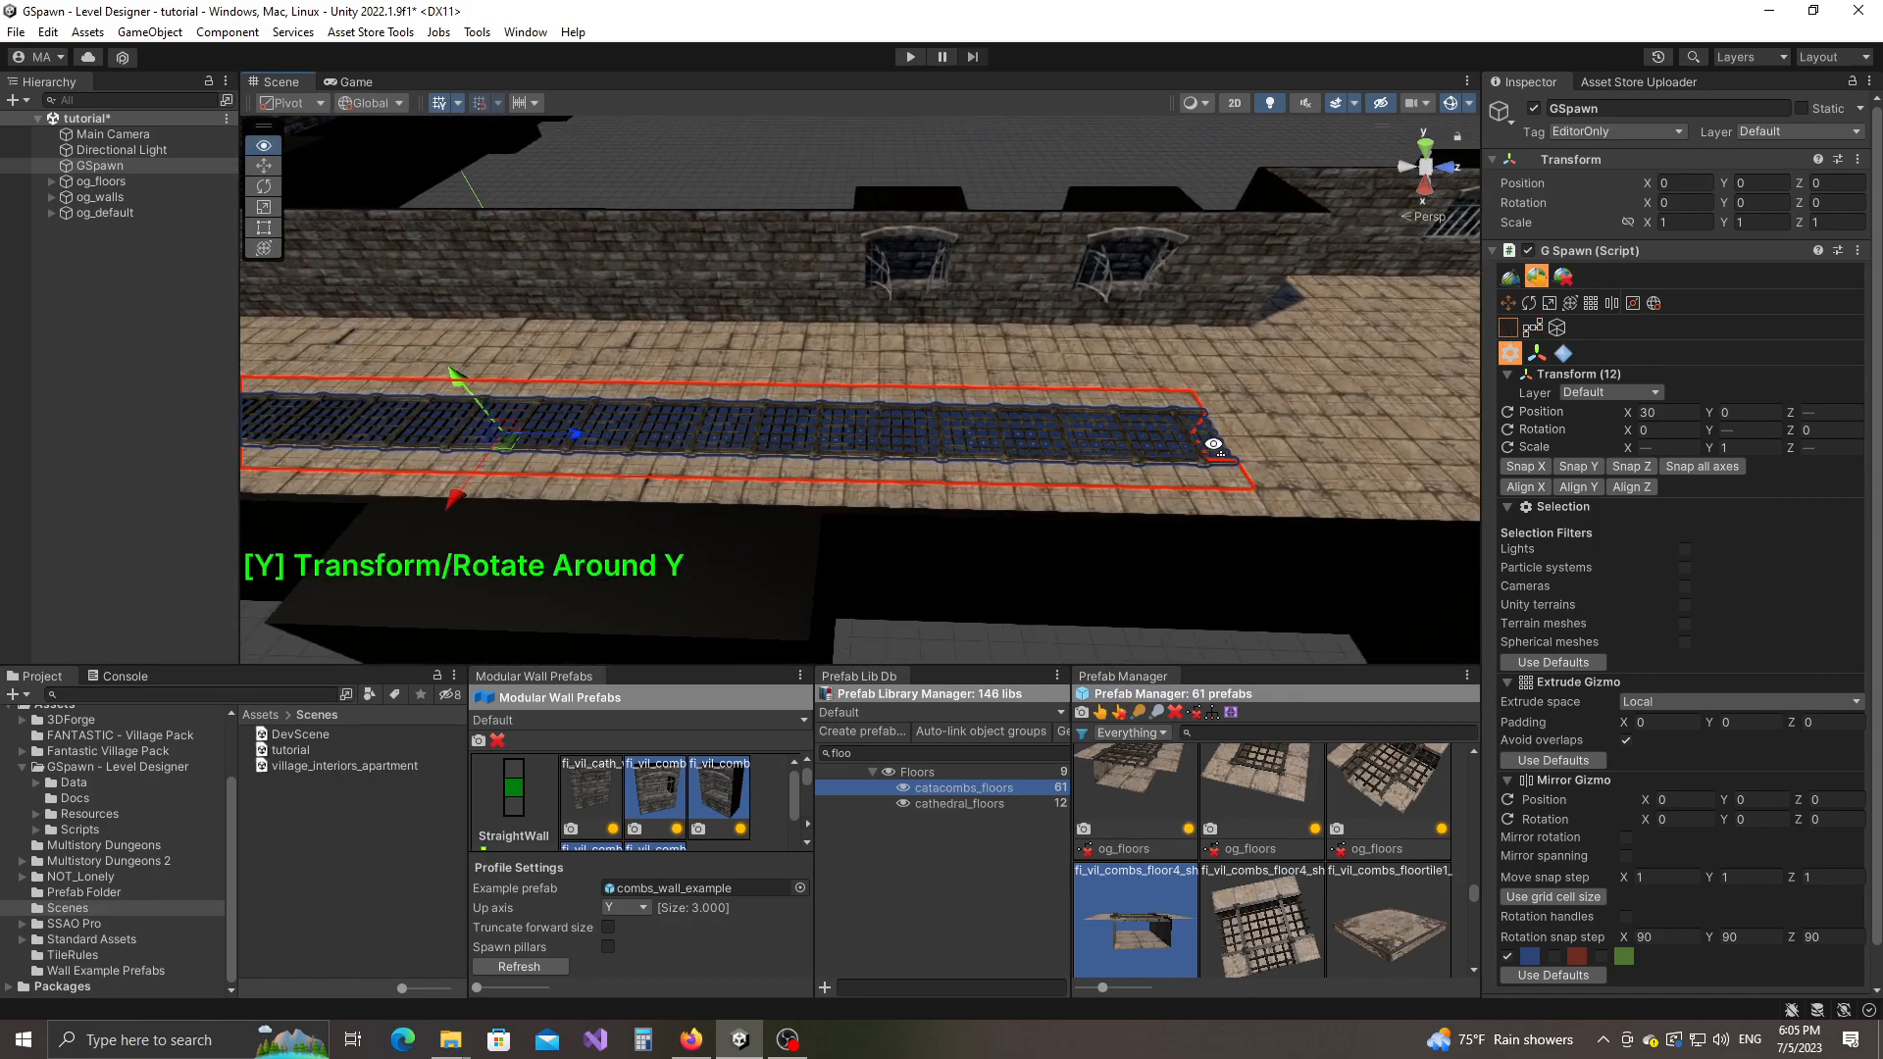
{"action": "middle_click_drag", "start_coordinate": [1210, 443], "coordinate": [1111, 472]}
Step: Replace the junction tile at X 30, Z 10 with the three-way shallow grate so that all three runs meet
{"action": "right_click_drag", "start_coordinate": [1071, 487], "coordinate": [772, 579]}
{"action": "key", "text": "y"}
{"action": "right_click_drag", "start_coordinate": [885, 485], "coordinate": [1023, 598]}
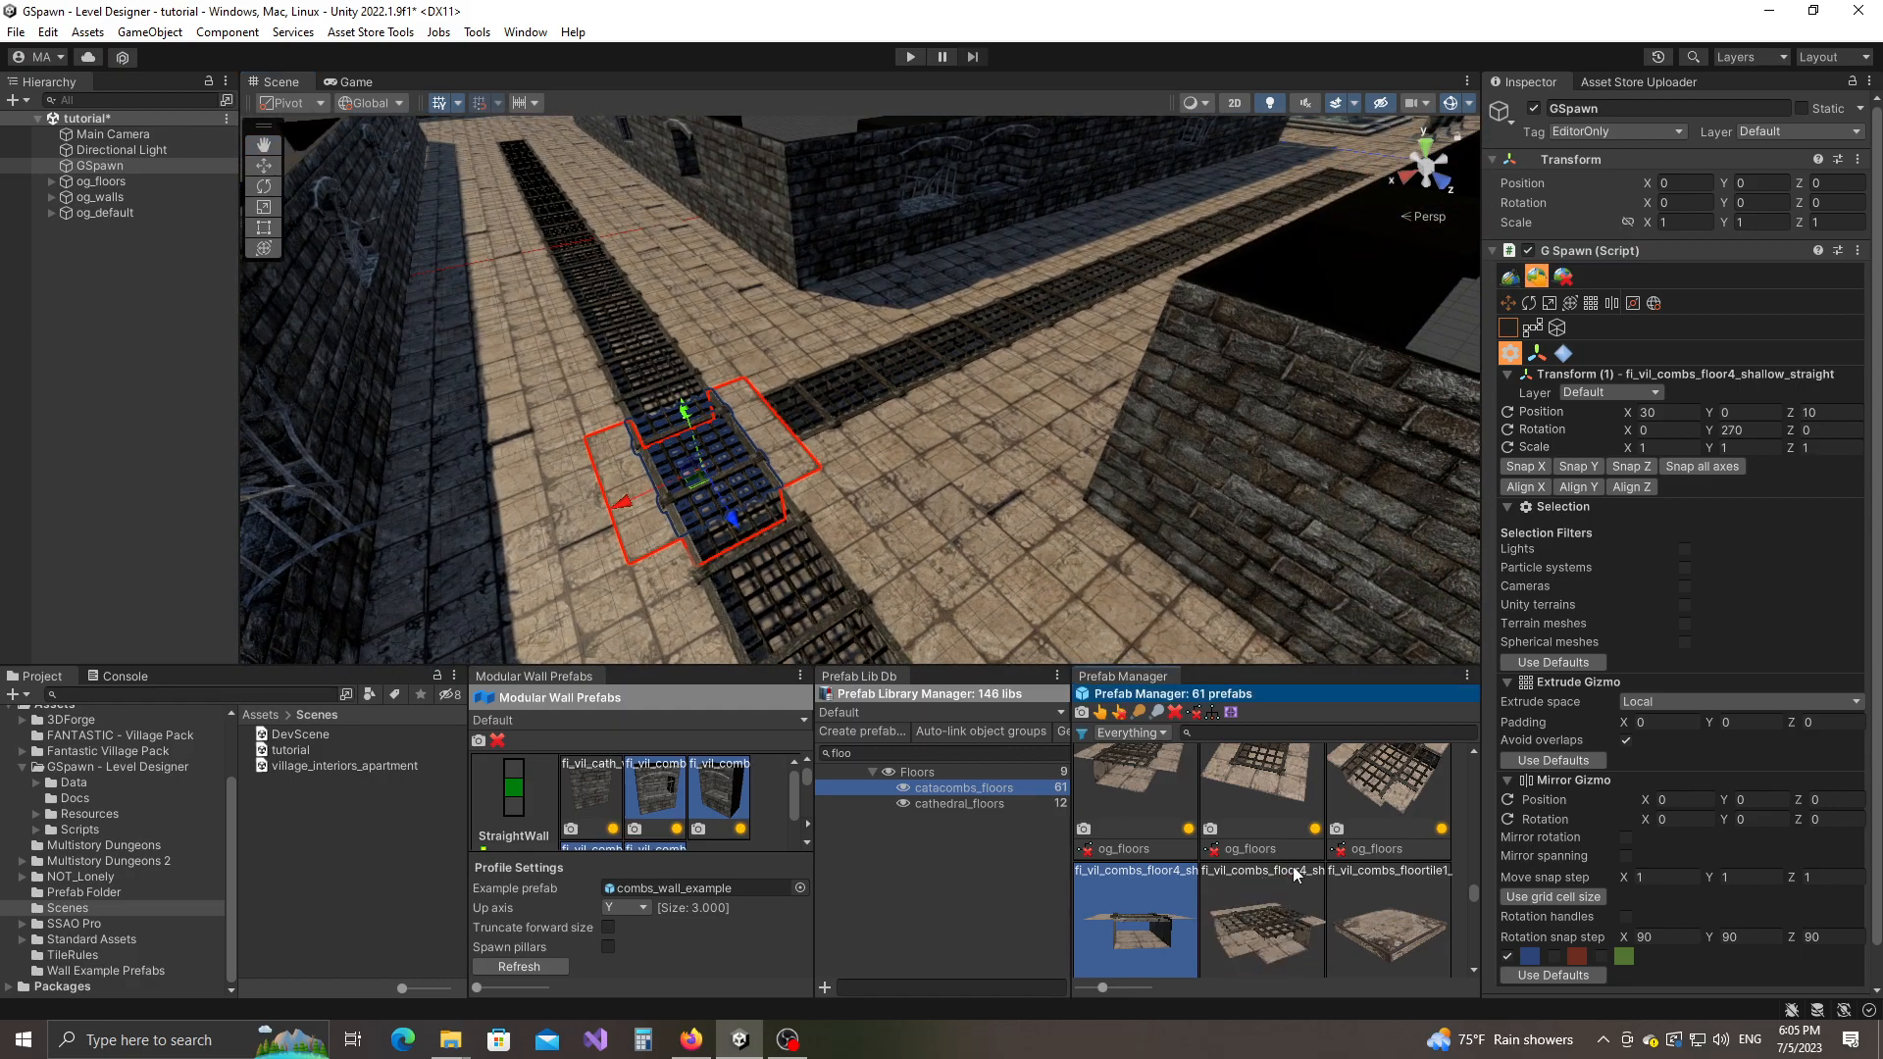
{"action": "middle_click", "coordinate": [1279, 914]}
Step: Switch to object spawning, open the roots prefab library, and activate Surface Snap with fi_vil_combs_root12 chosen
{"action": "right_click_drag", "start_coordinate": [1054, 456], "coordinate": [857, 446]}
{"action": "left_click", "coordinate": [1510, 279]}
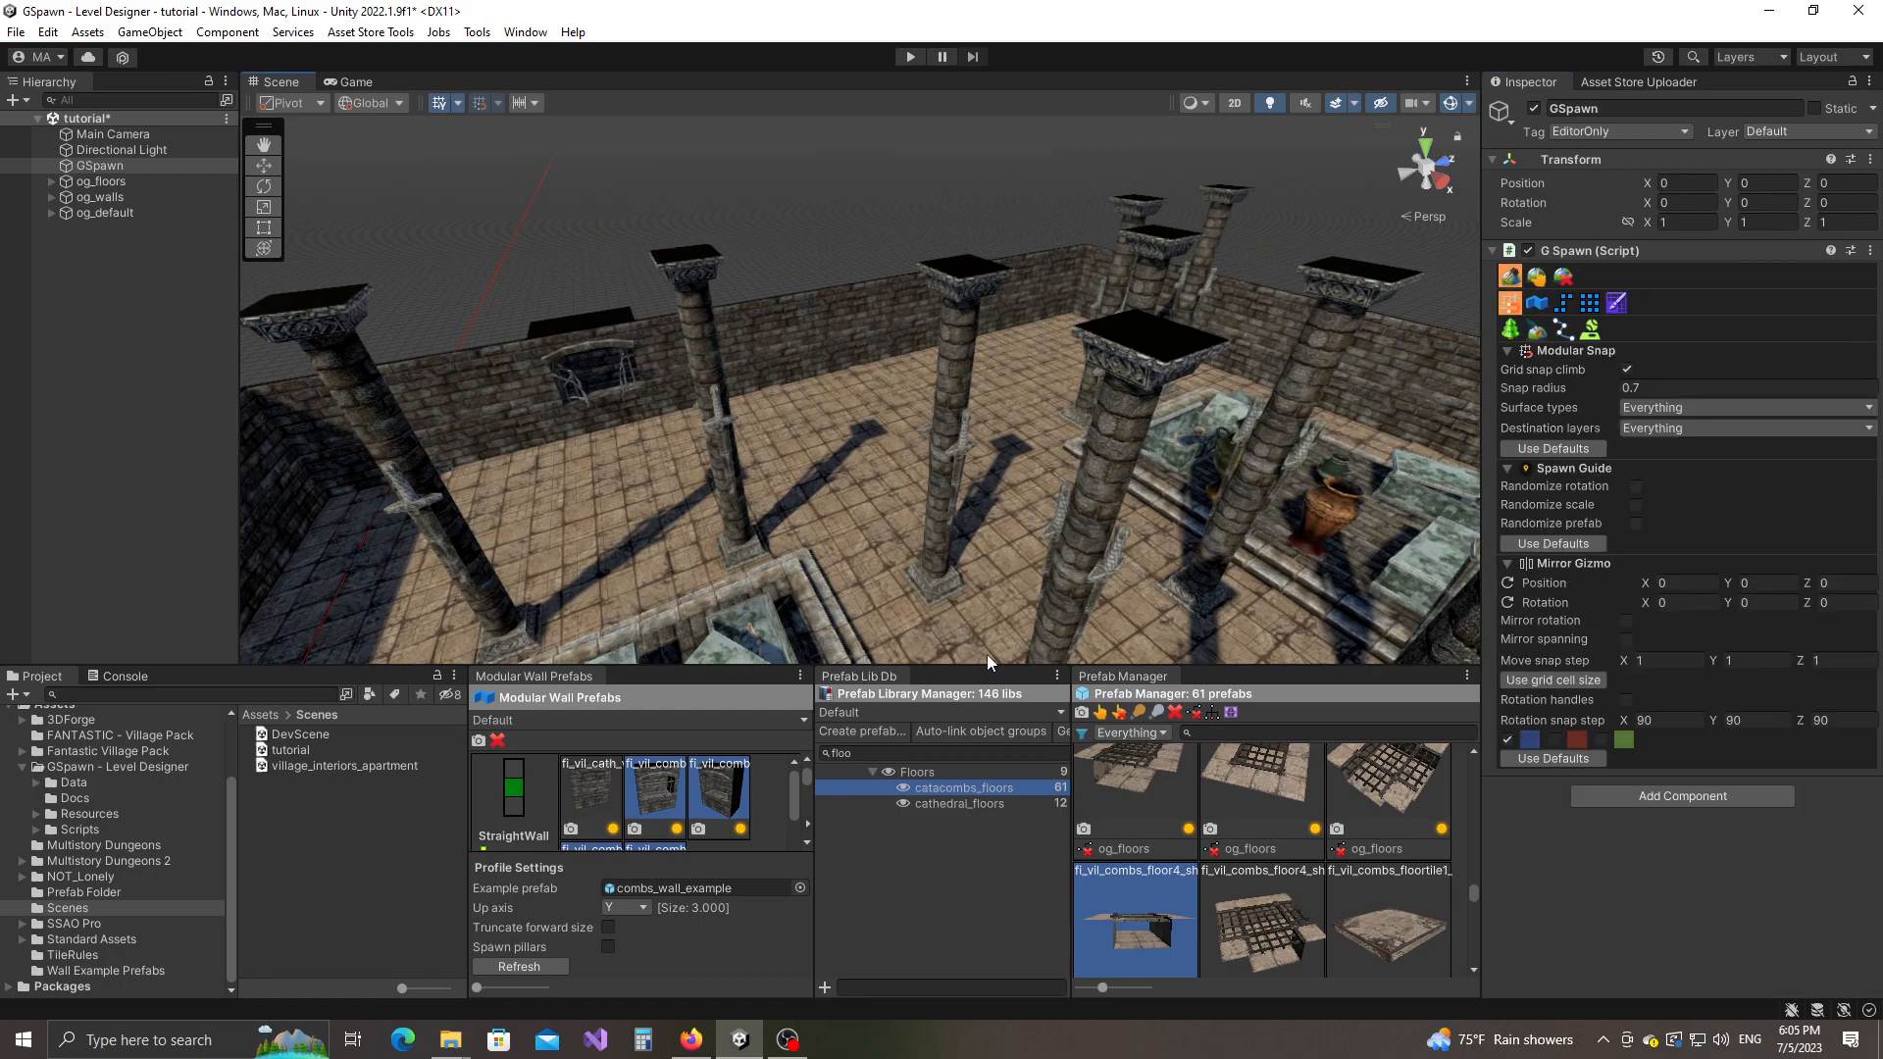
{"action": "type", "text": "roots"}
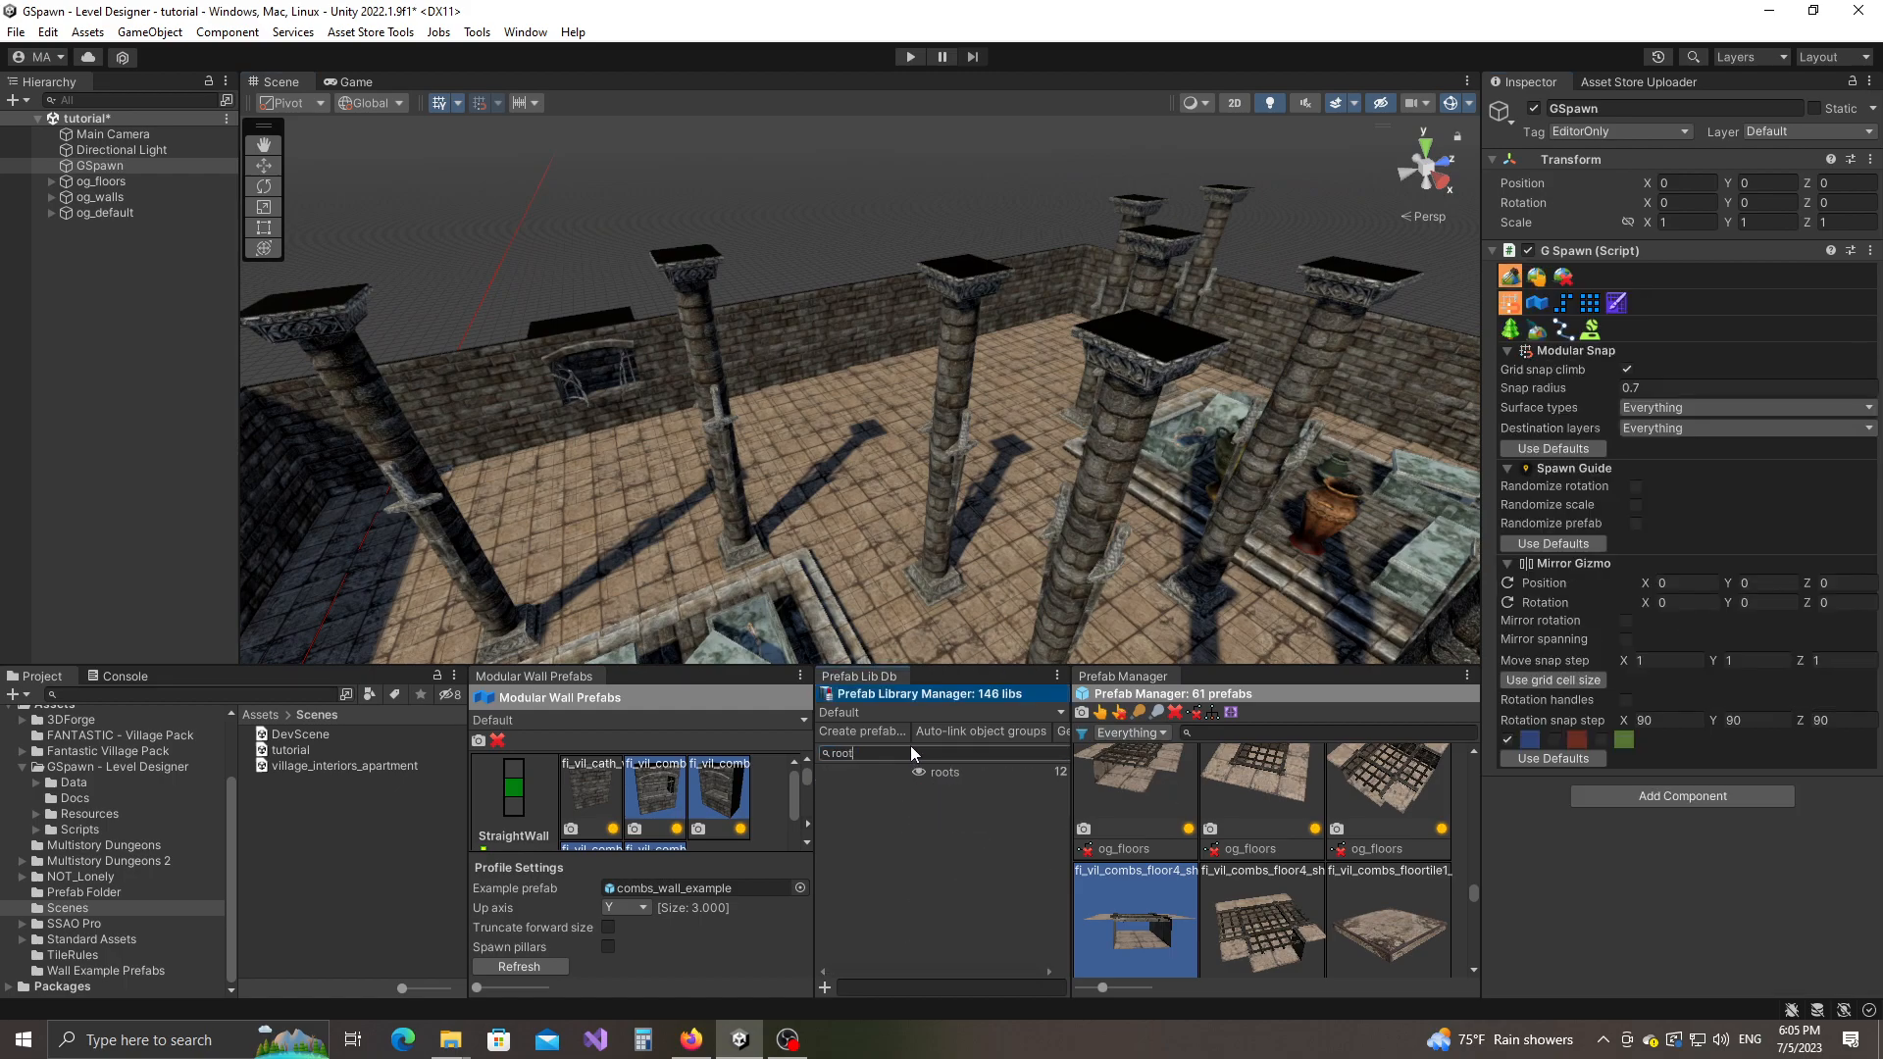
{"action": "left_click", "coordinate": [953, 773]}
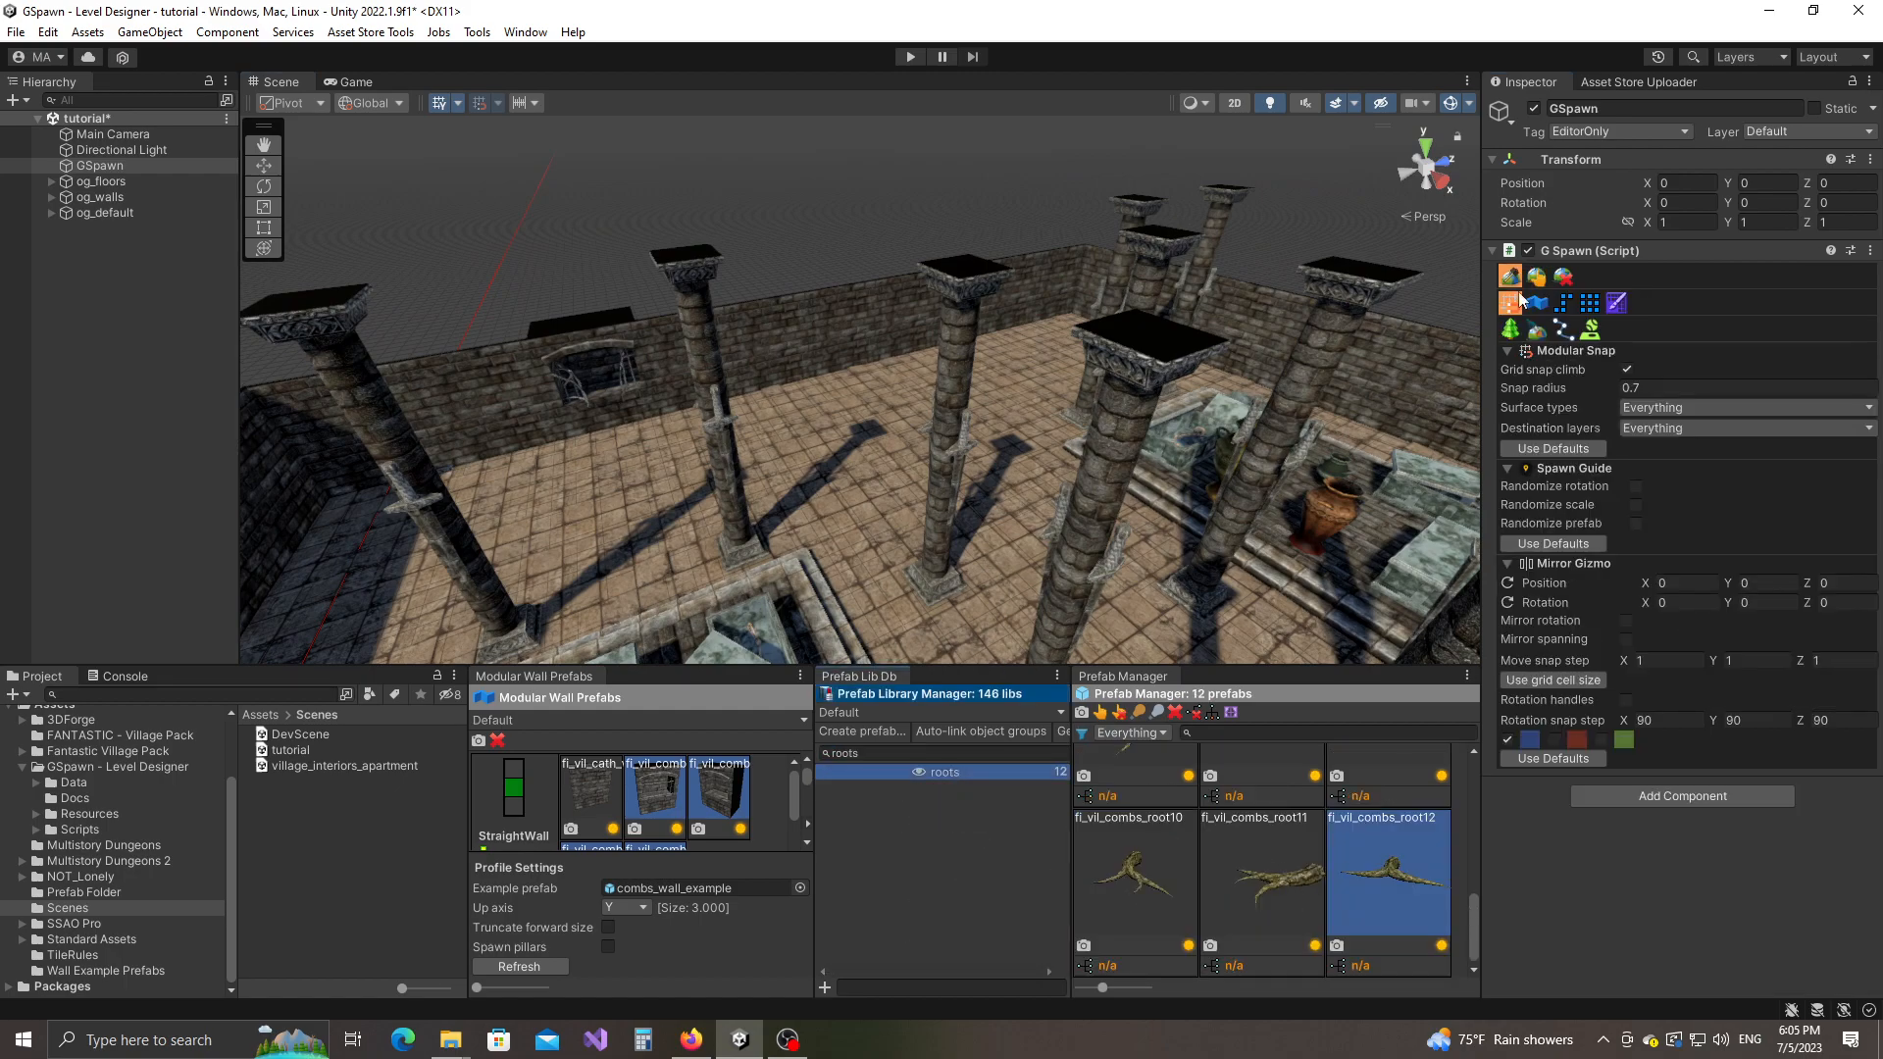
{"action": "left_click", "coordinate": [1510, 332]}
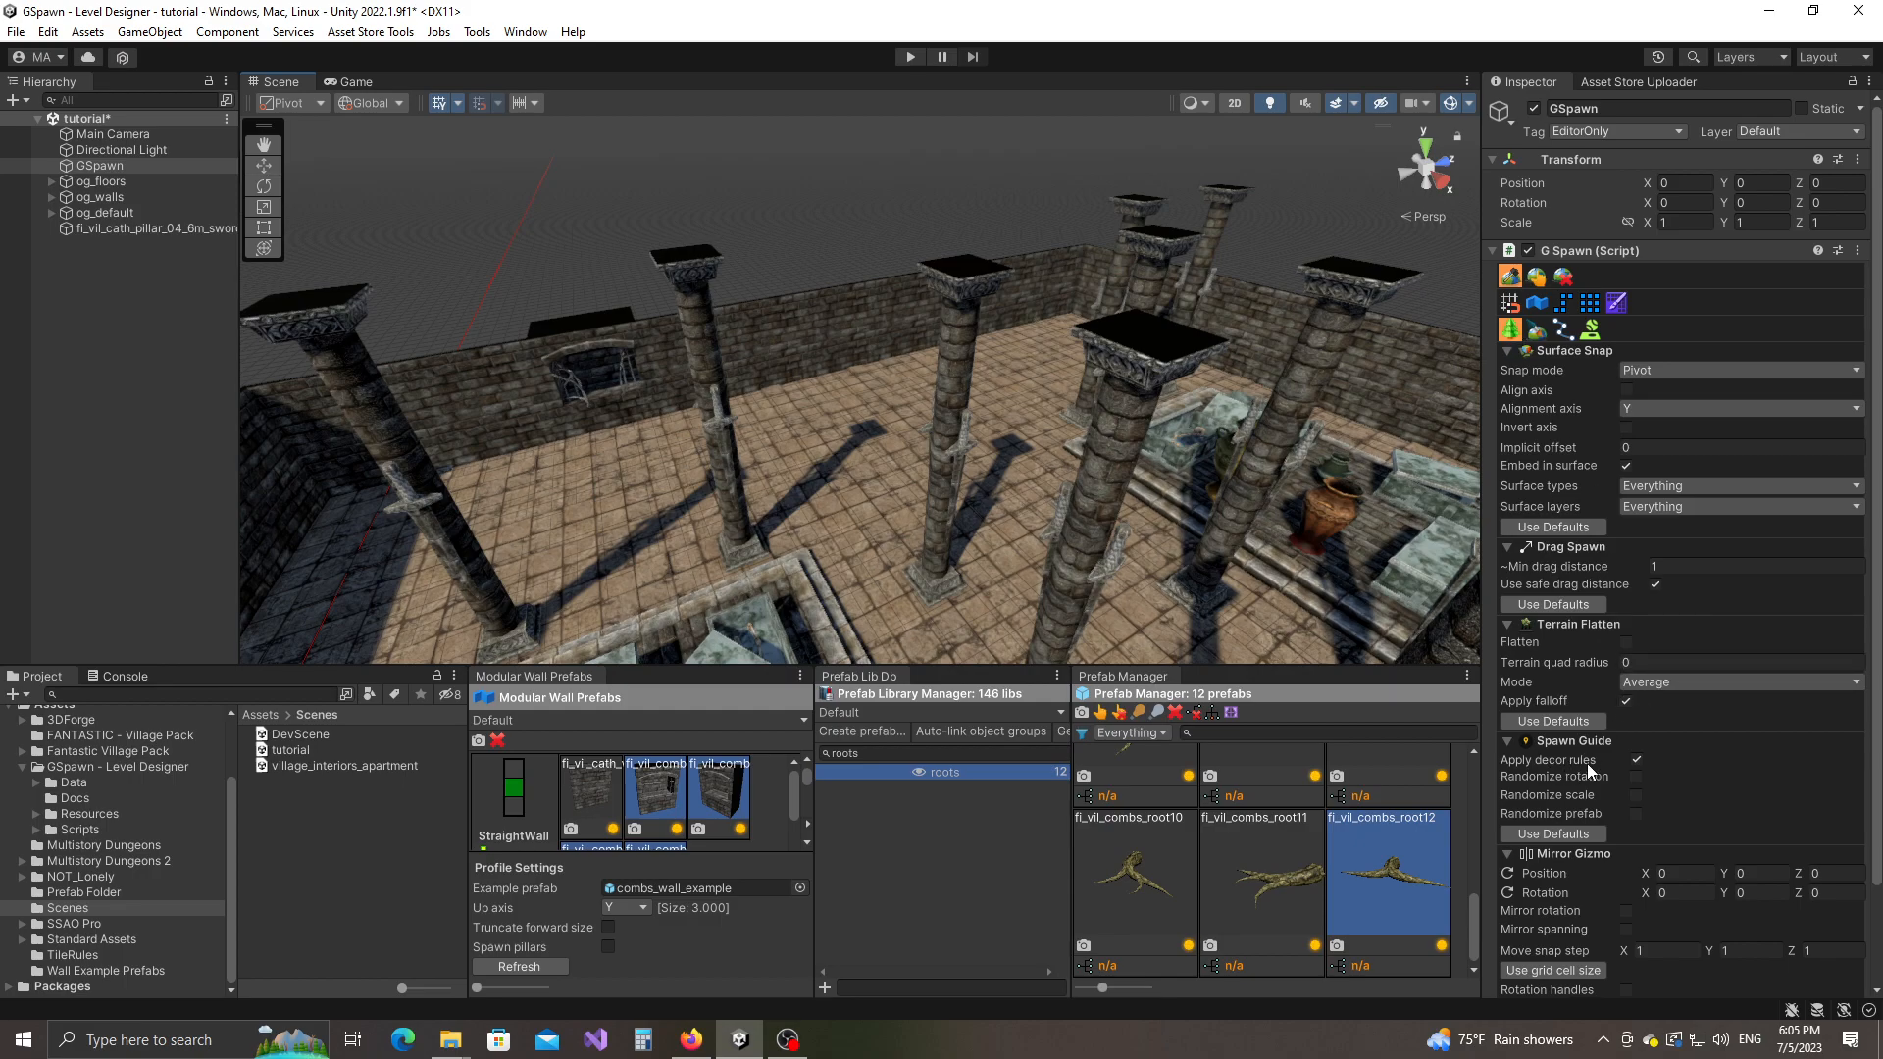
Step: Place roots on the floor along the base of the wall with the barred window
{"action": "key", "text": "w"}
{"action": "right_click_drag", "start_coordinate": [1177, 441], "coordinate": [1050, 402]}
{"action": "left_click", "coordinate": [959, 461]}
{"action": "right_click_drag", "start_coordinate": [738, 450], "coordinate": [698, 445]}
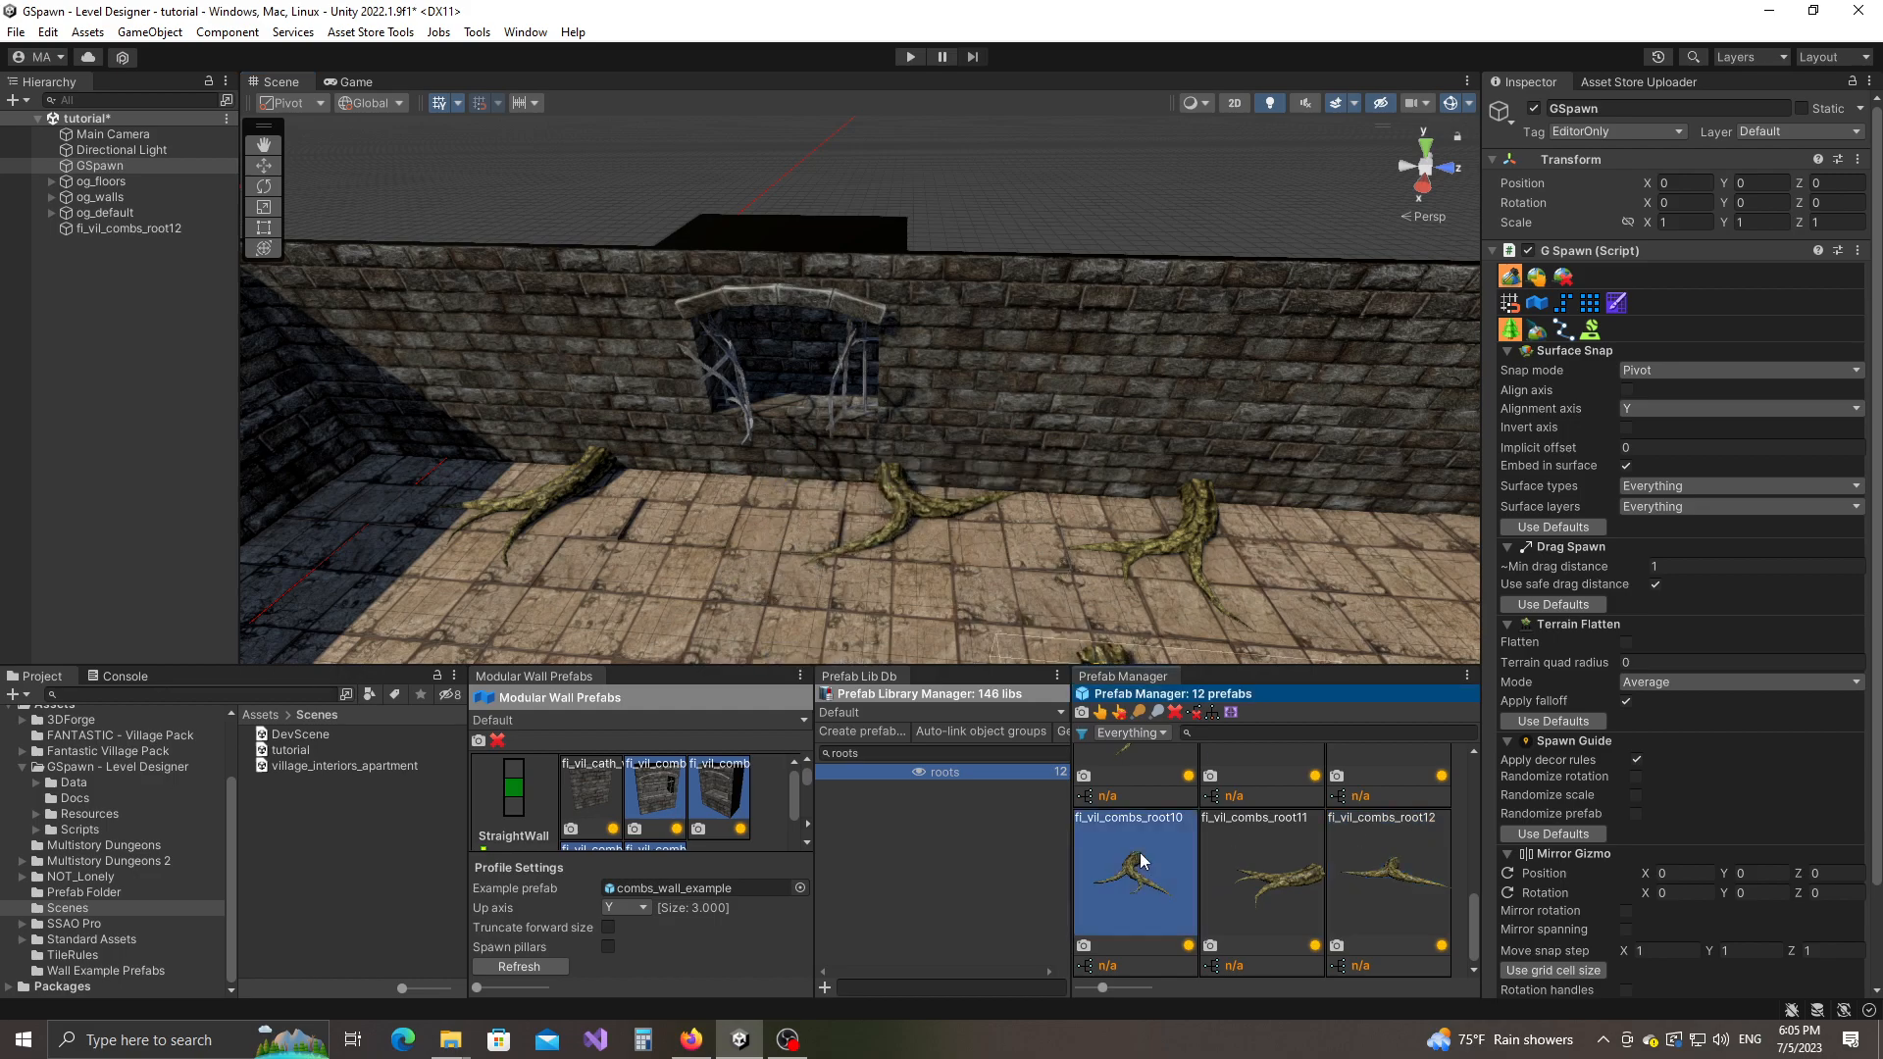
Step: Add fi_vil_combs_root10 and fi_vil_combs_root11 roots along the bases of the room's other walls
{"action": "mouse_move", "coordinate": [1046, 456]}
{"action": "right_mouse_down"}
{"action": "mouse_move", "coordinate": [1085, 505]}
{"action": "mouse_move", "coordinate": [1064, 483]}
{"action": "right_mouse_up"}
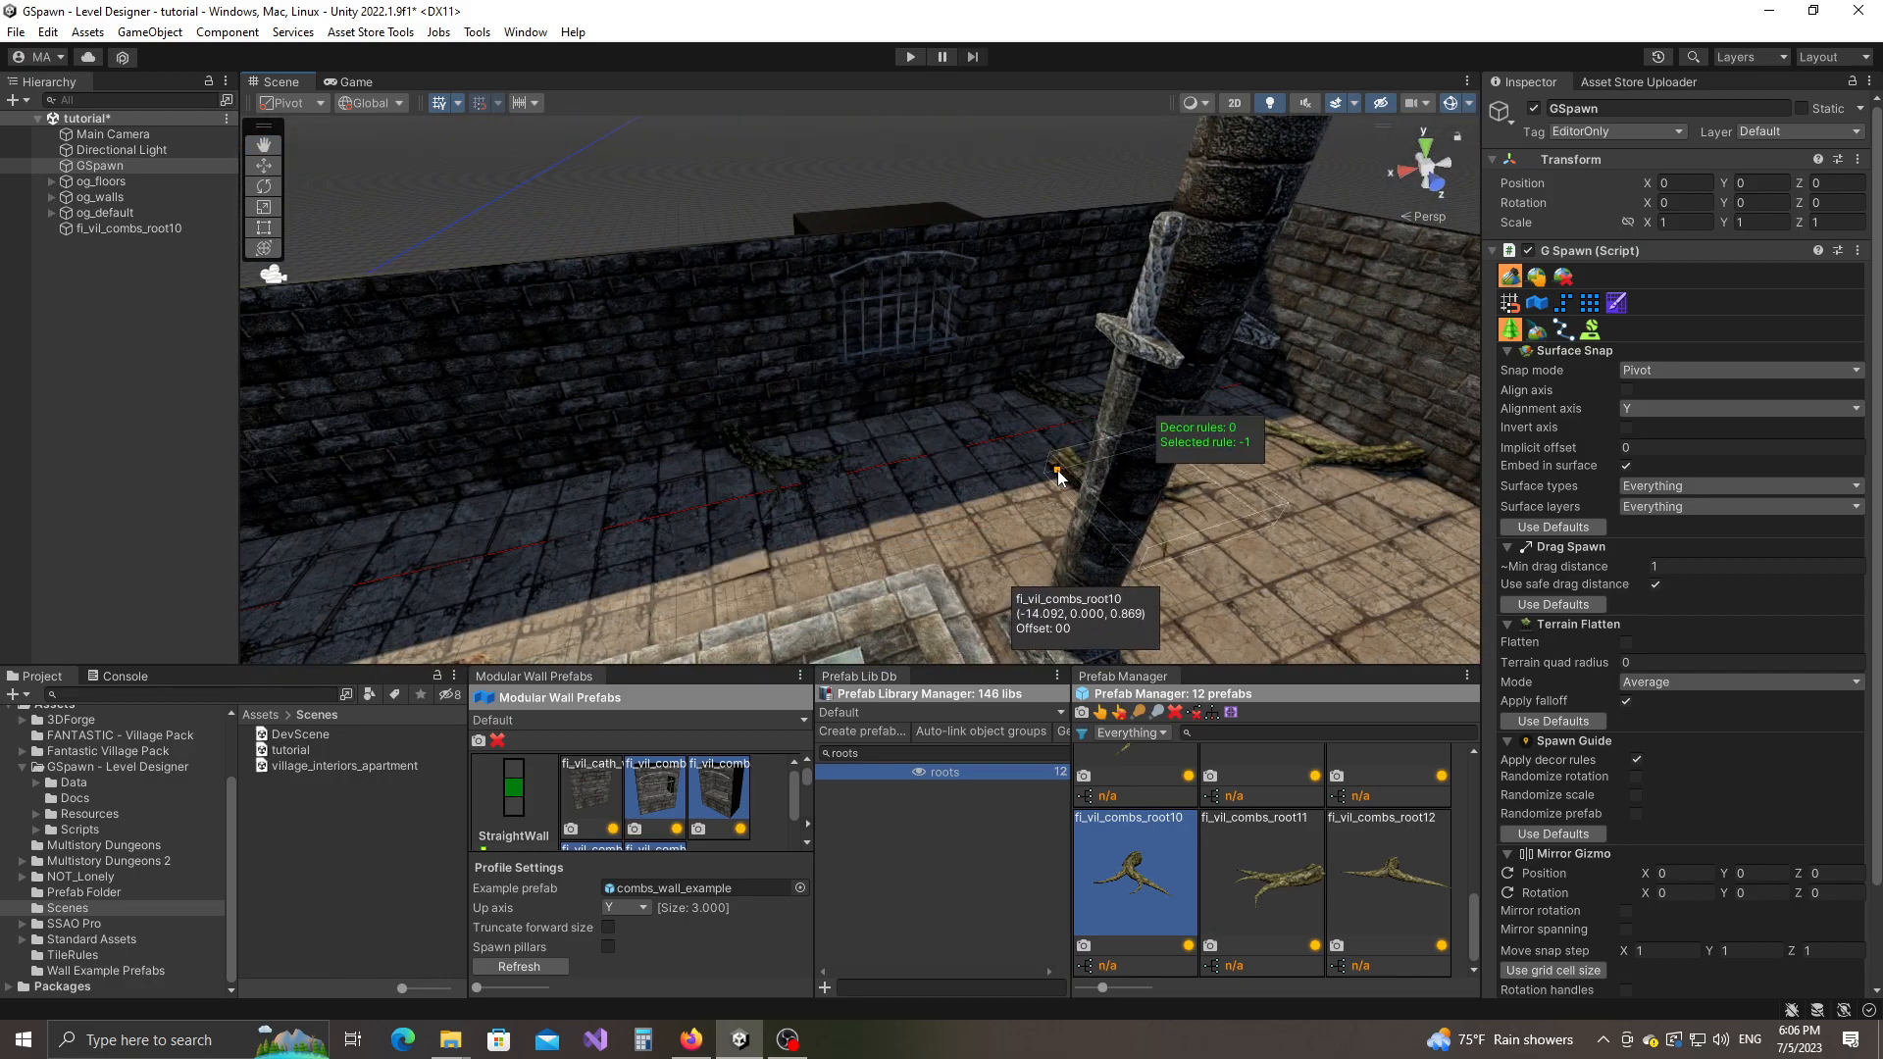
{"action": "right_click_drag", "start_coordinate": [579, 463], "coordinate": [1067, 513]}
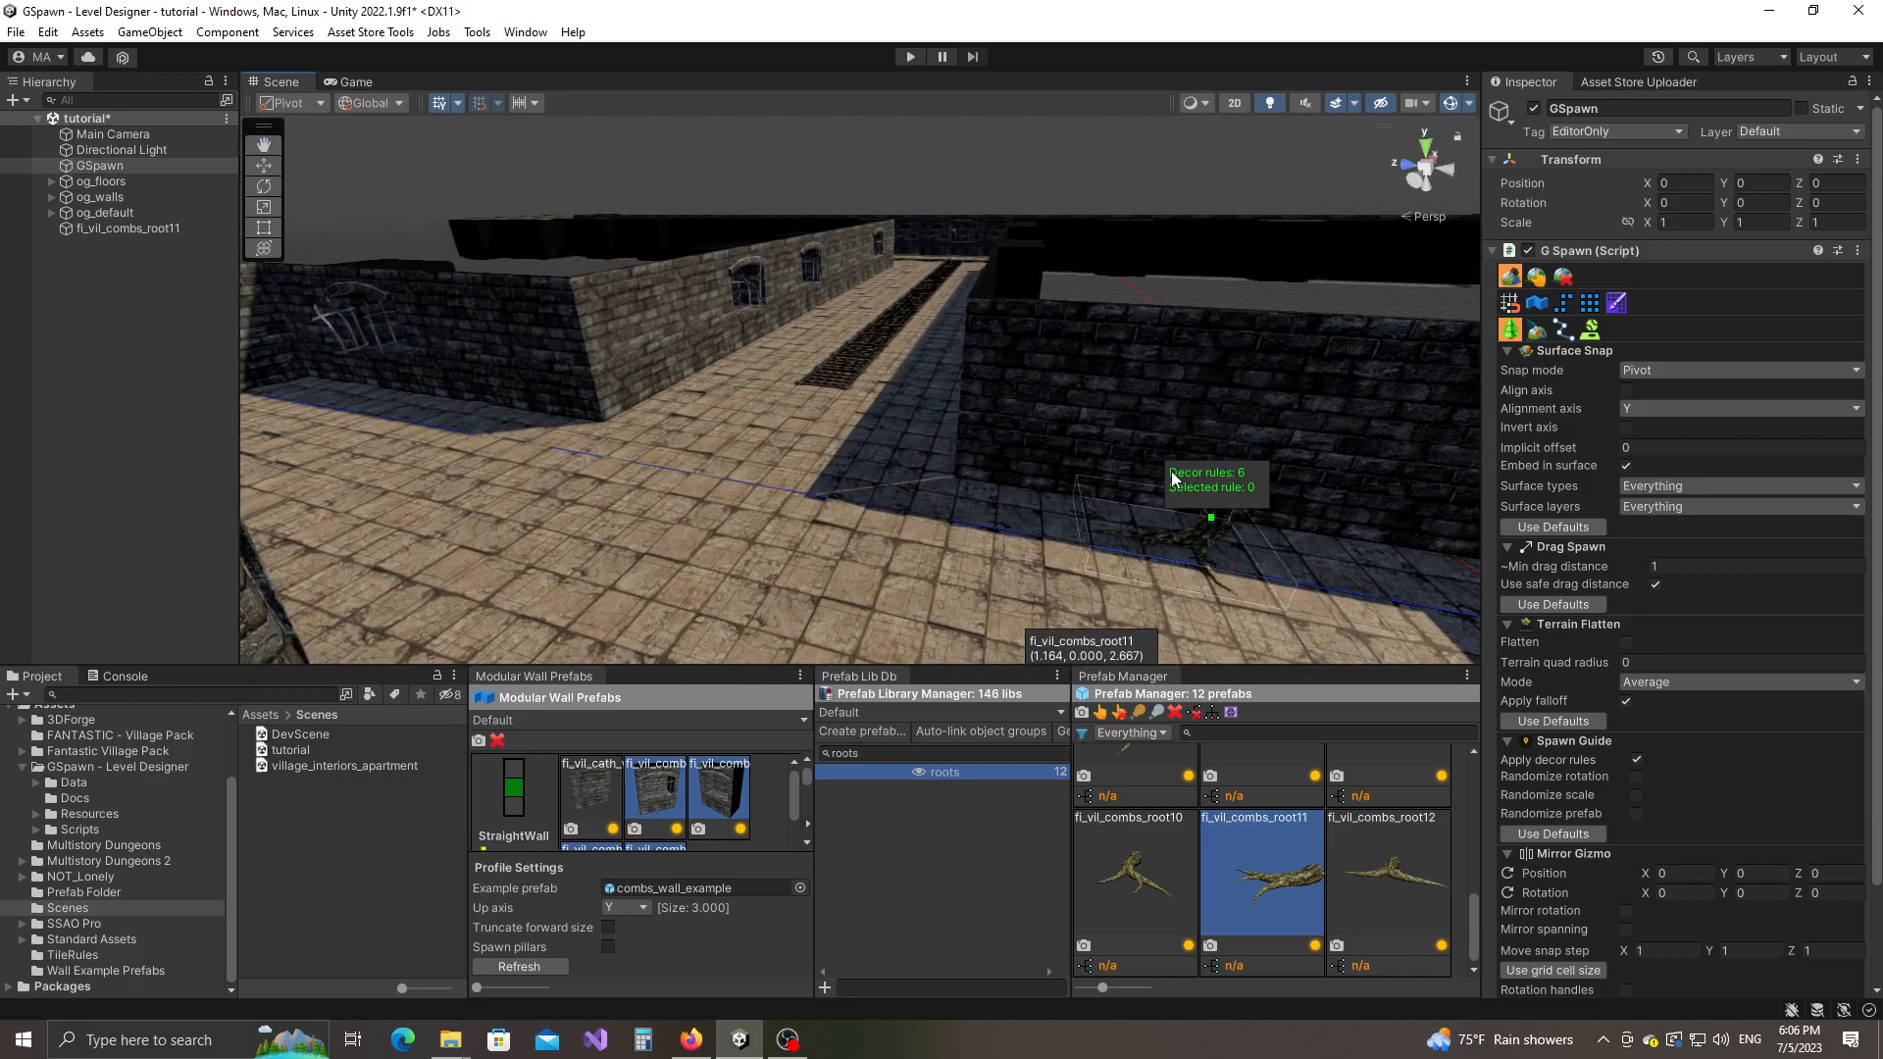
{"action": "right_click_drag", "start_coordinate": [902, 450], "coordinate": [904, 390]}
Step: Place fi_vil_combs_root07 and fi_vil_combs_root08 roots against the walls, including the wall behind the sarcophagus platform
{"action": "scroll", "coordinate": [1338, 828], "scroll_direction": "up", "scroll_amount": 5}
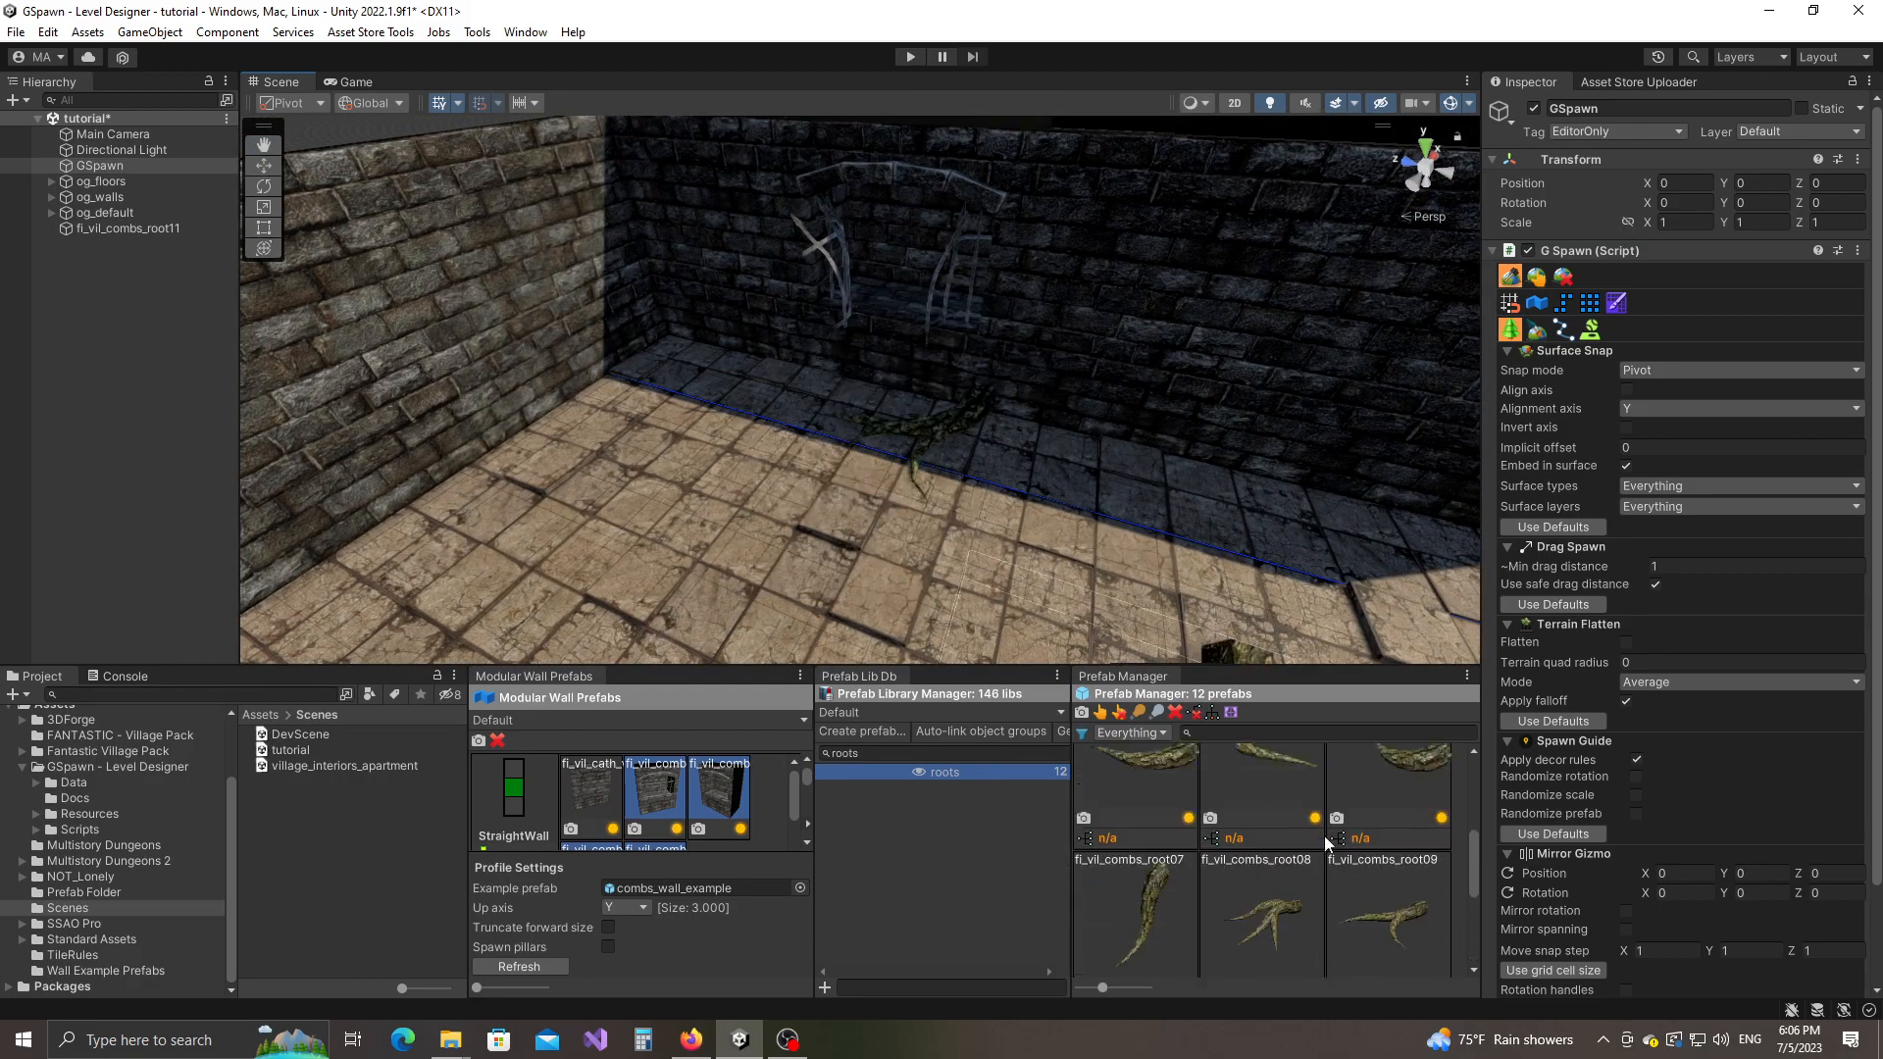
{"action": "scroll", "coordinate": [1324, 835], "scroll_direction": "down", "scroll_amount": 3}
{"action": "left_click", "coordinate": [1167, 902]}
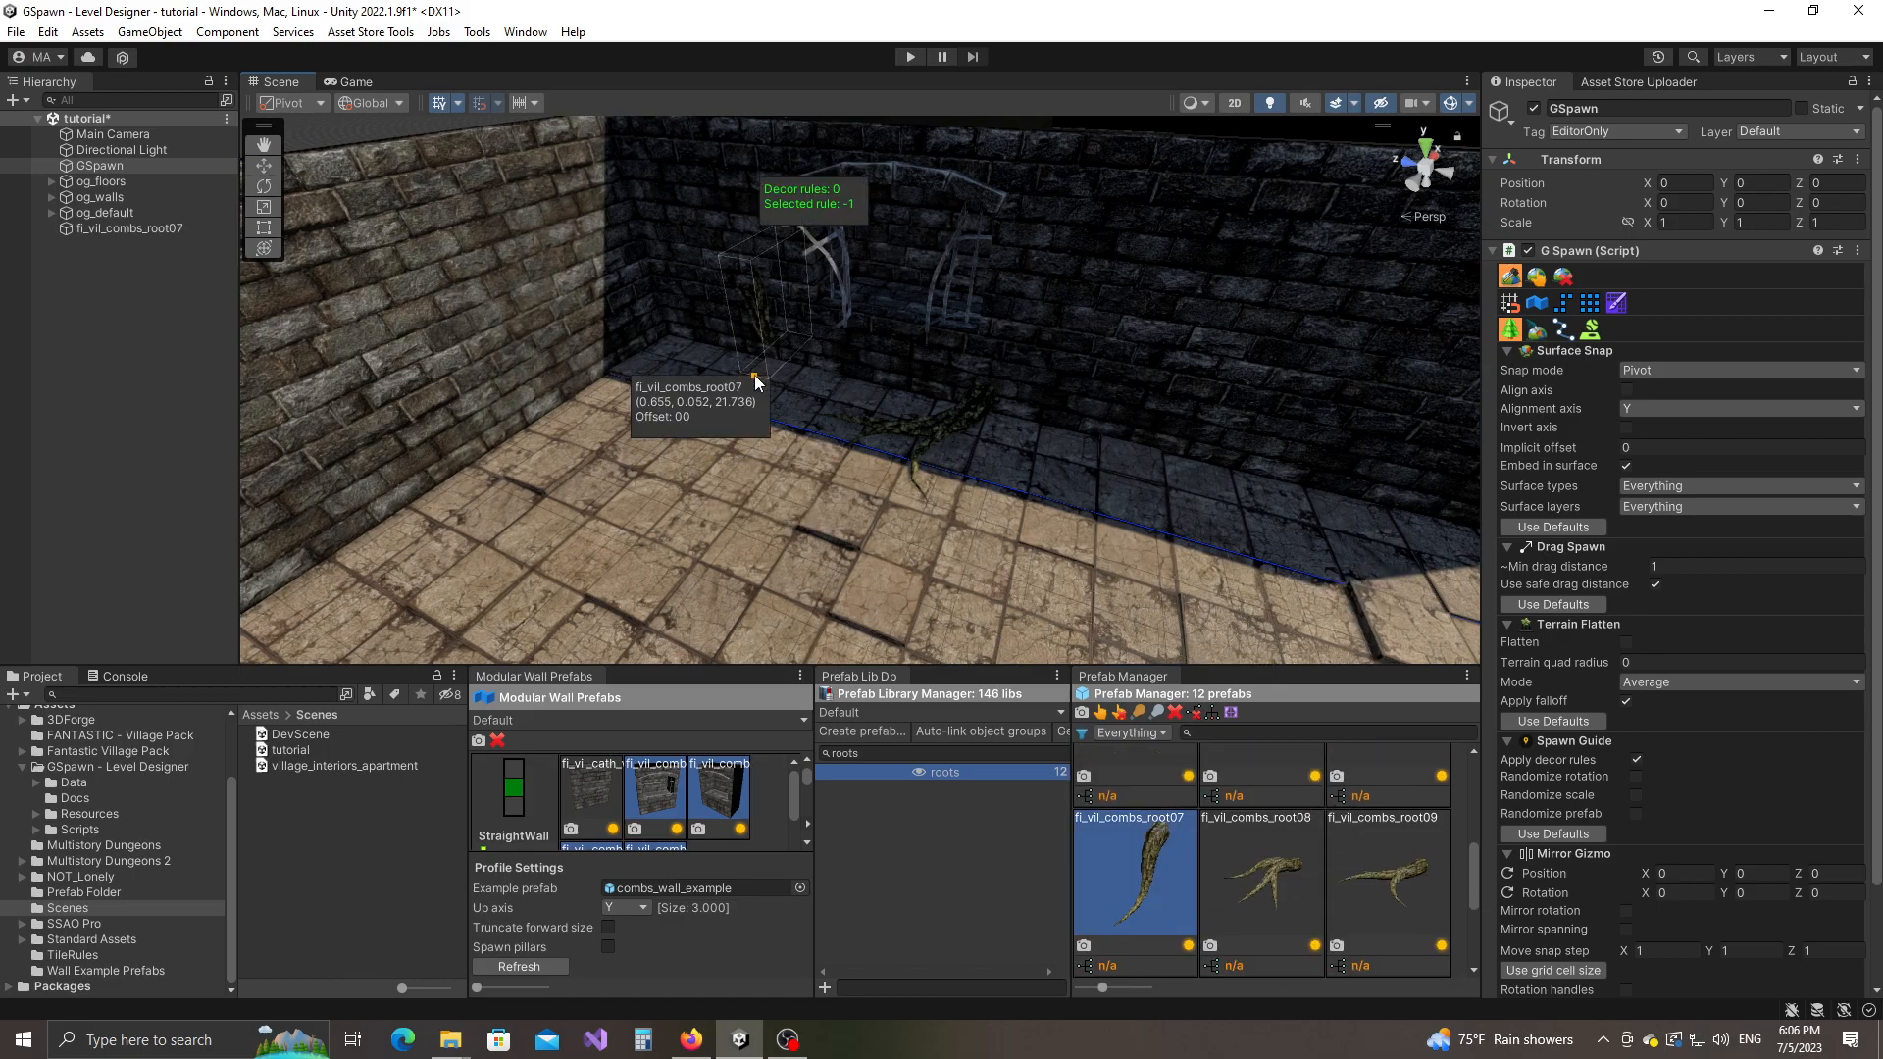
{"action": "right_click_drag", "start_coordinate": [1084, 403], "coordinate": [893, 424]}
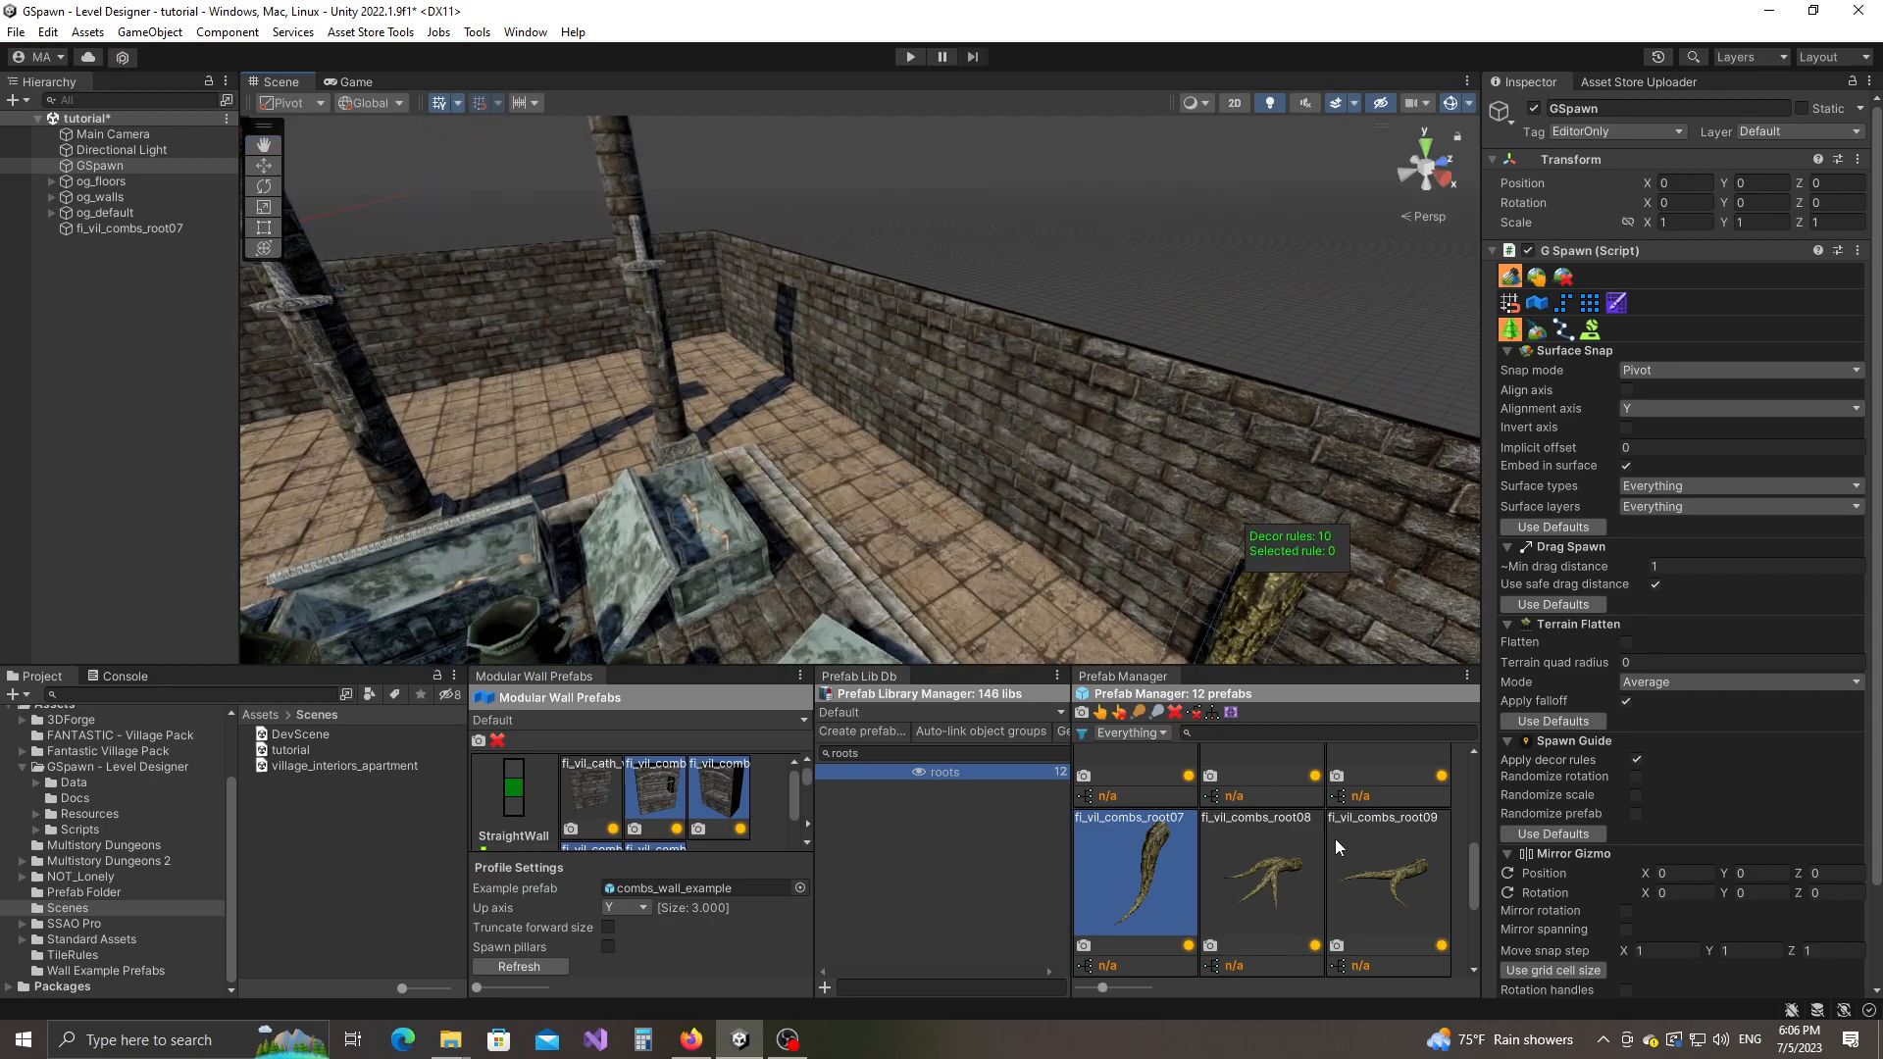
{"action": "left_click", "coordinate": [1341, 842]}
{"action": "left_click", "coordinate": [881, 408]}
{"action": "right_click_drag", "start_coordinate": [706, 295], "coordinate": [784, 280]}
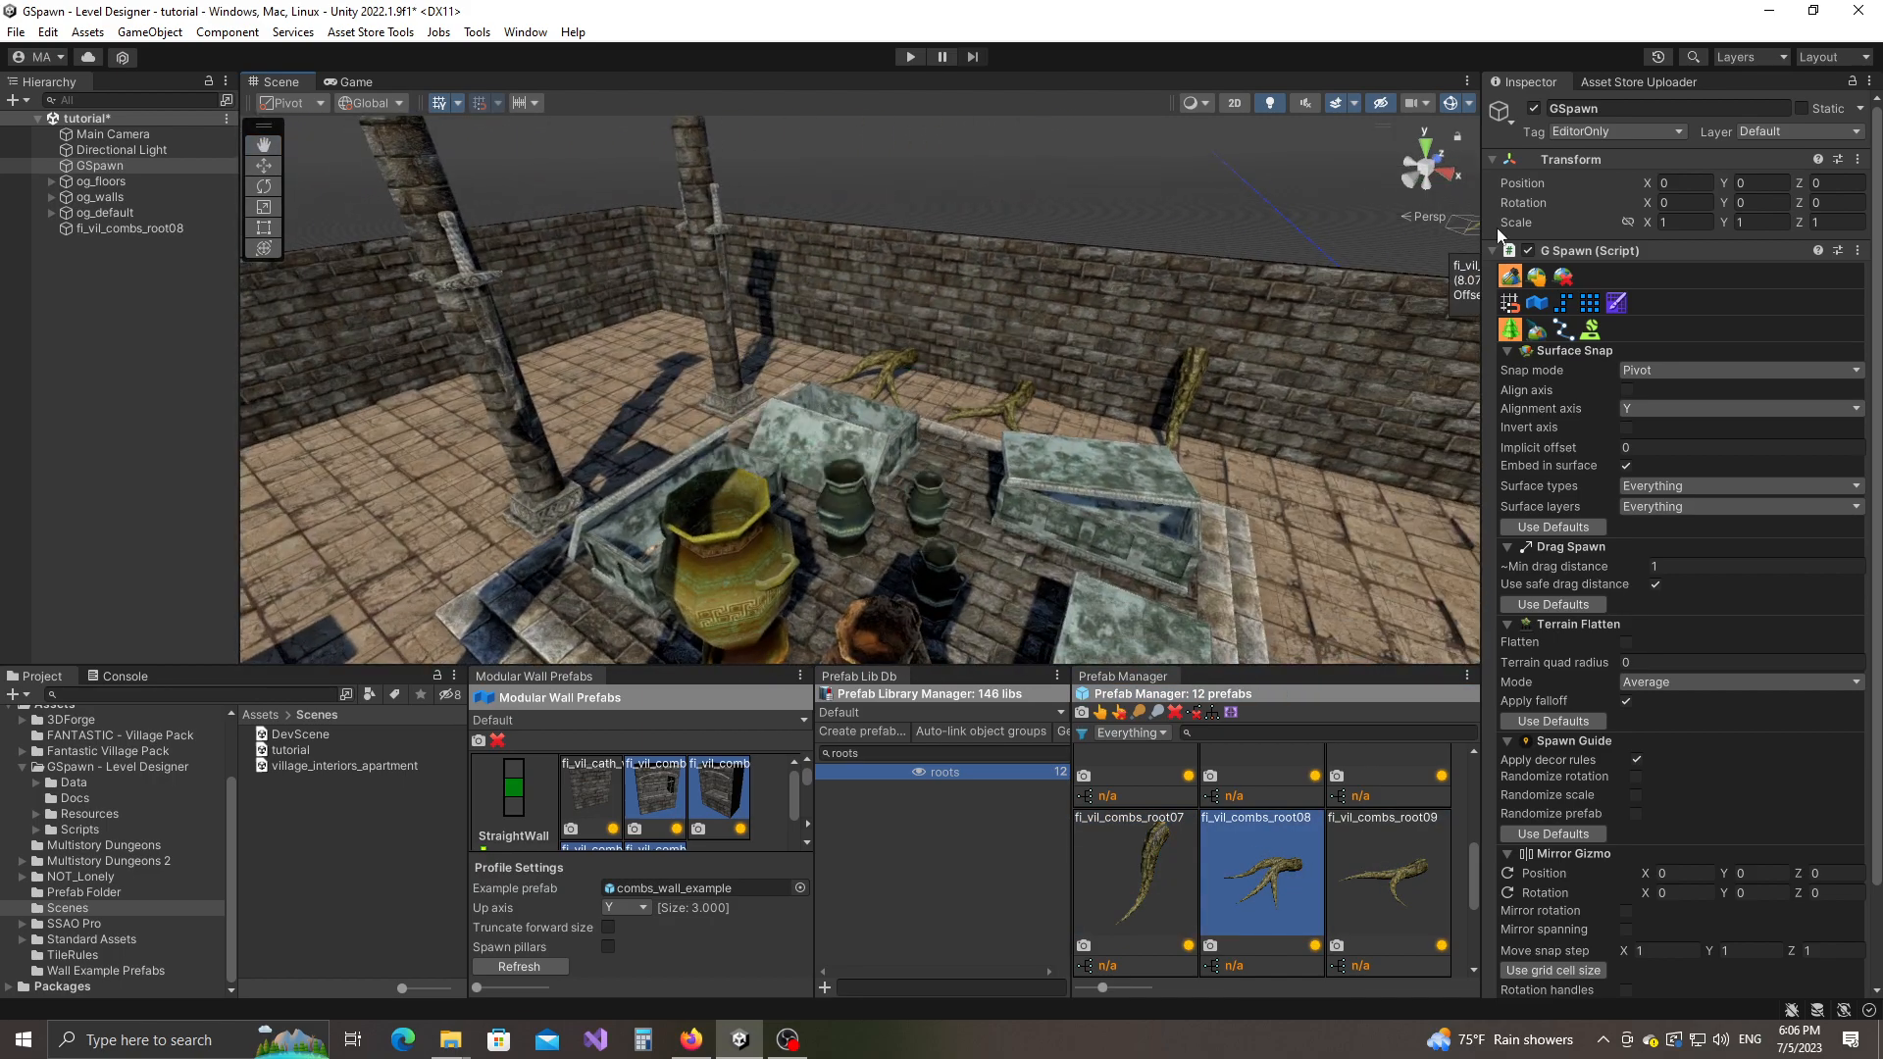
Step: Open the cages prefab library and activate object spawning with fi_vil_combs_props_cage_02 chosen
{"action": "left_click", "coordinate": [1537, 279]}
{"action": "mouse_move", "coordinate": [980, 298]}
{"action": "right_mouse_down"}
{"action": "mouse_move", "coordinate": [1038, 391]}
{"action": "mouse_move", "coordinate": [971, 276]}
{"action": "right_mouse_up"}
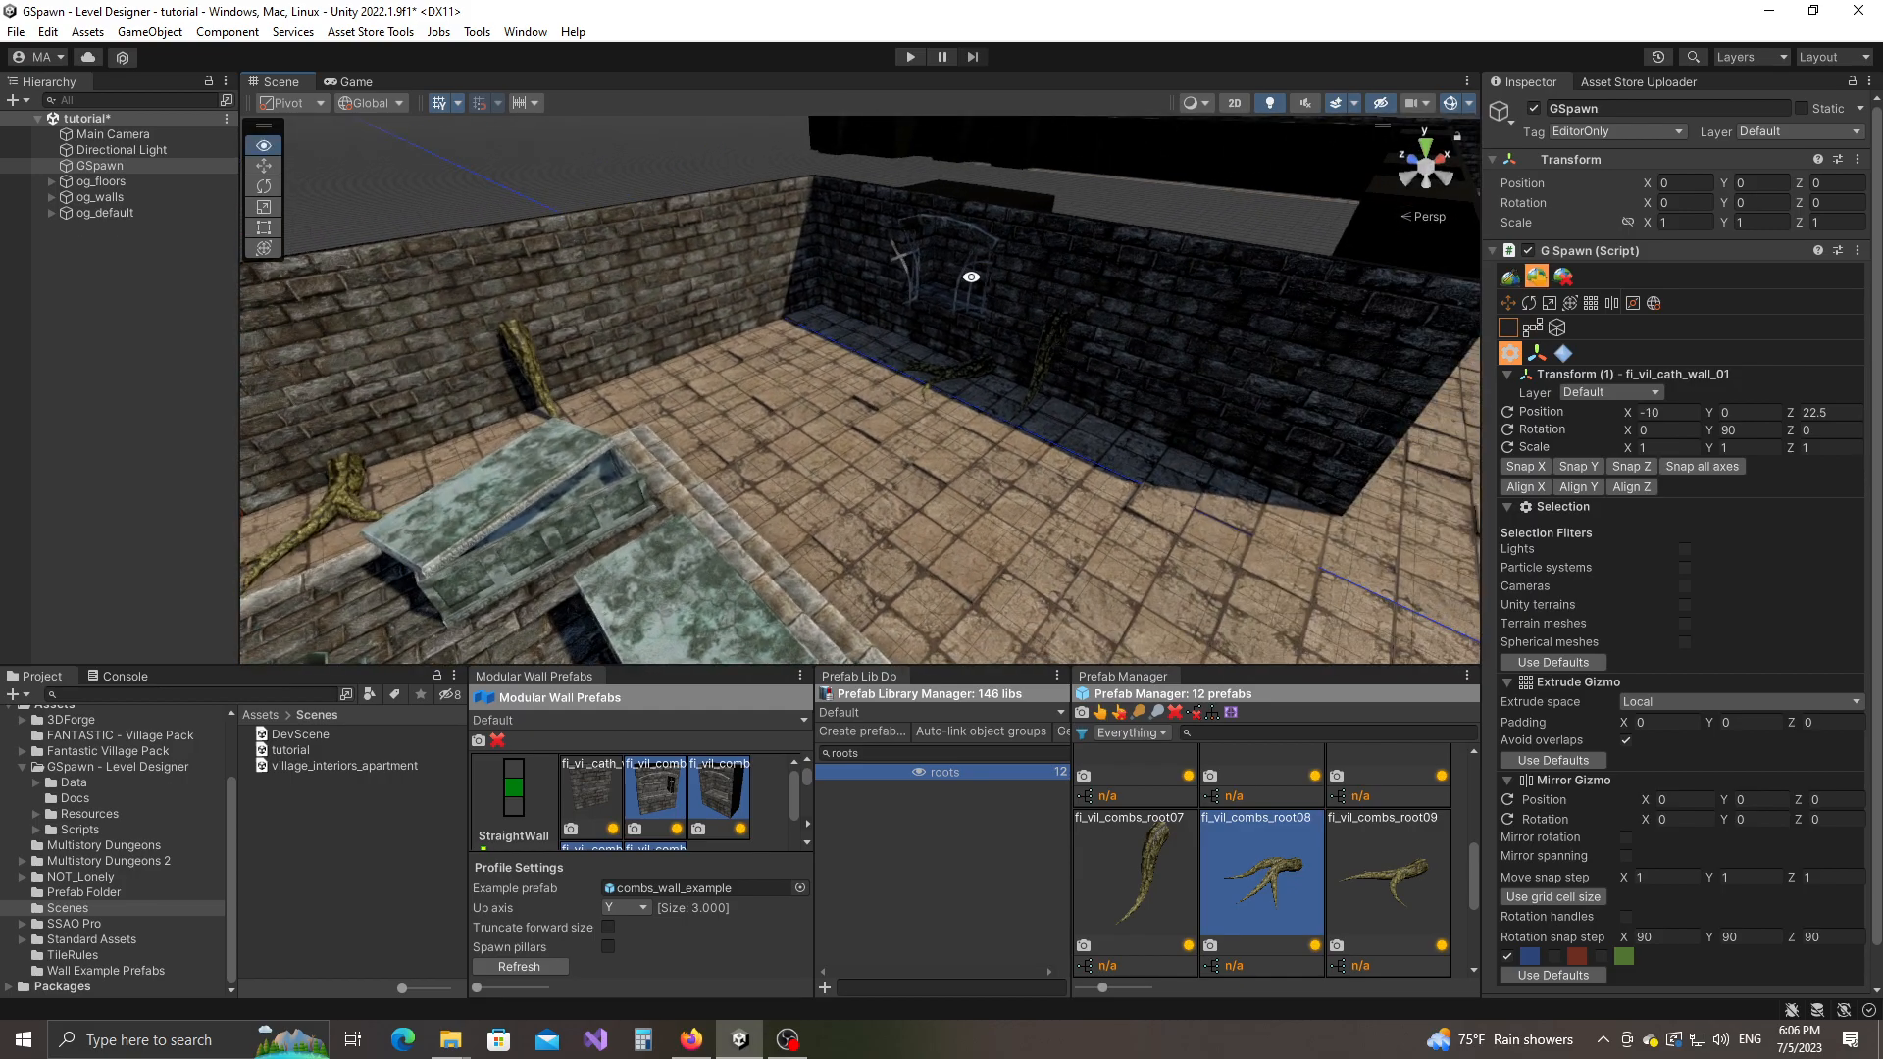
{"action": "right_click_drag", "start_coordinate": [1111, 341], "coordinate": [891, 381]}
{"action": "right_click_drag", "start_coordinate": [1096, 439], "coordinate": [854, 476]}
{"action": "right_click_drag", "start_coordinate": [949, 292], "coordinate": [1153, 392]}
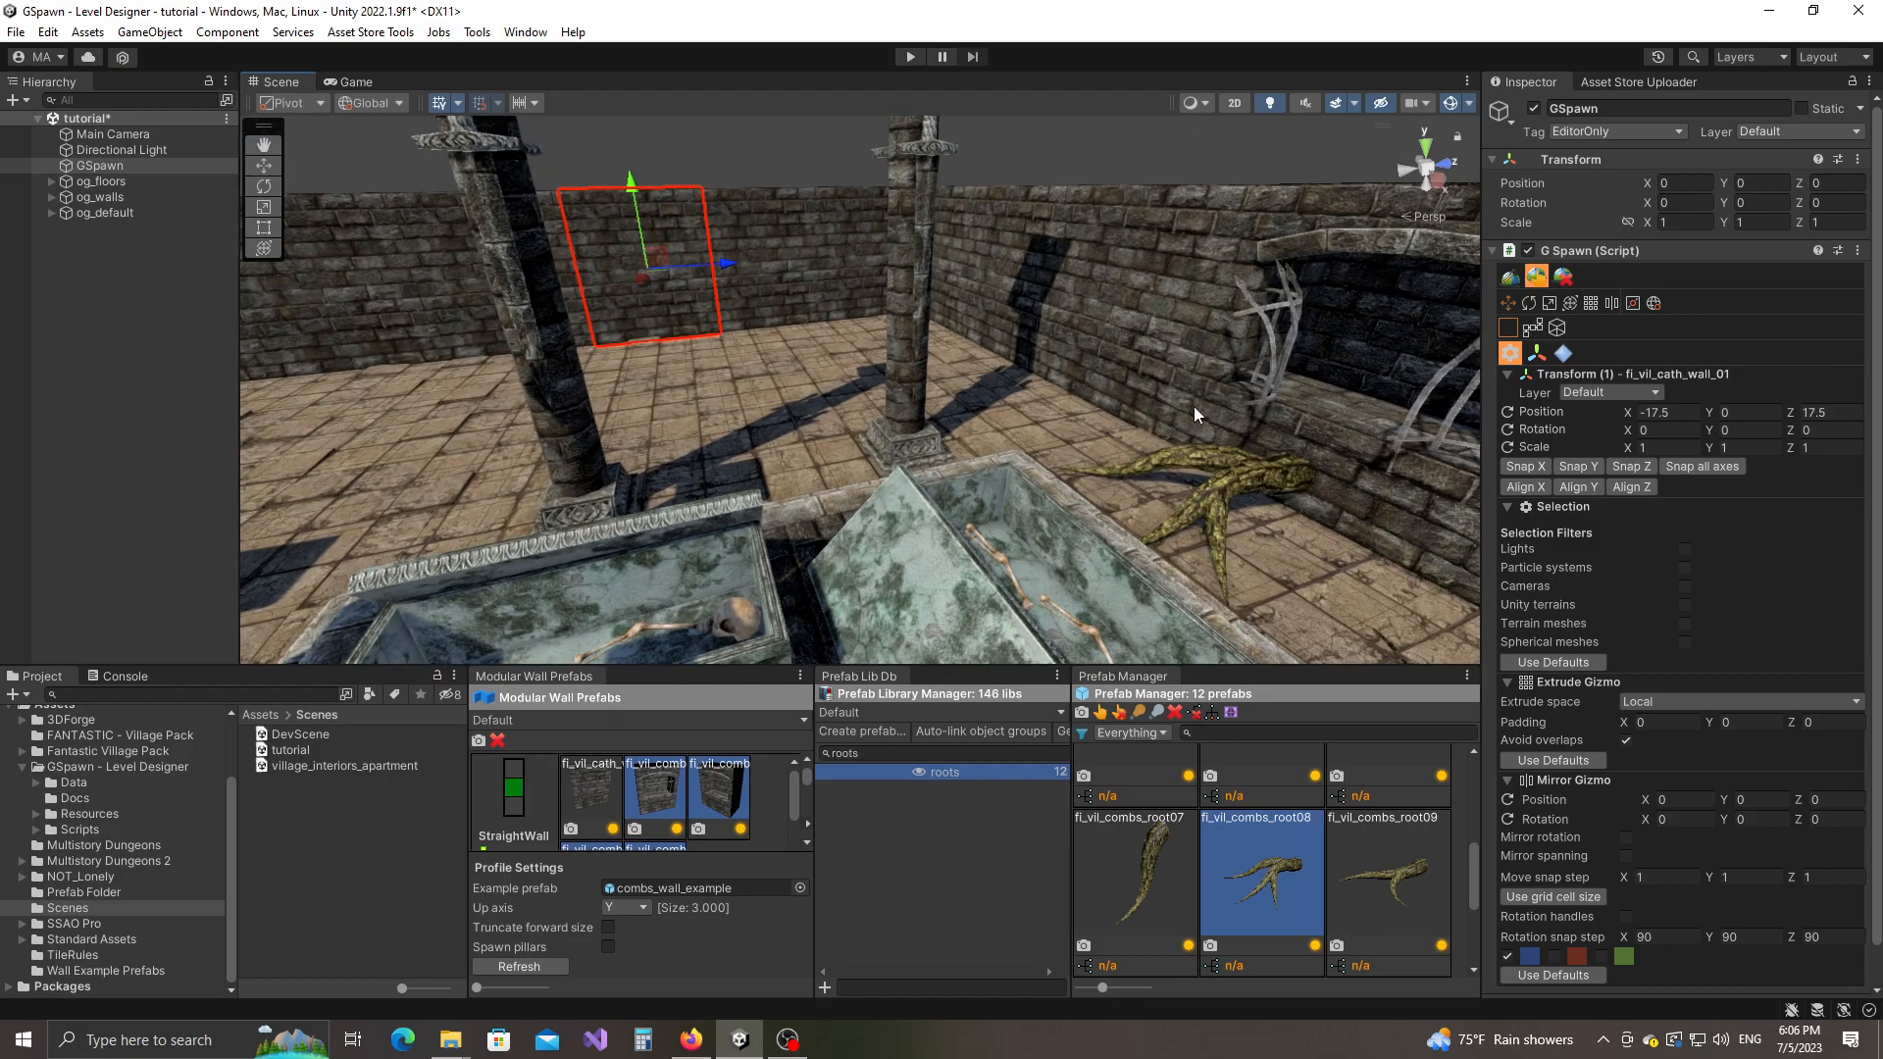
{"action": "right_click_drag", "start_coordinate": [1039, 302], "coordinate": [883, 470]}
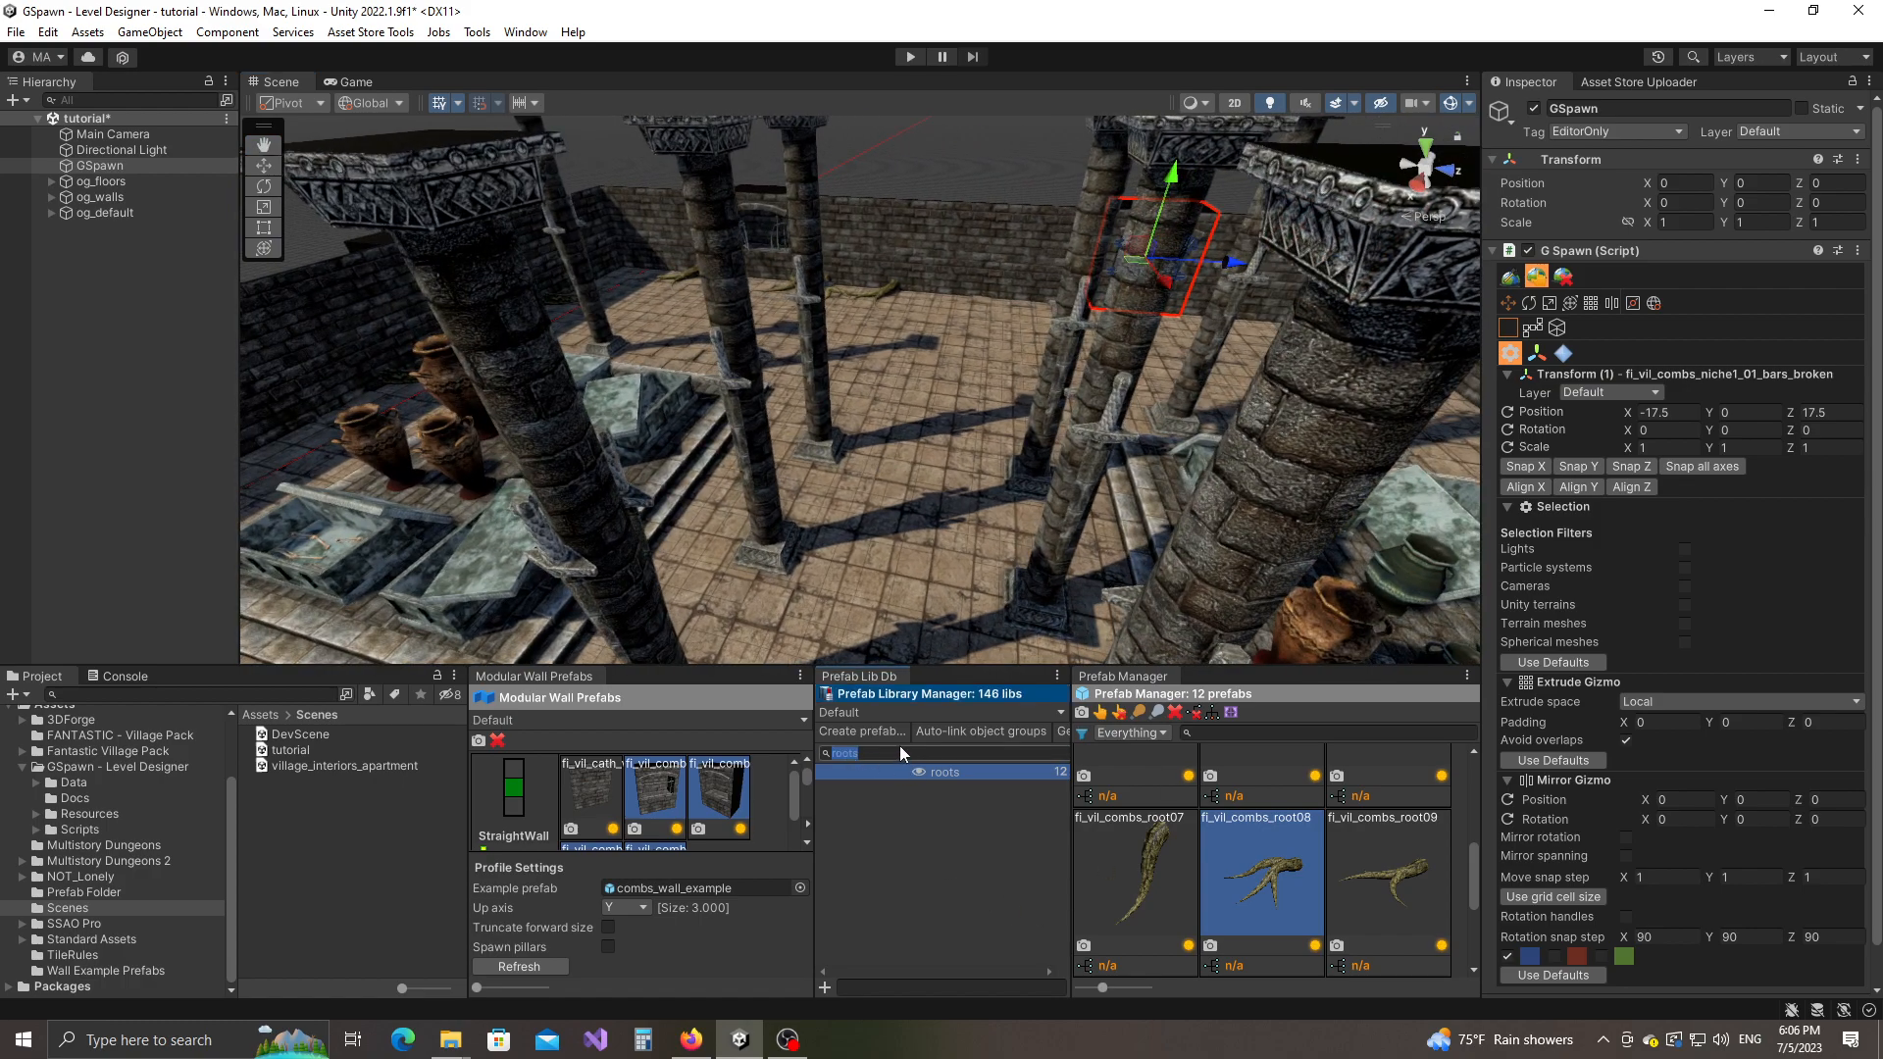
{"action": "type", "text": "cages"}
{"action": "scroll", "coordinate": [1225, 881], "scroll_direction": "up", "scroll_amount": 2}
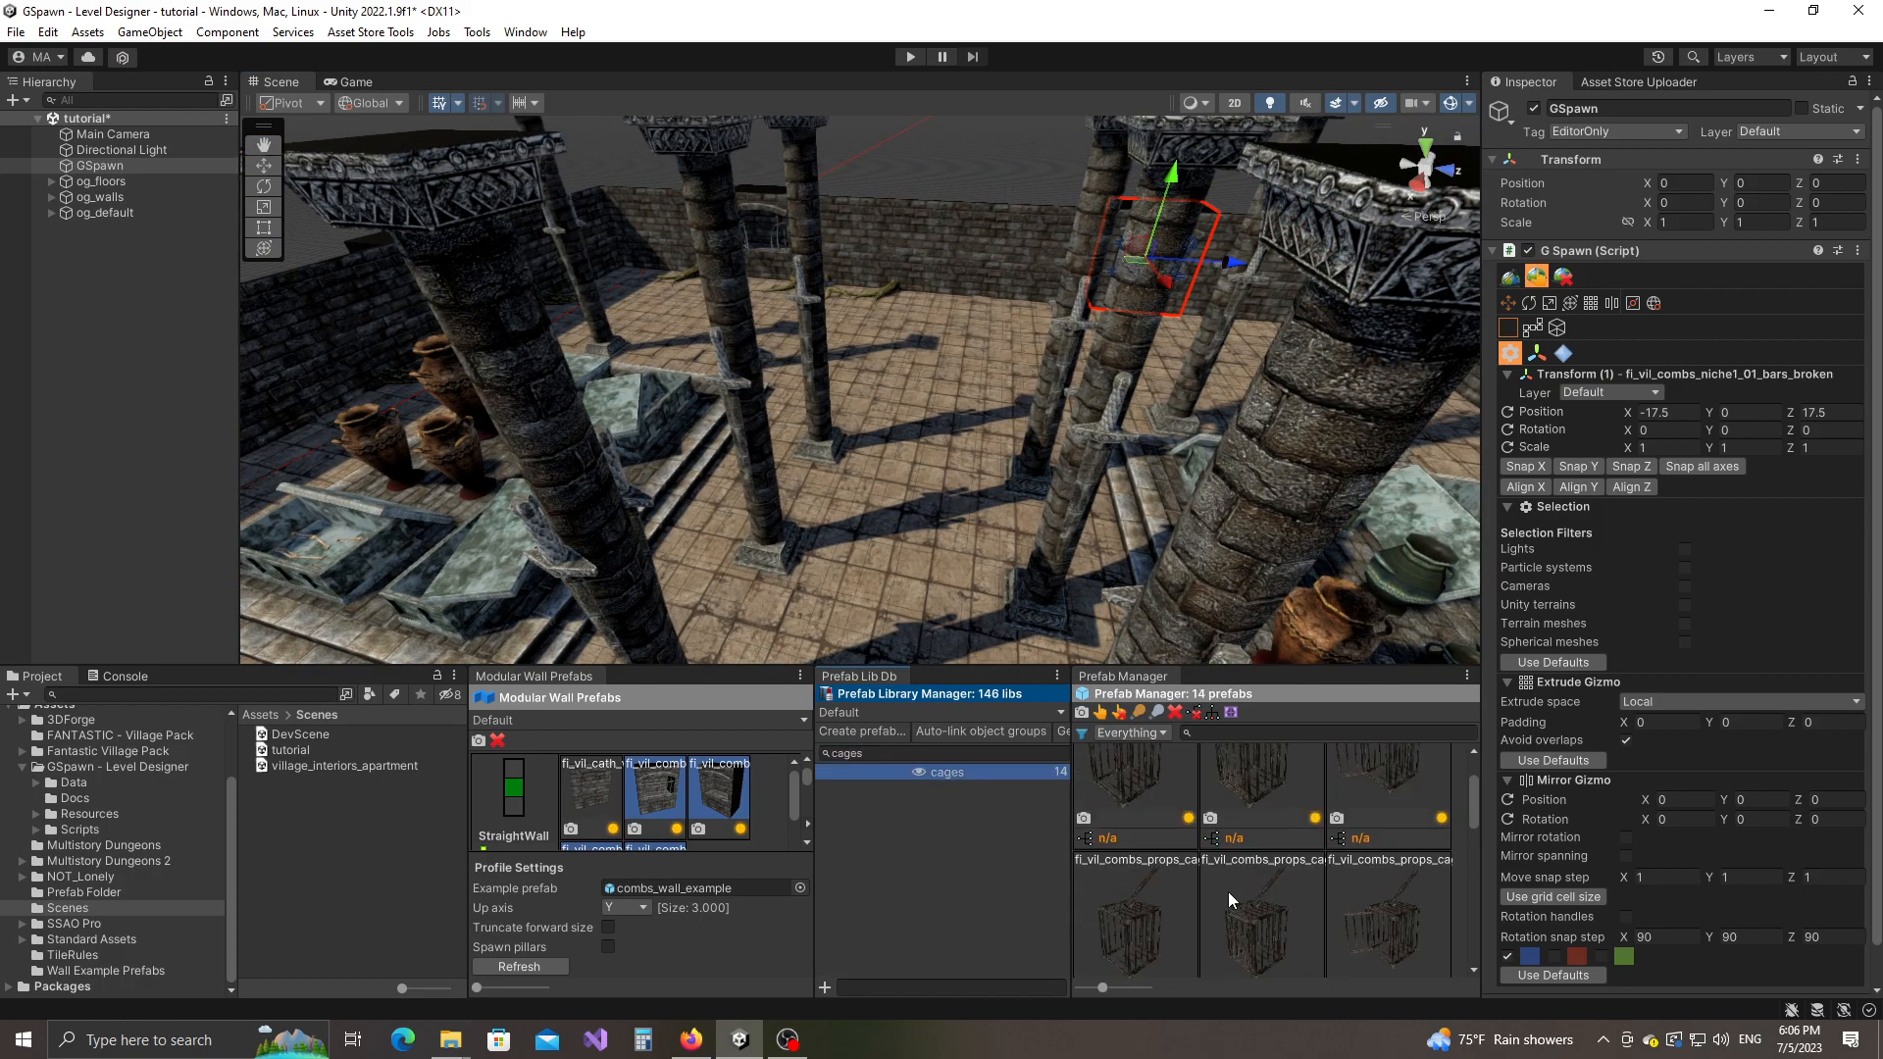
{"action": "left_click", "coordinate": [1149, 870]}
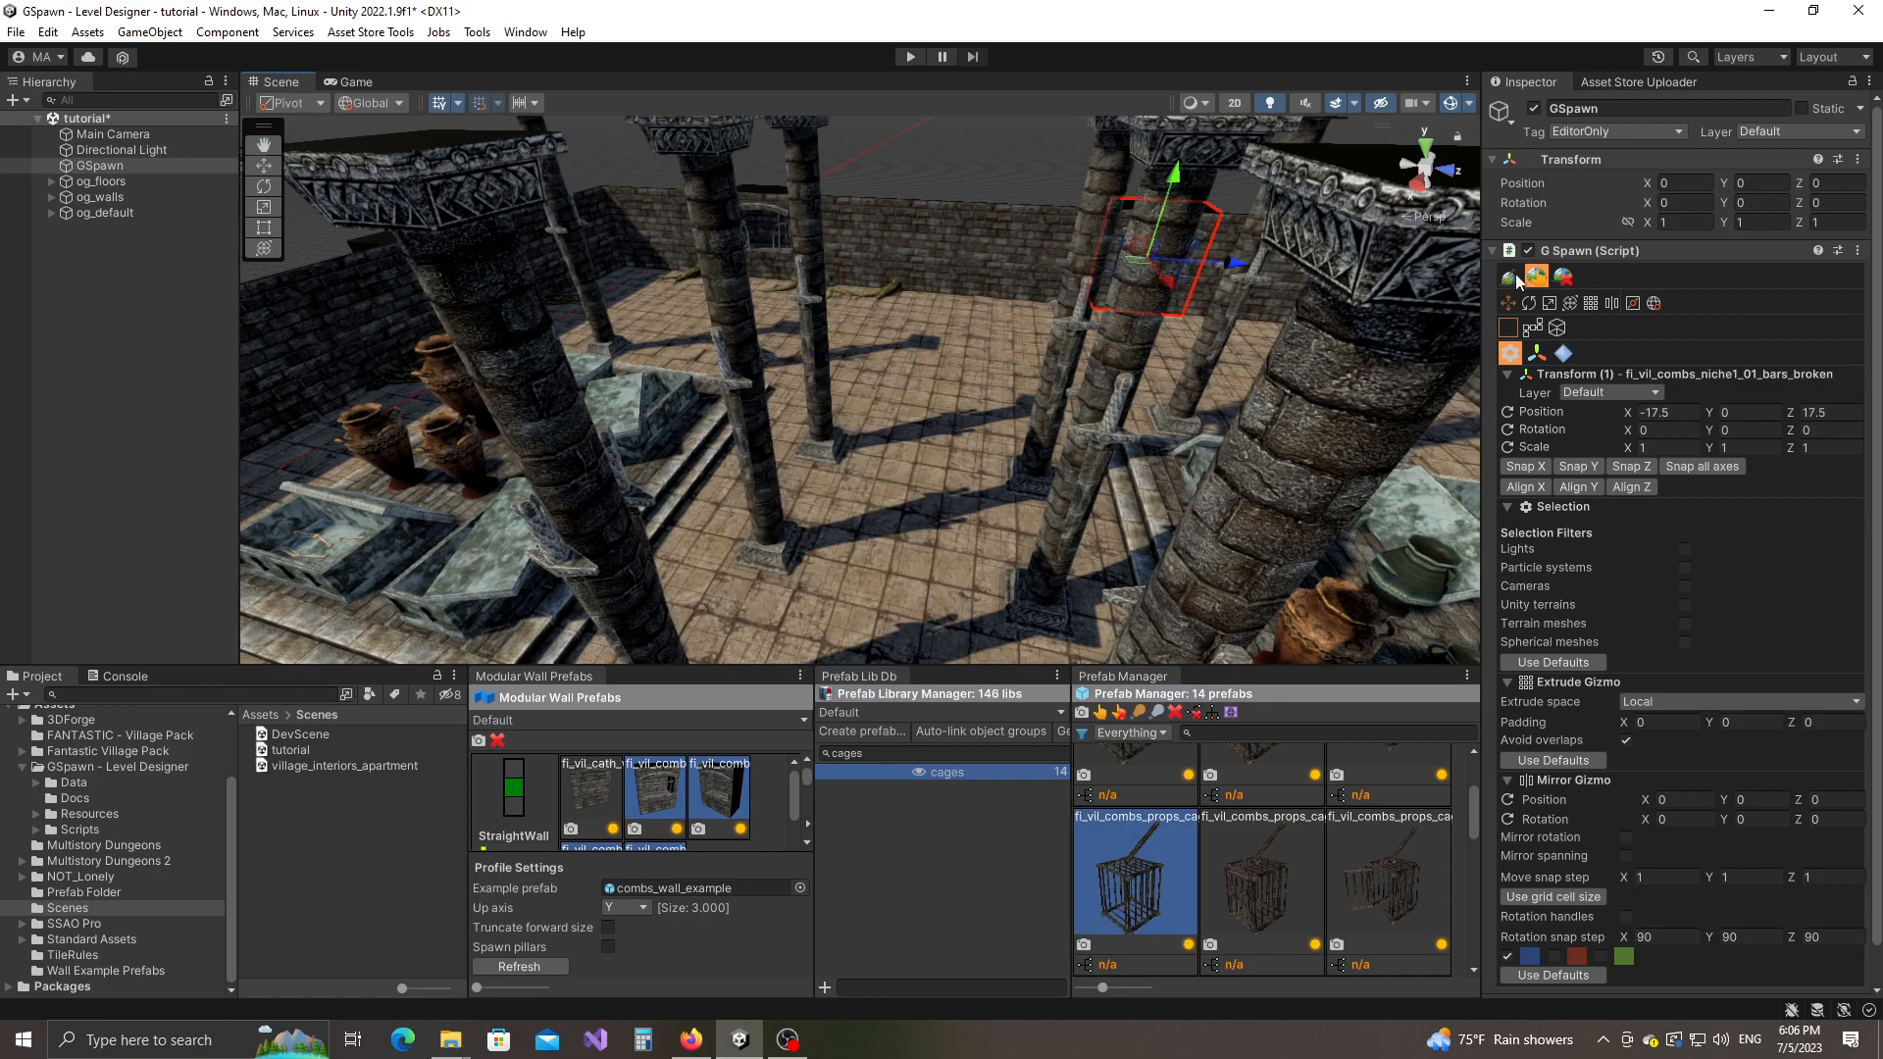
{"action": "left_click", "coordinate": [1510, 277]}
{"action": "left_click", "coordinate": [1143, 867]}
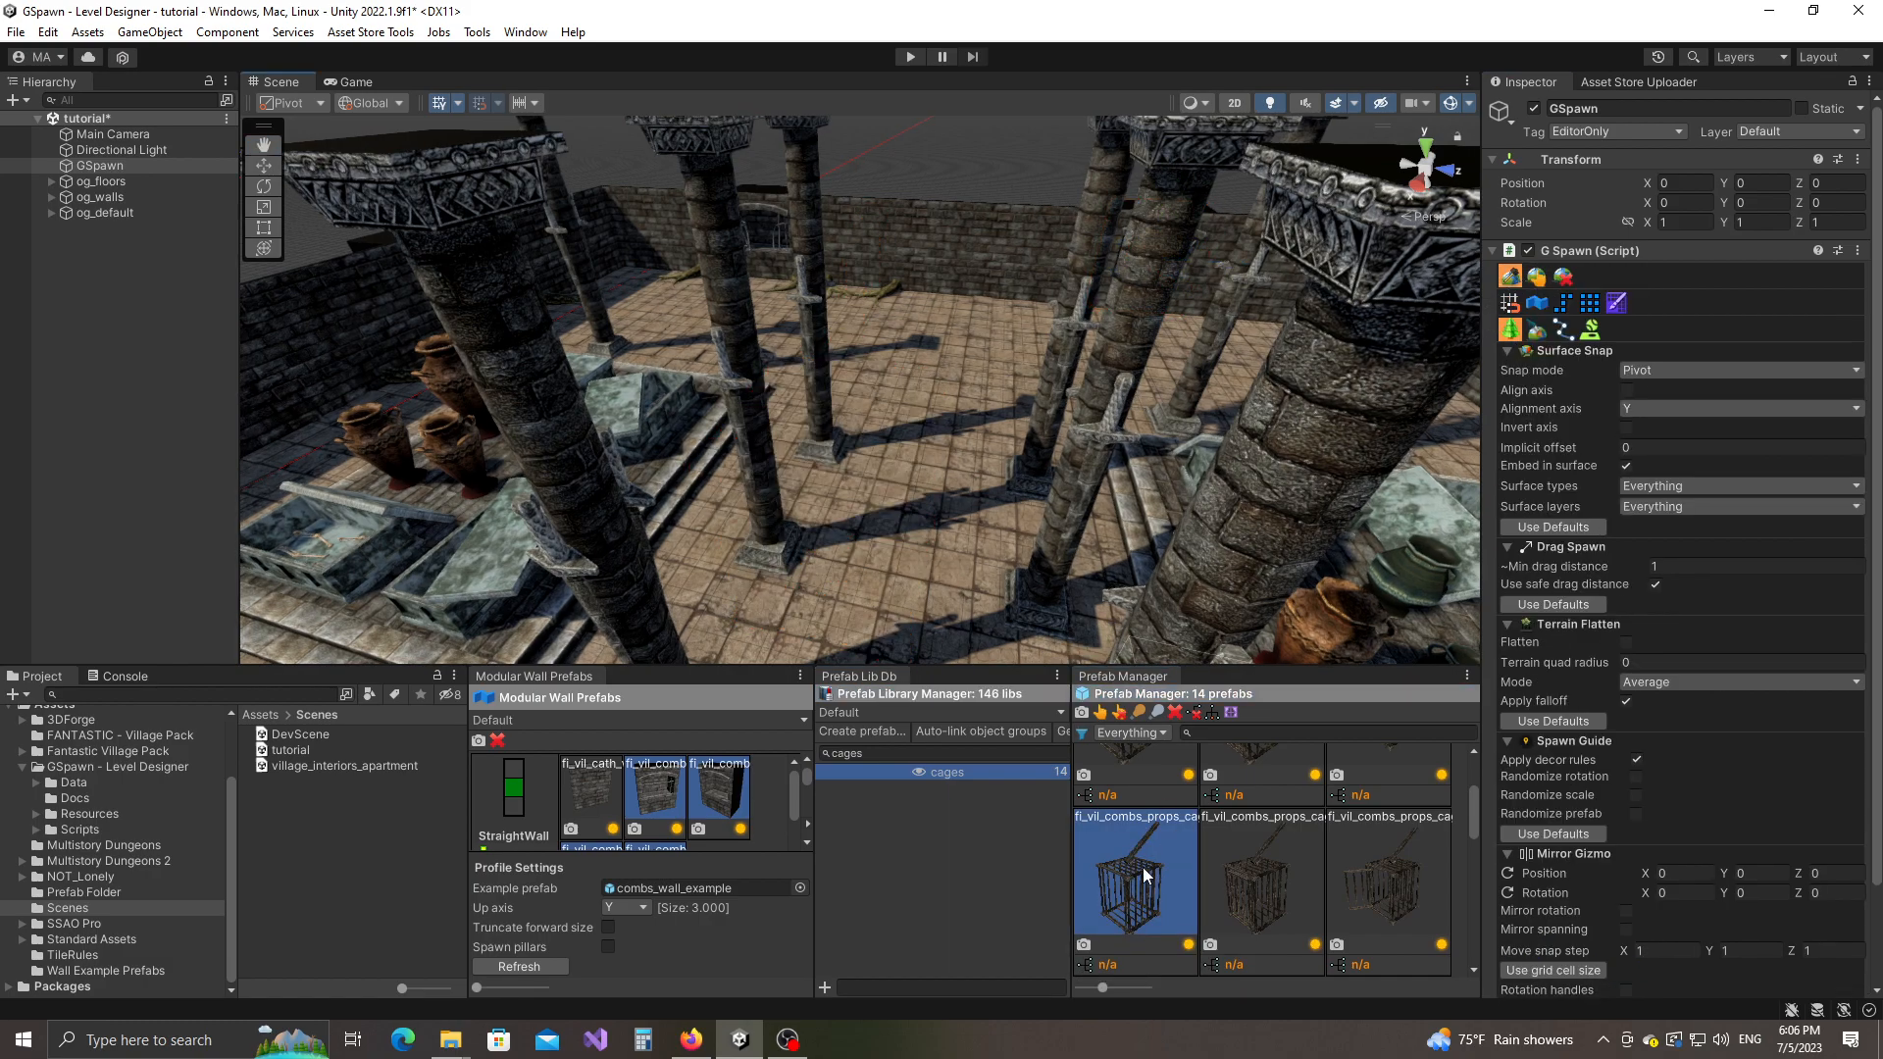
Step: Switch to decor rule 1 and place fi_vil_combs_props_cage_02 cages along the base of the room's barred-window wall
{"action": "scroll", "coordinate": [1002, 257], "scroll_direction": "up", "scroll_amount": 6}
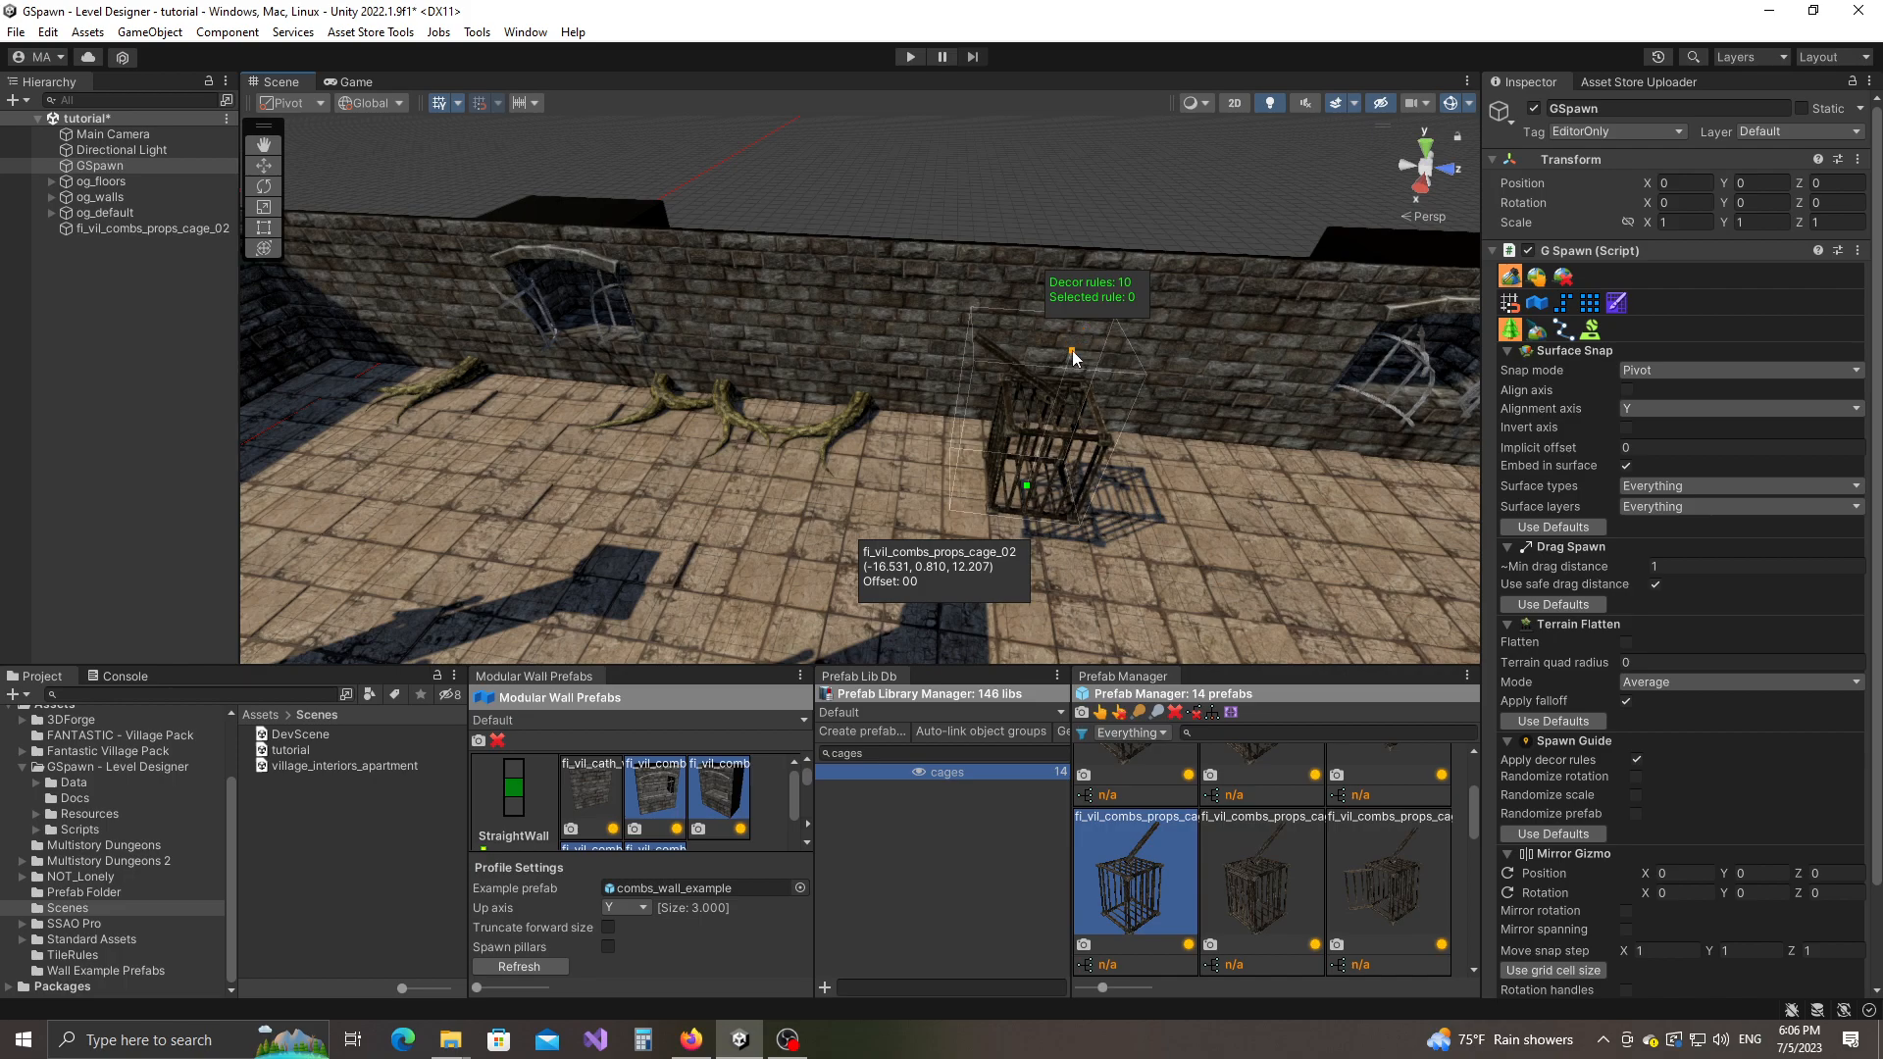
{"action": "scroll", "coordinate": [1073, 359], "scroll_direction": "down", "scroll_amount": 1}
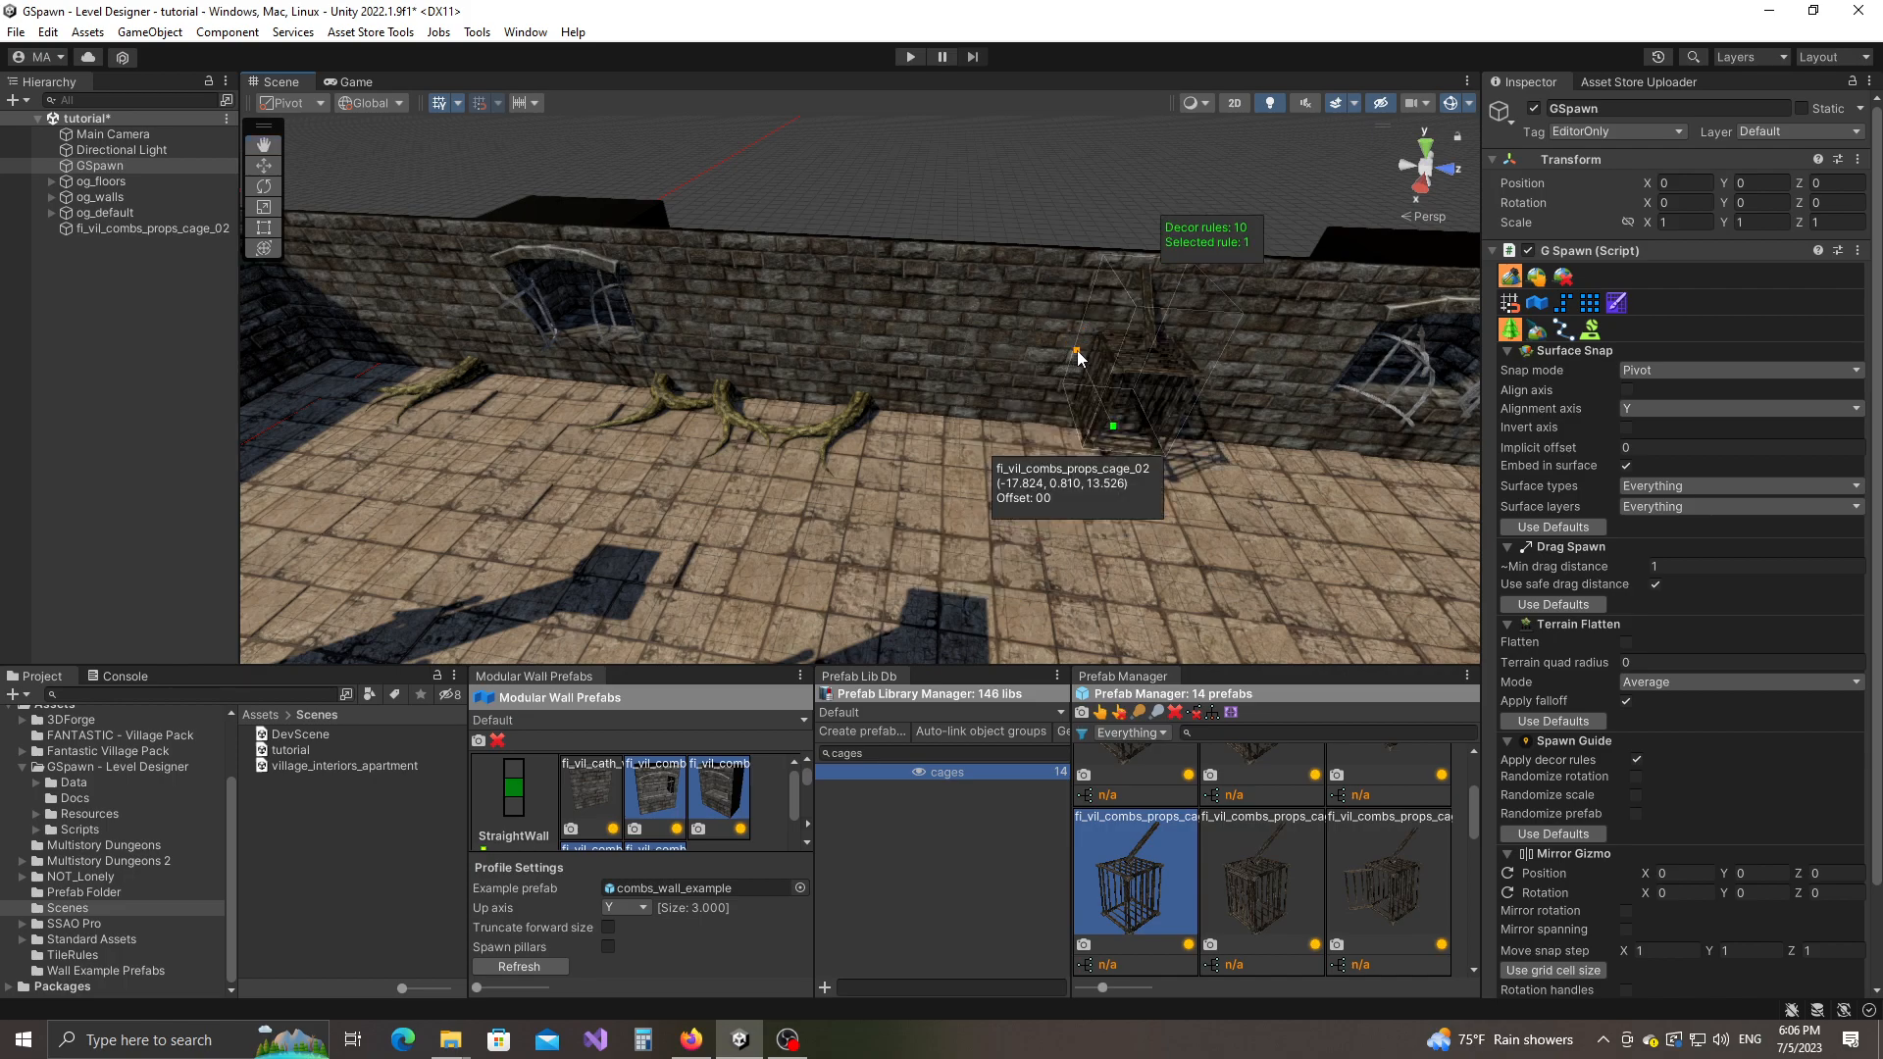
{"action": "left_click", "coordinate": [946, 333]}
{"action": "left_click", "coordinate": [750, 321]}
{"action": "right_click_drag", "start_coordinate": [750, 322], "coordinate": [864, 369]}
{"action": "left_click", "coordinate": [862, 368]}
{"action": "right_click_drag", "start_coordinate": [737, 332], "coordinate": [840, 281]}
{"action": "left_click", "coordinate": [840, 282]}
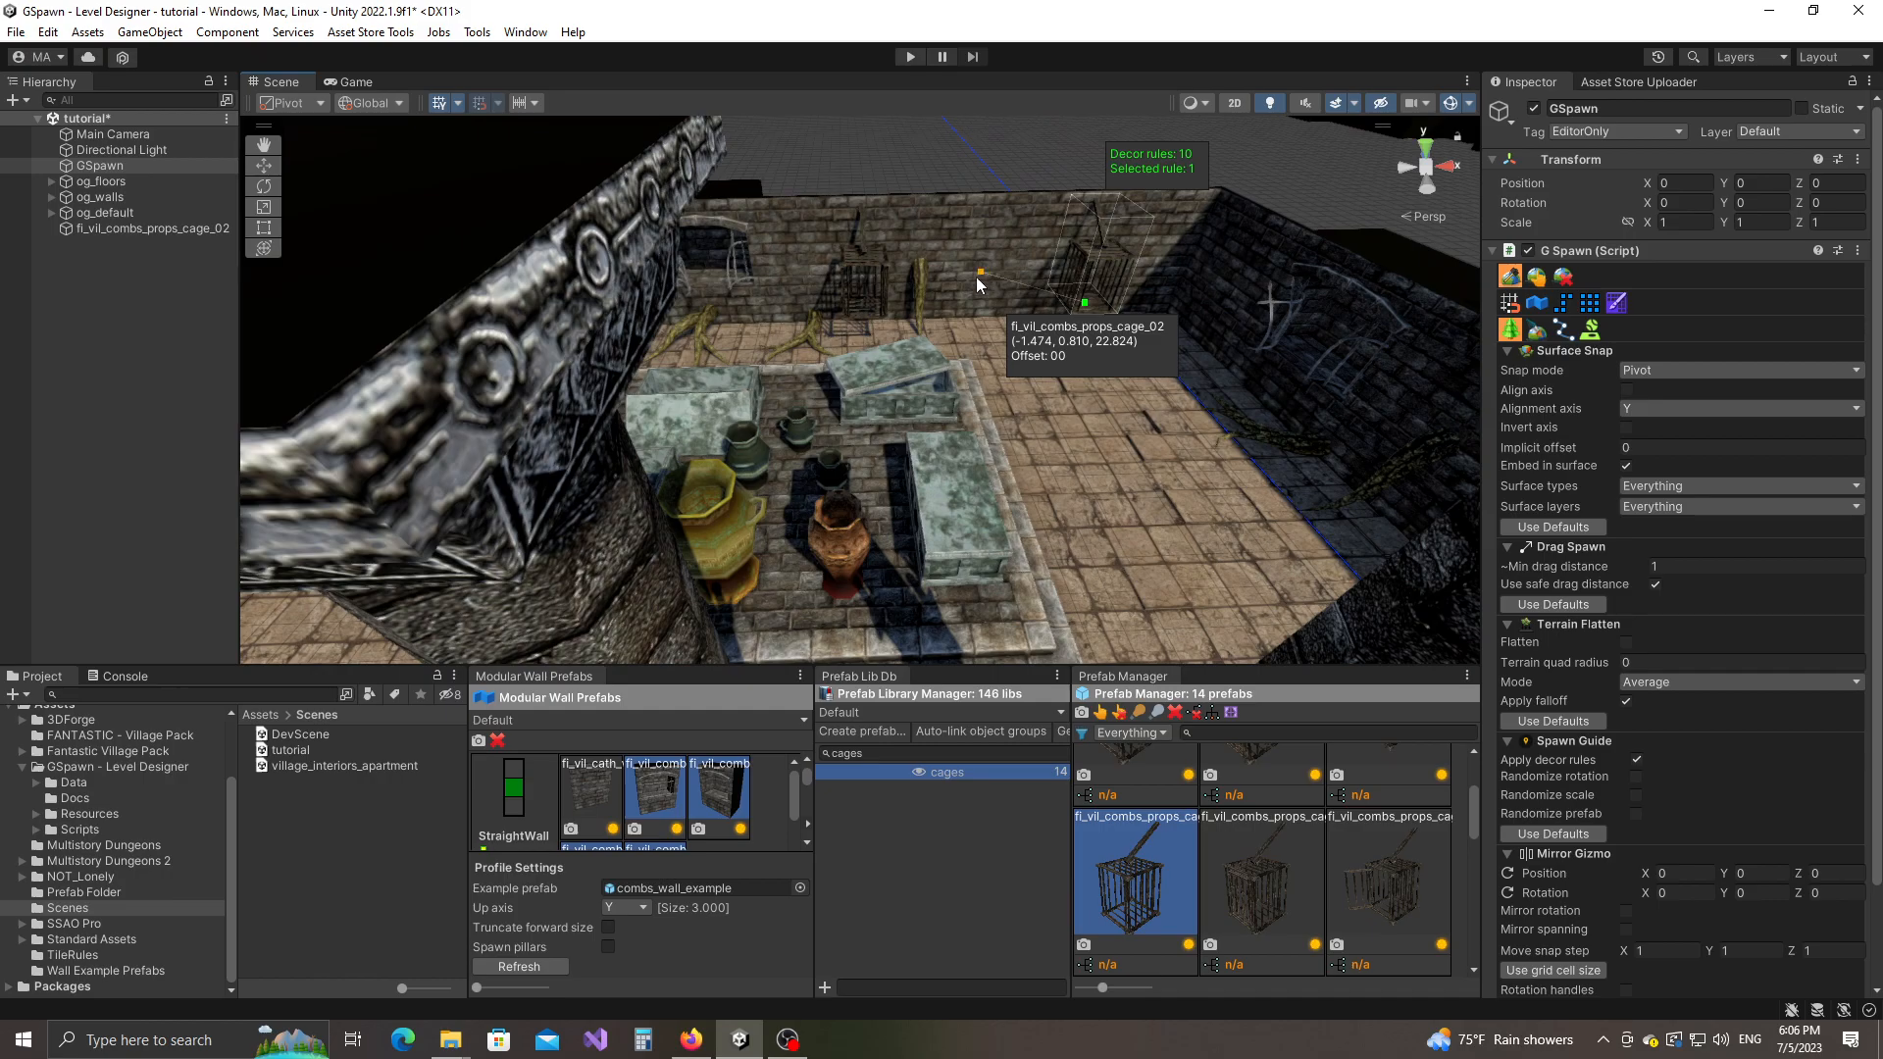
Step: Place more fi_vil_combs_props_cage_02 cages along the wall behind the sarcophagus platform and the remaining walls of the level
{"action": "mouse_move", "coordinate": [966, 302]}
{"action": "right_mouse_down"}
{"action": "mouse_move", "coordinate": [1237, 372]}
{"action": "mouse_move", "coordinate": [1079, 352]}
{"action": "mouse_move", "coordinate": [985, 310]}
{"action": "mouse_move", "coordinate": [1167, 311]}
{"action": "mouse_move", "coordinate": [974, 379]}
{"action": "mouse_move", "coordinate": [980, 334]}
{"action": "right_mouse_up"}
{"action": "left_click", "coordinate": [1031, 277]}
{"action": "left_click", "coordinate": [1094, 345]}
{"action": "left_click", "coordinate": [980, 333]}
{"action": "left_click", "coordinate": [1129, 311]}
{"action": "right_click_drag", "start_coordinate": [810, 390], "coordinate": [1029, 421]}
{"action": "left_click", "coordinate": [1077, 457]}
{"action": "middle_click_drag", "start_coordinate": [916, 431], "coordinate": [1084, 443]}
{"action": "left_click", "coordinate": [795, 420]}
{"action": "right_click_drag", "start_coordinate": [795, 420], "coordinate": [1020, 341]}
{"action": "left_click", "coordinate": [827, 360]}
Step: Switch to object selection, pick one placed cage and extend the selection to all similar prefabs
{"action": "left_click", "coordinate": [1536, 277]}
{"action": "right_click_drag", "start_coordinate": [1176, 333], "coordinate": [1013, 321]}
{"action": "left_click", "coordinate": [981, 405]}
{"action": "scroll", "coordinate": [998, 457], "scroll_direction": "down", "scroll_amount": 3}
{"action": "key", "text": "shift+a"}
{"action": "right_click_drag", "start_coordinate": [1009, 456], "coordinate": [1274, 471]}
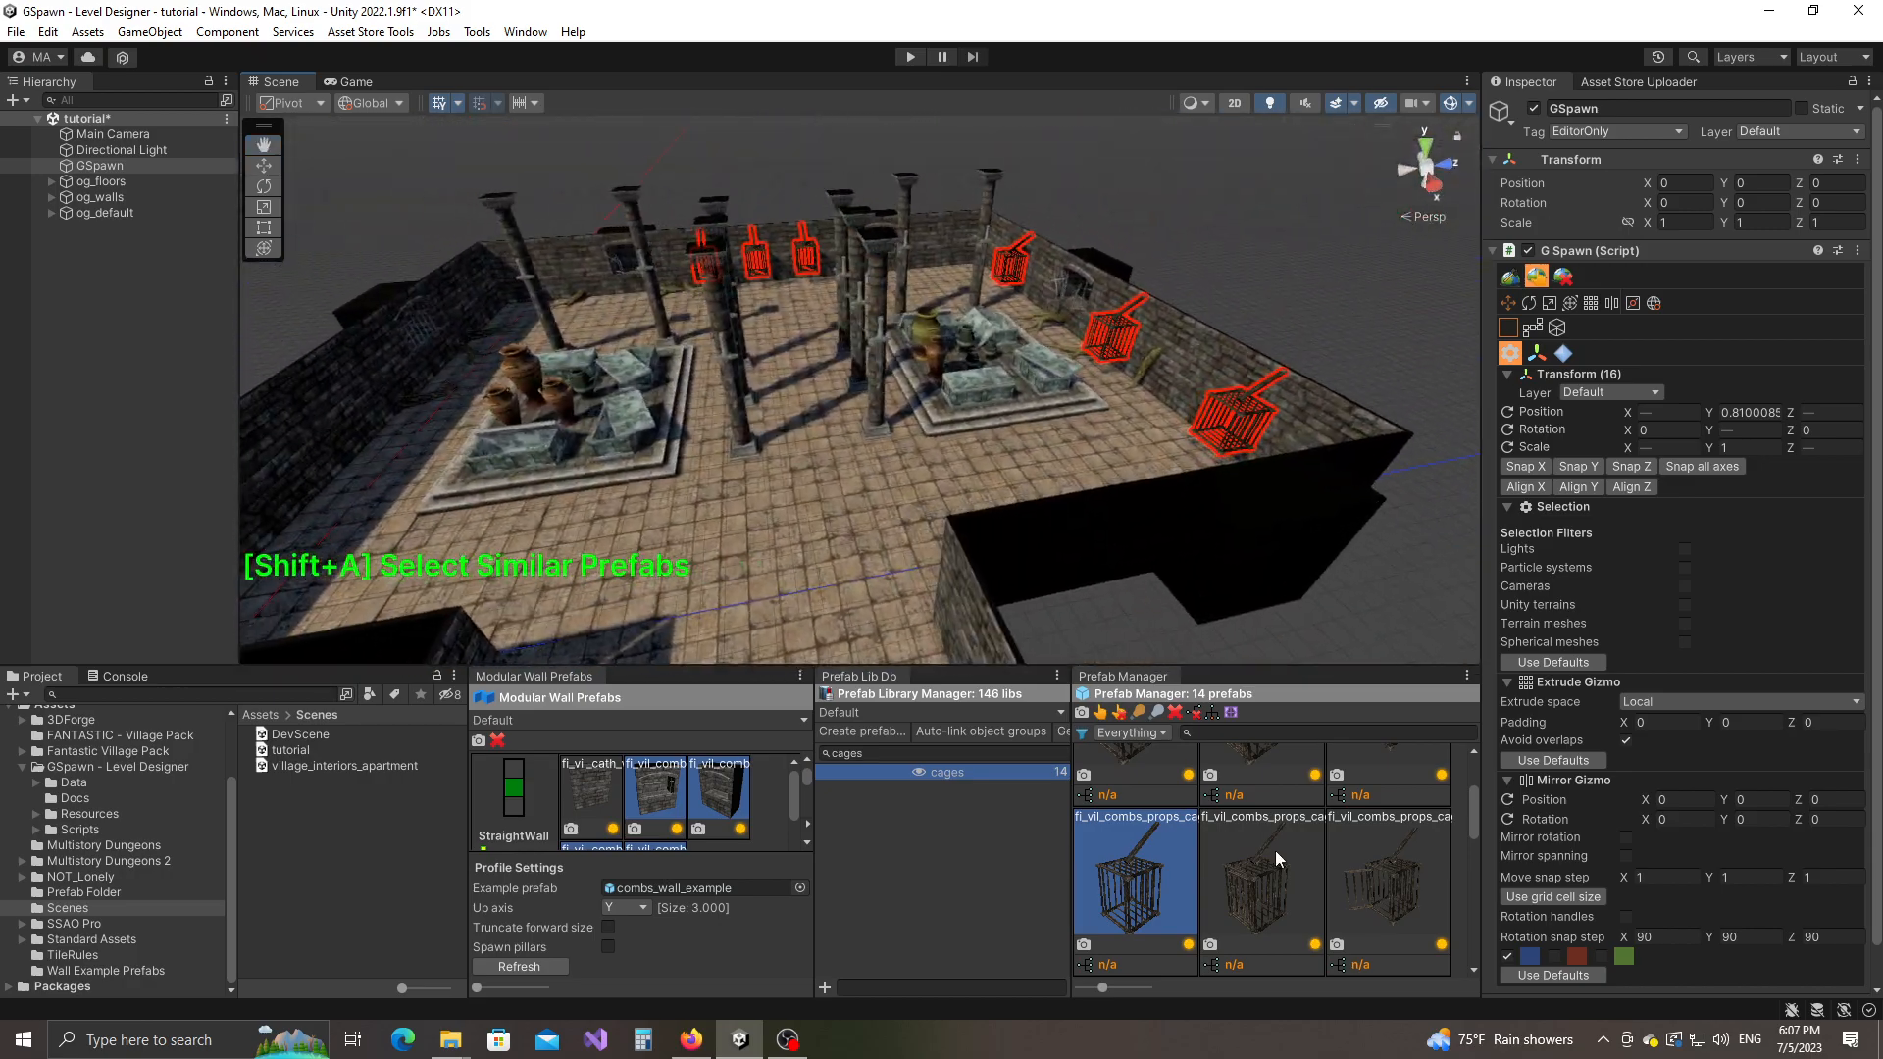
Step: Mark the six floor cage prefabs in the library and replace the selected cages with random picks from them
{"action": "scroll", "coordinate": [1274, 851], "scroll_direction": "up", "scroll_amount": 2}
{"action": "left_click", "coordinate": [1161, 820], "text": "ctrl"}
{"action": "left_click", "coordinate": [1254, 814], "text": "ctrl"}
{"action": "left_click", "coordinate": [1381, 815], "text": "ctrl"}
{"action": "scroll", "coordinate": [1402, 814], "scroll_direction": "down", "scroll_amount": 1}
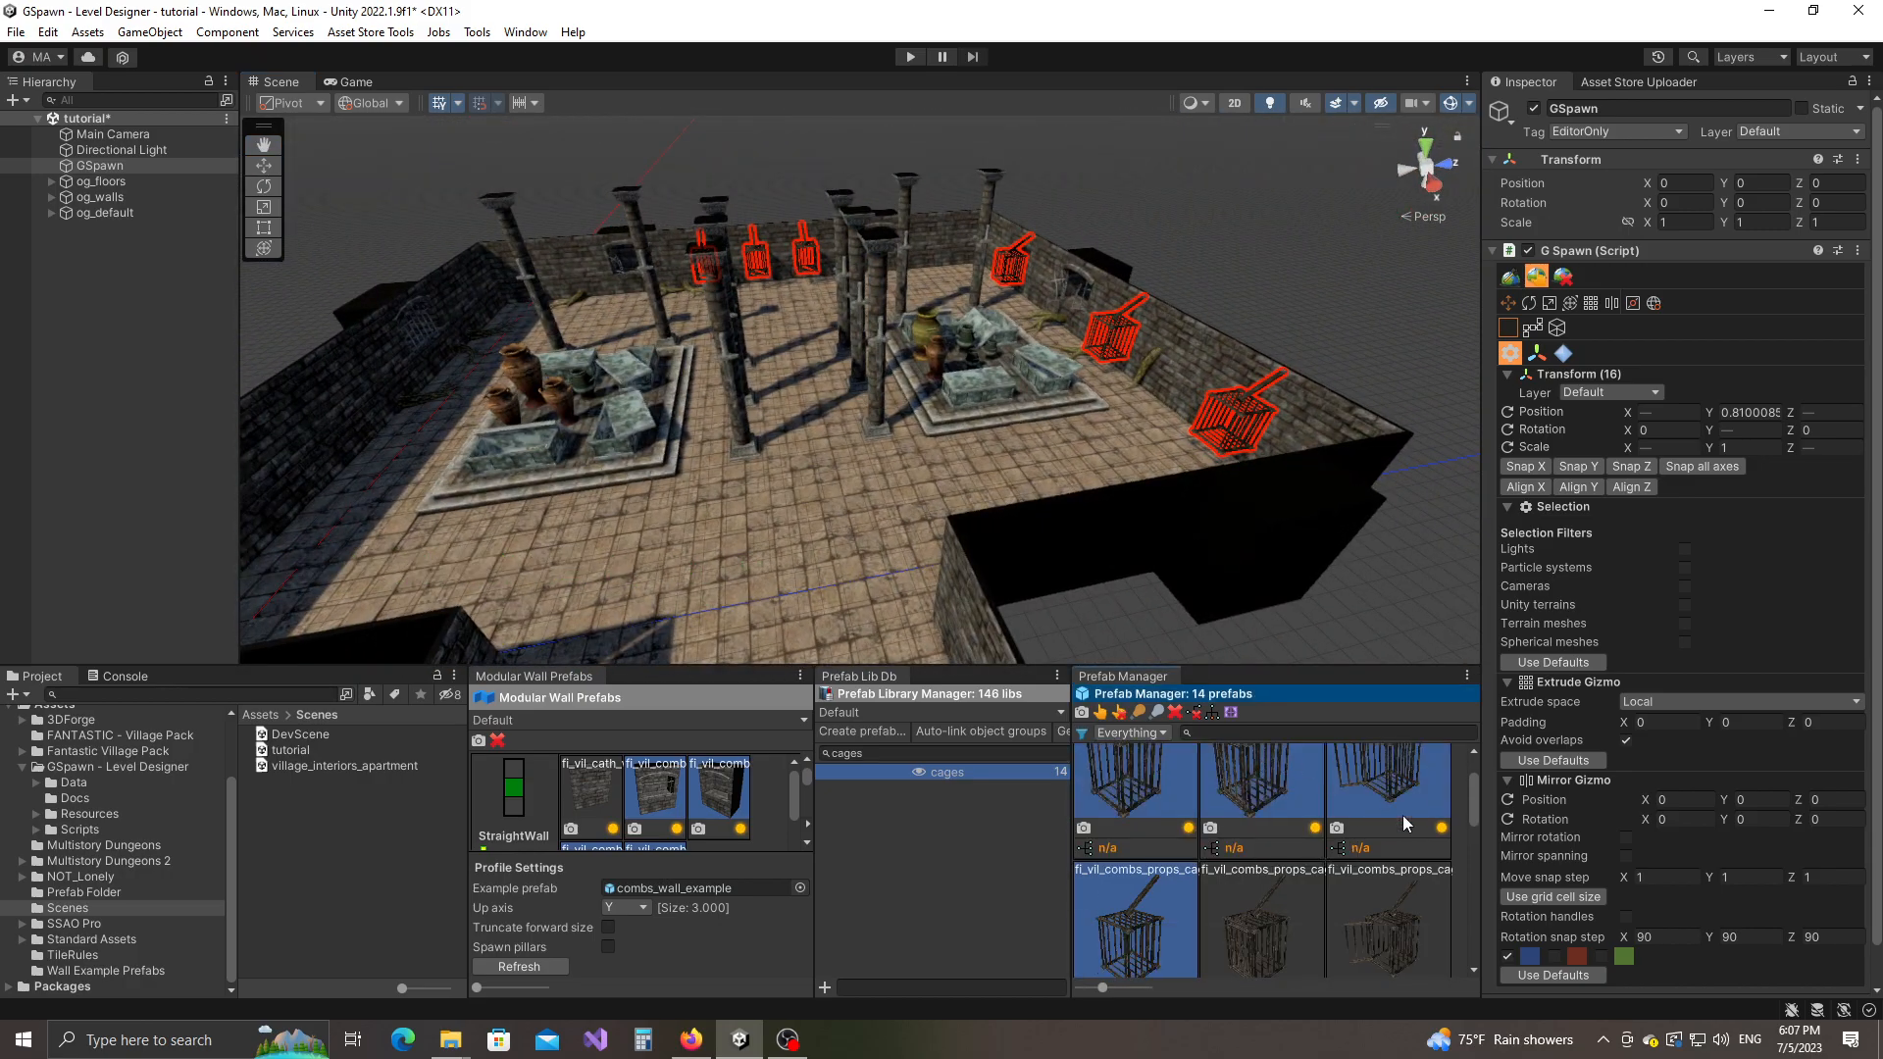
{"action": "scroll", "coordinate": [1393, 833], "scroll_direction": "down", "scroll_amount": 1}
{"action": "scroll", "coordinate": [1402, 867], "scroll_direction": "down", "scroll_amount": 1}
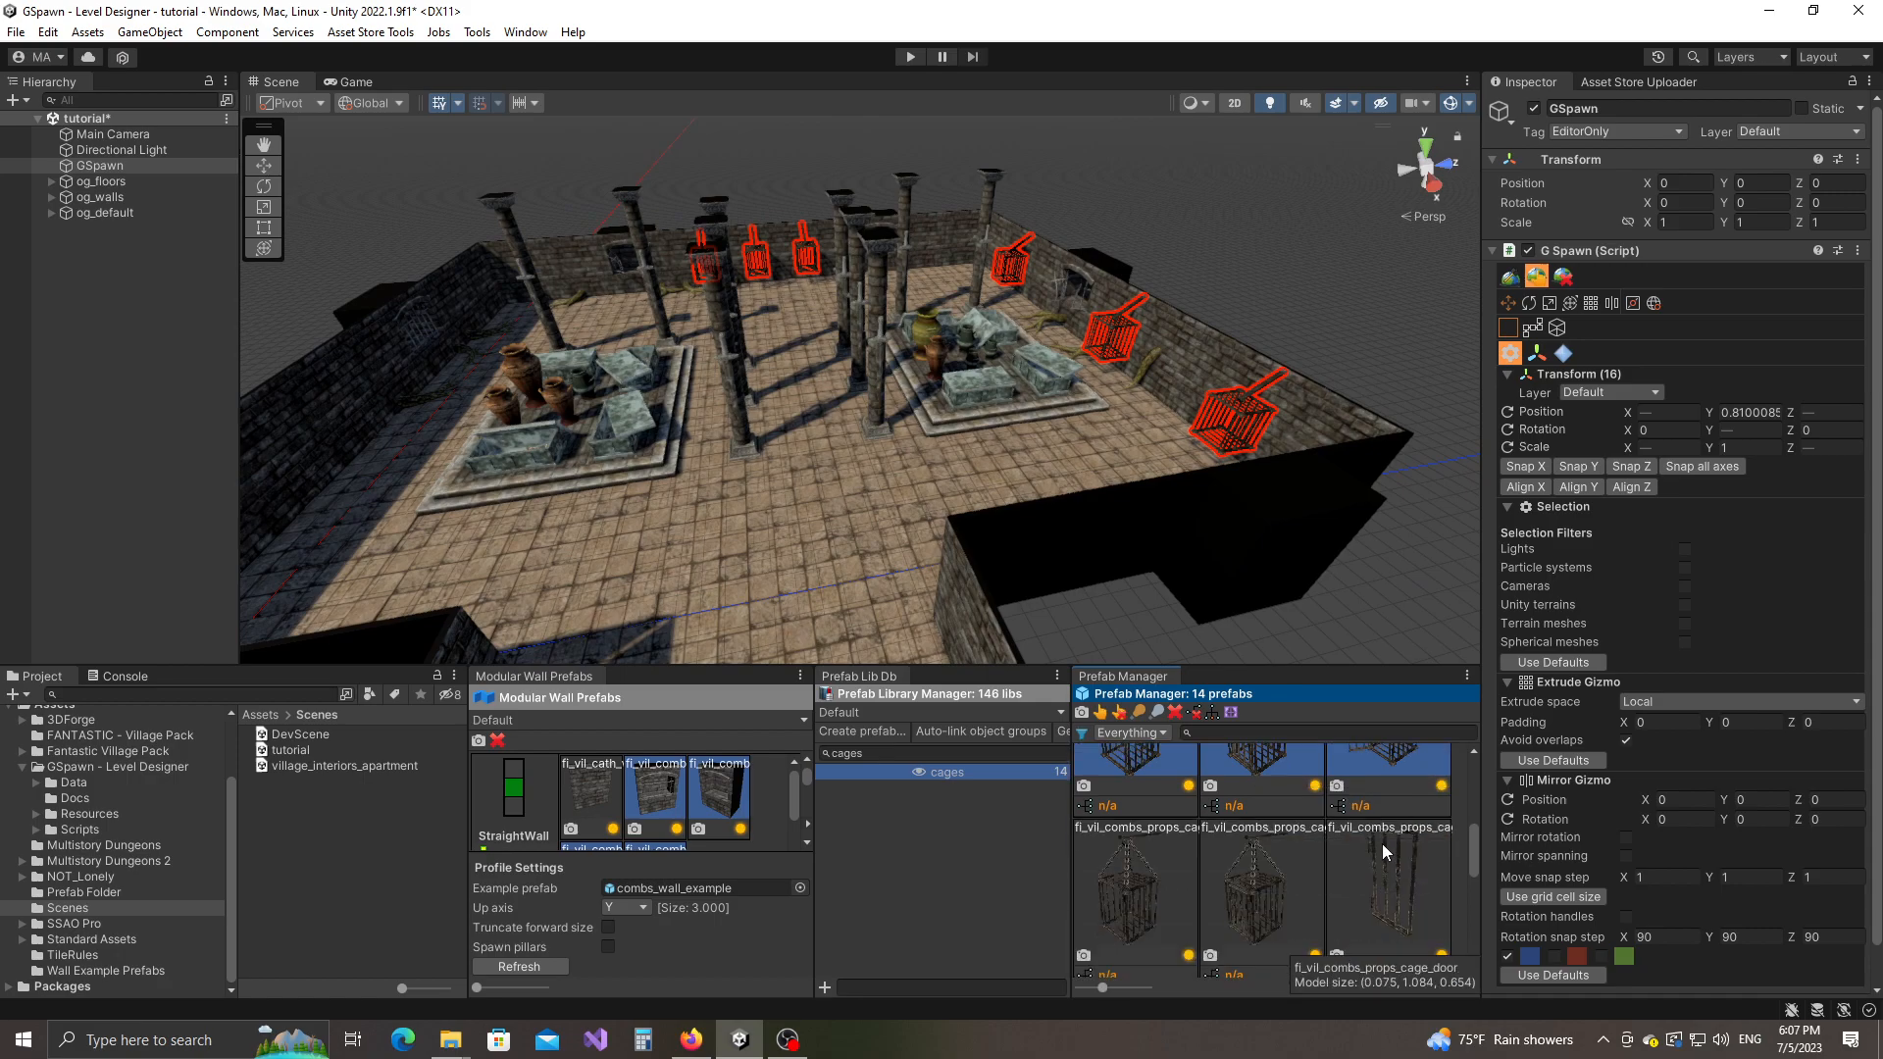
{"action": "scroll", "coordinate": [1381, 843], "scroll_direction": "up", "scroll_amount": 2}
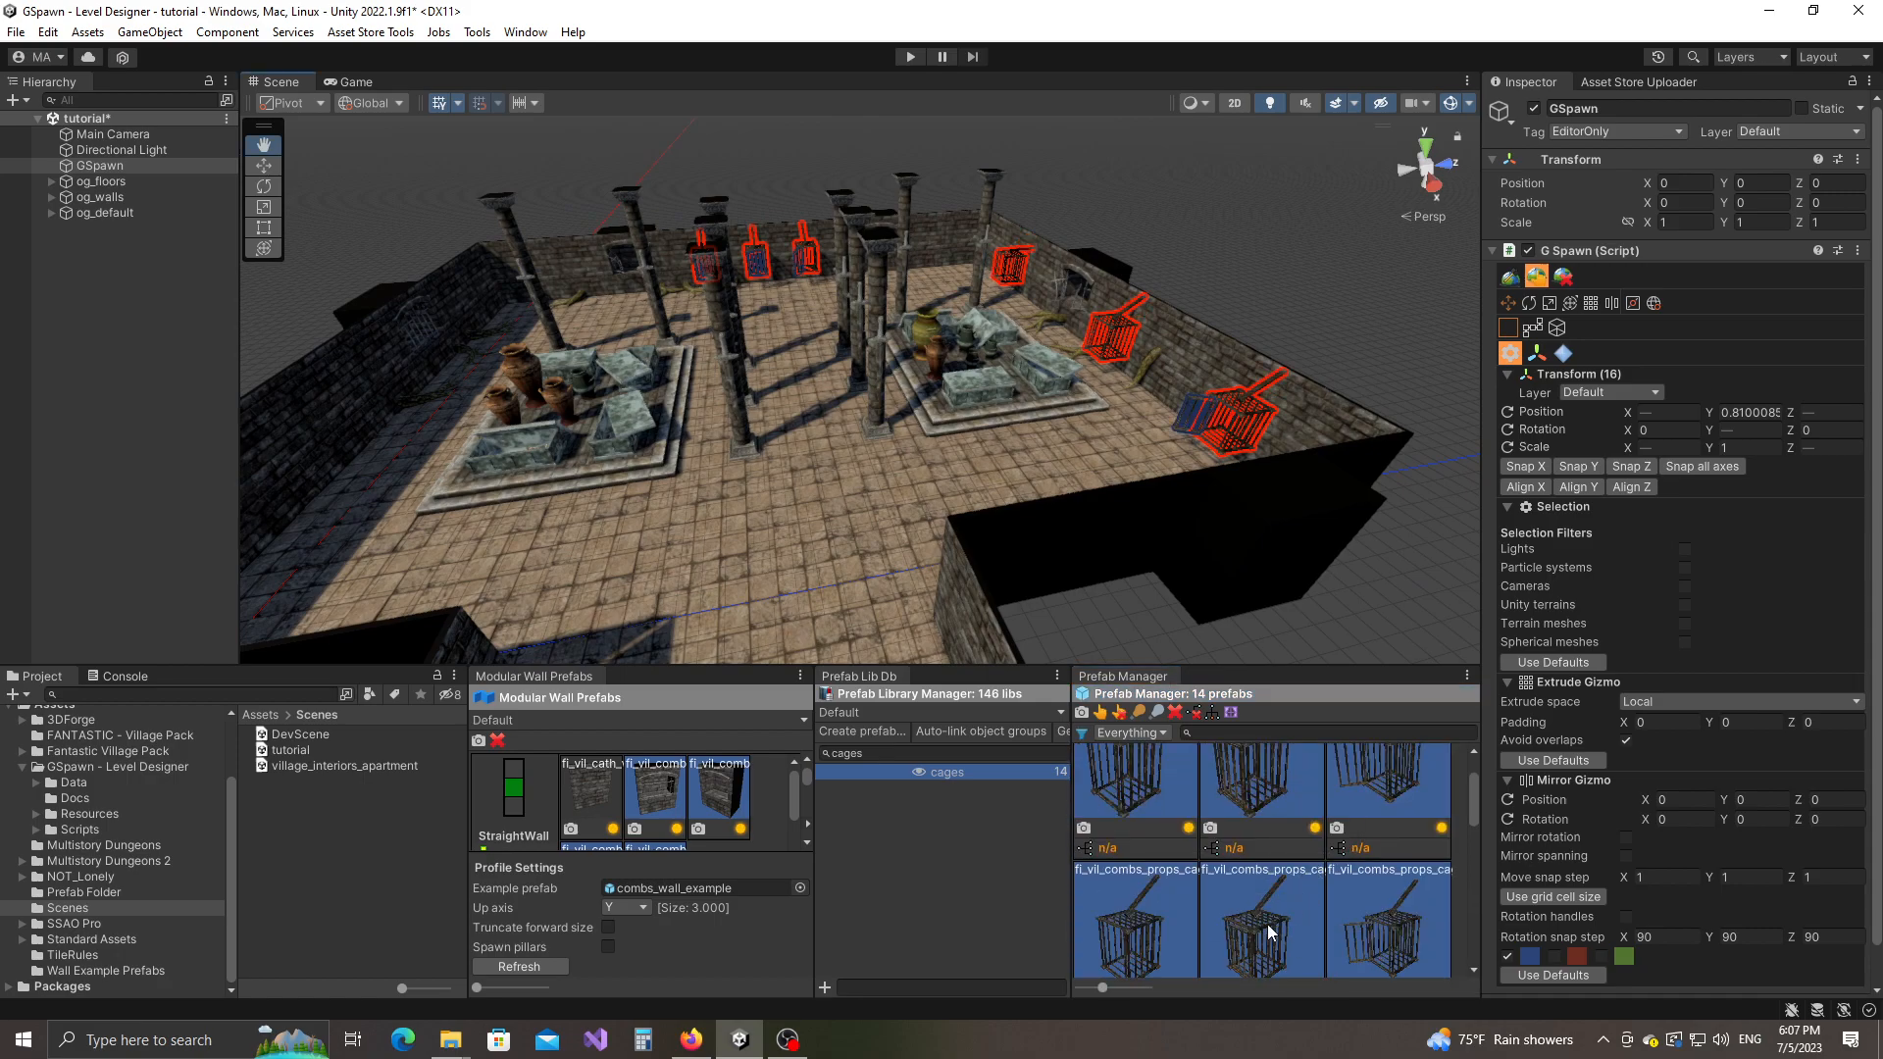
{"action": "key", "text": "Escape"}
{"action": "key", "text": "w"}
{"action": "right_click_drag", "start_coordinate": [1061, 365], "coordinate": [791, 417]}
Step: Return to object spawning and open the coffins prefab library to choose fi_vil_combs_props_coffin01
{"action": "left_click", "coordinate": [1509, 279]}
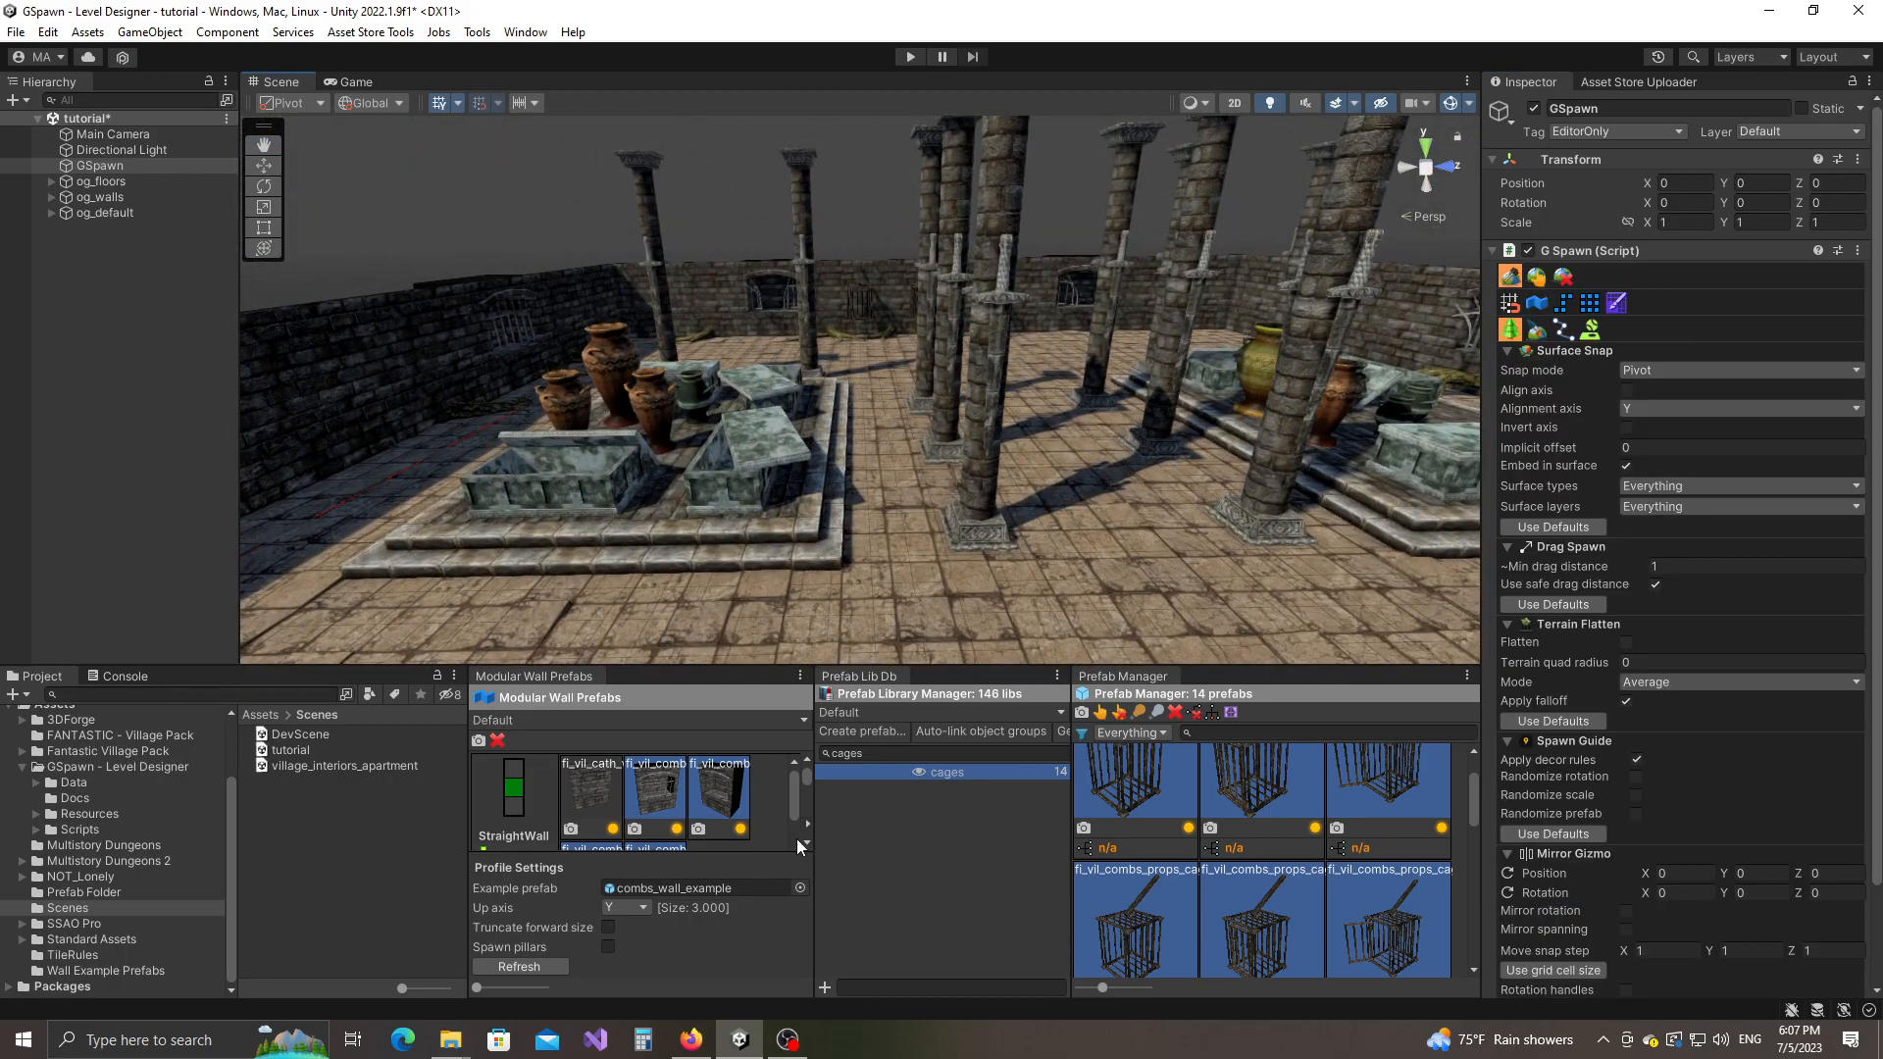
{"action": "type", "text": "coffins"}
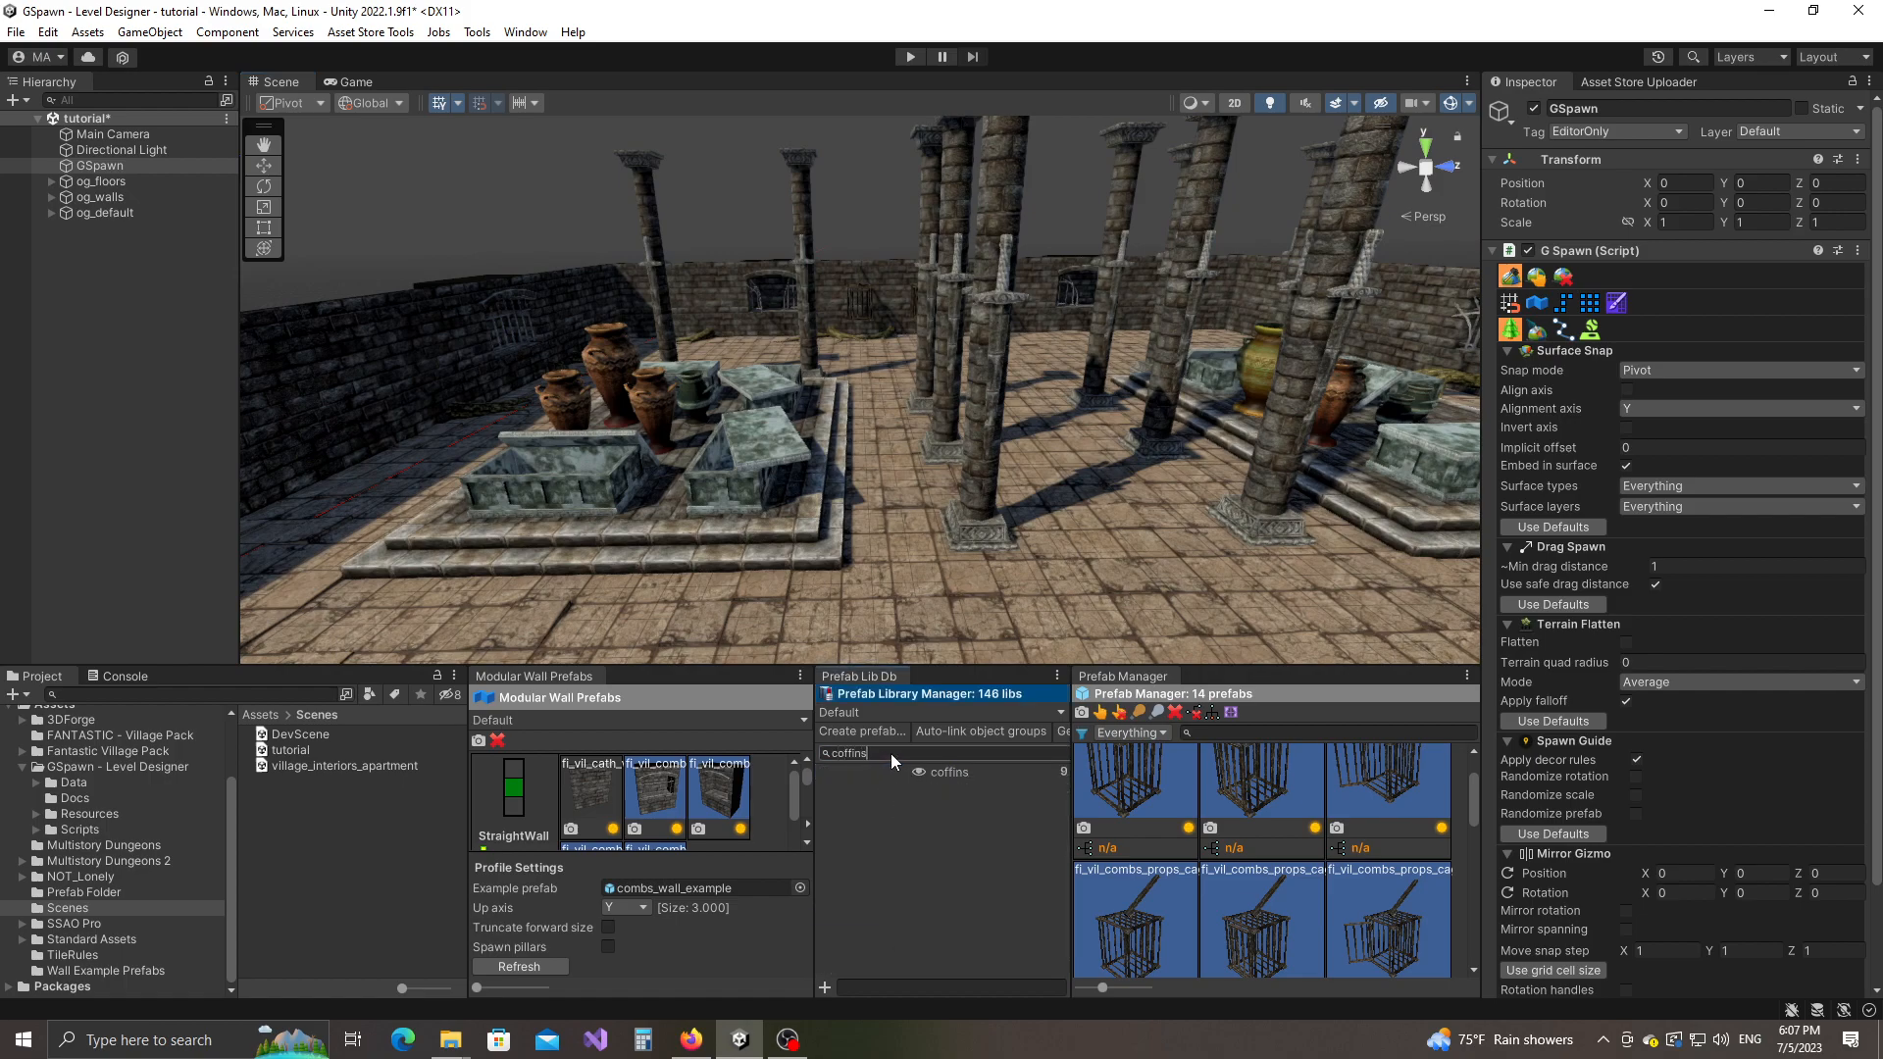
{"action": "left_click", "coordinate": [949, 773]}
{"action": "scroll", "coordinate": [1265, 812], "scroll_direction": "up", "scroll_amount": 2}
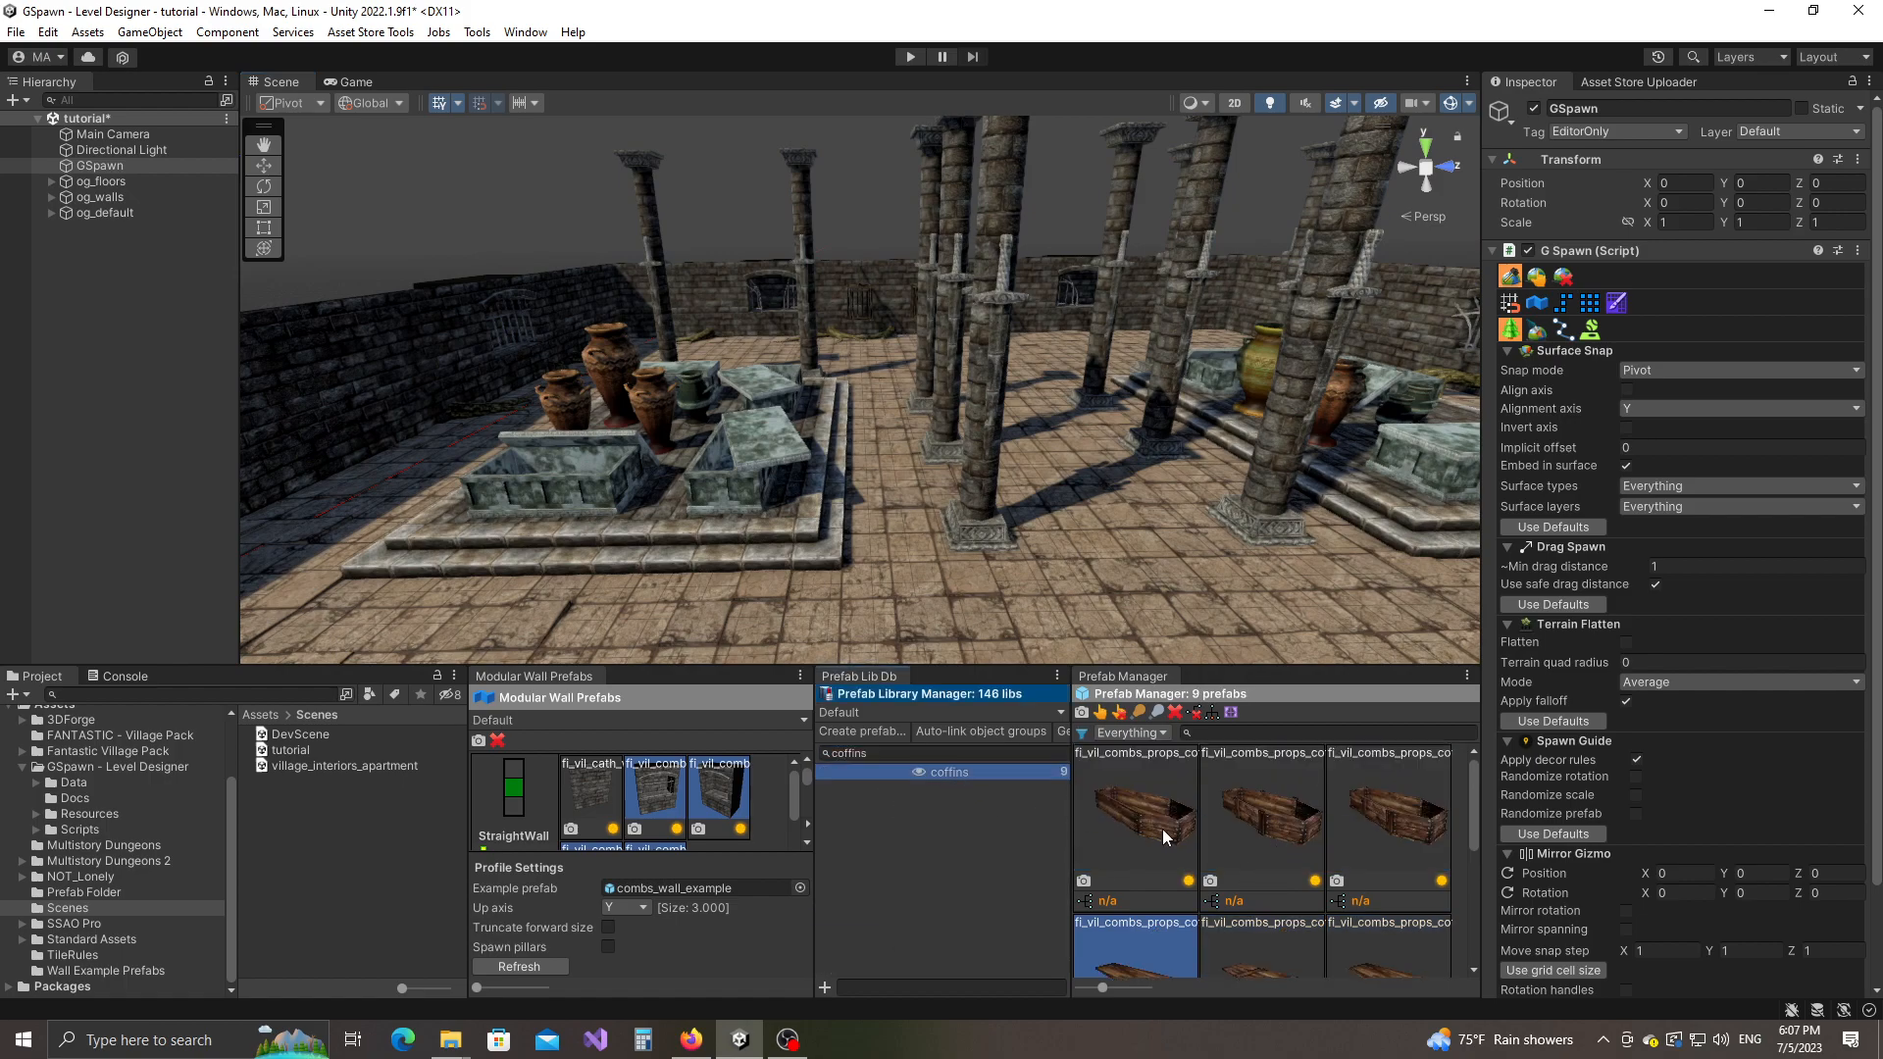
Step: Place fi_vil_combs_props_coffin01 coffins against the walls of the pillared room
{"action": "right_click_drag", "start_coordinate": [1204, 451], "coordinate": [842, 567]}
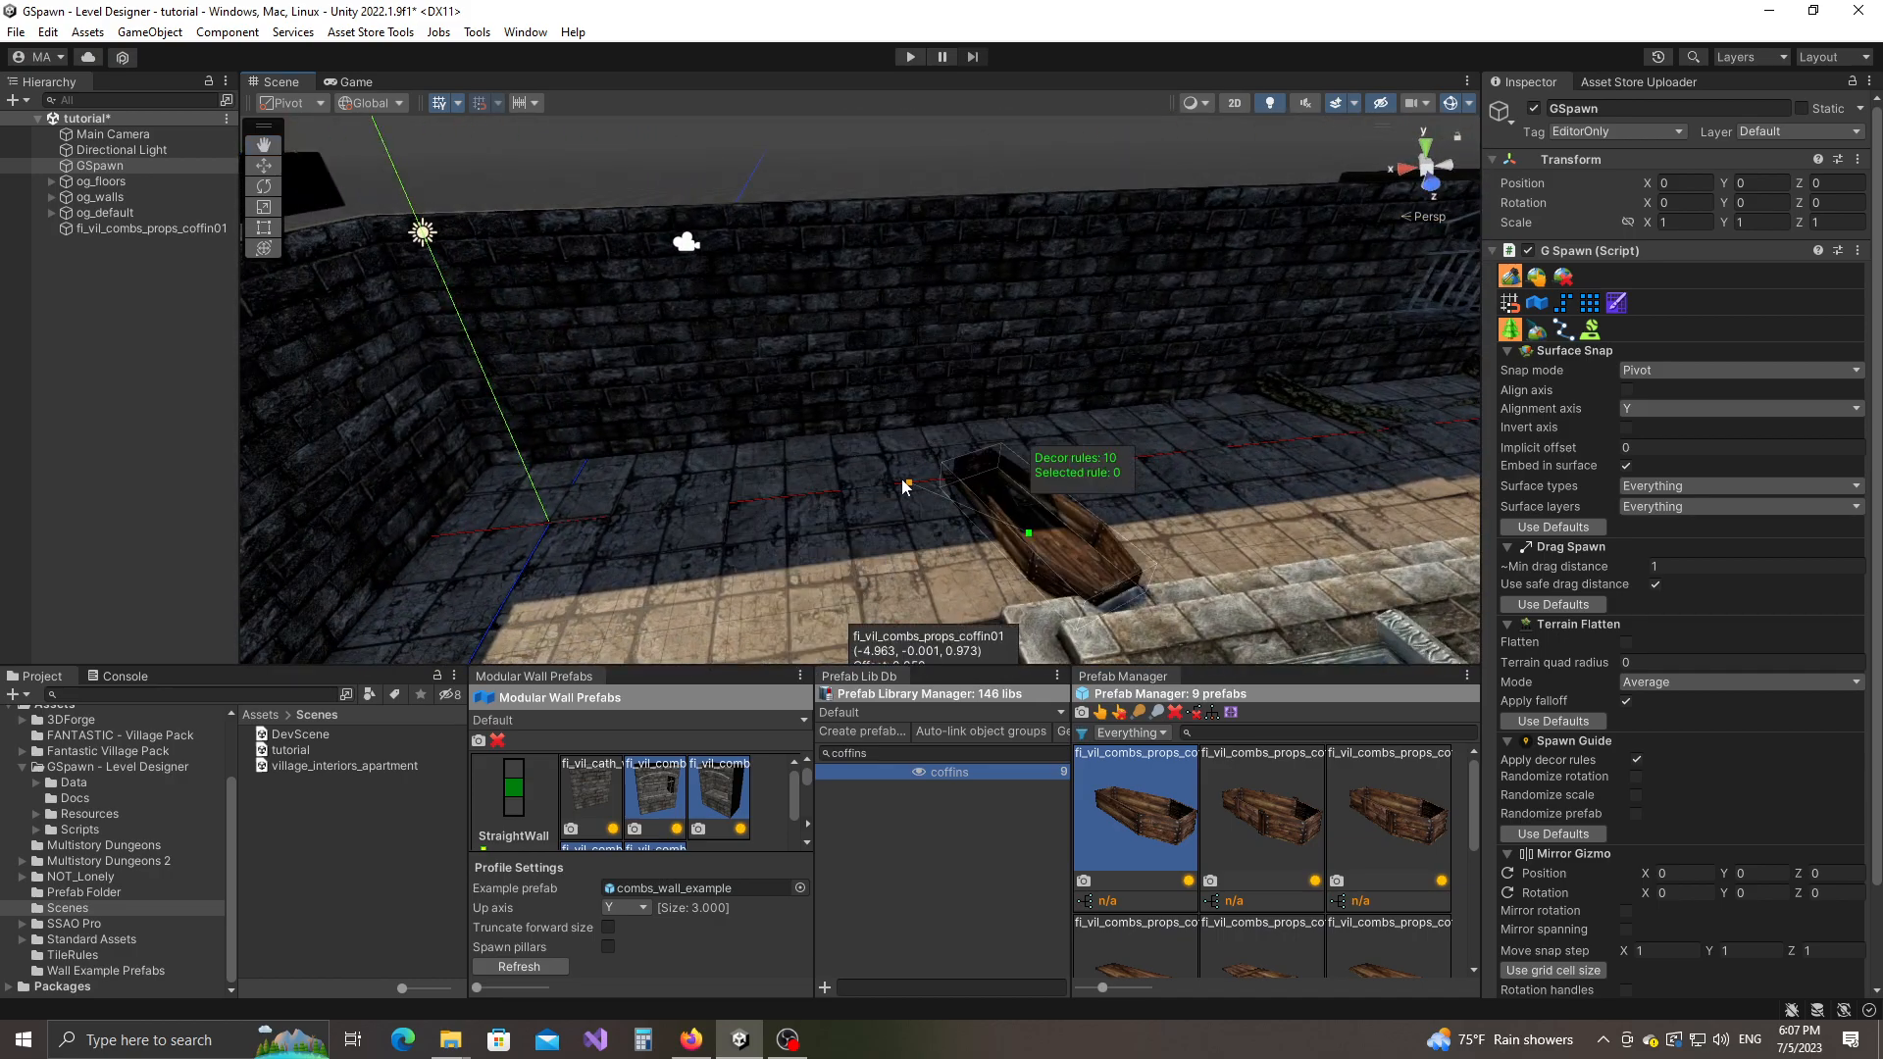
{"action": "right_click_drag", "start_coordinate": [914, 484], "coordinate": [868, 449]}
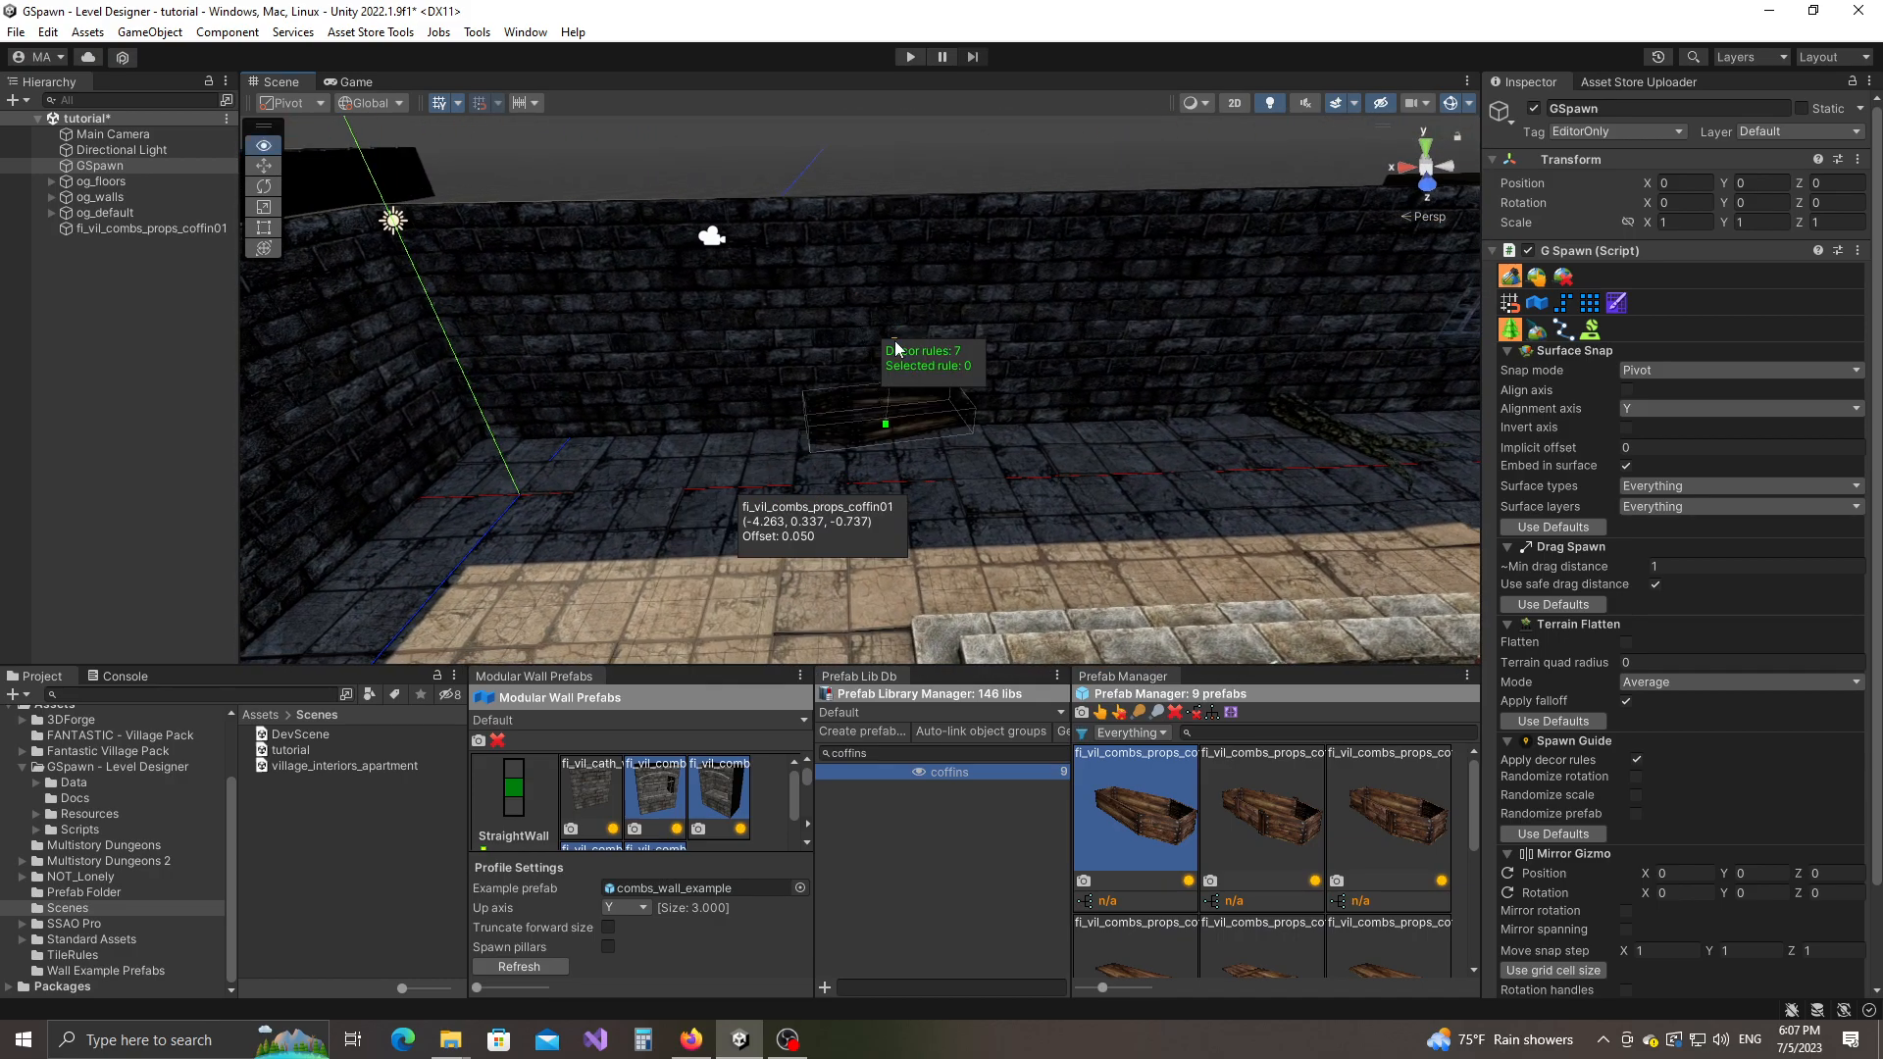
{"action": "scroll", "coordinate": [894, 341], "scroll_direction": "down", "scroll_amount": 1, "text": "alt"}
{"action": "right_click_drag", "start_coordinate": [895, 342], "coordinate": [520, 510]}
{"action": "left_click", "coordinate": [837, 444]}
{"action": "right_click_drag", "start_coordinate": [1064, 446], "coordinate": [916, 260]}
{"action": "left_click", "coordinate": [916, 260]}
Step: Place coffins on the floor around the wall corner near the grated corridor, rotating them about Y
{"action": "key", "text": "d"}
{"action": "right_click_drag", "start_coordinate": [1119, 324], "coordinate": [1090, 343]}
{"action": "right_click_drag", "start_coordinate": [1144, 521], "coordinate": [733, 490]}
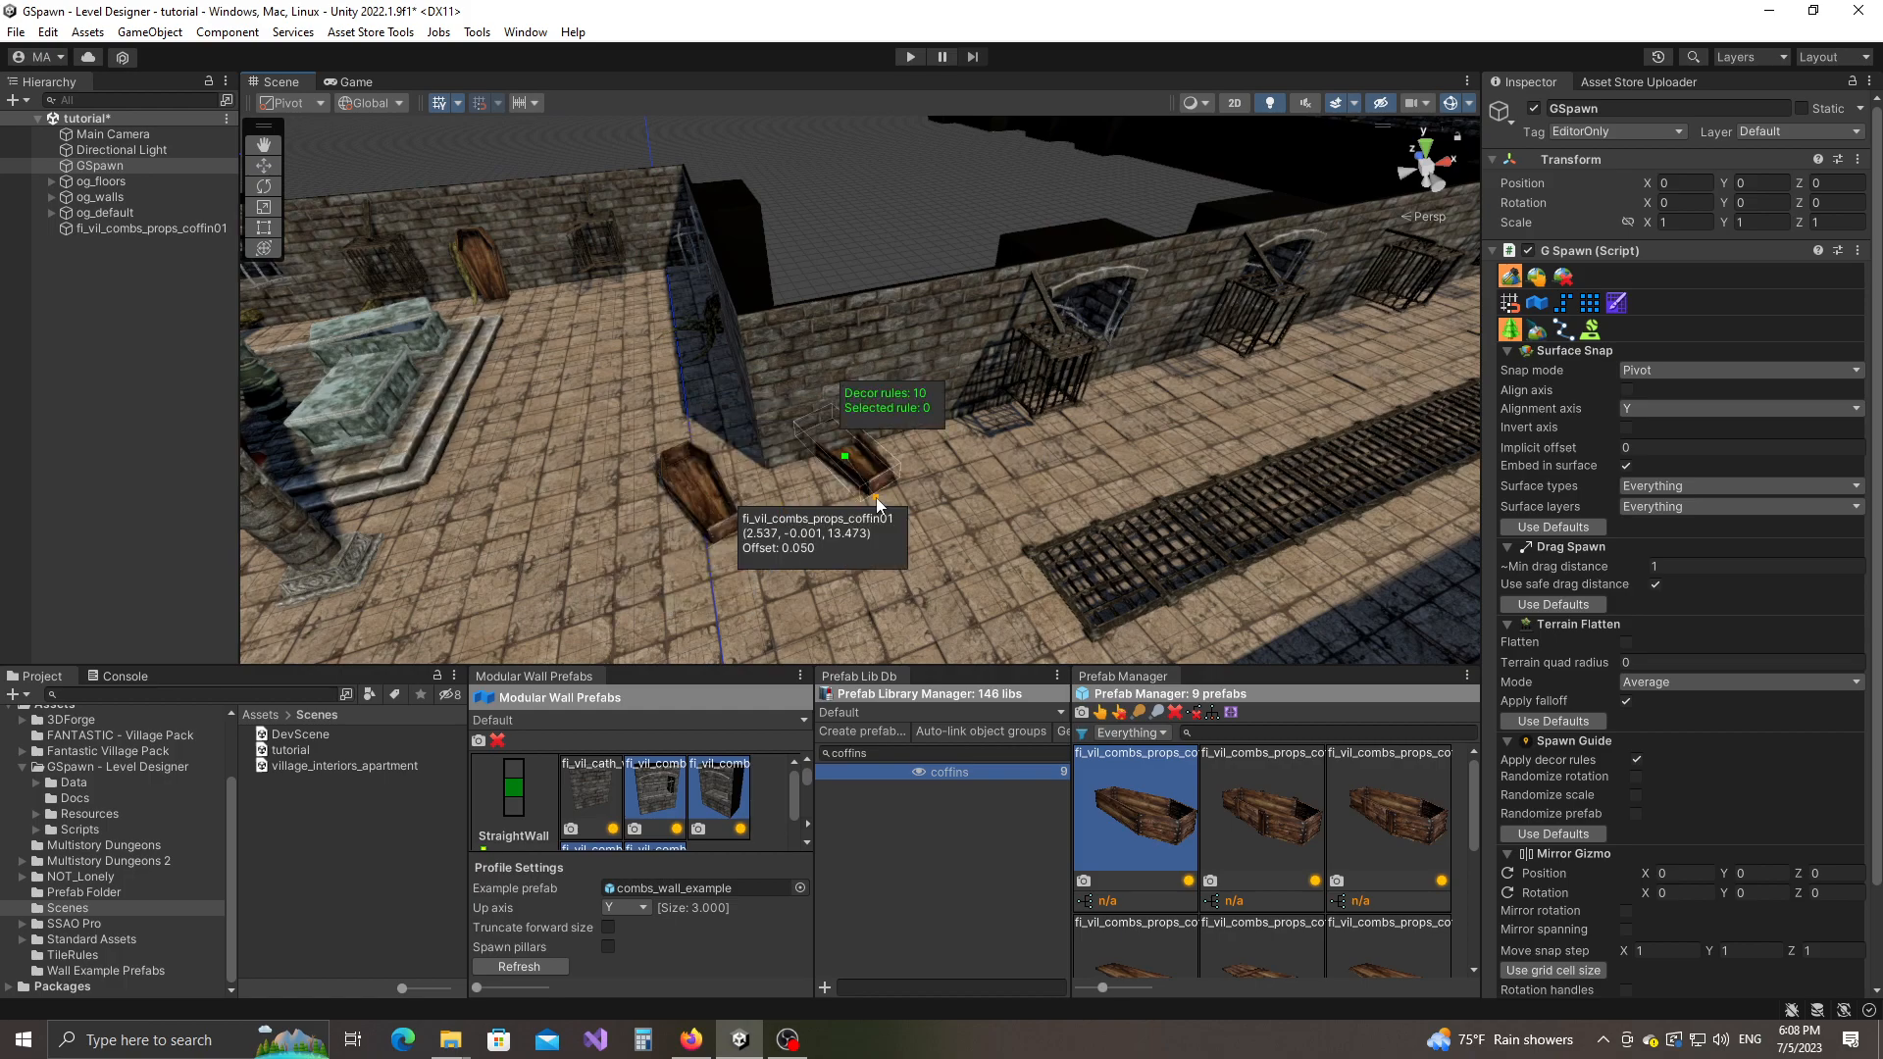
{"action": "key", "text": "y"}
{"action": "key", "text": "y"}
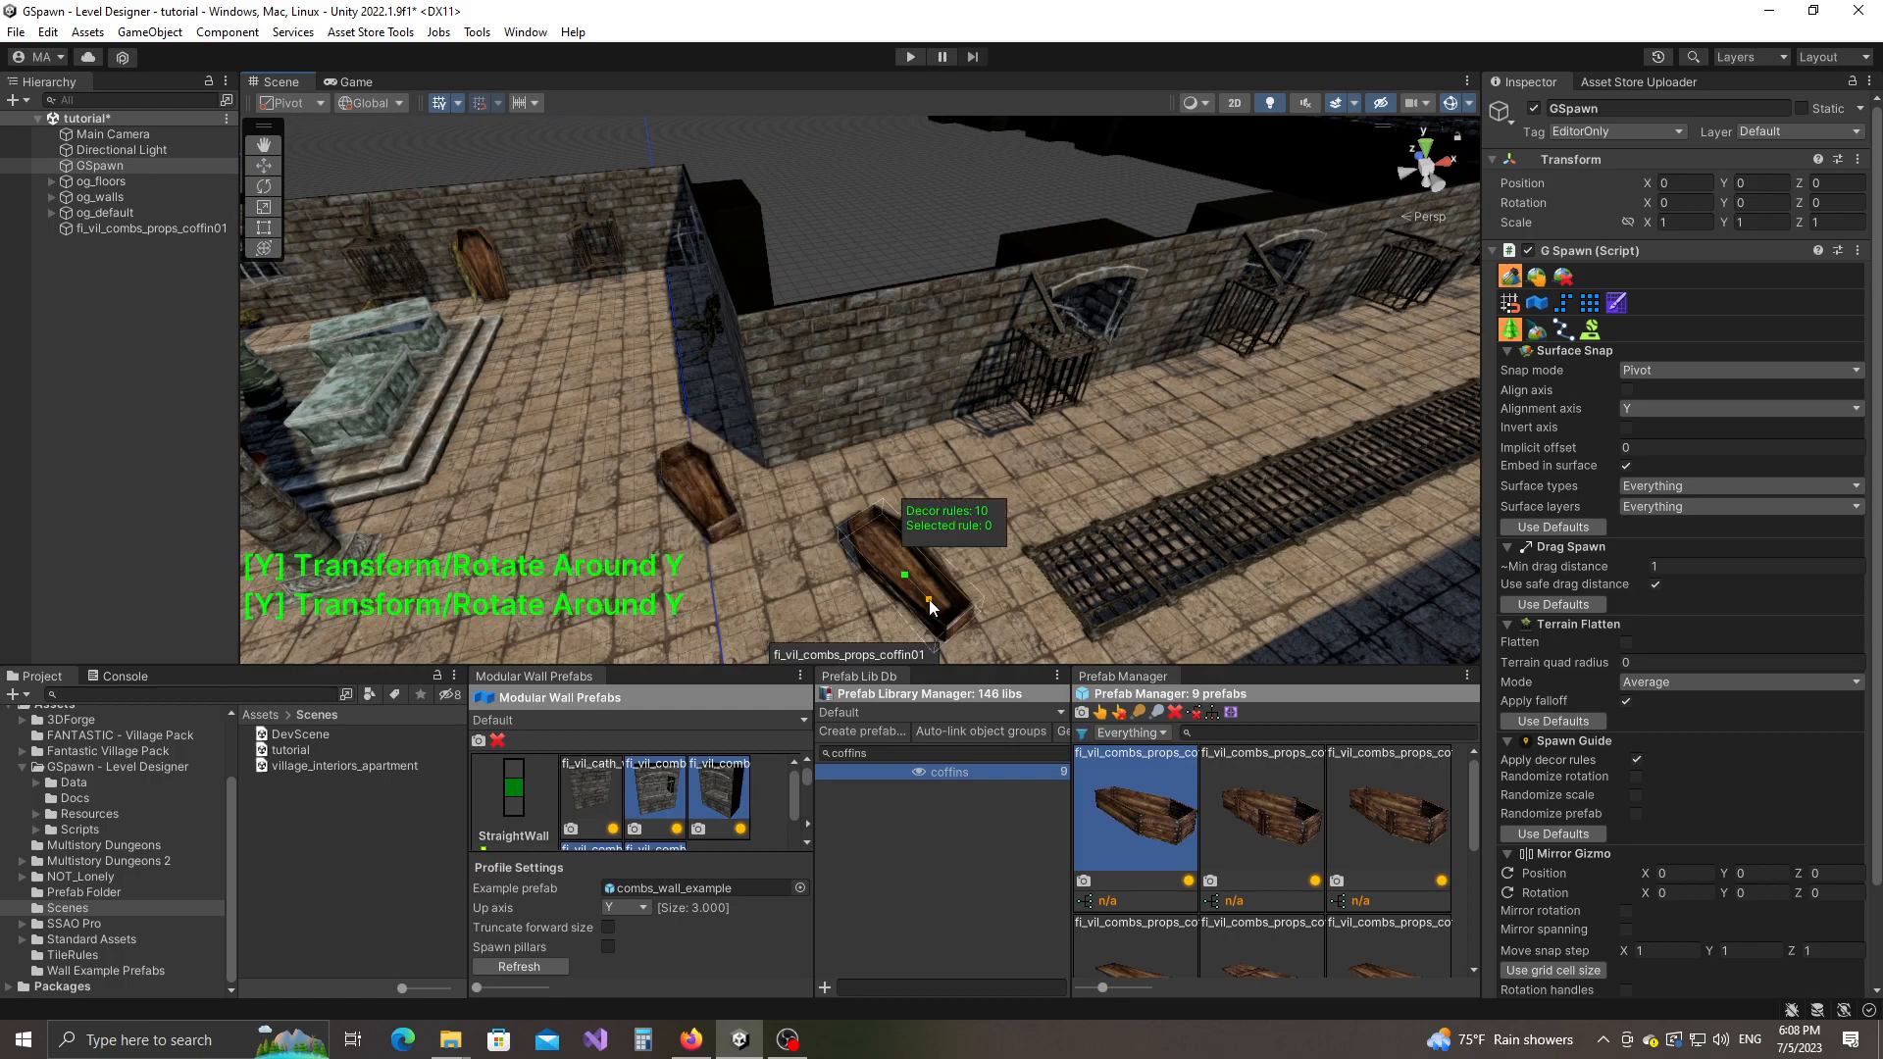
{"action": "key", "text": "y"}
{"action": "left_click", "coordinate": [928, 598]}
{"action": "key", "text": "a"}
{"action": "right_click_drag", "start_coordinate": [1144, 480], "coordinate": [1145, 481]}
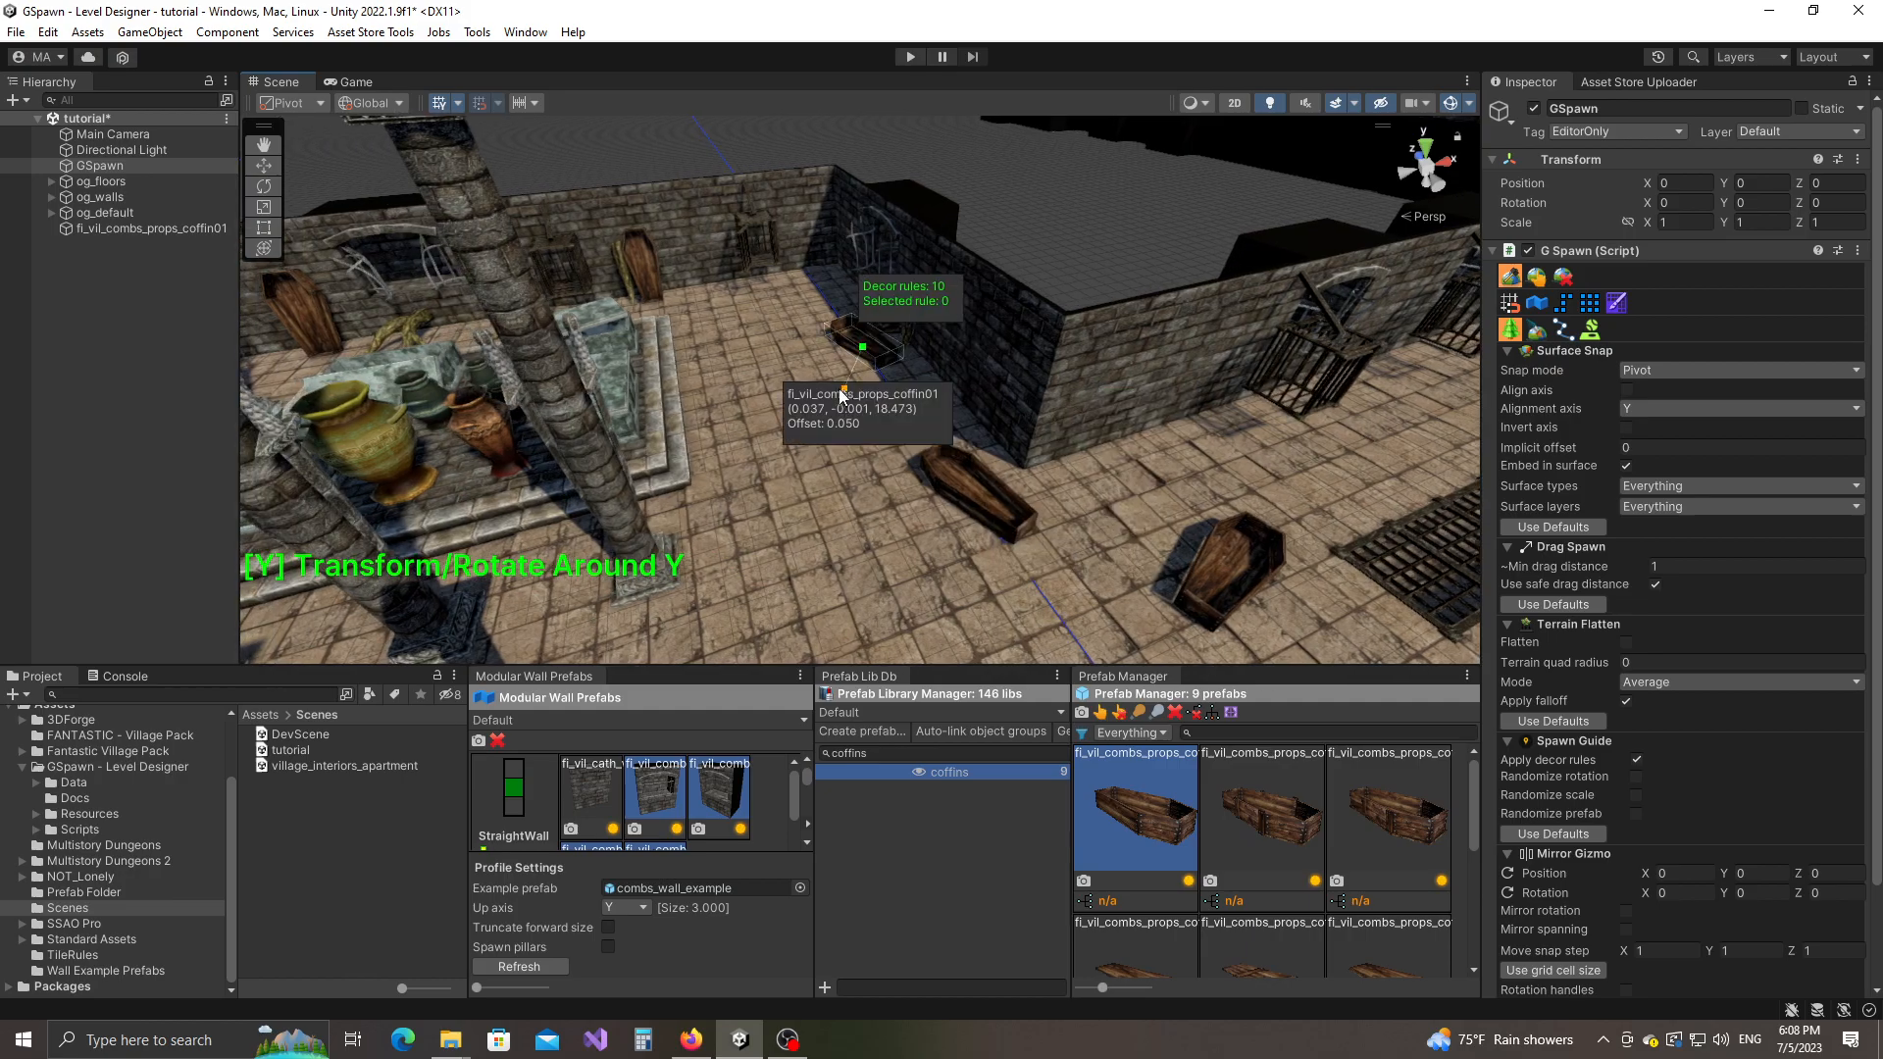
{"action": "left_click", "coordinate": [859, 388]}
Step: Add further fi_vil_combs_props_coffin01 coffins beside the grated corridor
{"action": "scroll", "coordinate": [1250, 851], "scroll_direction": "down", "scroll_amount": 3}
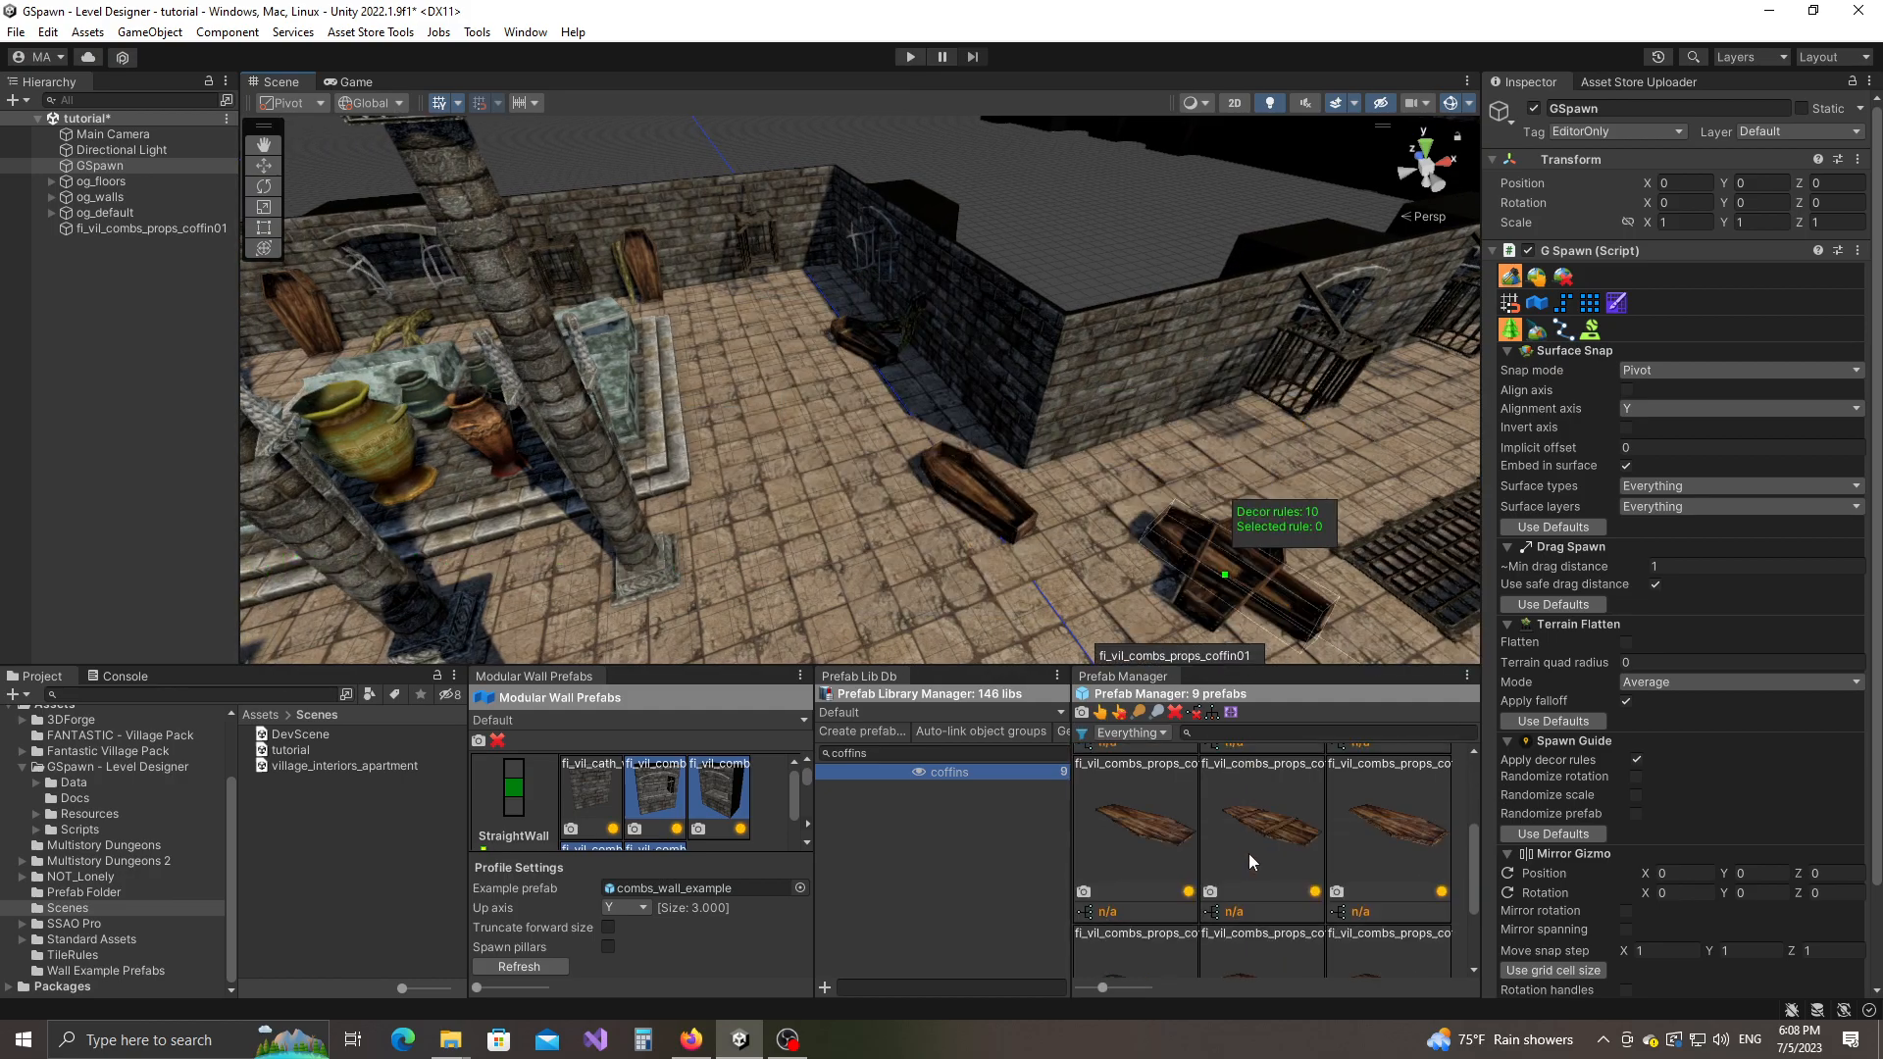
{"action": "scroll", "coordinate": [1258, 854], "scroll_direction": "up", "scroll_amount": 1}
{"action": "right_click_drag", "start_coordinate": [1063, 453], "coordinate": [969, 371]}
{"action": "key", "text": "d"}
{"action": "left_click", "coordinate": [1151, 385]}
{"action": "left_click", "coordinate": [1226, 390]}
Step: Stand coffins upright against the end wall and both side walls at the corridor's far end
{"action": "right_click_drag", "start_coordinate": [1226, 391], "coordinate": [945, 347]}
{"action": "key", "text": "w"}
{"action": "key", "text": "w"}
{"action": "left_click", "coordinate": [945, 347]}
{"action": "scroll", "coordinate": [825, 397], "scroll_direction": "down", "scroll_amount": 4}
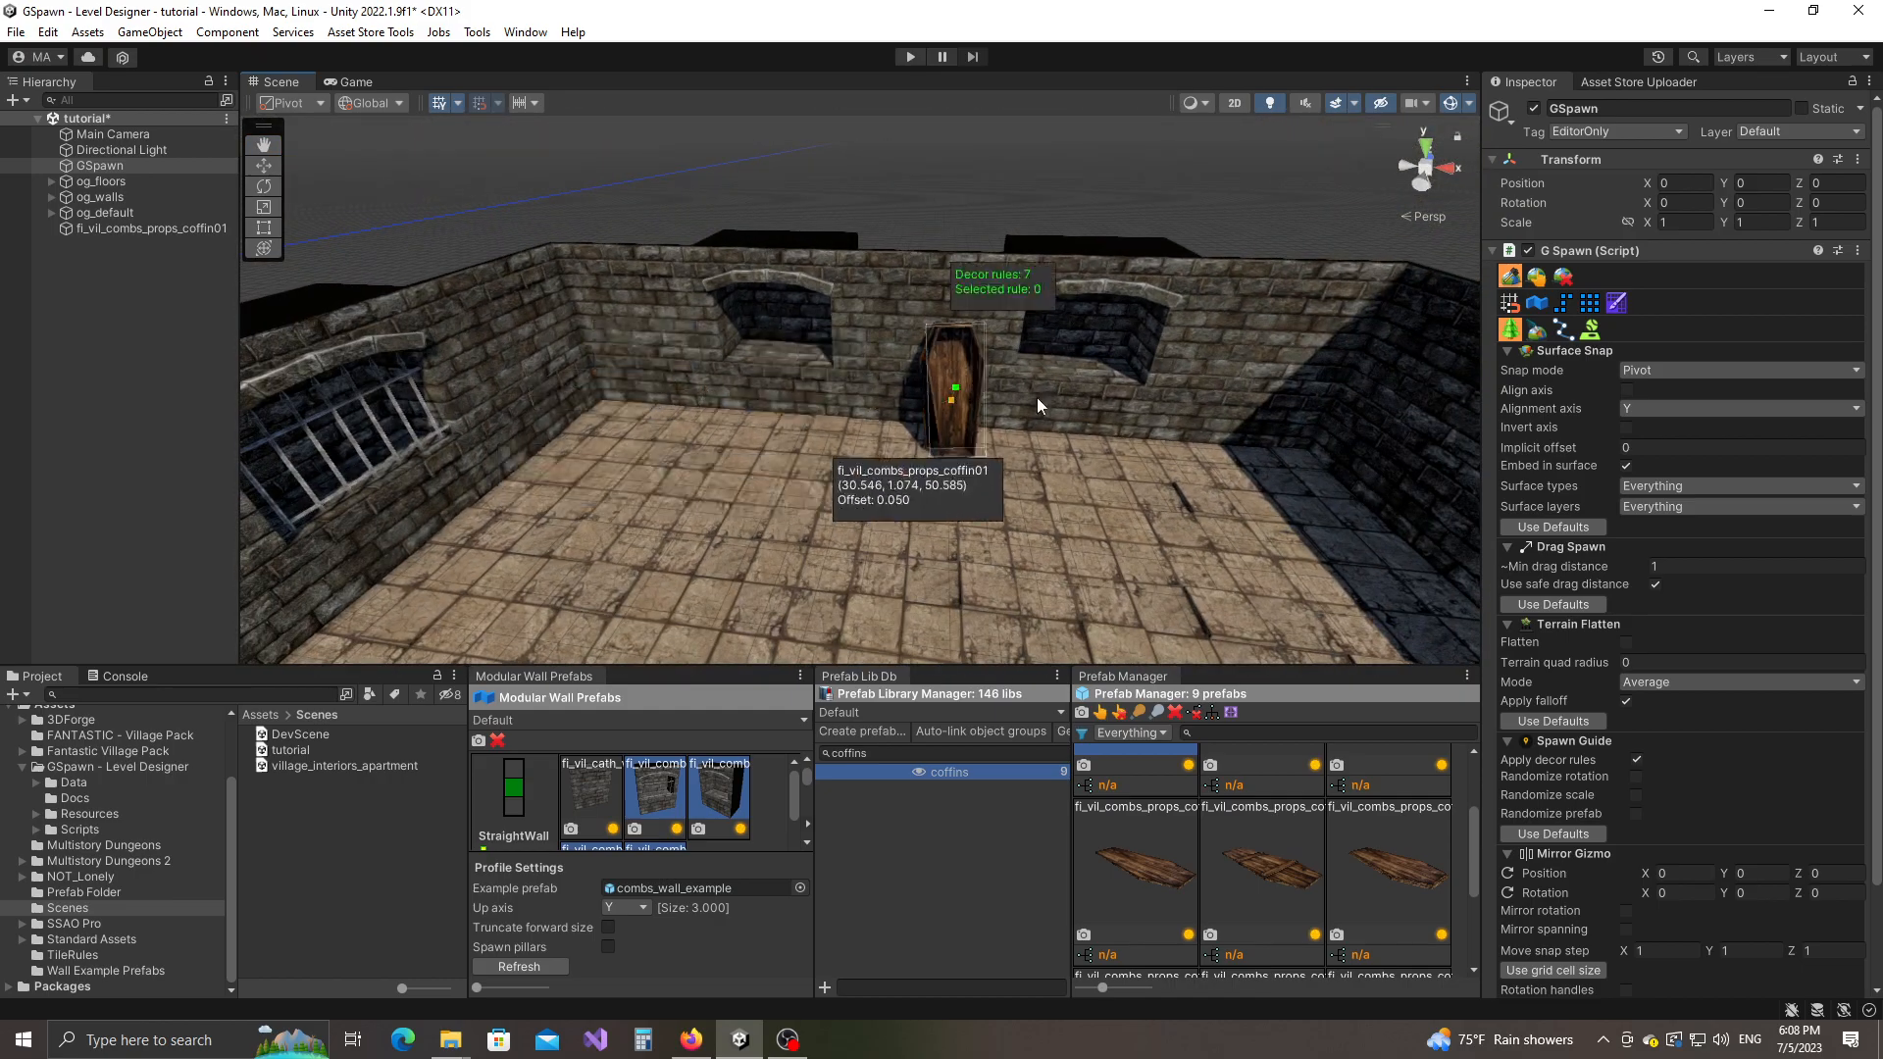
{"action": "right_click_drag", "start_coordinate": [1208, 403], "coordinate": [804, 461]}
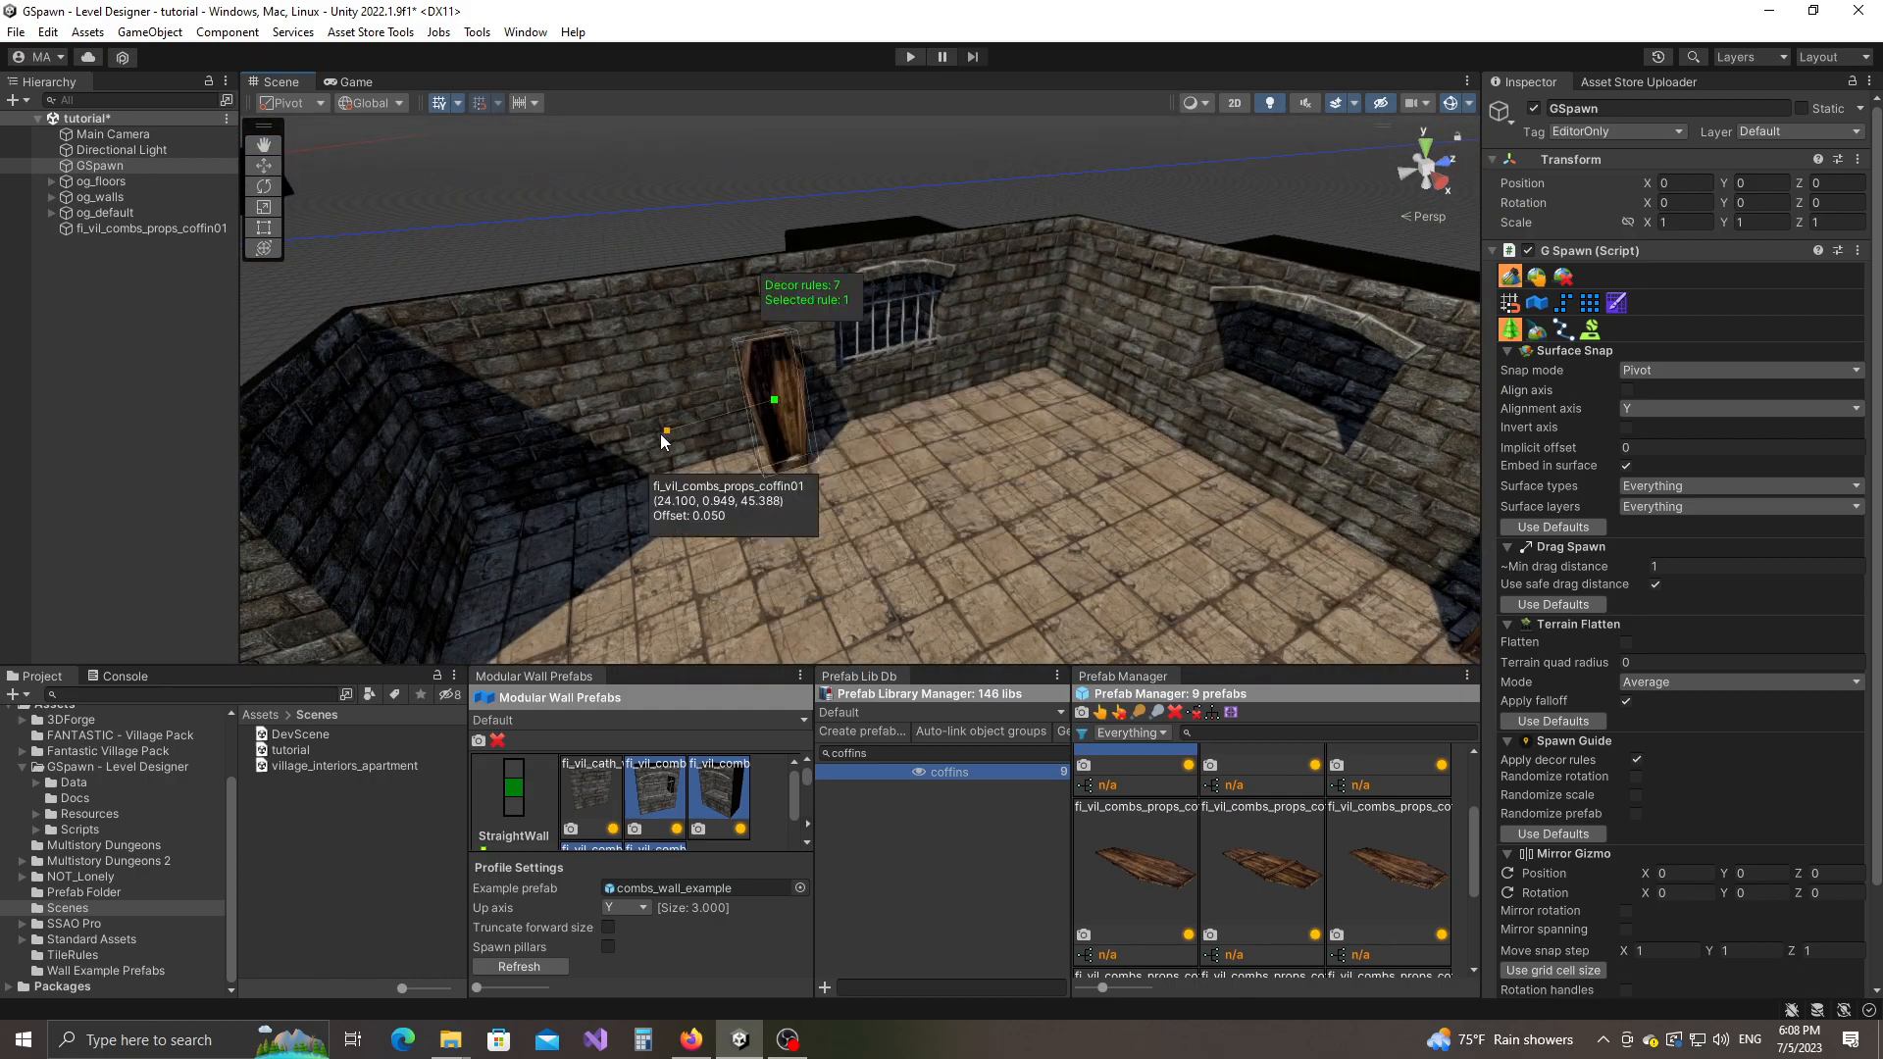
{"action": "left_click", "coordinate": [666, 440]}
{"action": "right_click_drag", "start_coordinate": [633, 449], "coordinate": [1211, 486]}
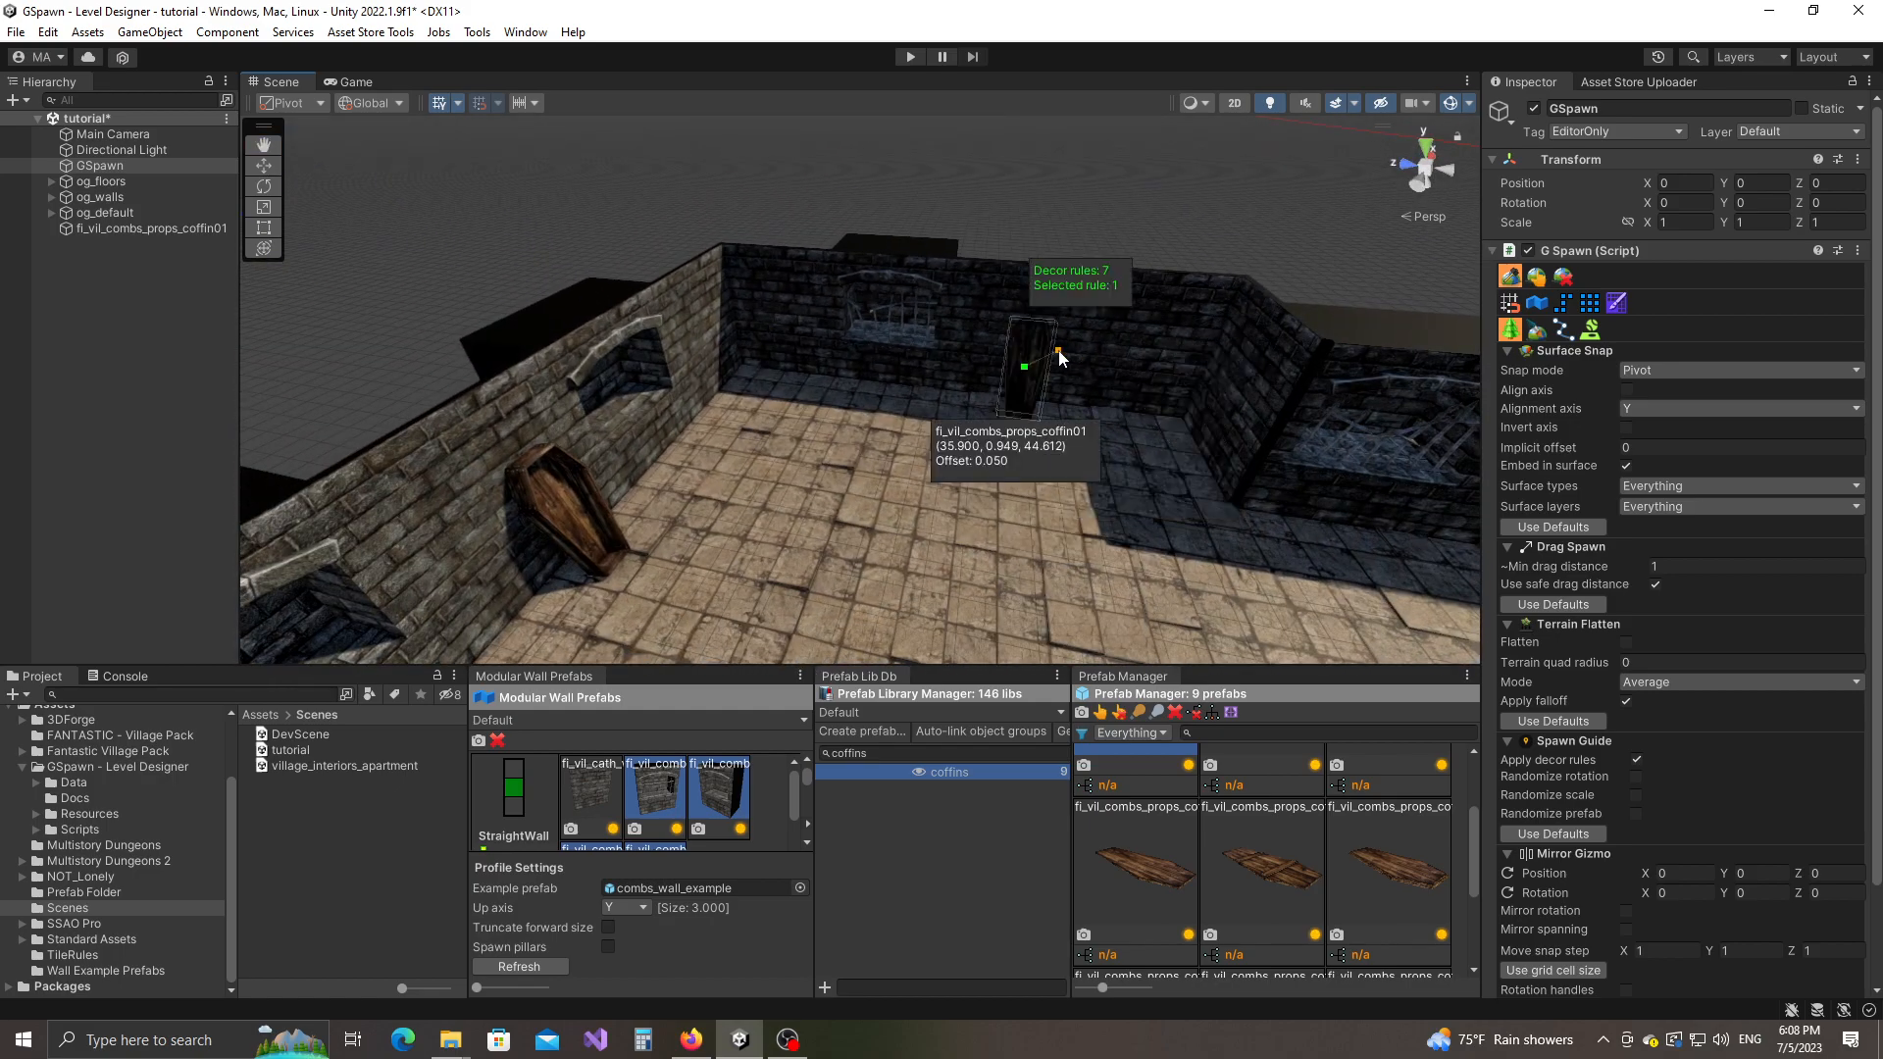
{"action": "left_click", "coordinate": [1065, 350]}
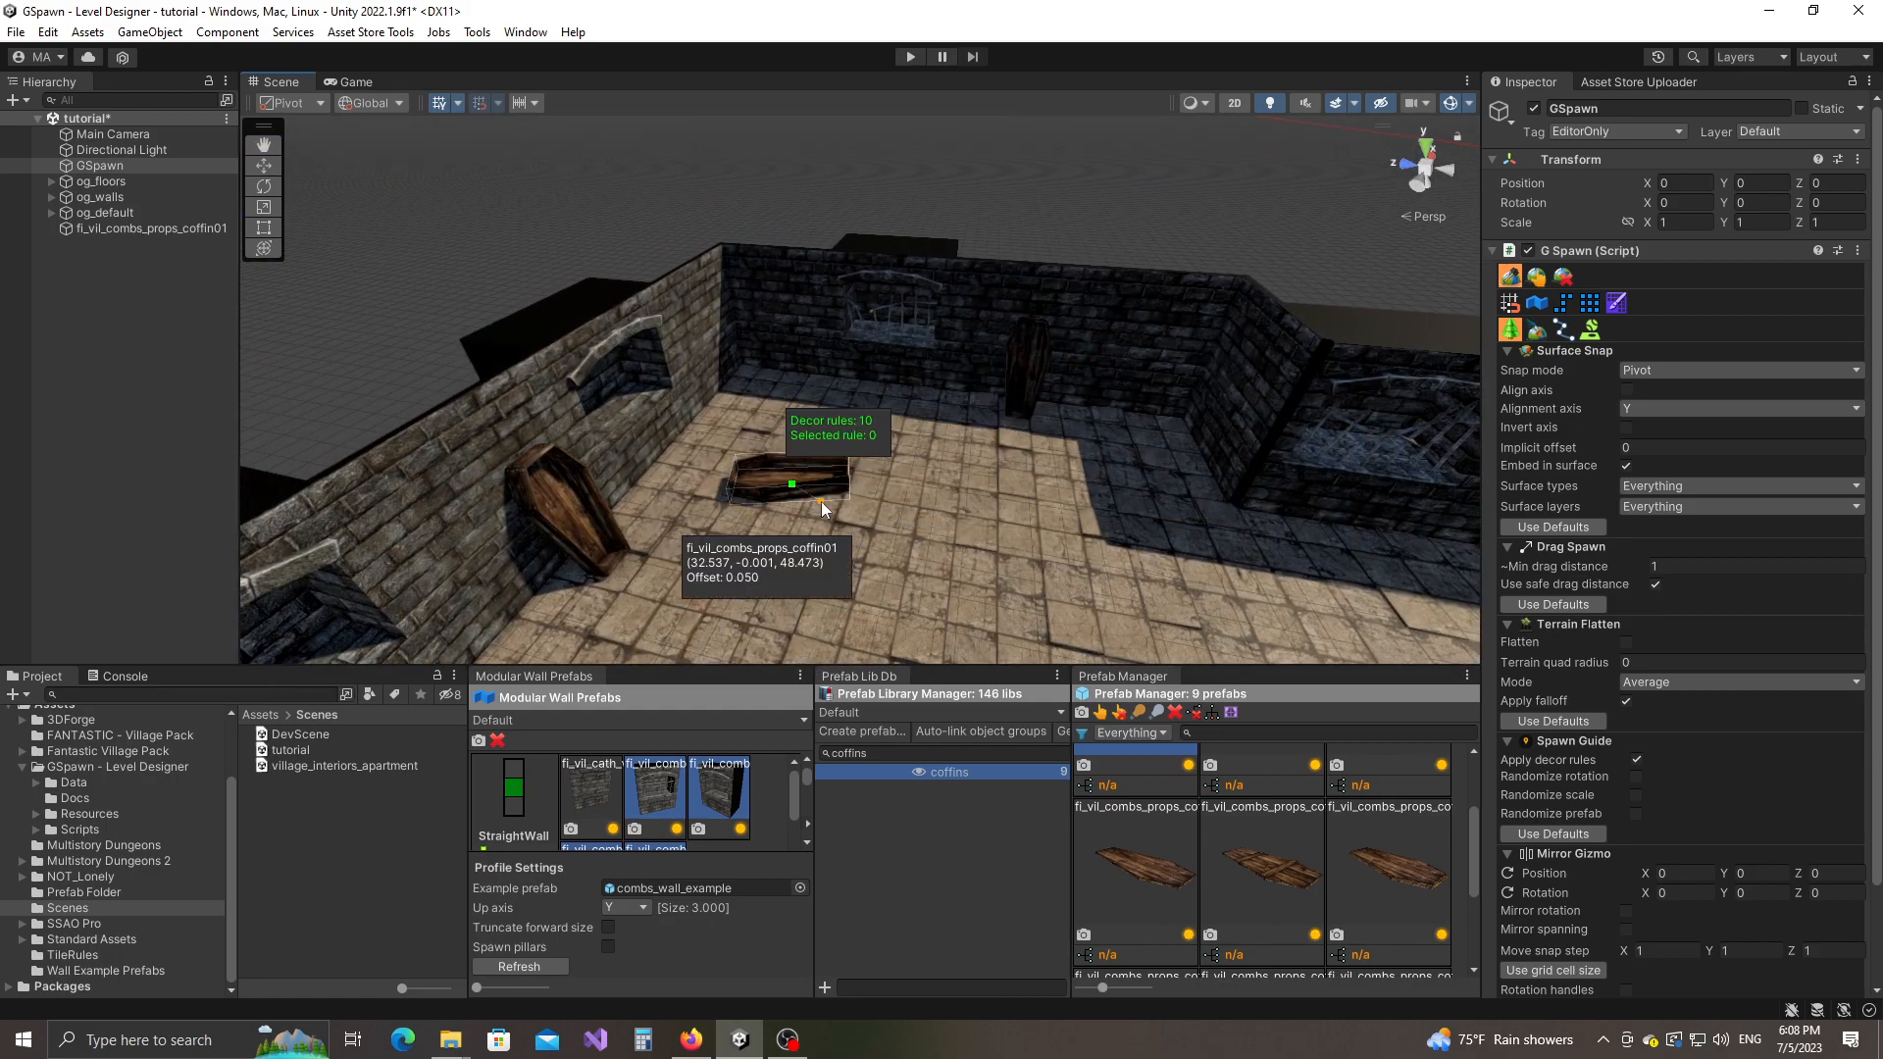
Step: Lay coffins on the floor at the corridor's far end, rotating one about Y
{"action": "left_click", "coordinate": [820, 502]}
{"action": "right_click_drag", "start_coordinate": [1123, 547], "coordinate": [716, 486]}
{"action": "key", "text": "y"}
{"action": "left_click", "coordinate": [739, 490]}
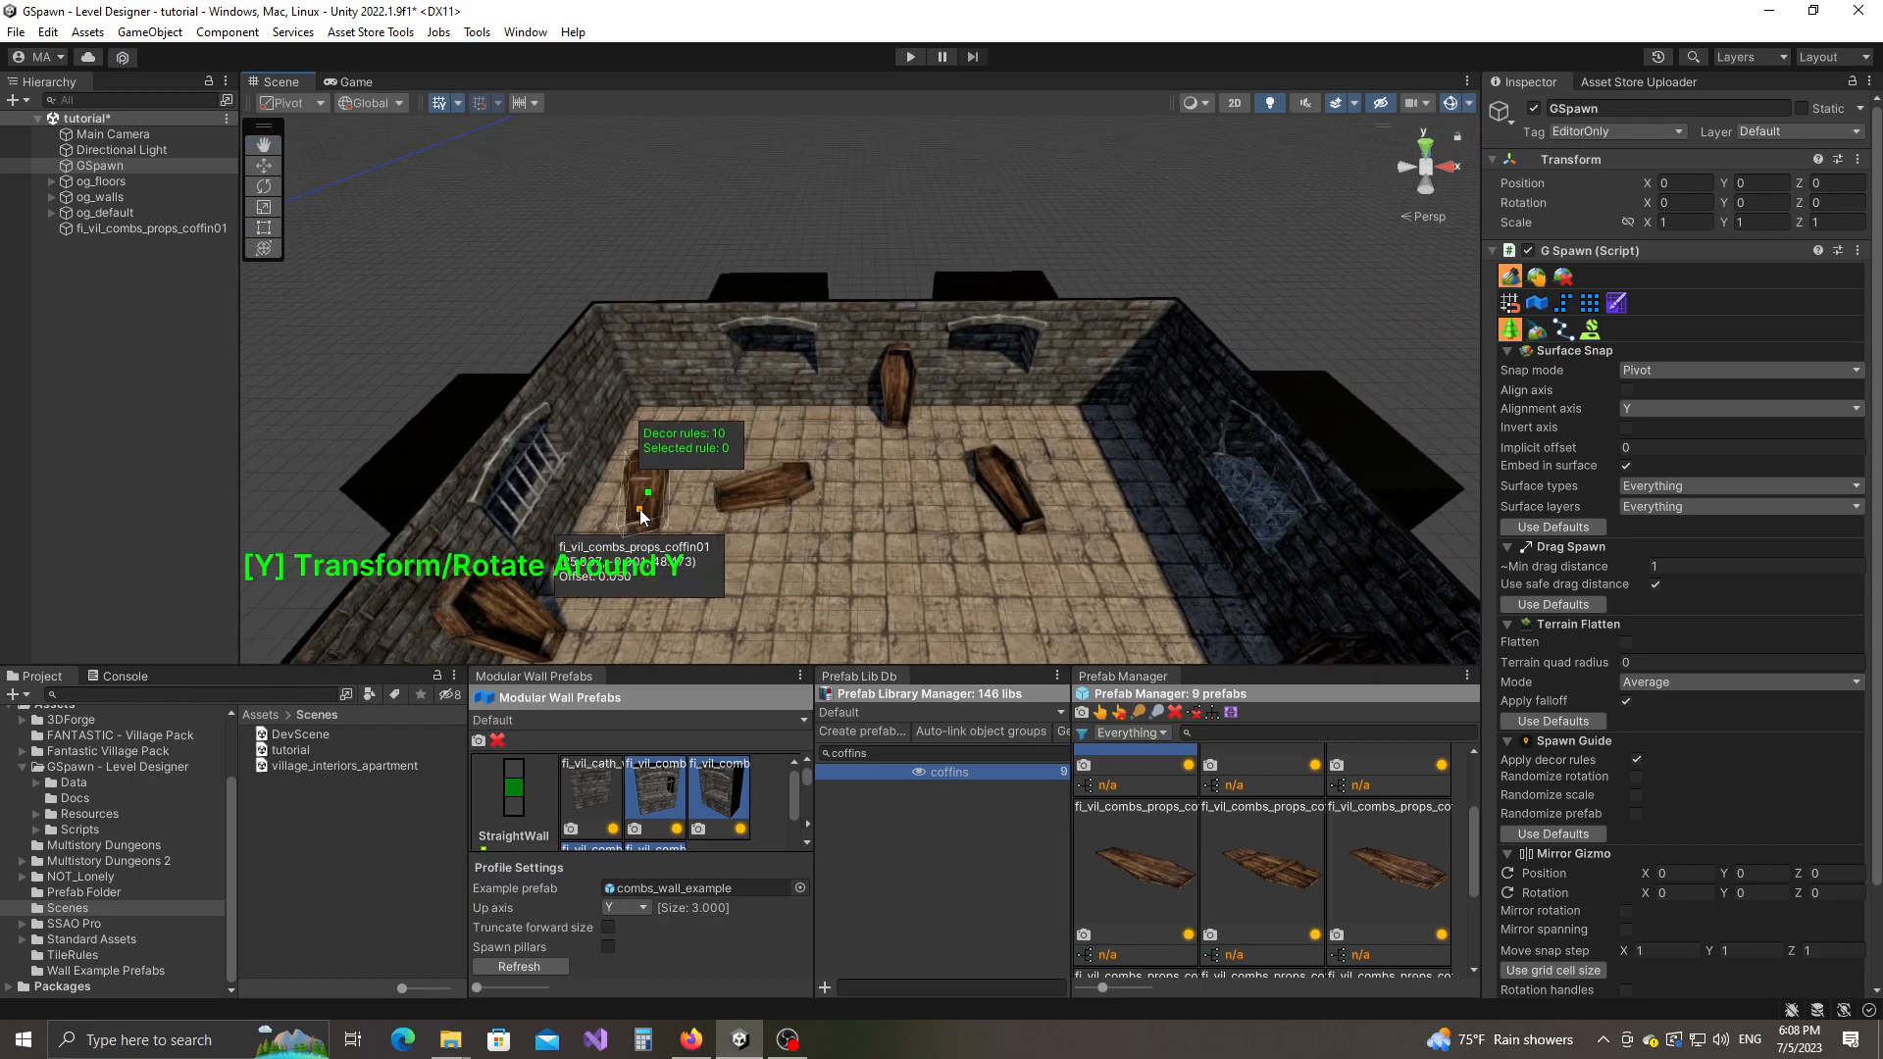
Step: Place coffins along the corridor floor beside the grate, rotating them about Y, and switch to object selection
{"action": "right_click_drag", "start_coordinate": [639, 509], "coordinate": [1290, 564]}
{"action": "middle_click_drag", "start_coordinate": [1291, 564], "coordinate": [922, 534]}
{"action": "left_click", "coordinate": [922, 537]}
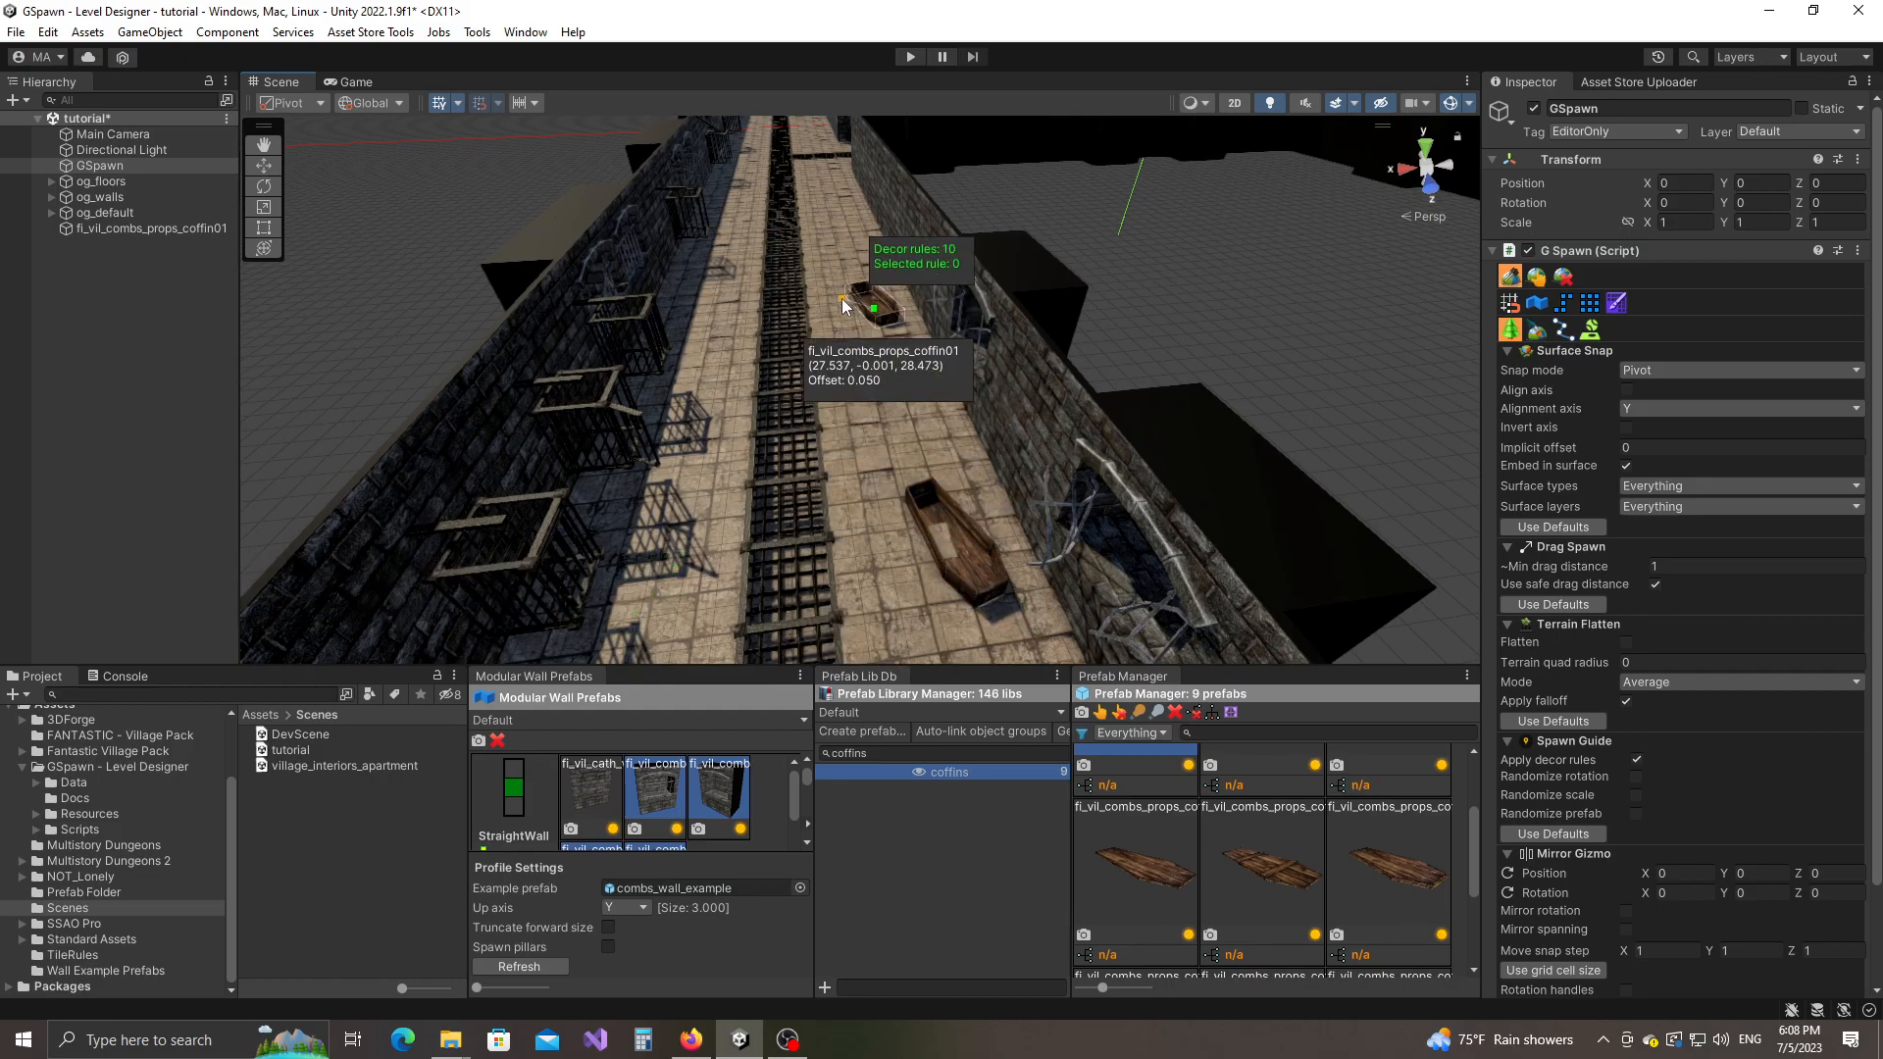
{"action": "right_click_drag", "start_coordinate": [841, 304], "coordinate": [995, 294]}
{"action": "key", "text": "y"}
{"action": "key", "text": "y"}
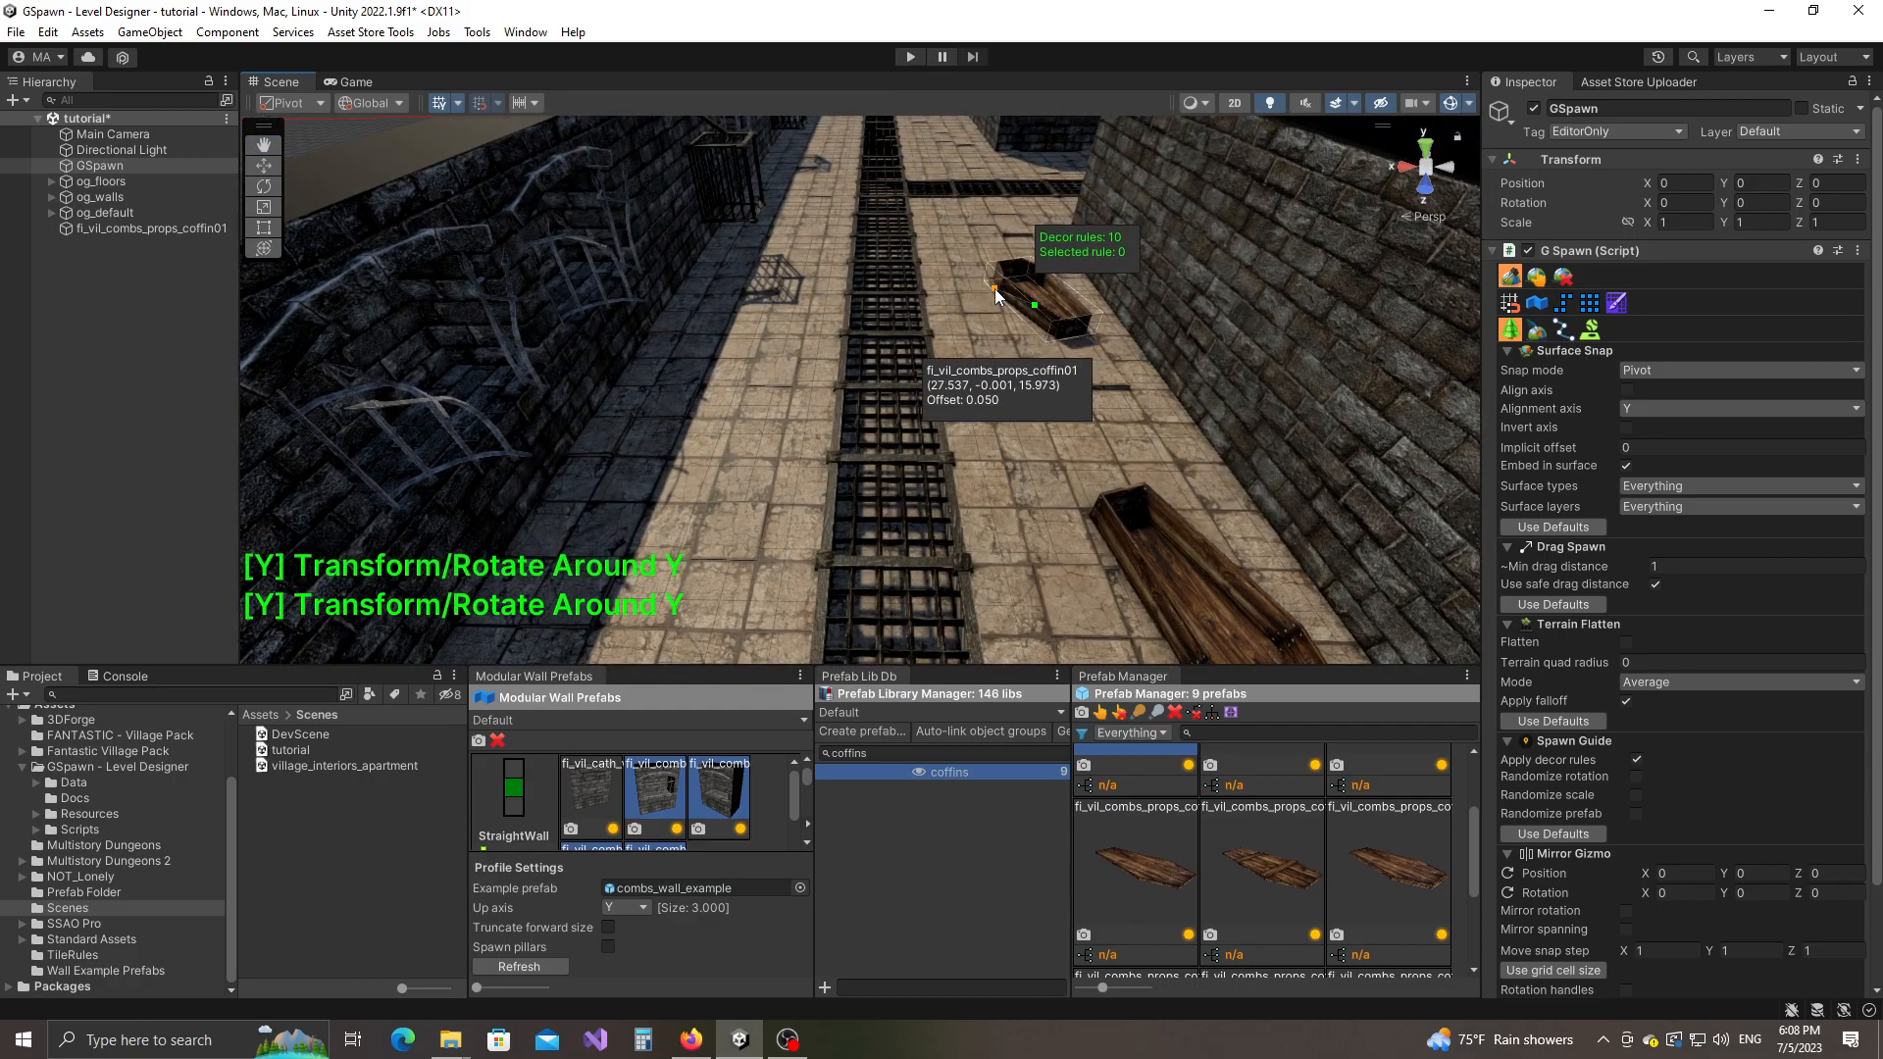
{"action": "right_click_drag", "start_coordinate": [687, 324], "coordinate": [1152, 422]}
{"action": "left_click", "coordinate": [1536, 278]}
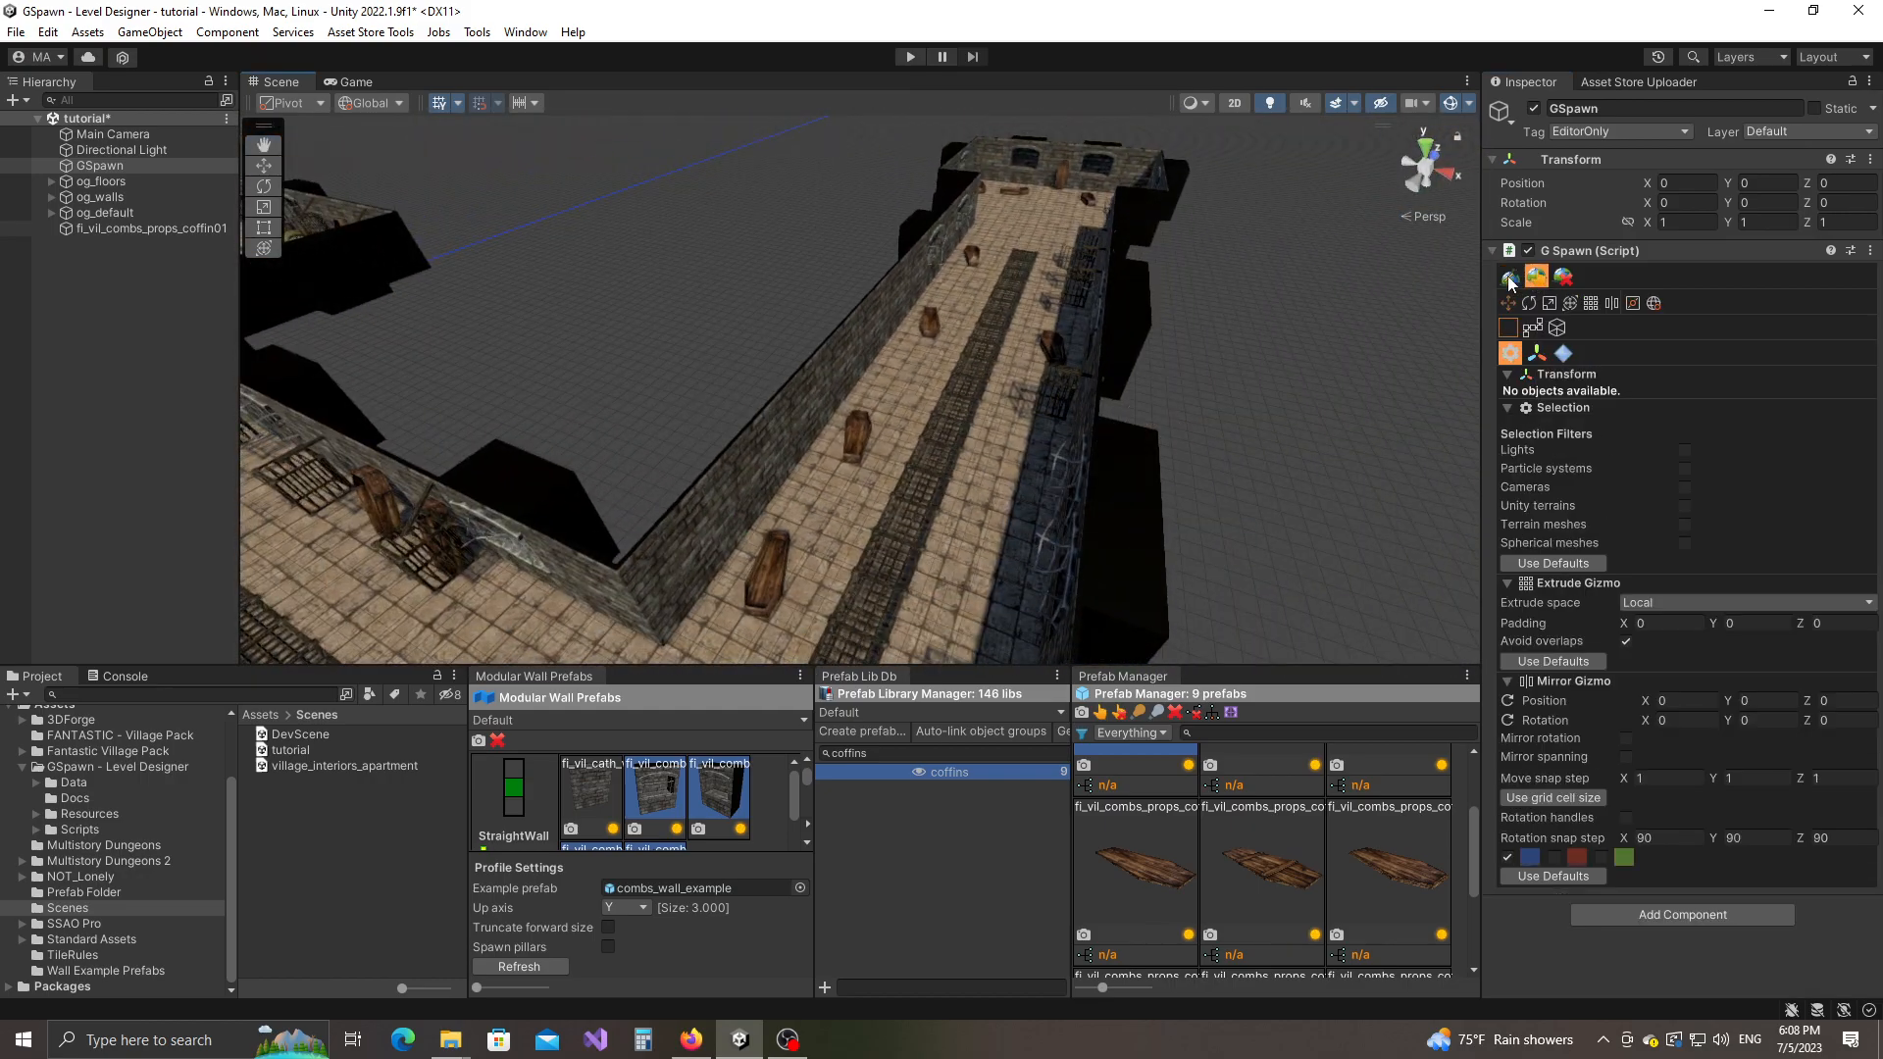
{"action": "left_click", "coordinate": [937, 328]}
{"action": "key", "text": "Delete"}
{"action": "left_click", "coordinate": [857, 446]}
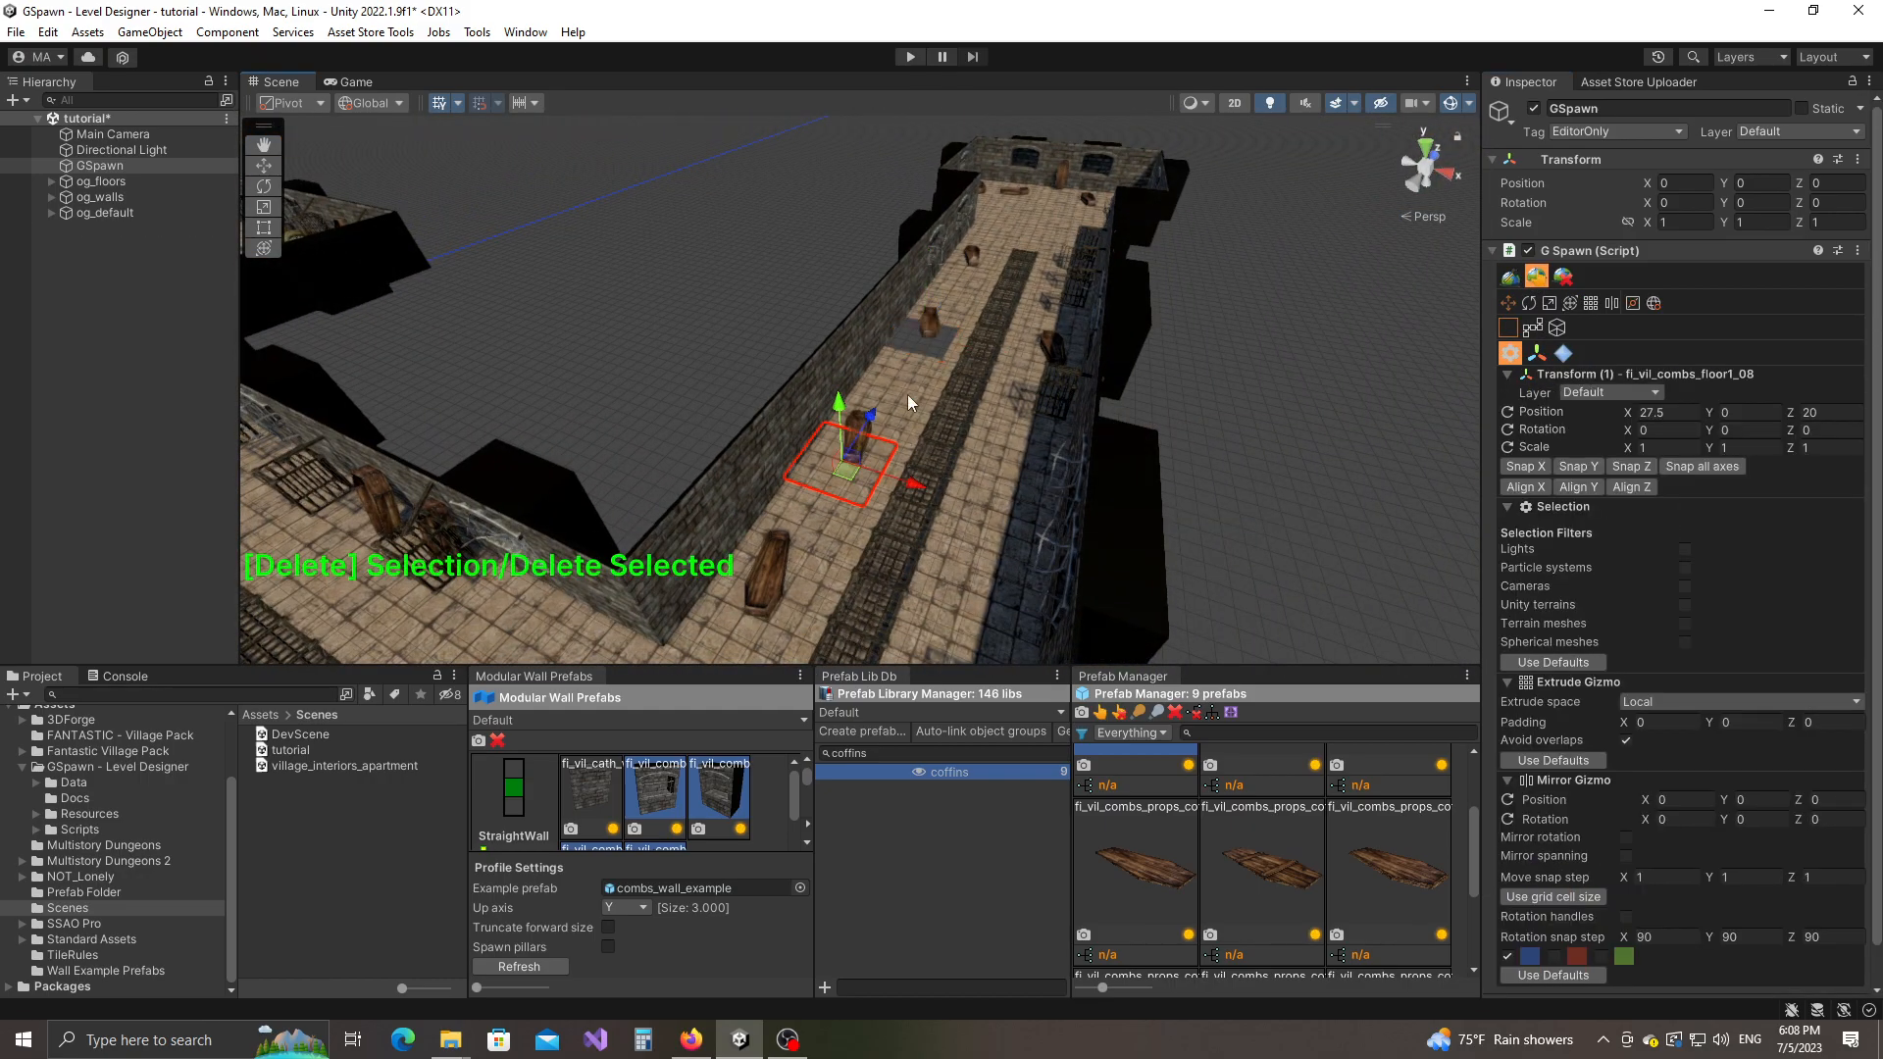
{"action": "key", "text": "ctrl+z"}
{"action": "key", "text": "ctrl+z"}
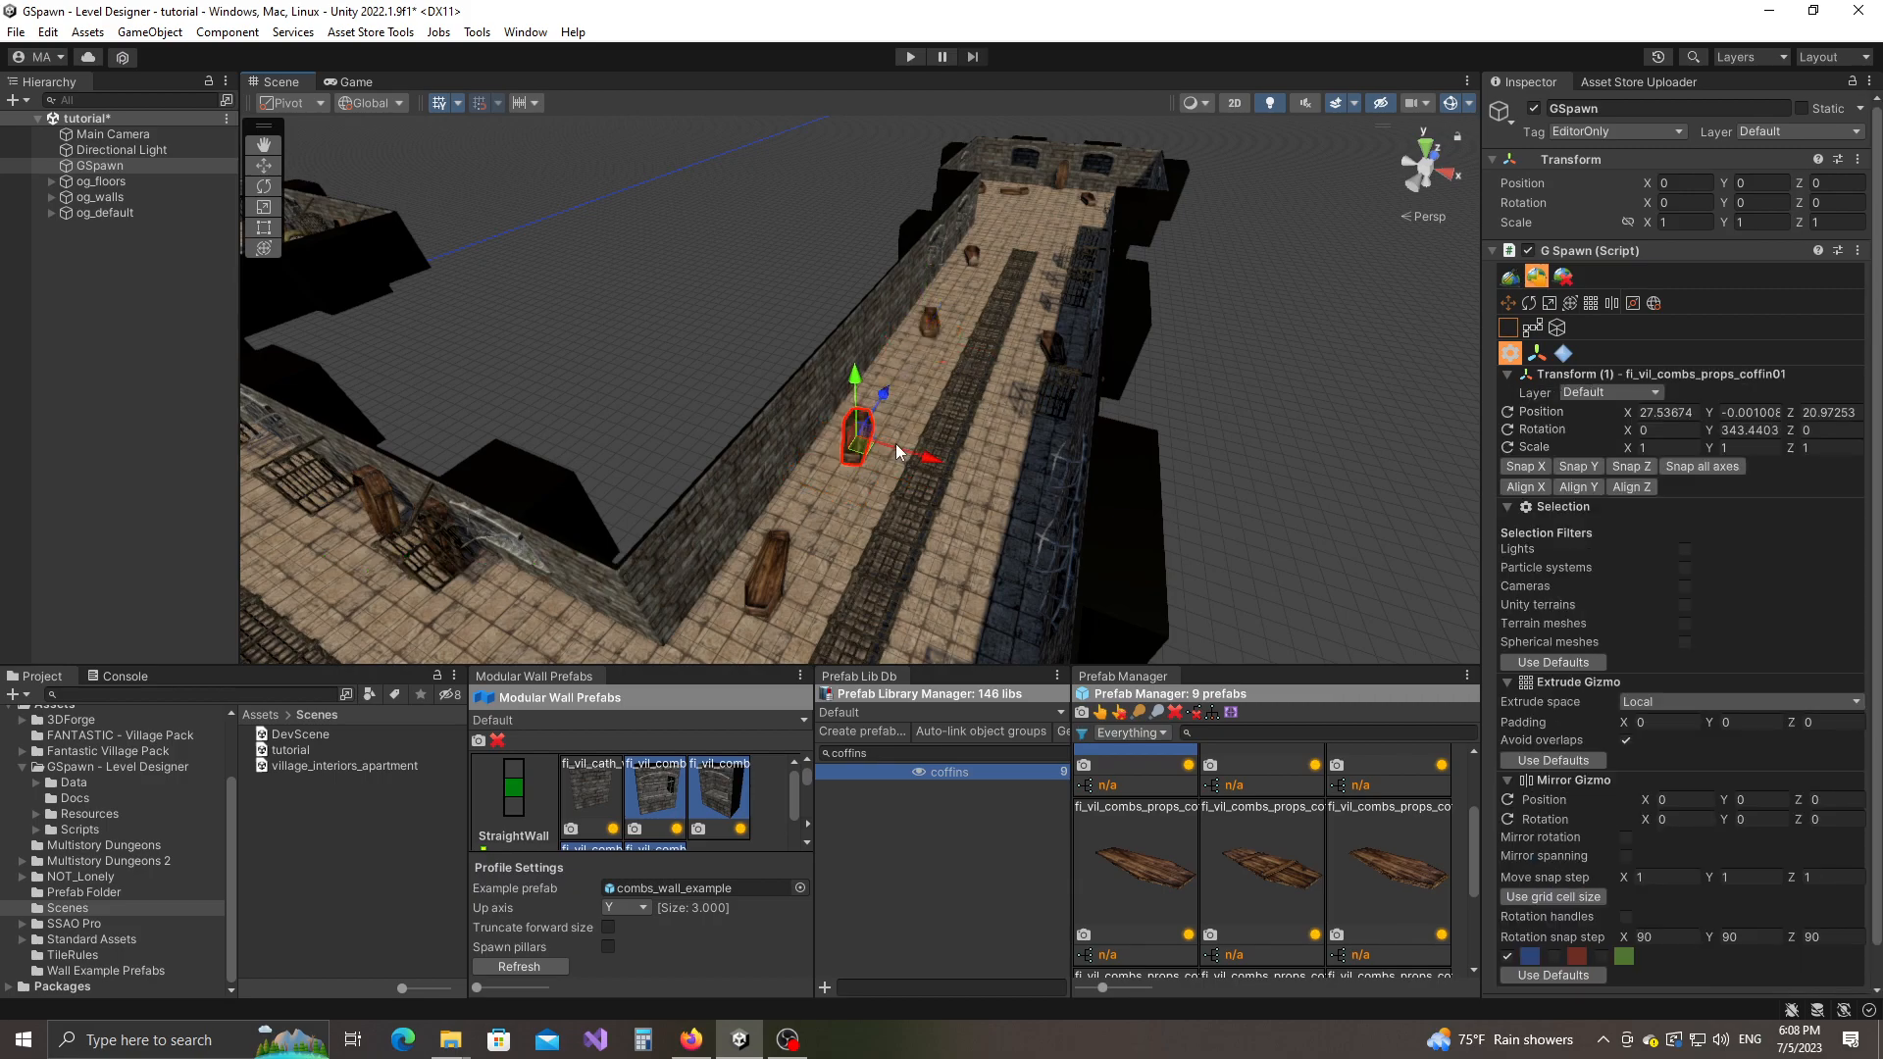
Step: Delete the surplus coffins from the corridor floor beside the grate
{"action": "key", "text": "Delete"}
{"action": "key", "text": "Delete"}
{"action": "left_click", "coordinate": [830, 557]}
{"action": "right_click_drag", "start_coordinate": [992, 590], "coordinate": [1275, 436]}
{"action": "left_click", "coordinate": [761, 502]}
{"action": "key", "text": "Delete"}
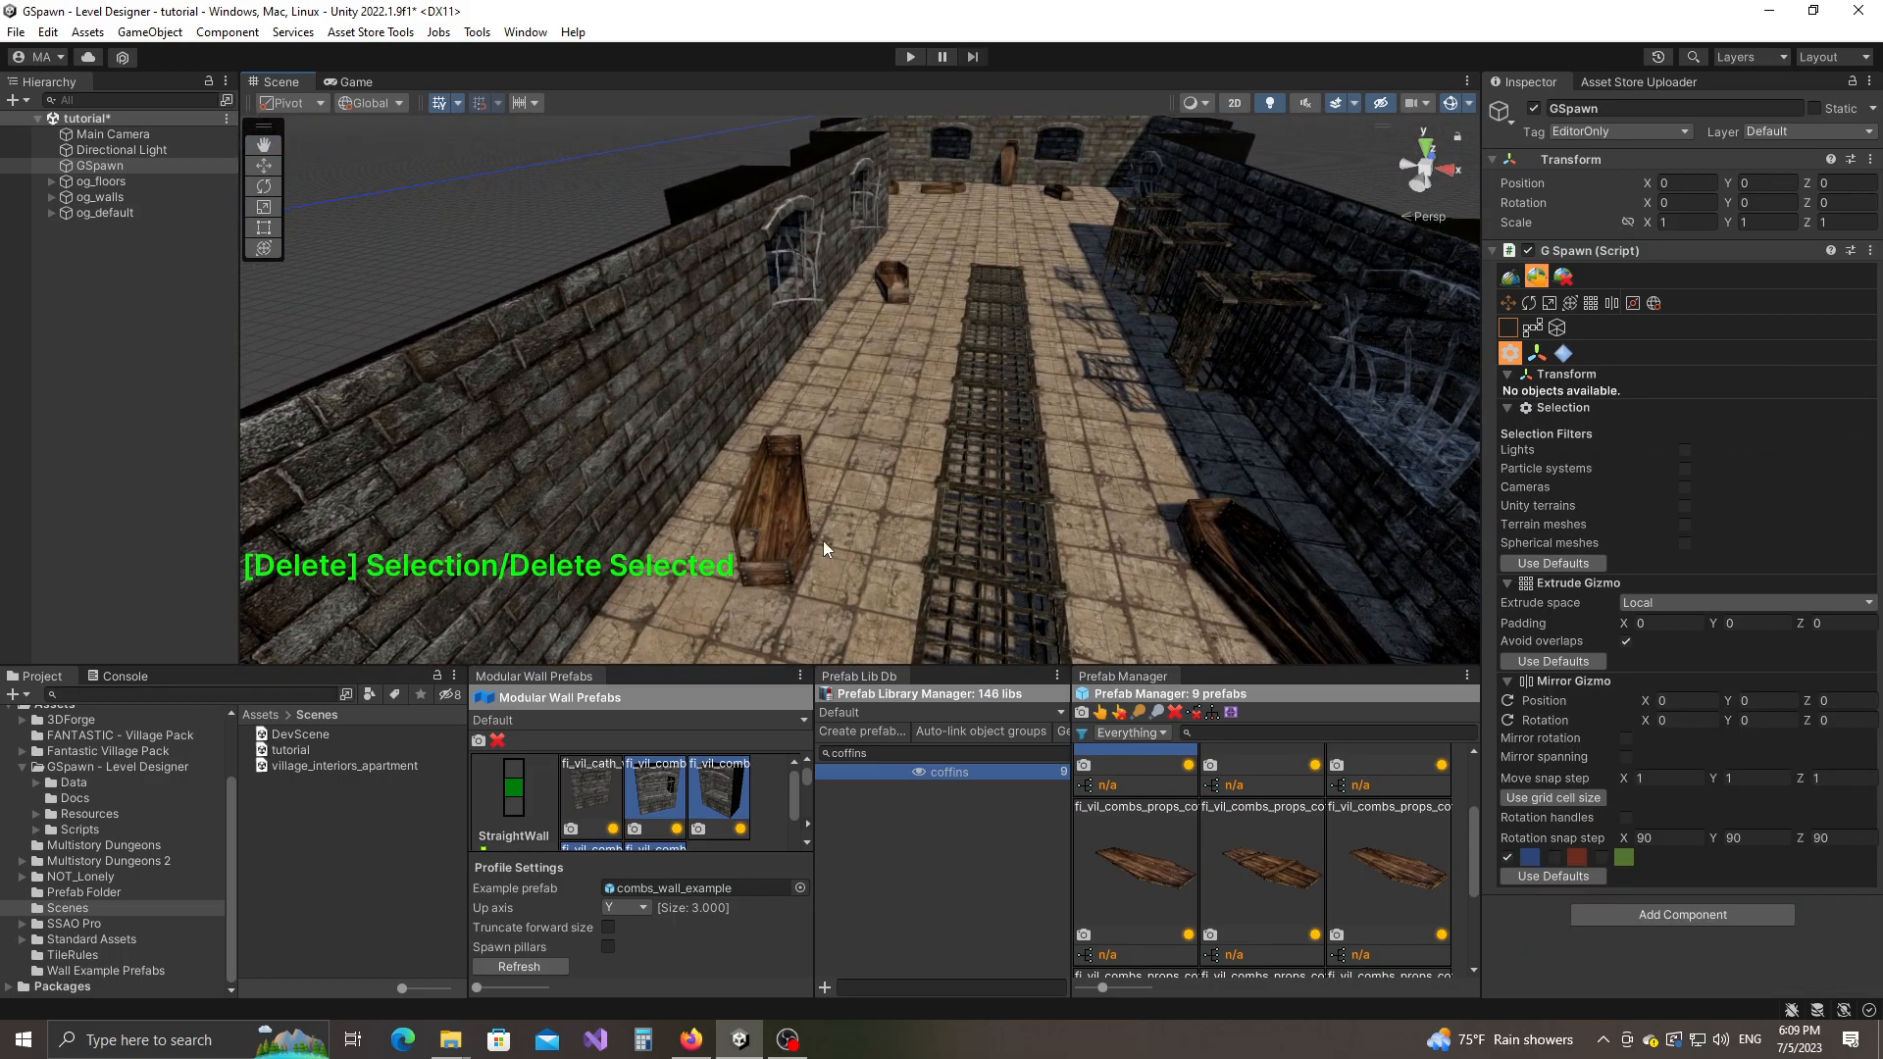
{"action": "left_click", "coordinate": [800, 511]}
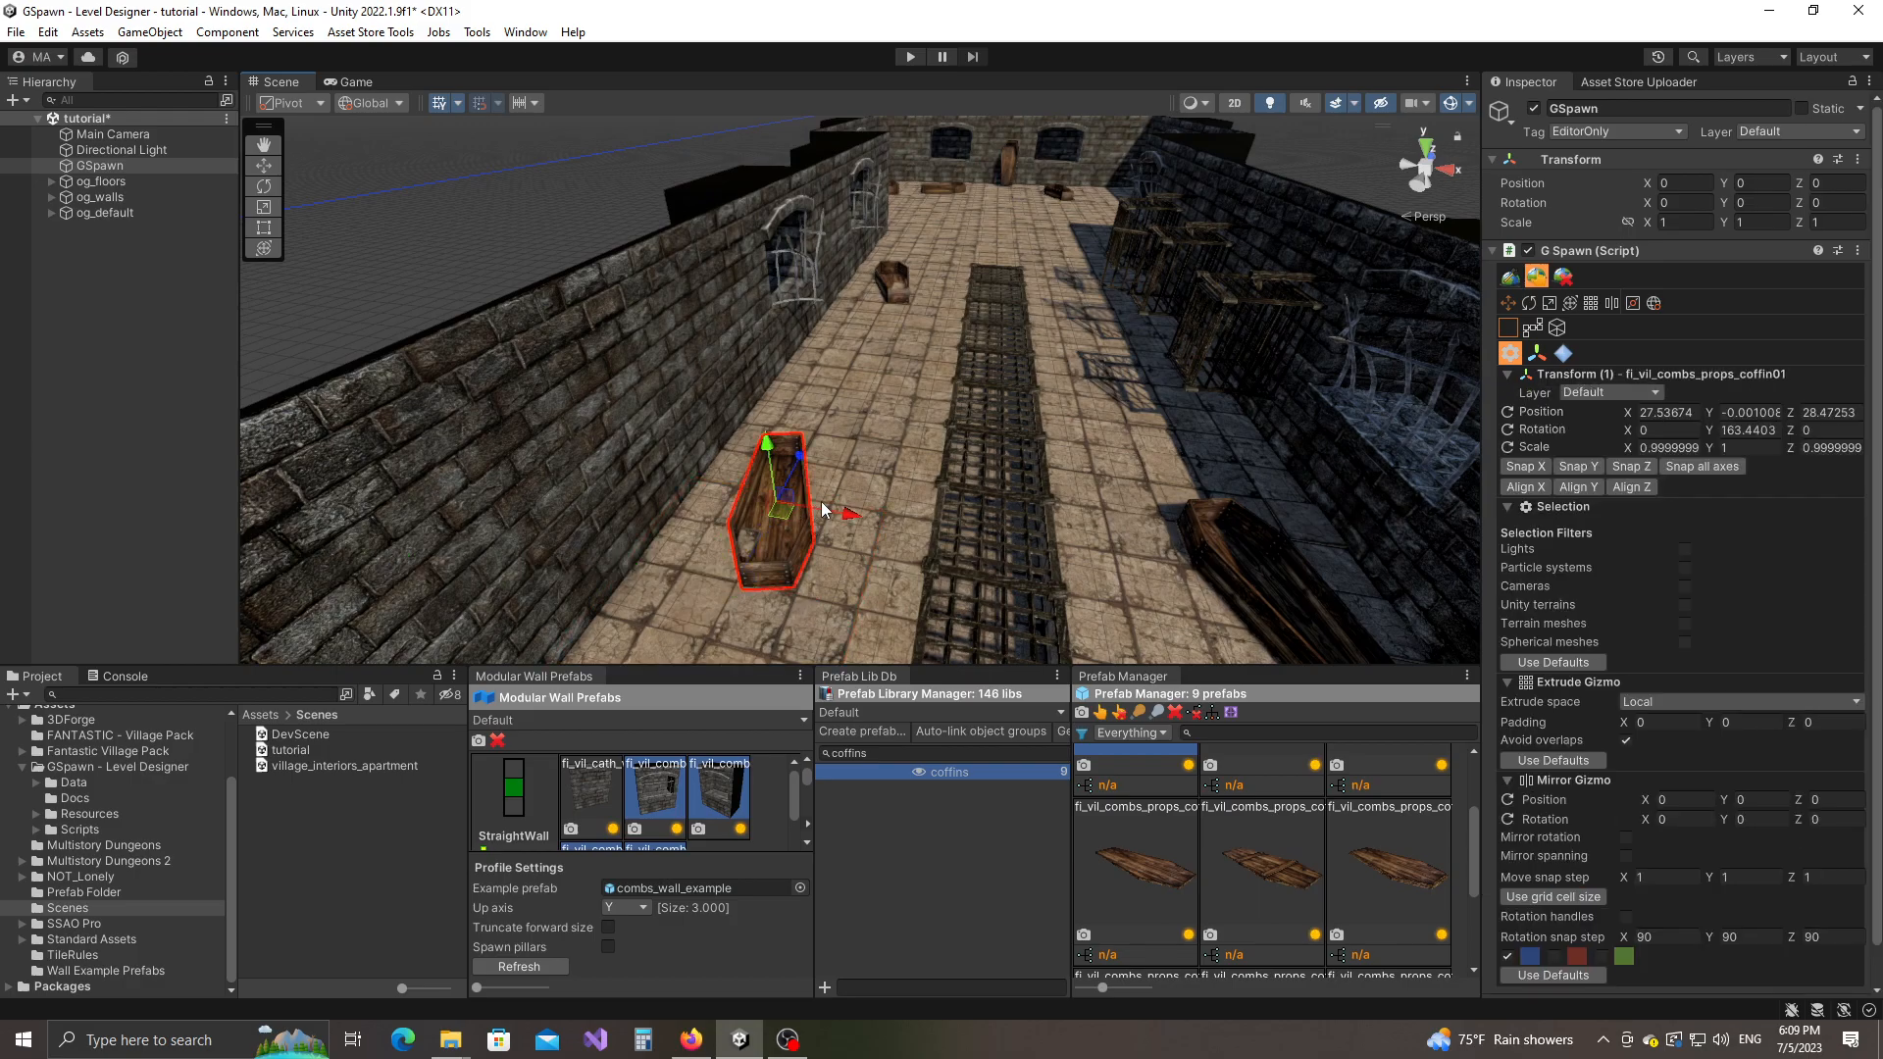
{"action": "key", "text": "Delete"}
{"action": "right_click_drag", "start_coordinate": [974, 467], "coordinate": [614, 504]}
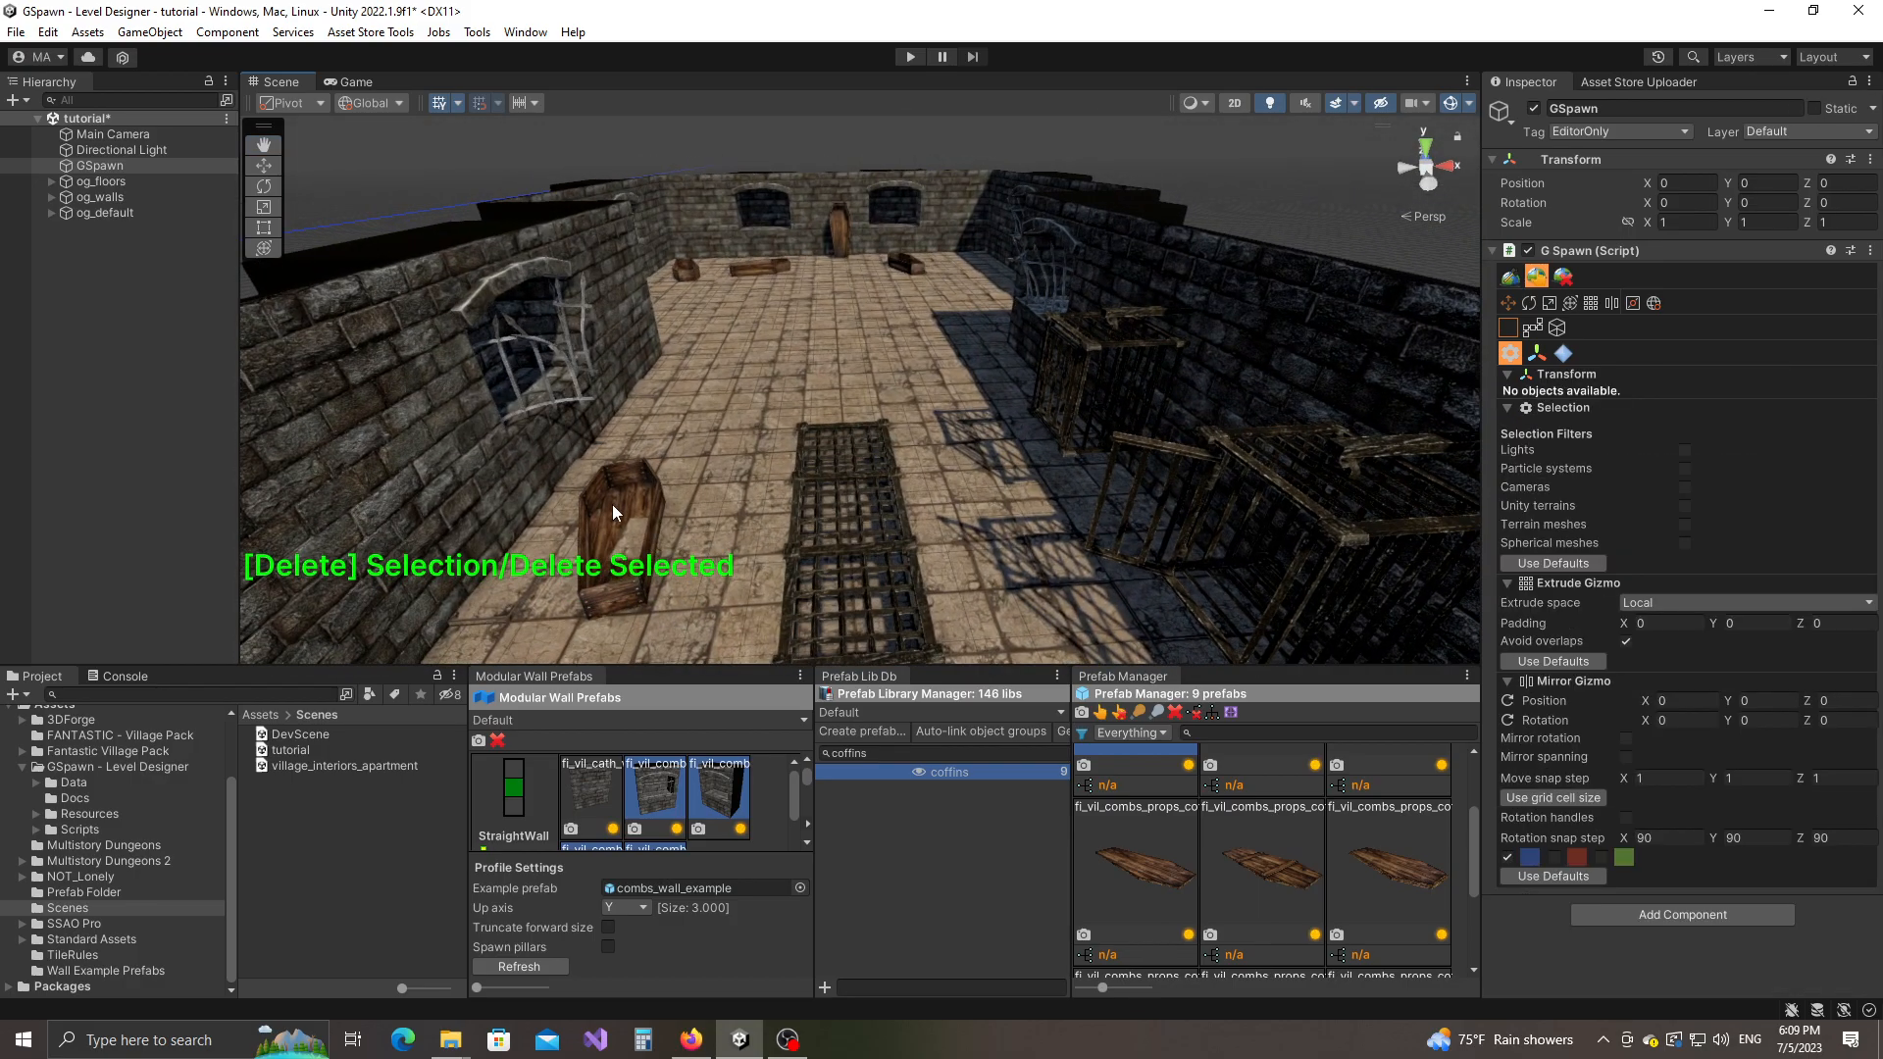
Step: Delete the open coffin lying between the barred wall window and the floor grate
{"action": "left_click", "coordinate": [614, 508]}
{"action": "key", "text": "Delete"}
{"action": "right_click_drag", "start_coordinate": [873, 504], "coordinate": [922, 410]}
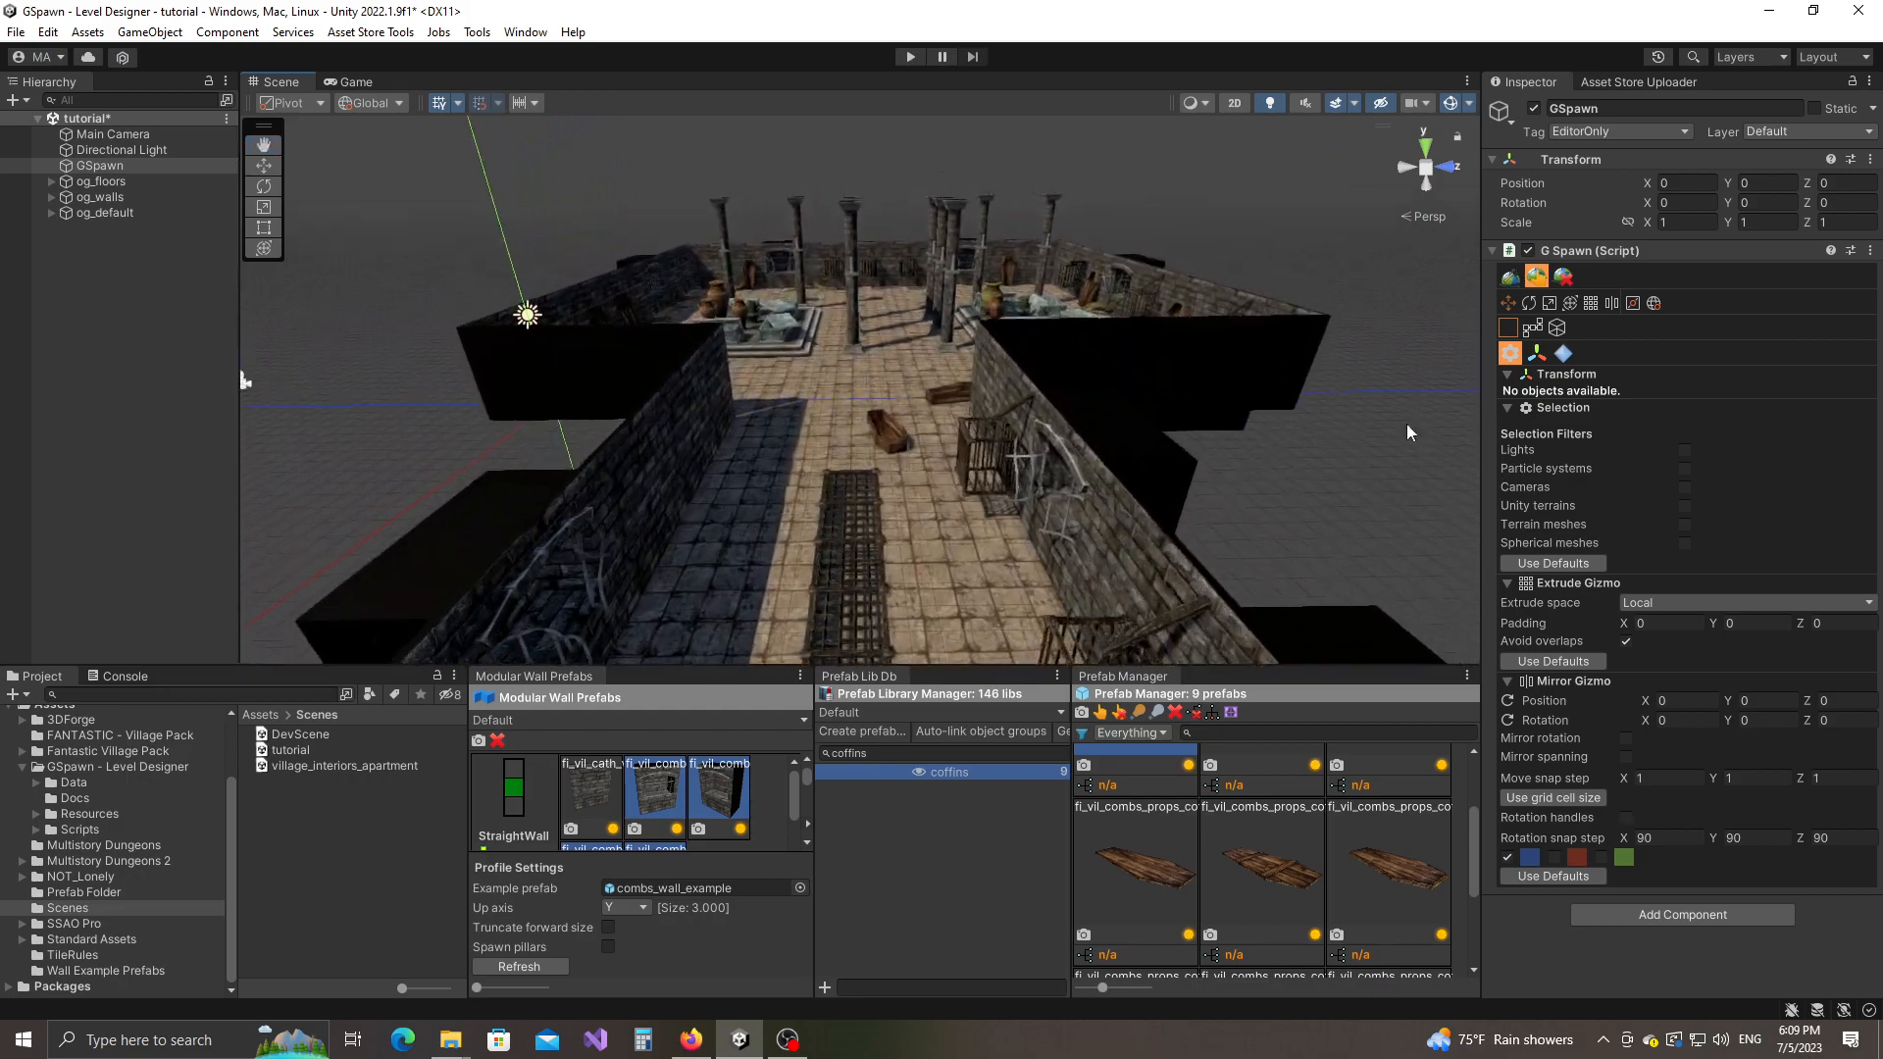
Step: Return to object spawning and choose the fi_vil_combs_props_bone_coffin skeleton prefab from the bones library
{"action": "left_click", "coordinate": [1511, 277]}
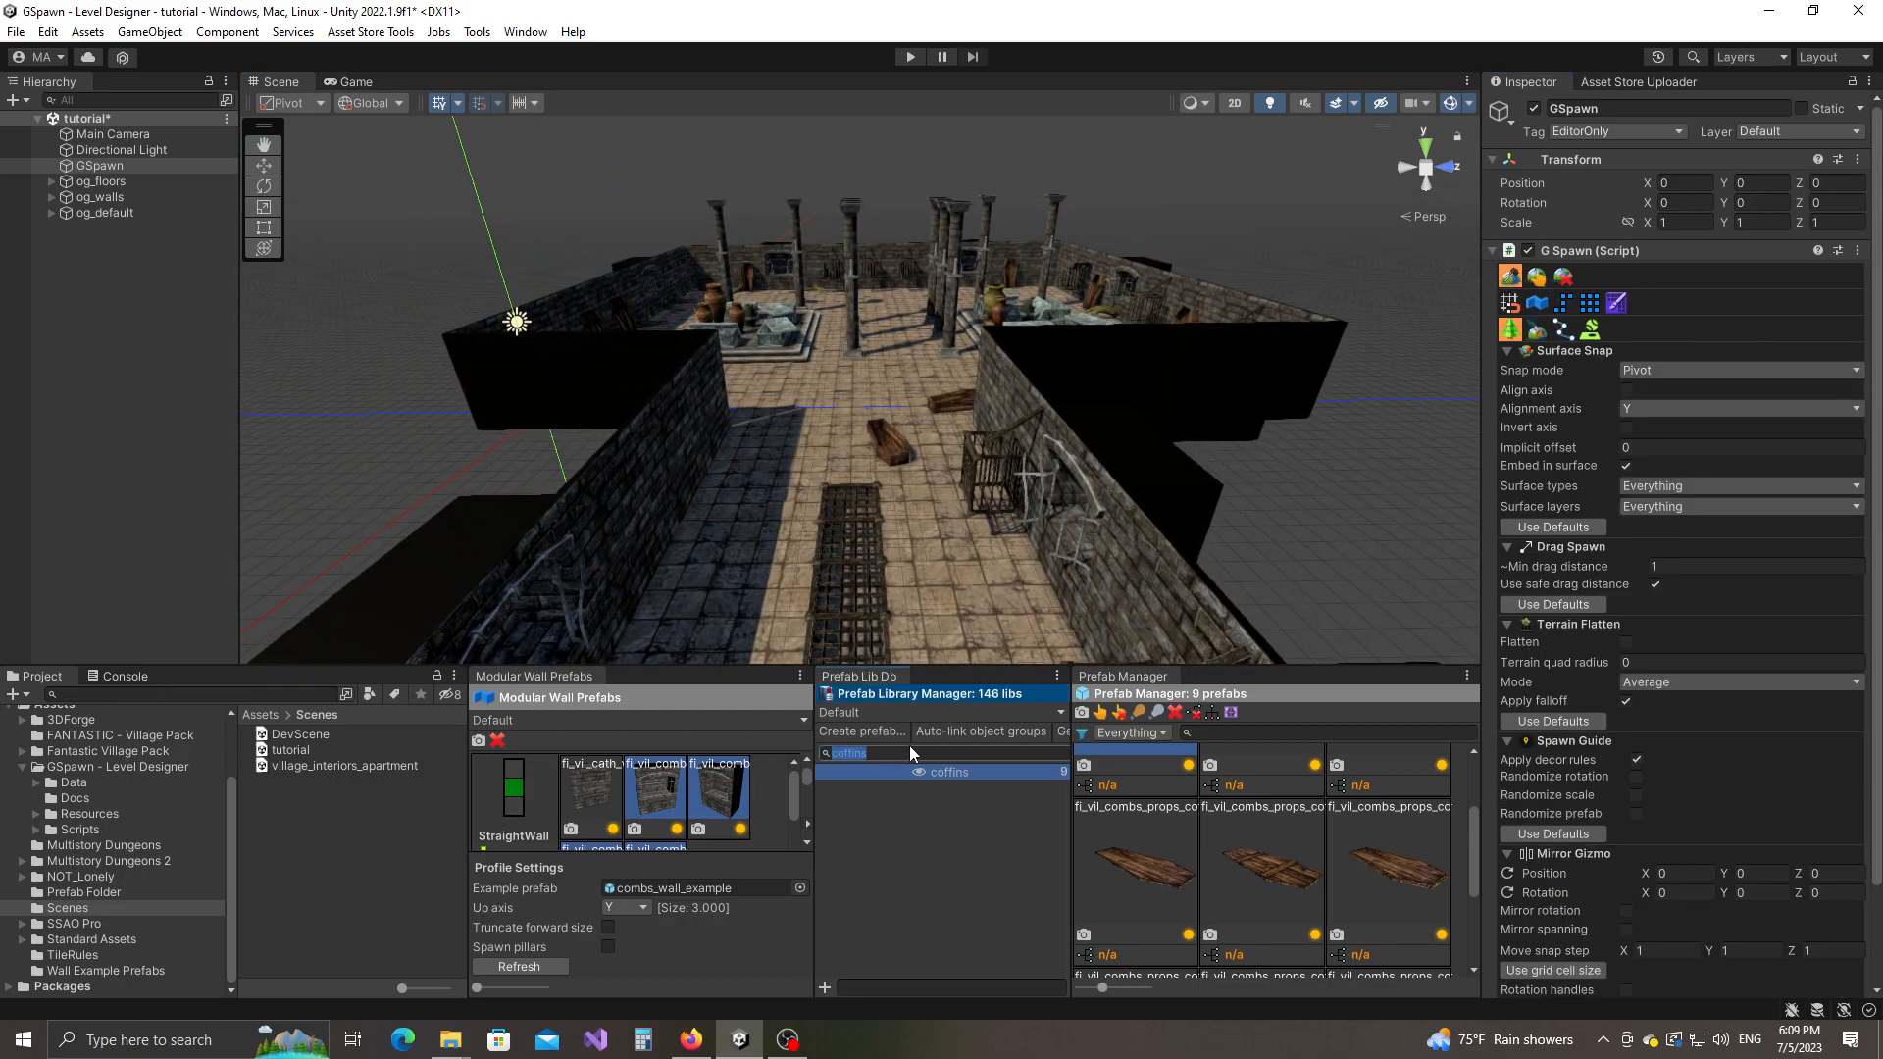
{"action": "type", "text": "bones"}
{"action": "left_click", "coordinate": [940, 775]}
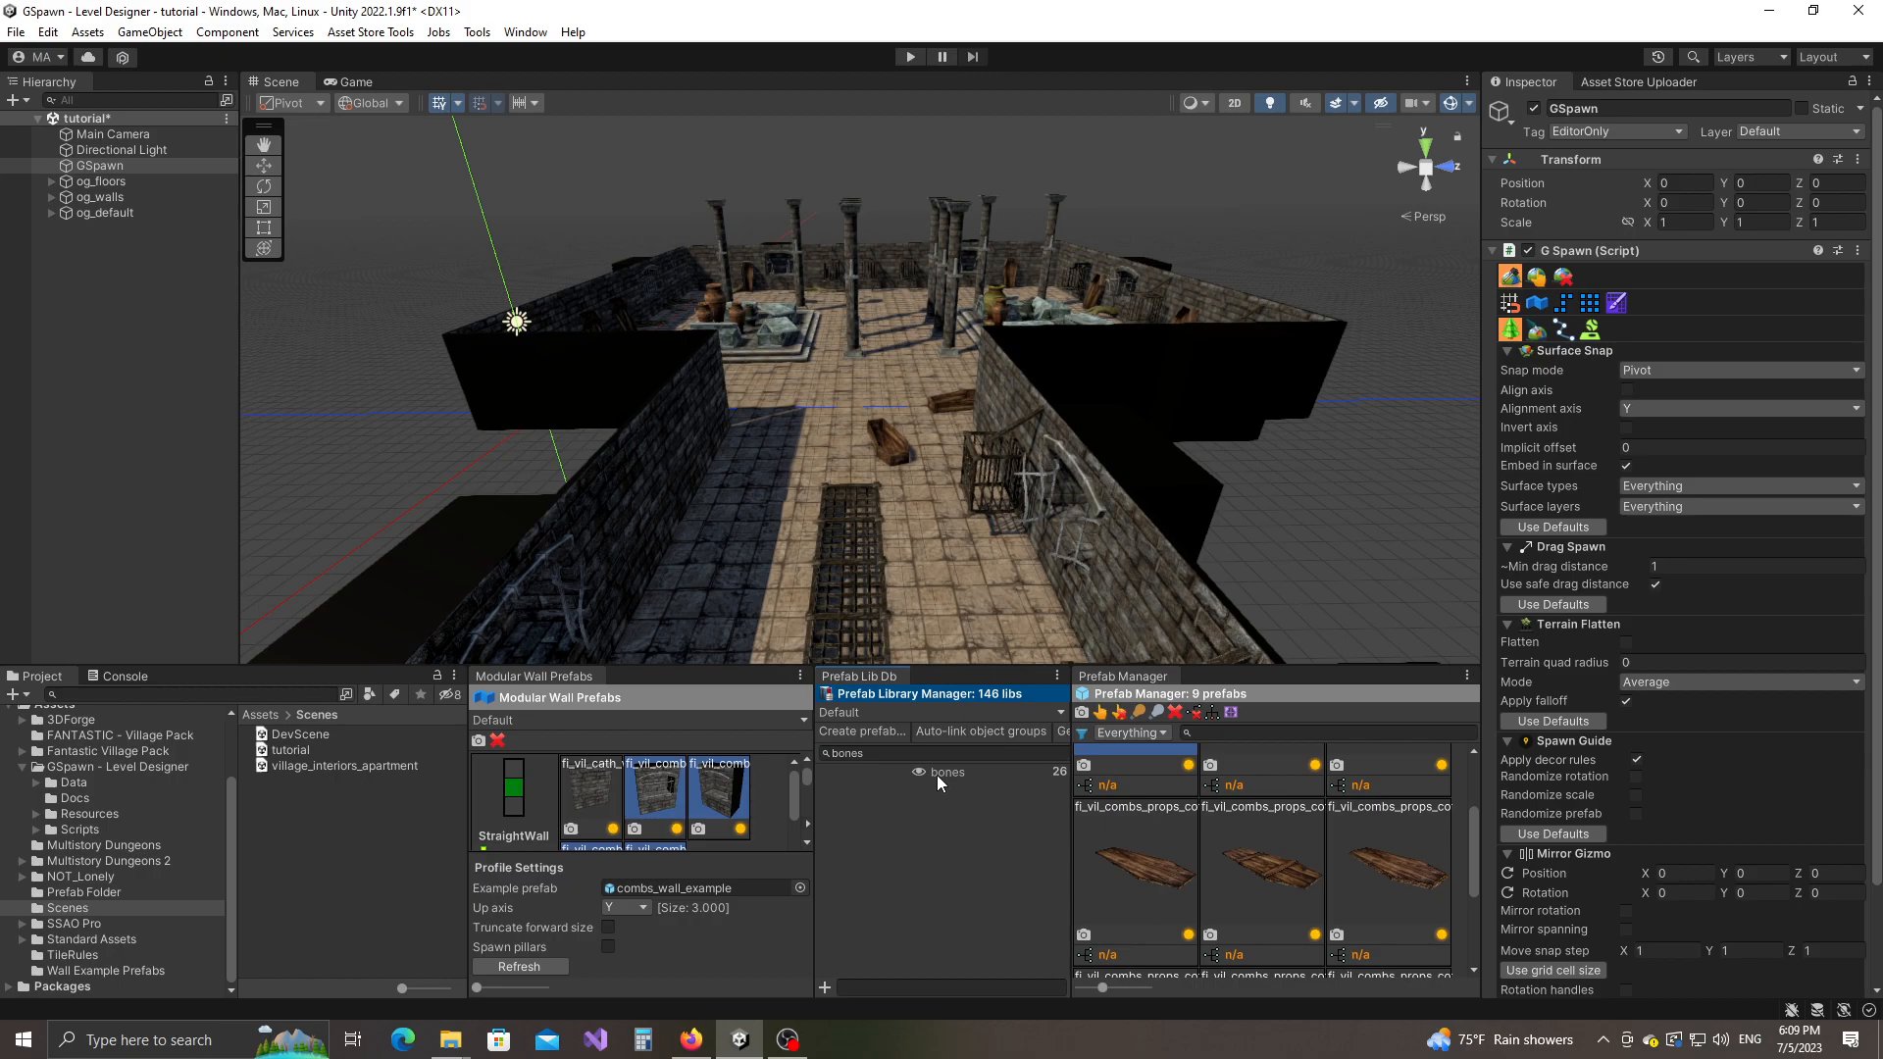
{"action": "scroll", "coordinate": [1304, 877], "scroll_direction": "down", "scroll_amount": 3}
{"action": "scroll", "coordinate": [1304, 880], "scroll_direction": "down", "scroll_amount": 2}
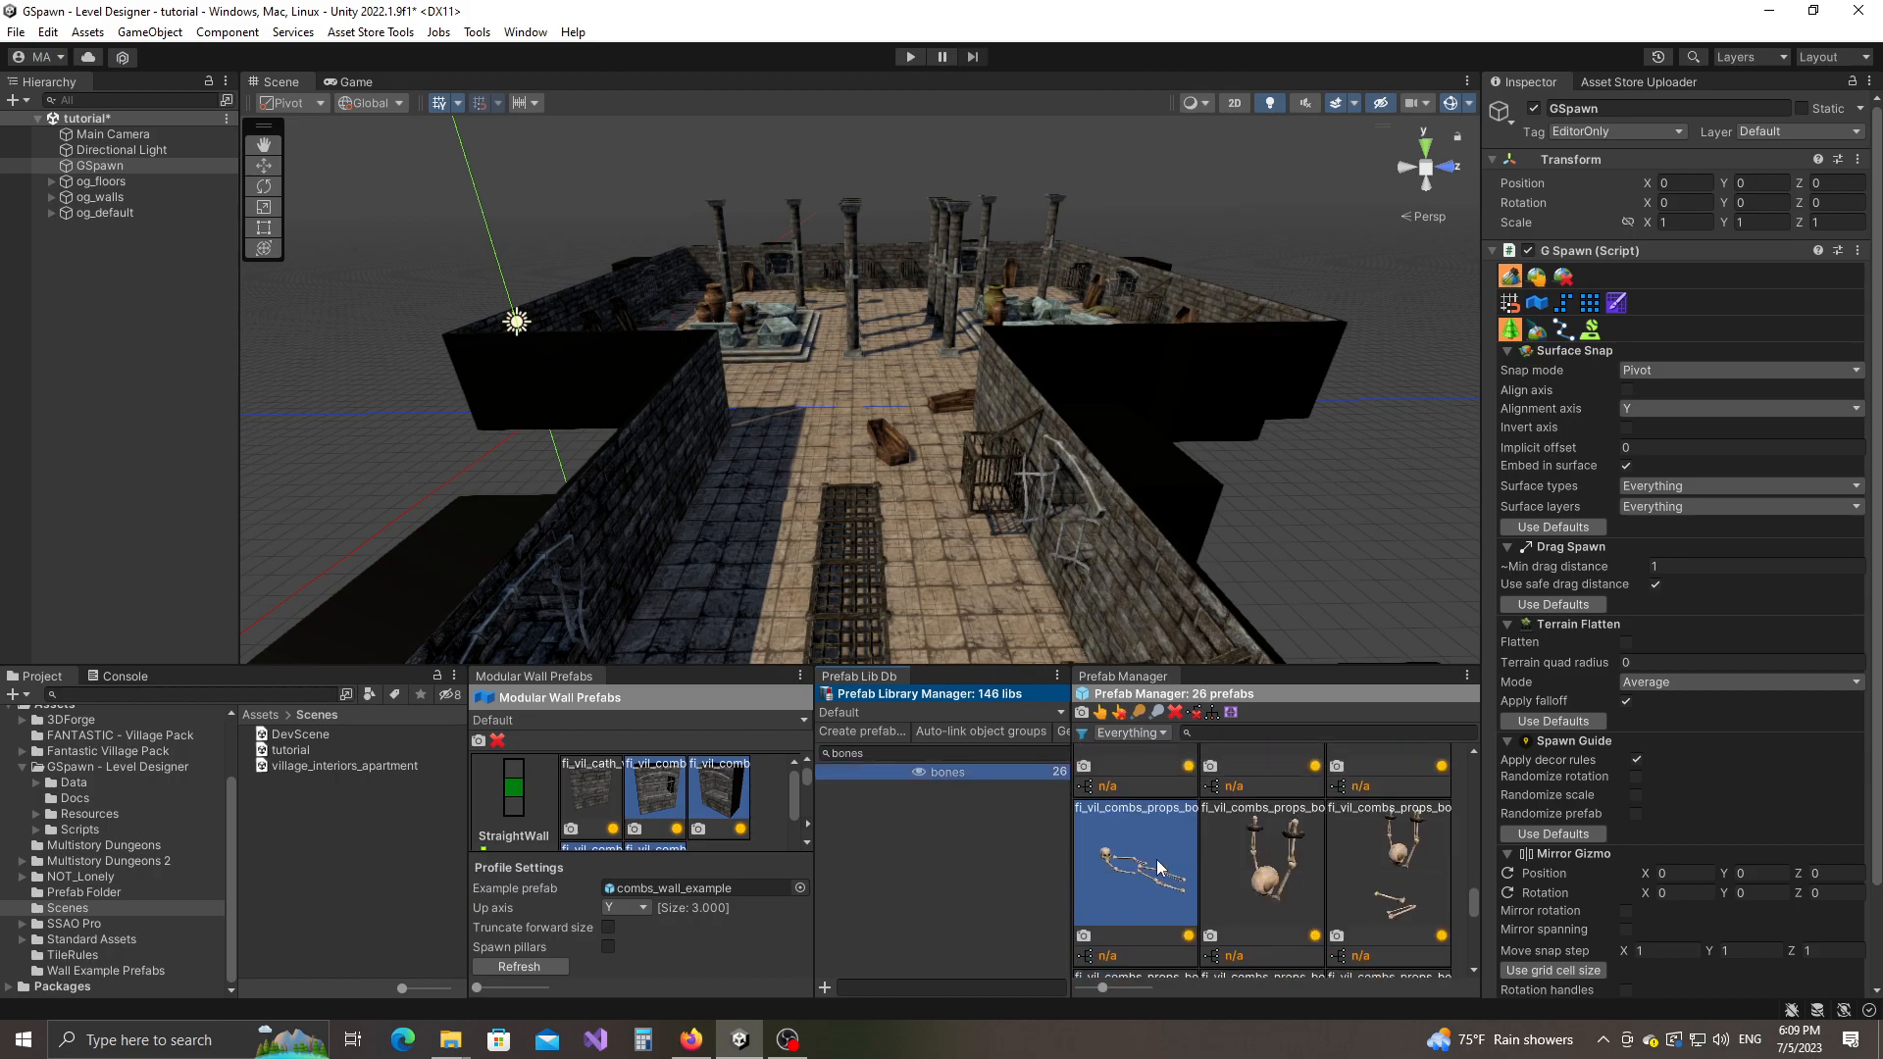
{"action": "left_click", "coordinate": [1156, 859]}
Step: Place skeletons inside open coffins at the far end of the level using the decor rules
{"action": "scroll", "coordinate": [908, 455], "scroll_direction": "up", "scroll_amount": 4}
{"action": "left_click_drag", "start_coordinate": [908, 454], "coordinate": [1017, 525], "text": "alt"}
{"action": "right_click_drag", "start_coordinate": [1010, 516], "coordinate": [686, 519]}
{"action": "key", "text": "w"}
{"action": "key", "text": "s"}
{"action": "mouse_move", "coordinate": [925, 491]}
{"action": "right_mouse_down"}
{"action": "mouse_move", "coordinate": [609, 432]}
{"action": "mouse_move", "coordinate": [336, 525]}
{"action": "mouse_move", "coordinate": [456, 454]}
{"action": "mouse_move", "coordinate": [981, 461]}
{"action": "mouse_move", "coordinate": [902, 495]}
{"action": "mouse_move", "coordinate": [926, 624]}
{"action": "mouse_move", "coordinate": [922, 469]}
{"action": "right_mouse_up"}
{"action": "right_click_drag", "start_coordinate": [1086, 539], "coordinate": [638, 432]}
{"action": "key", "text": "w"}
{"action": "left_click", "coordinate": [670, 431]}
{"action": "key", "text": "d"}
{"action": "left_click", "coordinate": [637, 427]}
Step: Choose fi_vil_combs_props_coffin_lid05 from the coffins library and place it on the upright coffin beside the barred window
{"action": "left_click", "coordinate": [916, 753]}
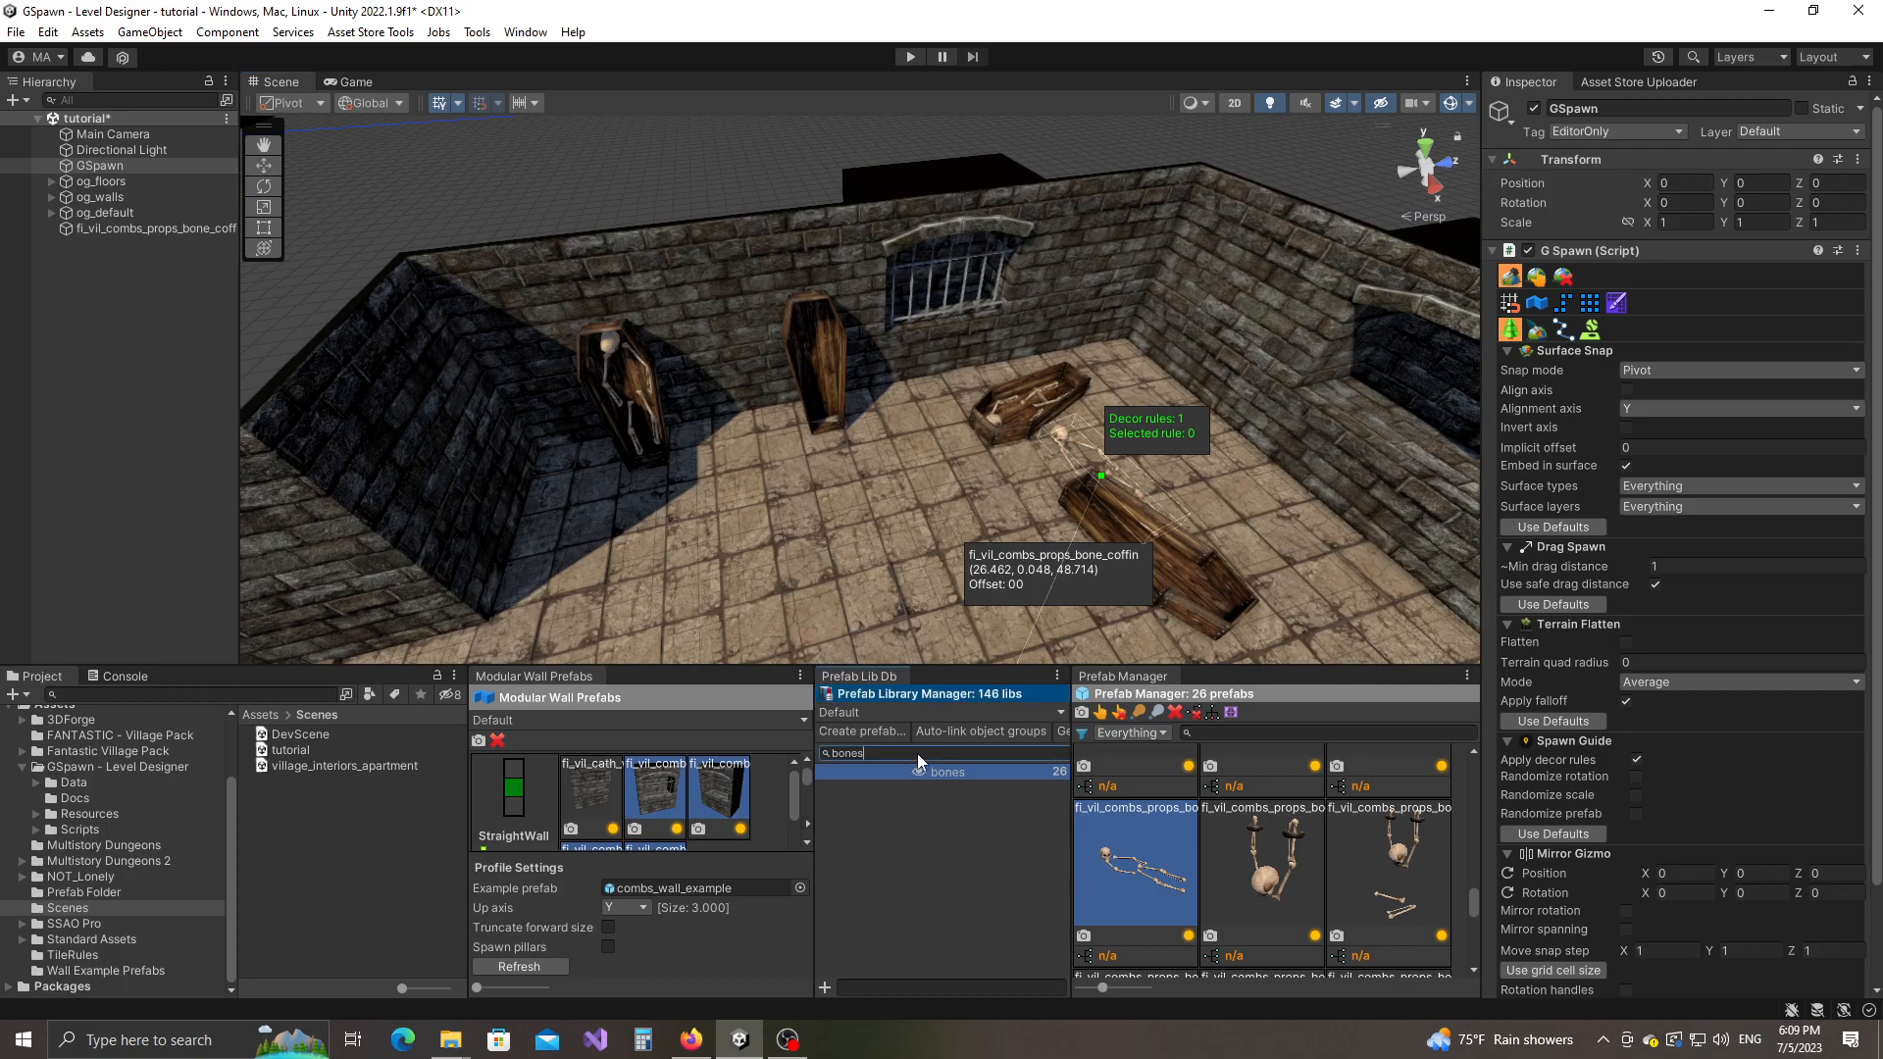
{"action": "type", "text": "coff"}
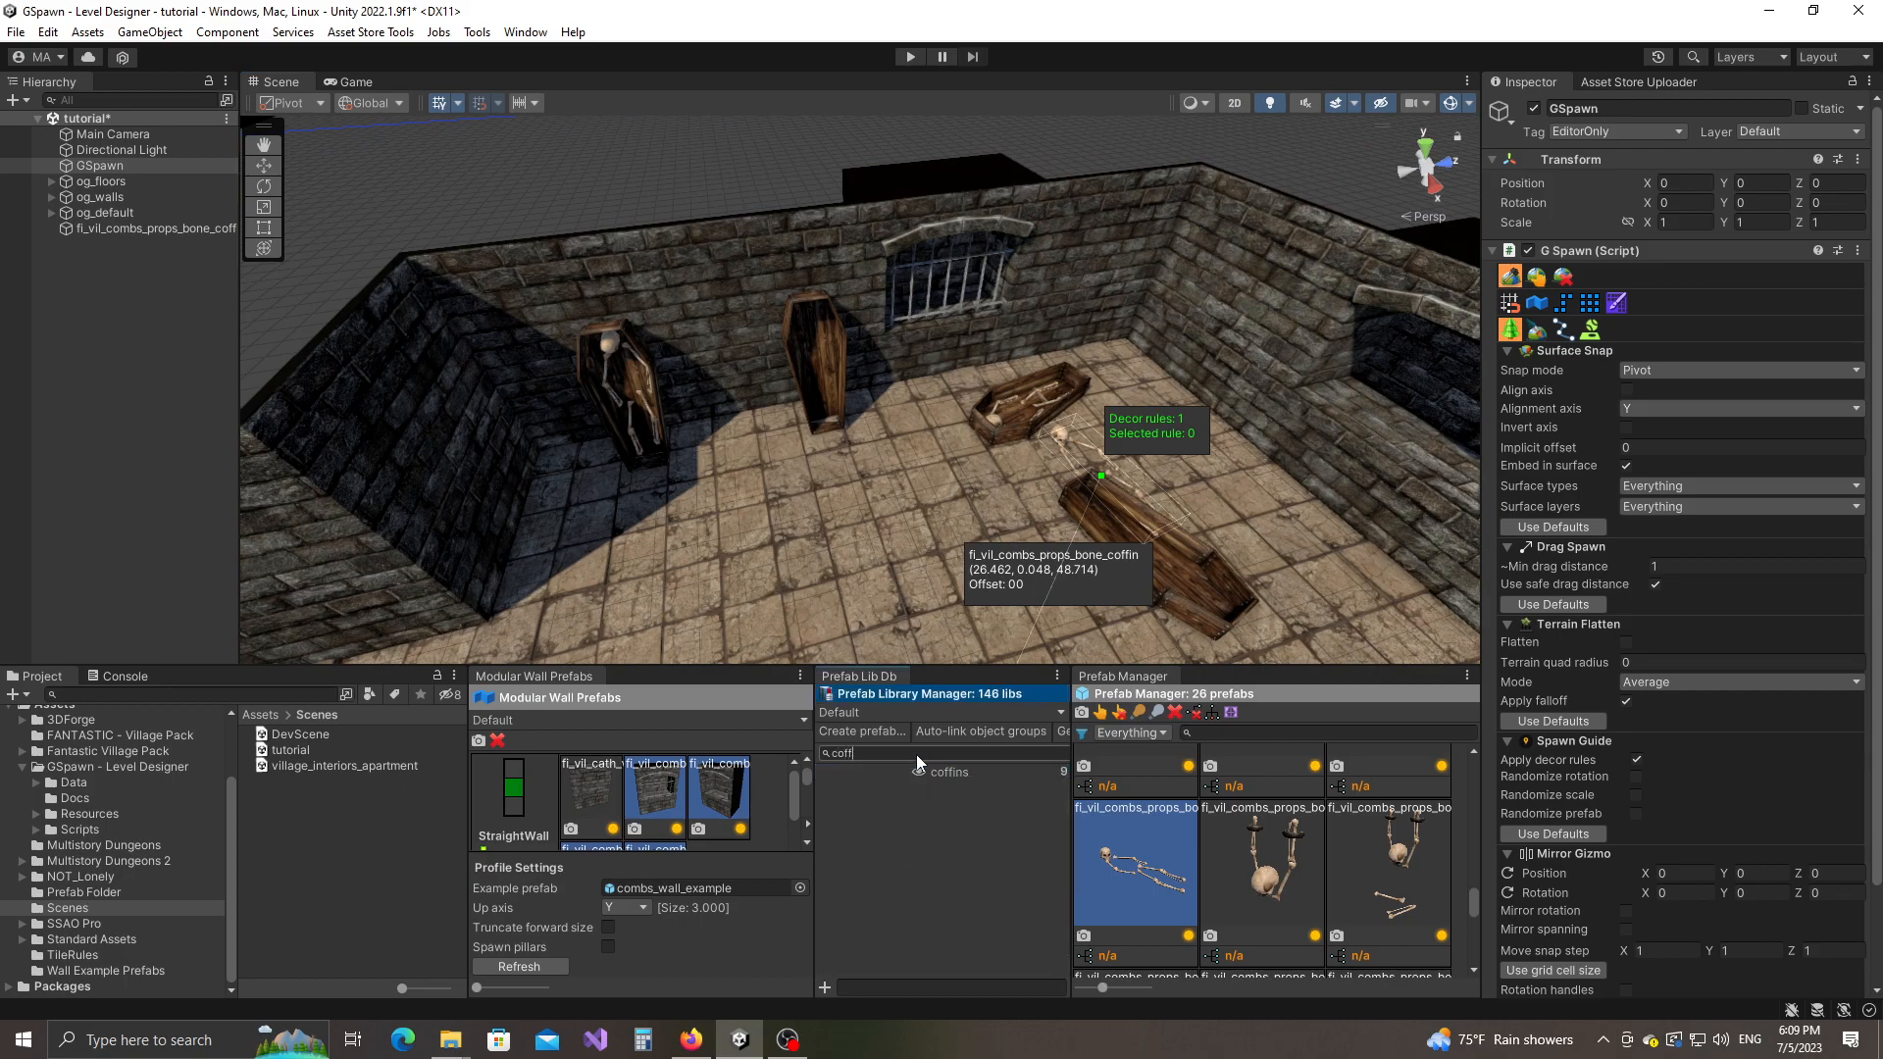
{"action": "left_click", "coordinate": [940, 775]}
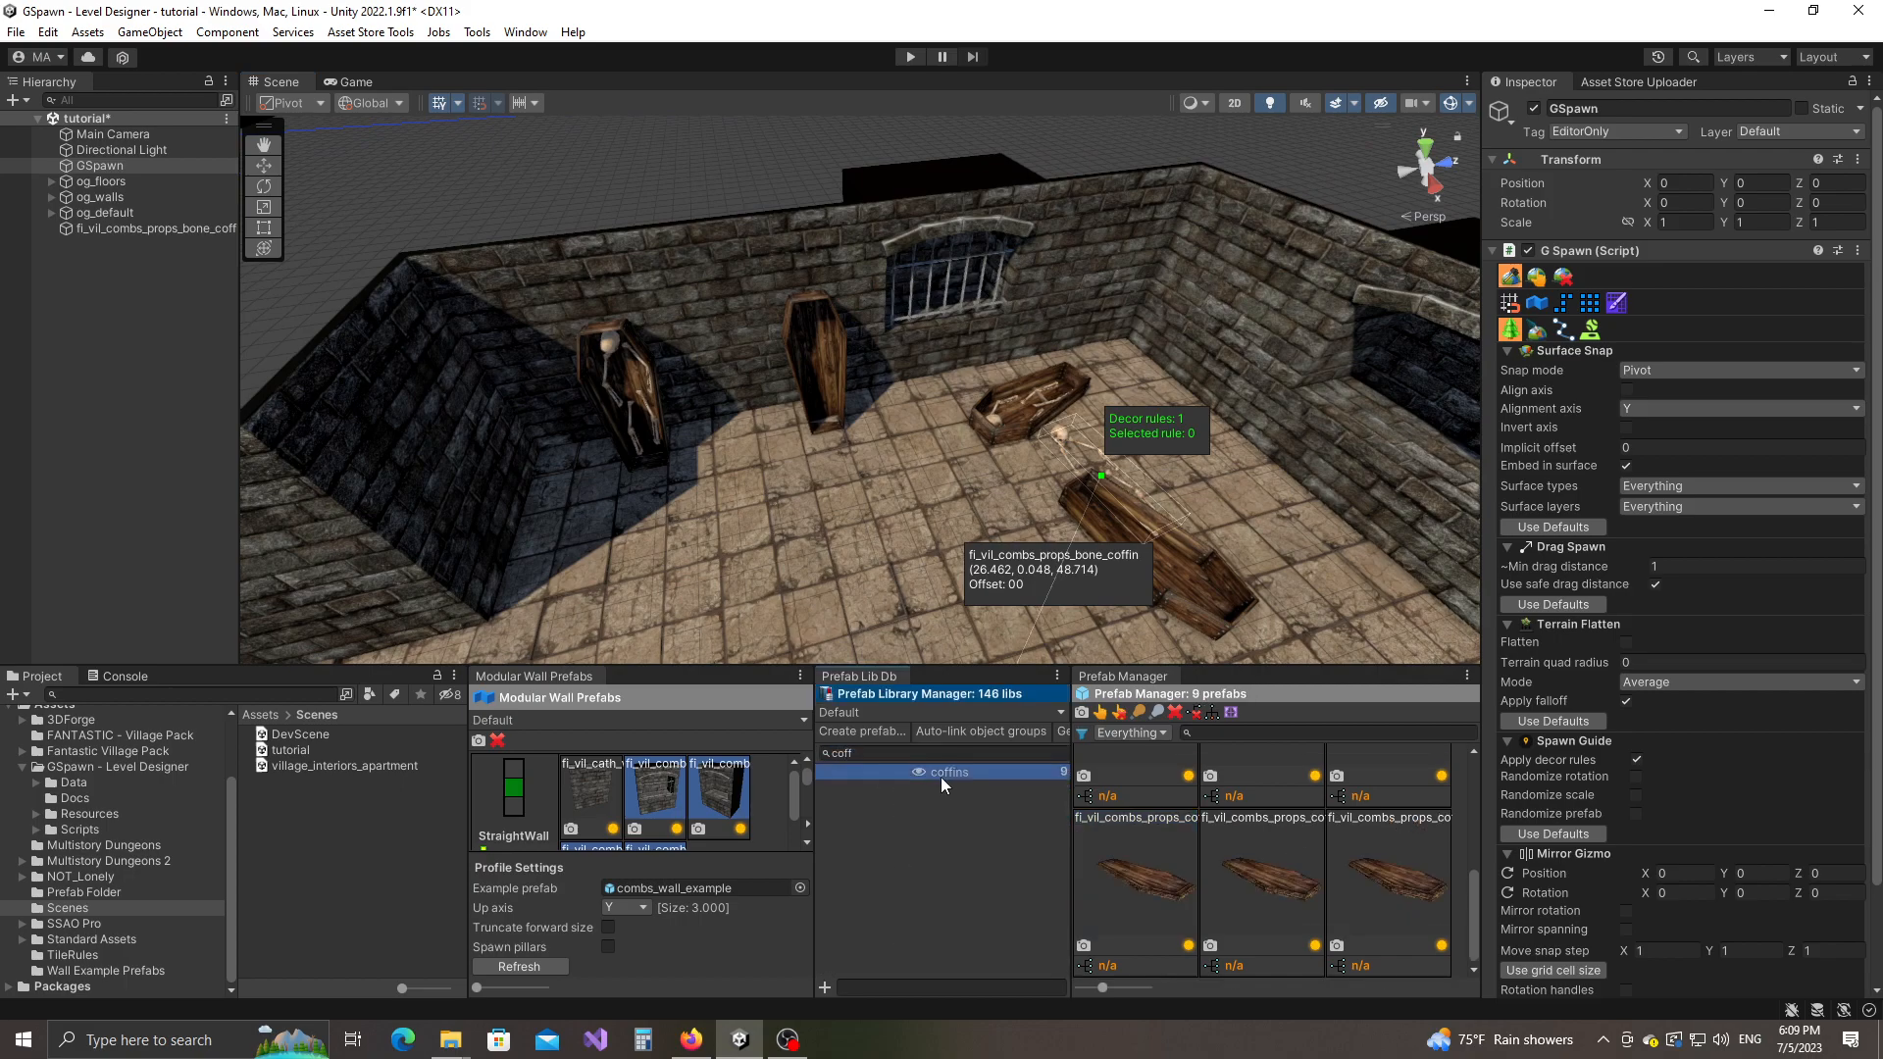
{"action": "left_click", "coordinate": [1243, 865]}
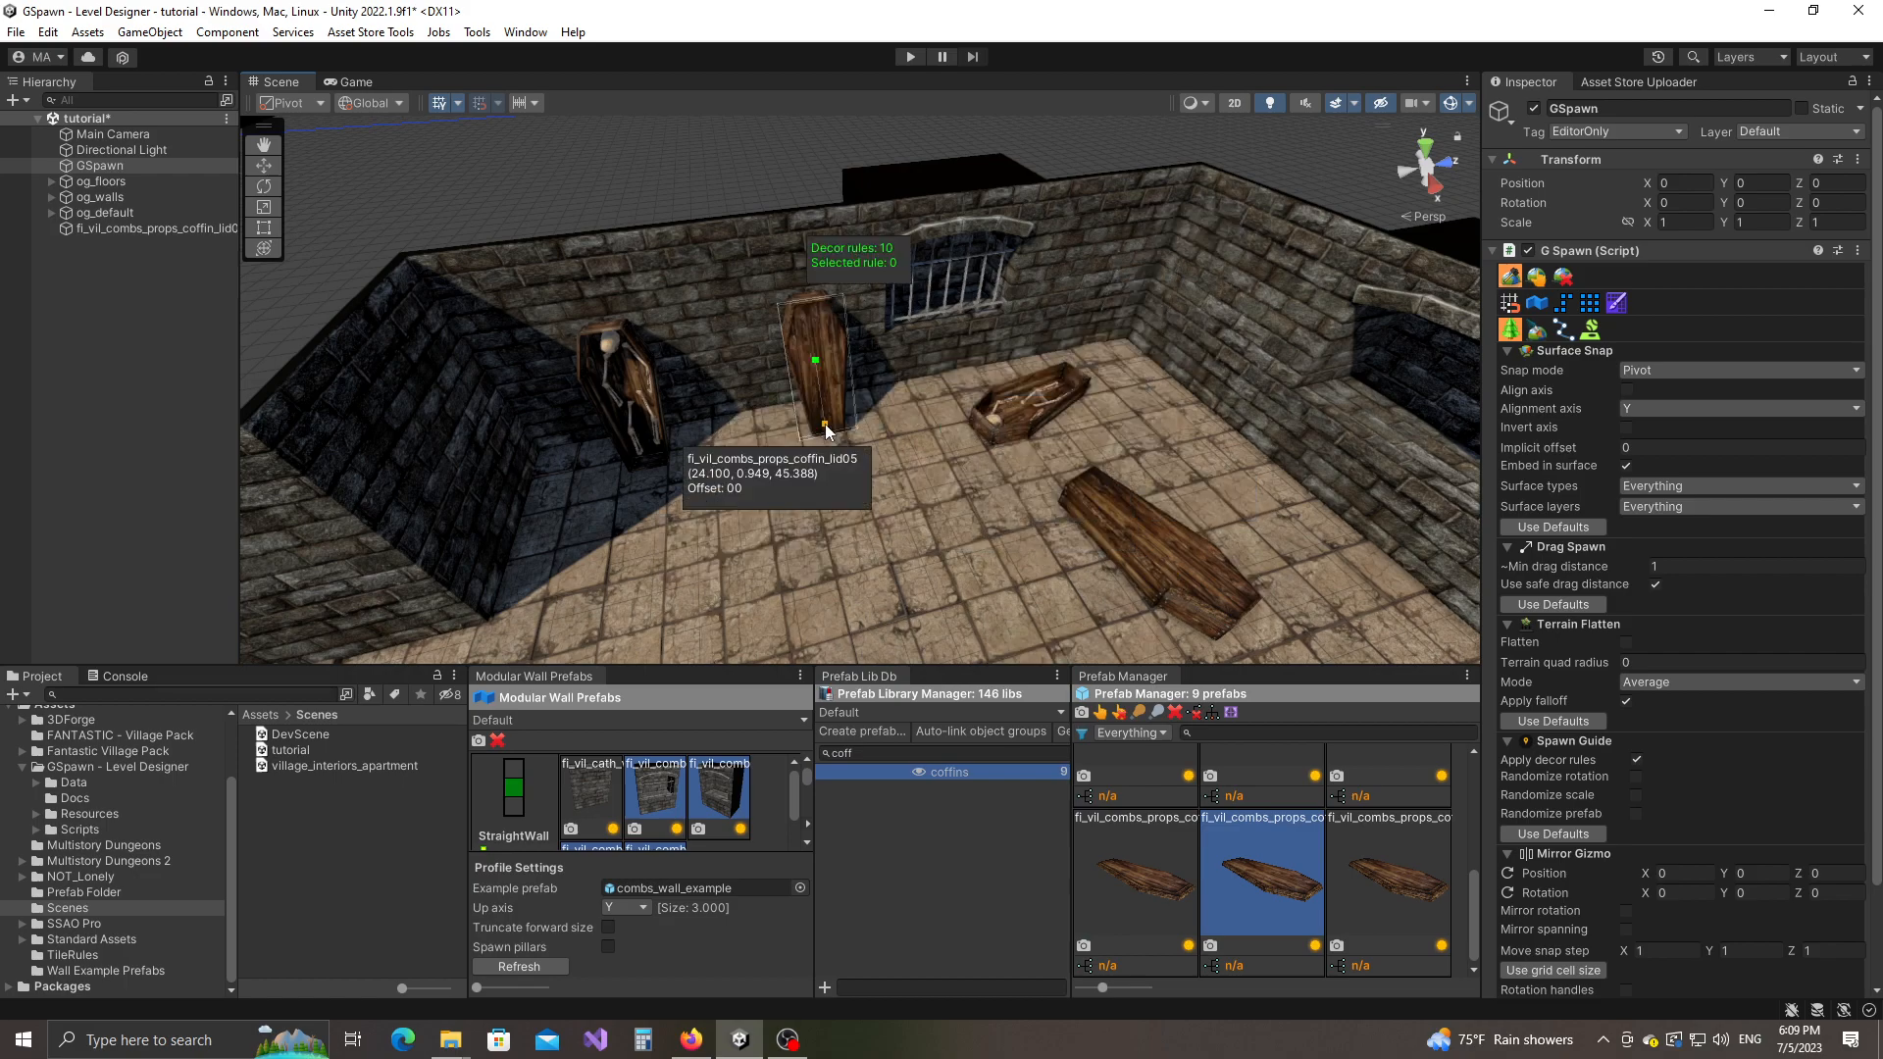
{"action": "left_click", "coordinate": [841, 388]}
Step: Place fi_vil_combs_props_coffin_lid05 lids at the floor coffin and the coffin near the far wall
{"action": "left_click_drag", "start_coordinate": [765, 495], "coordinate": [859, 419], "text": "alt"}
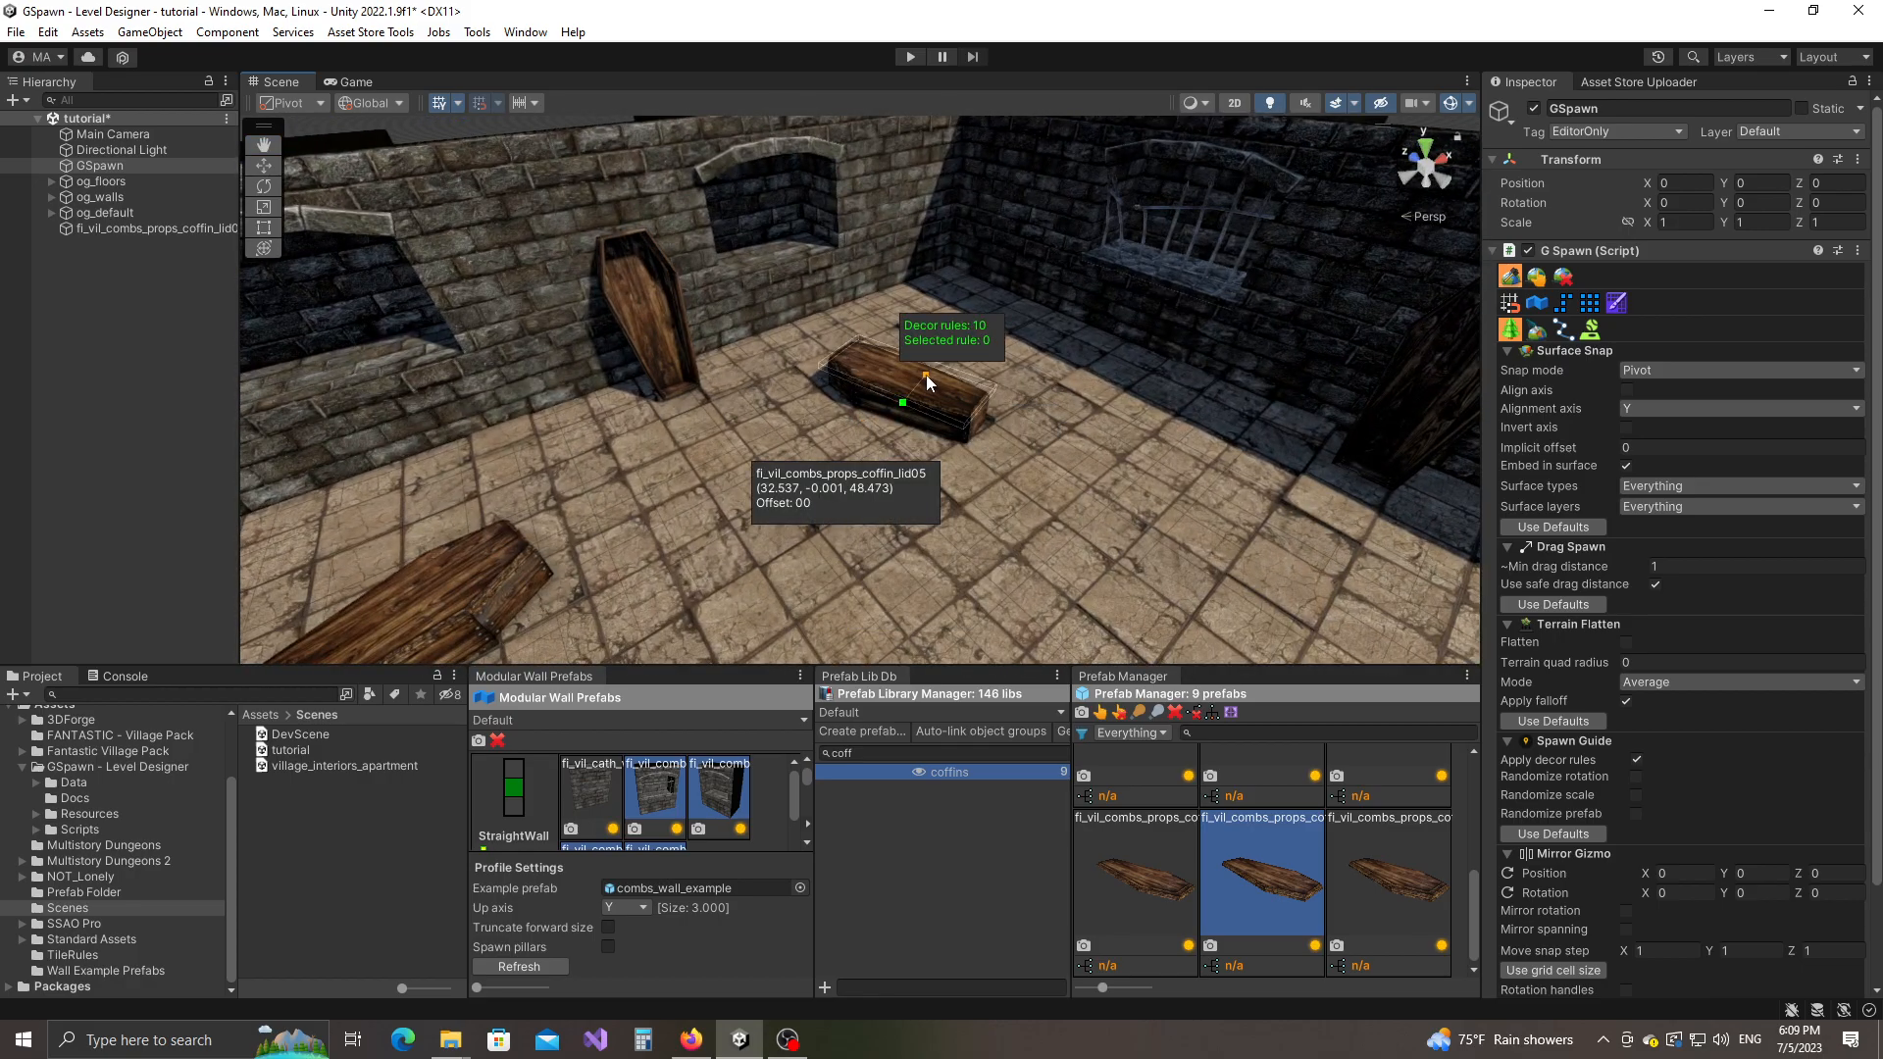
{"action": "left_click", "coordinate": [926, 375]}
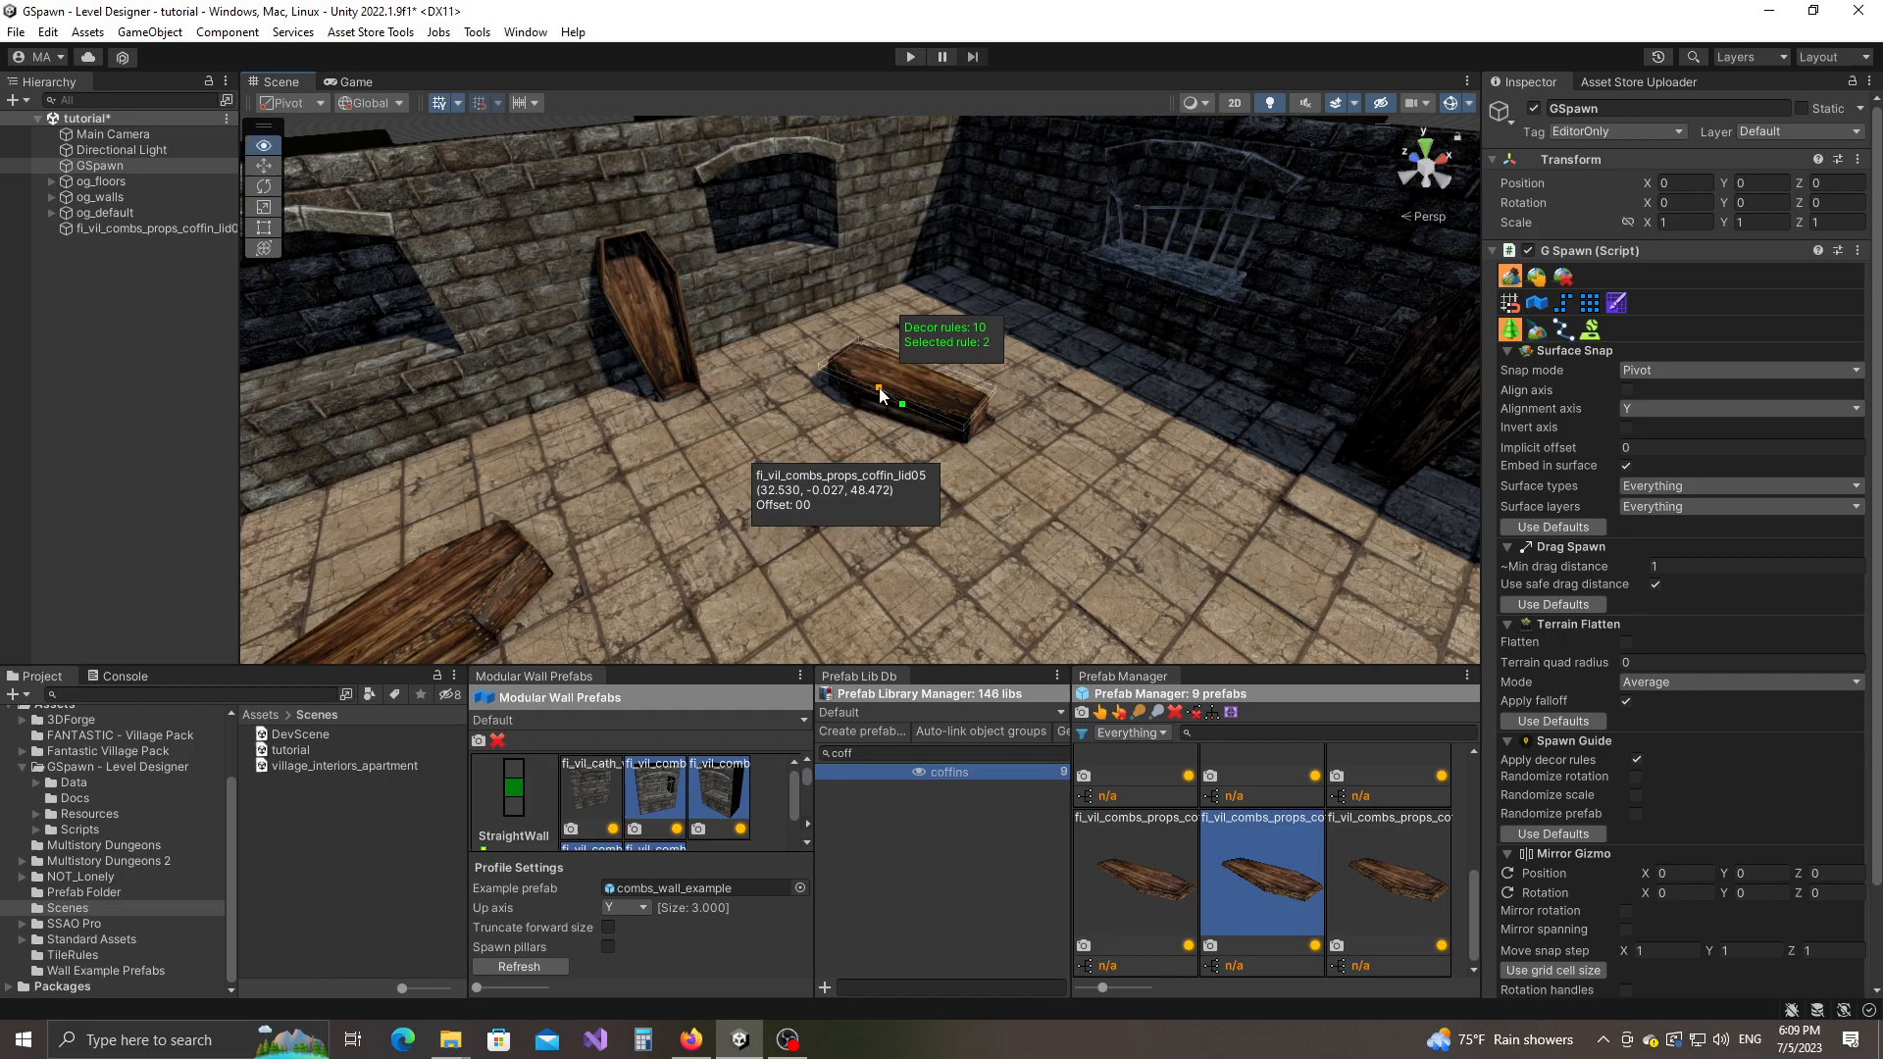
{"action": "left_click_drag", "start_coordinate": [652, 461], "coordinate": [635, 472], "text": "alt"}
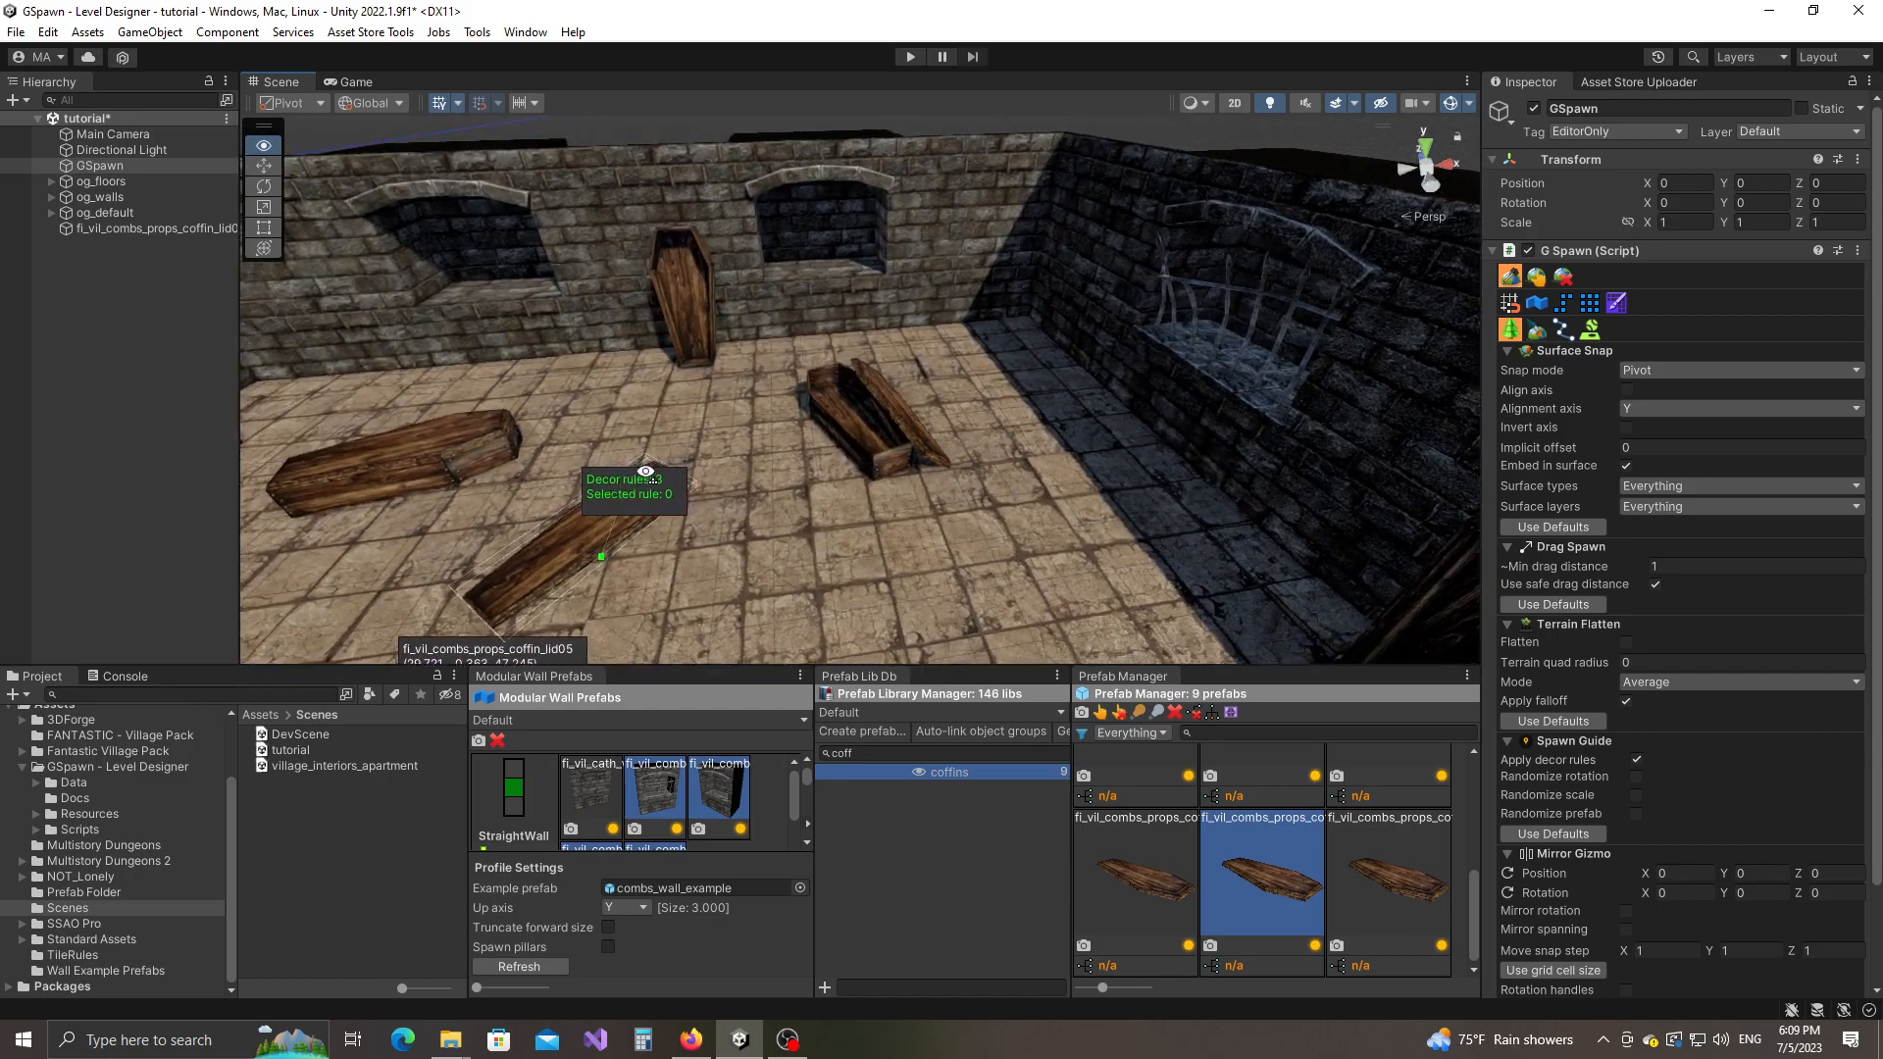
{"action": "right_click_drag", "start_coordinate": [636, 472], "coordinate": [804, 348]}
{"action": "key", "text": "w"}
{"action": "left_click", "coordinate": [797, 303]}
Step: Fit a coffin lid to the upright coffin against the shadowed side wall, cycling through its decor rules
{"action": "right_click_drag", "start_coordinate": [873, 500], "coordinate": [1079, 343]}
{"action": "key", "text": "w"}
{"action": "scroll", "coordinate": [896, 444], "scroll_direction": "down", "scroll_amount": 1, "text": "alt"}
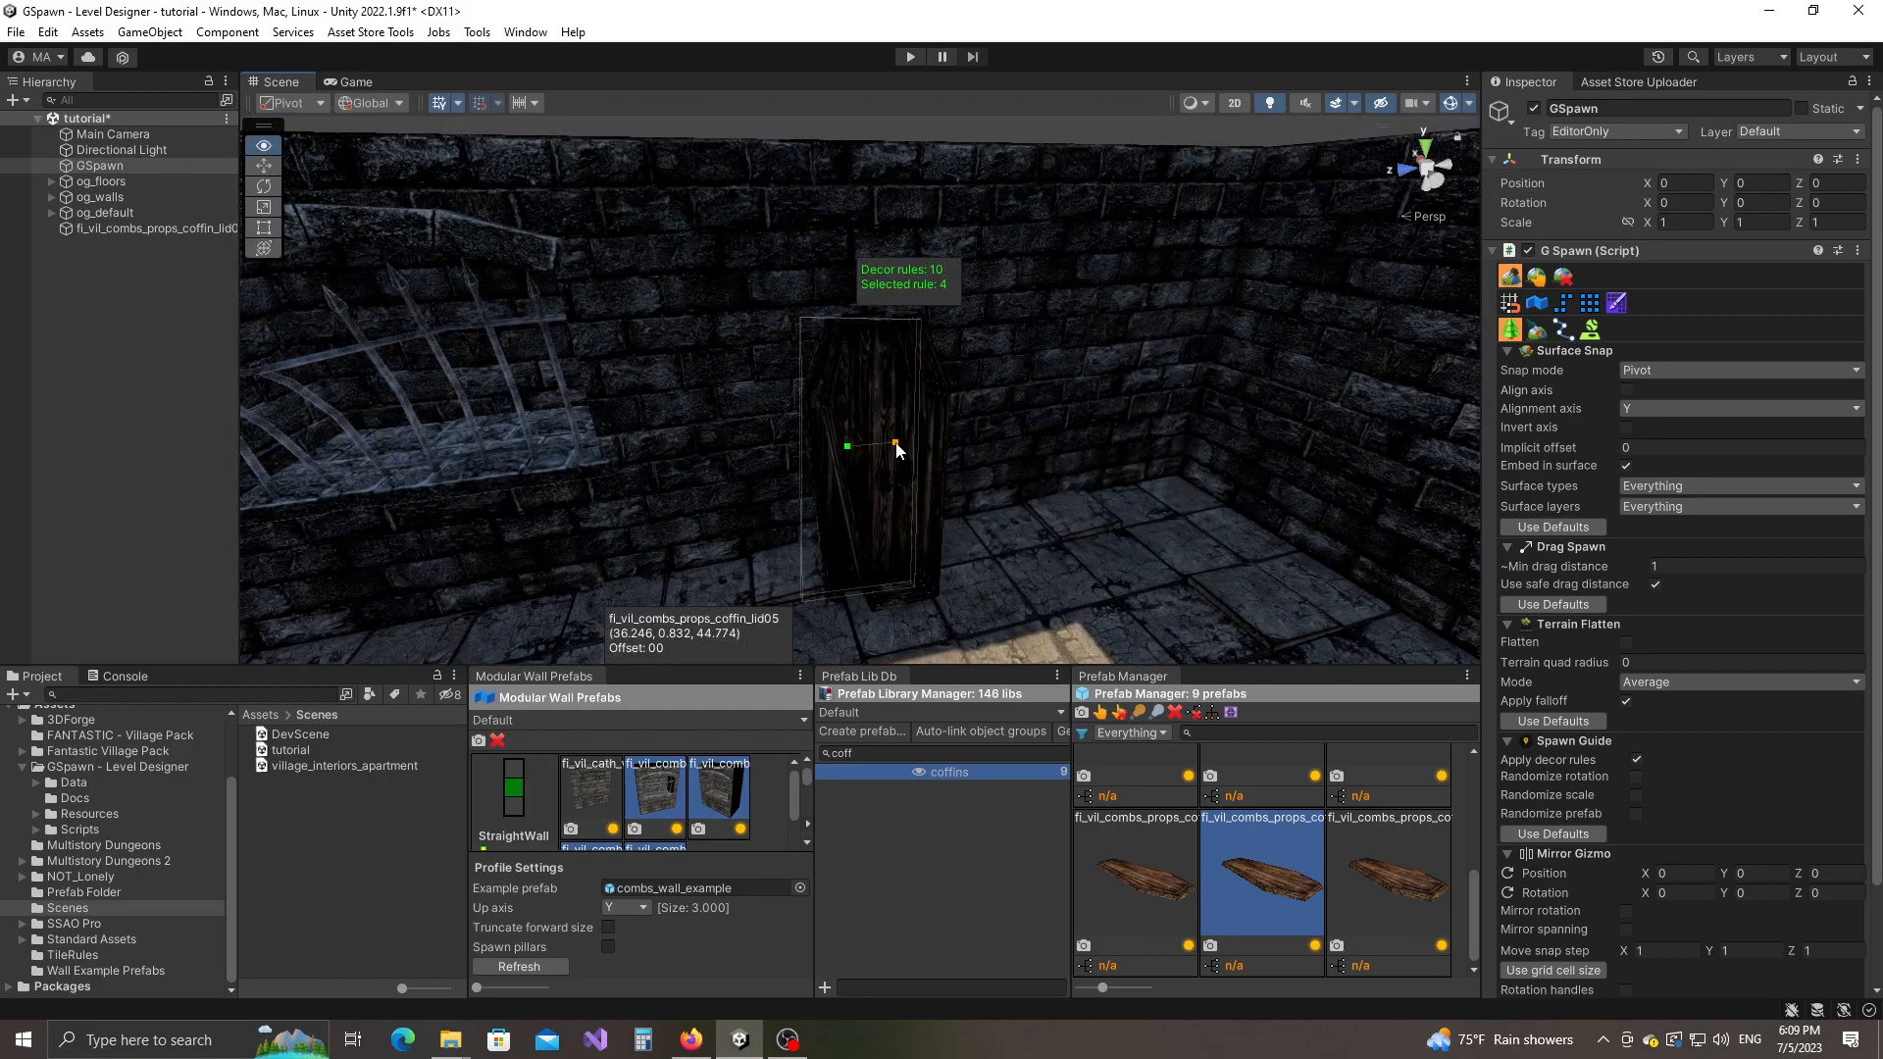
{"action": "scroll", "coordinate": [895, 443], "scroll_direction": "down", "scroll_amount": 5, "text": "alt"}
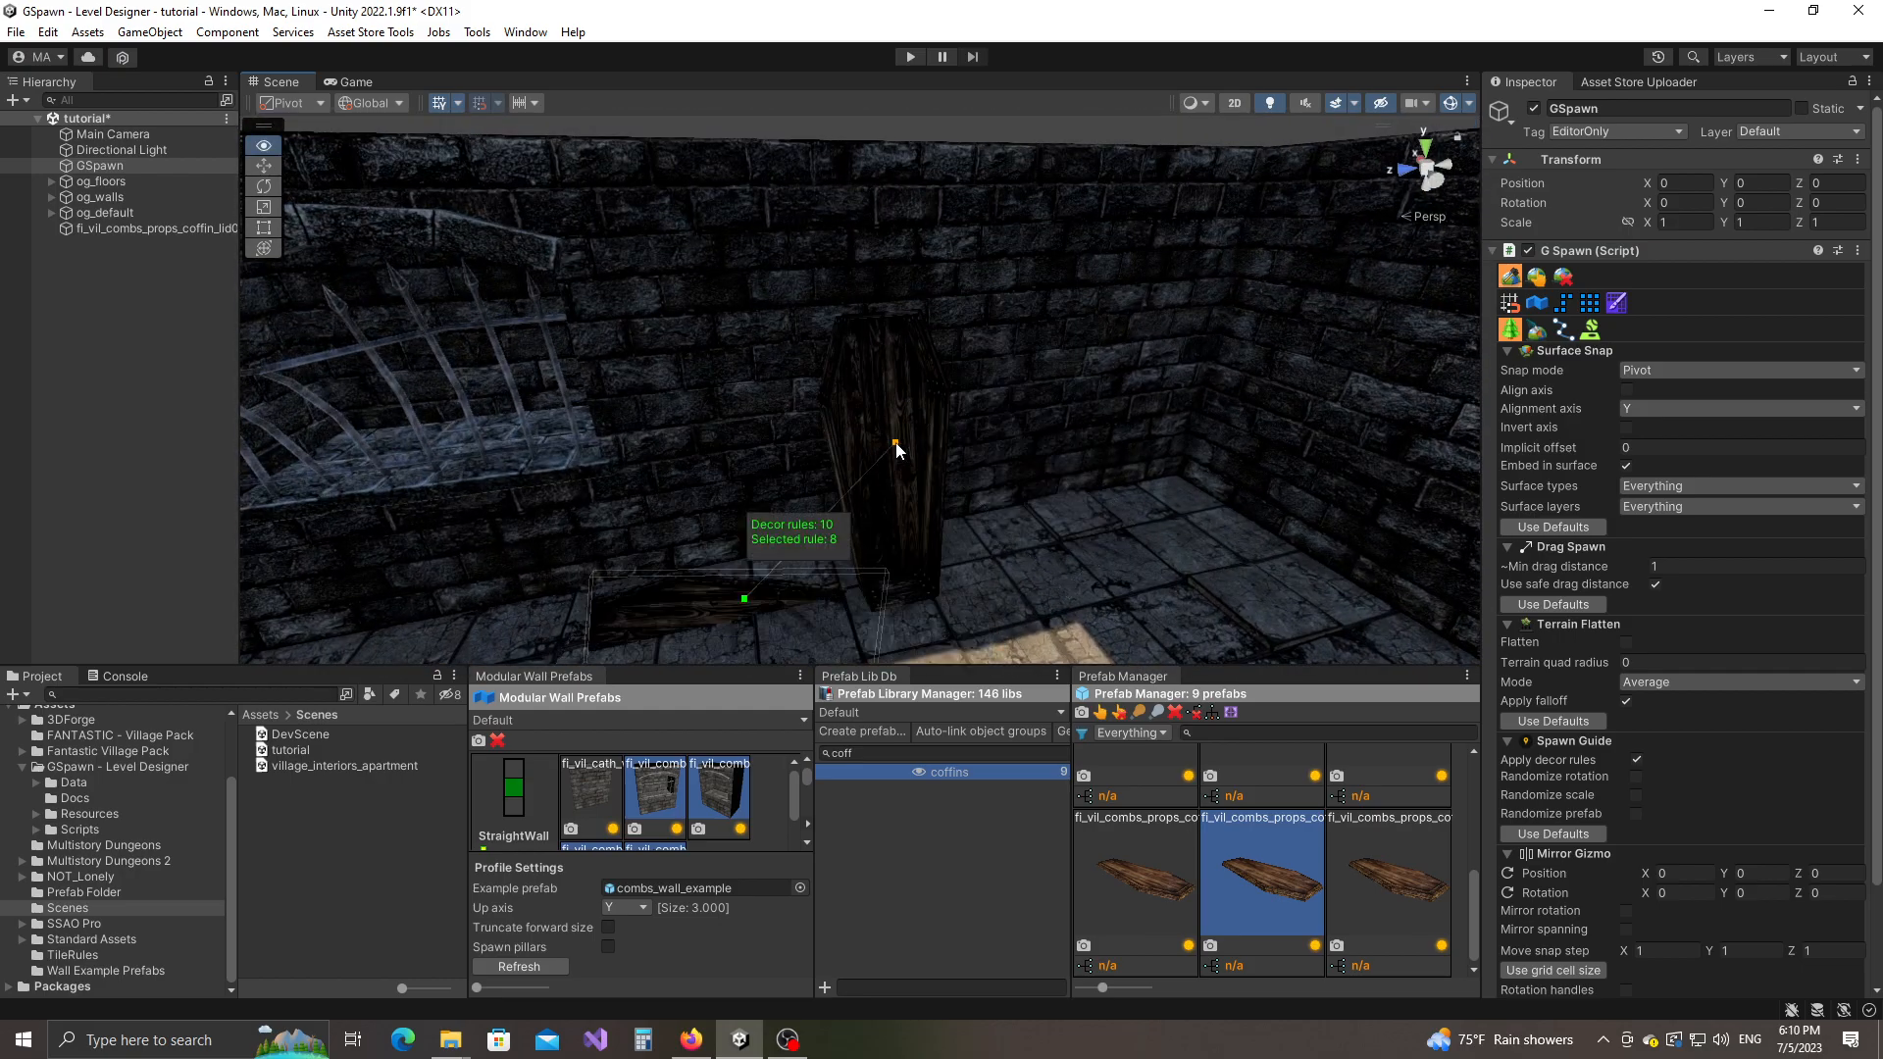
{"action": "scroll", "coordinate": [896, 444], "scroll_direction": "down", "scroll_amount": 1, "text": "alt"}
Step: Examine the decorated level from above, from the pillared hall to the corner of the grated corridors
{"action": "key", "text": "s"}
{"action": "right_click_drag", "start_coordinate": [686, 438], "coordinate": [816, 565]}
{"action": "key", "text": "w"}
{"action": "key", "text": "w"}
{"action": "key", "text": "w"}
{"action": "key", "text": "s"}
{"action": "key", "text": "w"}
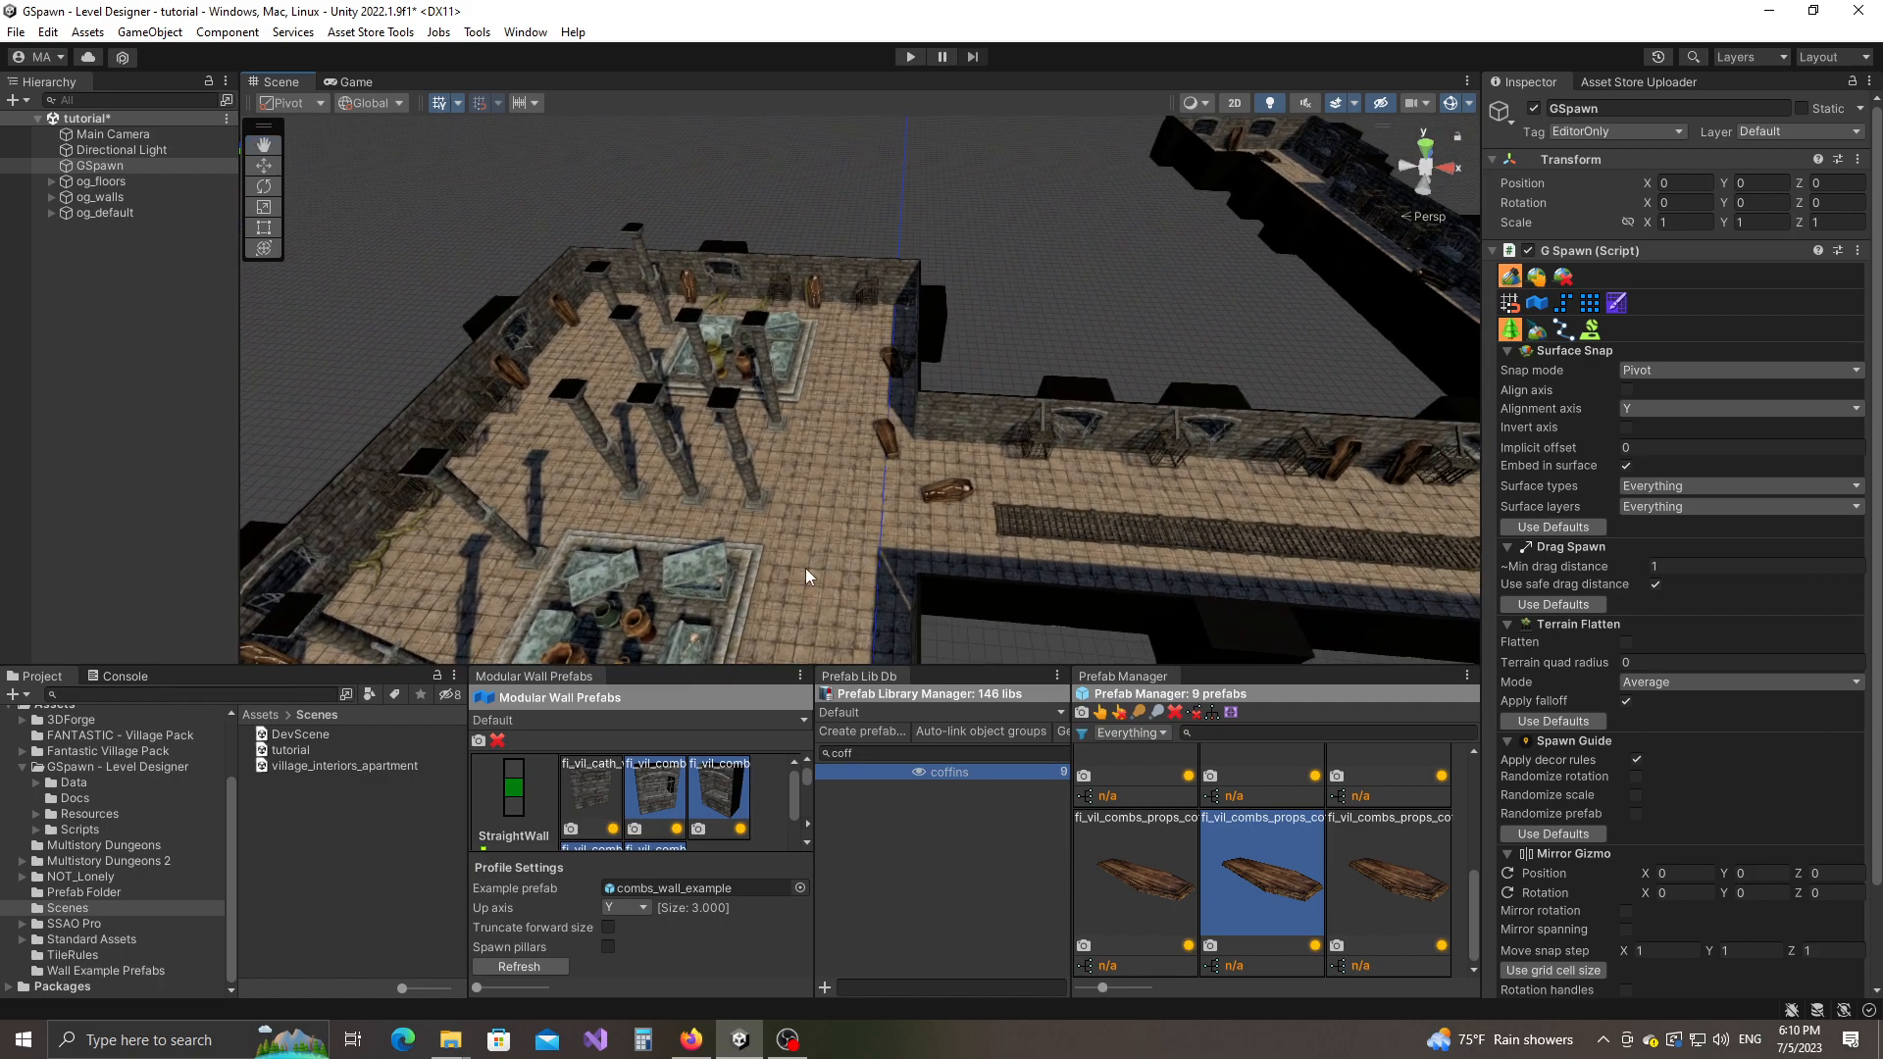
{"action": "right_click_drag", "start_coordinate": [849, 378], "coordinate": [966, 440]}
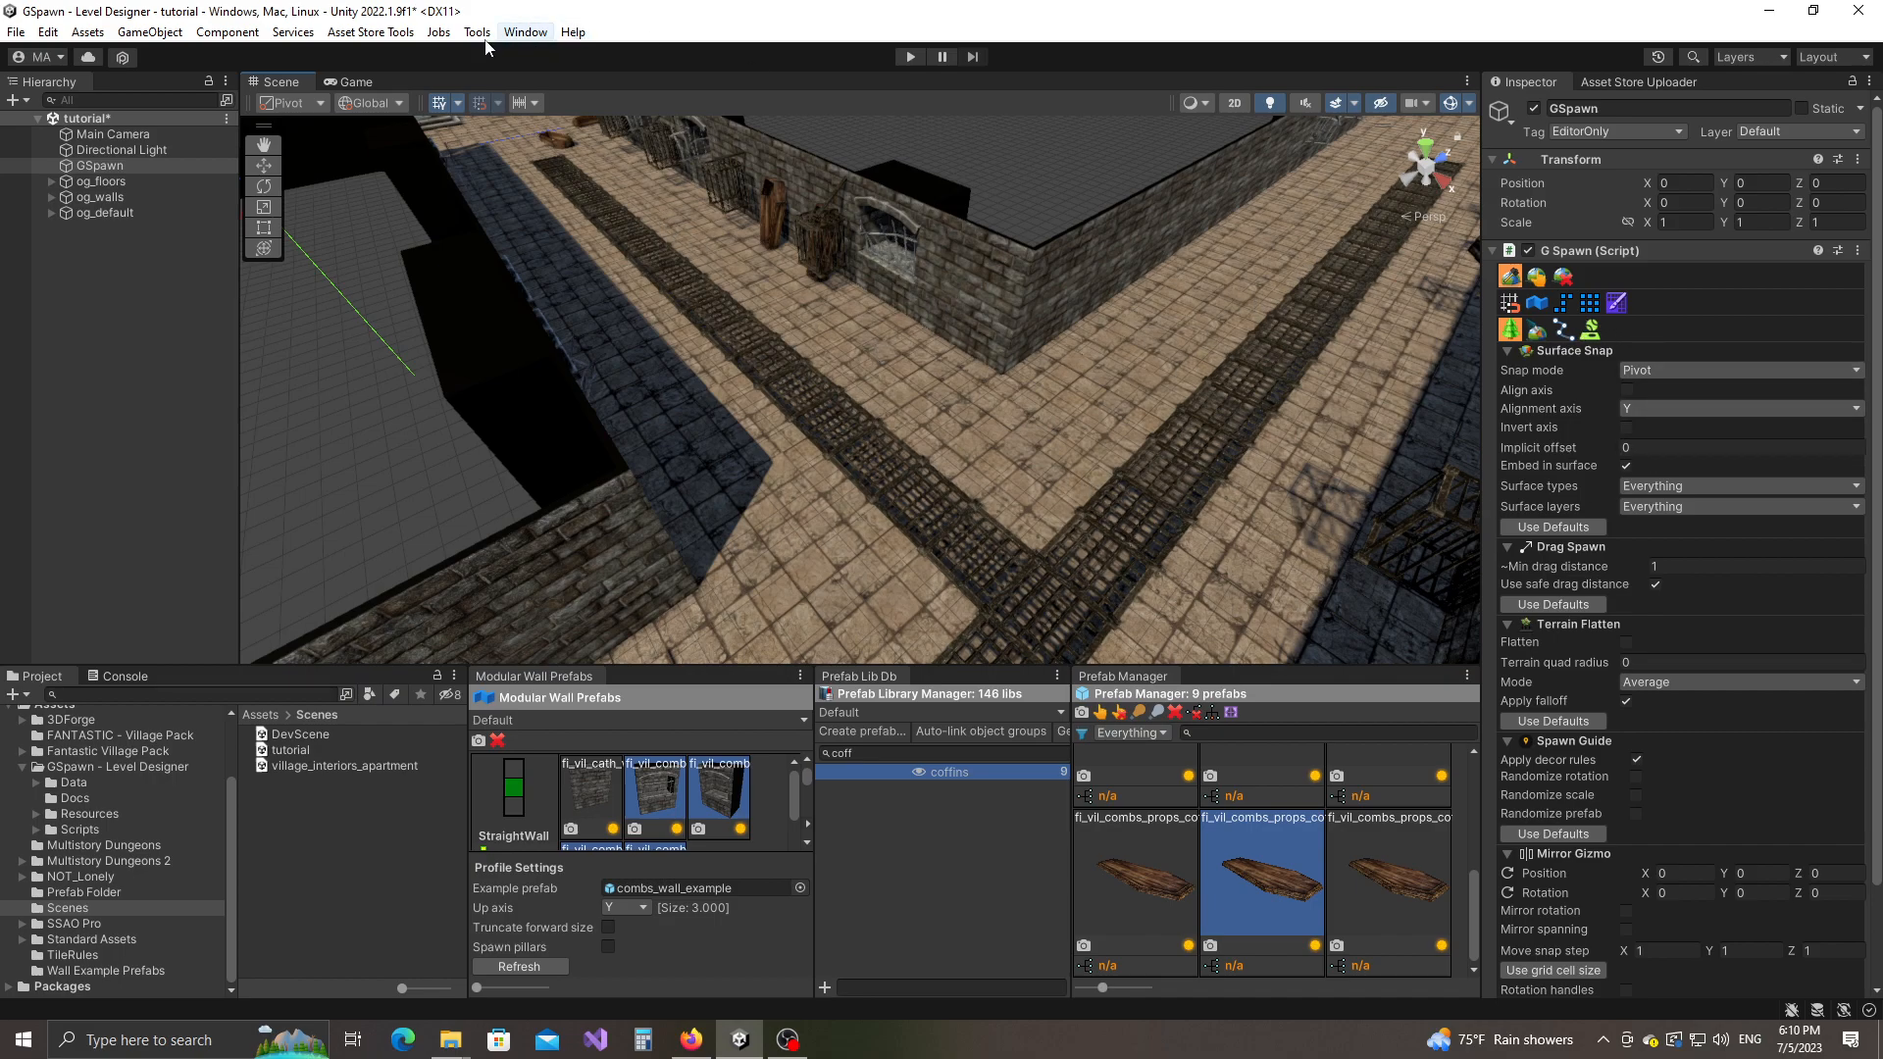
Step: Close the Modular Wall Prefabs window and dock GSpawn's Curve Prefabs window in its place
{"action": "left_click", "coordinate": [800, 676]}
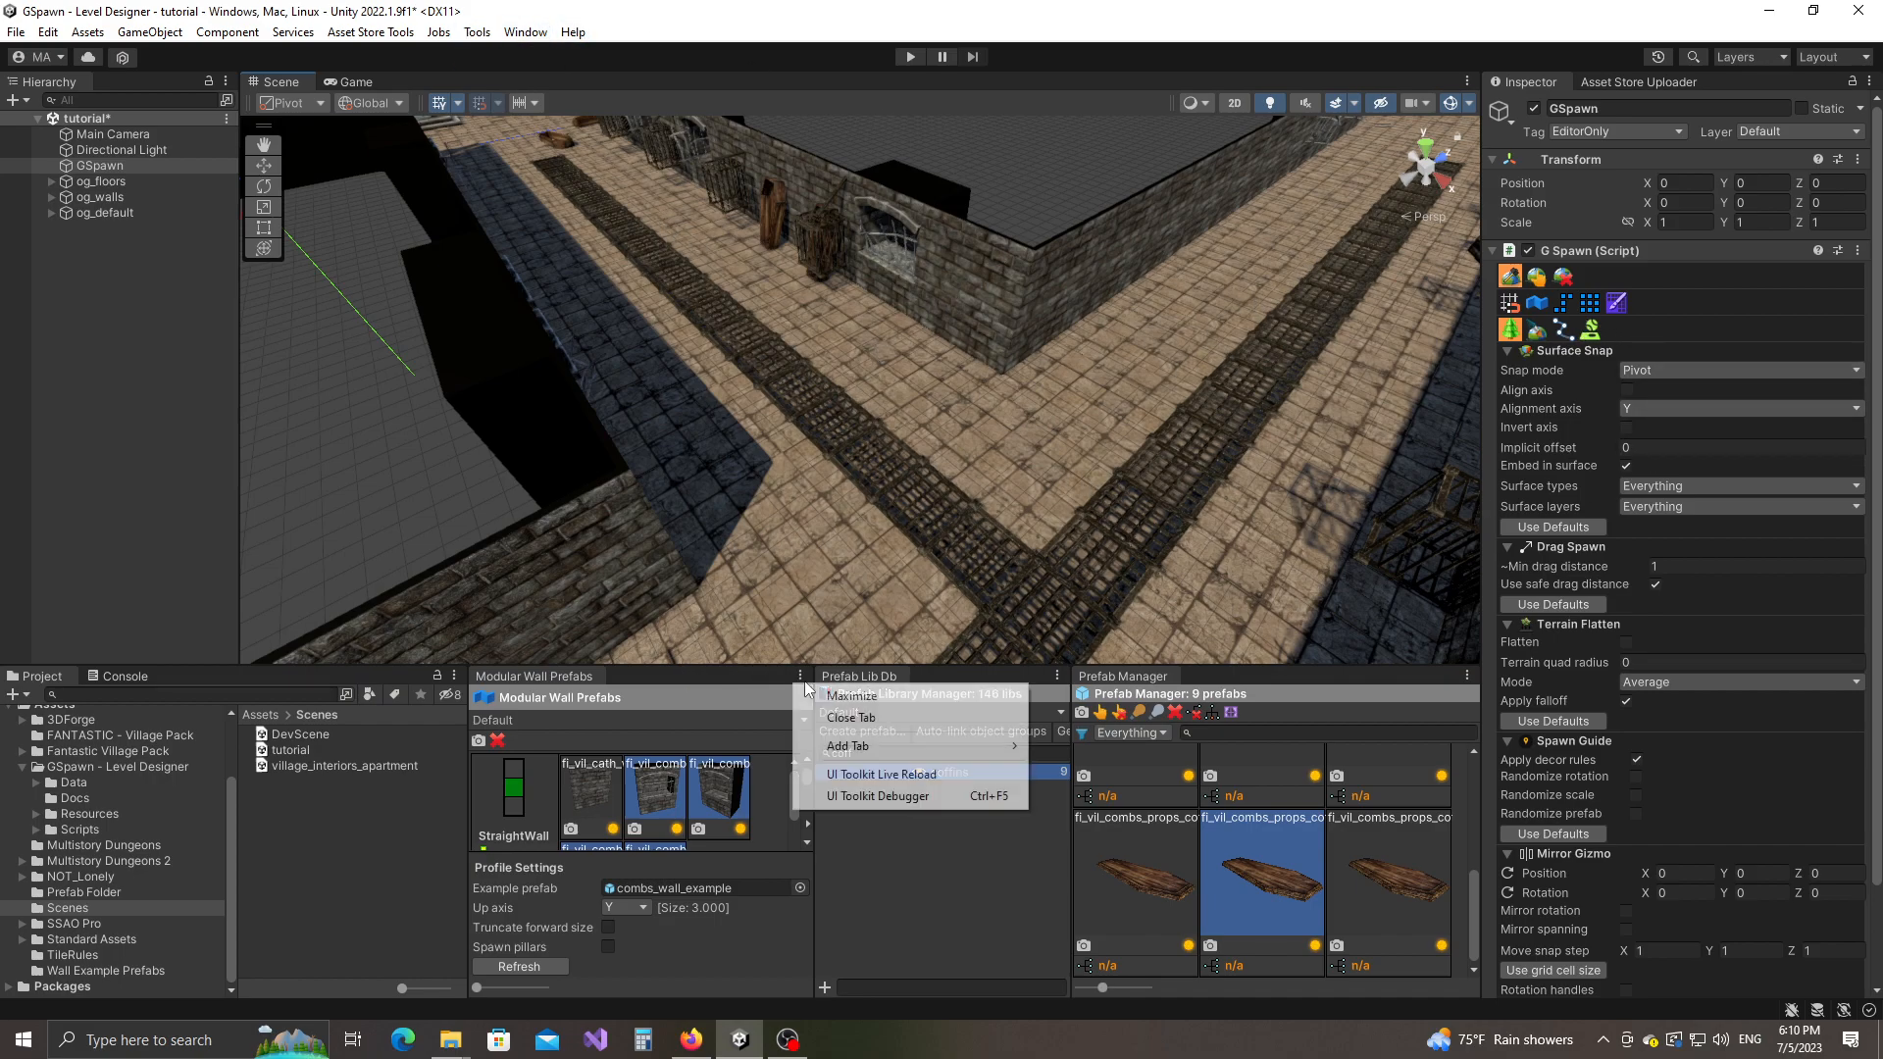
{"action": "left_click", "coordinate": [855, 721]}
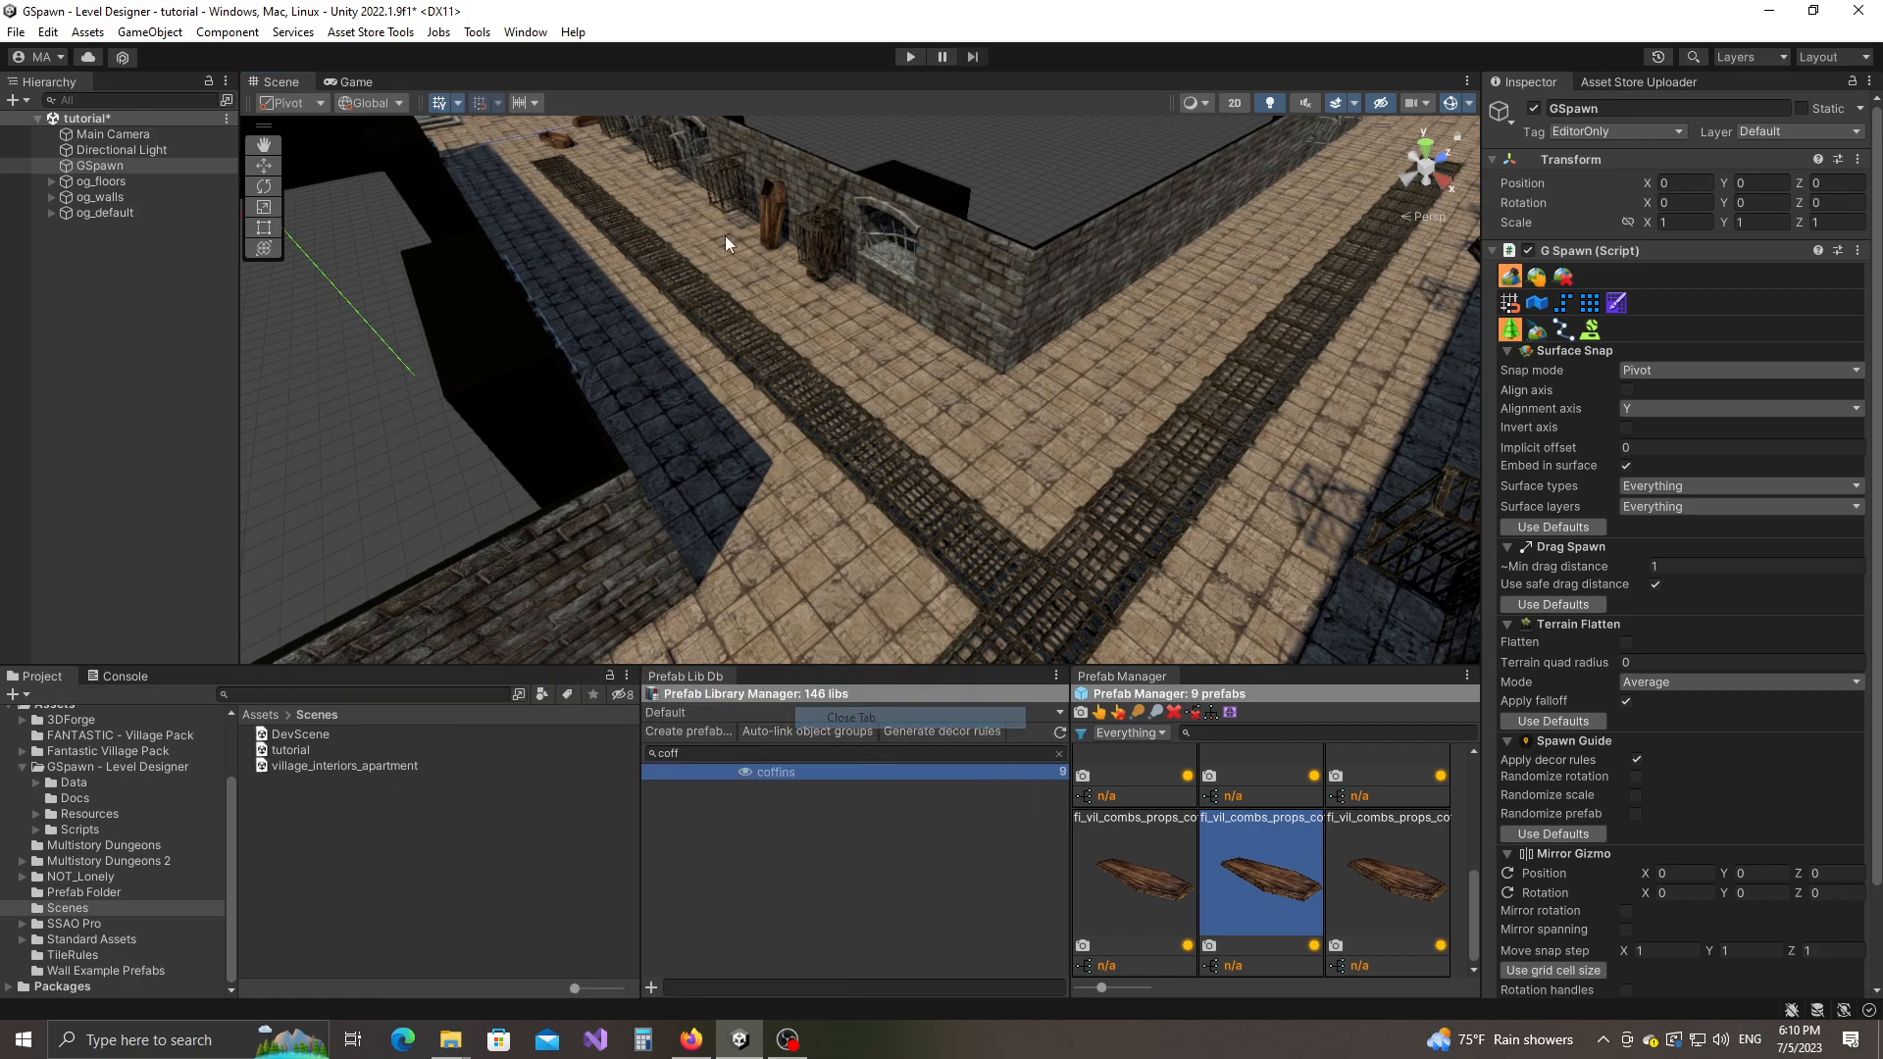
{"action": "mouse_move", "coordinate": [647, 104]}
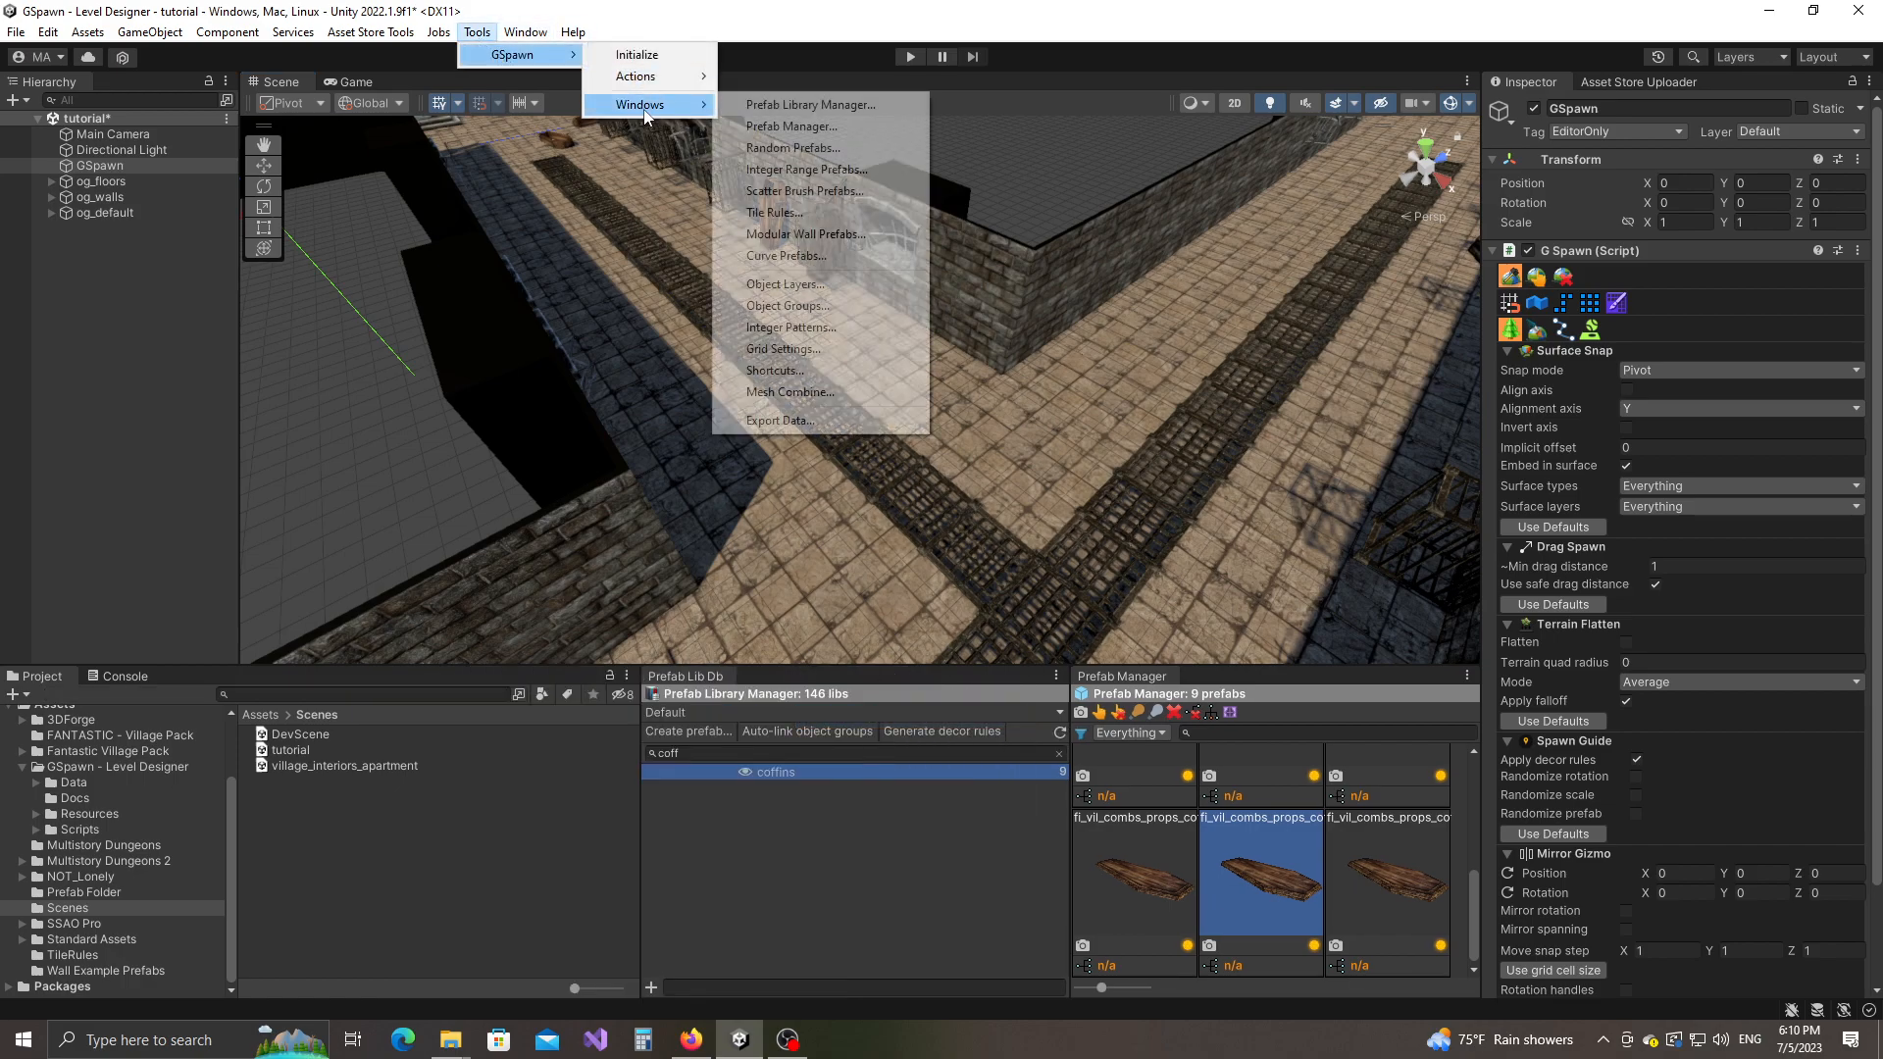
{"action": "left_click", "coordinate": [794, 257]}
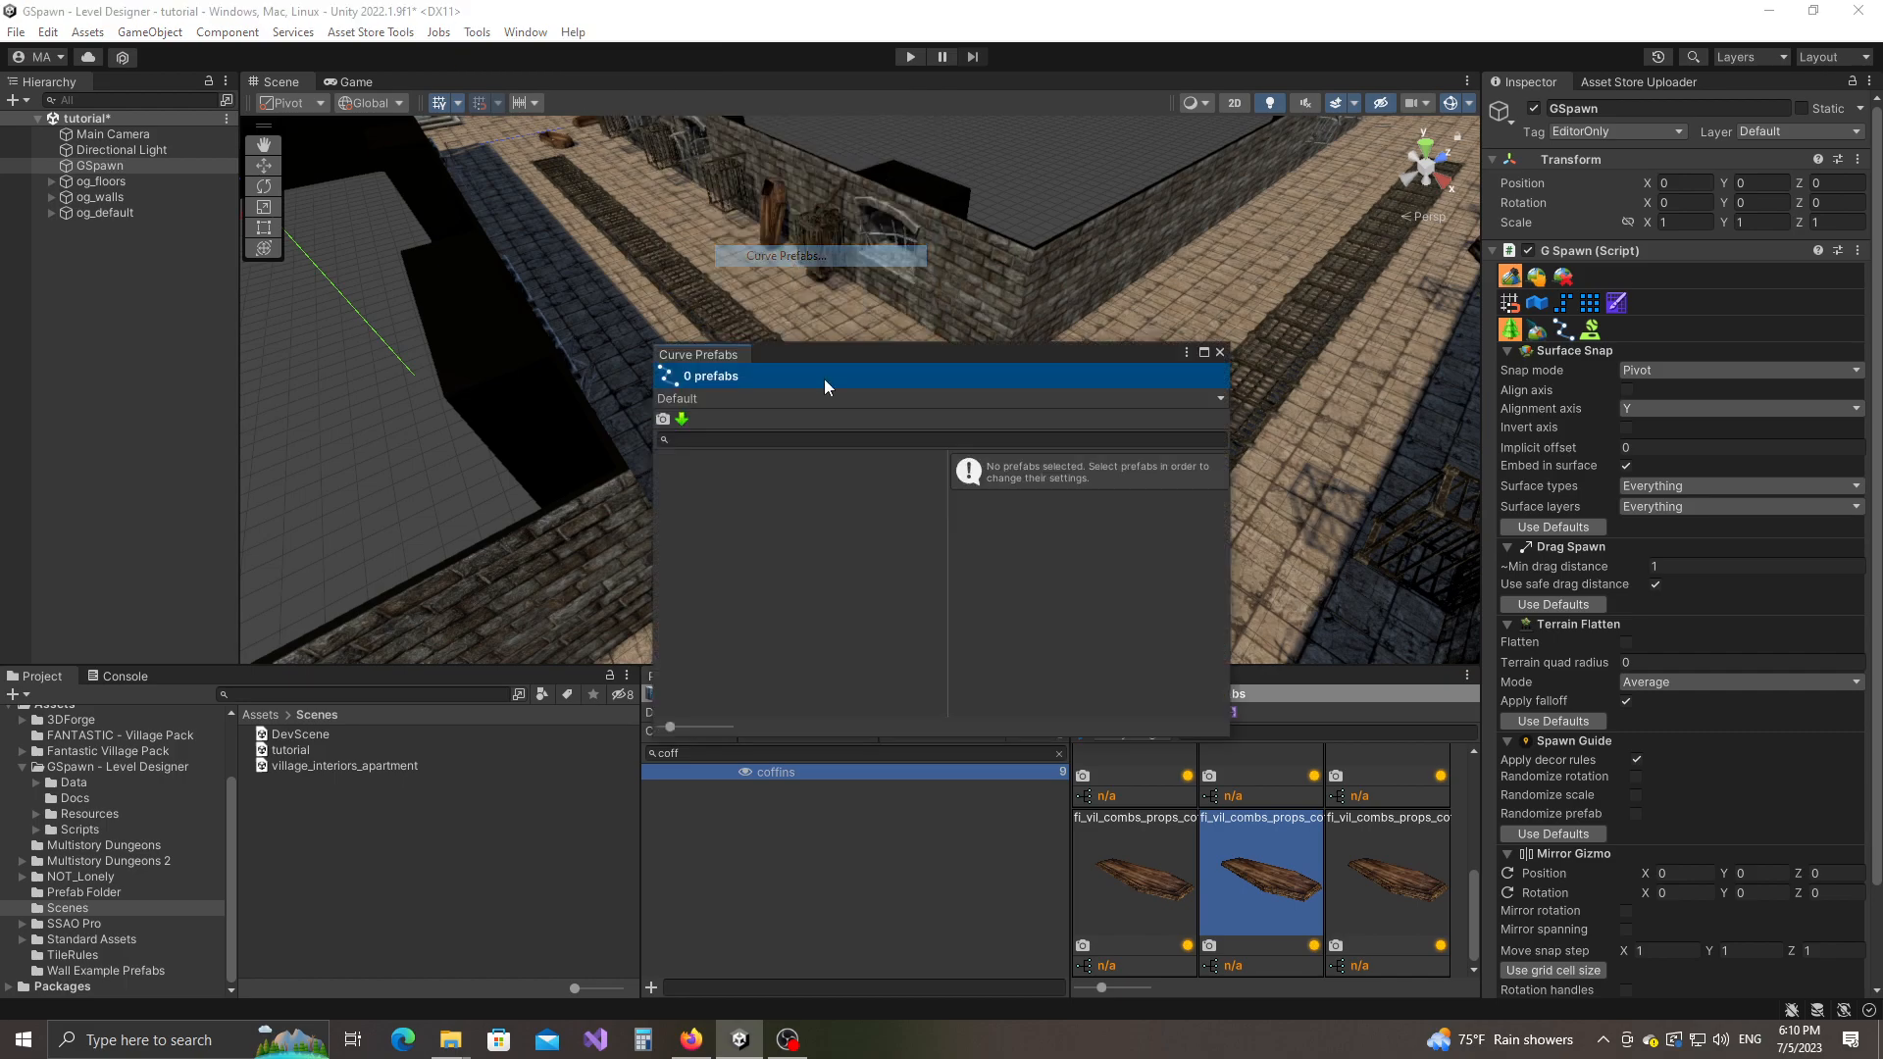
{"action": "left_click_drag", "start_coordinate": [713, 363], "coordinate": [738, 858]}
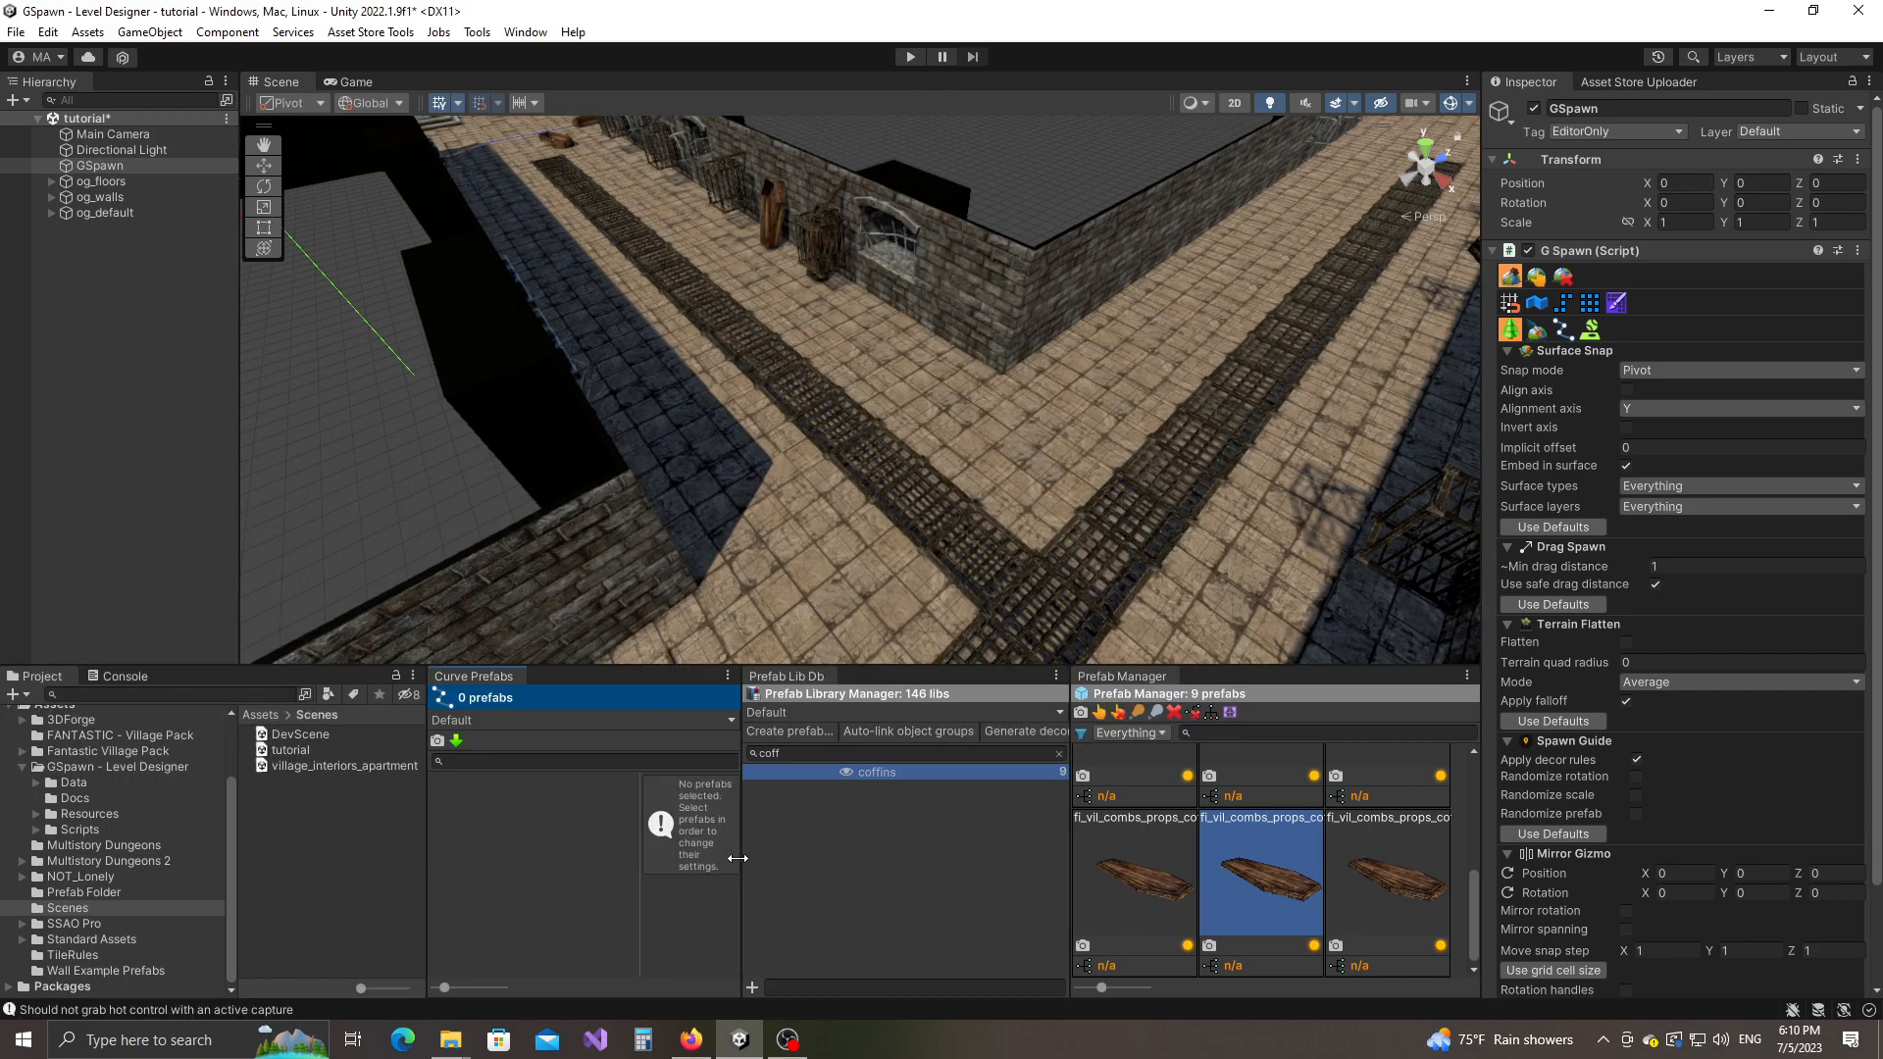
Step: Create a curve spawn prefabs profile named urns_bones
{"action": "left_click", "coordinate": [469, 723]}
{"action": "left_click", "coordinate": [480, 770]}
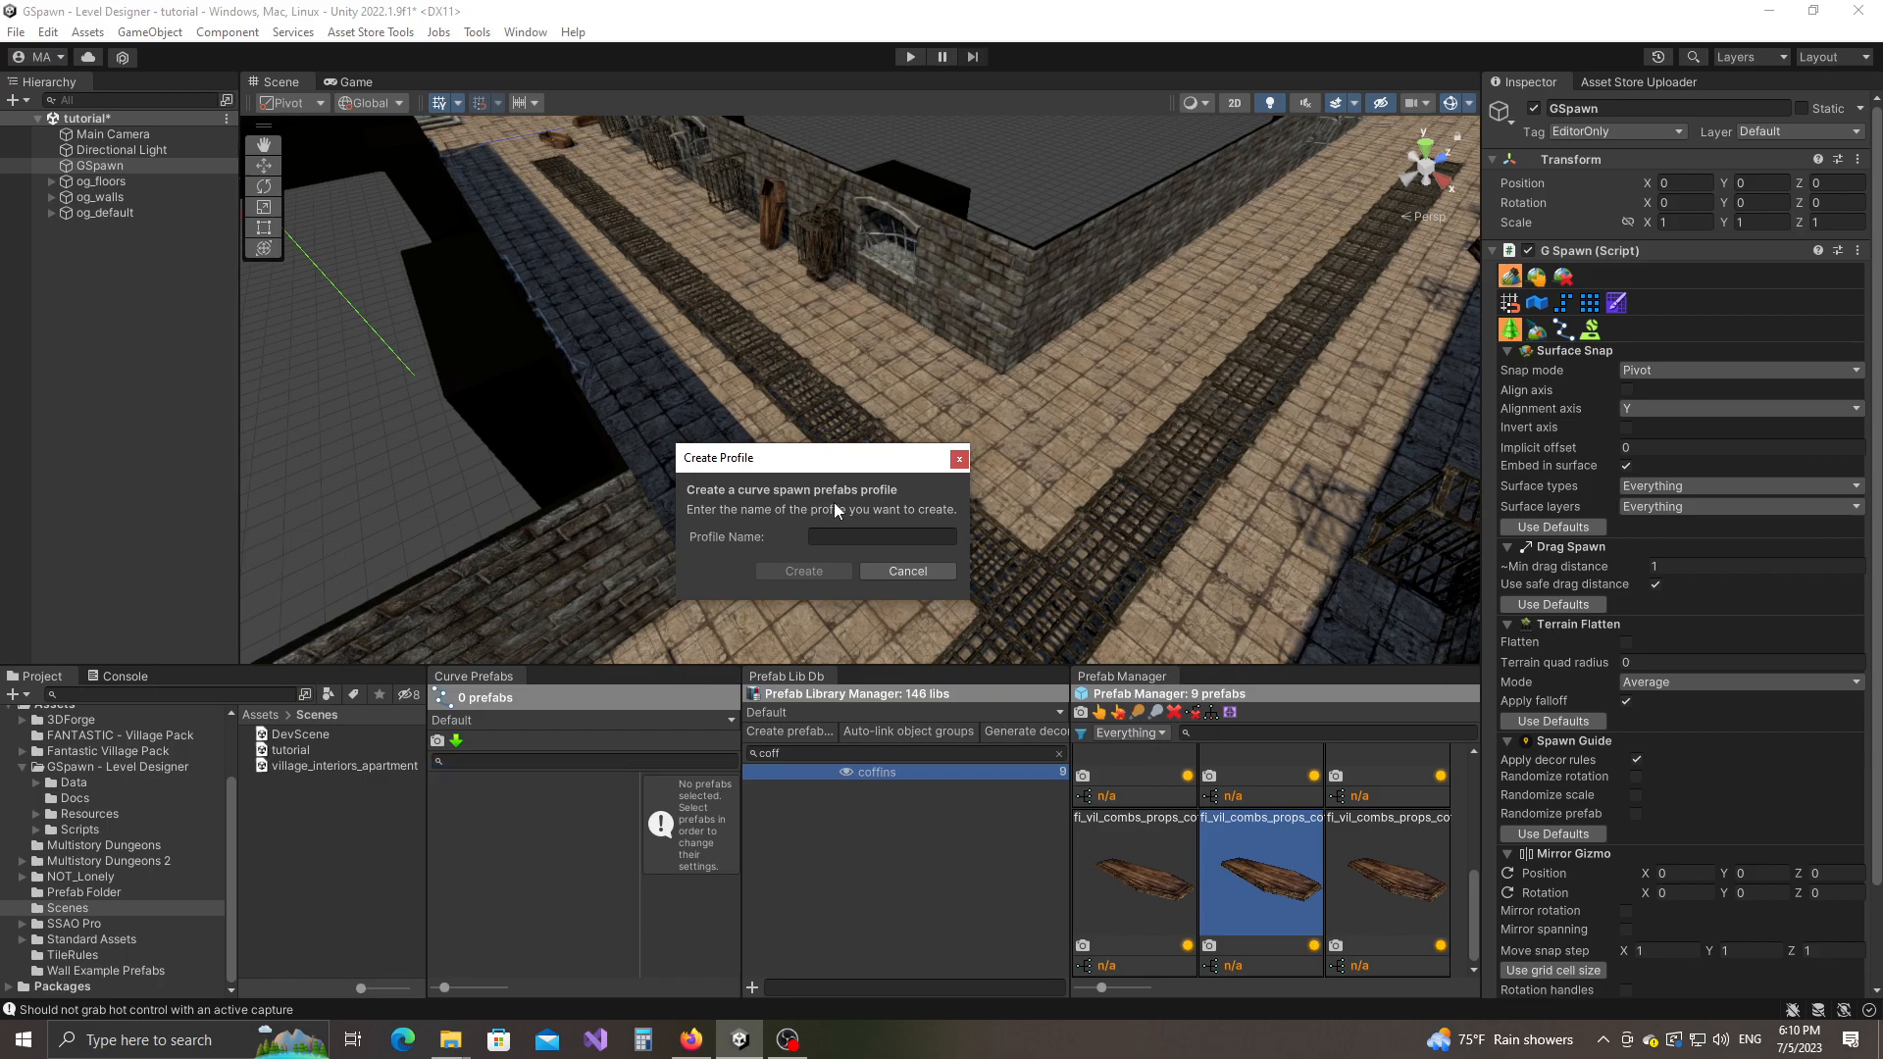
{"action": "type", "text": "urns_bones"}
{"action": "key", "text": "Tab"}
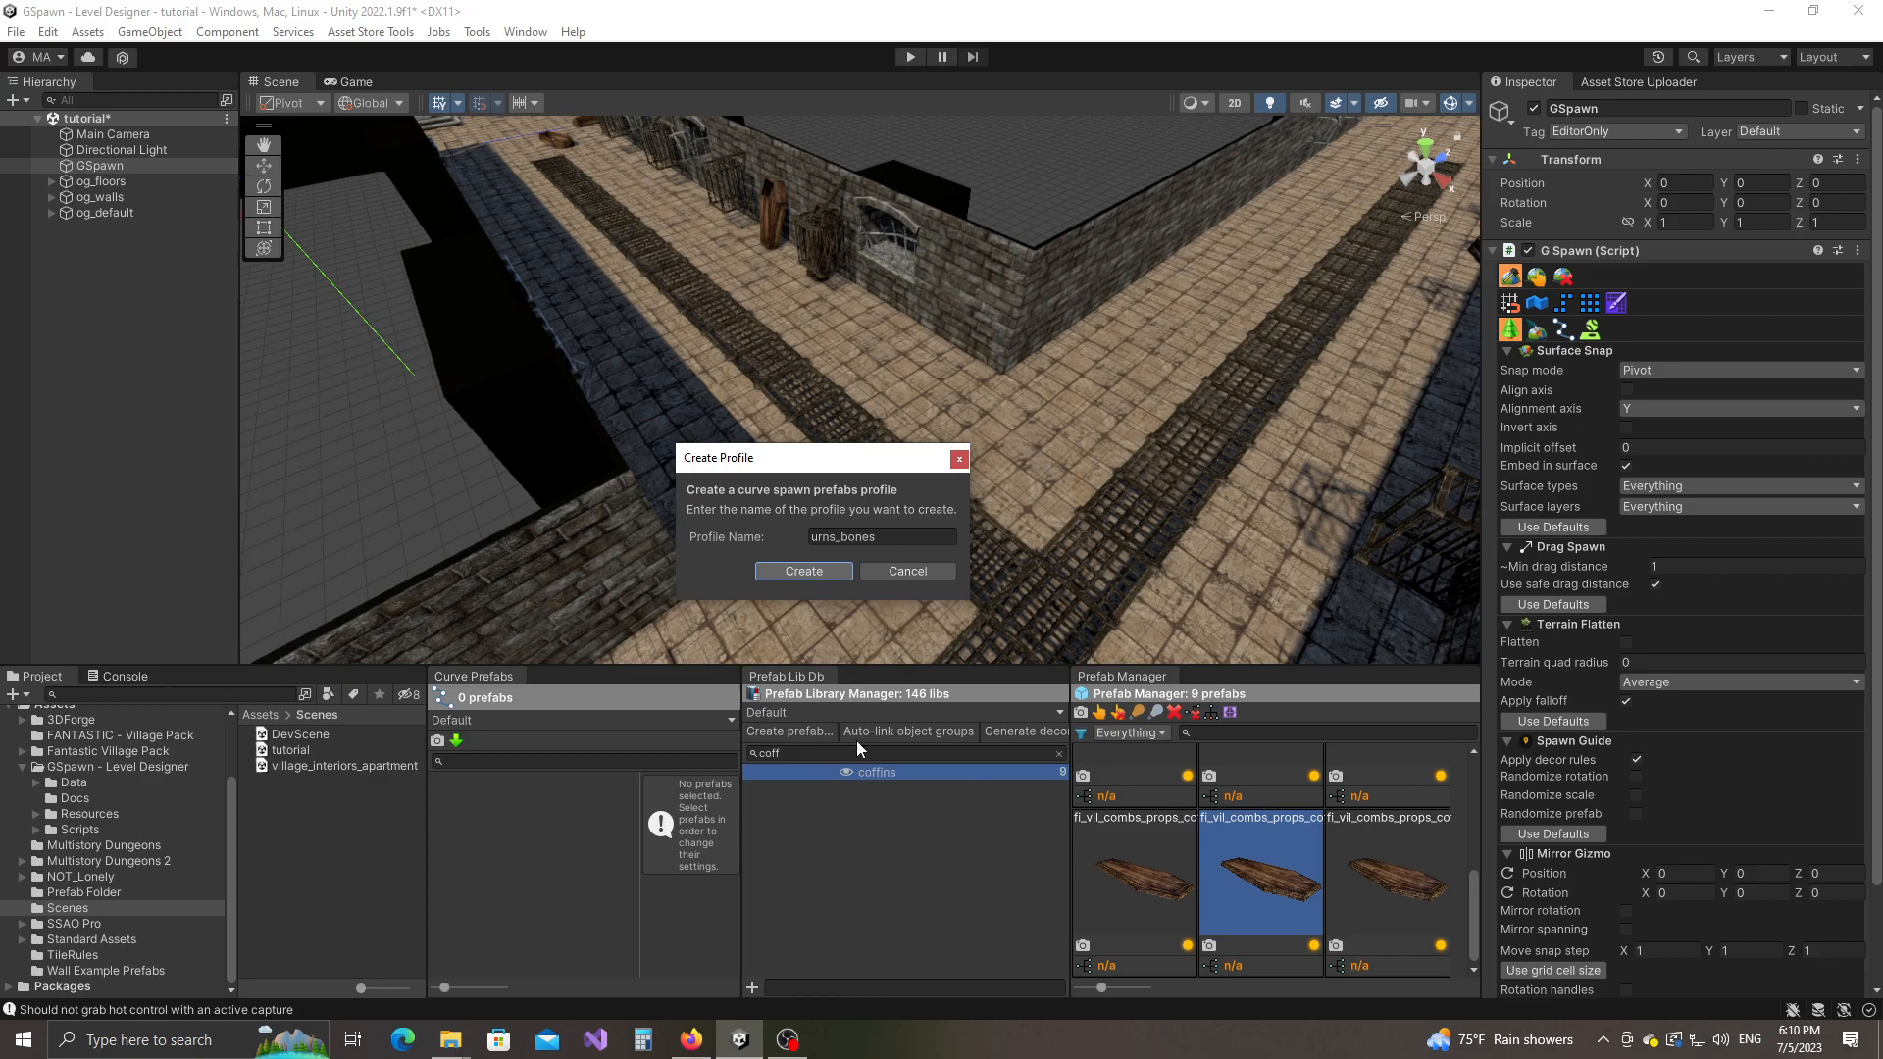
{"action": "left_click", "coordinate": [815, 572]}
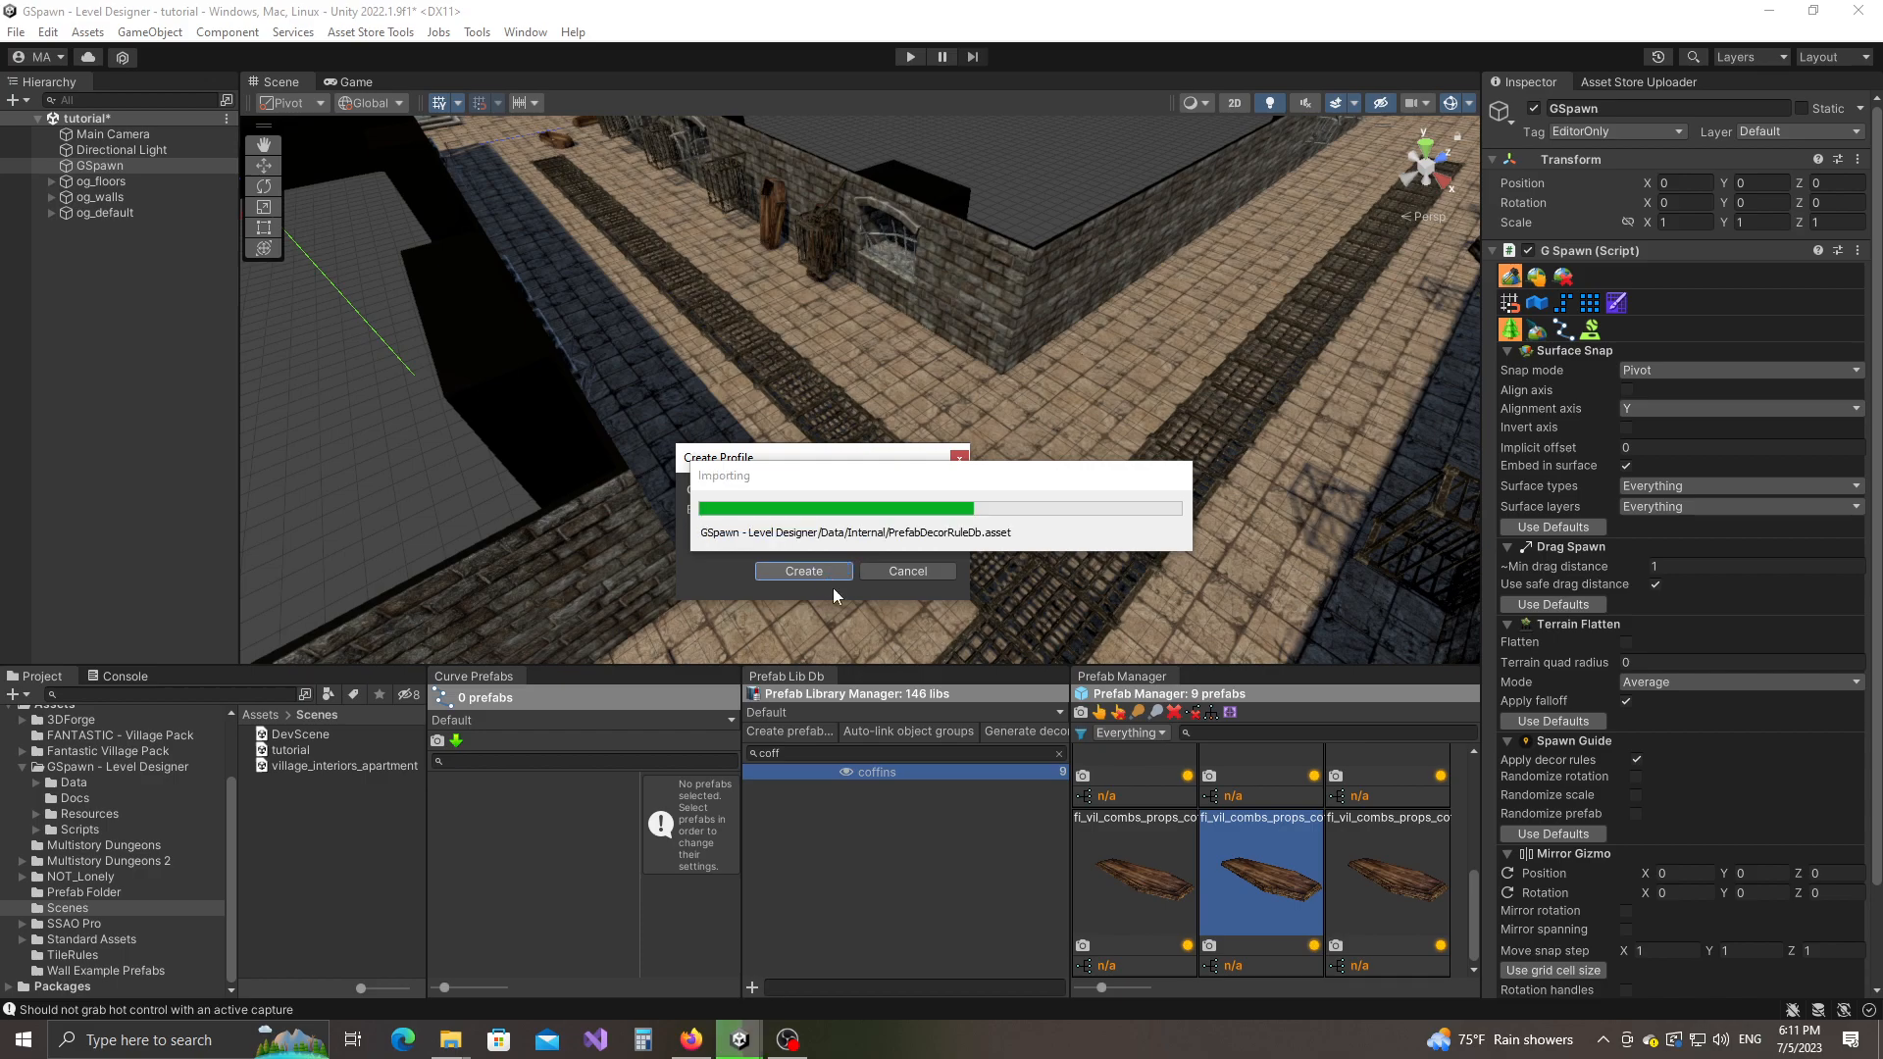
Step: Search the prefab libraries for "urns" and show the urns library's prefabs
{"action": "left_click", "coordinate": [816, 756]}
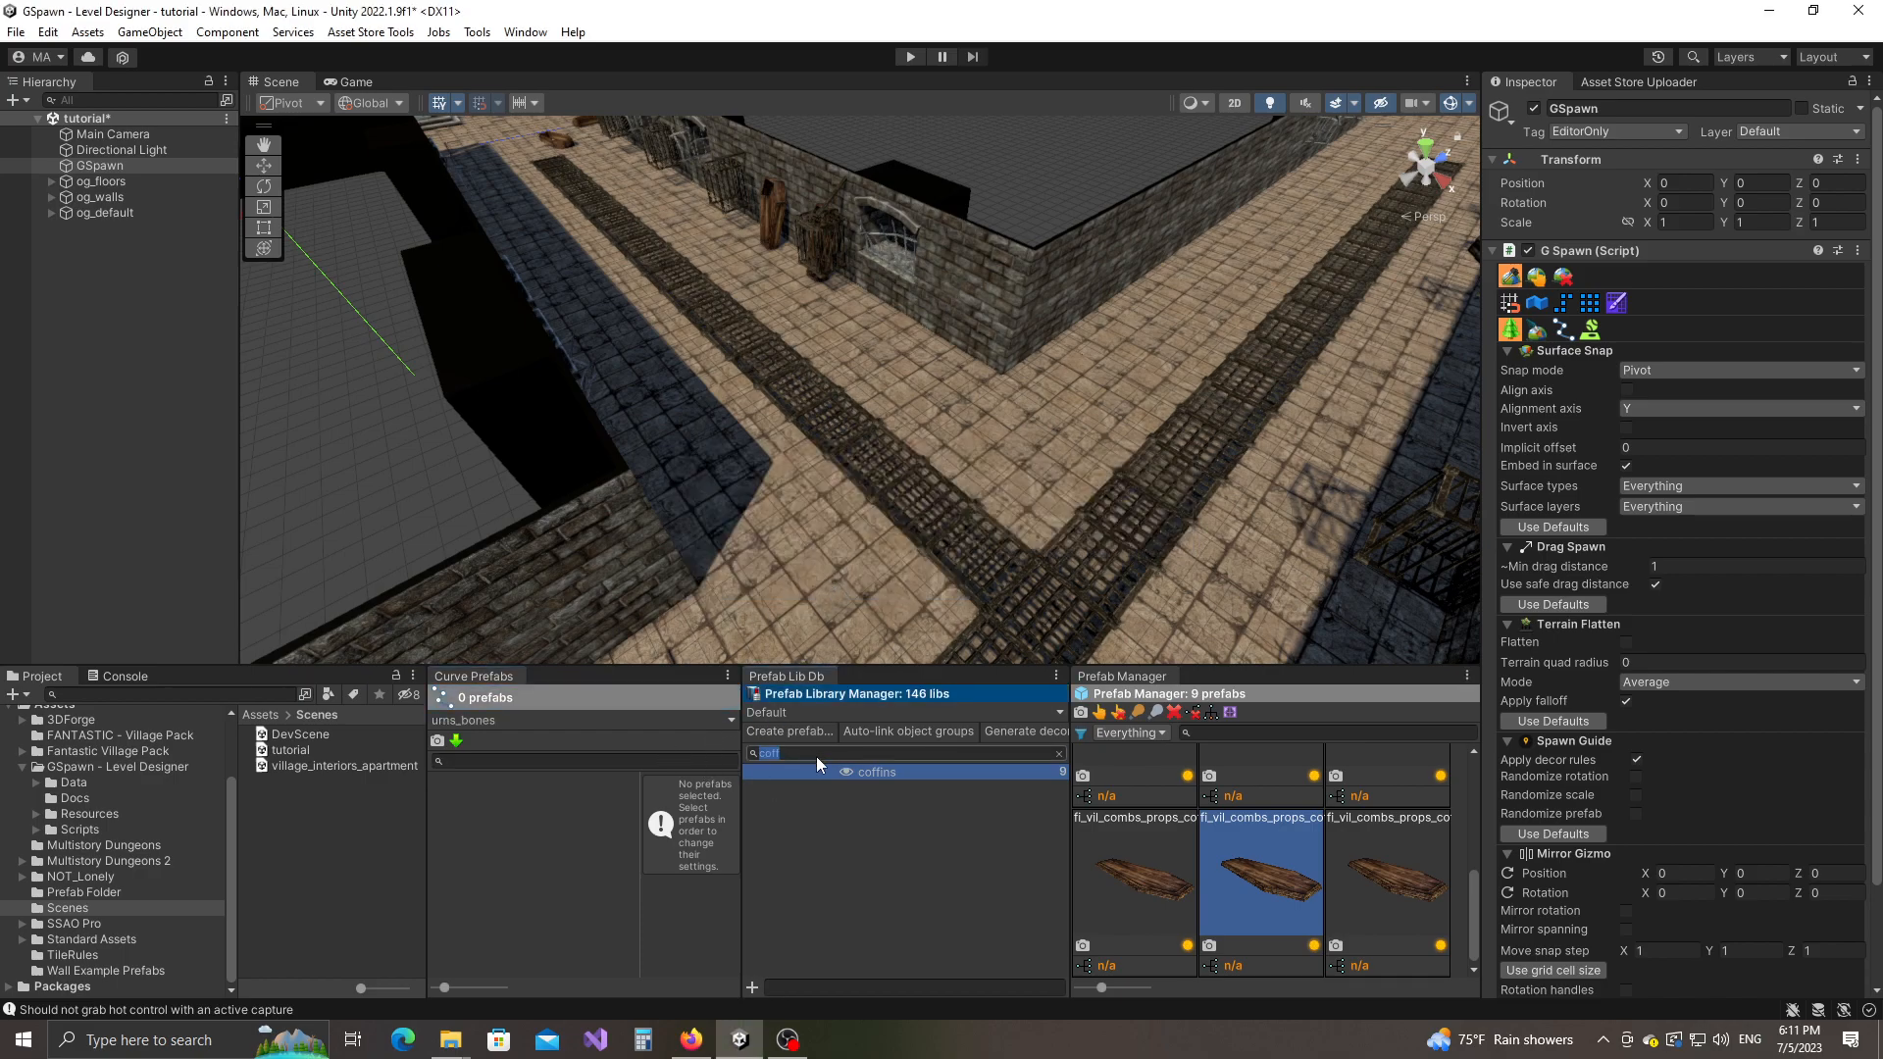
{"action": "key", "text": "BackSpace"}
{"action": "type", "text": "urns"}
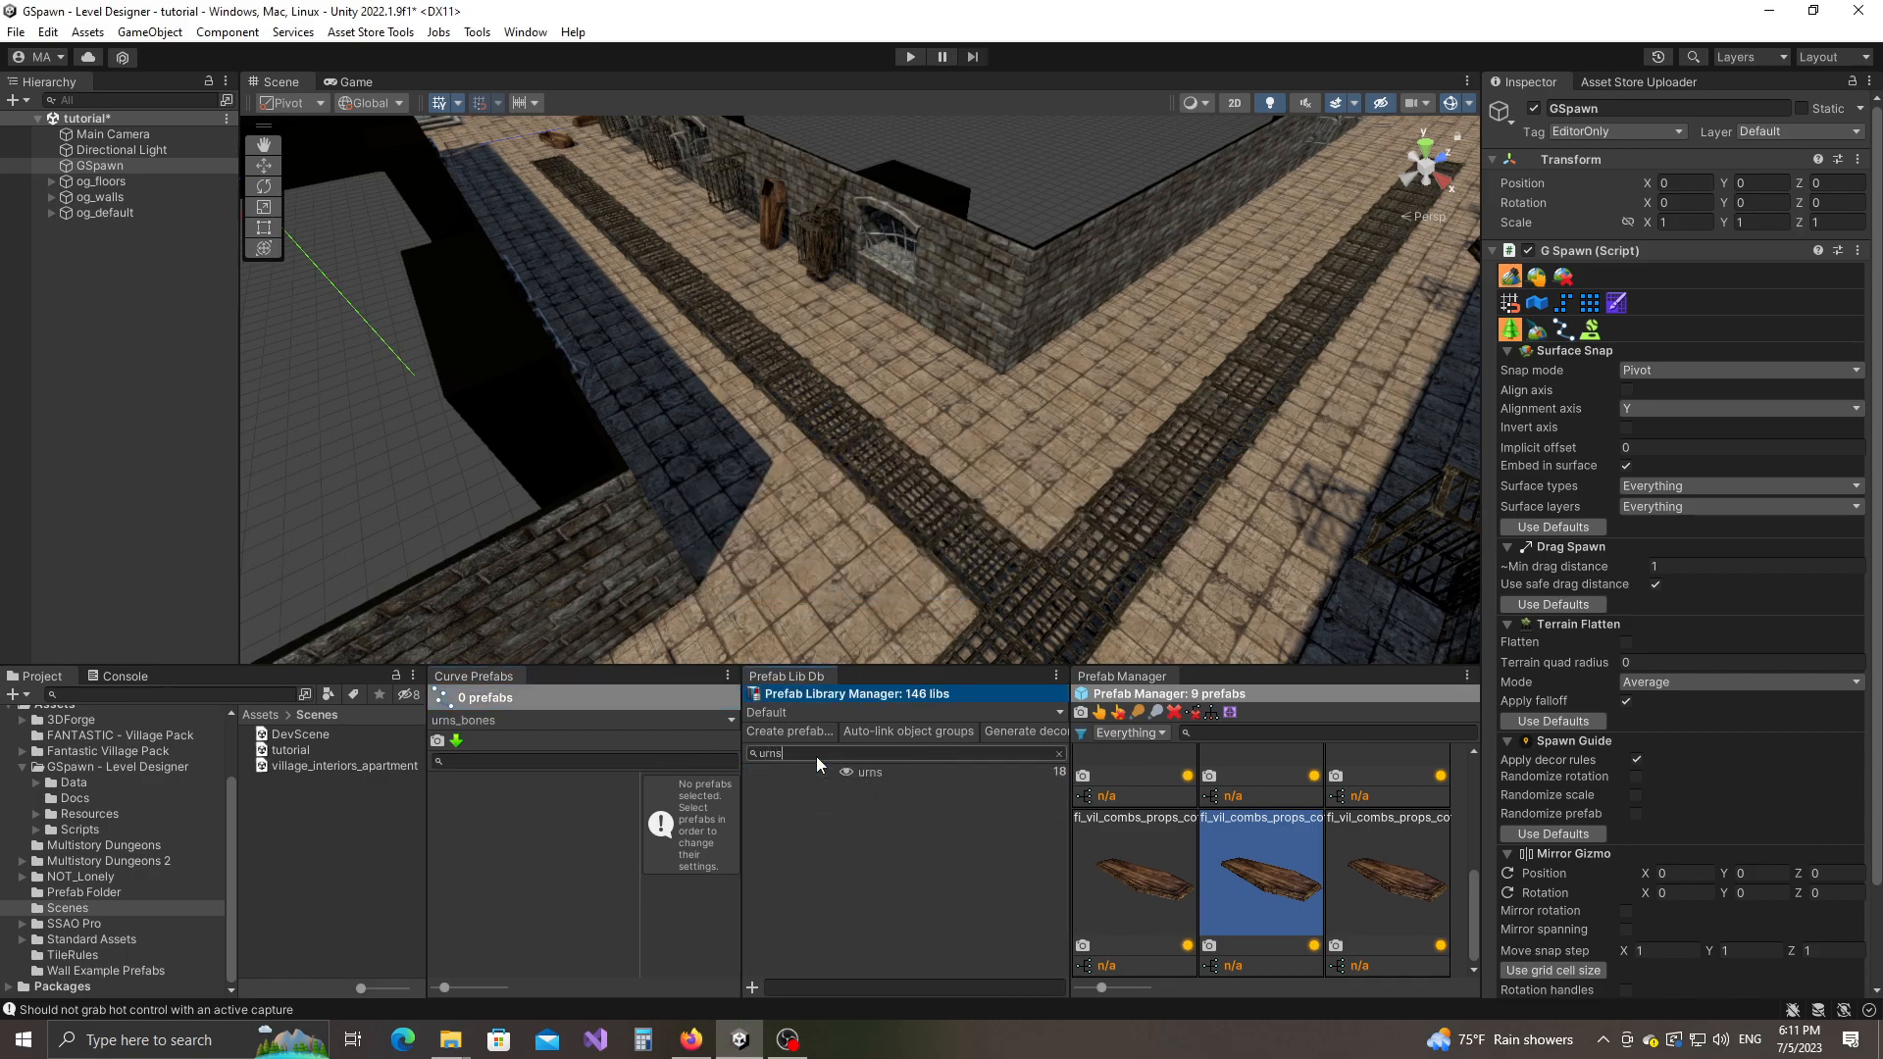
{"action": "left_click", "coordinate": [867, 778]}
{"action": "scroll", "coordinate": [1157, 843], "scroll_direction": "up", "scroll_amount": 3}
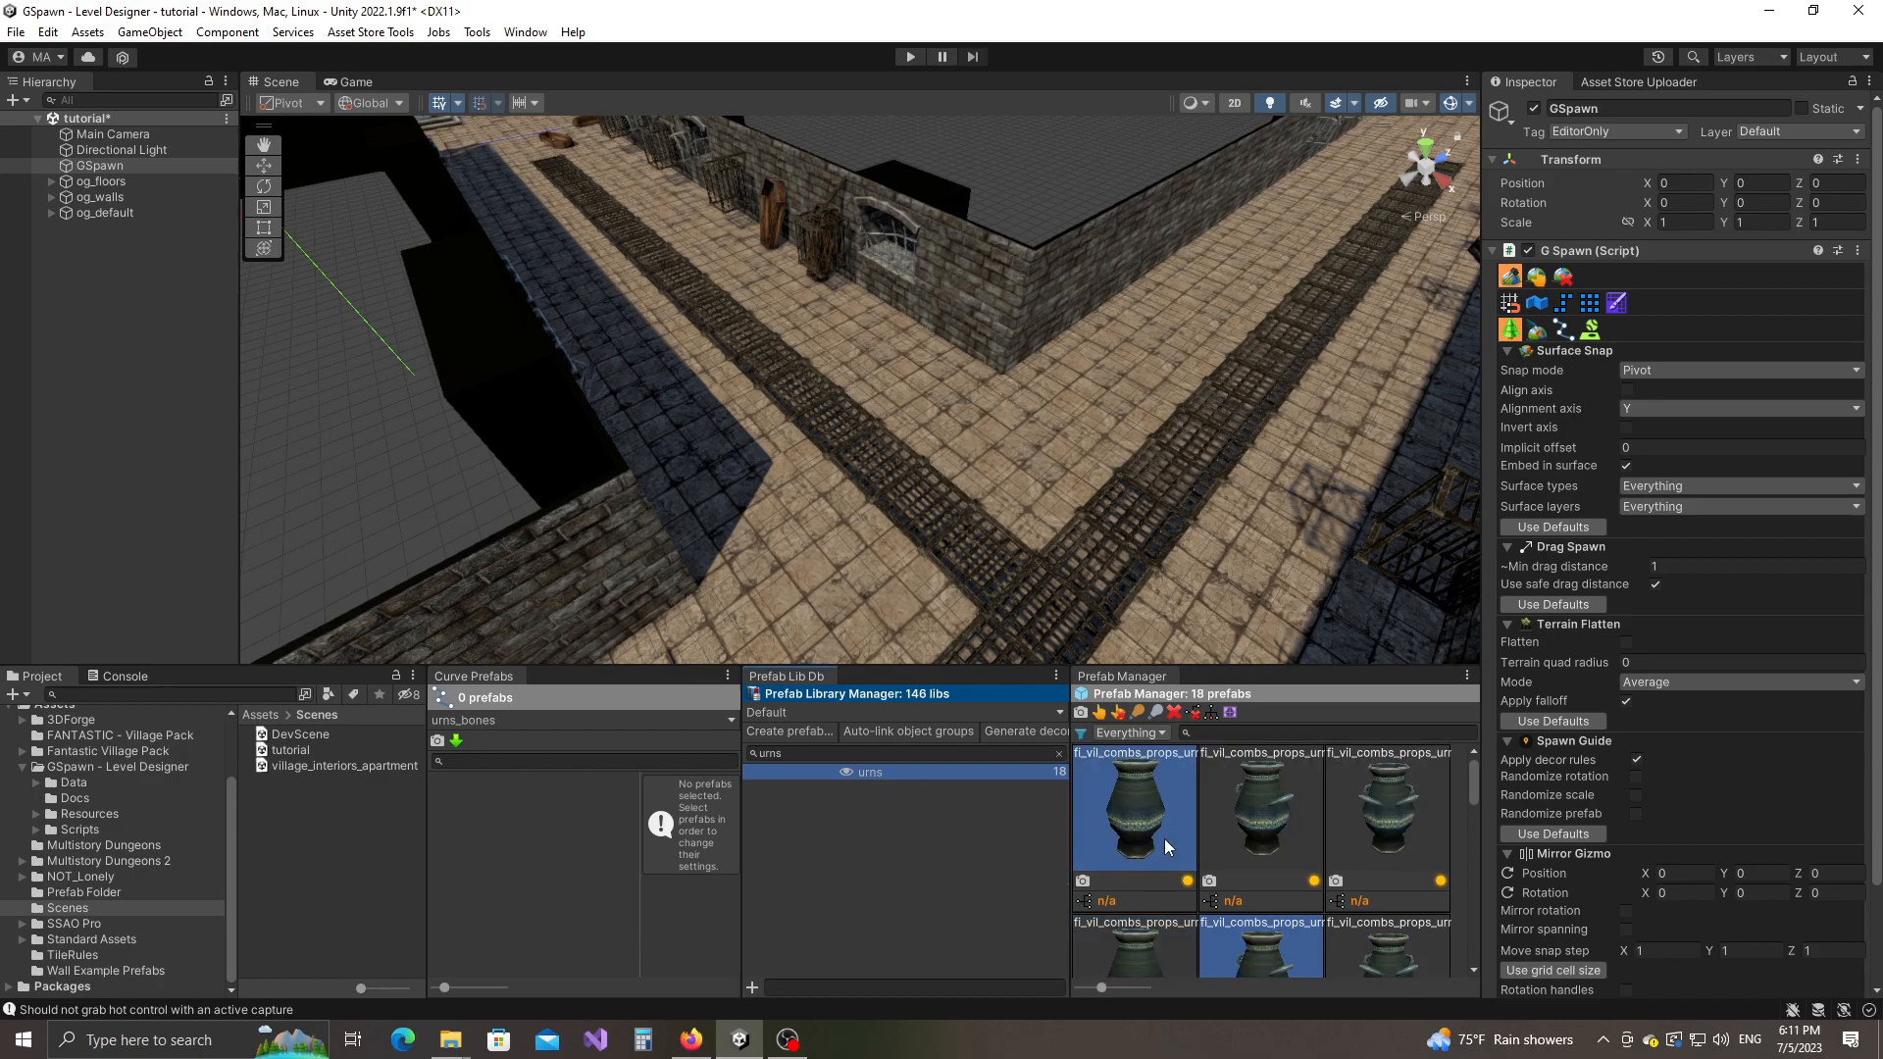
Step: Add one green, one yellow and one brown urn prefab to the urns_bones curve profile and widen the Curve Prefabs window
{"action": "left_click", "coordinate": [1154, 824]}
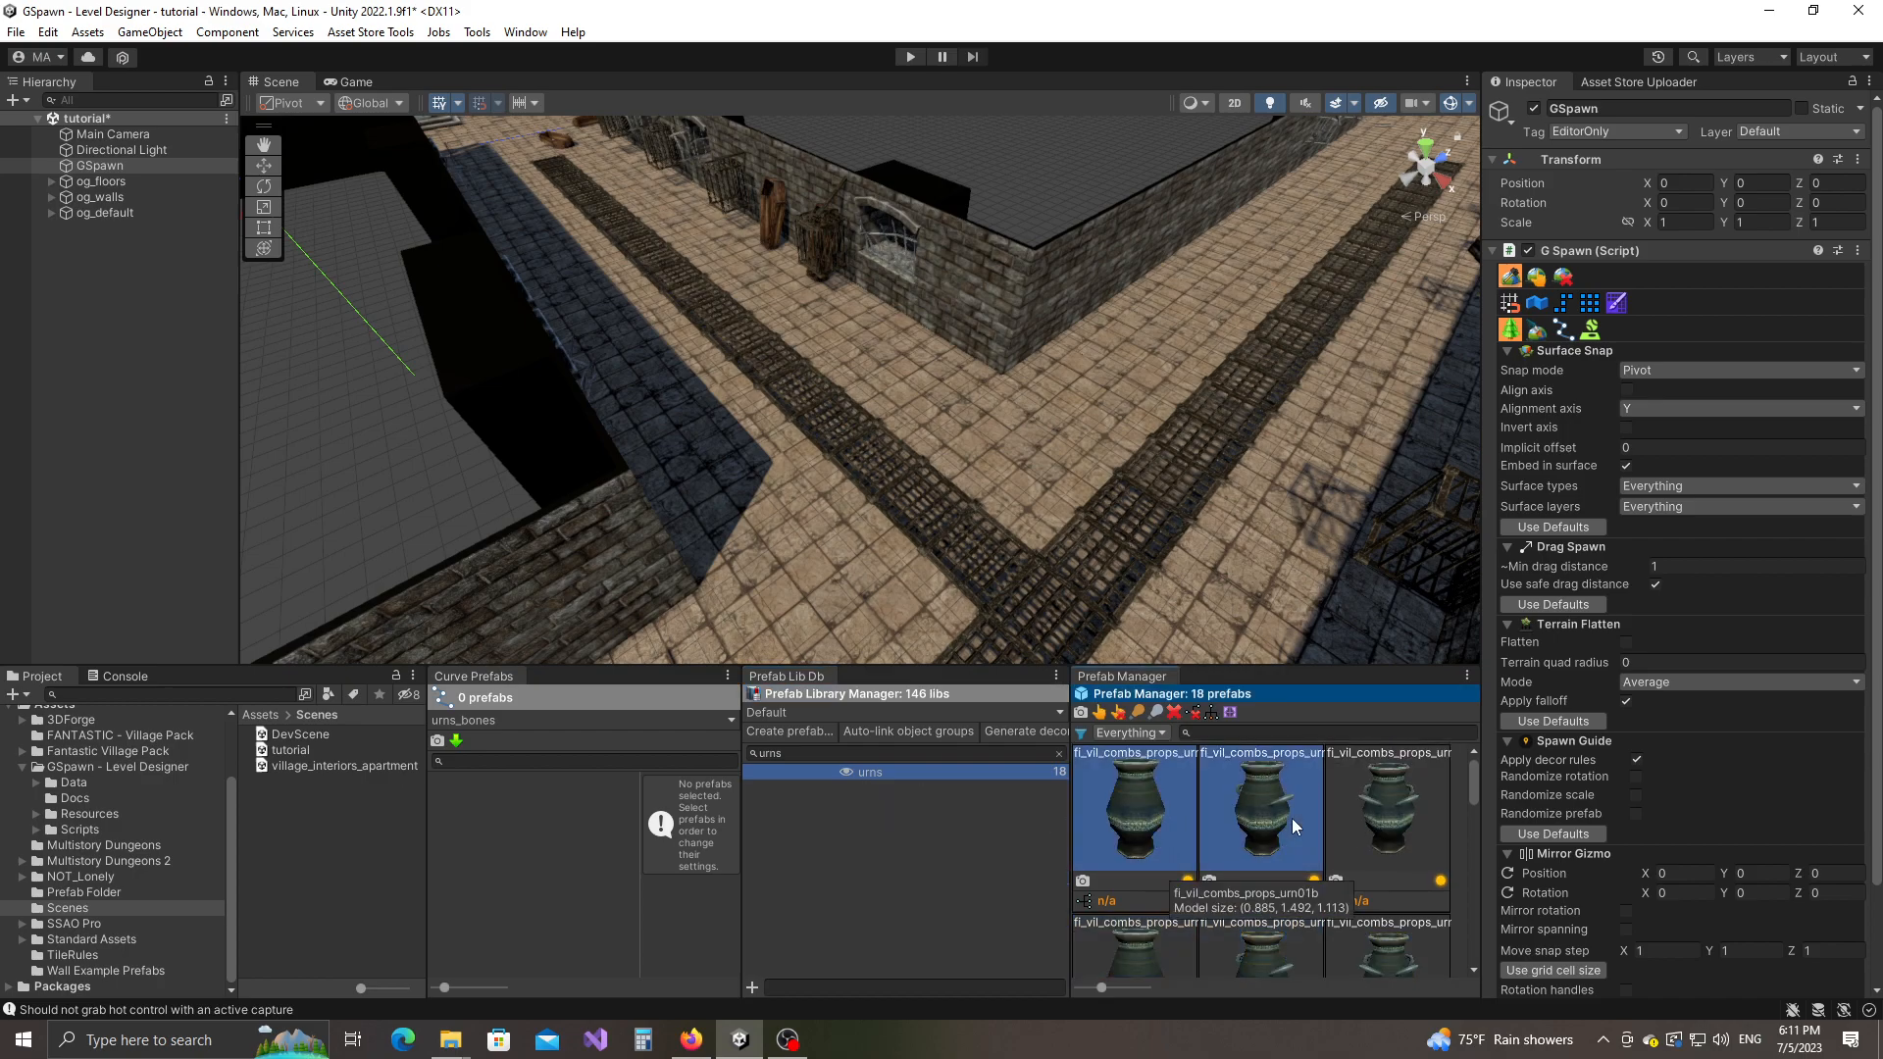
{"action": "scroll", "coordinate": [1275, 829], "scroll_direction": "down", "scroll_amount": 3}
{"action": "scroll", "coordinate": [1302, 856], "scroll_direction": "up", "scroll_amount": 3}
{"action": "scroll", "coordinate": [1272, 861], "scroll_direction": "down", "scroll_amount": 4}
{"action": "left_click", "coordinate": [1269, 938], "text": "ctrl"}
{"action": "scroll", "coordinate": [1299, 881], "scroll_direction": "down", "scroll_amount": 3}
{"action": "scroll", "coordinate": [1298, 888], "scroll_direction": "down", "scroll_amount": 4}
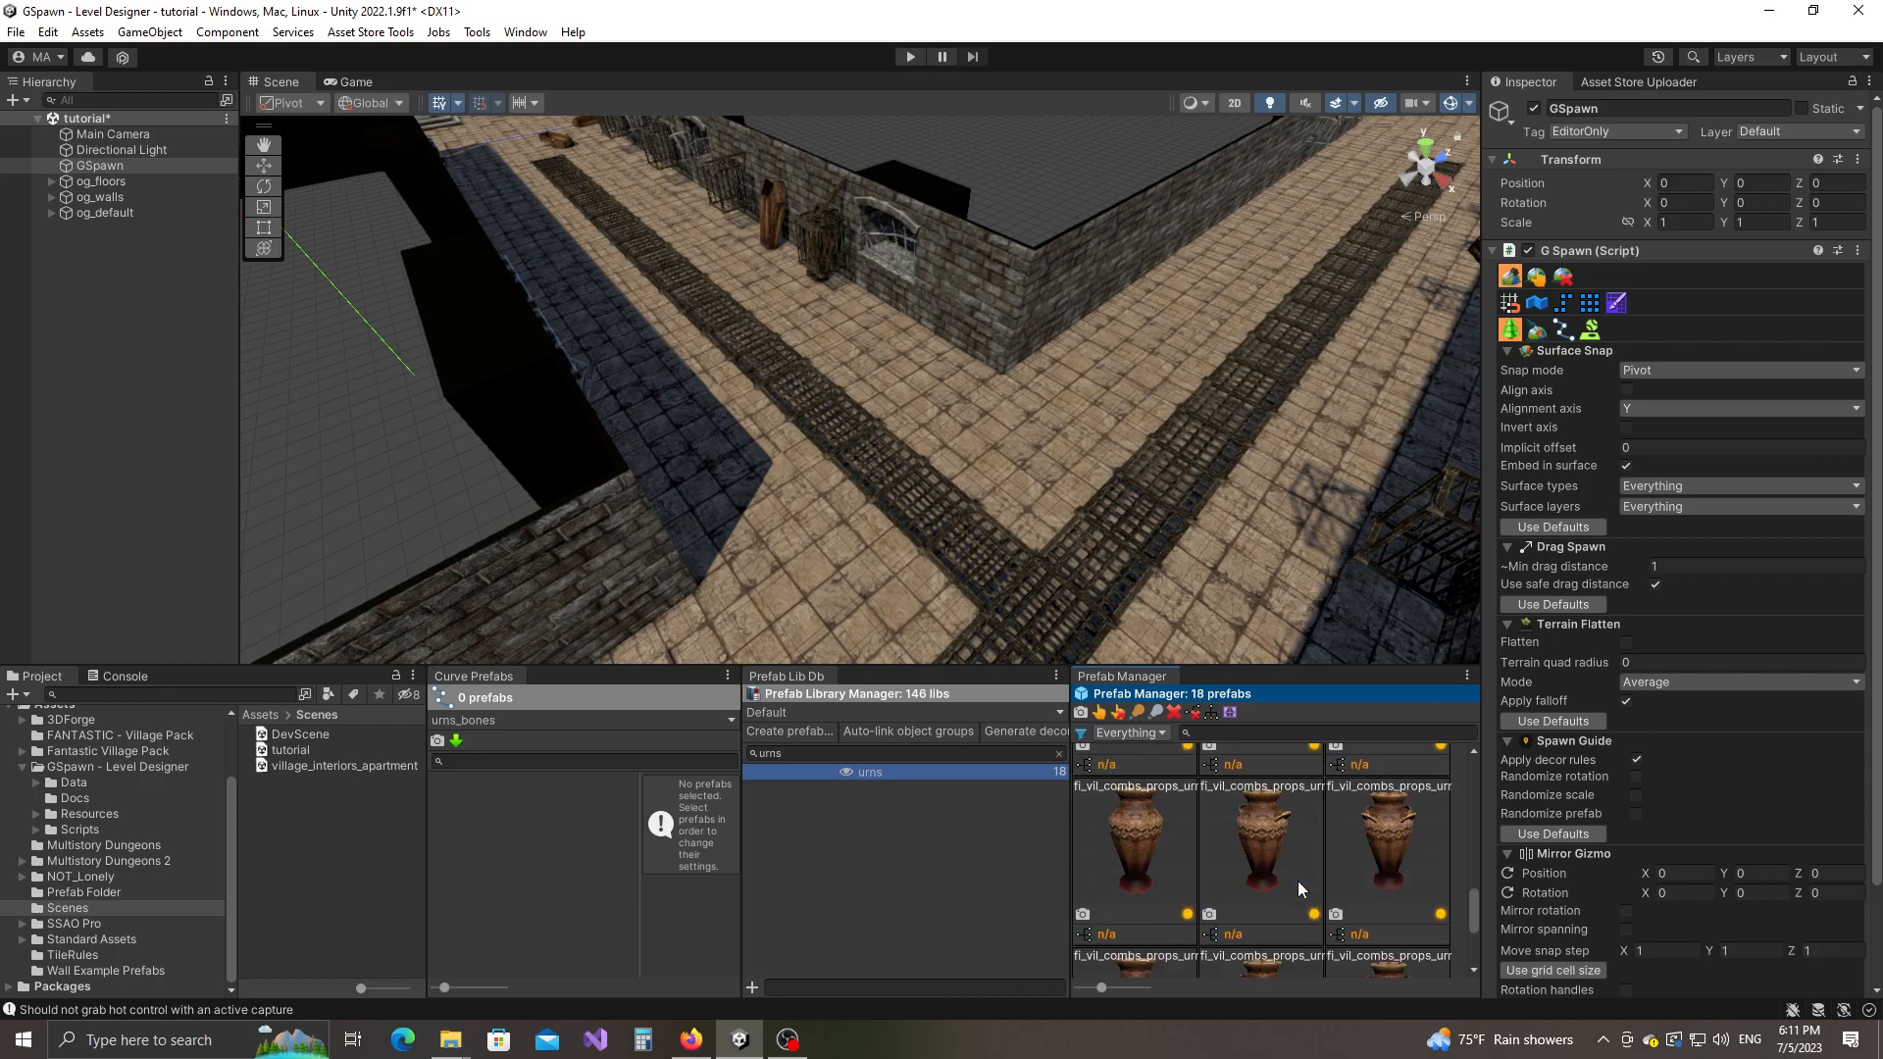
{"action": "left_click", "coordinate": [1149, 858], "text": "ctrl"}
{"action": "scroll", "coordinate": [1349, 896], "scroll_direction": "down", "scroll_amount": 3}
{"action": "scroll", "coordinate": [1350, 896], "scroll_direction": "up", "scroll_amount": 1}
{"action": "scroll", "coordinate": [1349, 887], "scroll_direction": "up", "scroll_amount": 6}
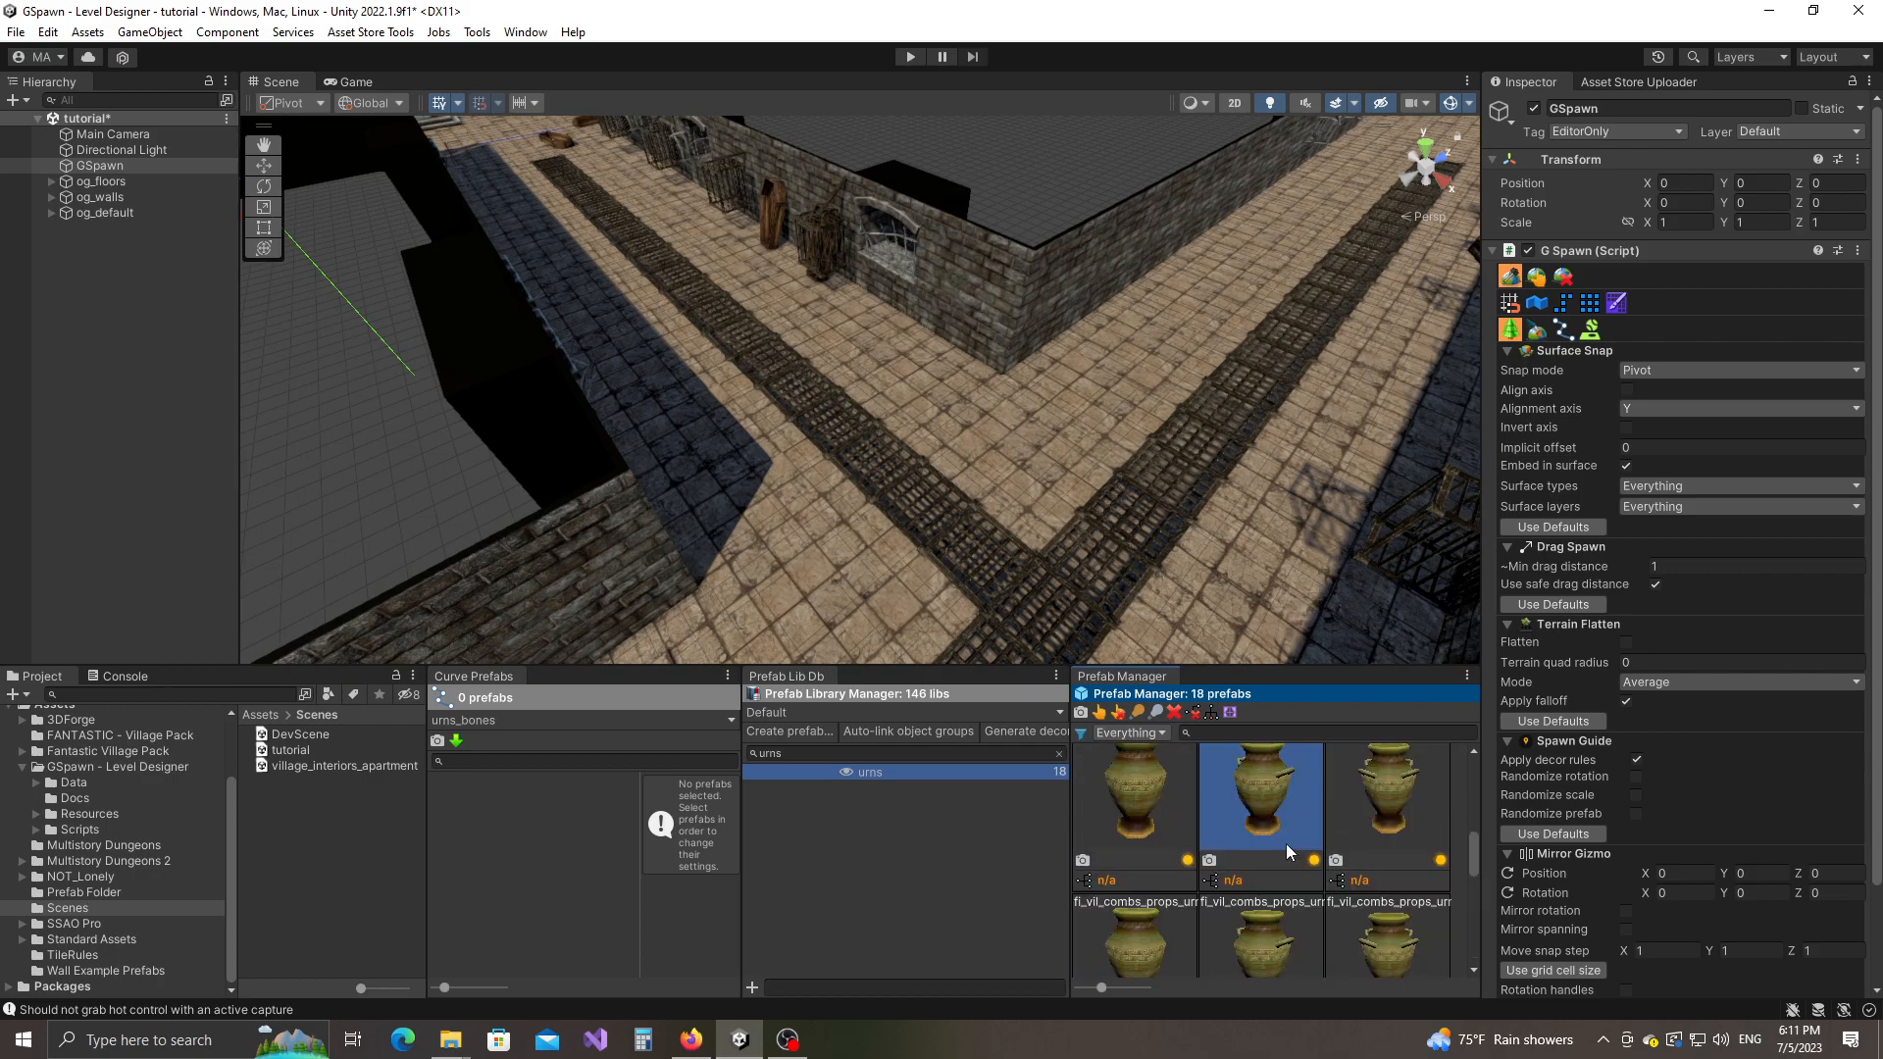
{"action": "left_click", "coordinate": [1162, 798], "text": "ctrl"}
{"action": "left_click_drag", "start_coordinate": [1162, 798], "coordinate": [593, 818]}
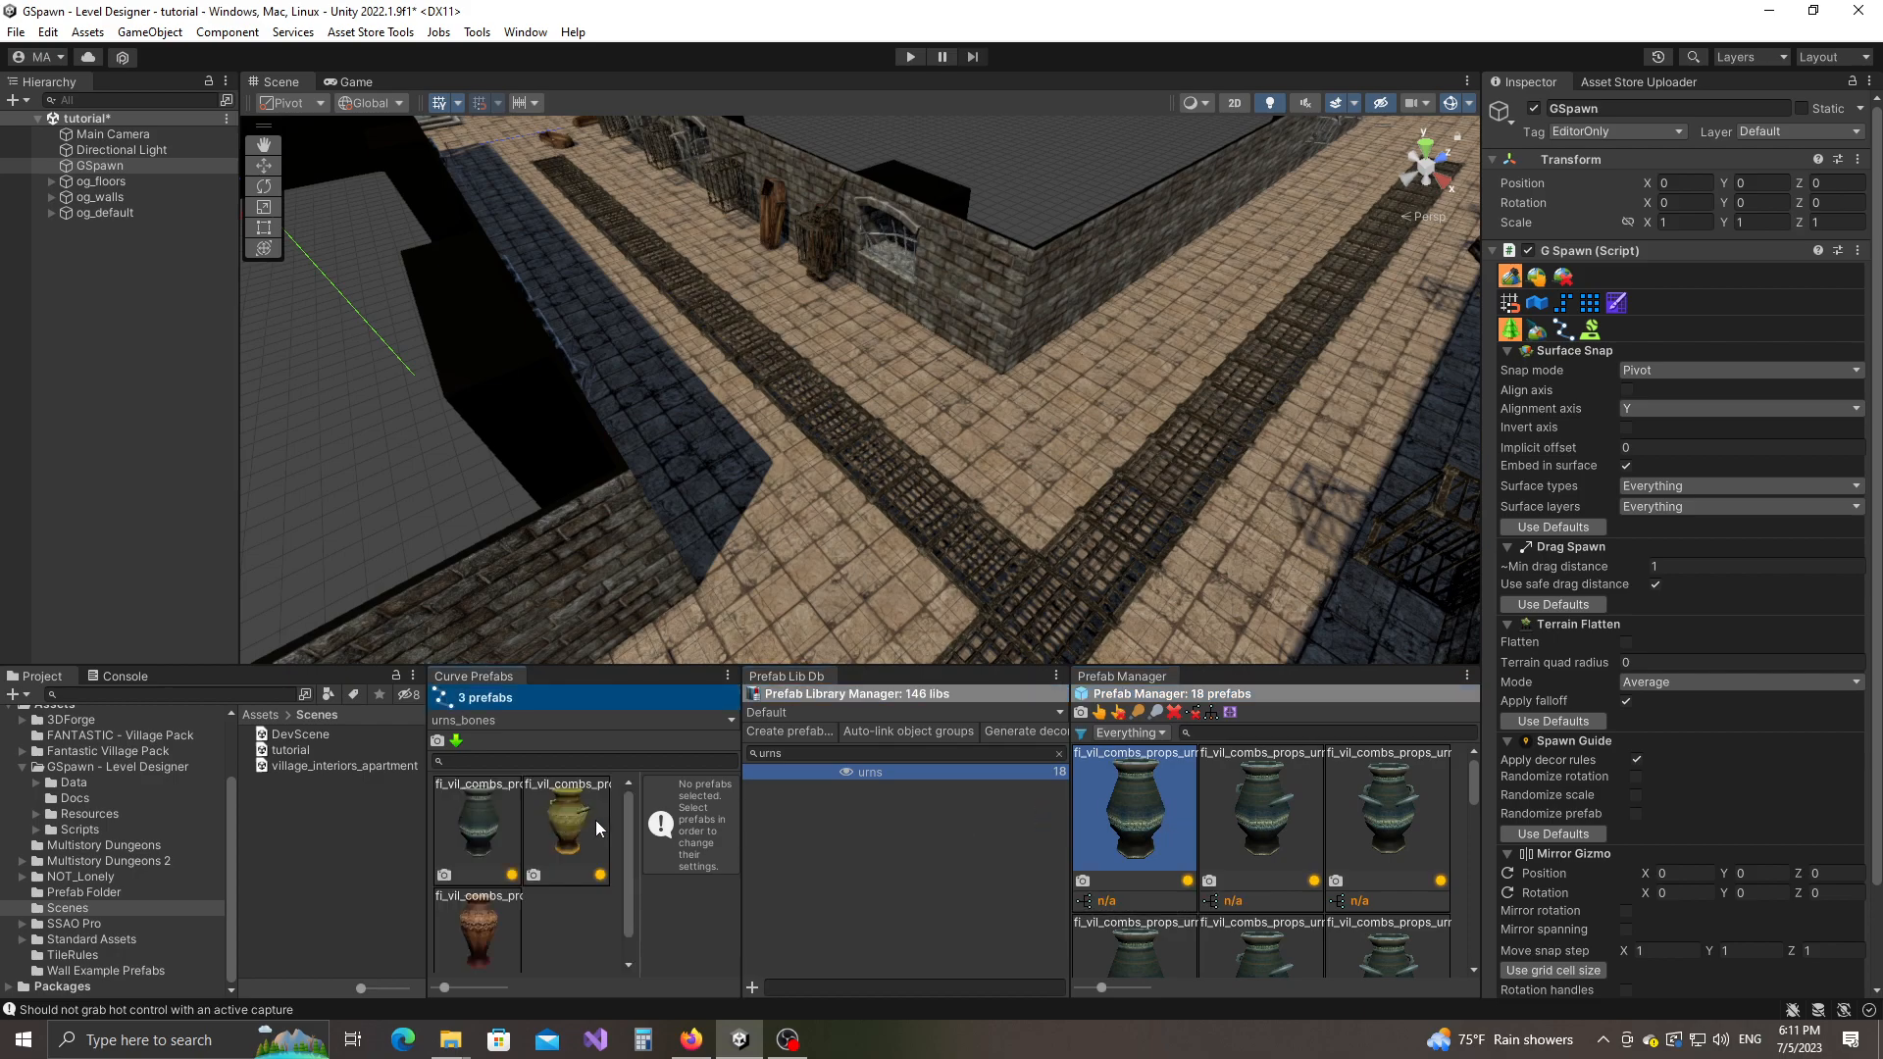
{"action": "left_click_drag", "start_coordinate": [739, 869], "coordinate": [867, 872]}
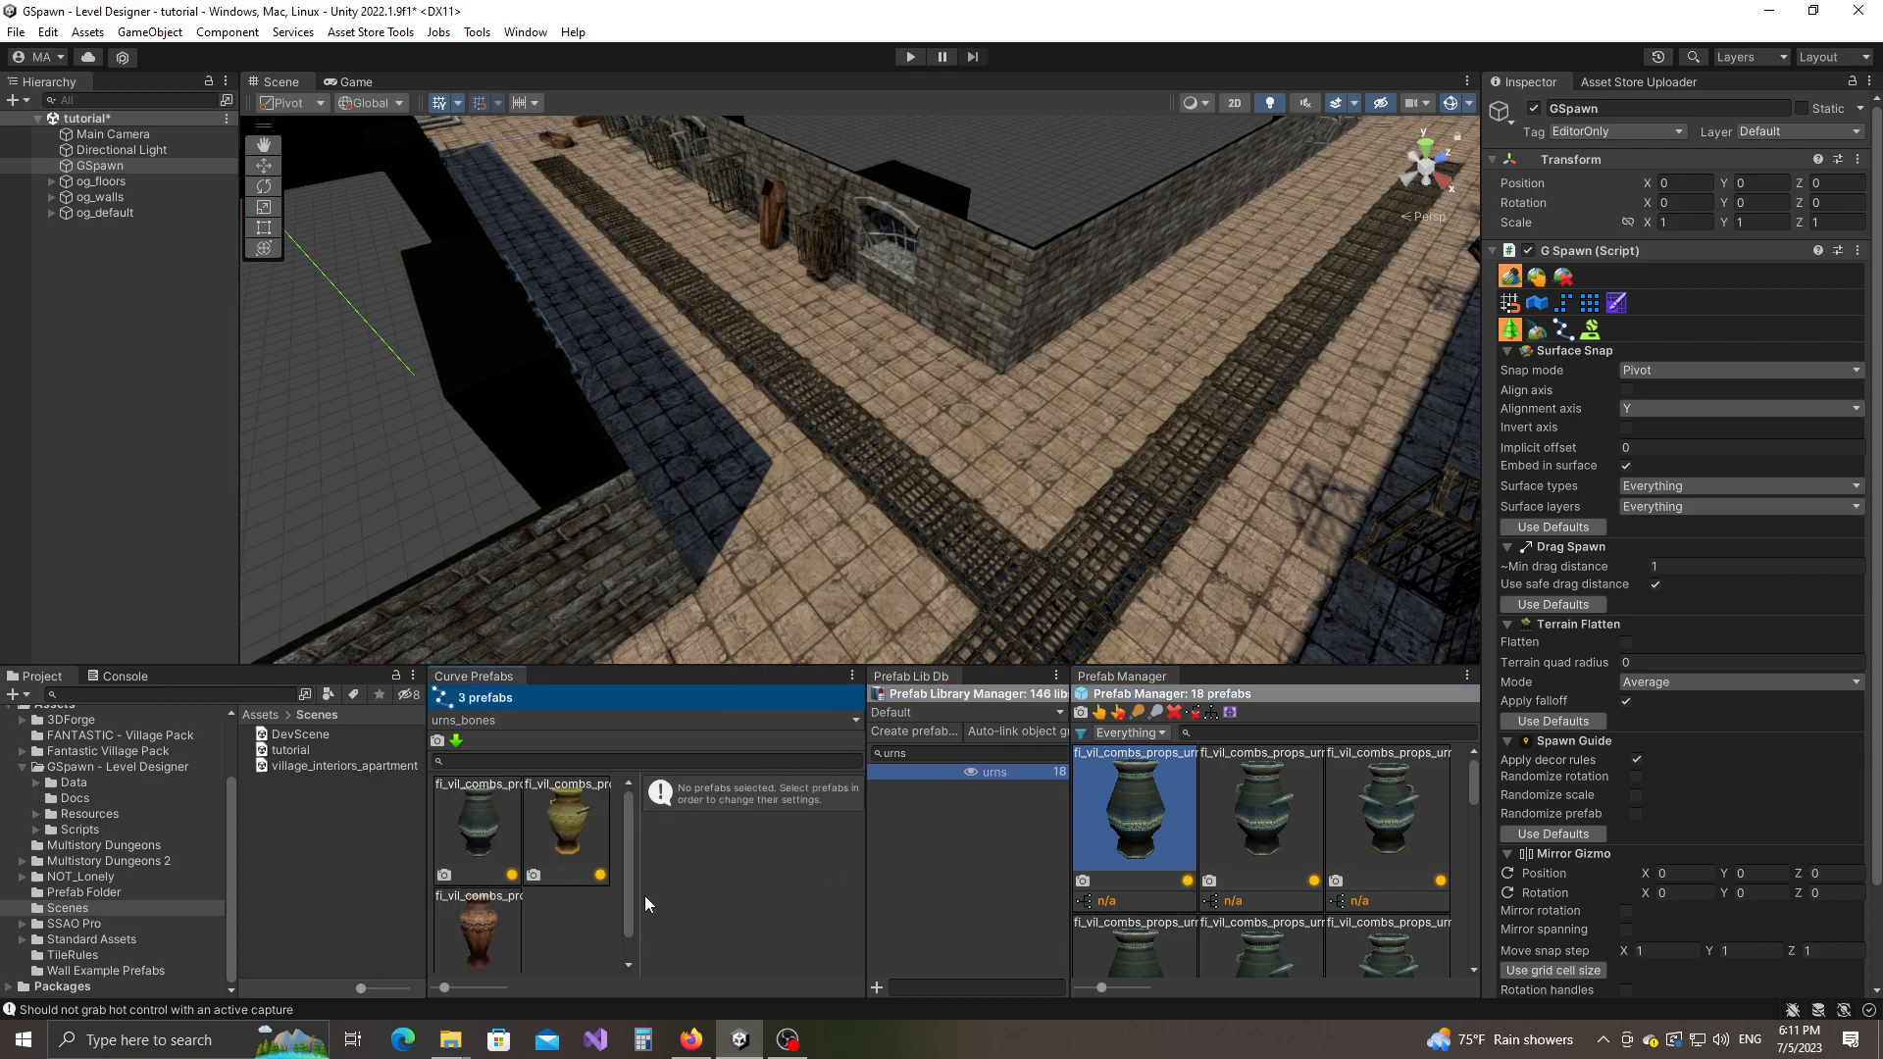
Step: Search the prefab libraries for "bones" and show the bones library's prefabs
{"action": "left_click", "coordinate": [945, 755]}
{"action": "type", "text": "bones"}
{"action": "left_click", "coordinate": [999, 773]}
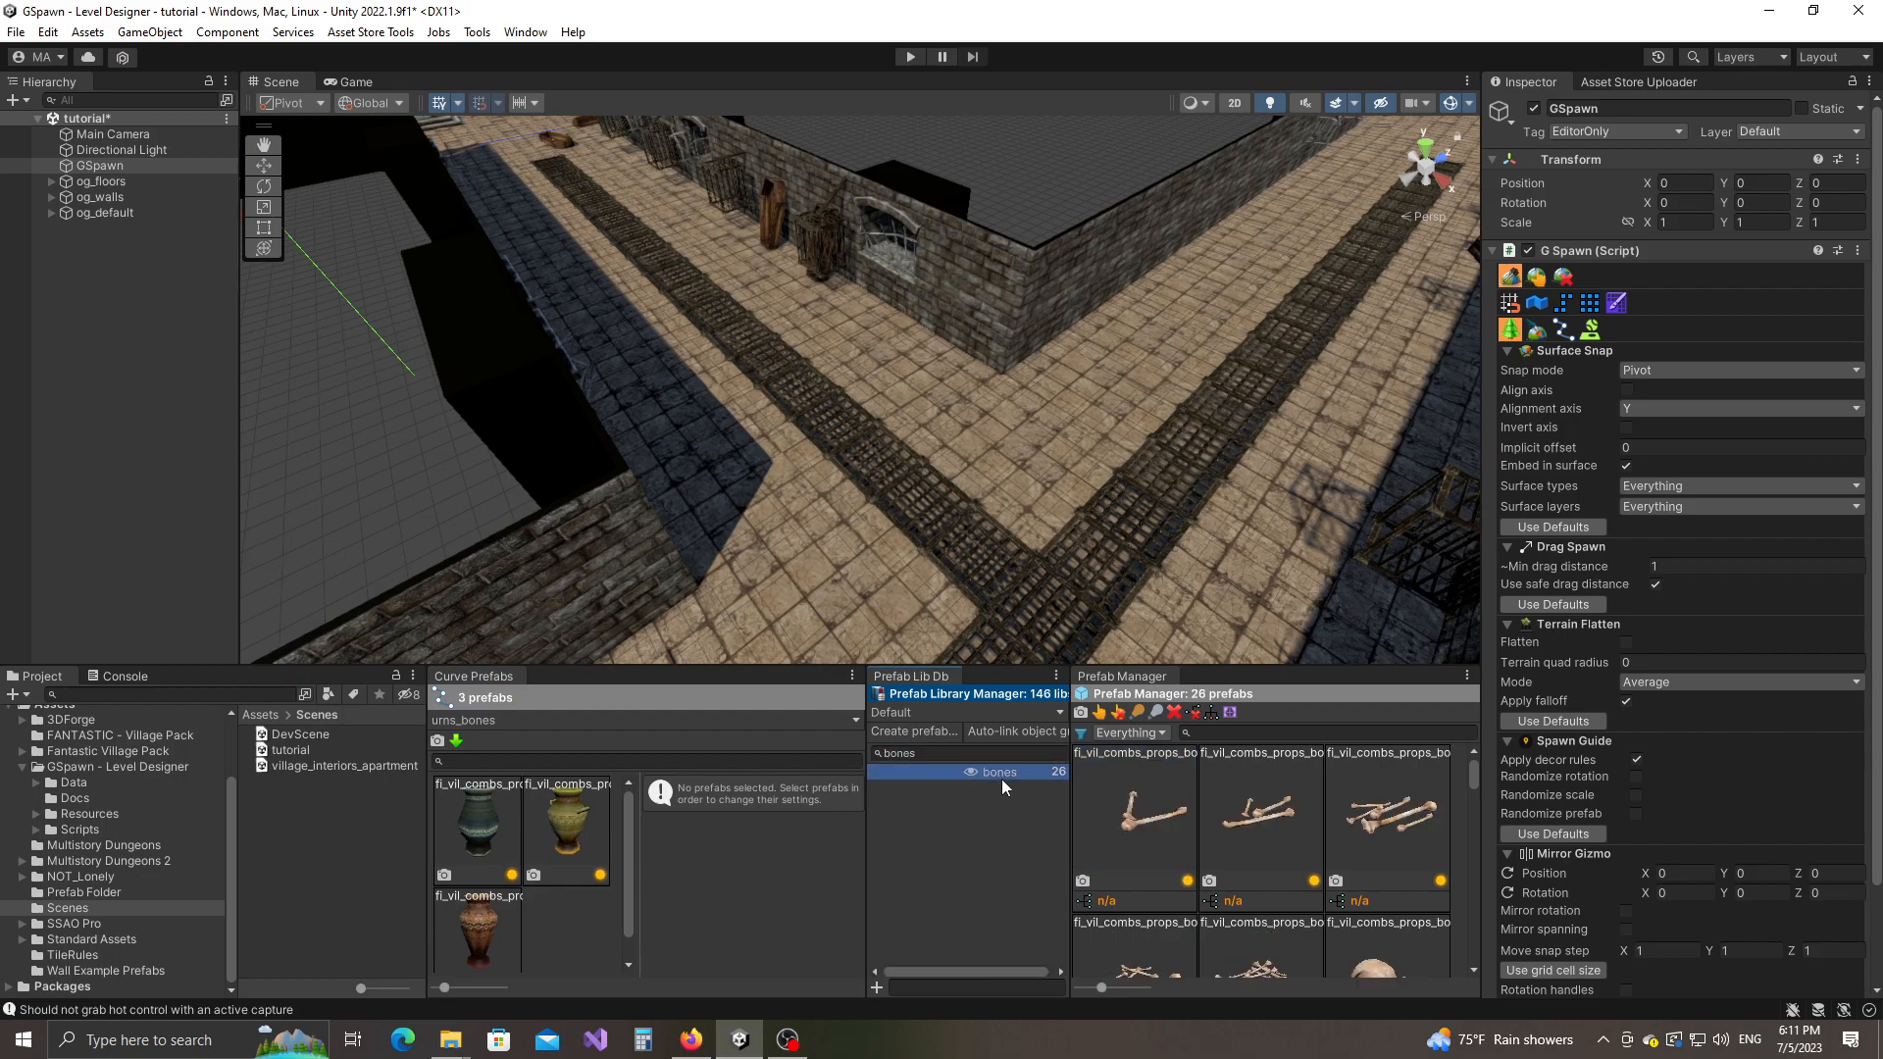
Step: Add five bone prefabs, including bone piles and skull-and-bone groups, to the urns_bones curve profile
{"action": "scroll", "coordinate": [1243, 843], "scroll_direction": "down", "scroll_amount": 1}
{"action": "left_click", "coordinate": [1279, 912]}
{"action": "scroll", "coordinate": [1322, 866], "scroll_direction": "down", "scroll_amount": 2}
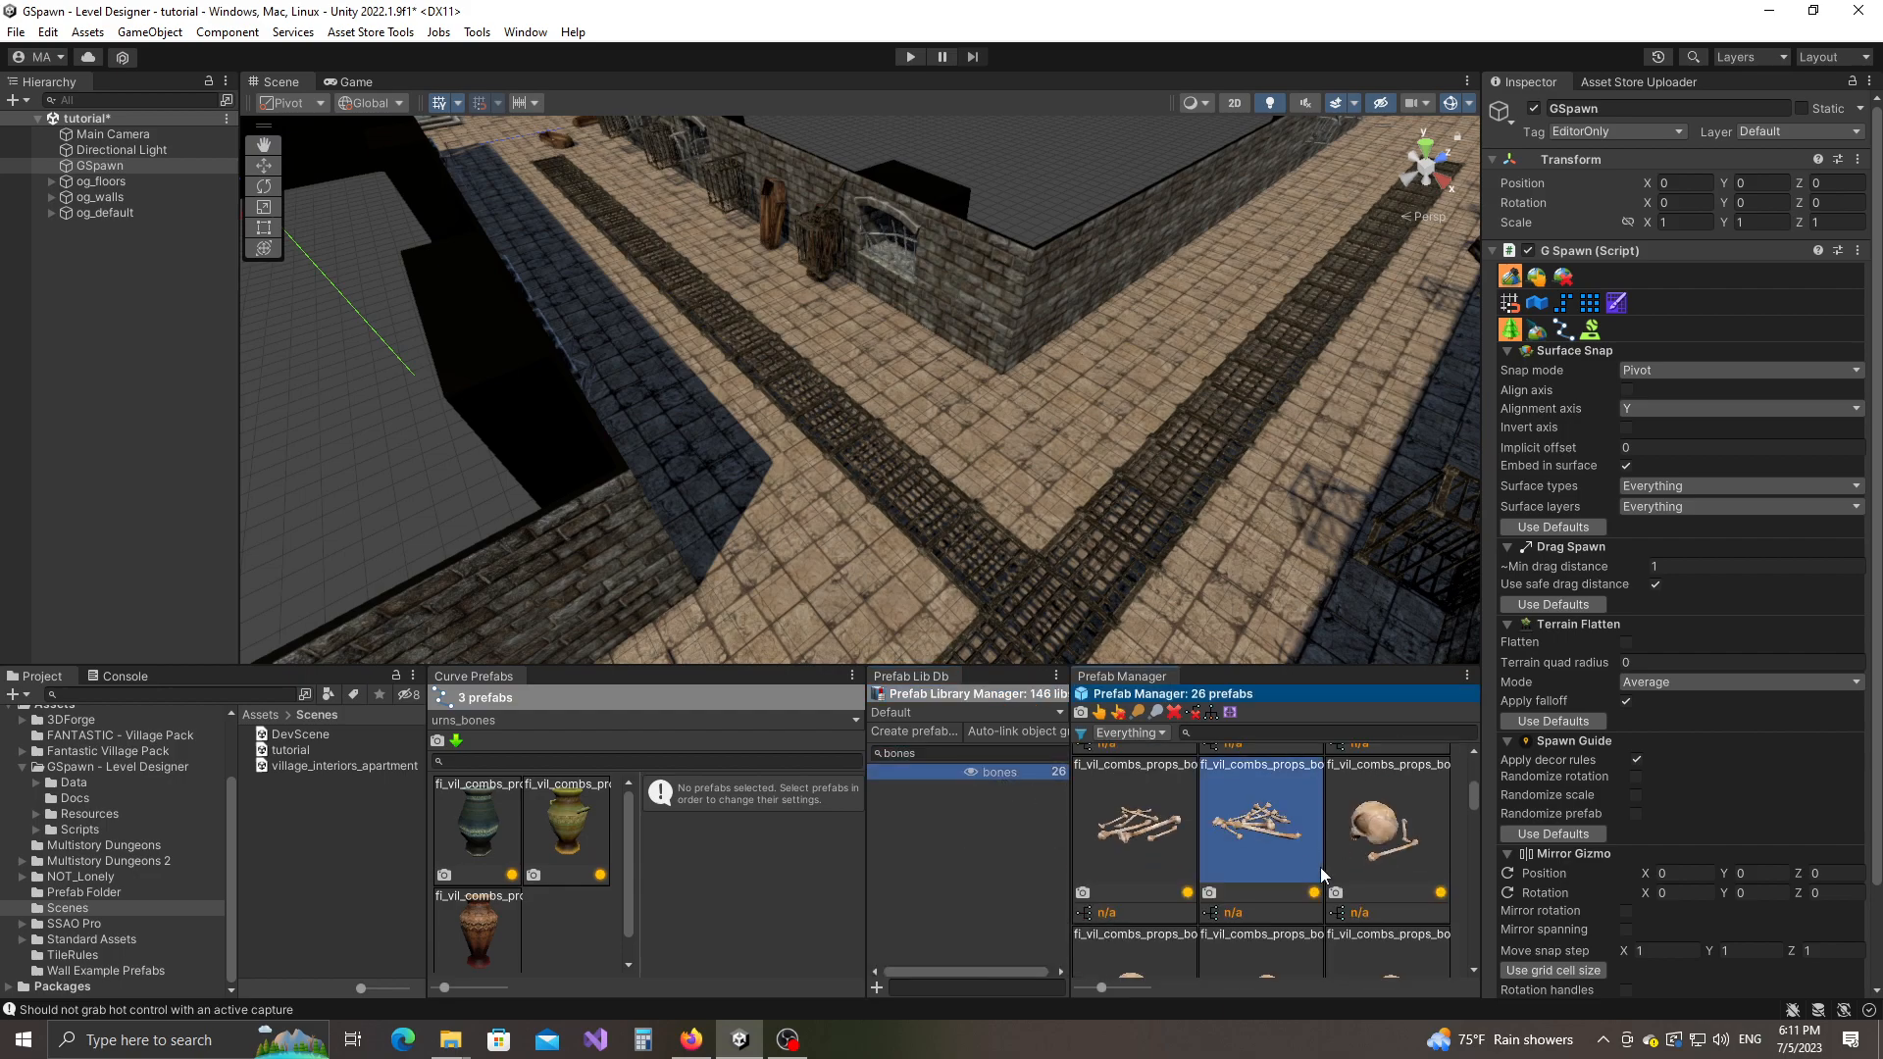
{"action": "scroll", "coordinate": [1341, 869], "scroll_direction": "down", "scroll_amount": 1}
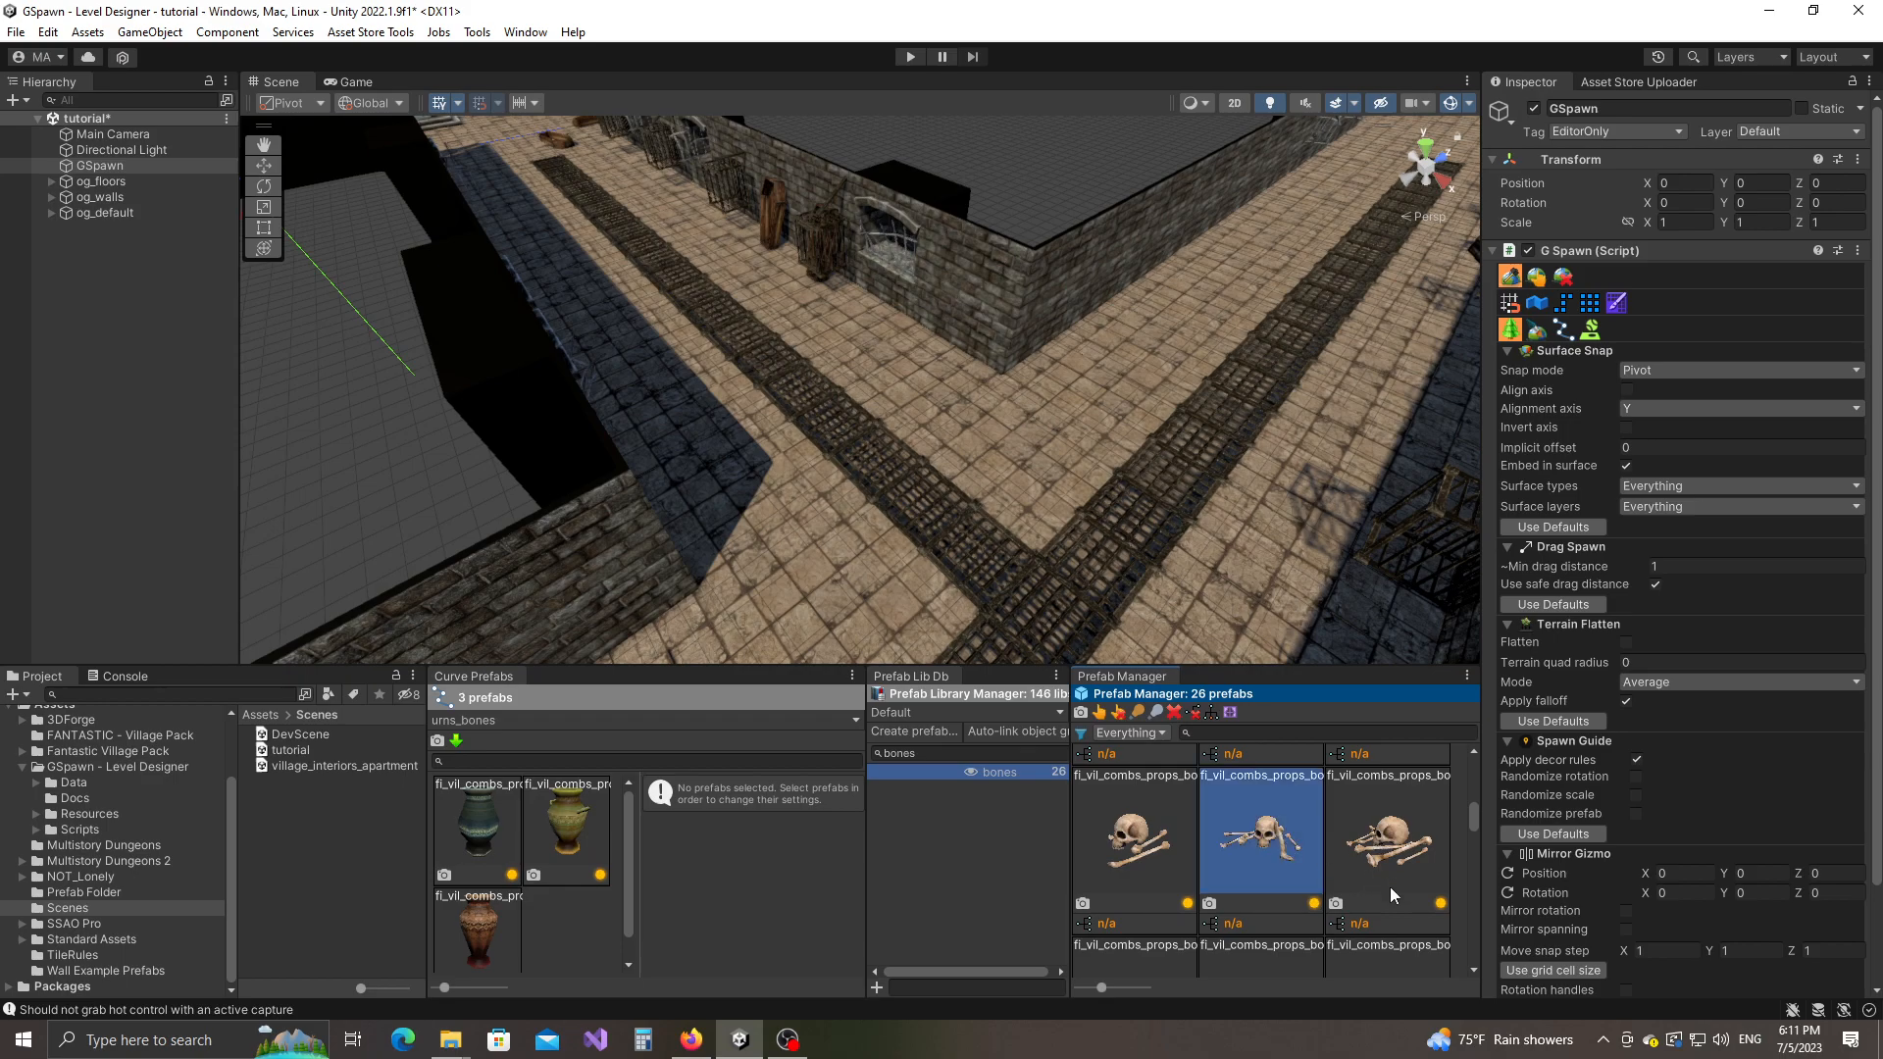
{"action": "scroll", "coordinate": [1414, 891], "scroll_direction": "down", "scroll_amount": 2}
{"action": "scroll", "coordinate": [1361, 883], "scroll_direction": "down", "scroll_amount": 1}
{"action": "scroll", "coordinate": [1363, 882], "scroll_direction": "down", "scroll_amount": 1}
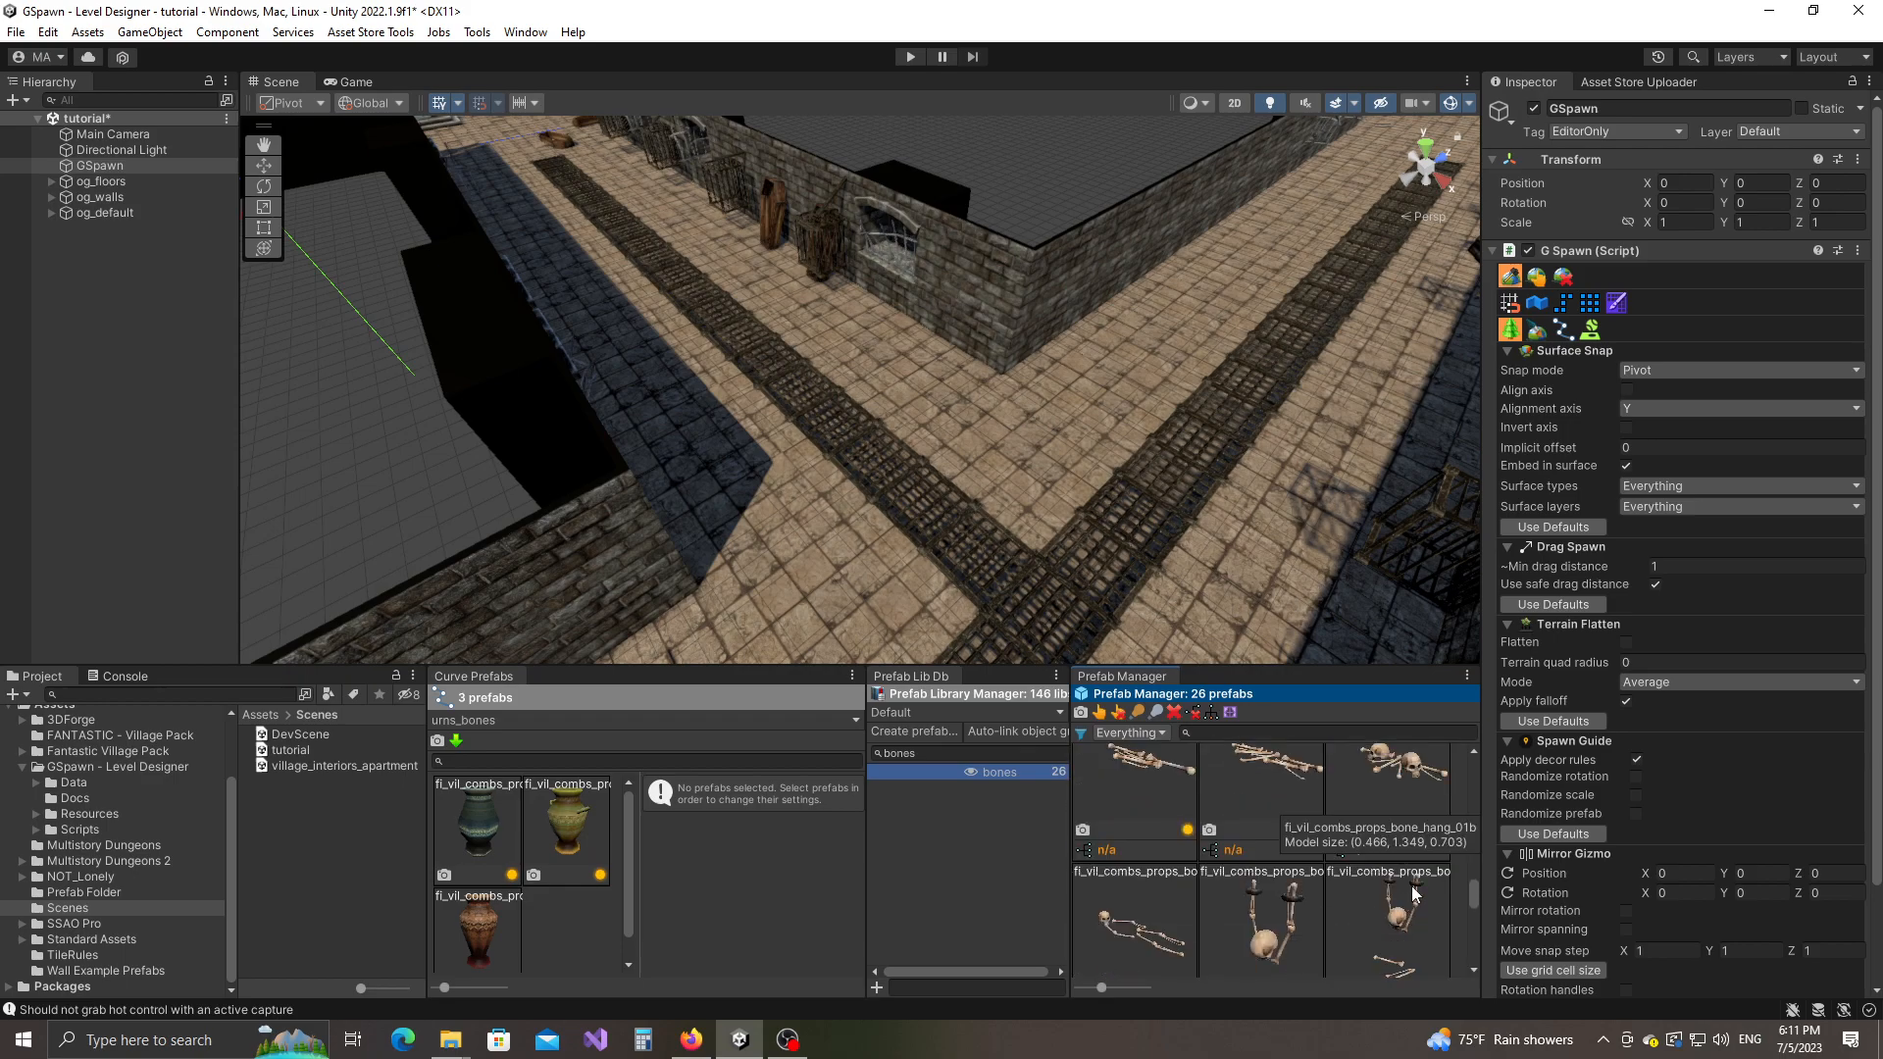
{"action": "left_click", "coordinate": [1400, 793]}
{"action": "left_click_drag", "start_coordinate": [1405, 822], "coordinate": [573, 943]}
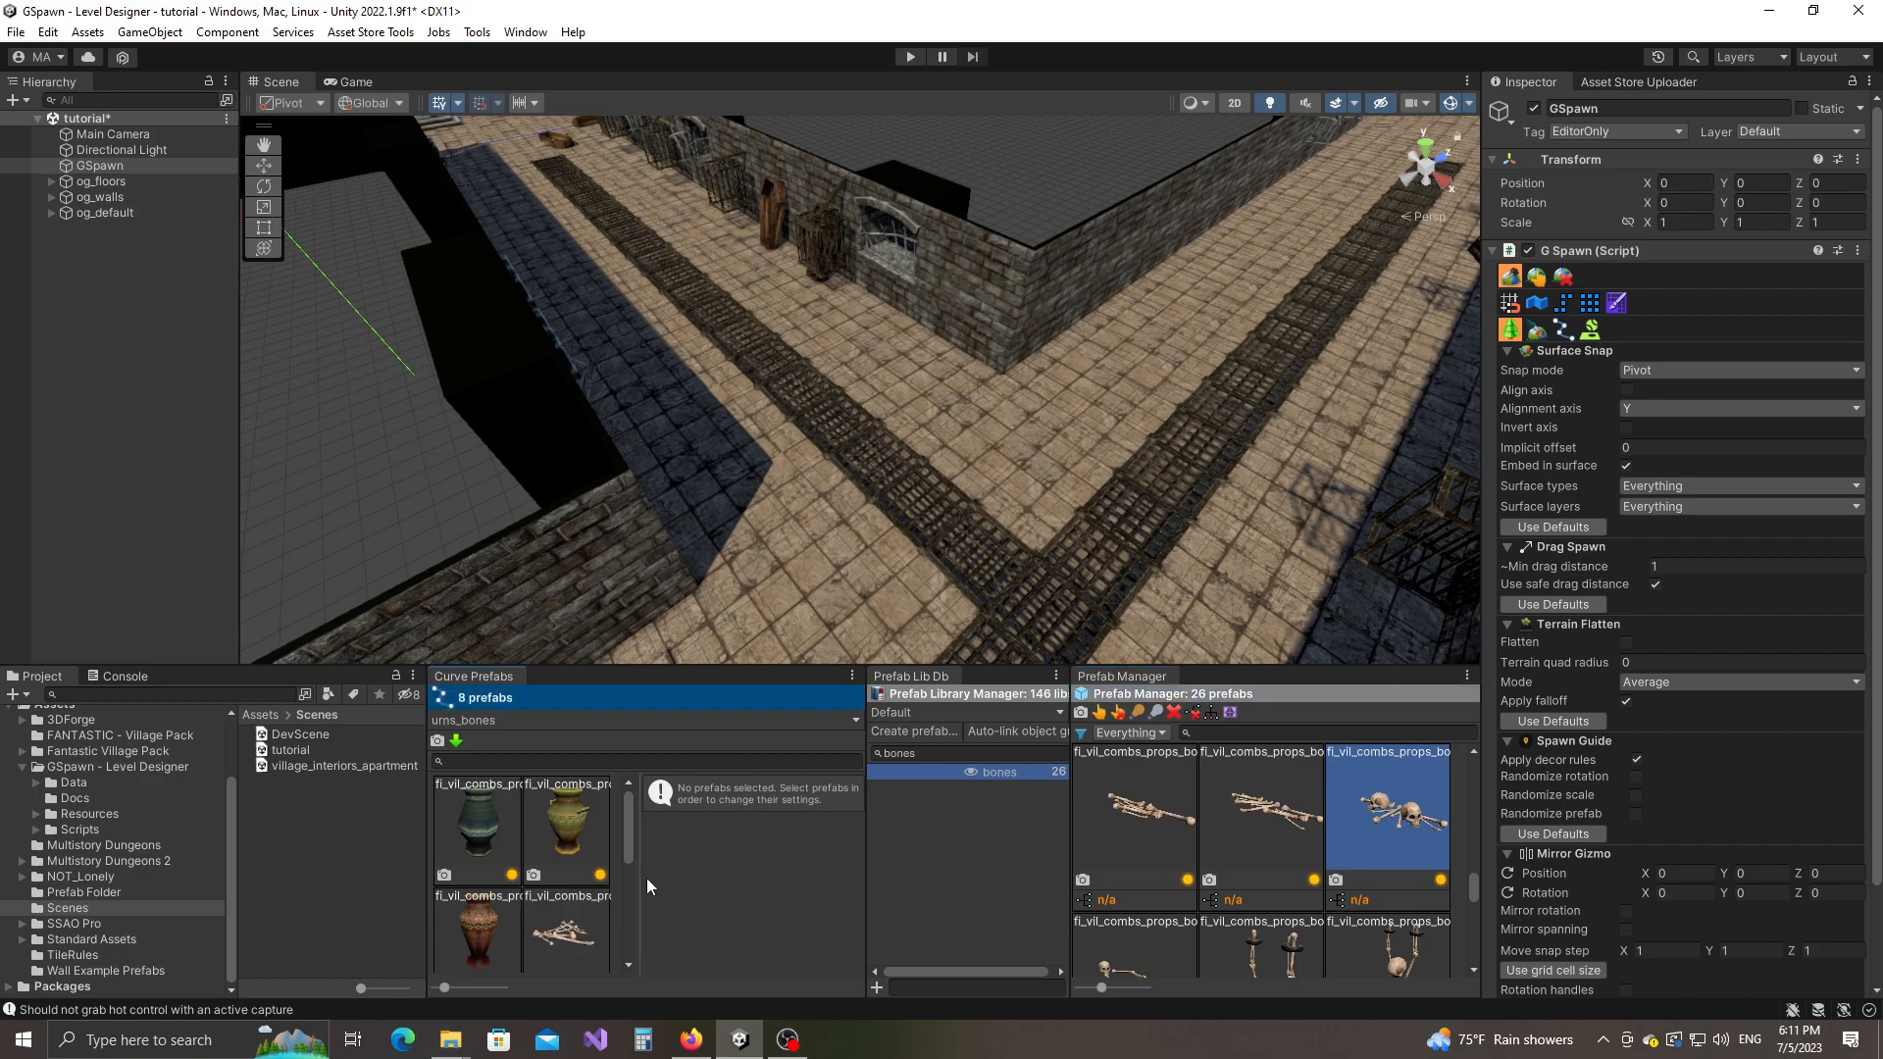
Step: Resize the Curve Prefabs window, giving more width to the Prefab Library window and less to the Project window
{"action": "left_click_drag", "start_coordinate": [867, 872], "coordinate": [819, 874]}
{"action": "left_click", "coordinate": [639, 898]}
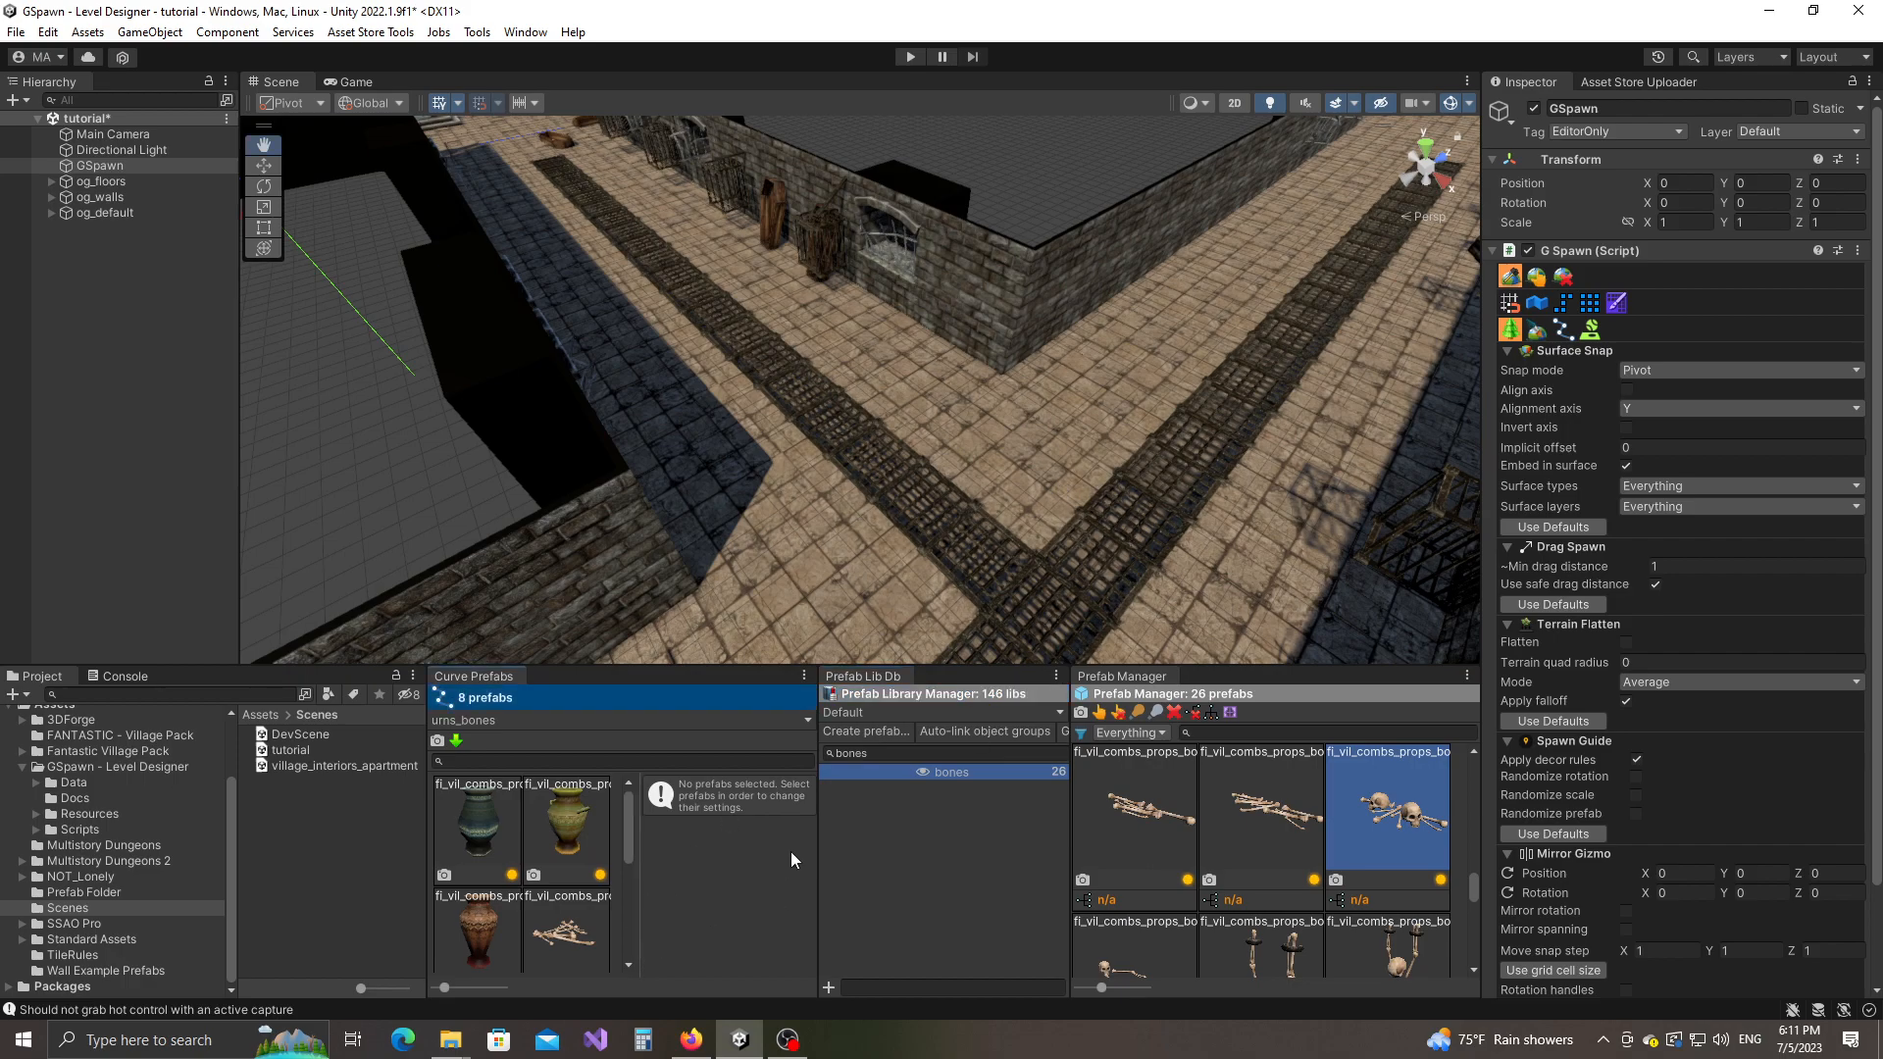
{"action": "right_click_drag", "start_coordinate": [990, 530], "coordinate": [851, 508]}
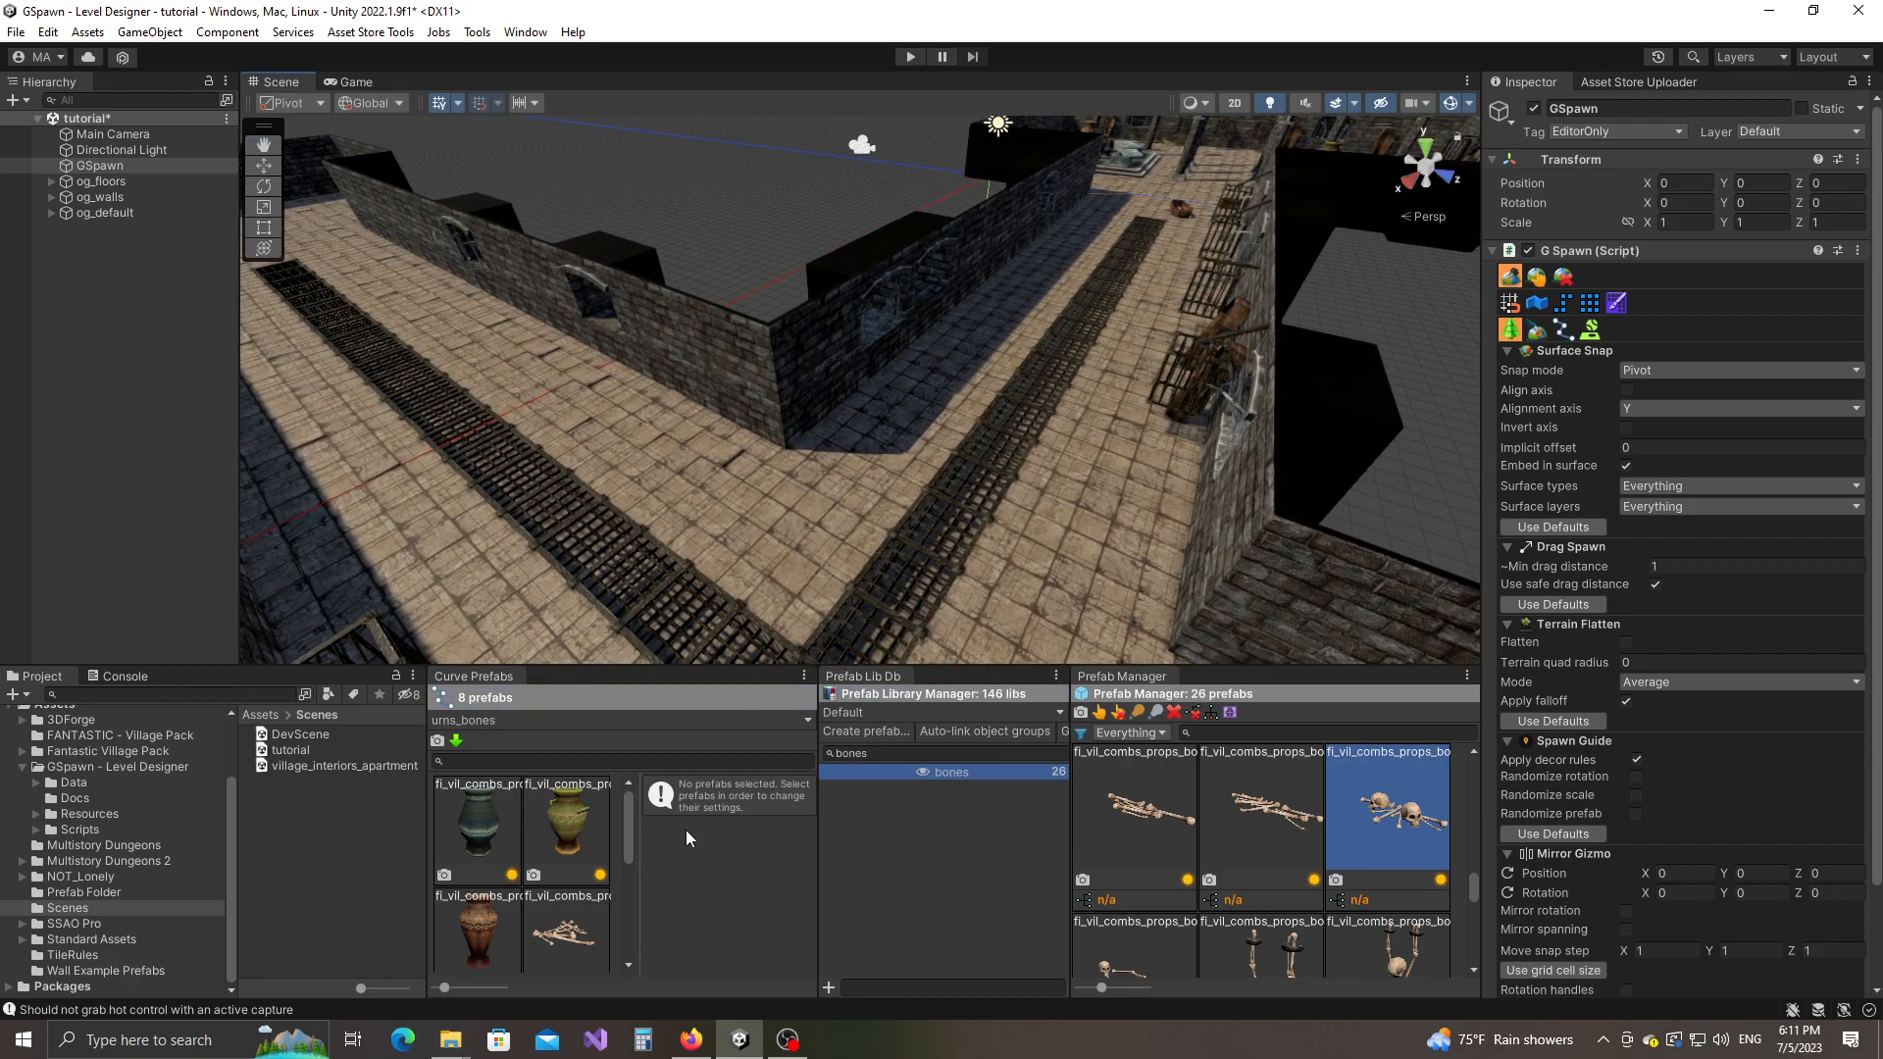
{"action": "left_click", "coordinate": [639, 904]}
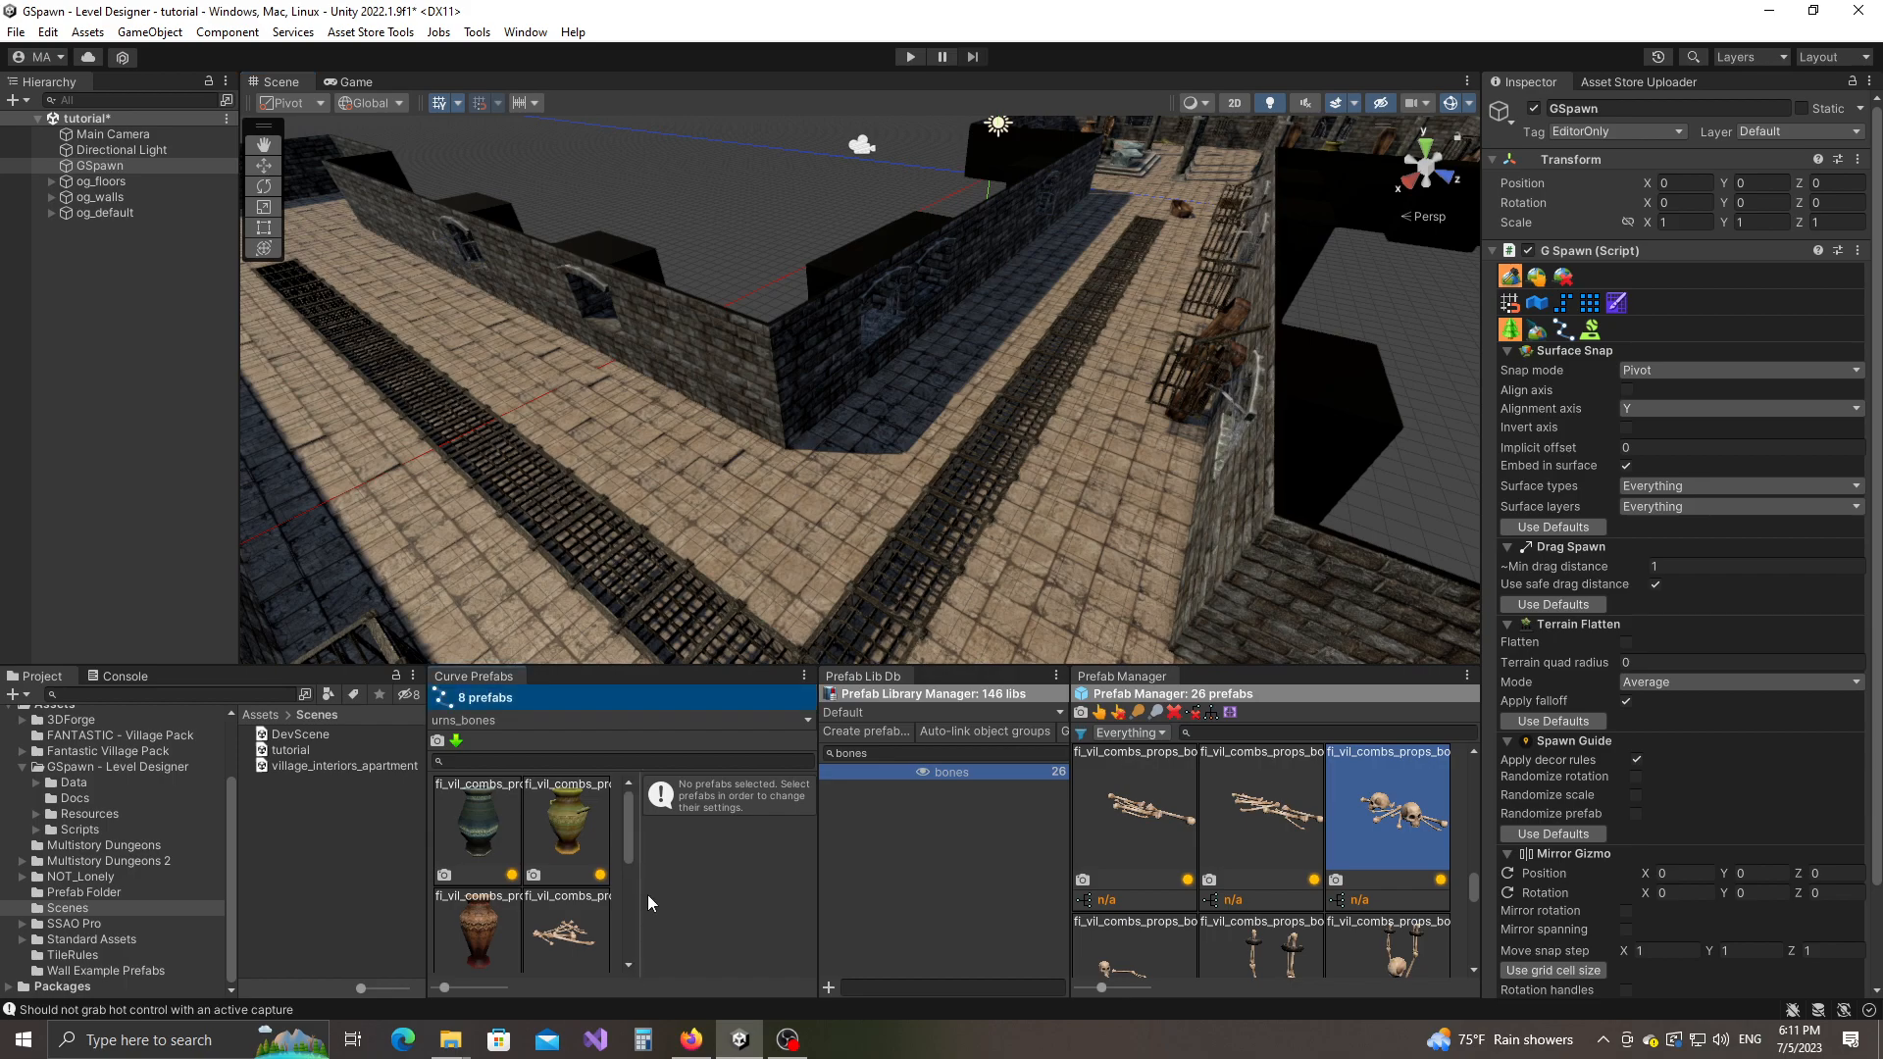
{"action": "left_click_drag", "start_coordinate": [423, 874], "coordinate": [397, 873]}
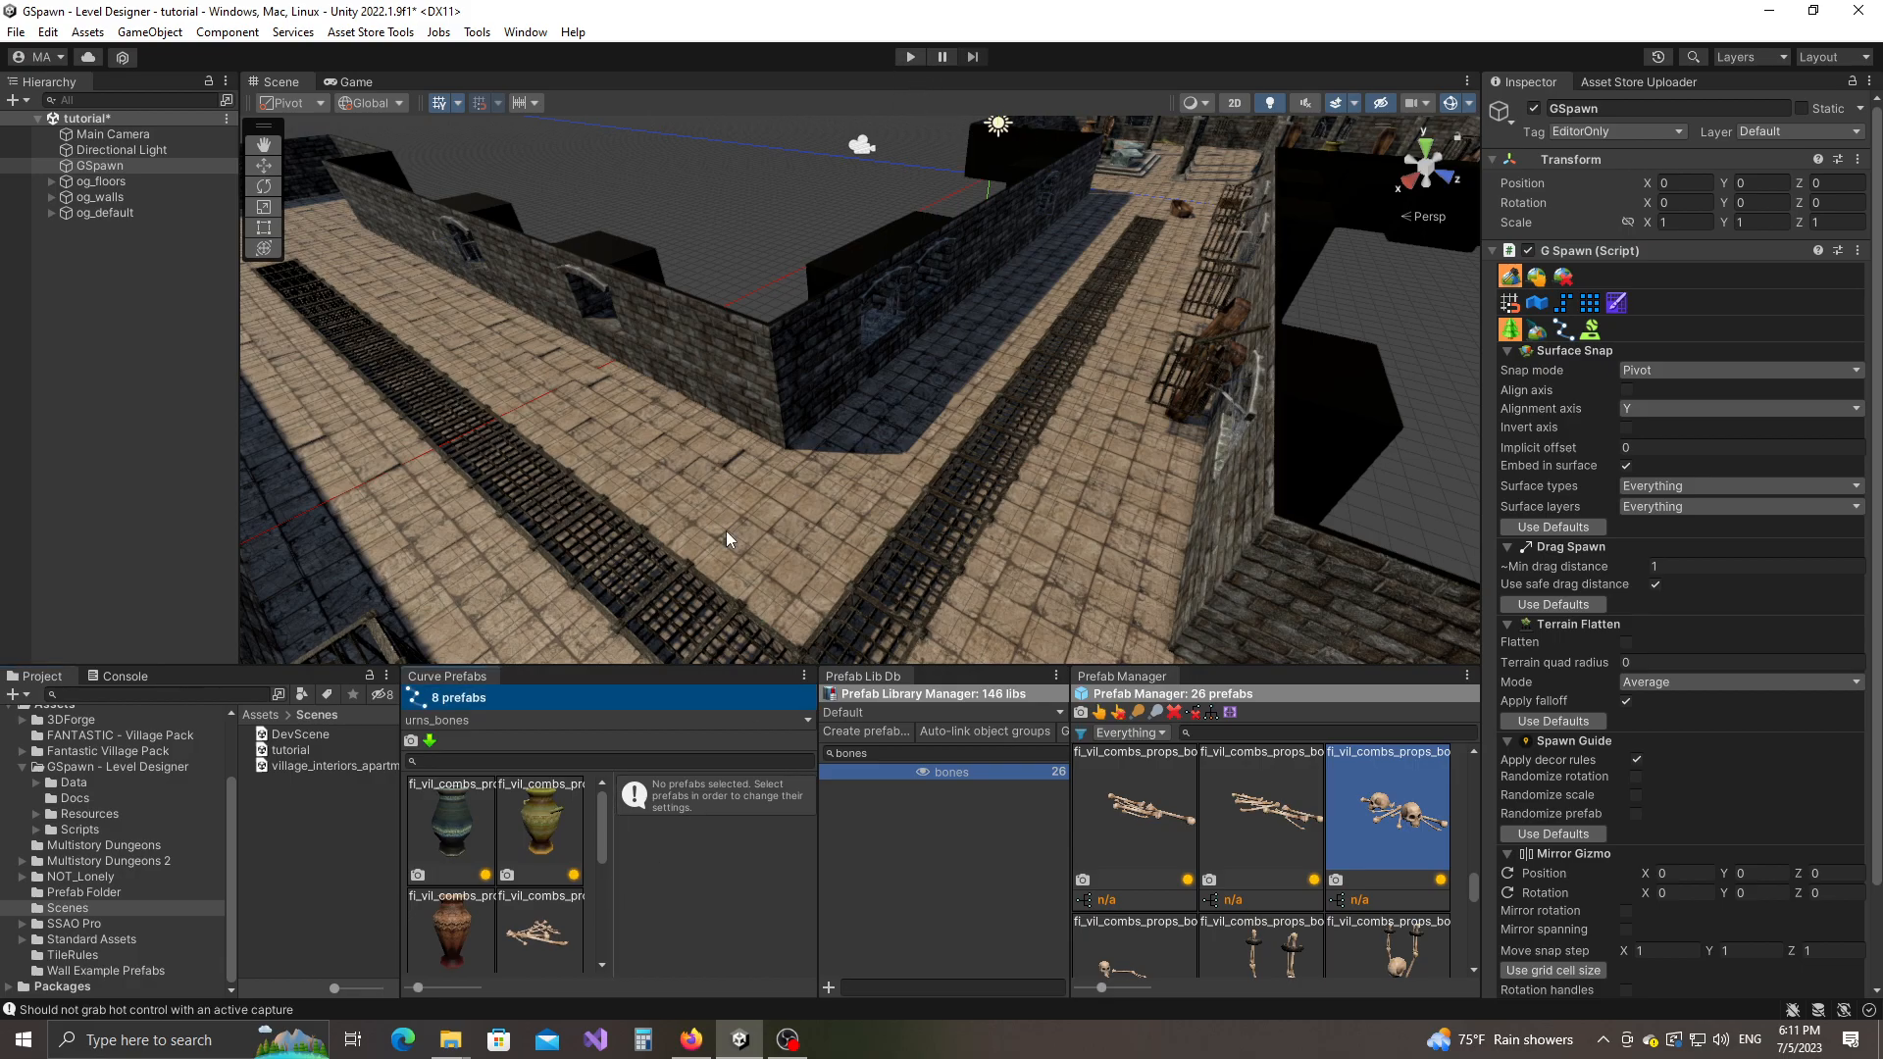
{"action": "mouse_move", "coordinate": [1238, 482]}
{"action": "right_mouse_down"}
{"action": "mouse_move", "coordinate": [874, 424]}
{"action": "mouse_move", "coordinate": [822, 465]}
{"action": "mouse_move", "coordinate": [984, 490]}
{"action": "mouse_move", "coordinate": [1245, 480]}
{"action": "right_mouse_up"}
Step: Switch to curve spawning and set the curve prefab profile for new curves to urns_bones
{"action": "left_click", "coordinate": [1563, 331]}
{"action": "right_click_drag", "start_coordinate": [853, 438], "coordinate": [1333, 495]}
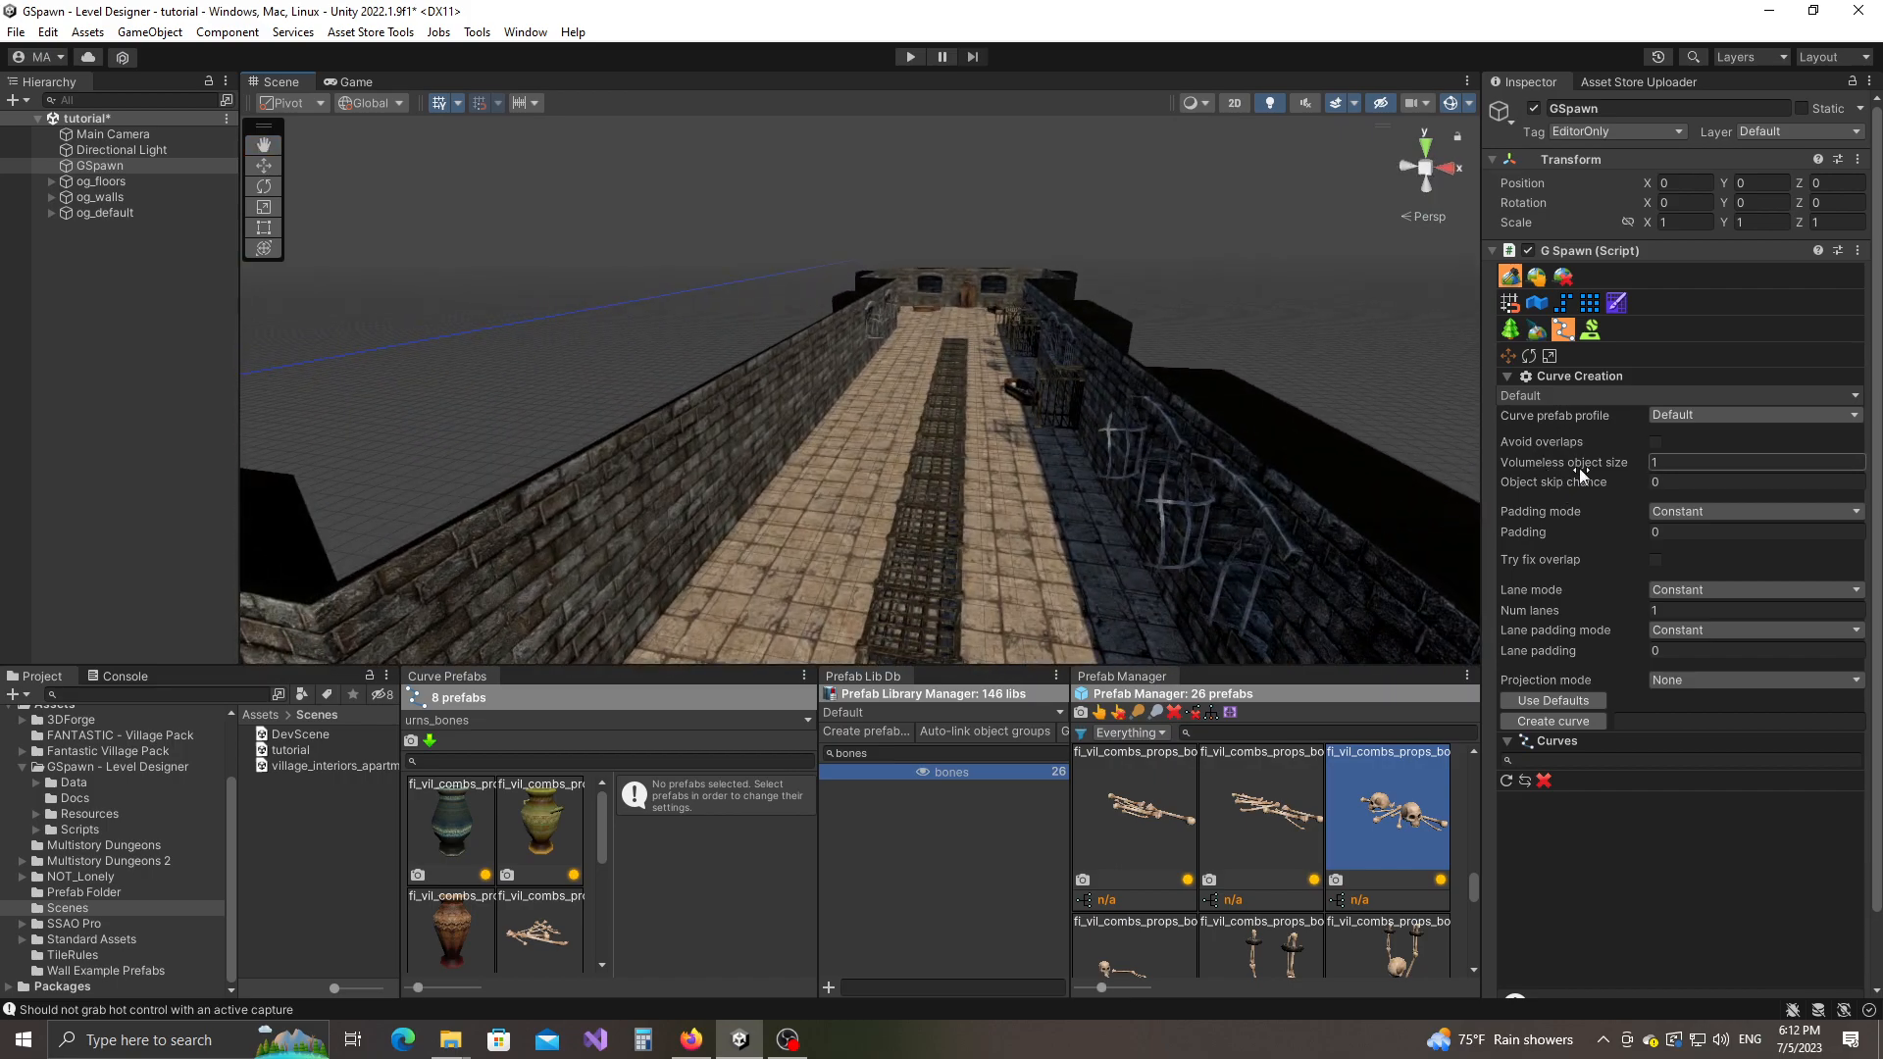
{"action": "left_click", "coordinate": [1673, 414]}
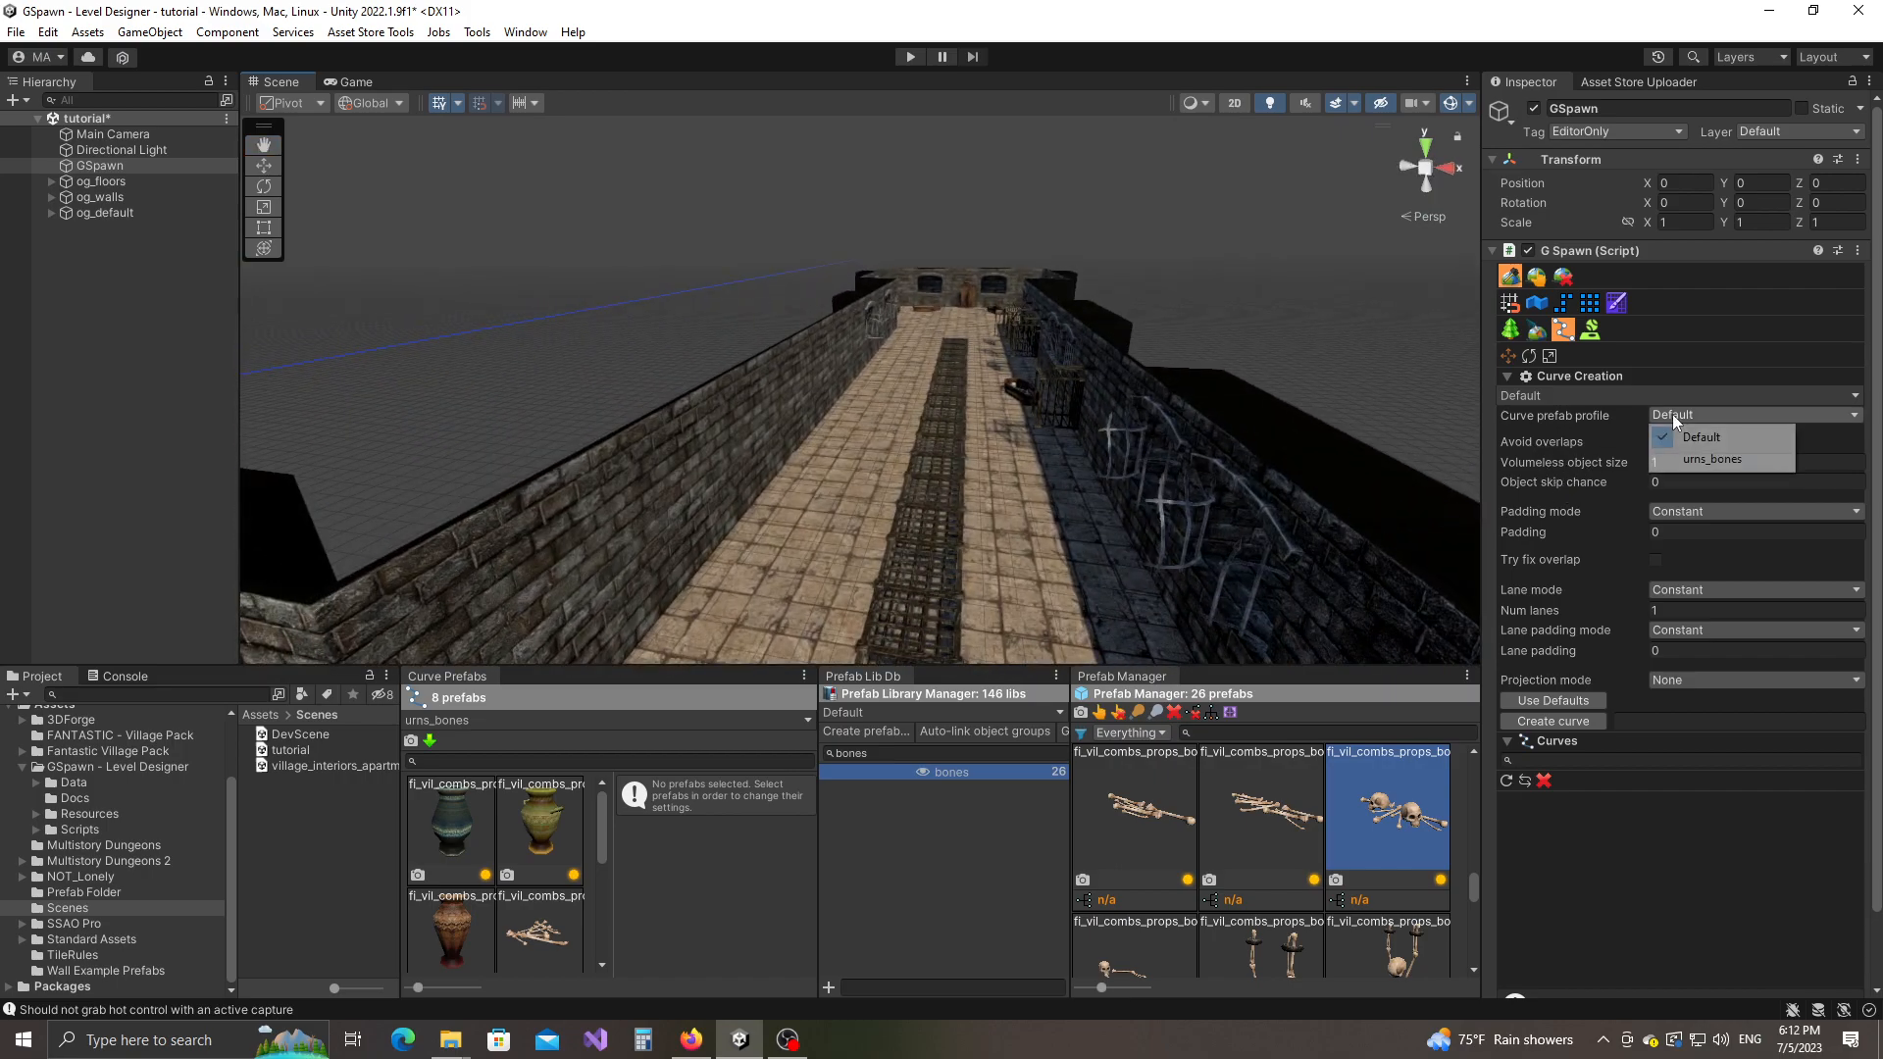
{"action": "left_click", "coordinate": [1715, 459]}
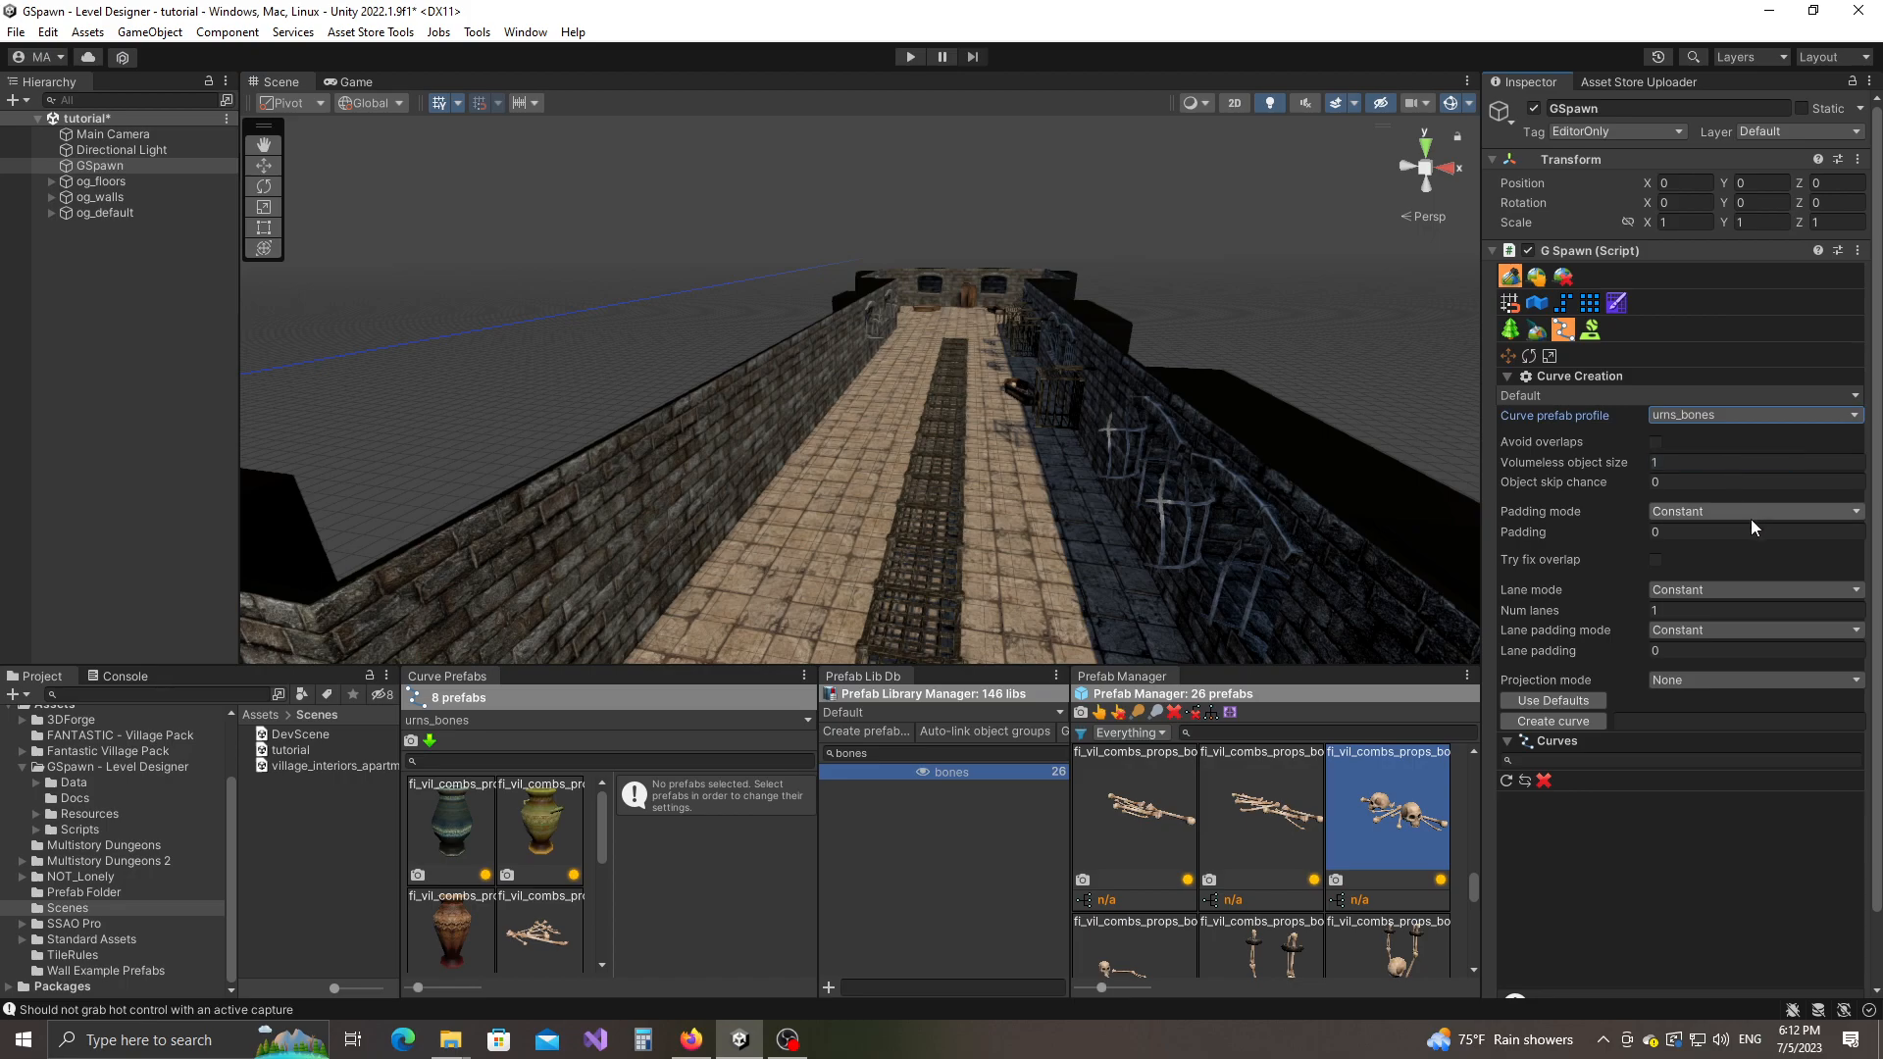
Step: Create a new spawn curve named urns_bones
{"action": "left_click", "coordinate": [1633, 727]}
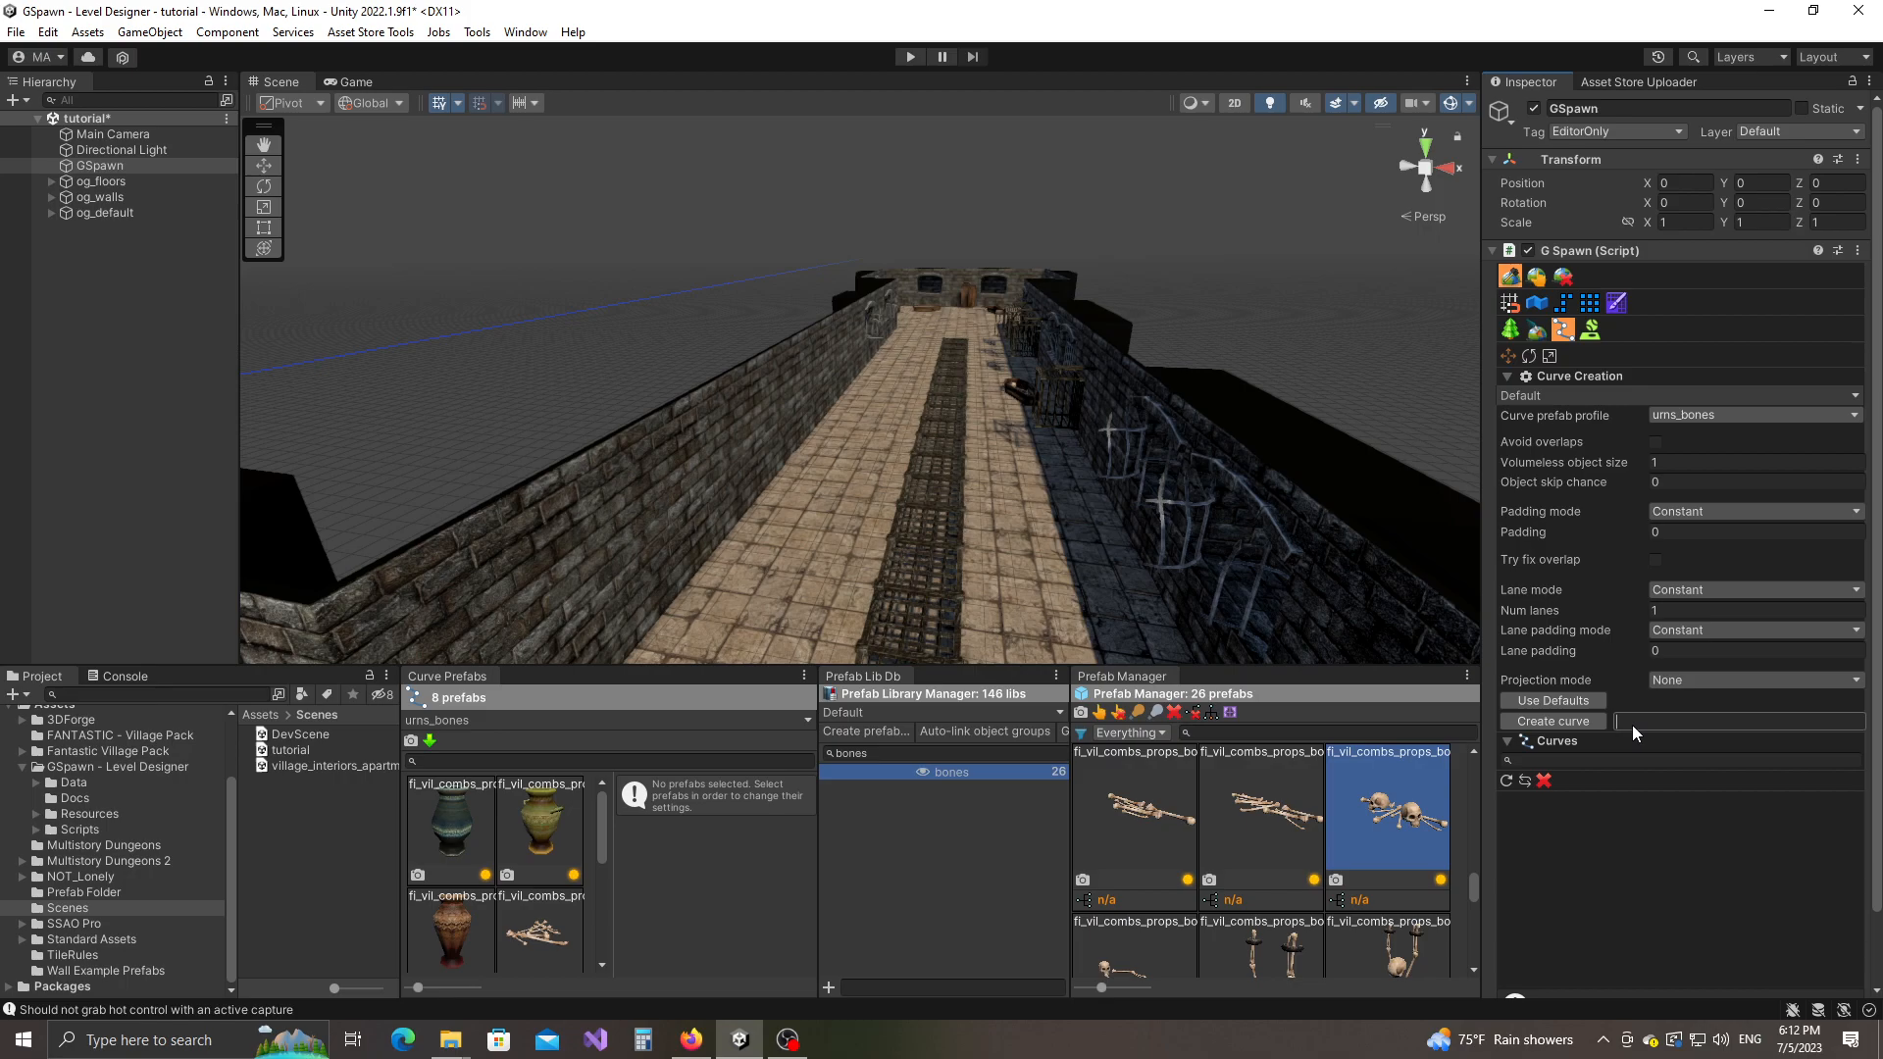
{"action": "type", "text": "urns_bones"}
{"action": "left_click", "coordinate": [1559, 721]}
Step: Lay out the urns_bones curve on the floor along the brick wall and around its corner beside the adjoining wall
{"action": "right_click_drag", "start_coordinate": [980, 441], "coordinate": [880, 534]}
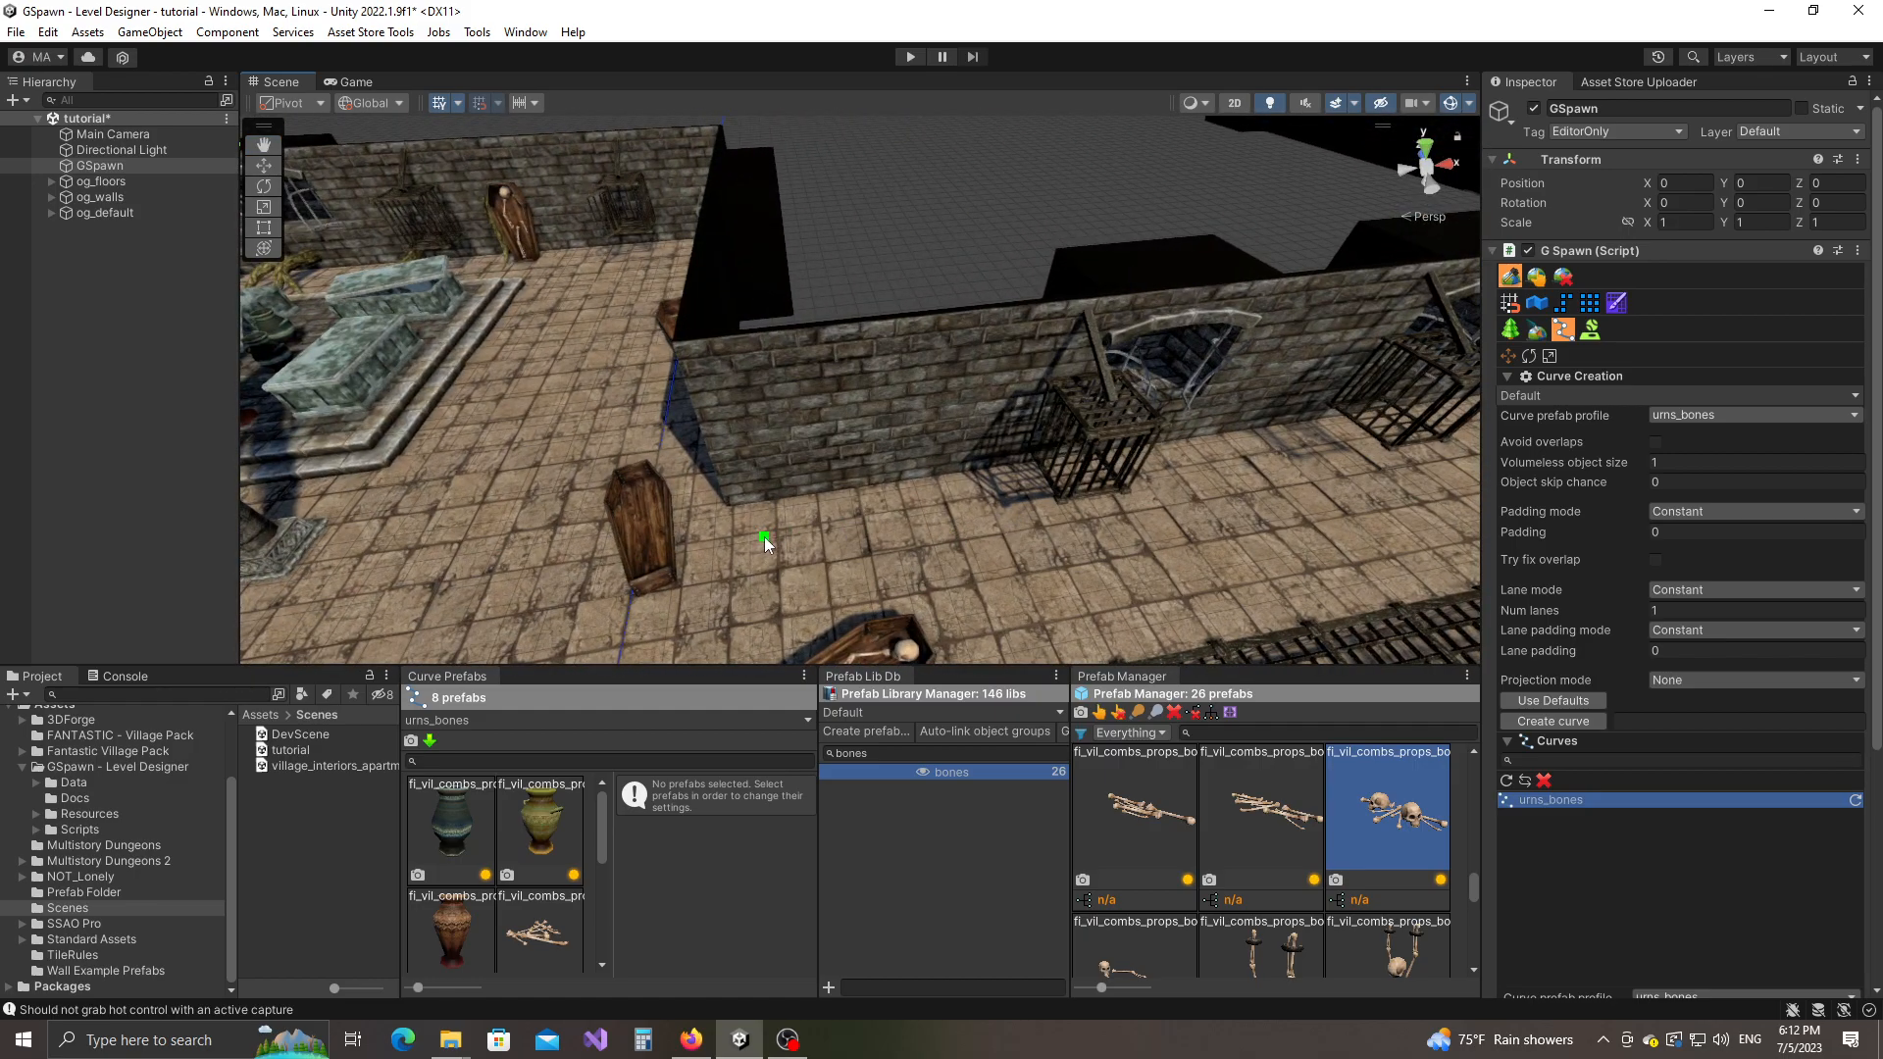
{"action": "right_click_drag", "start_coordinate": [1190, 479], "coordinate": [1134, 458]}
{"action": "left_click_drag", "start_coordinate": [714, 435], "coordinate": [1277, 447]}
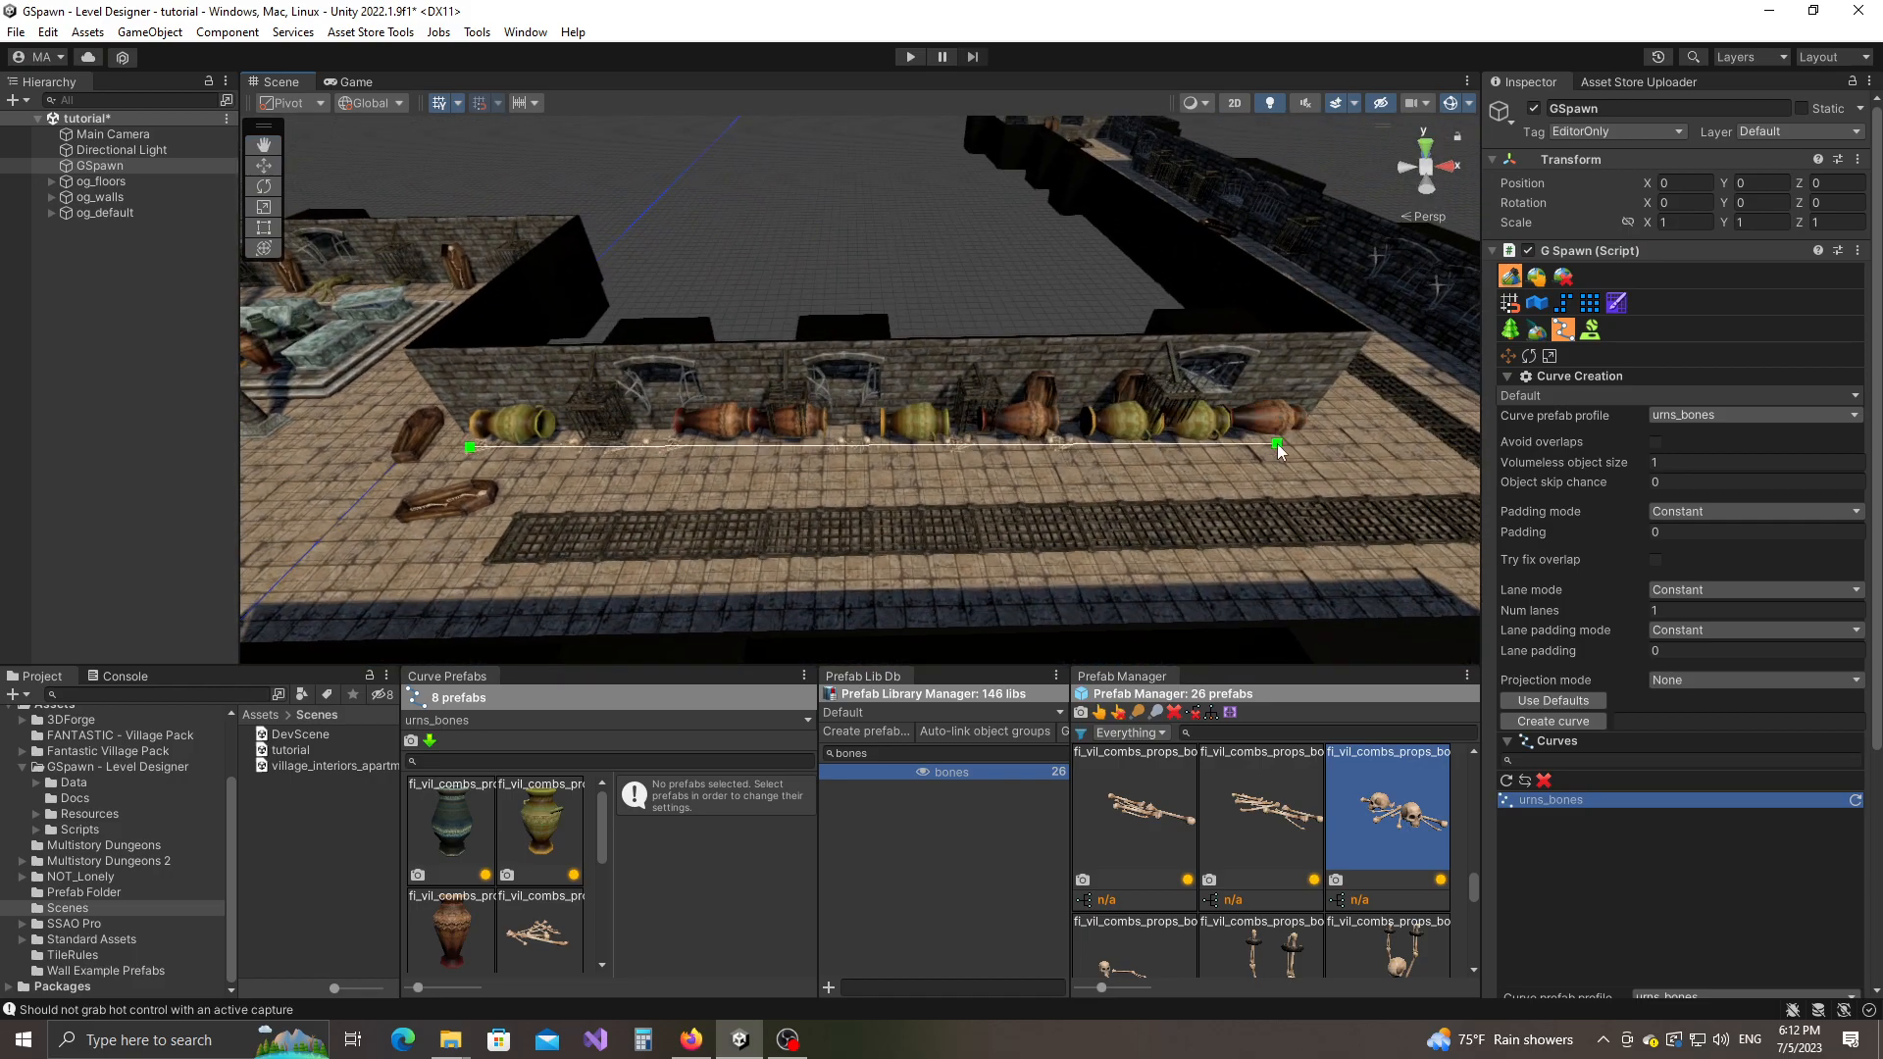
{"action": "right_click_drag", "start_coordinate": [1312, 447], "coordinate": [1087, 439]}
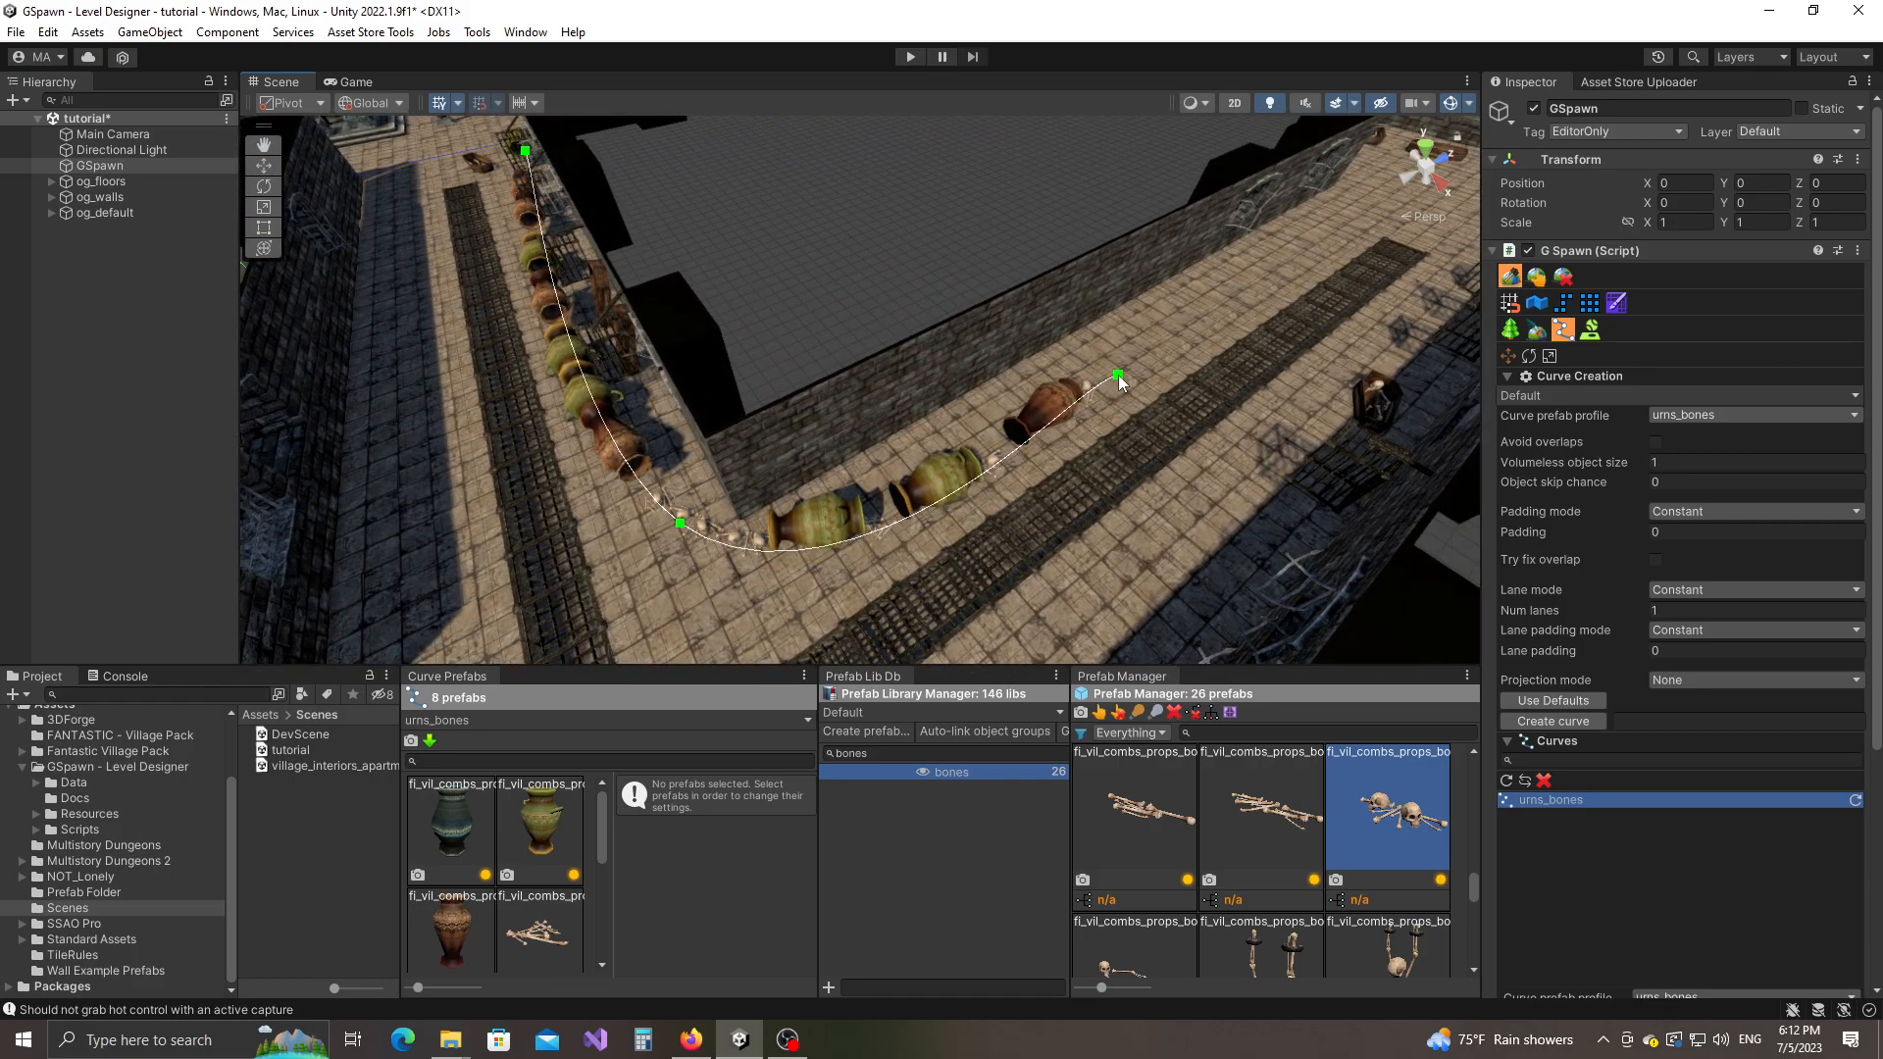
{"action": "right_click_drag", "start_coordinate": [915, 480], "coordinate": [1105, 434]}
{"action": "key", "text": "d"}
Step: Select the three urn prefabs in the curve profile and set their forward axis to Shortest
{"action": "right_click_drag", "start_coordinate": [600, 398], "coordinate": [825, 457]}
{"action": "left_click", "coordinate": [455, 818]}
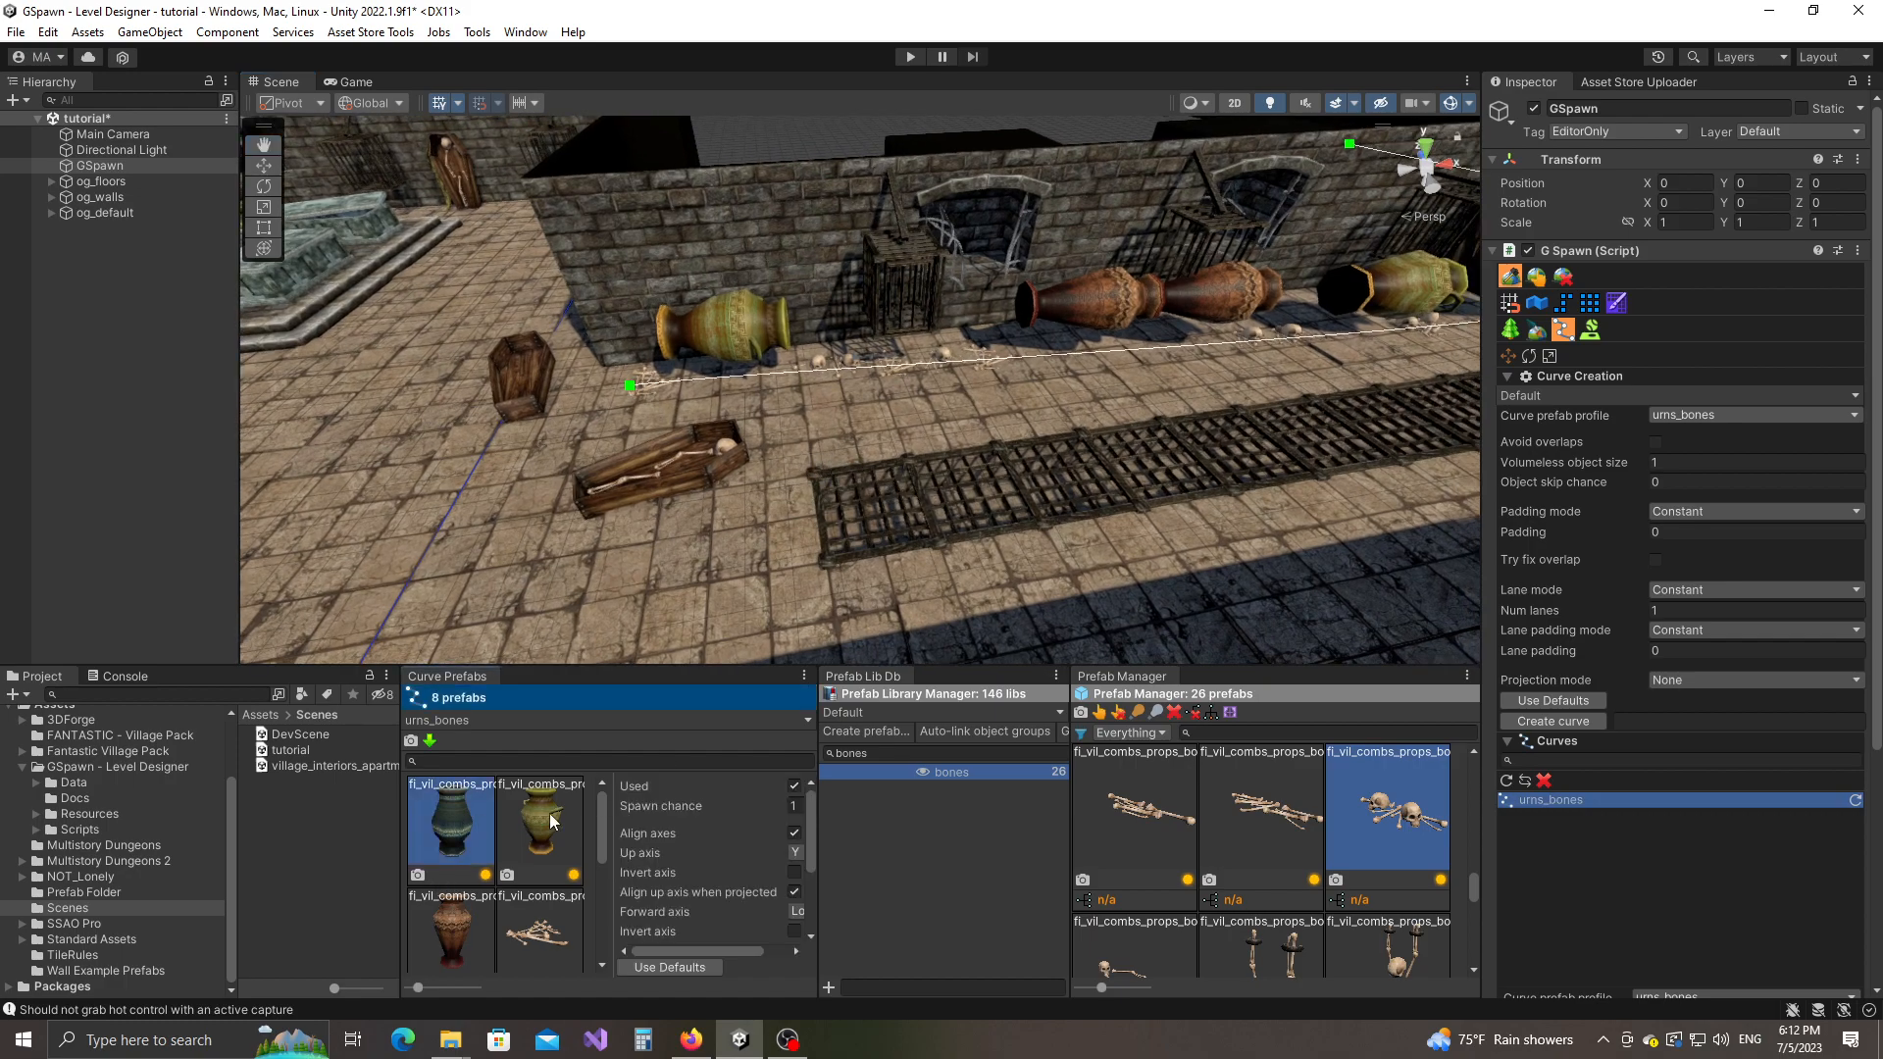
{"action": "left_click", "coordinate": [548, 814], "text": "ctrl"}
{"action": "left_click", "coordinate": [455, 948], "text": "ctrl"}
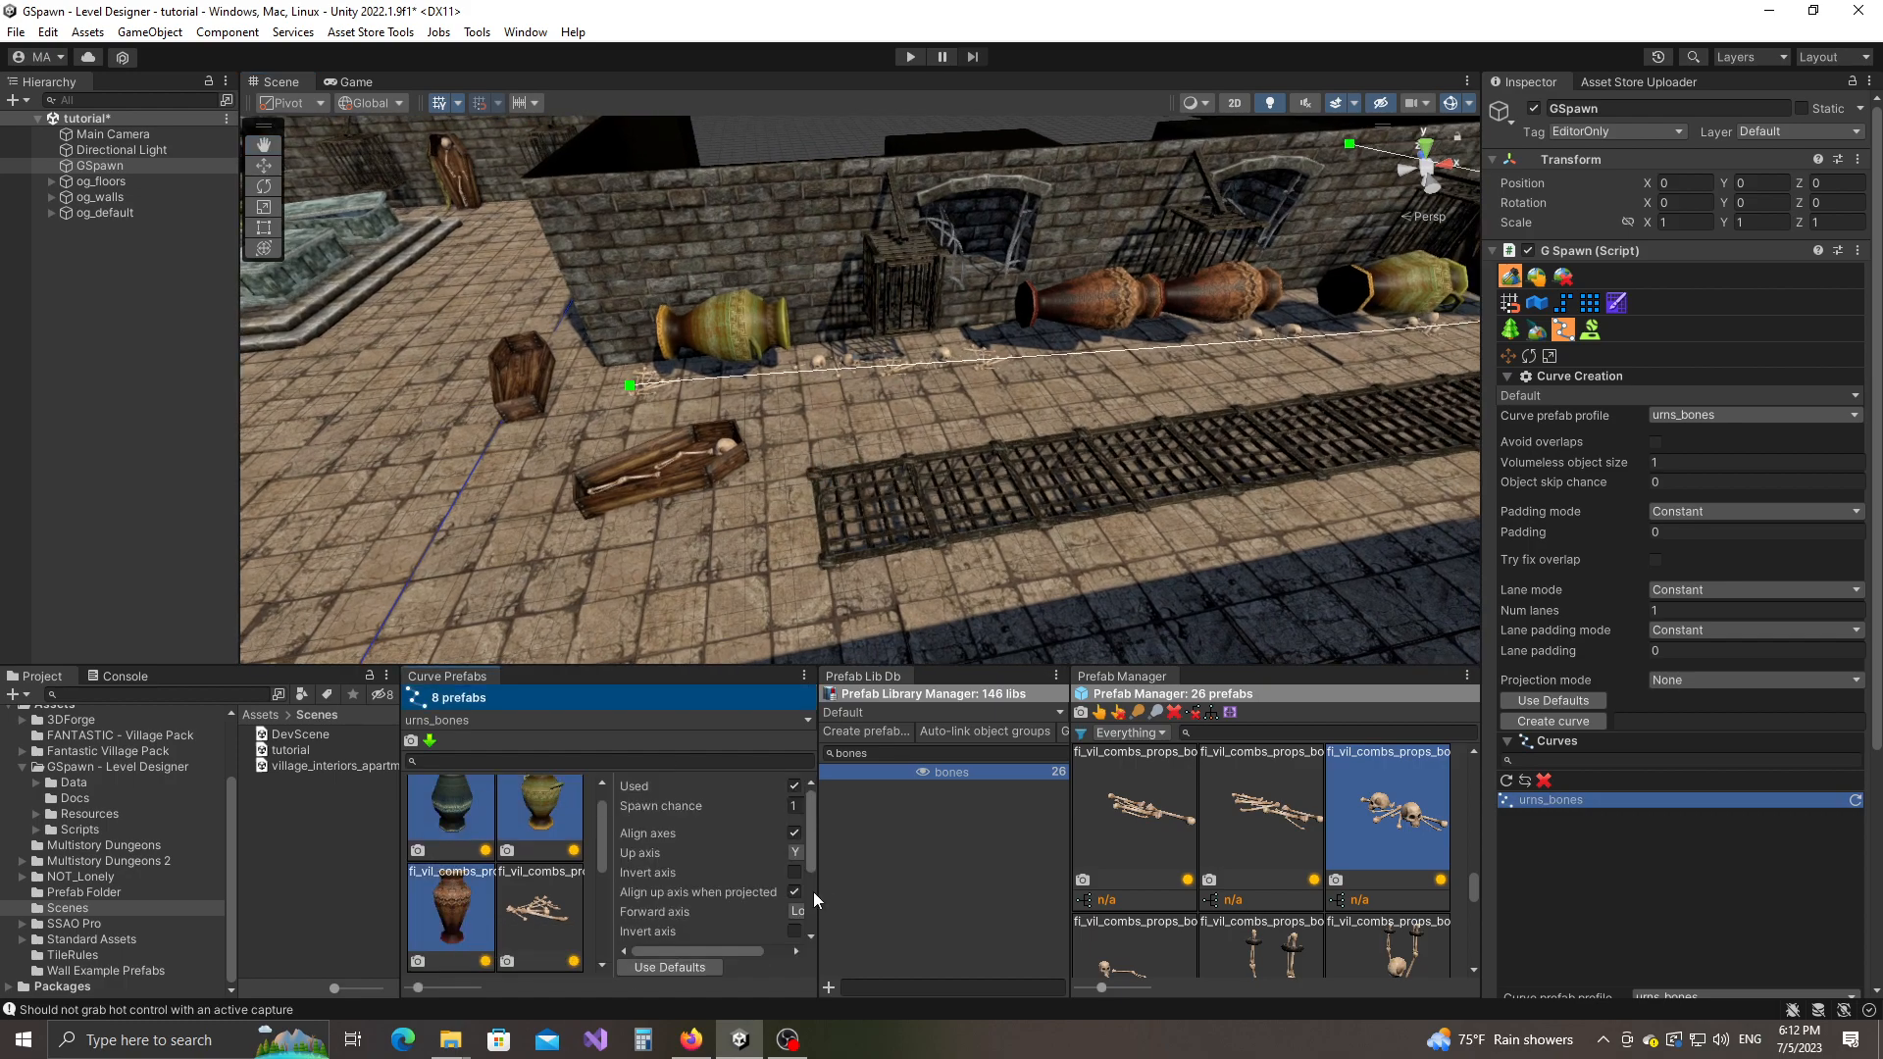
{"action": "left_click_drag", "start_coordinate": [818, 891], "coordinate": [881, 891]}
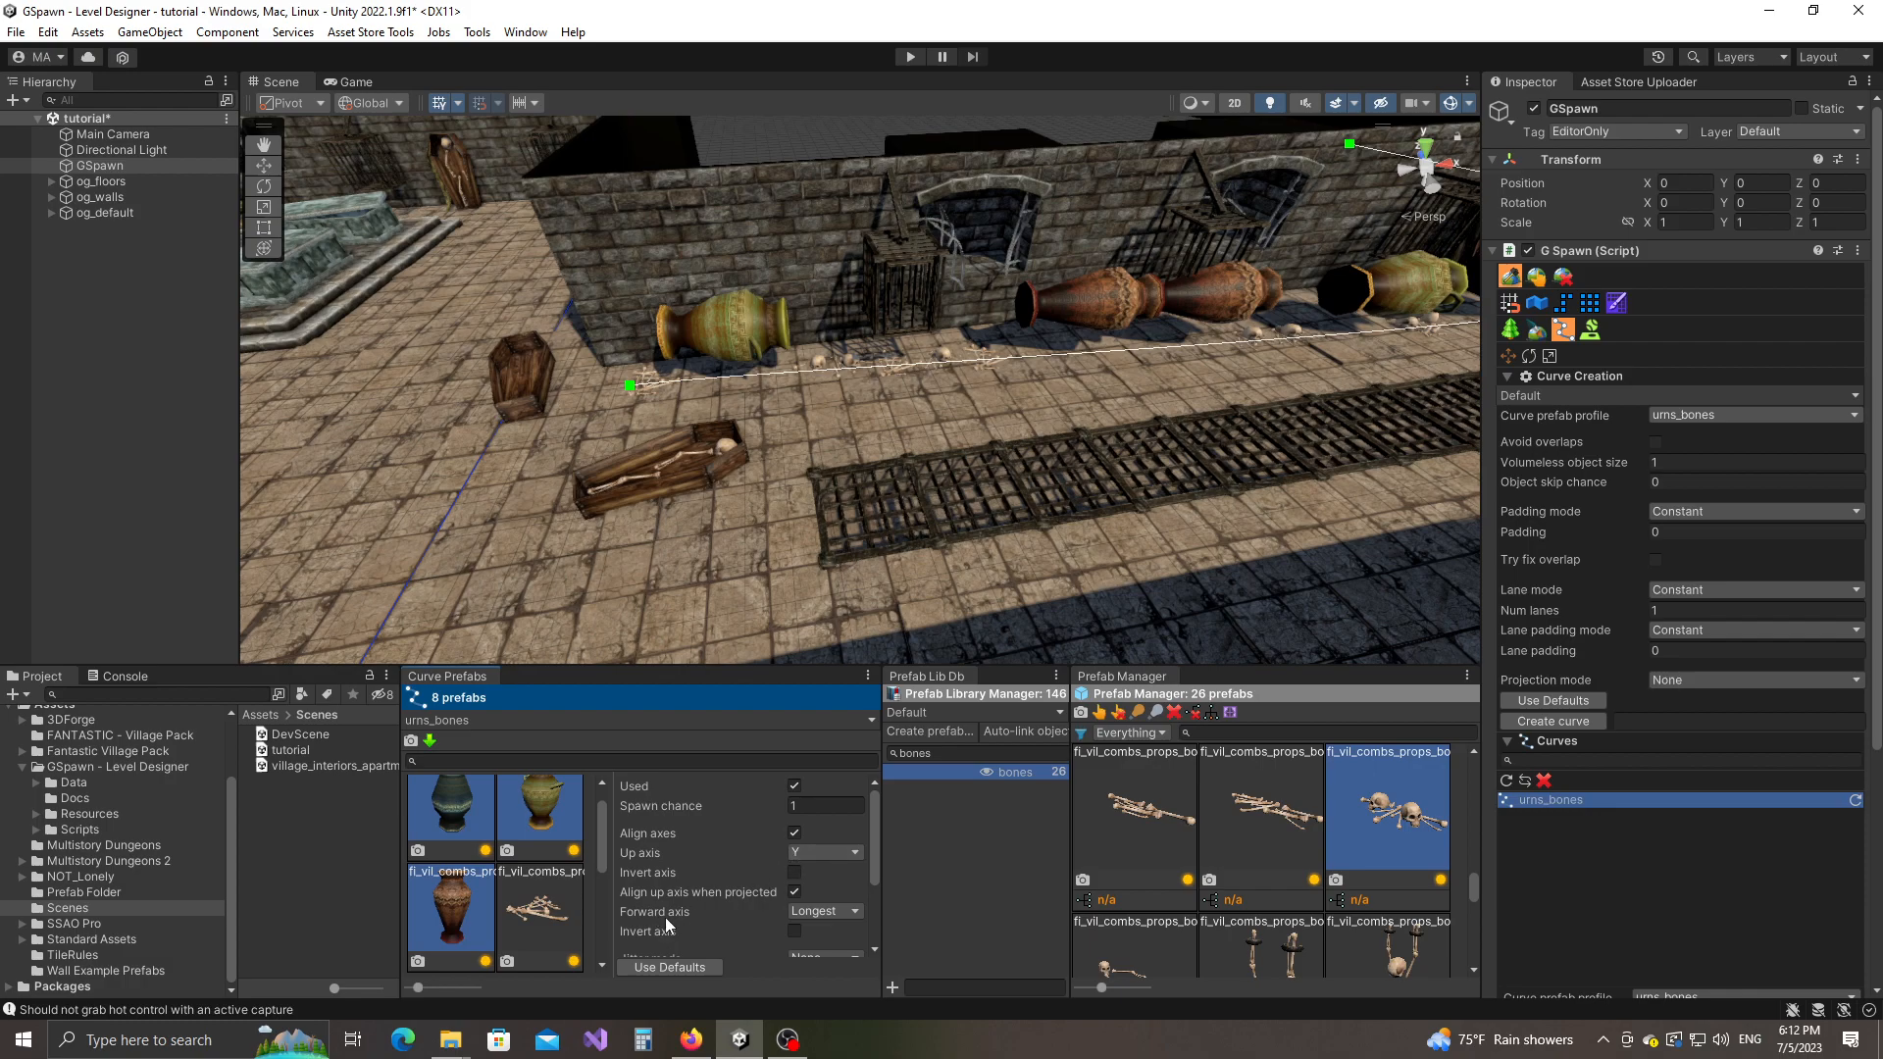
{"action": "left_click", "coordinate": [806, 914]}
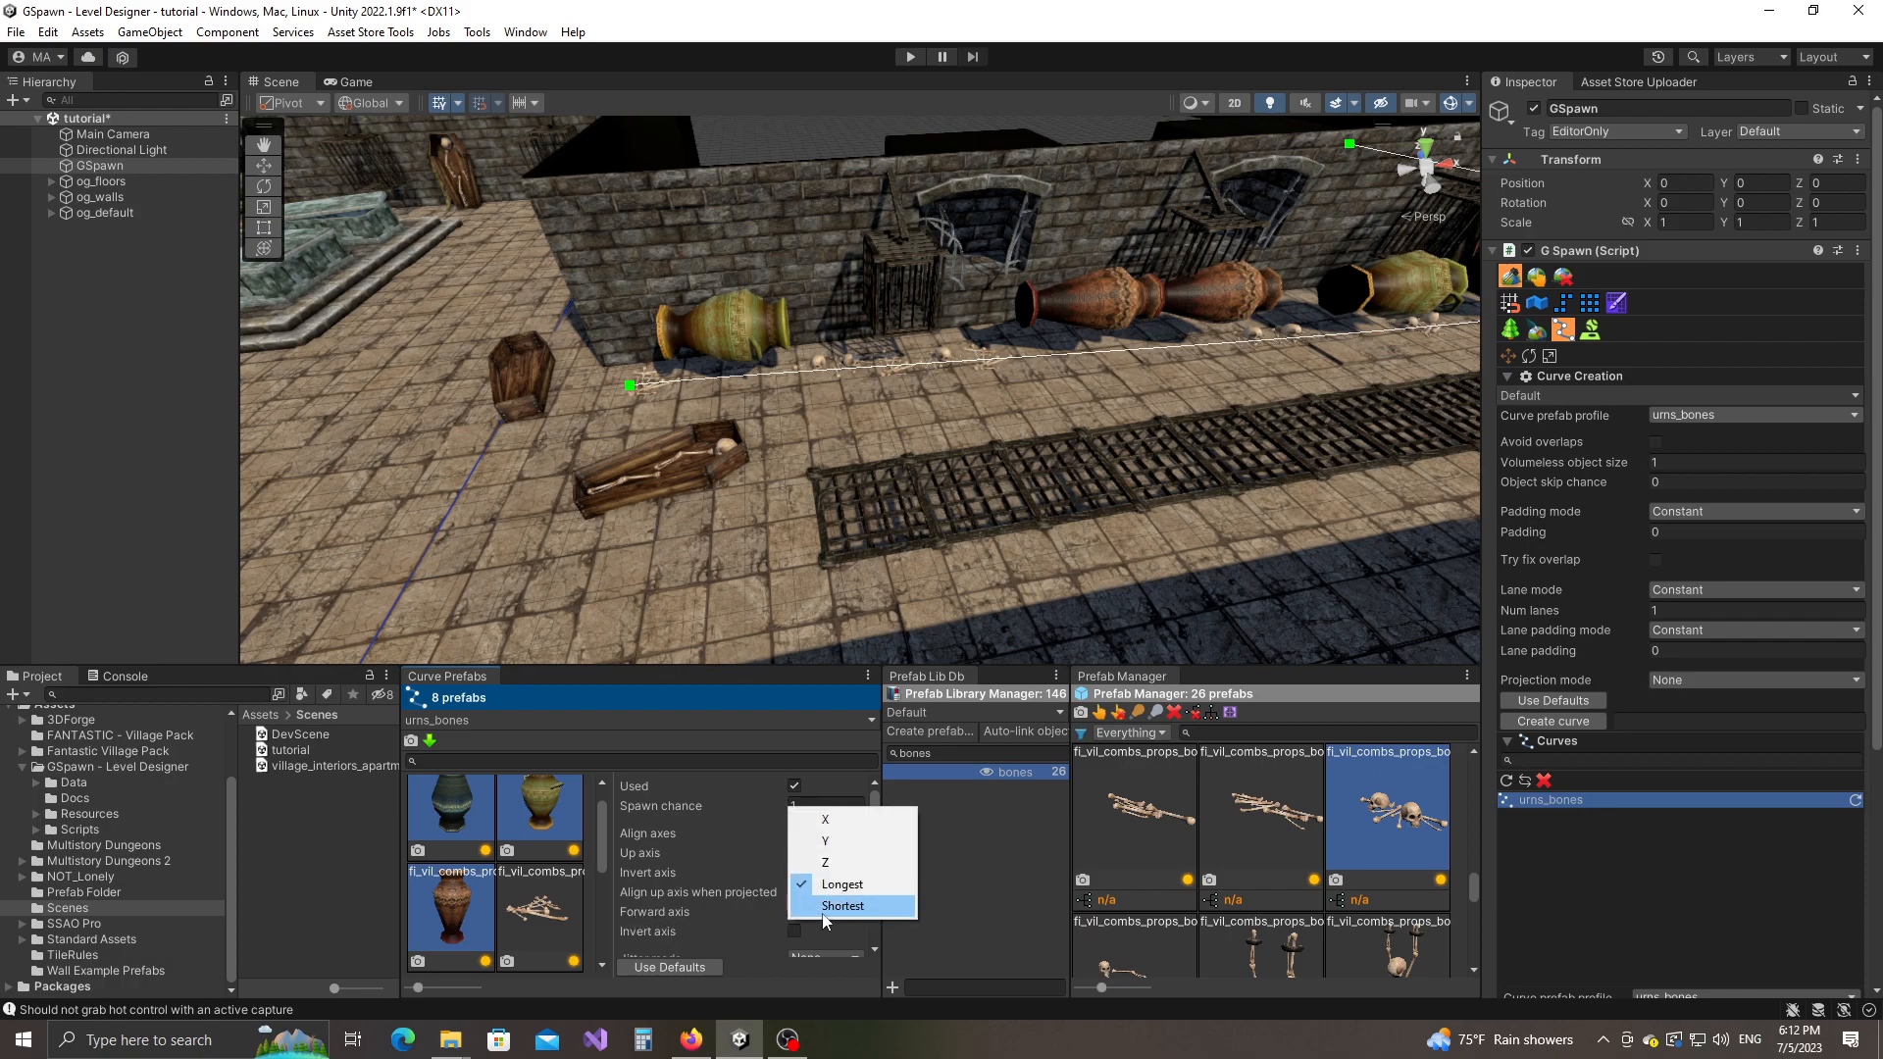
{"action": "left_click", "coordinate": [819, 914]}
Step: Turn on scale randomization for the three selected urn prefabs
{"action": "key", "text": "d"}
{"action": "key", "text": "s"}
{"action": "right_click_drag", "start_coordinate": [956, 427], "coordinate": [952, 456]}
{"action": "key", "text": "w"}
{"action": "key", "text": "s"}
{"action": "key", "text": "a"}
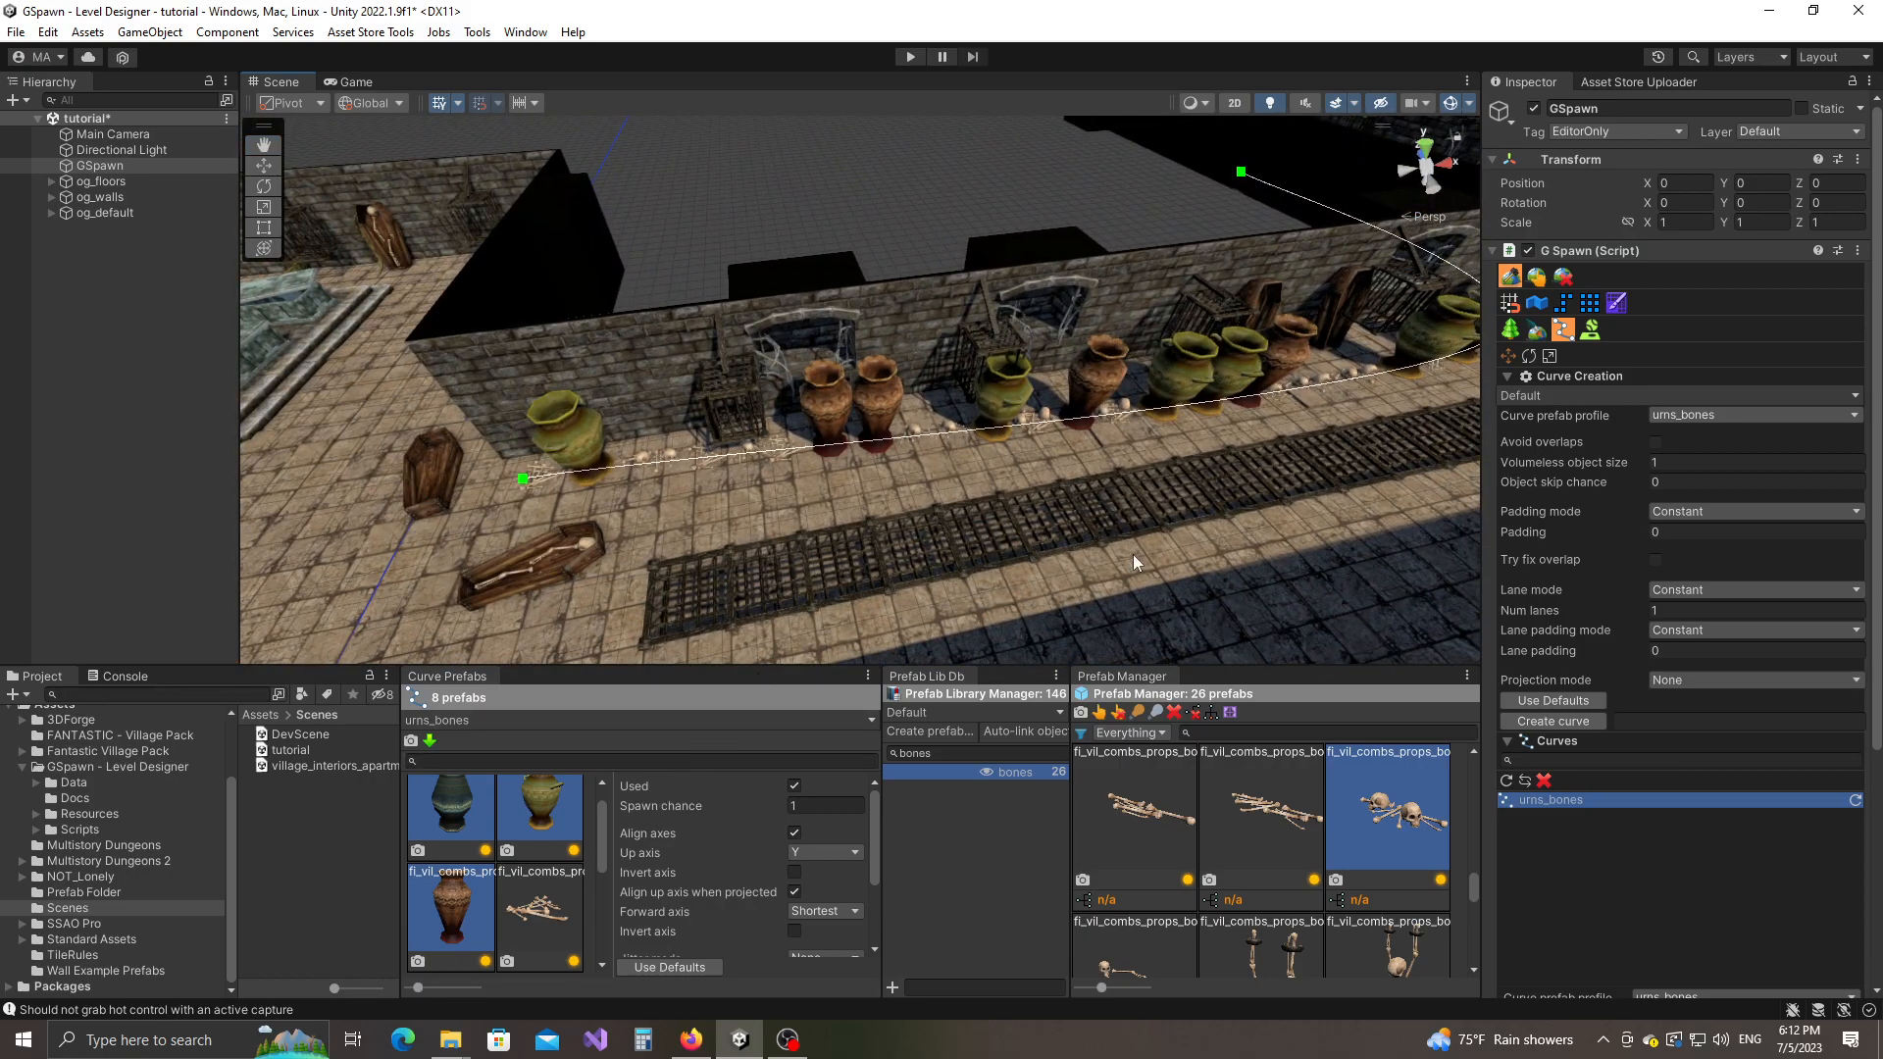
{"action": "scroll", "coordinate": [677, 904], "scroll_direction": "down", "scroll_amount": 3}
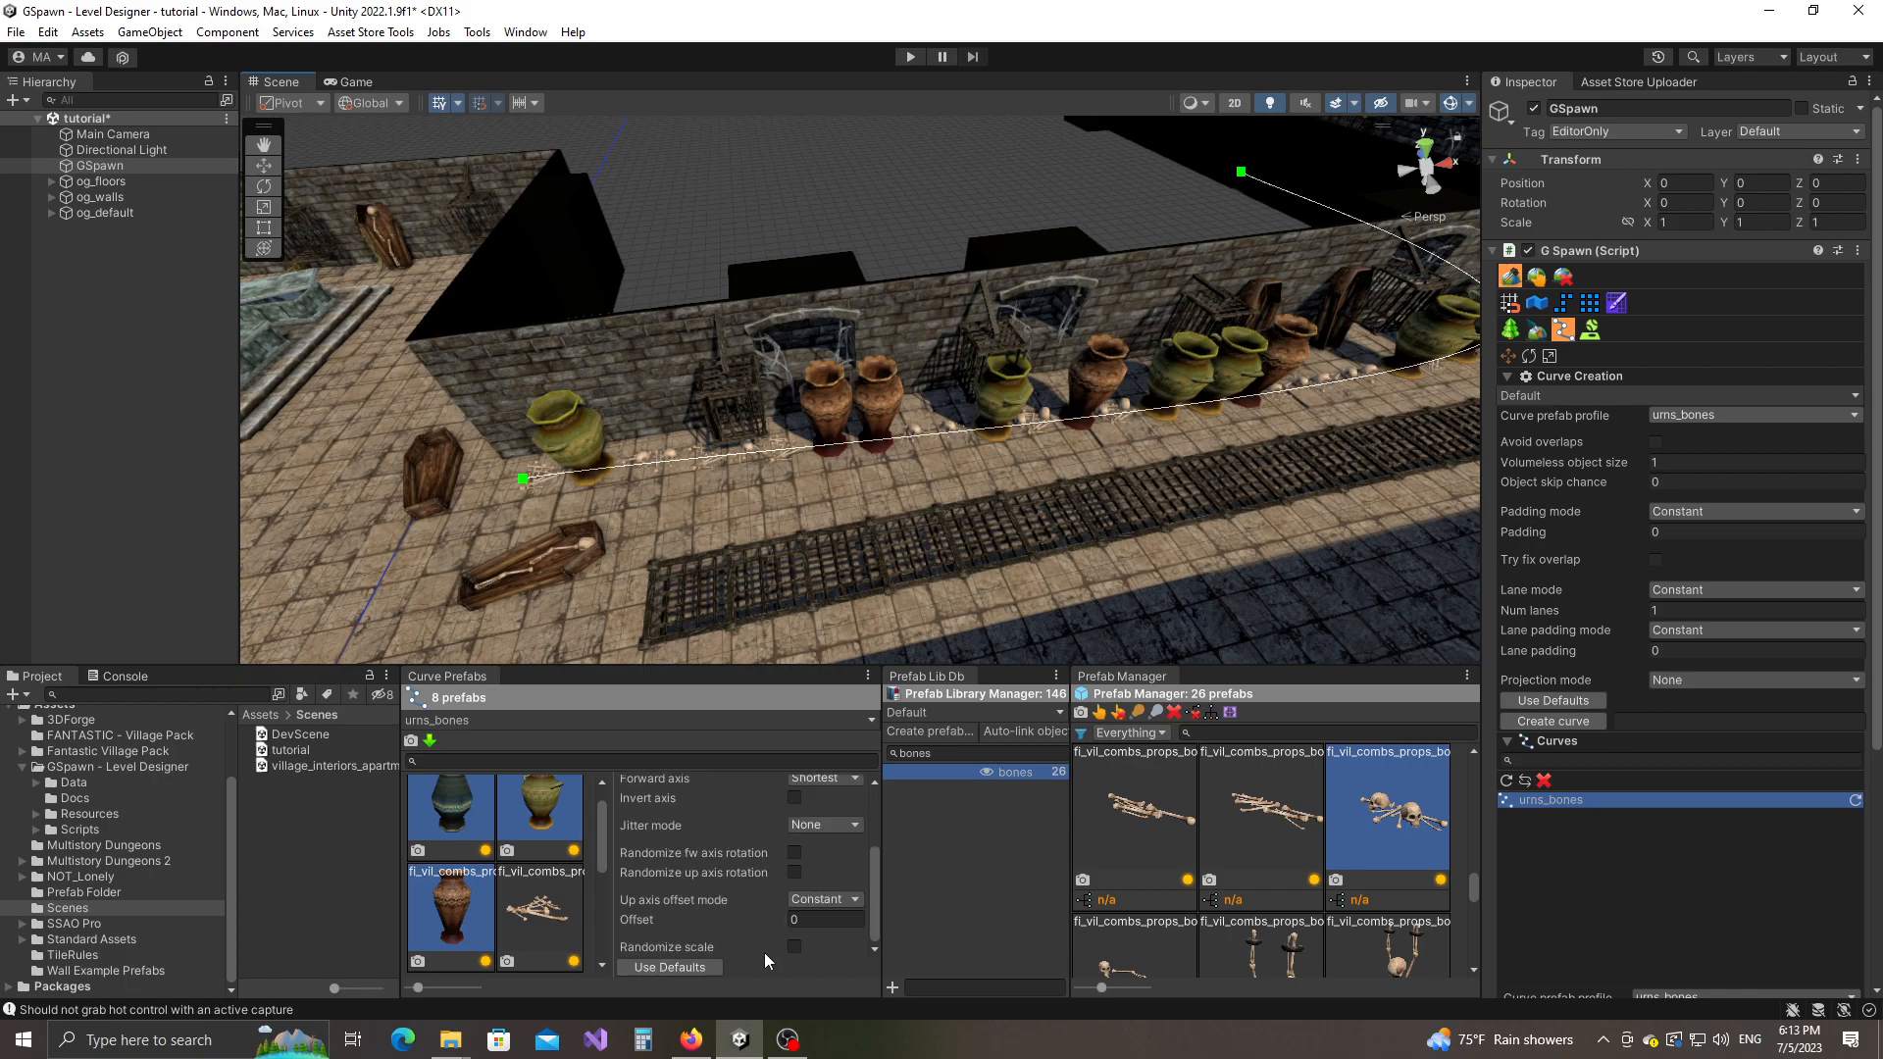
{"action": "left_click", "coordinate": [796, 946]}
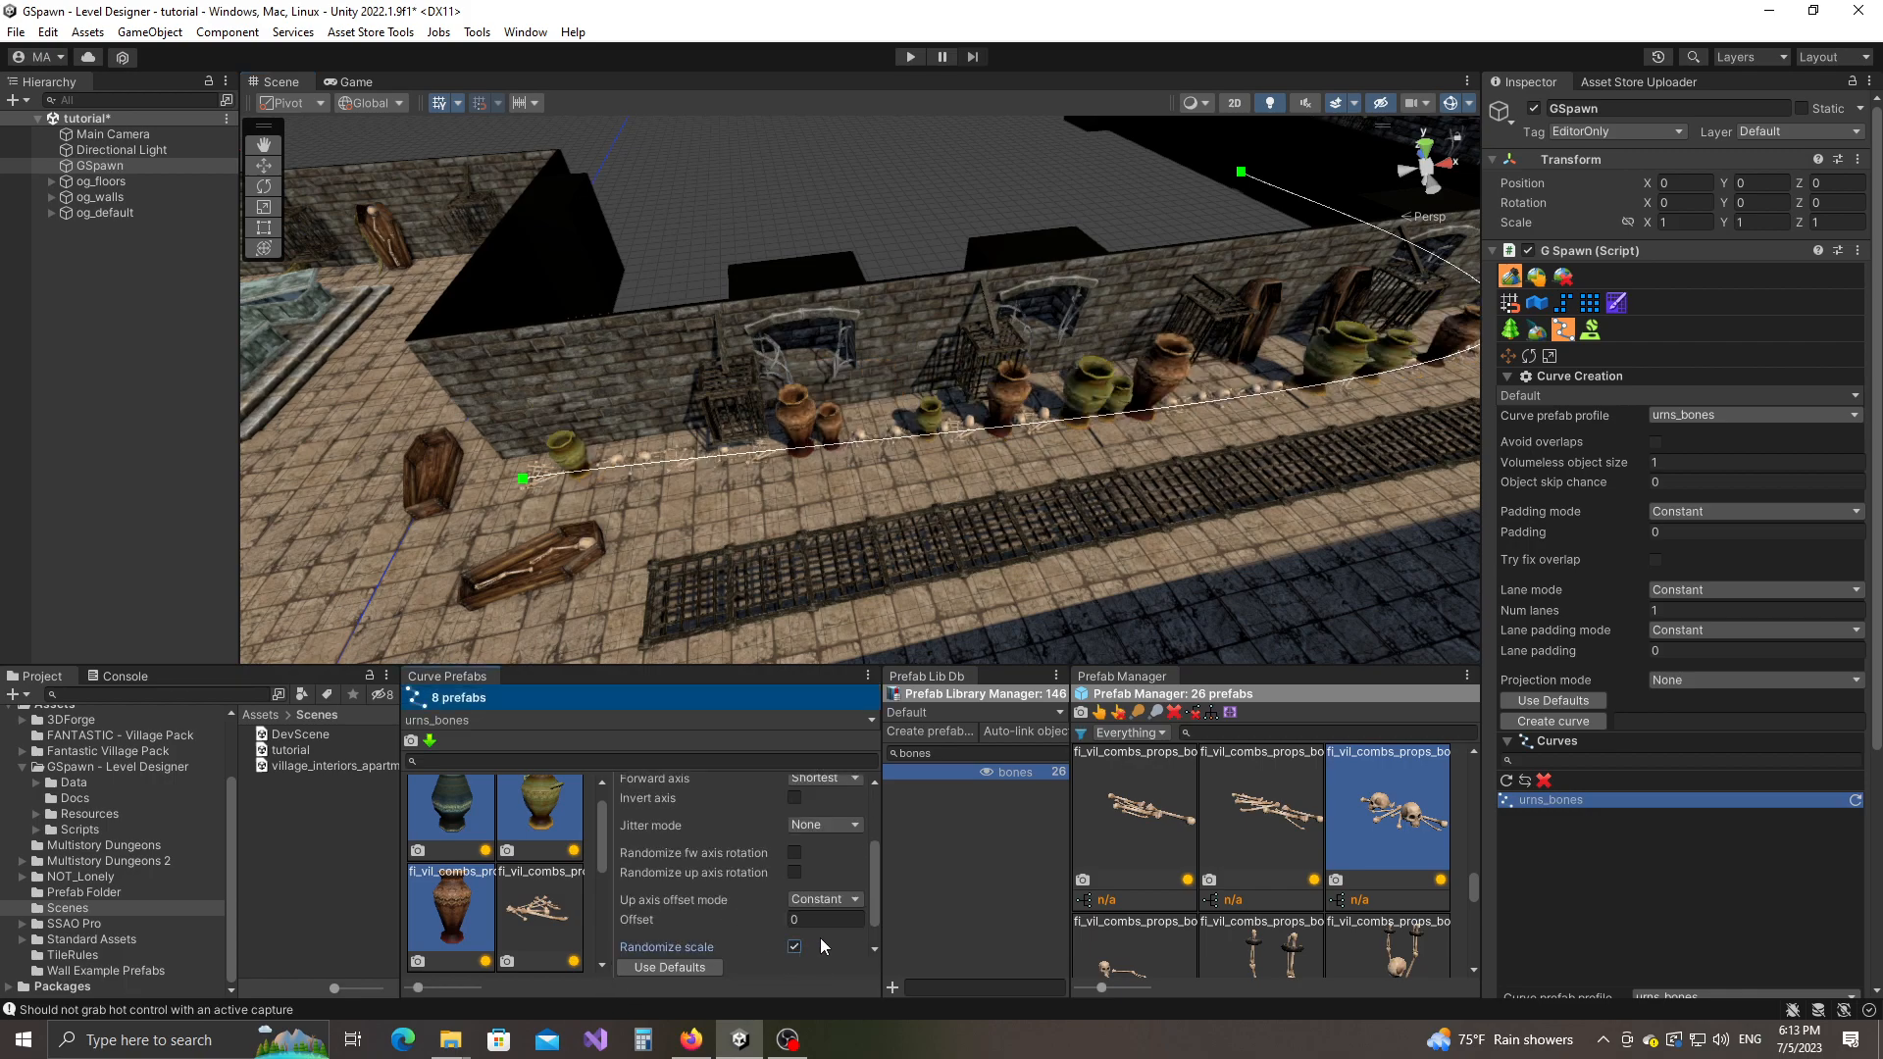
Step: Set the urn prefabs' minimum scale to 0.1 and maximum scale to 0.55
{"action": "scroll", "coordinate": [848, 940], "scroll_direction": "down", "scroll_amount": 2}
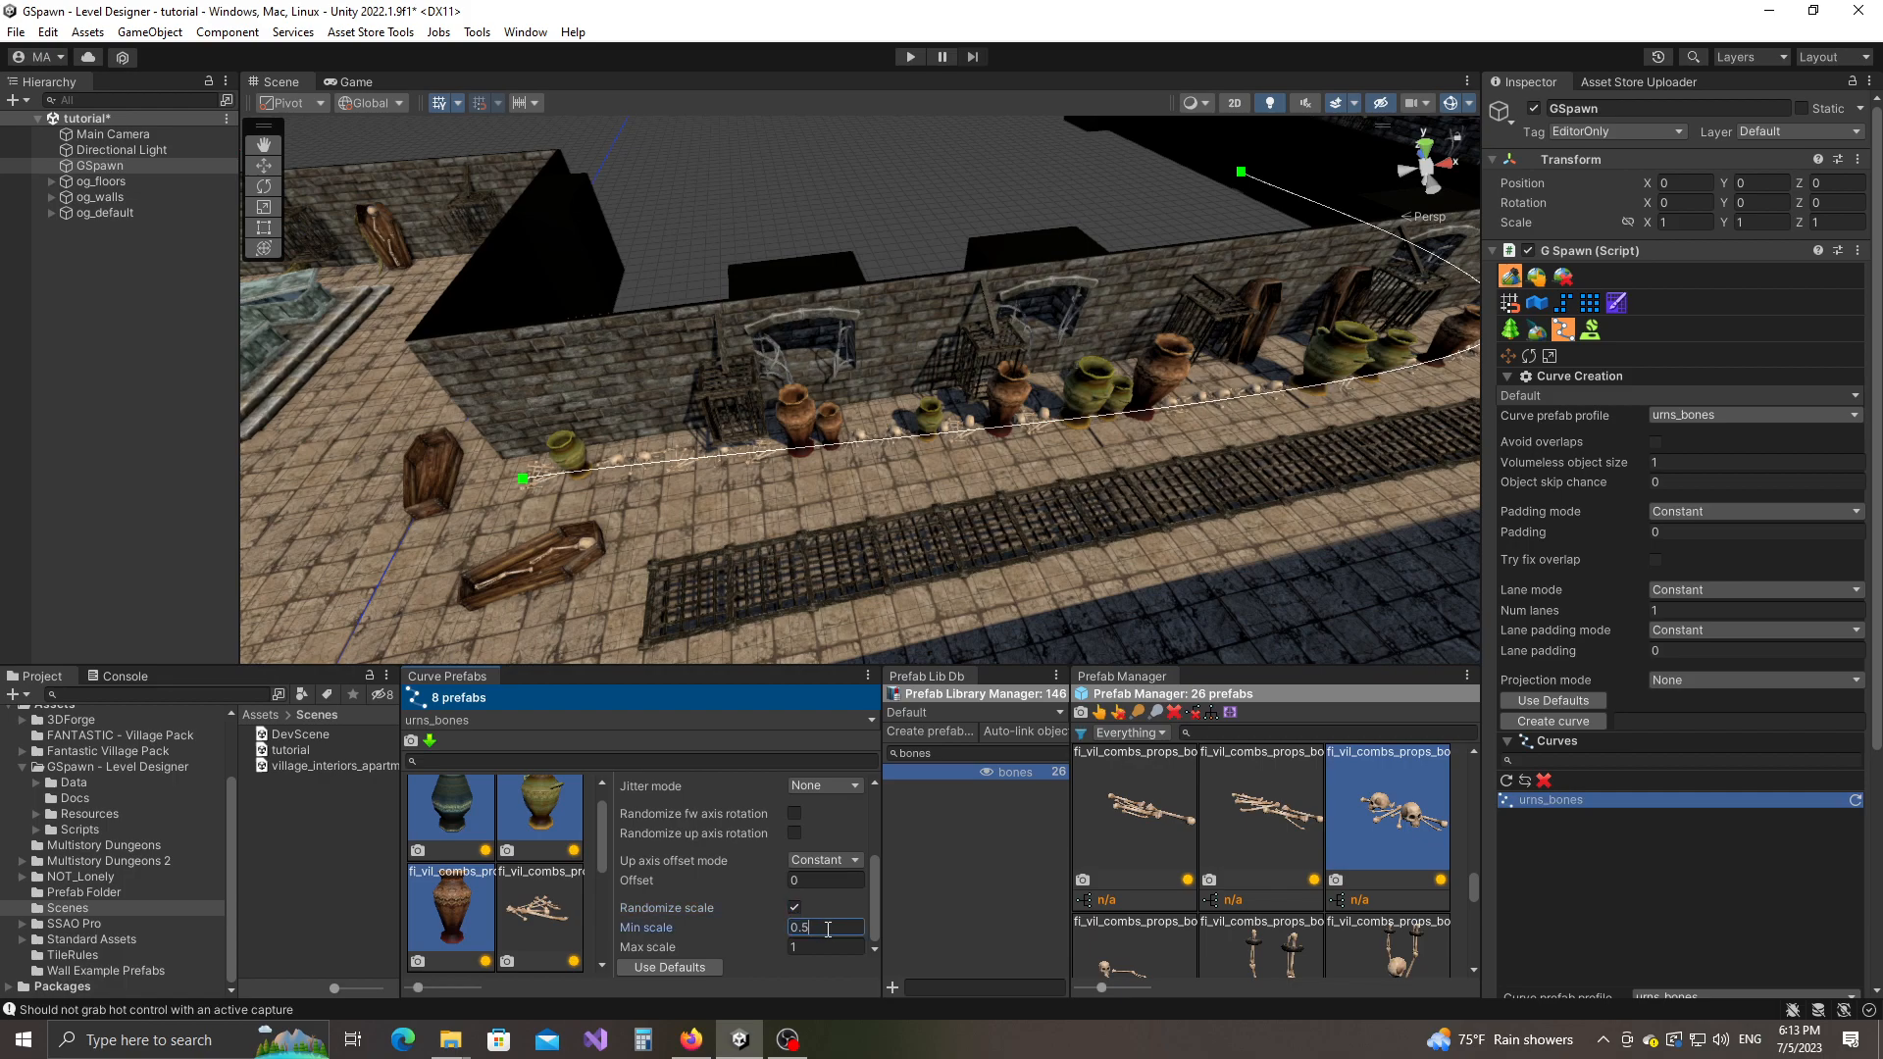
{"action": "key", "text": "BackSpace"}
{"action": "type", "text": "3"}
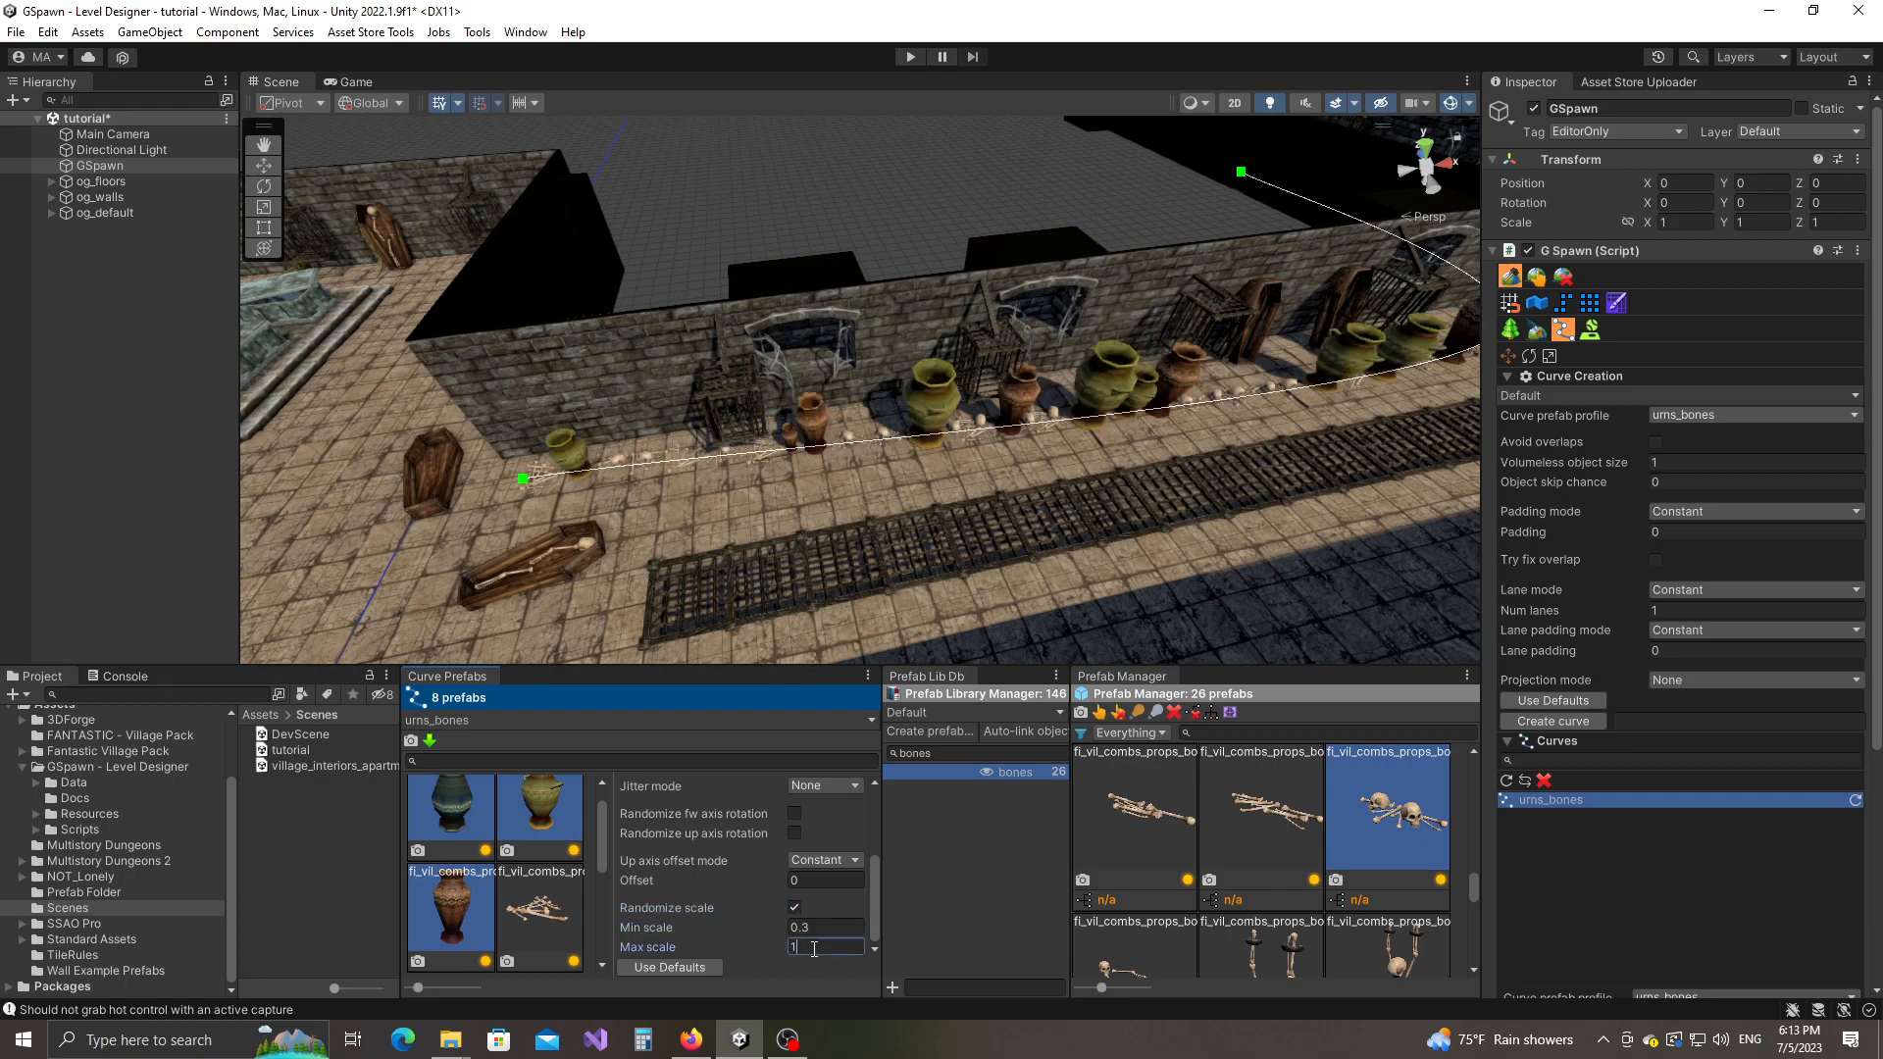
{"action": "type", "text": "0.5"}
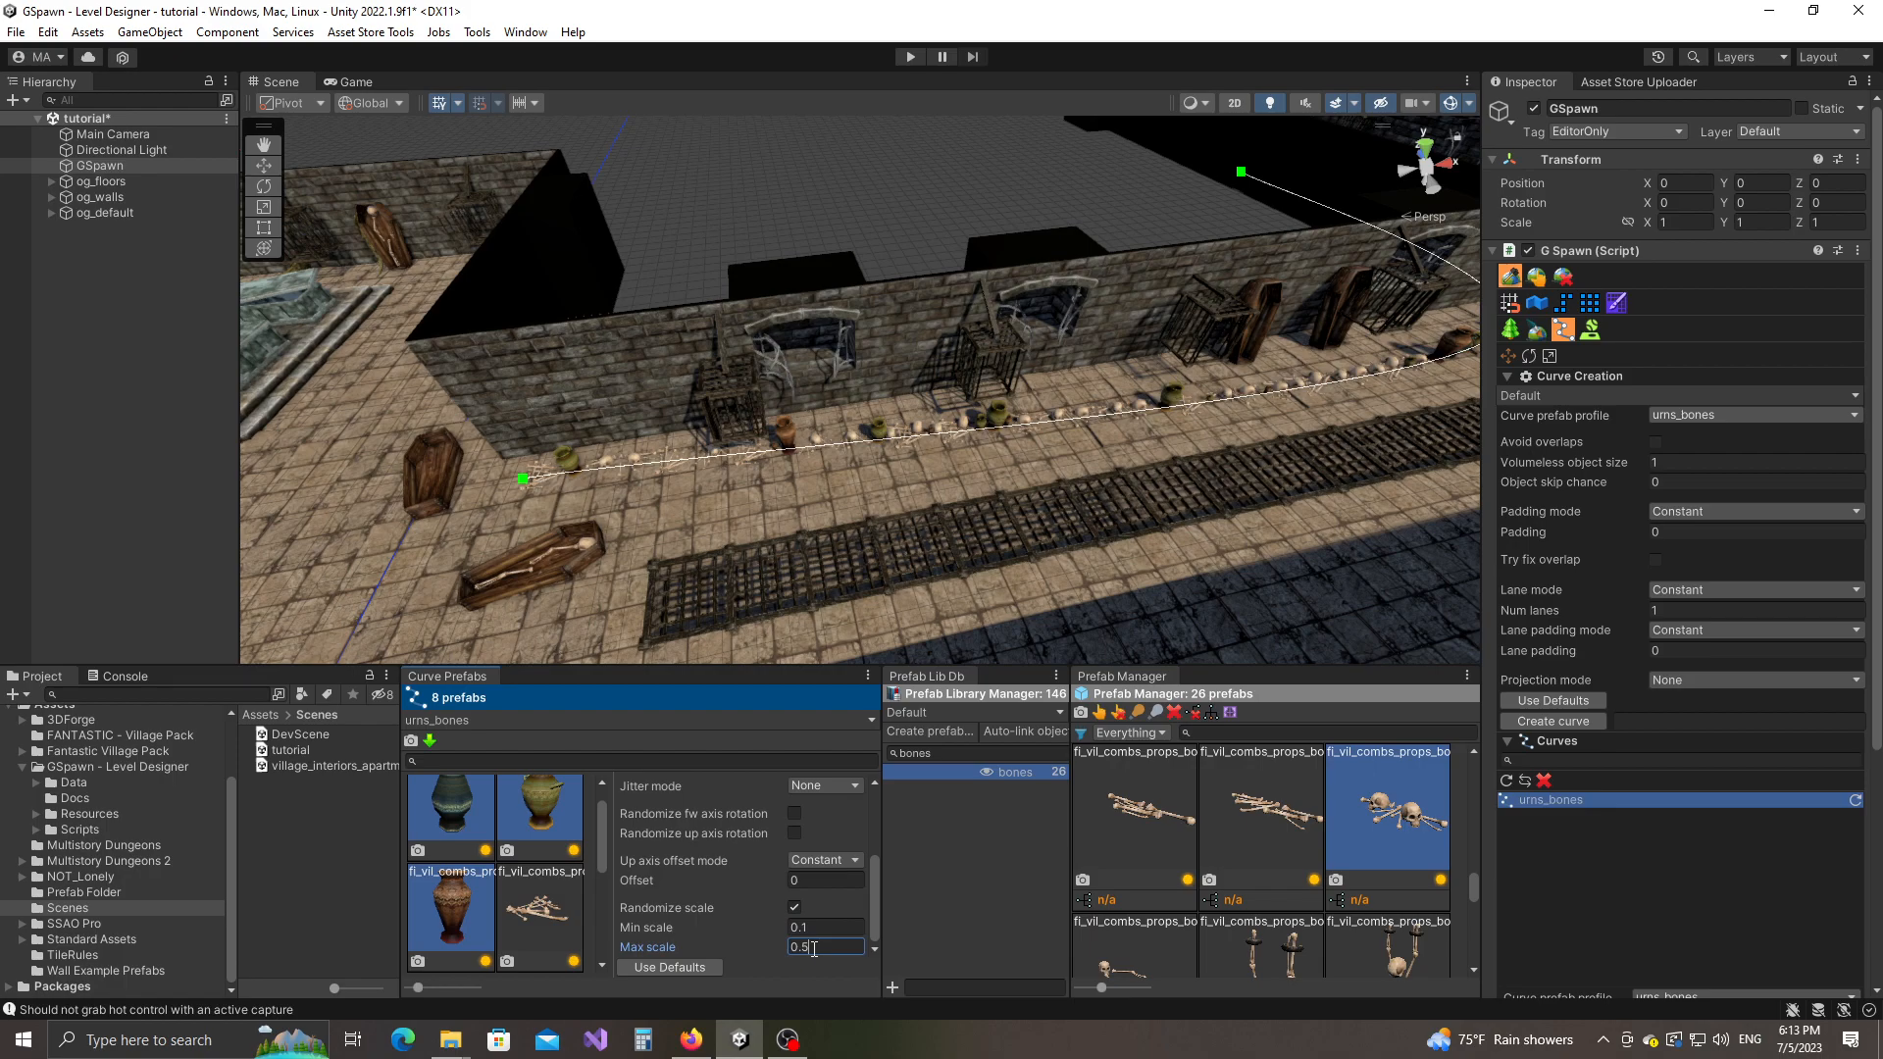
{"action": "key", "text": "BackSpace"}
{"action": "type", "text": "6"}
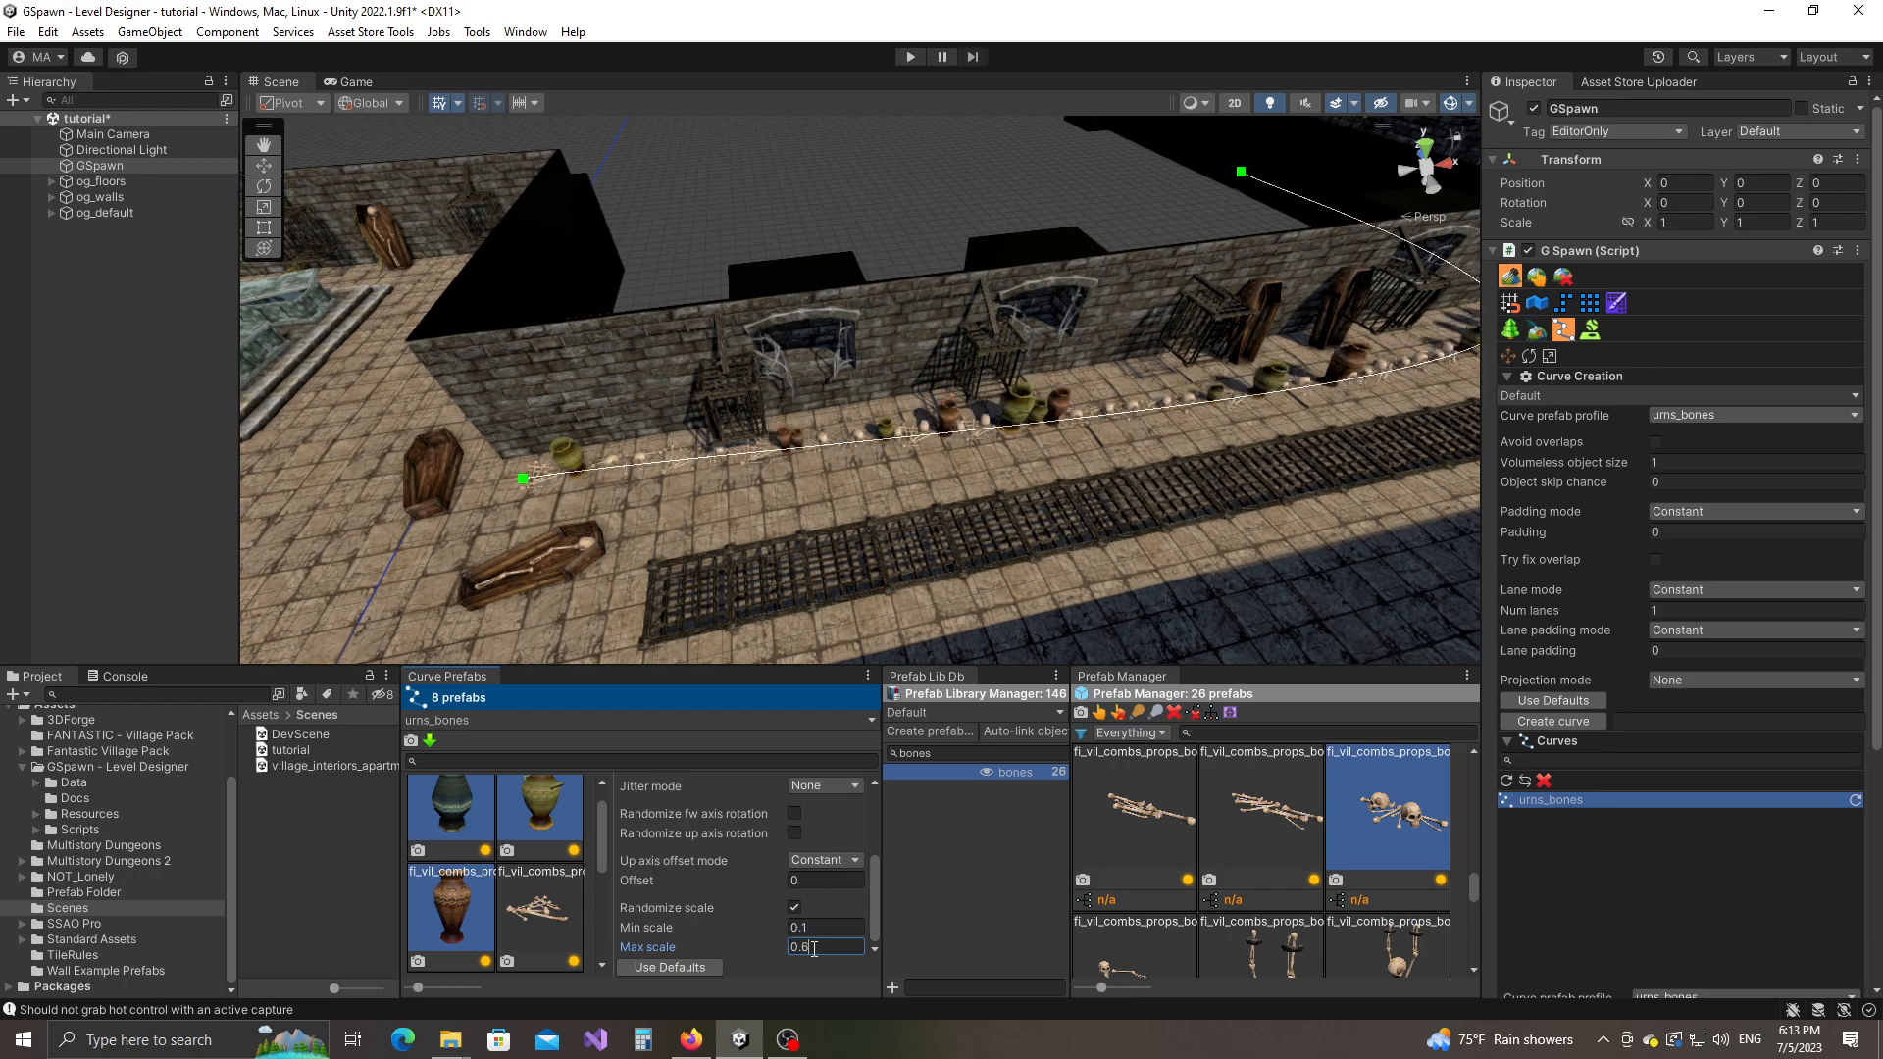
{"action": "key", "text": "BackSpace"}
{"action": "type", "text": "55"}
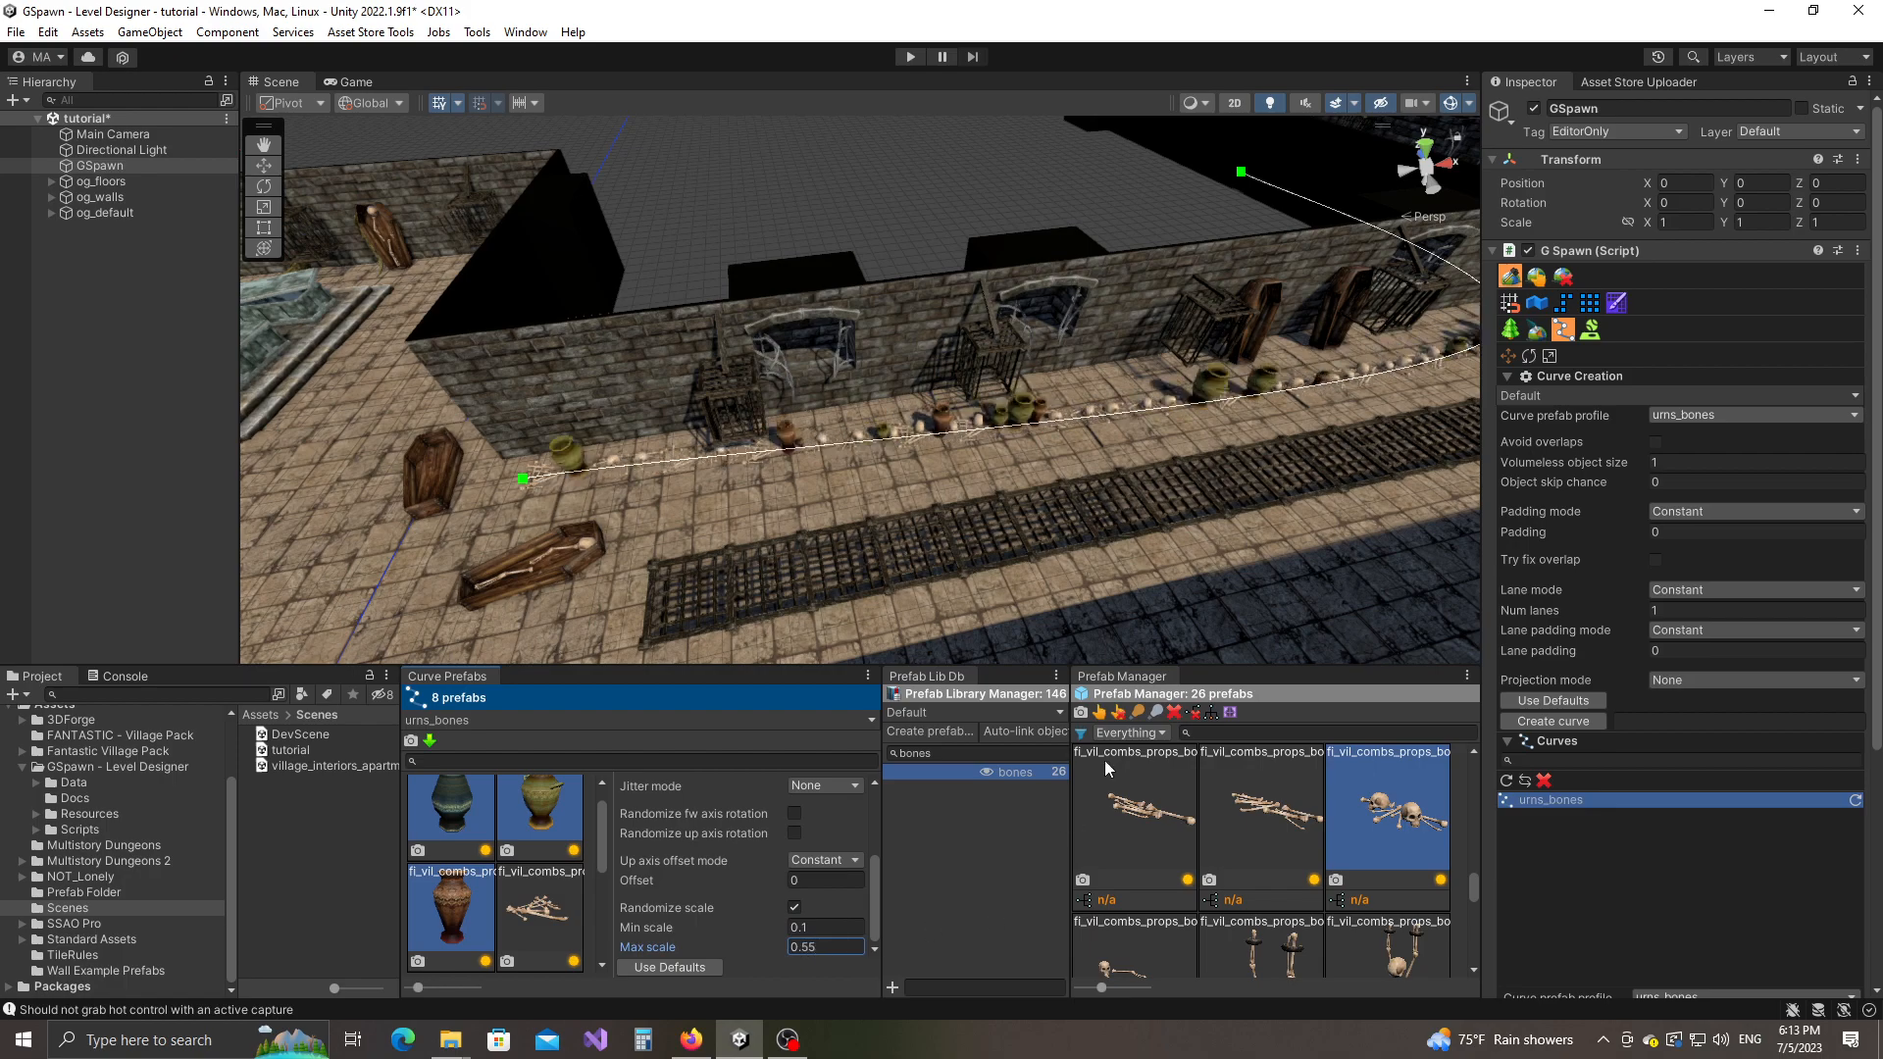
Step: Set the urns_bones curve's padding mode to Random with a minimum padding of 1 and a maximum of 3
{"action": "right_click_drag", "start_coordinate": [1136, 486], "coordinate": [810, 479]}
{"action": "key", "text": "d"}
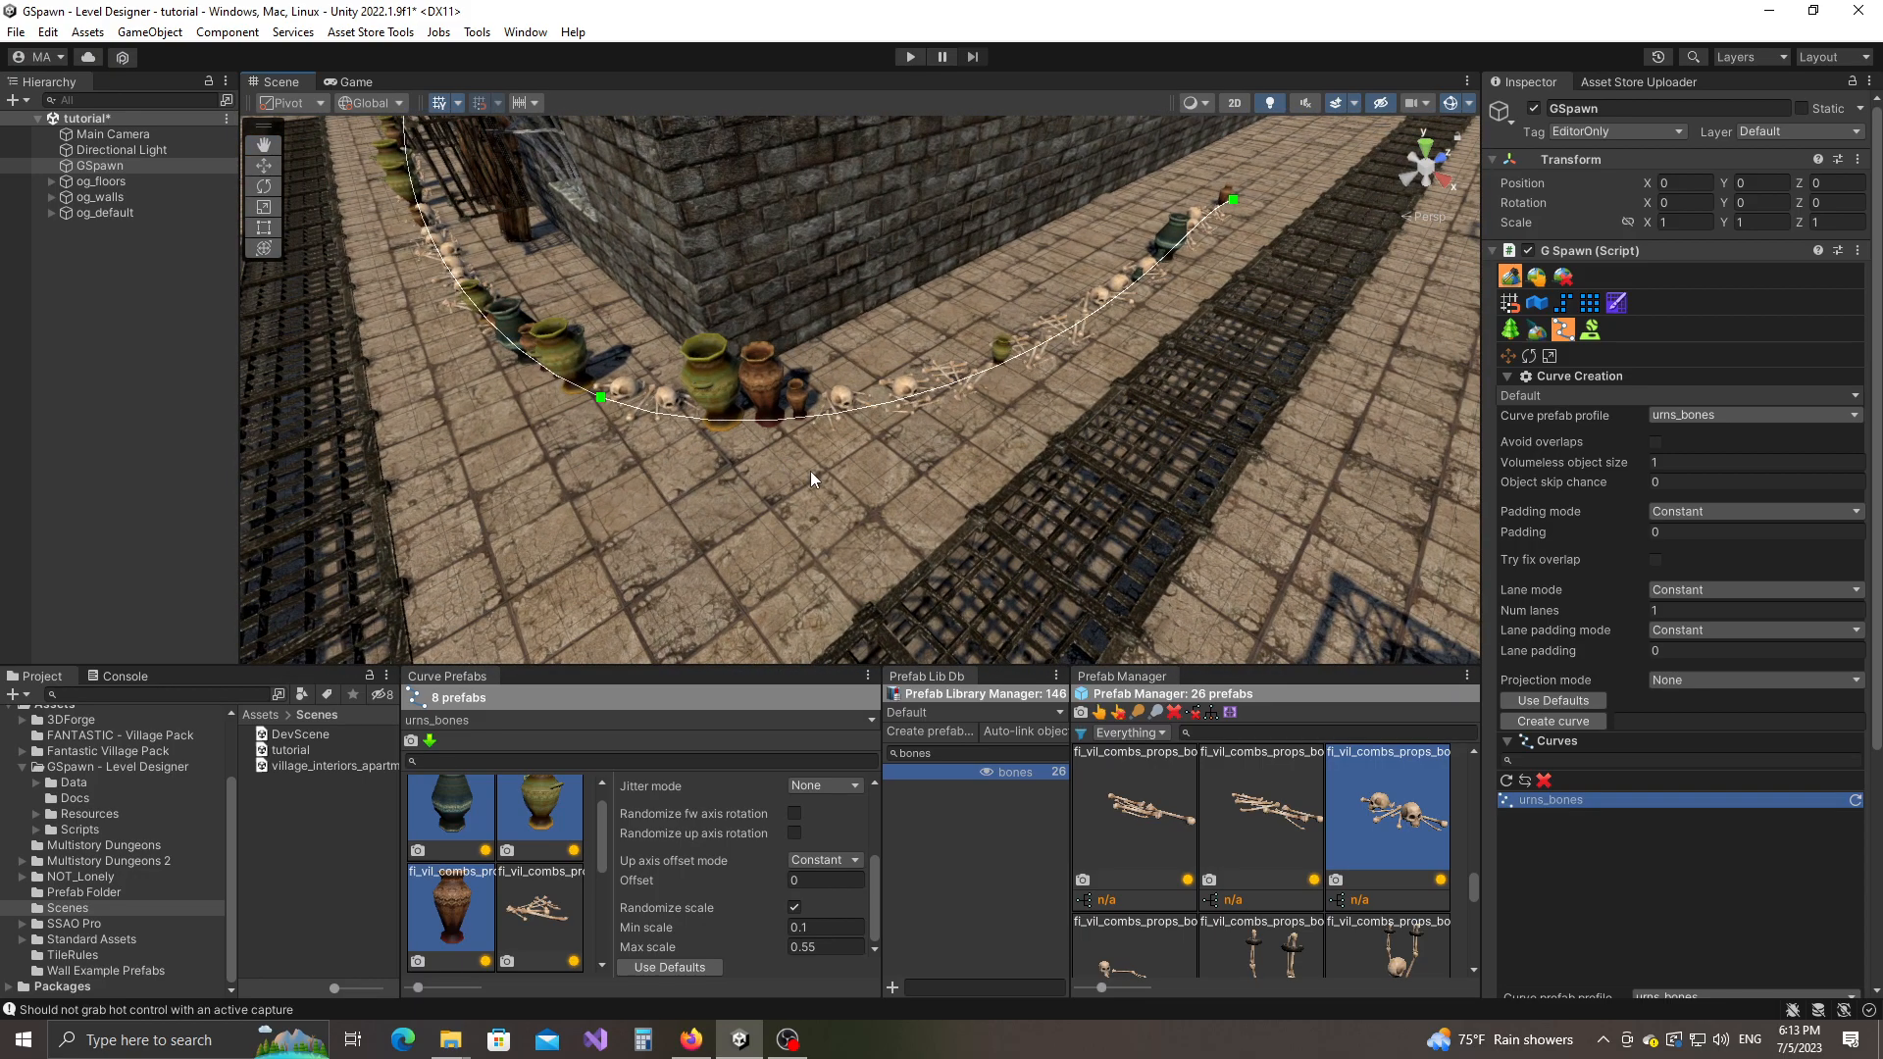
{"action": "scroll", "coordinate": [1686, 824], "scroll_direction": "down", "scroll_amount": 5}
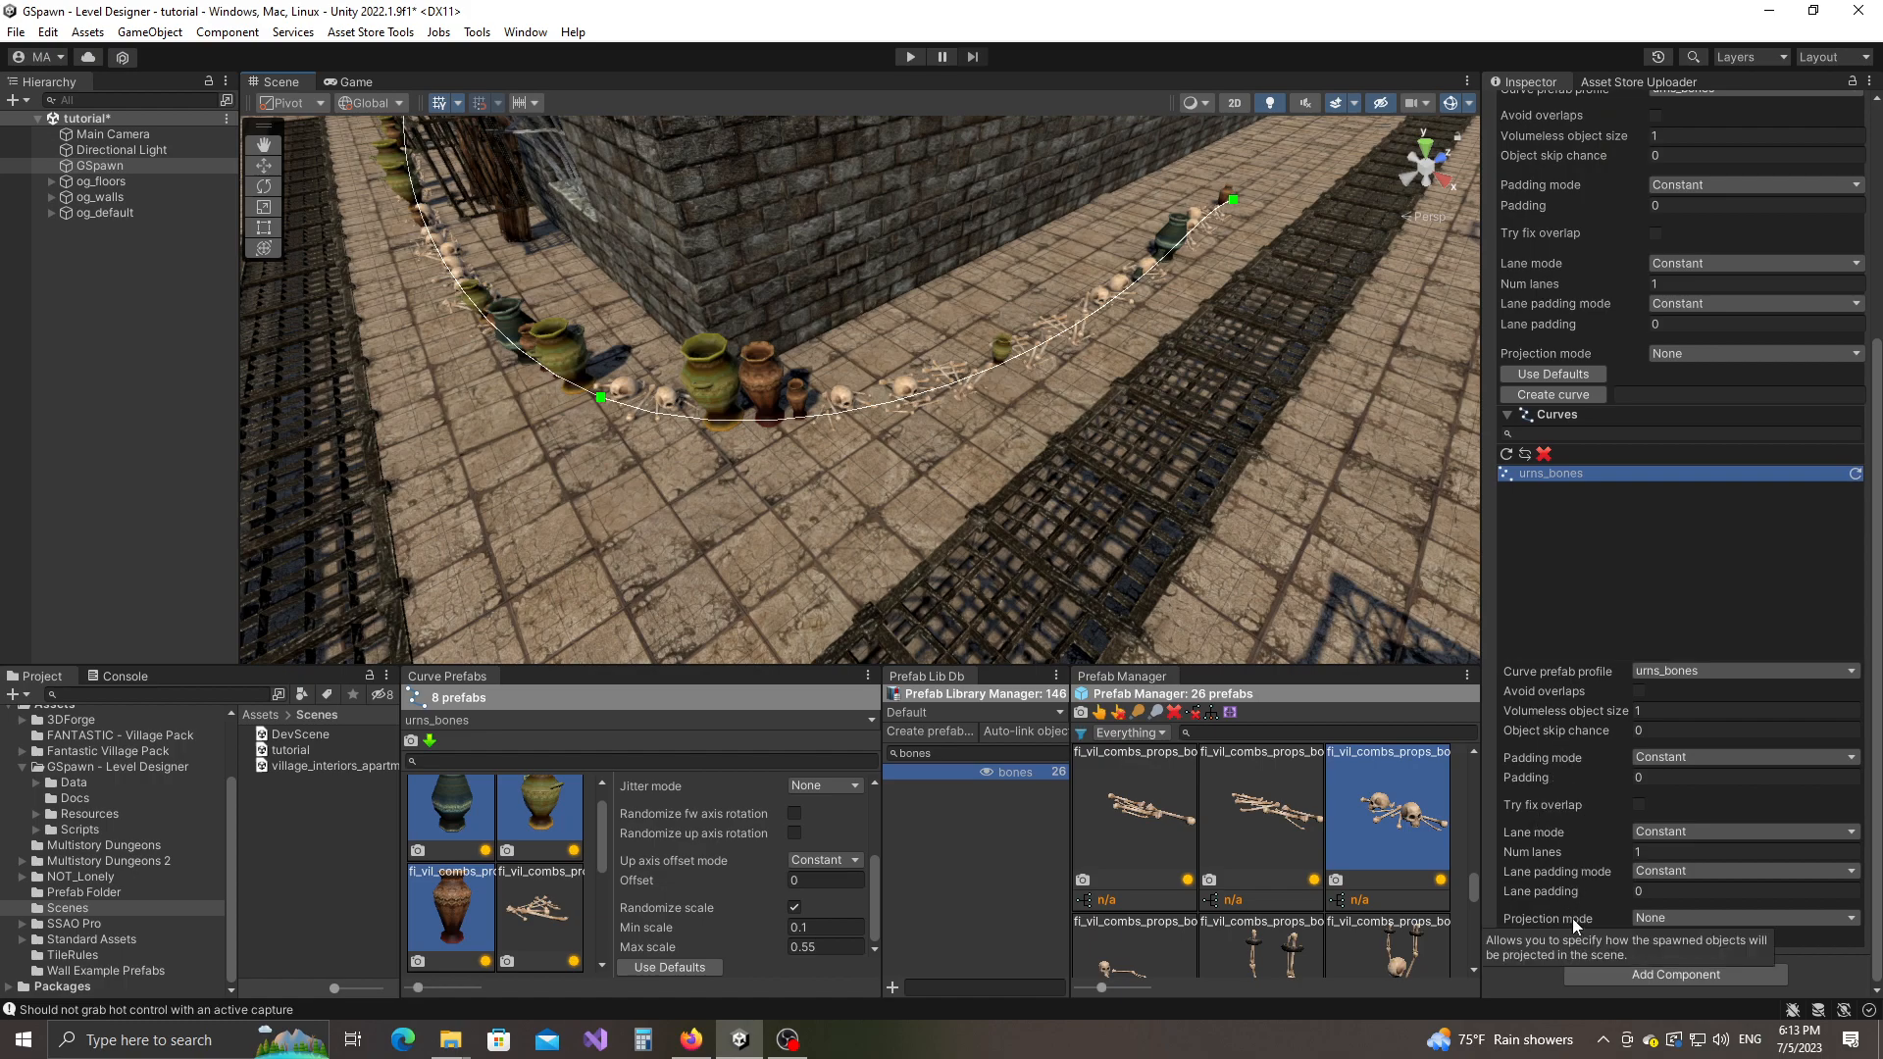
{"action": "left_click", "coordinate": [1665, 761]}
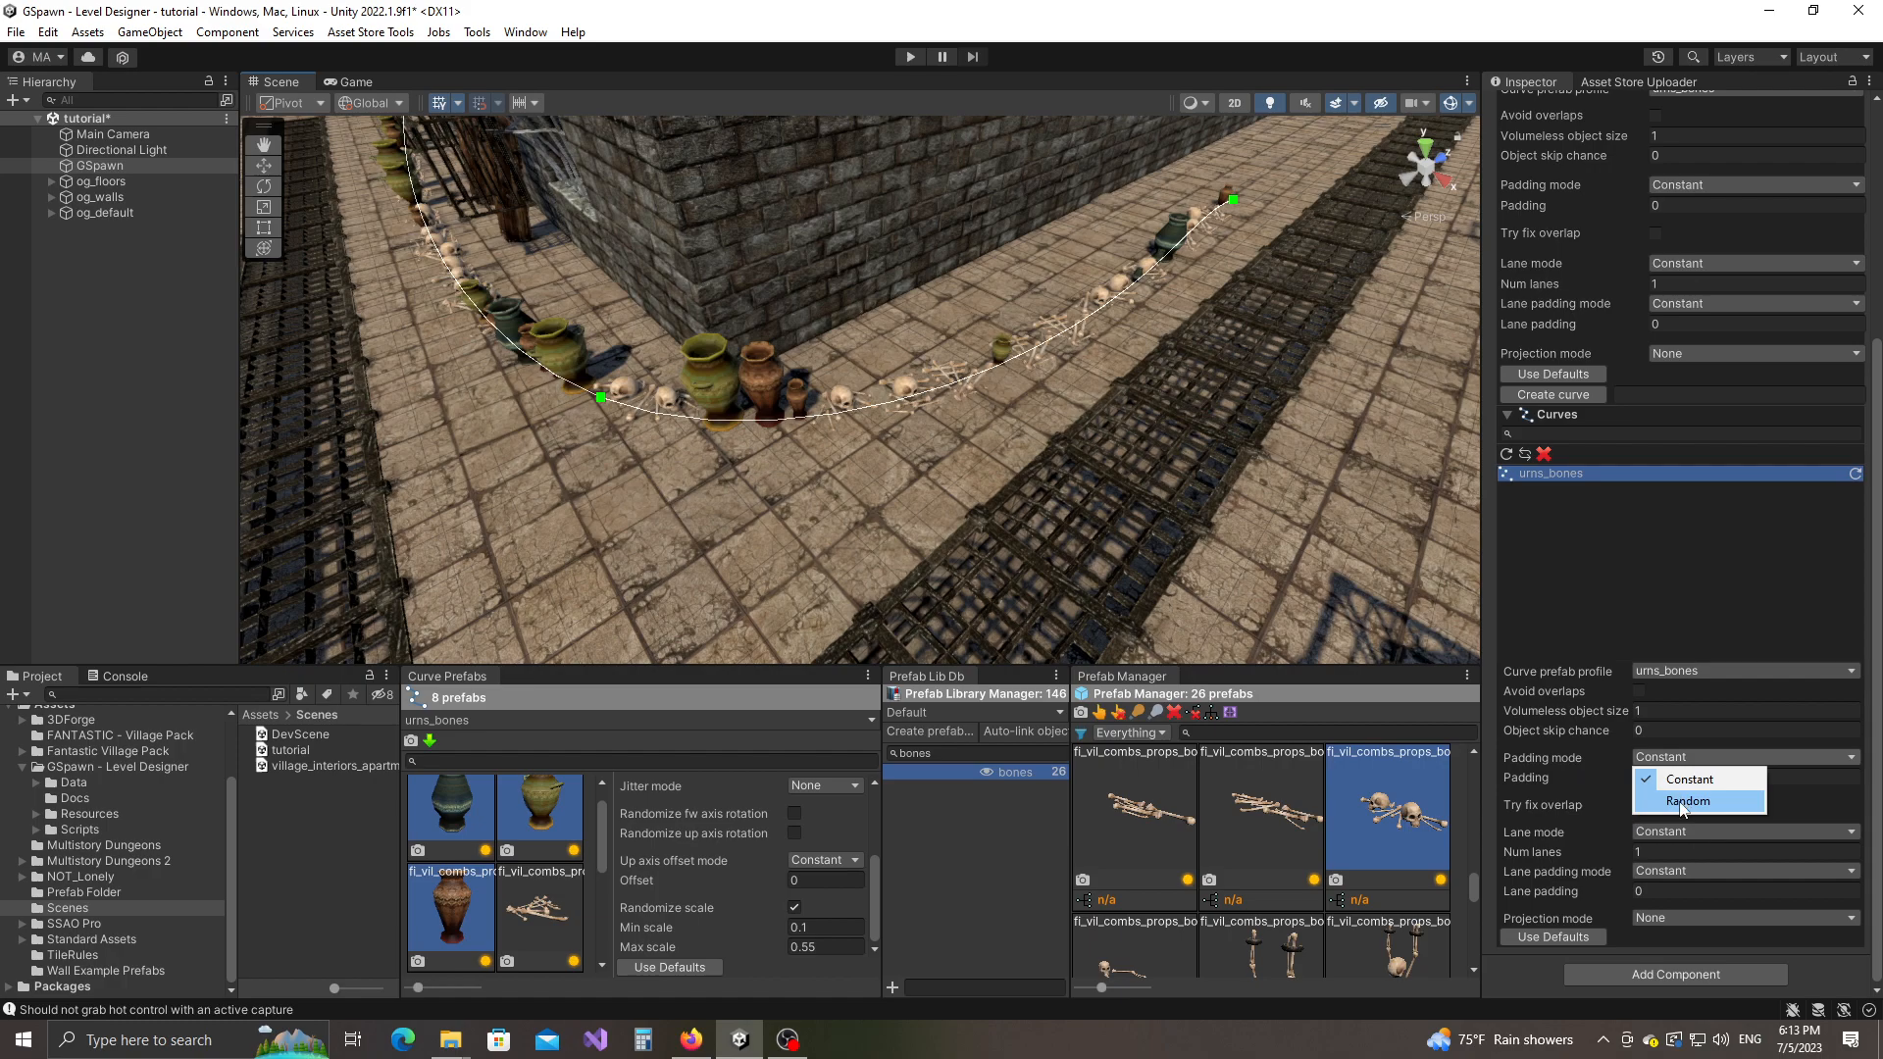
{"action": "left_click", "coordinate": [1680, 798]}
{"action": "left_click", "coordinate": [1660, 782]}
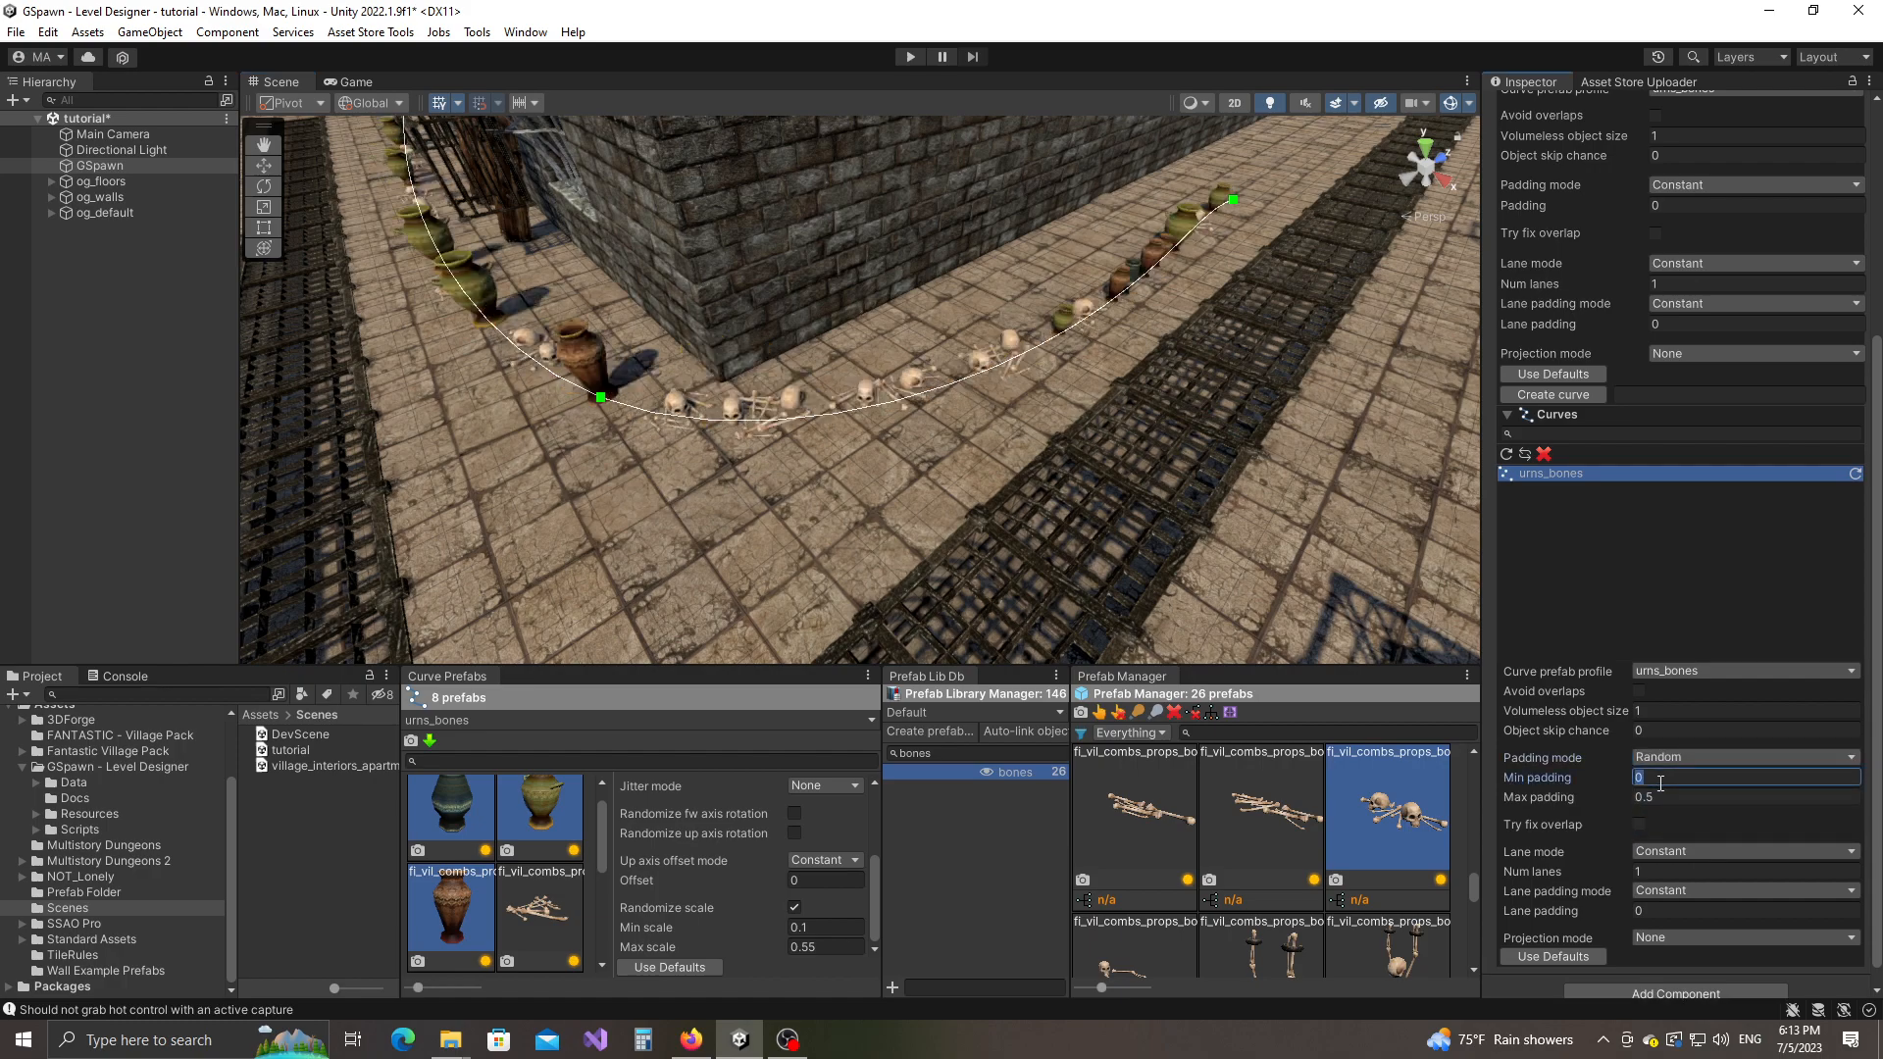
{"action": "type", "text": "1"}
{"action": "left_click", "coordinate": [1668, 800]}
{"action": "type", "text": "3"}
Step: Set the urns_bones curve's maximum padding to 2
{"action": "right_click_drag", "start_coordinate": [863, 402], "coordinate": [1192, 391]}
{"action": "key", "text": "w"}
{"action": "left_click", "coordinate": [1667, 798]}
{"action": "type", "text": "2"}
Step: Select and adjust the urns_bones curve's control points at the wall corner and at the end near the coffins
{"action": "right_click_drag", "start_coordinate": [979, 391], "coordinate": [551, 378]}
{"action": "left_click_drag", "start_coordinate": [917, 422], "coordinate": [1117, 374]}
{"action": "left_click_drag", "start_coordinate": [799, 454], "coordinate": [917, 447], "text": "alt"}
{"action": "left_click", "coordinate": [745, 449]}
{"action": "left_click_drag", "start_coordinate": [743, 457], "coordinate": [747, 451]}
{"action": "right_click_drag", "start_coordinate": [747, 451], "coordinate": [840, 406]}
{"action": "left_click", "coordinate": [762, 285]}
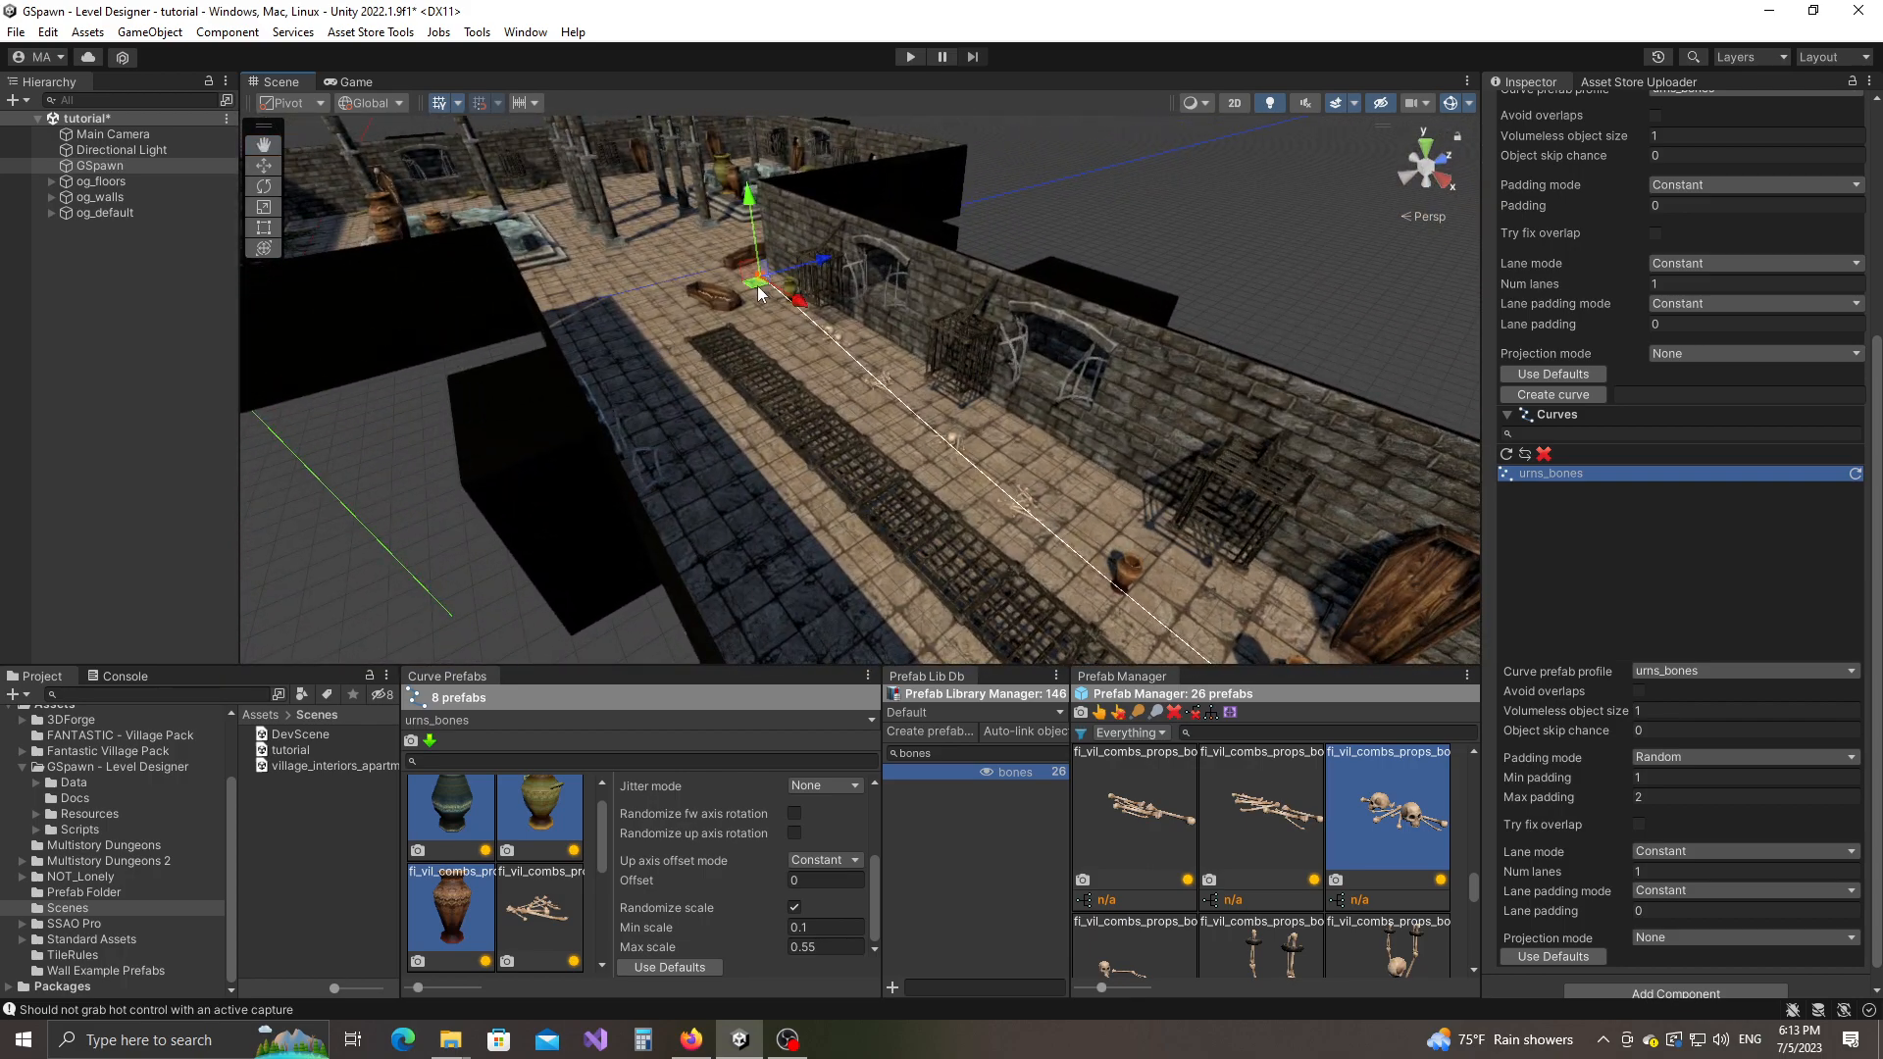
{"action": "left_click_drag", "start_coordinate": [765, 294], "coordinate": [1014, 466], "text": "alt"}
{"action": "right_click_drag", "start_coordinate": [1013, 466], "coordinate": [962, 482]}
Step: Insert an extra control point into the urns_bones curve midway along the long wall with the arched windows
{"action": "key", "text": "c"}
{"action": "left_click", "coordinate": [810, 410]}
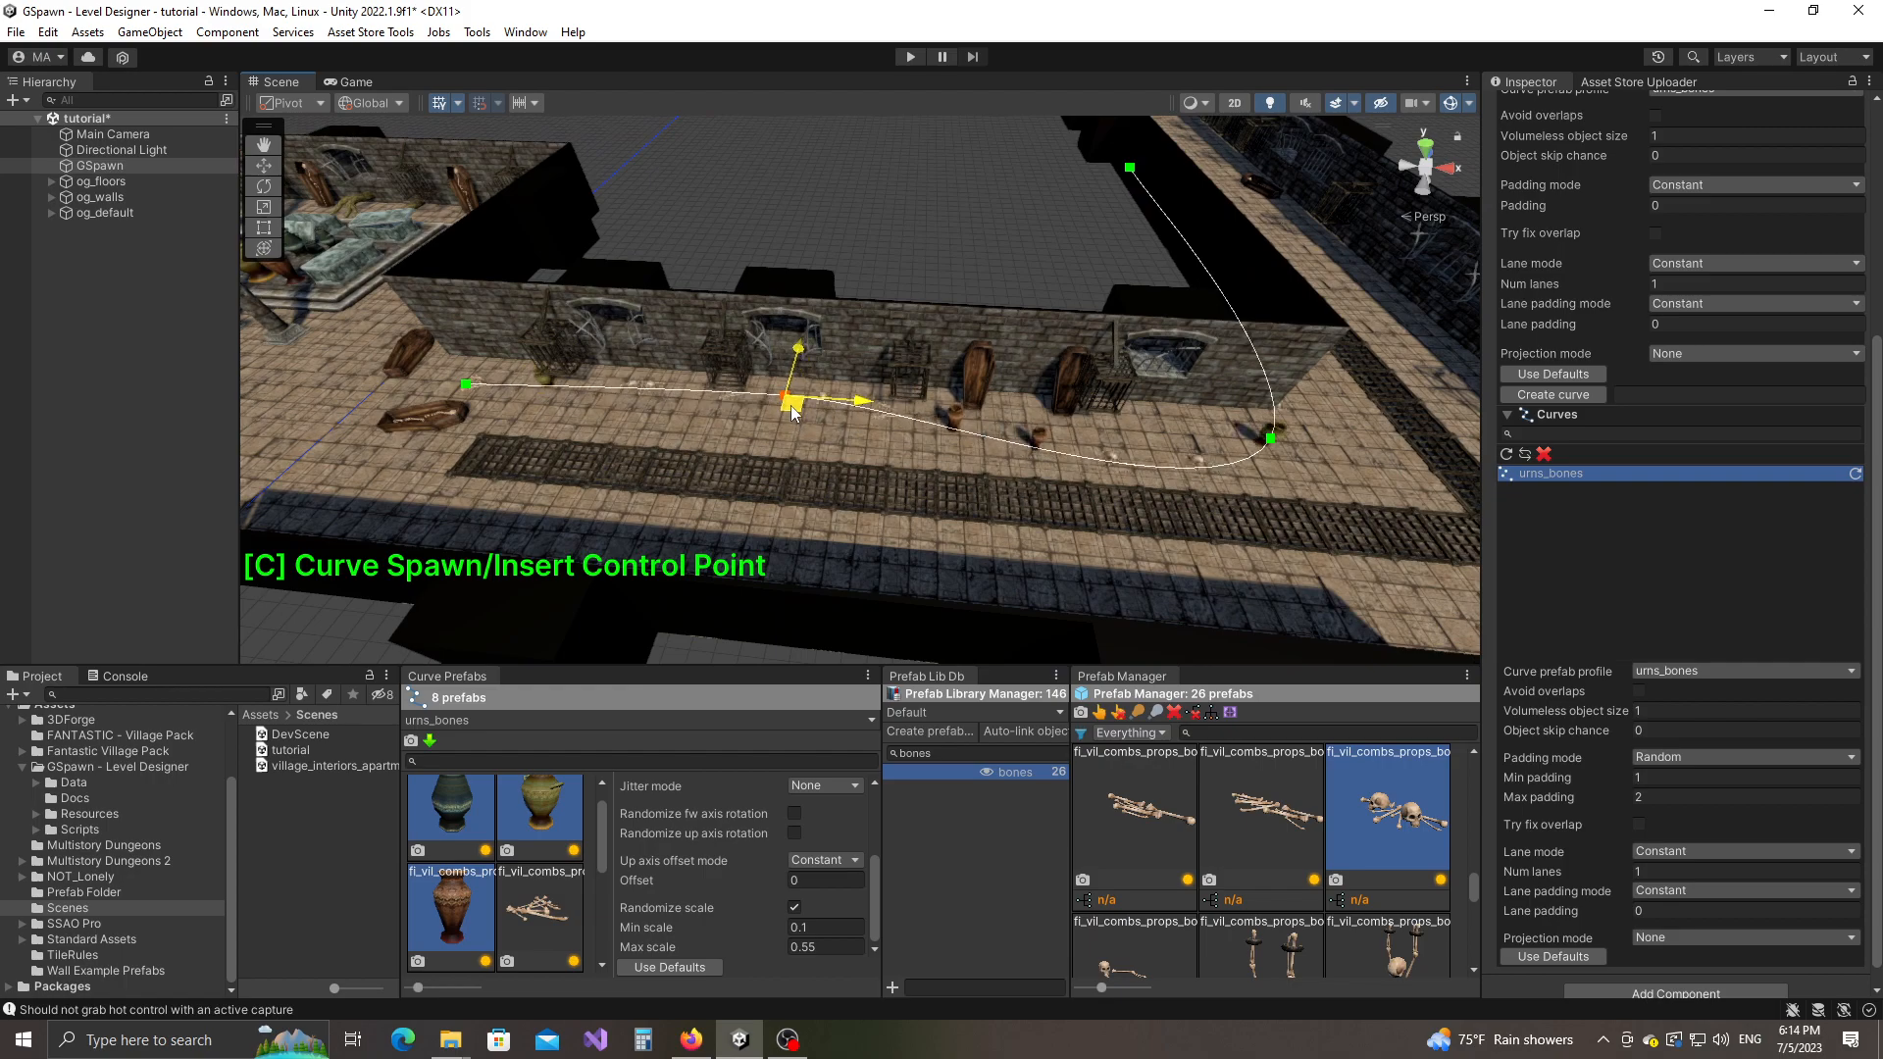
{"action": "right_click_drag", "start_coordinate": [791, 408], "coordinate": [929, 439]}
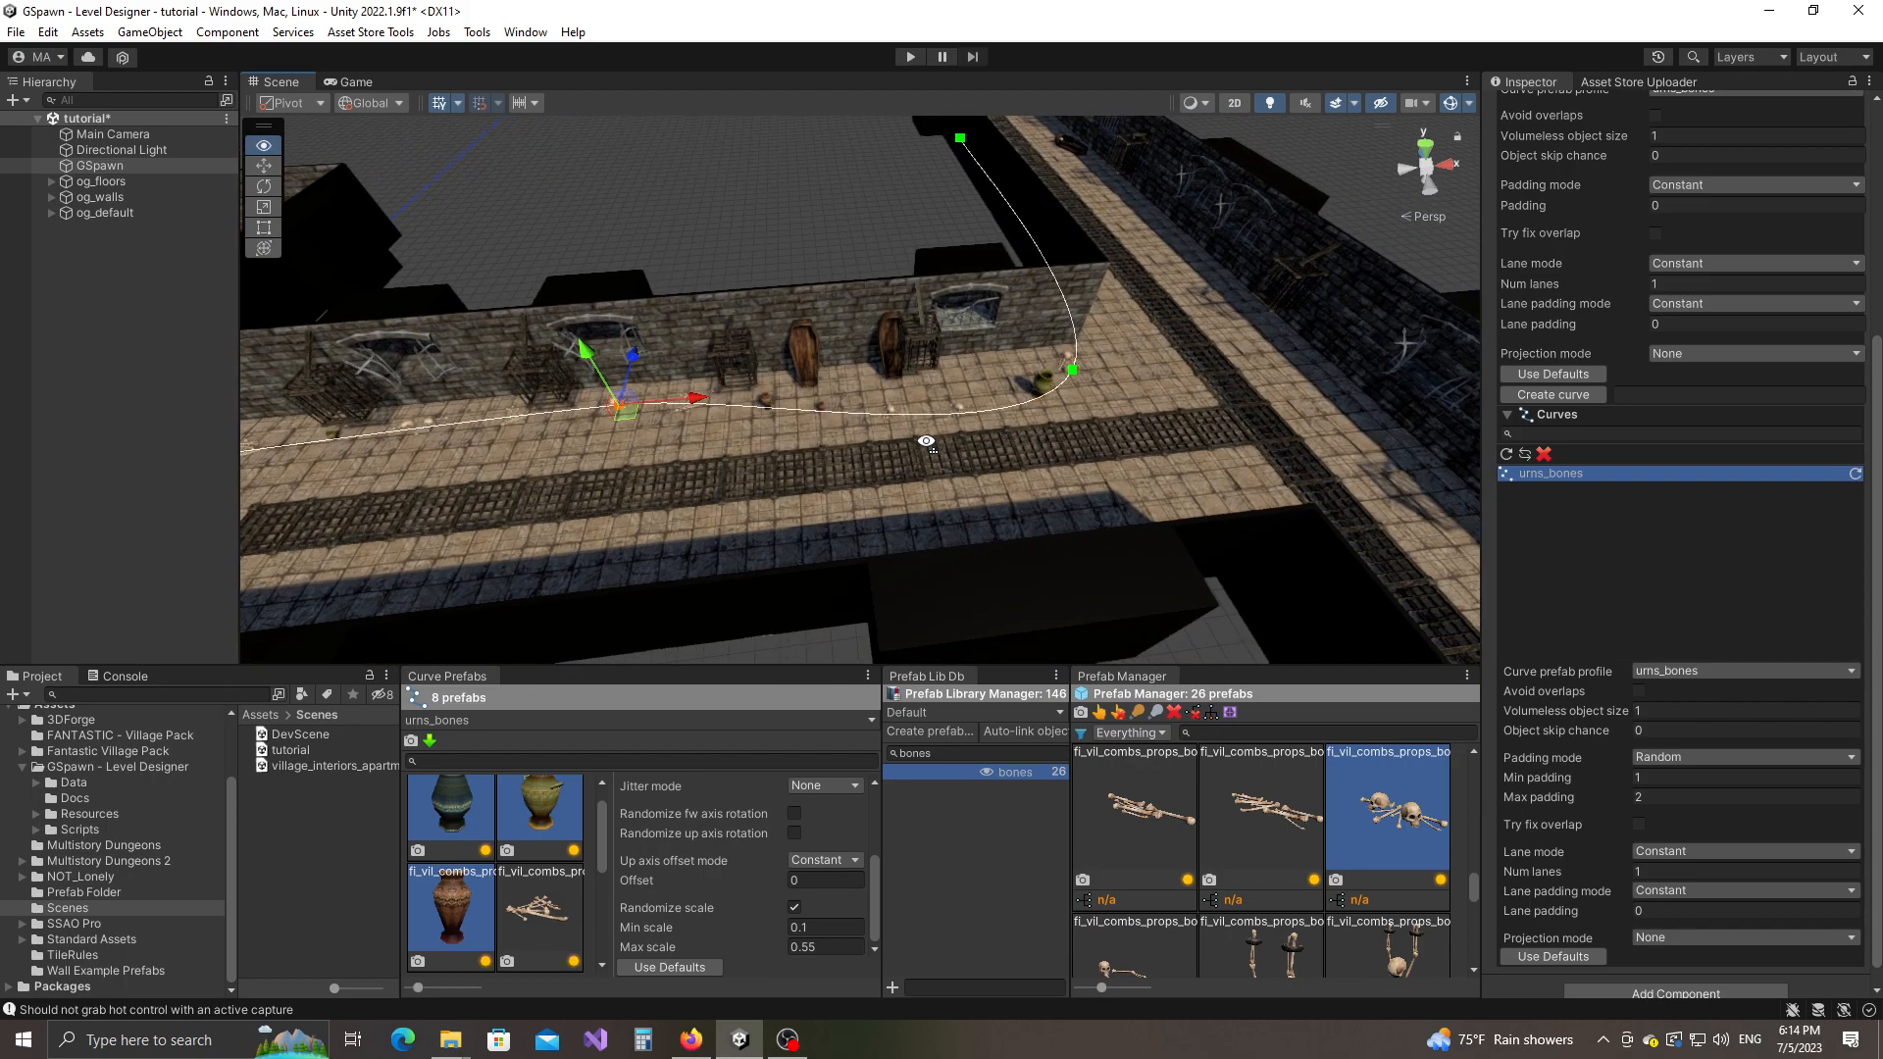
Step: Select and shift the urns_bones curve's control point on the long wall near the coffins
{"action": "left_click_drag", "start_coordinate": [928, 439], "coordinate": [767, 429], "text": "alt"}
{"action": "right_click_drag", "start_coordinate": [767, 430], "coordinate": [842, 438]}
{"action": "left_click", "coordinate": [867, 440]}
{"action": "left_click_drag", "start_coordinate": [879, 450], "coordinate": [908, 453]}
Step: Insert another control point into the urns_bones curve along the wall and reposition its points to follow the wall base
{"action": "left_click_drag", "start_coordinate": [1030, 441], "coordinate": [902, 437], "text": "alt"}
{"action": "right_click_drag", "start_coordinate": [902, 436], "coordinate": [773, 439]}
{"action": "key", "text": "c"}
{"action": "left_click_drag", "start_coordinate": [772, 402], "coordinate": [794, 403]}
{"action": "left_click", "coordinate": [499, 436]}
{"action": "left_click_drag", "start_coordinate": [508, 438], "coordinate": [482, 407]}
{"action": "right_click_drag", "start_coordinate": [907, 479], "coordinate": [755, 388]}
{"action": "left_click_drag", "start_coordinate": [760, 408], "coordinate": [1065, 487]}
{"action": "right_click_drag", "start_coordinate": [1208, 568], "coordinate": [932, 497]}
Step: Select all five bone prefabs in the urns_bones curve profile and set their spawn chance to 0.5
{"action": "left_click_drag", "start_coordinate": [603, 838], "coordinate": [598, 875]}
{"action": "left_click", "coordinate": [539, 814]}
{"action": "left_click", "coordinate": [512, 937], "text": "ctrl"}
{"action": "left_click", "coordinate": [453, 914], "text": "ctrl"}
{"action": "scroll", "coordinate": [457, 917], "scroll_direction": "down", "scroll_amount": 1}
{"action": "left_click", "coordinate": [561, 909], "text": "ctrl"}
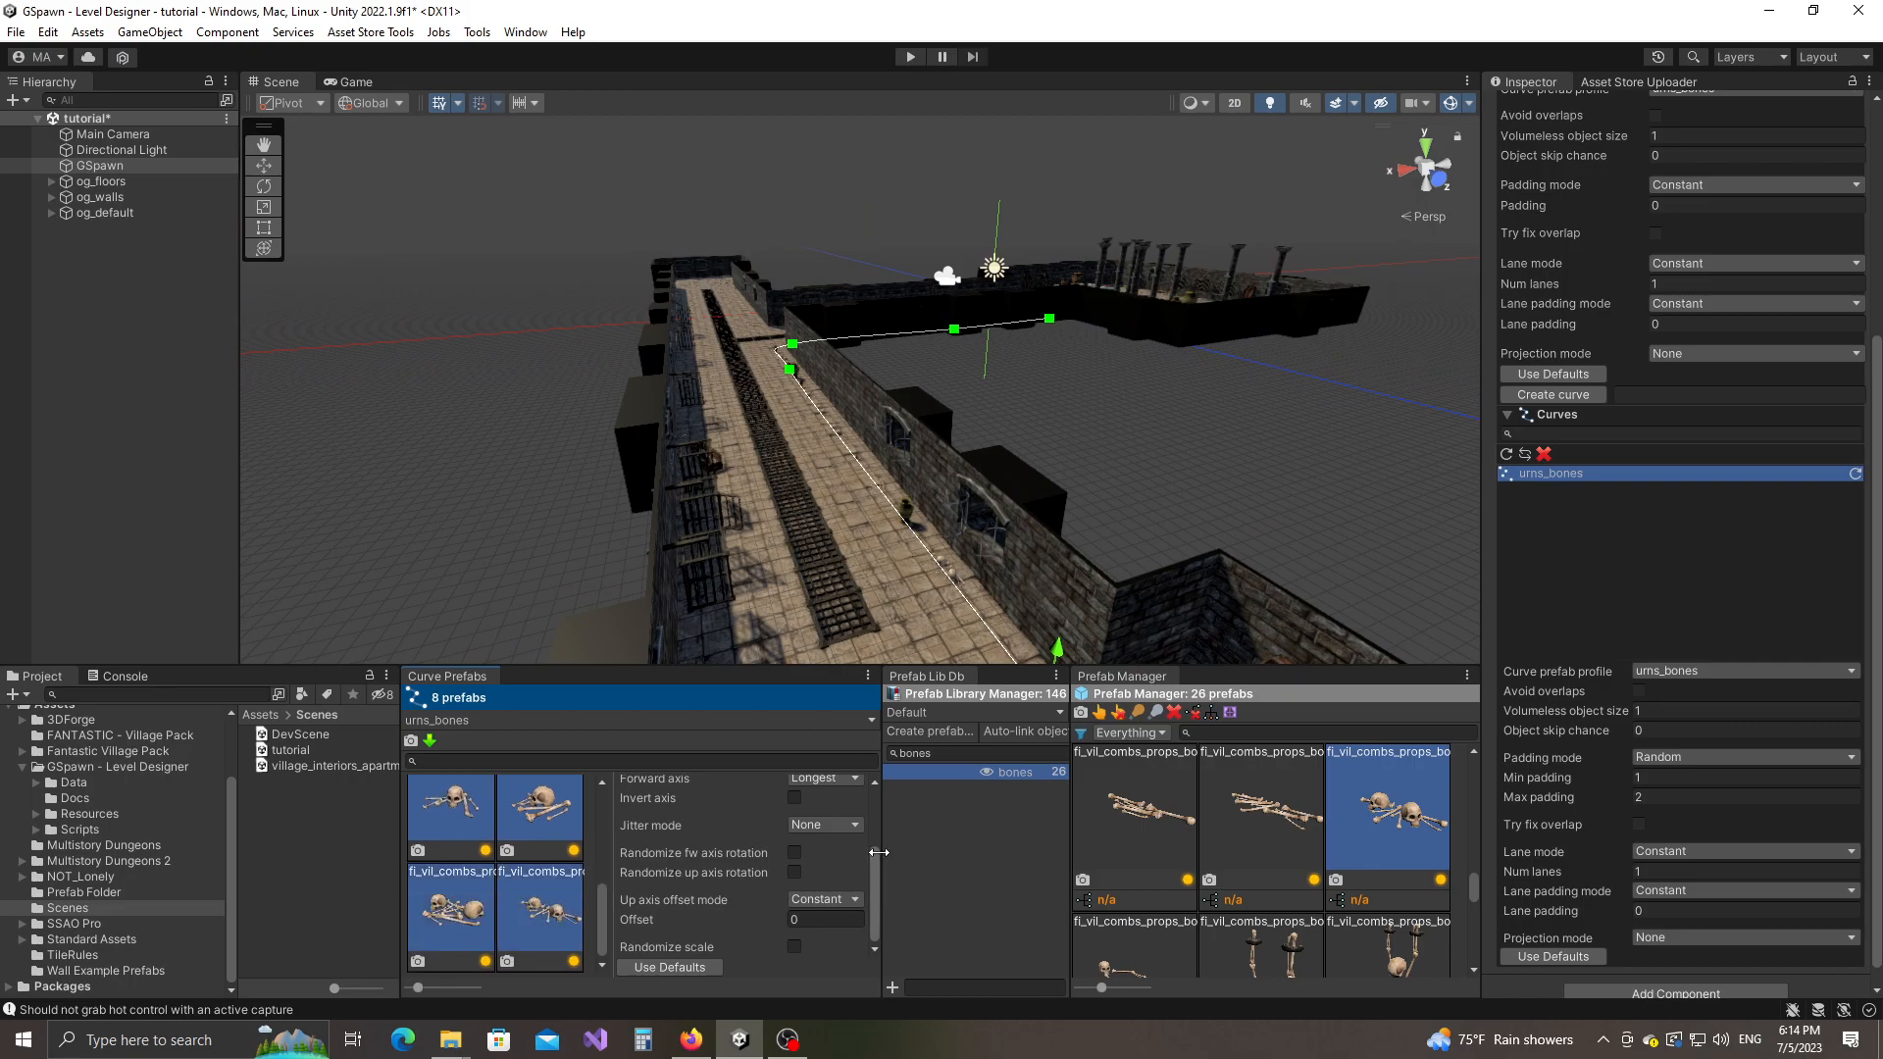
{"action": "left_click_drag", "start_coordinate": [881, 851], "coordinate": [923, 851]}
{"action": "scroll", "coordinate": [767, 897], "scroll_direction": "up", "scroll_amount": 3}
{"action": "left_click", "coordinate": [845, 806]}
{"action": "type", "text": "0.5"}
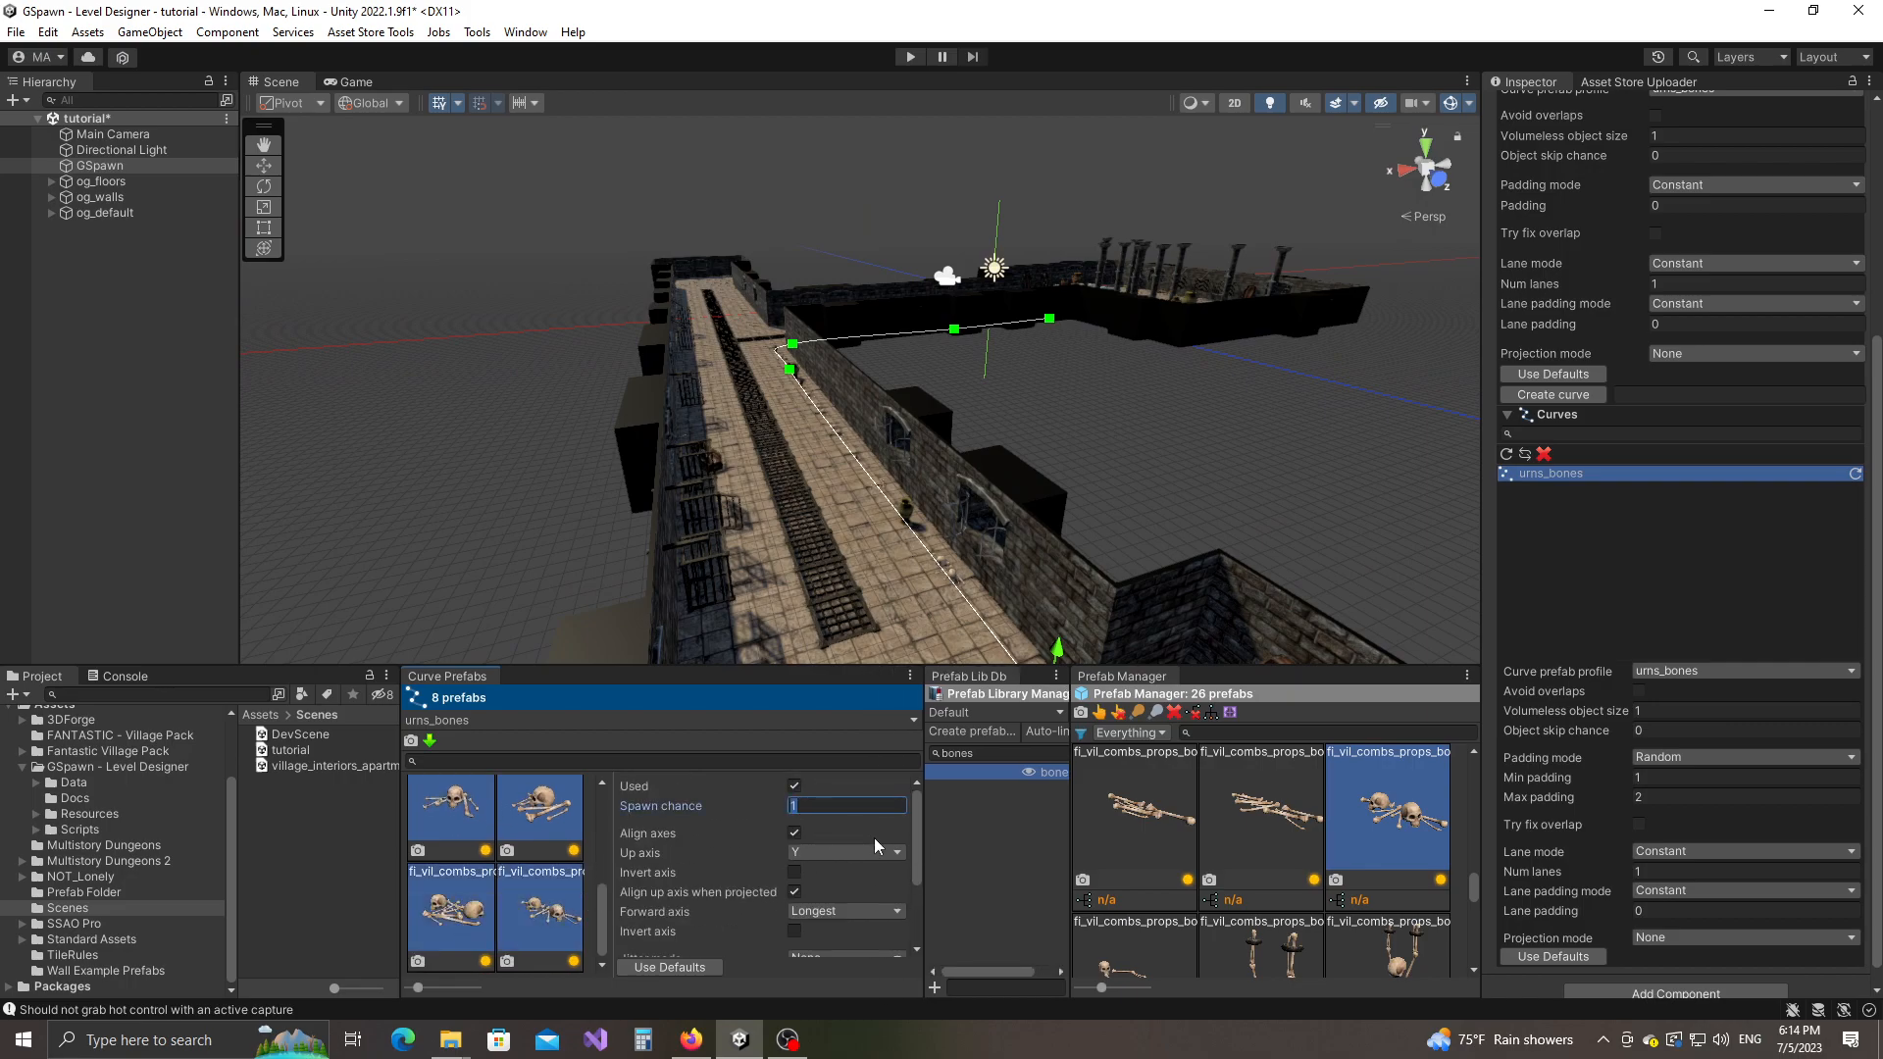
Step: Set the spawn chance of the selected bone prefabs to 0.3
{"action": "key", "text": "w"}
{"action": "right_click_drag", "start_coordinate": [530, 393], "coordinate": [765, 573]}
{"action": "left_click", "coordinate": [849, 806]}
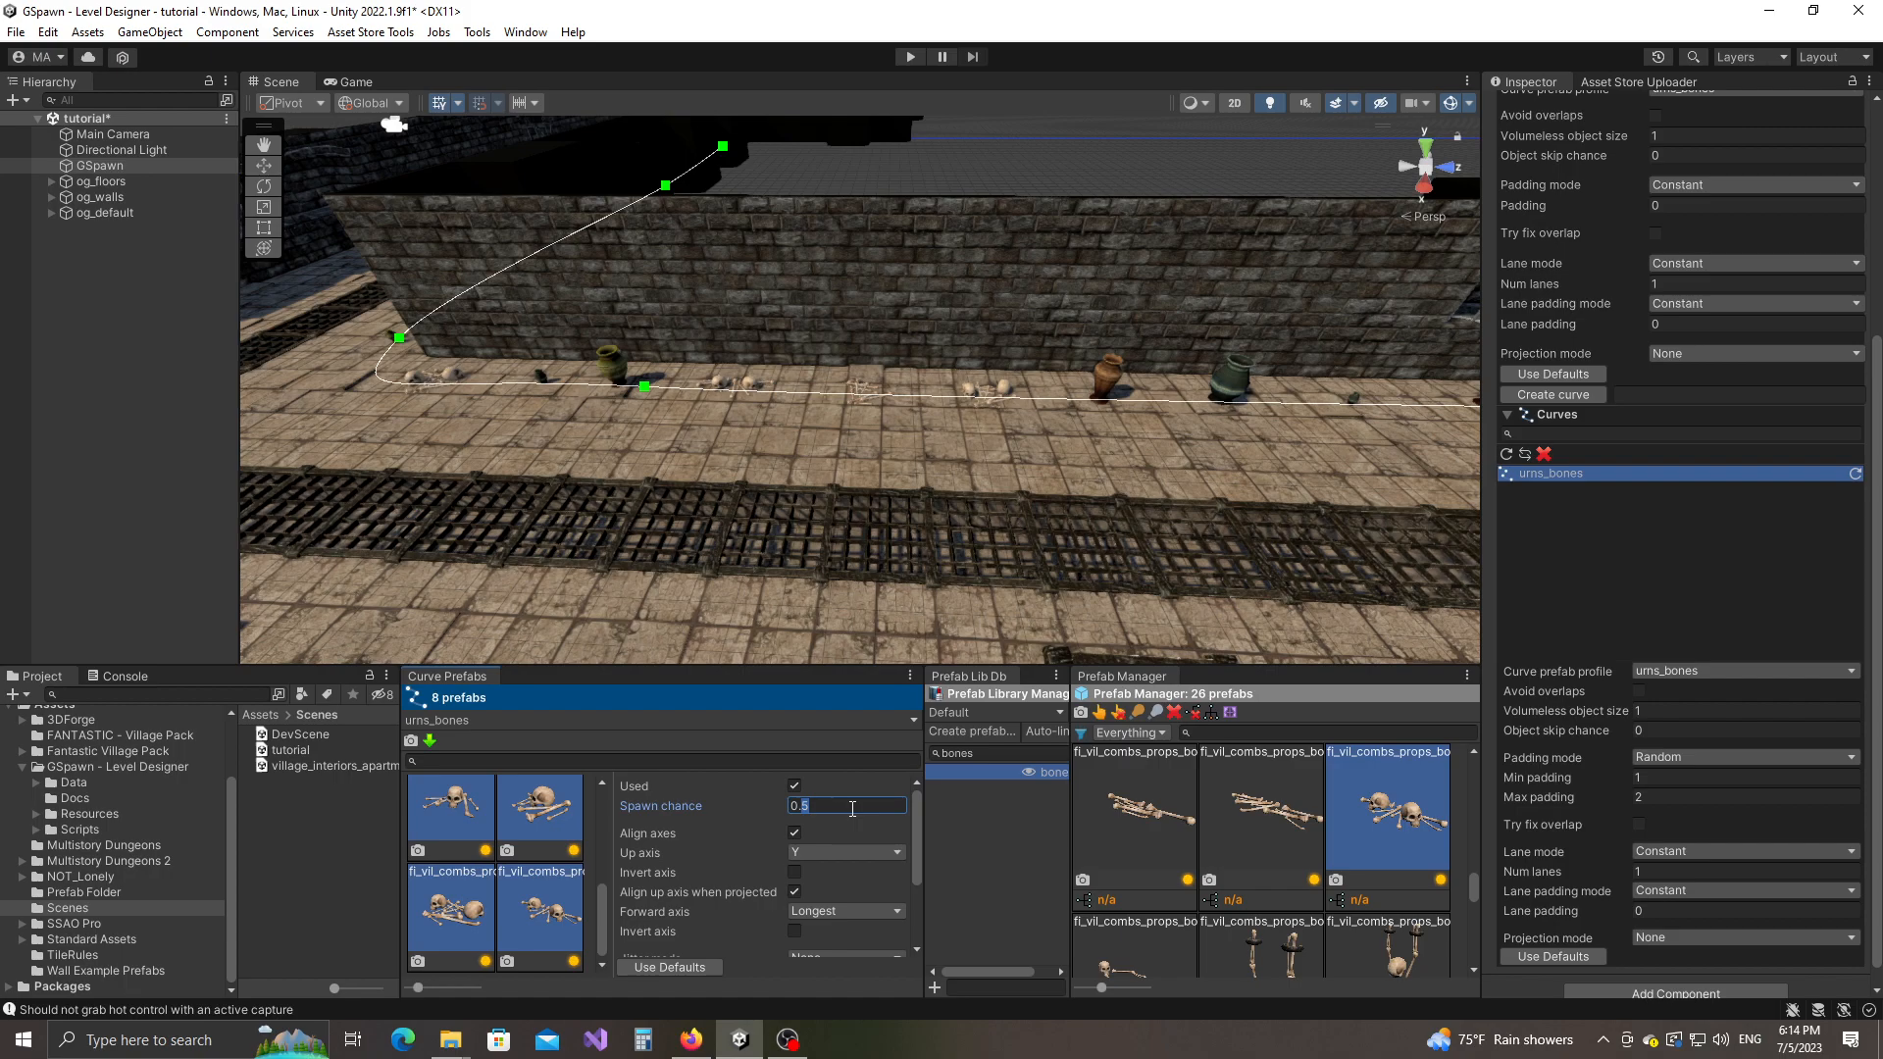
{"action": "type", "text": "0.3"}
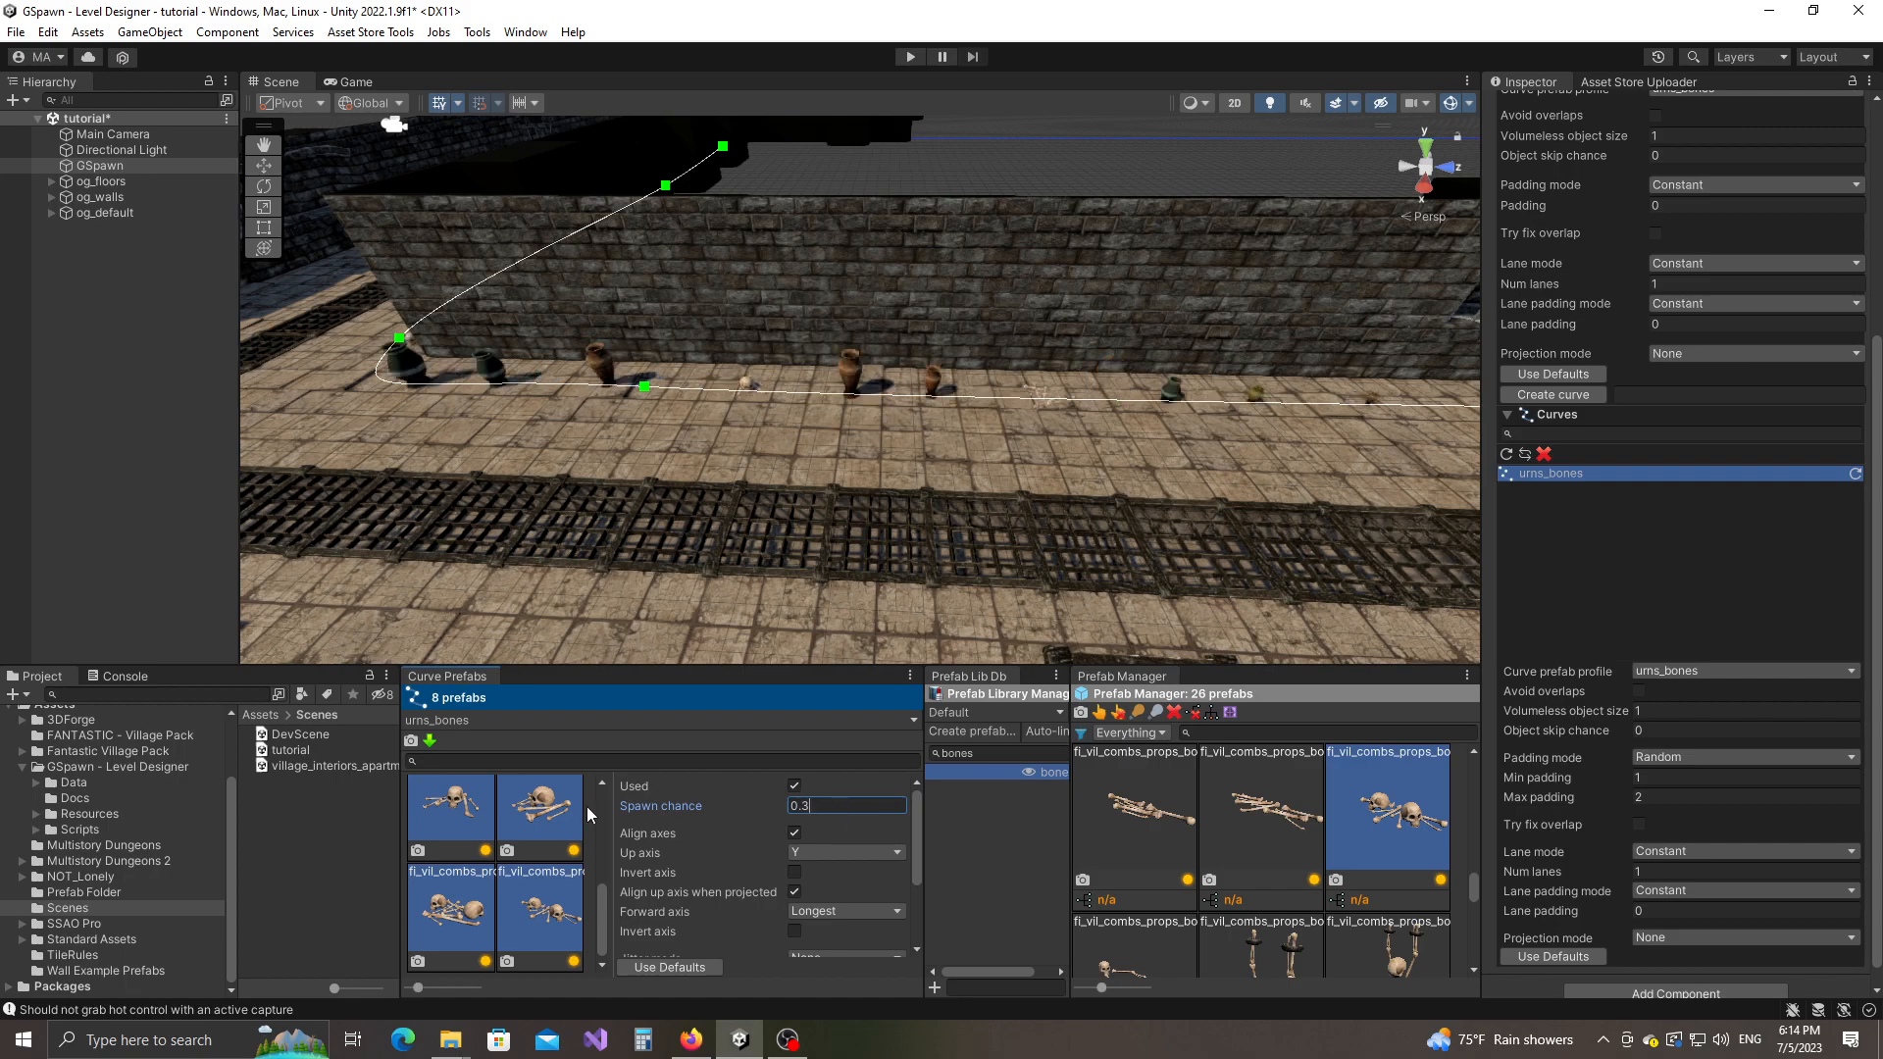
{"action": "scroll", "coordinate": [552, 854], "scroll_direction": "up", "scroll_amount": 4}
{"action": "scroll", "coordinate": [563, 854], "scroll_direction": "down", "scroll_amount": 3}
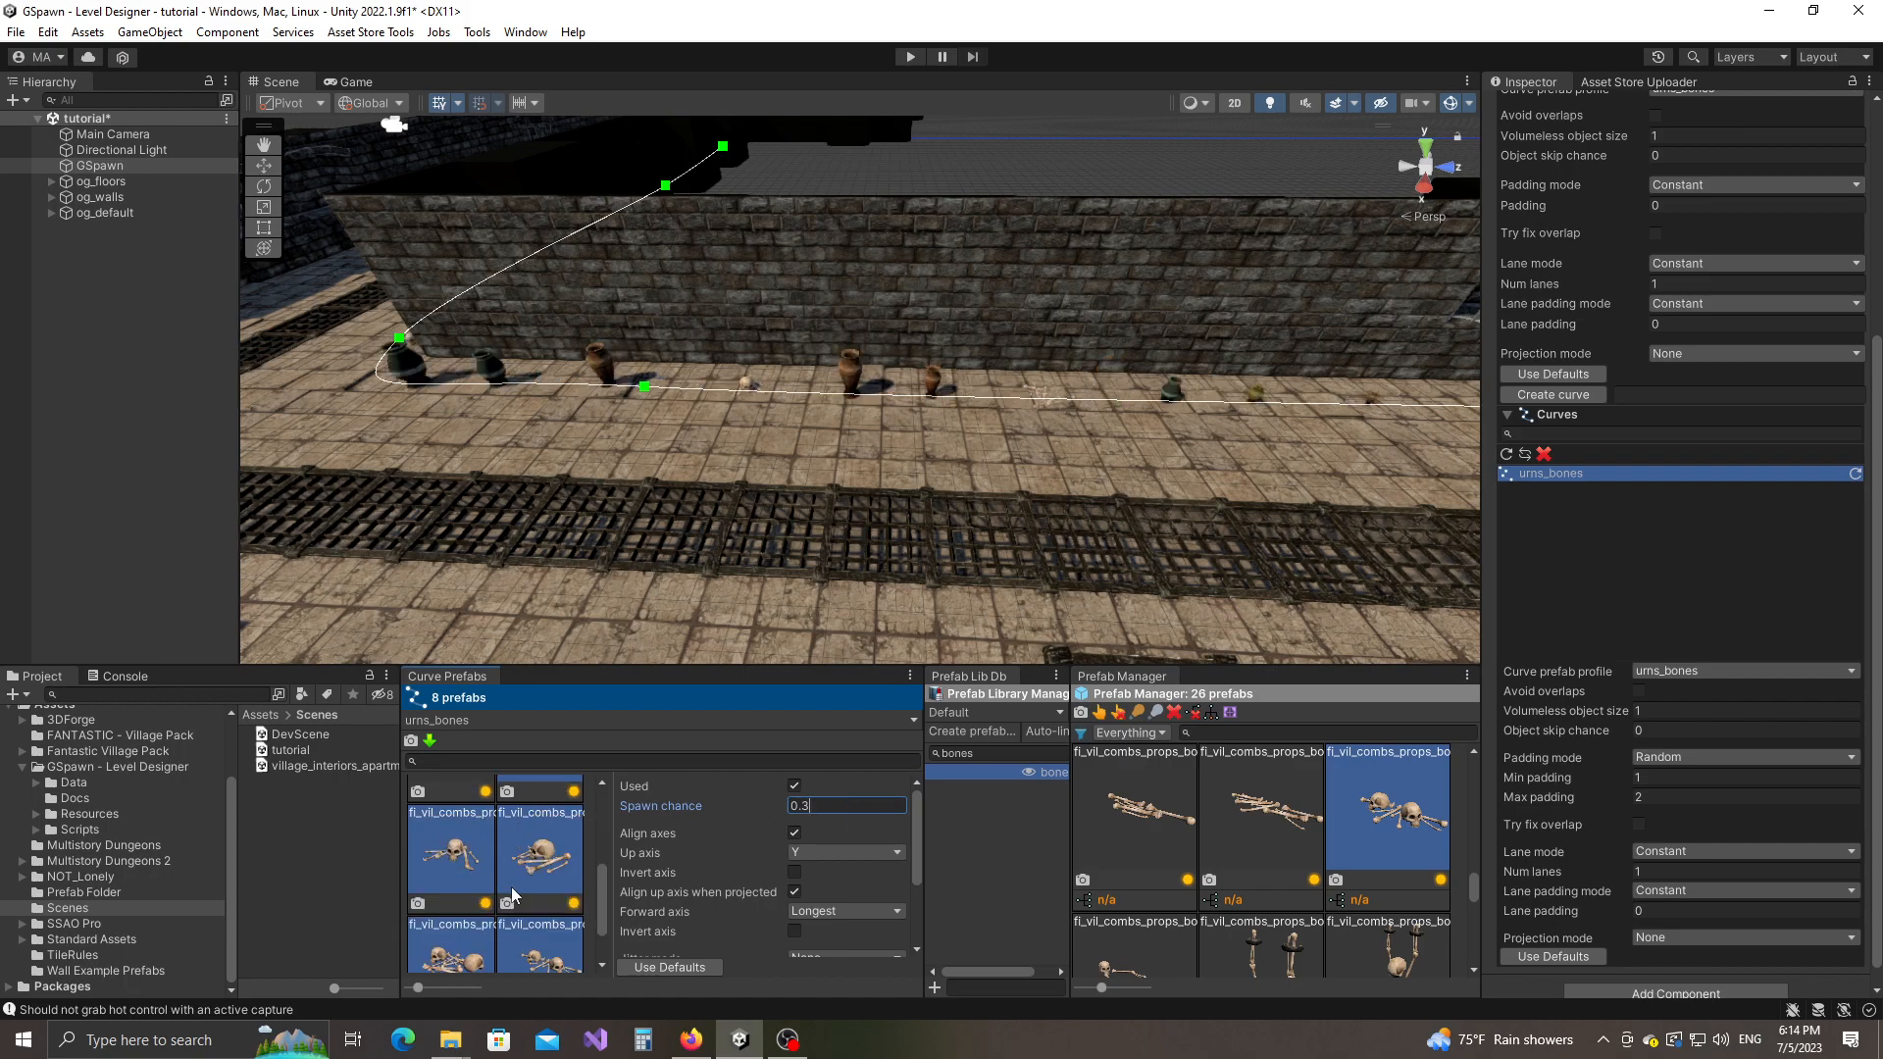
{"action": "scroll", "coordinate": [500, 897], "scroll_direction": "down", "scroll_amount": 1}
Step: Insert a control point into the urns_bones curve along the plain brick wall and shift it along the wall
{"action": "key", "text": "a"}
{"action": "right_click_drag", "start_coordinate": [596, 419], "coordinate": [861, 487]}
{"action": "key", "text": "c"}
{"action": "left_click", "coordinate": [862, 364]}
{"action": "right_click_drag", "start_coordinate": [922, 415], "coordinate": [958, 445]}
{"action": "key", "text": "s"}
{"action": "left_click_drag", "start_coordinate": [847, 363], "coordinate": [930, 358]}
{"action": "right_click_drag", "start_coordinate": [834, 365], "coordinate": [970, 286]}
Step: Select the three urn prefabs in the curve profile and set their minimum random scale to 0.2
{"action": "scroll", "coordinate": [747, 868], "scroll_direction": "down", "scroll_amount": 3}
{"action": "scroll", "coordinate": [512, 847], "scroll_direction": "up", "scroll_amount": 3}
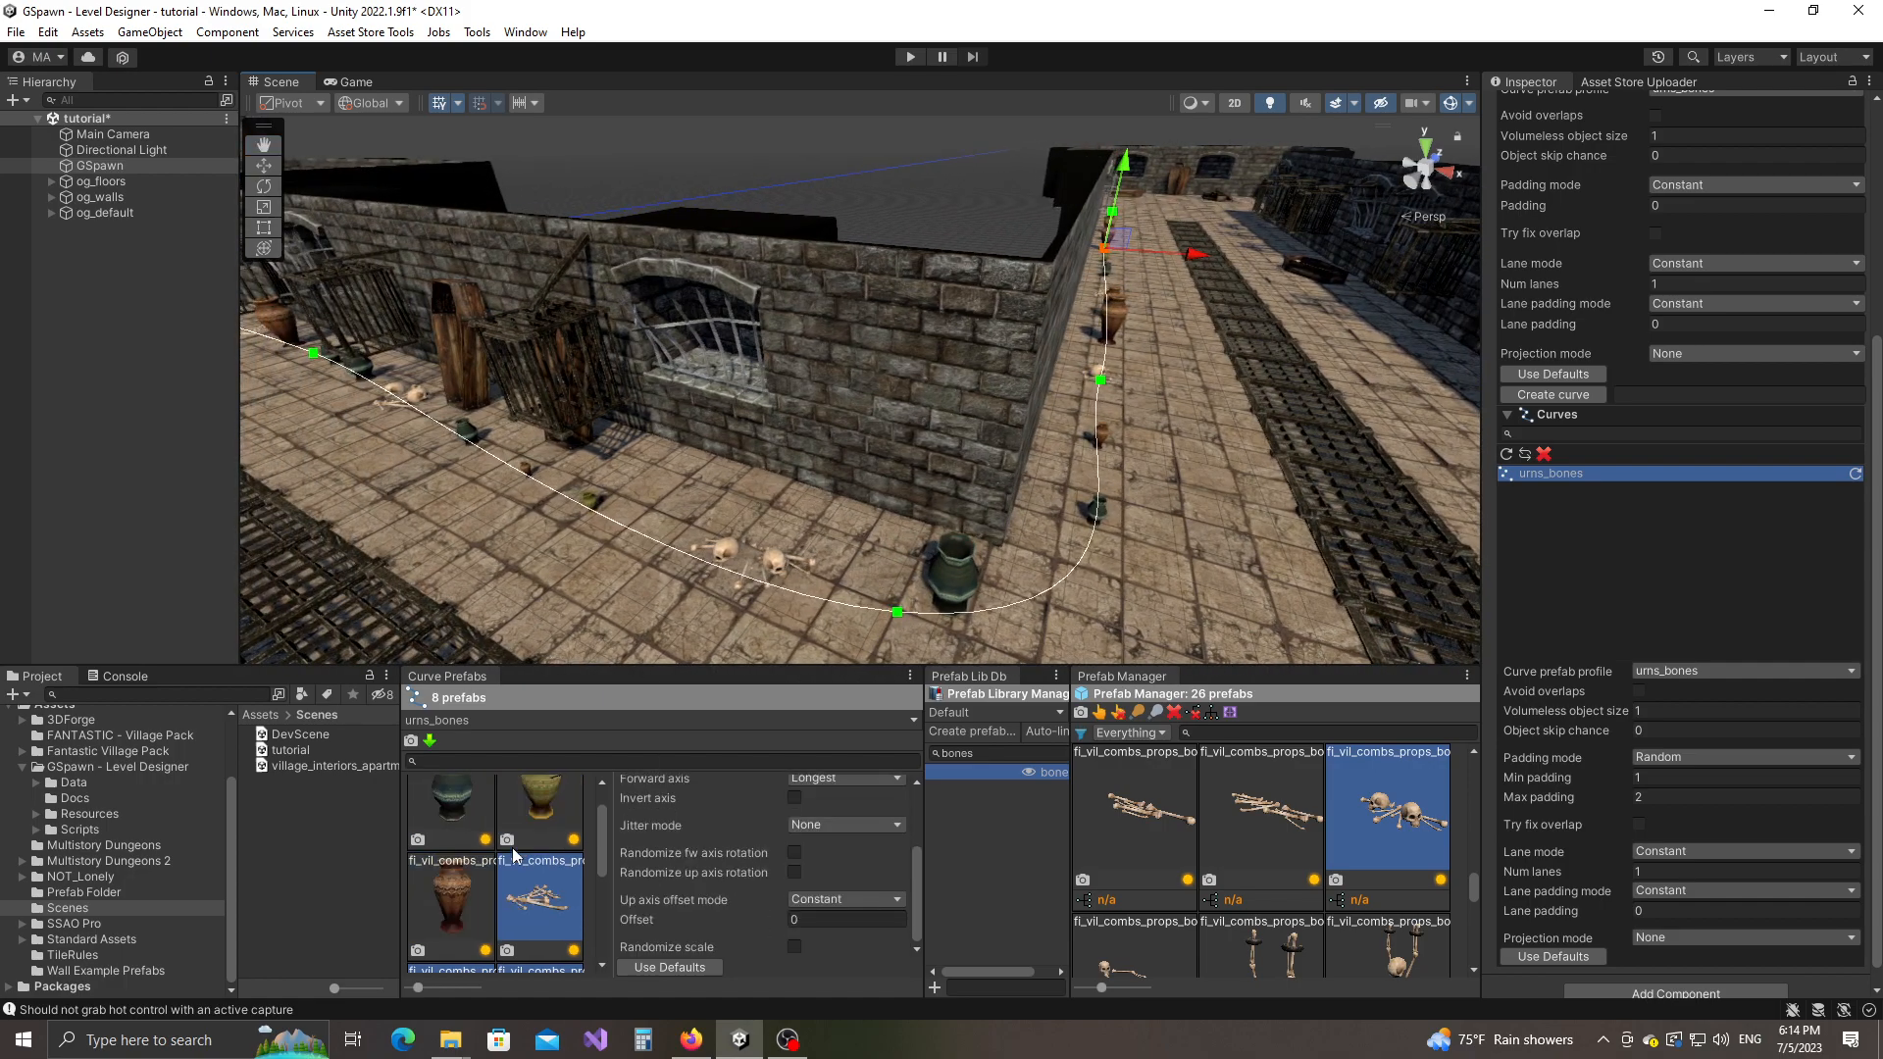
{"action": "left_click", "coordinate": [463, 914]}
{"action": "scroll", "coordinate": [774, 875], "scroll_direction": "down", "scroll_amount": 1}
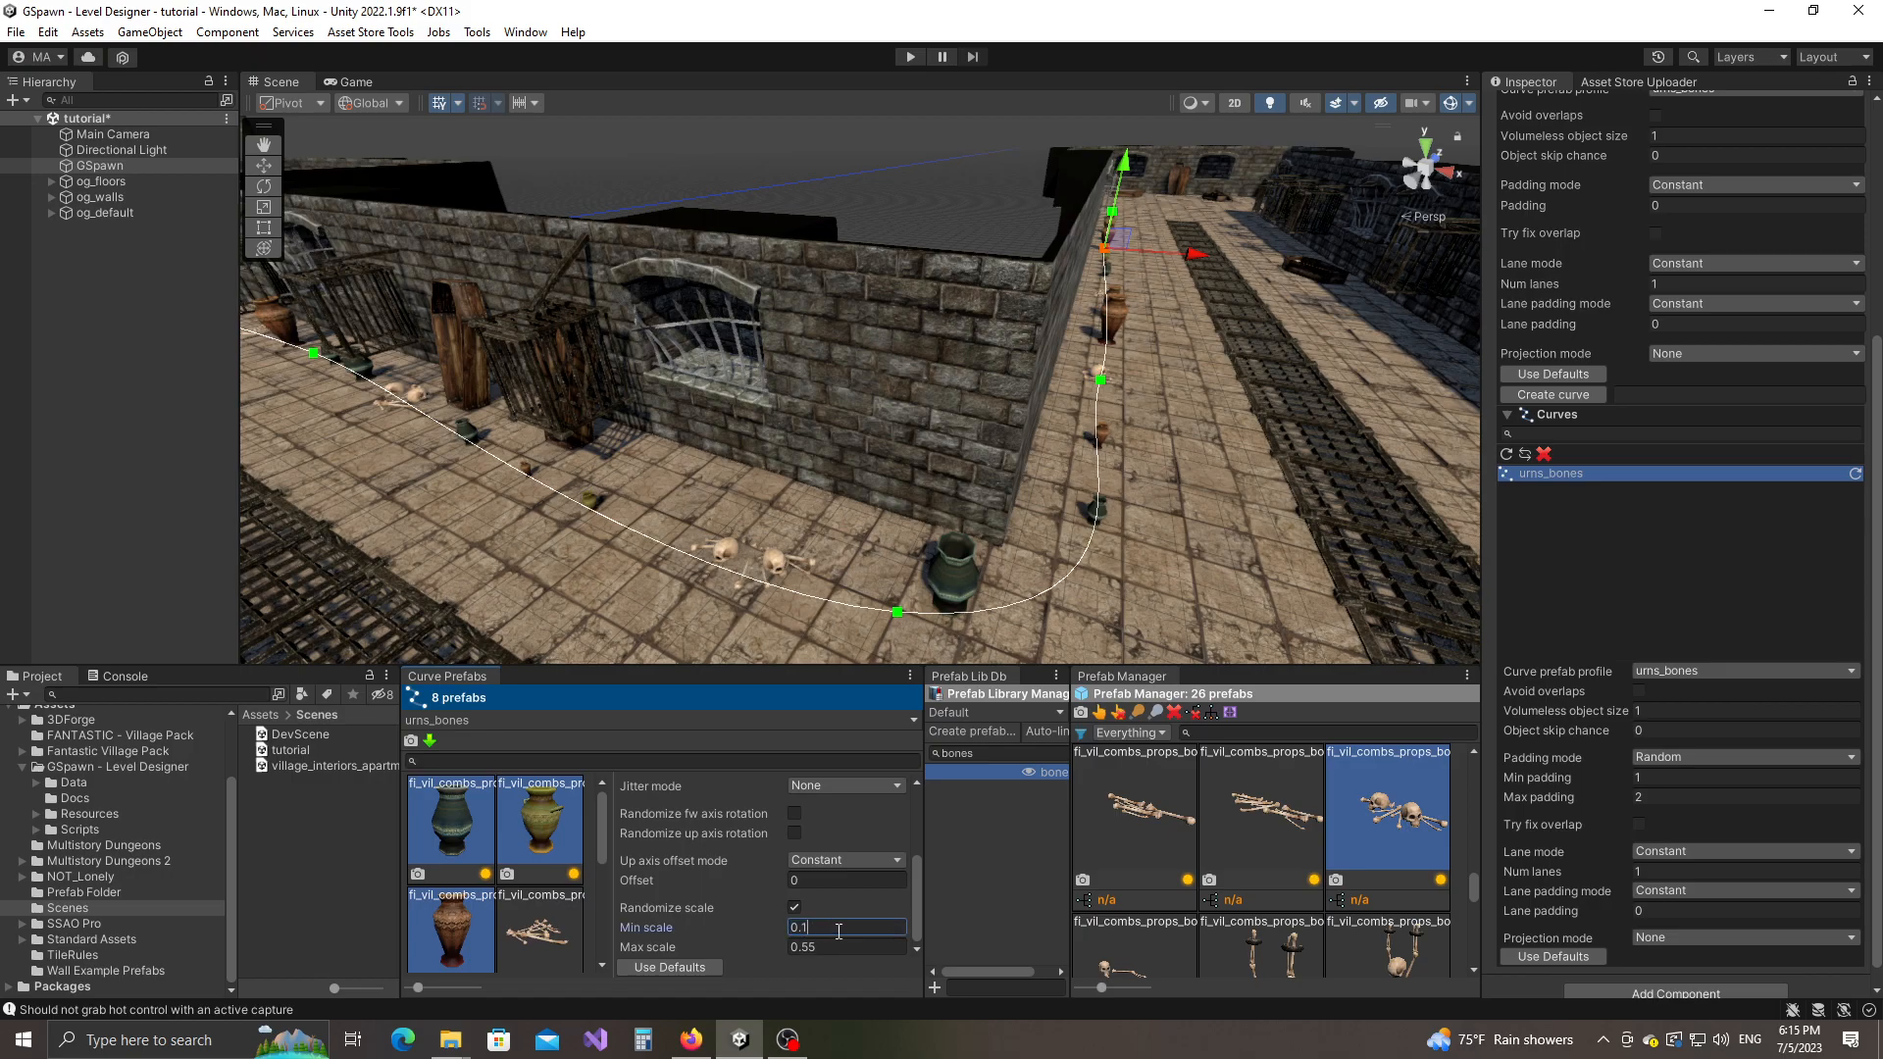
{"action": "key", "text": "BackSpace"}
{"action": "type", "text": "2"}
{"action": "right_click_drag", "start_coordinate": [667, 469], "coordinate": [810, 367]}
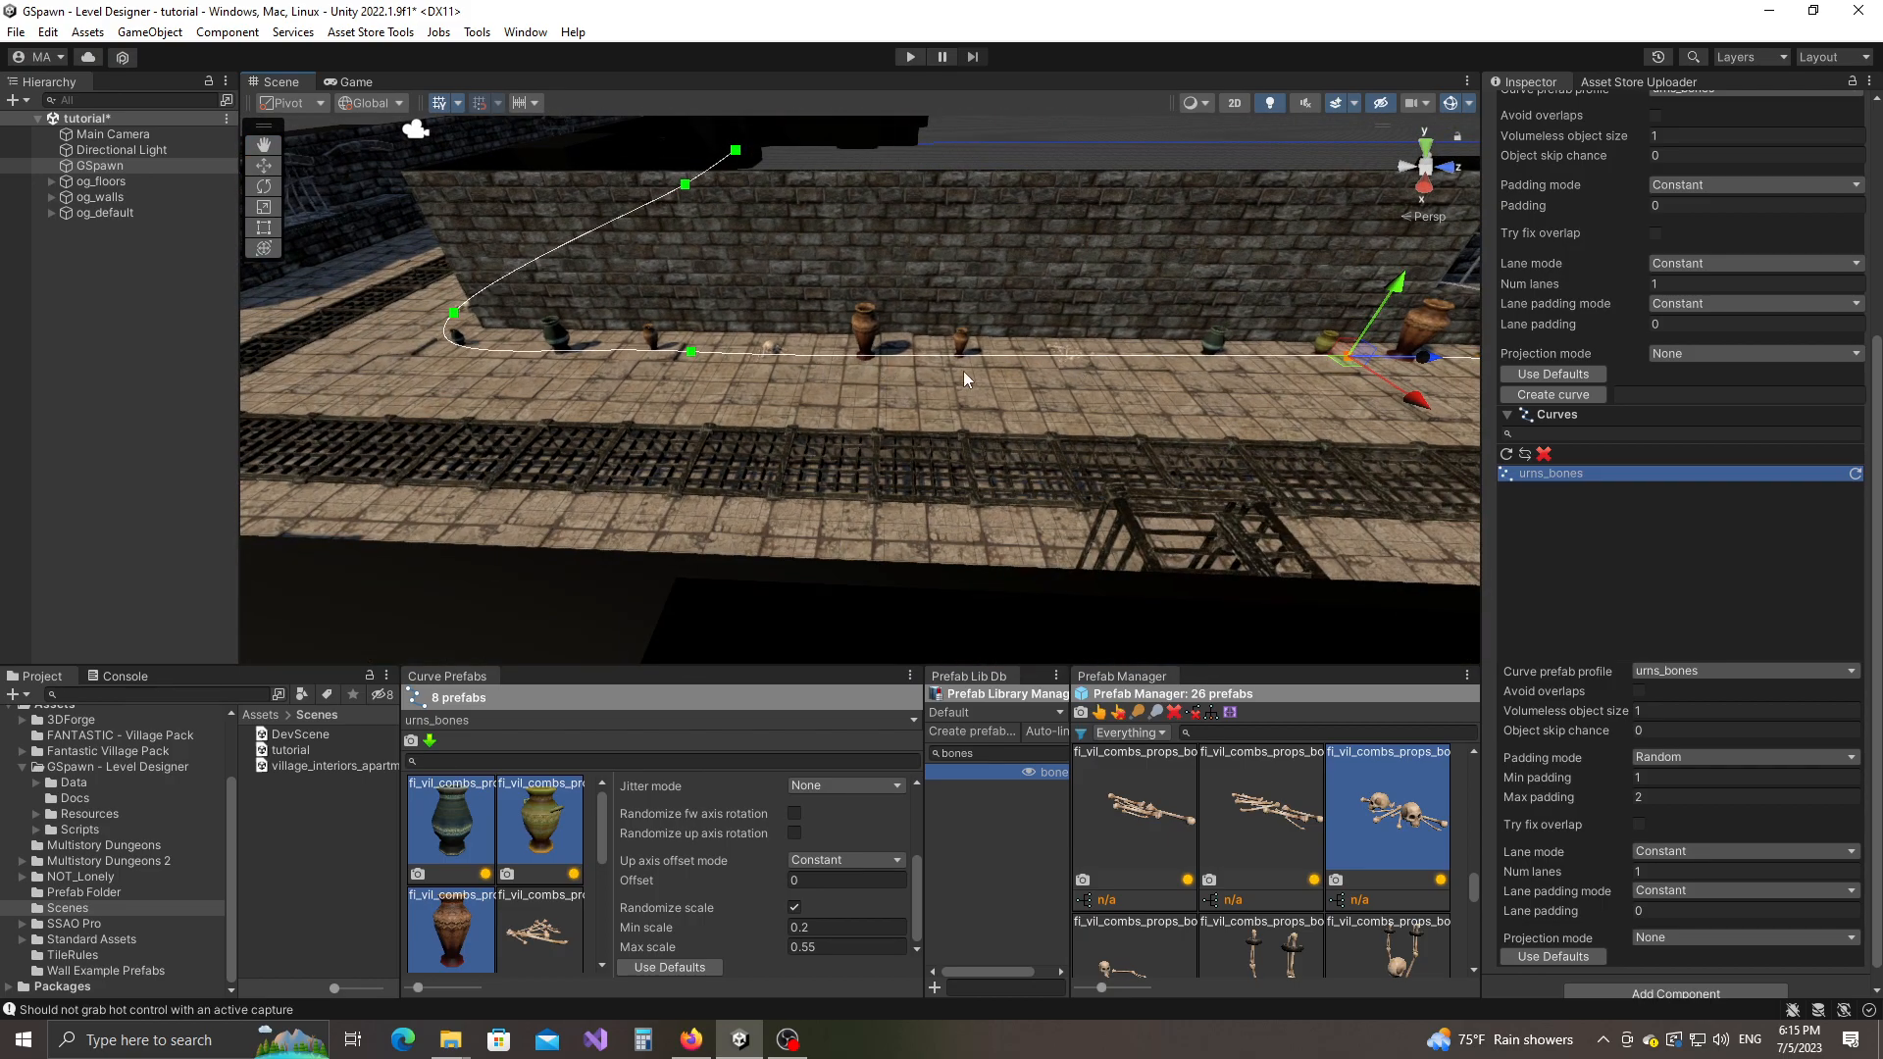
Step: Search the prefab libraries for "urns" and browse the prefabs in the urns library
{"action": "scroll", "coordinate": [493, 874], "scroll_direction": "down", "scroll_amount": 2}
{"action": "scroll", "coordinate": [494, 874], "scroll_direction": "up", "scroll_amount": 2}
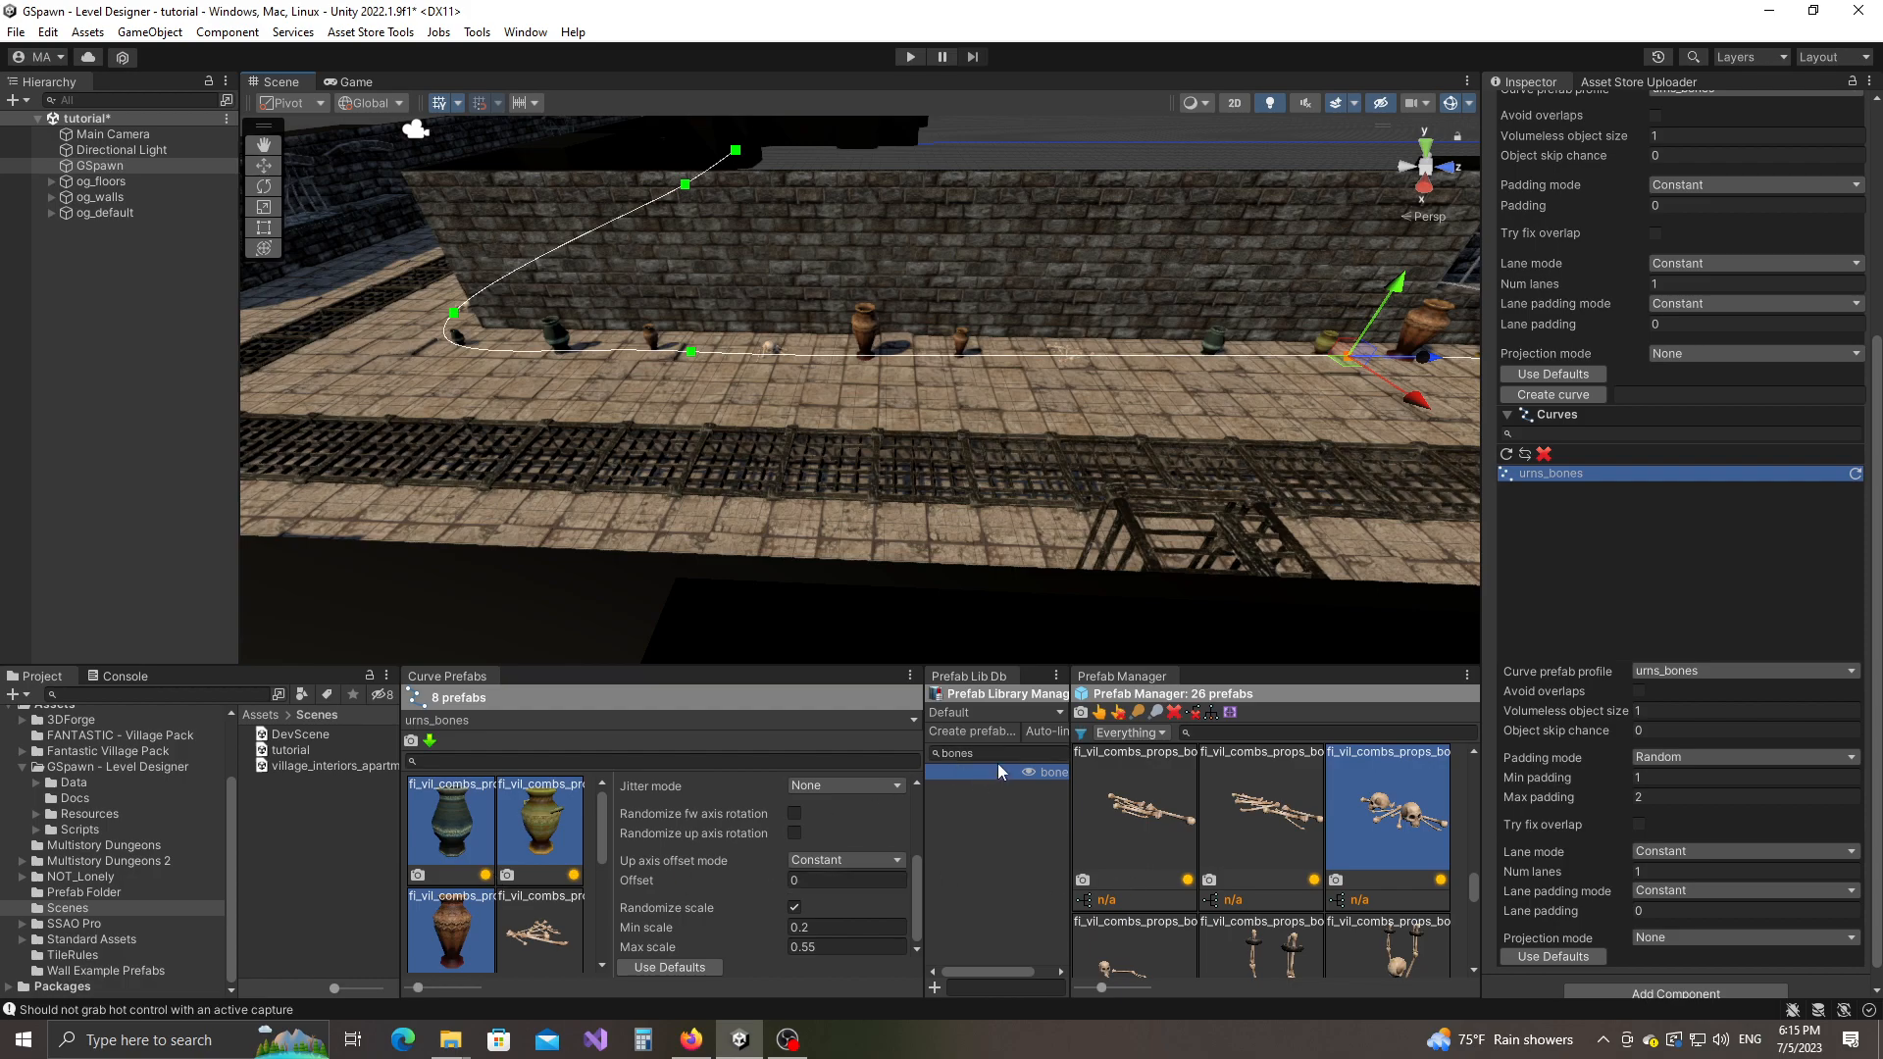
{"action": "type", "text": "urns"}
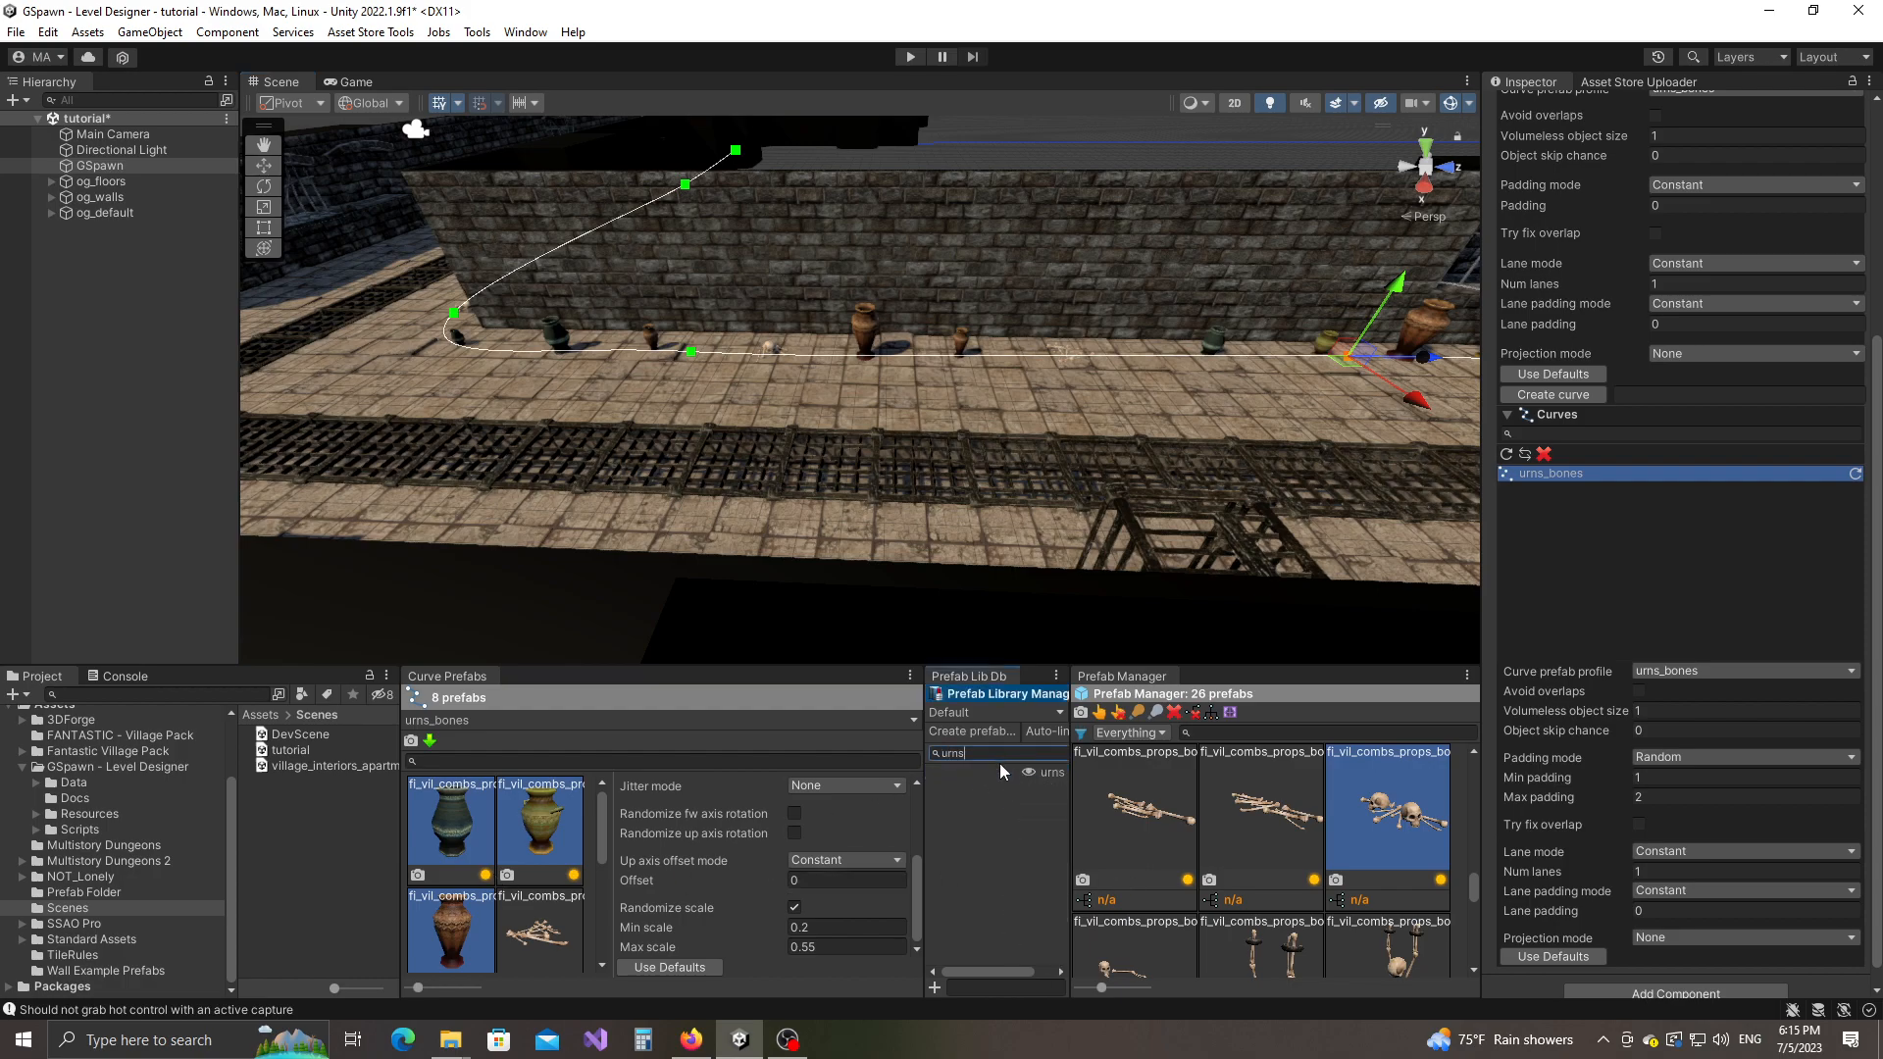
{"action": "left_click", "coordinate": [1052, 777]}
{"action": "scroll", "coordinate": [1193, 881], "scroll_direction": "up", "scroll_amount": 2}
{"action": "scroll", "coordinate": [566, 879], "scroll_direction": "down", "scroll_amount": 3}
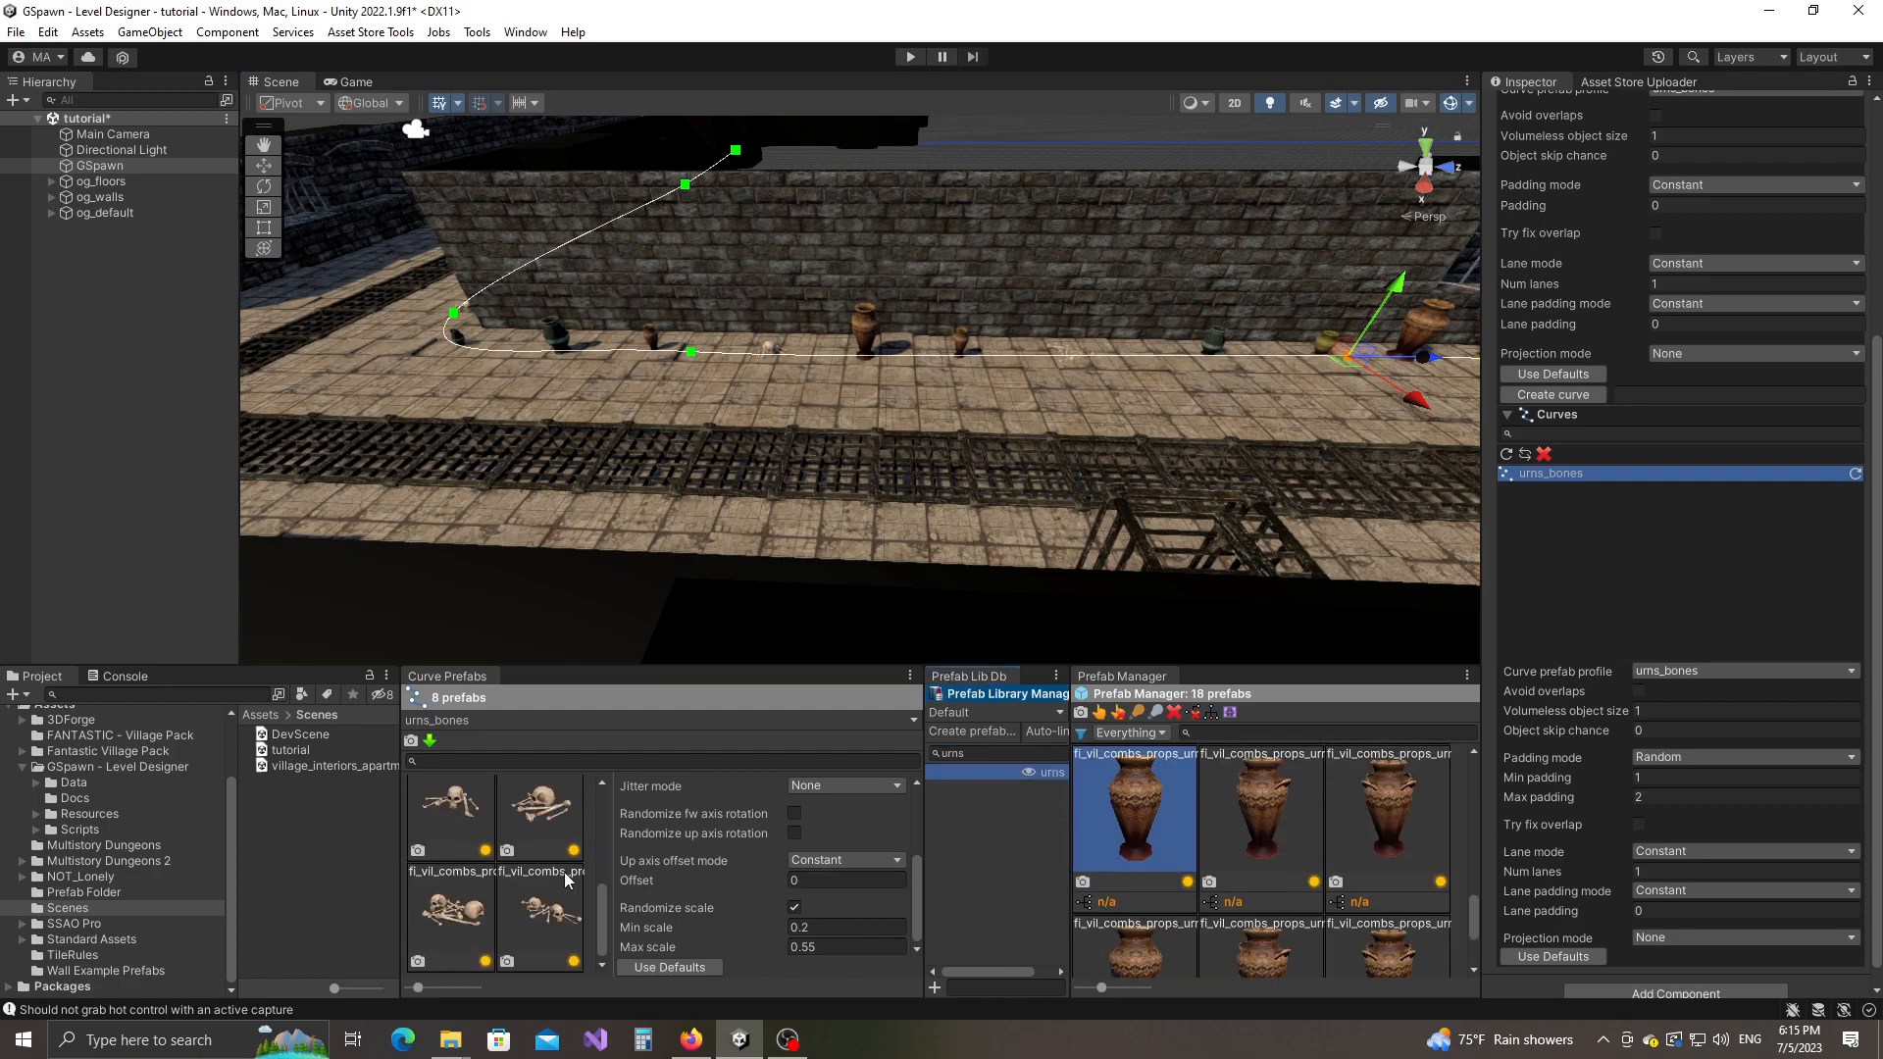
{"action": "scroll", "coordinate": [1251, 903], "scroll_direction": "up", "scroll_amount": 3}
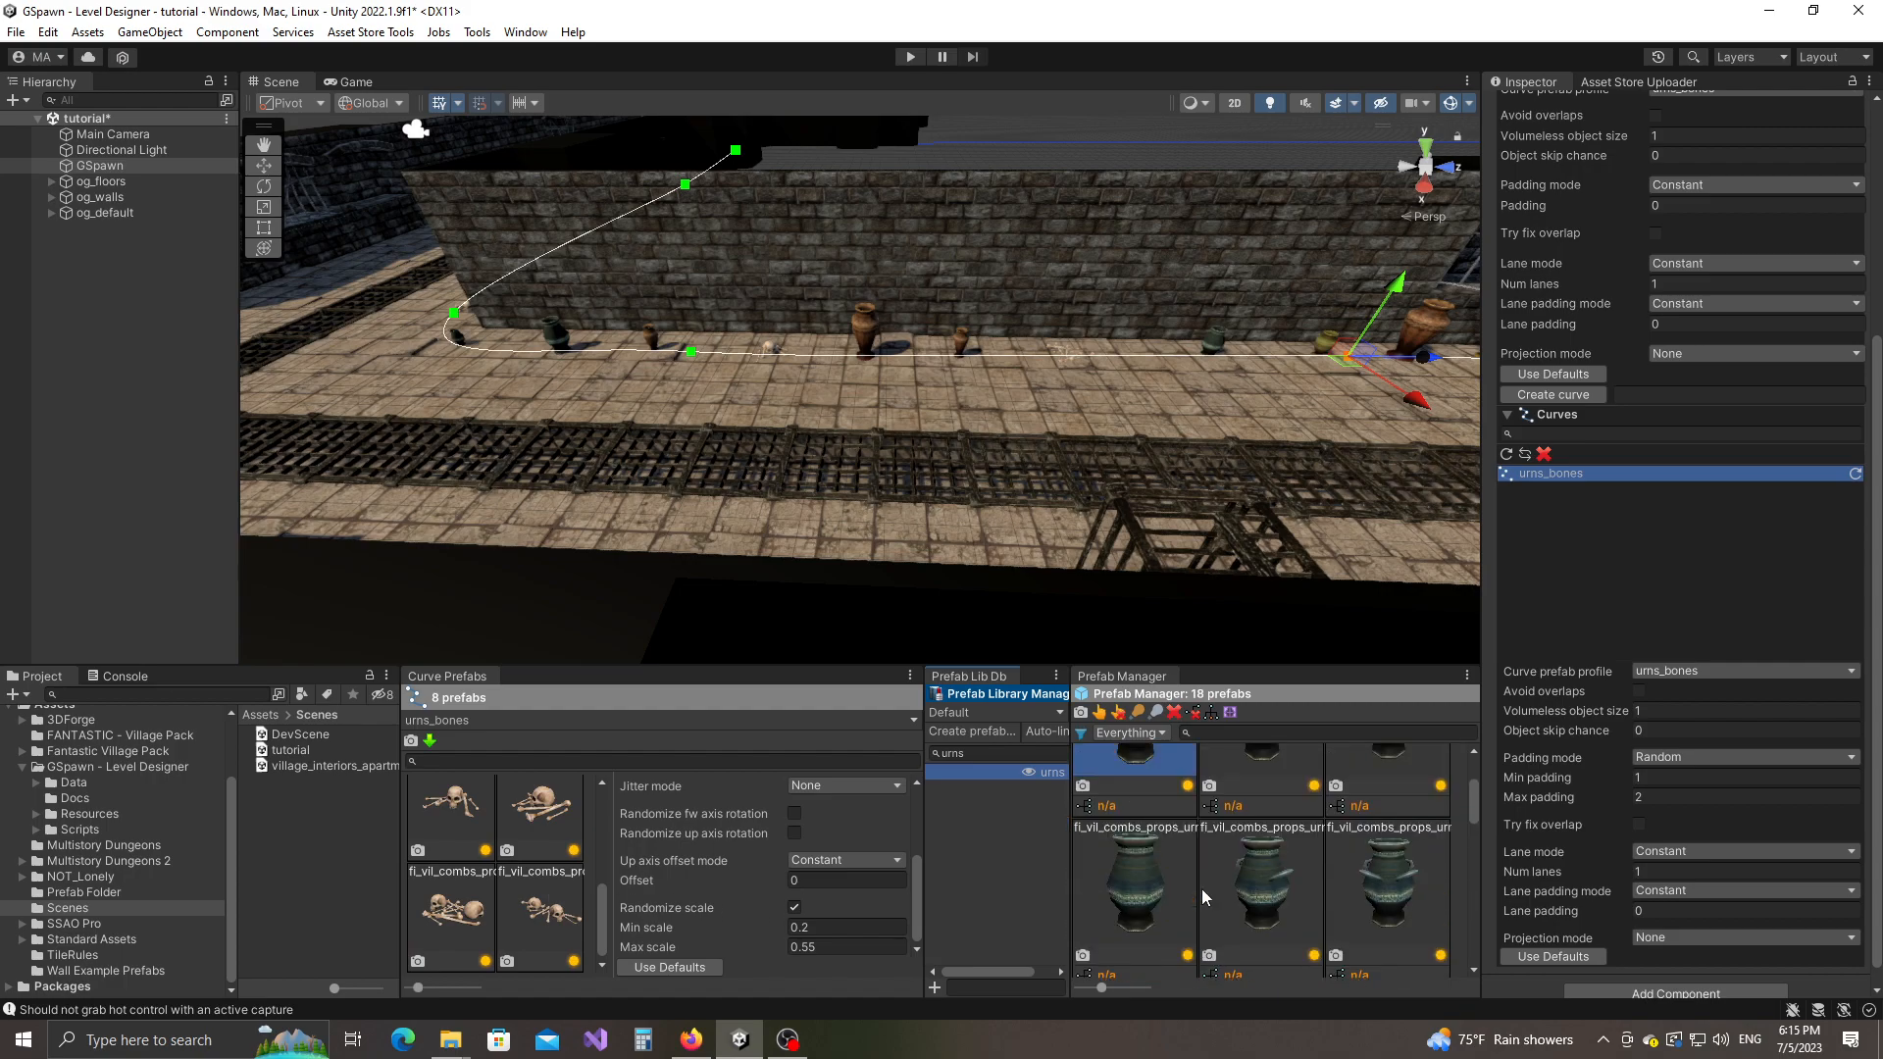
{"action": "scroll", "coordinate": [1239, 899], "scroll_direction": "down", "scroll_amount": 3}
Step: Shrink the curve prefab previews and add three more urn prefabs from the urns library to the urns_bones profile
{"action": "left_click", "coordinate": [1128, 851]}
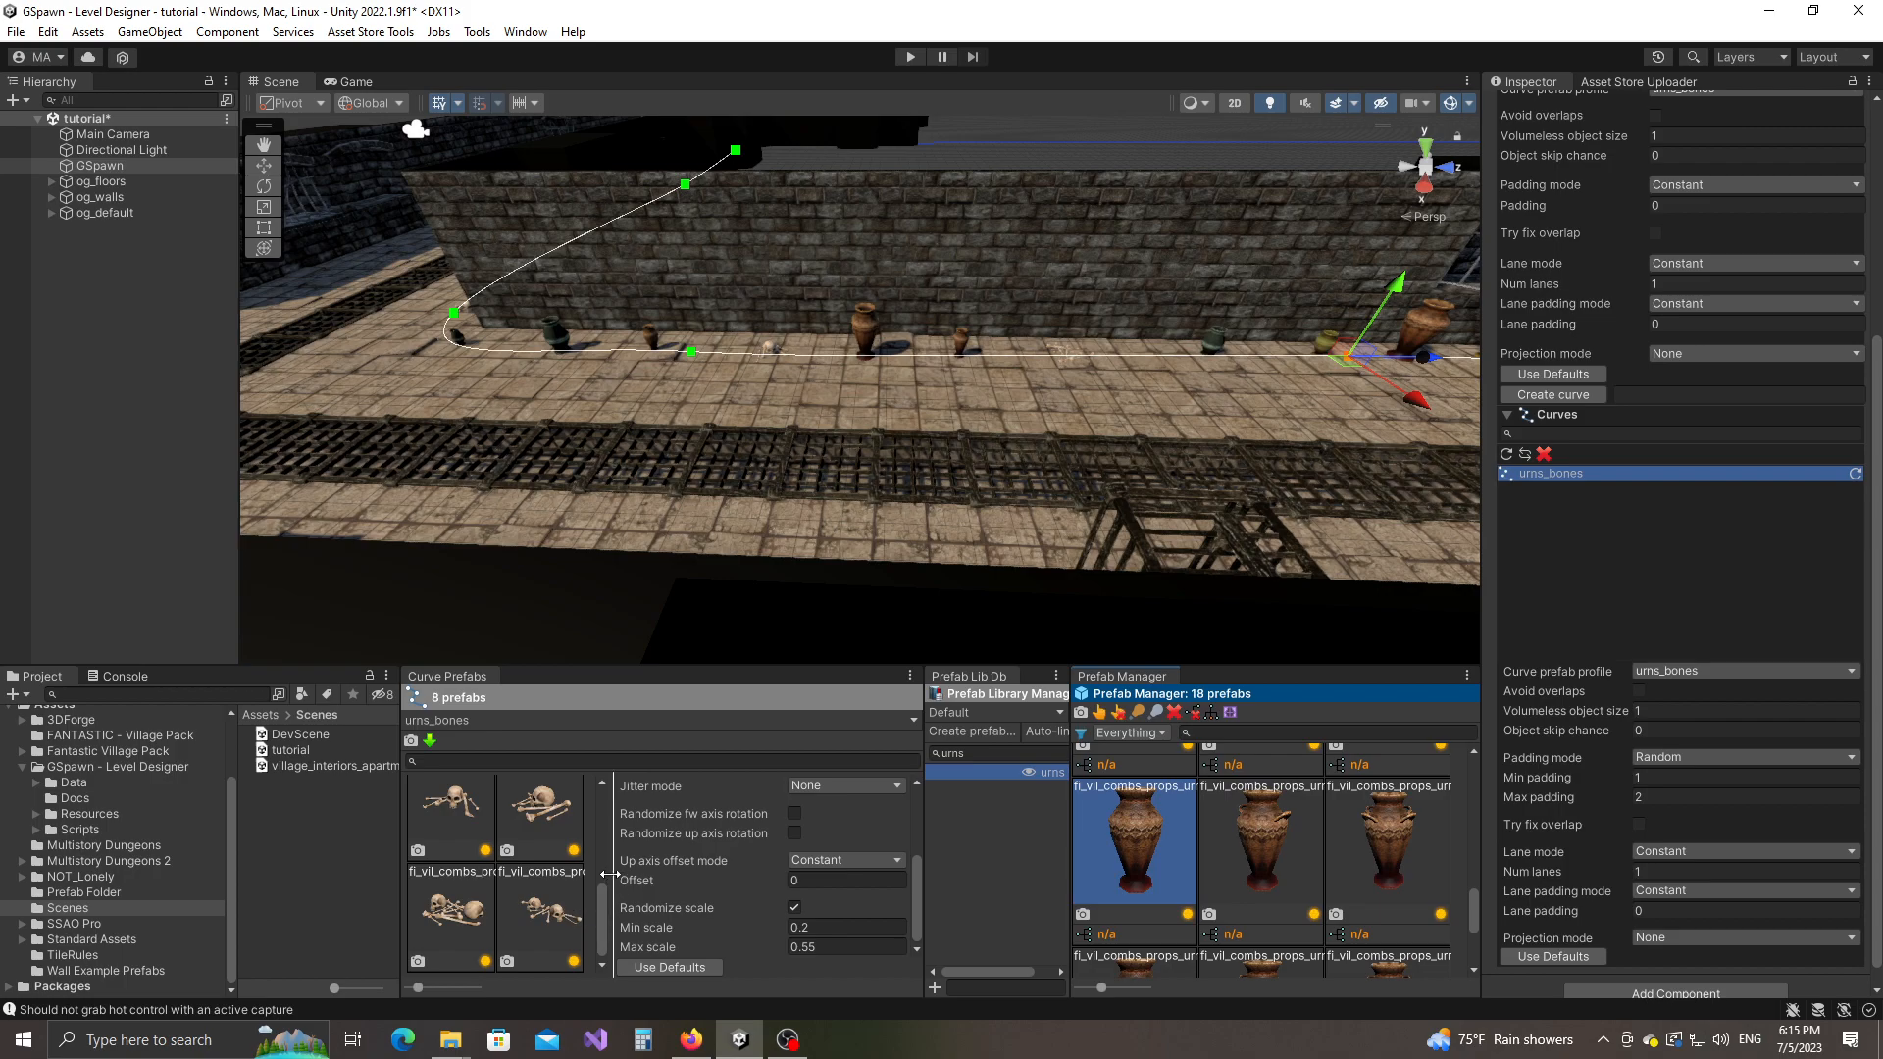
{"action": "left_click", "coordinate": [671, 880]}
{"action": "left_click_drag", "start_coordinate": [606, 908], "coordinate": [608, 955]}
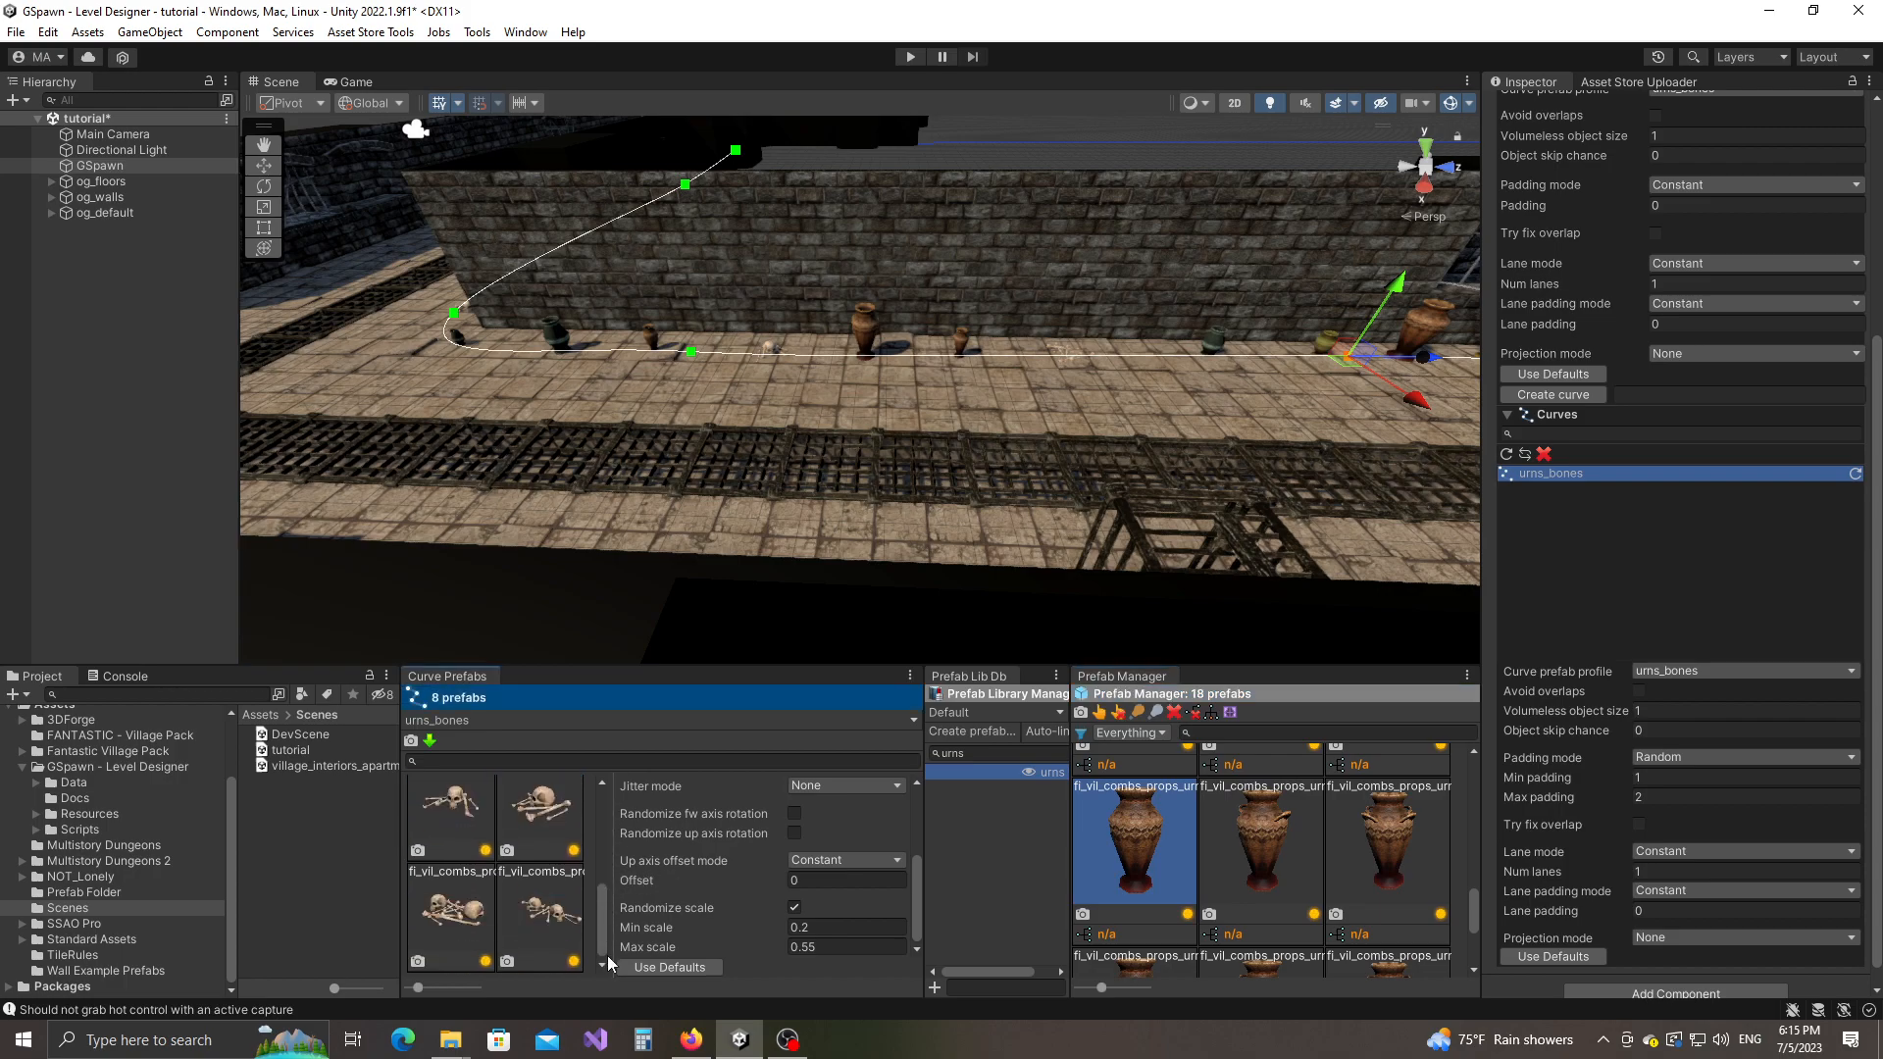
{"action": "left_click_drag", "start_coordinate": [419, 992], "coordinate": [398, 989]}
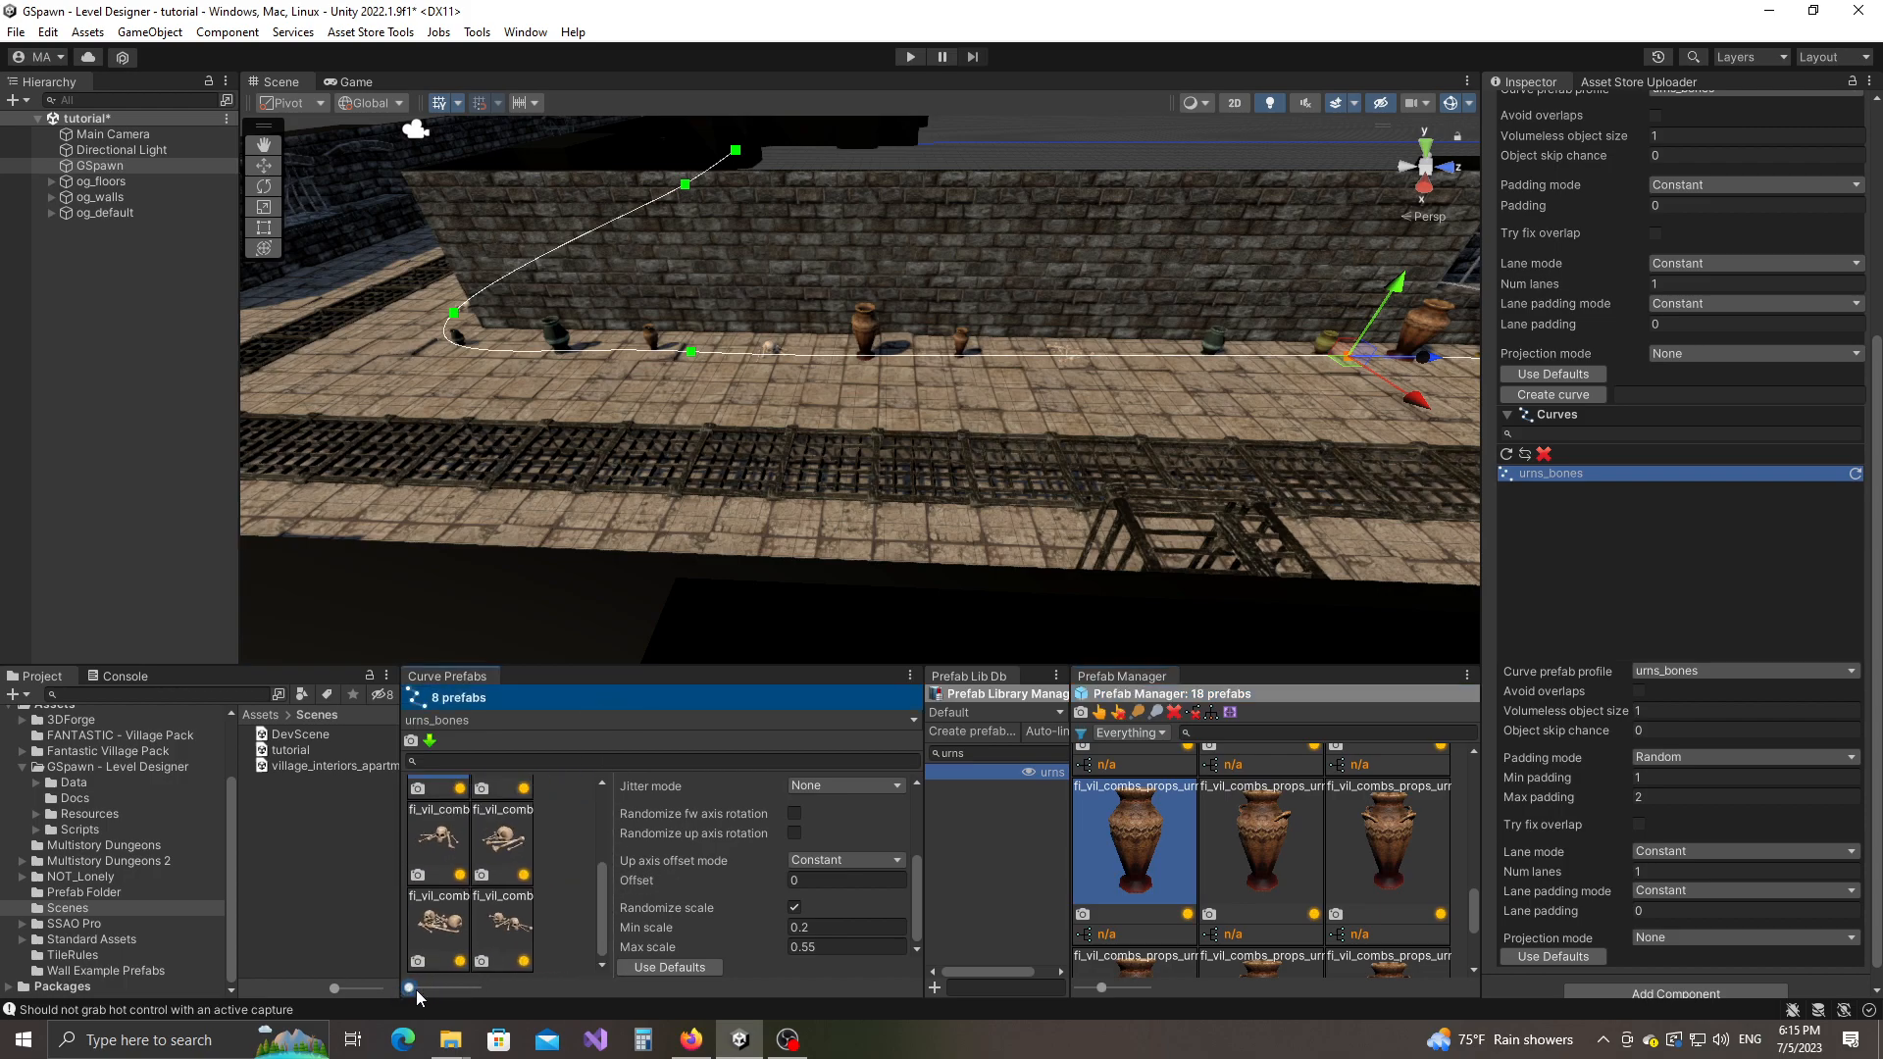
{"action": "left_click_drag", "start_coordinate": [1138, 845], "coordinate": [589, 943]}
Step: Select the three added urn prefabs and set their up axis to Shortest and their forward axis to Y
{"action": "left_click", "coordinate": [460, 851]}
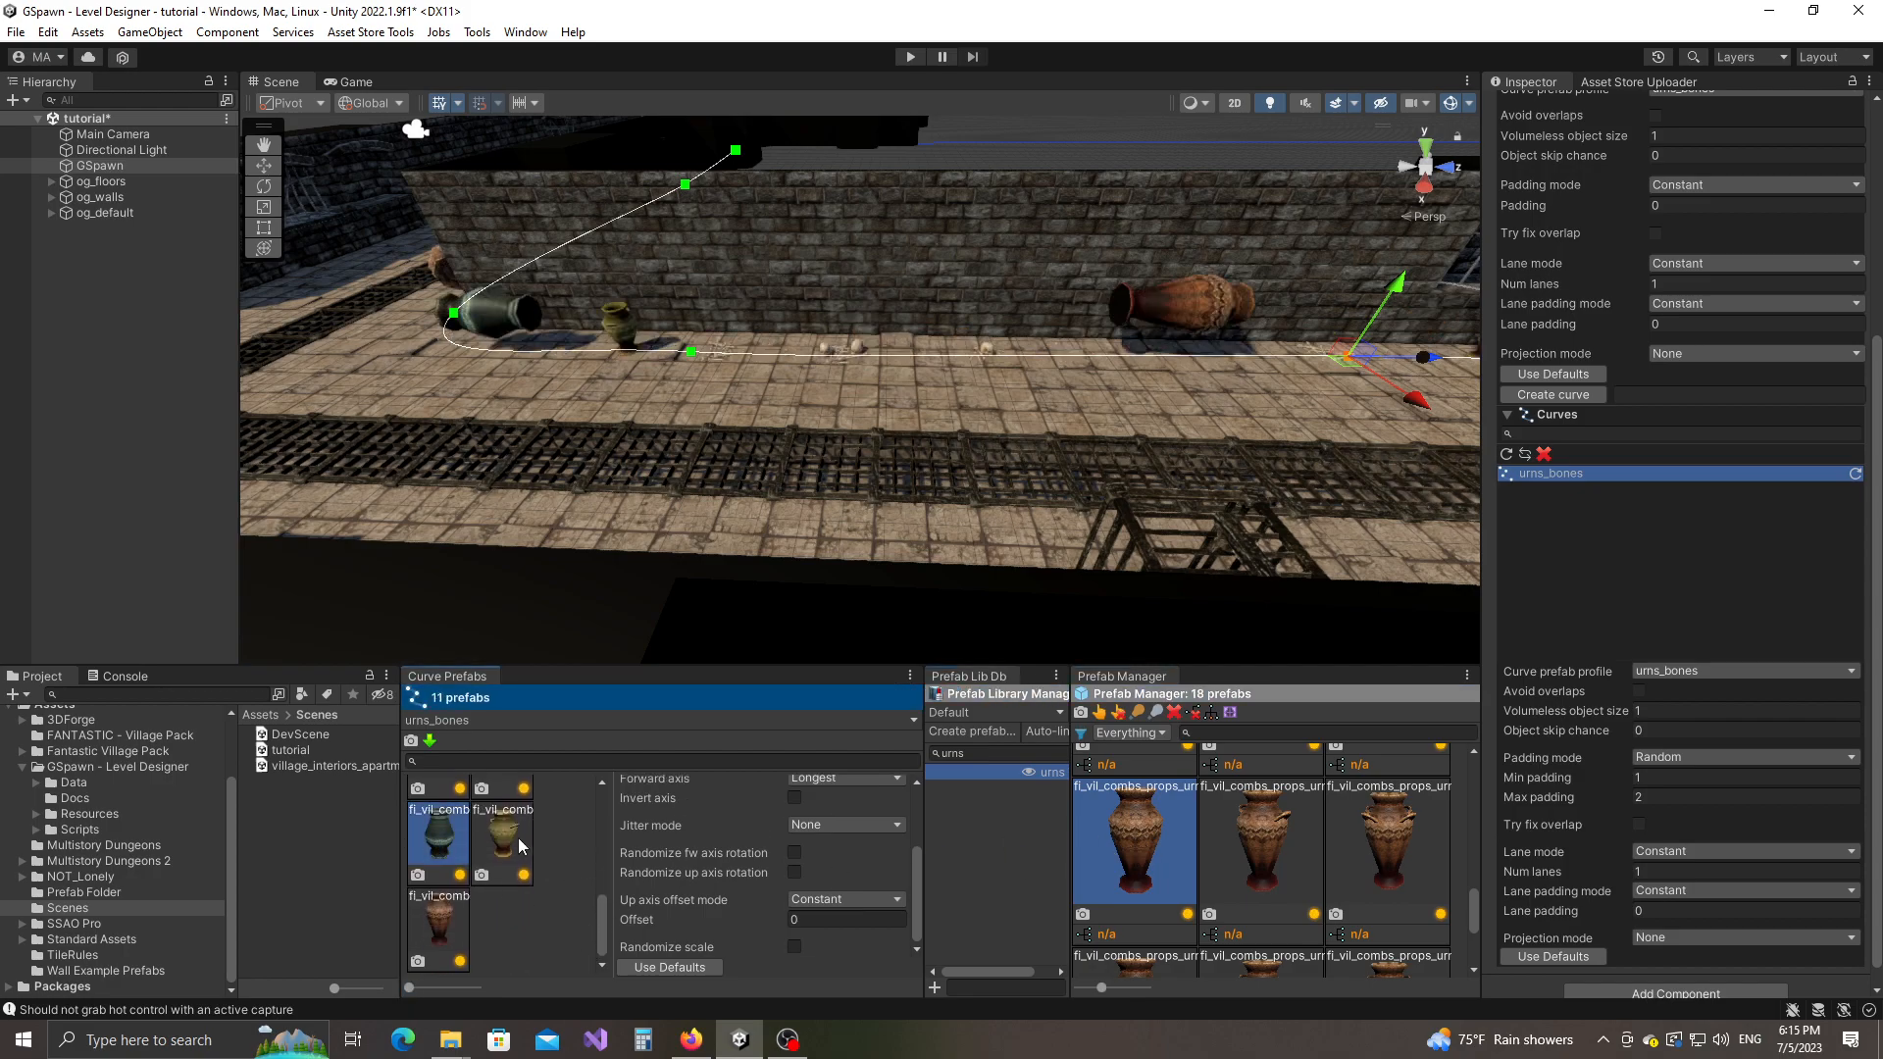
{"action": "scroll", "coordinate": [821, 839], "scroll_direction": "up", "scroll_amount": 2}
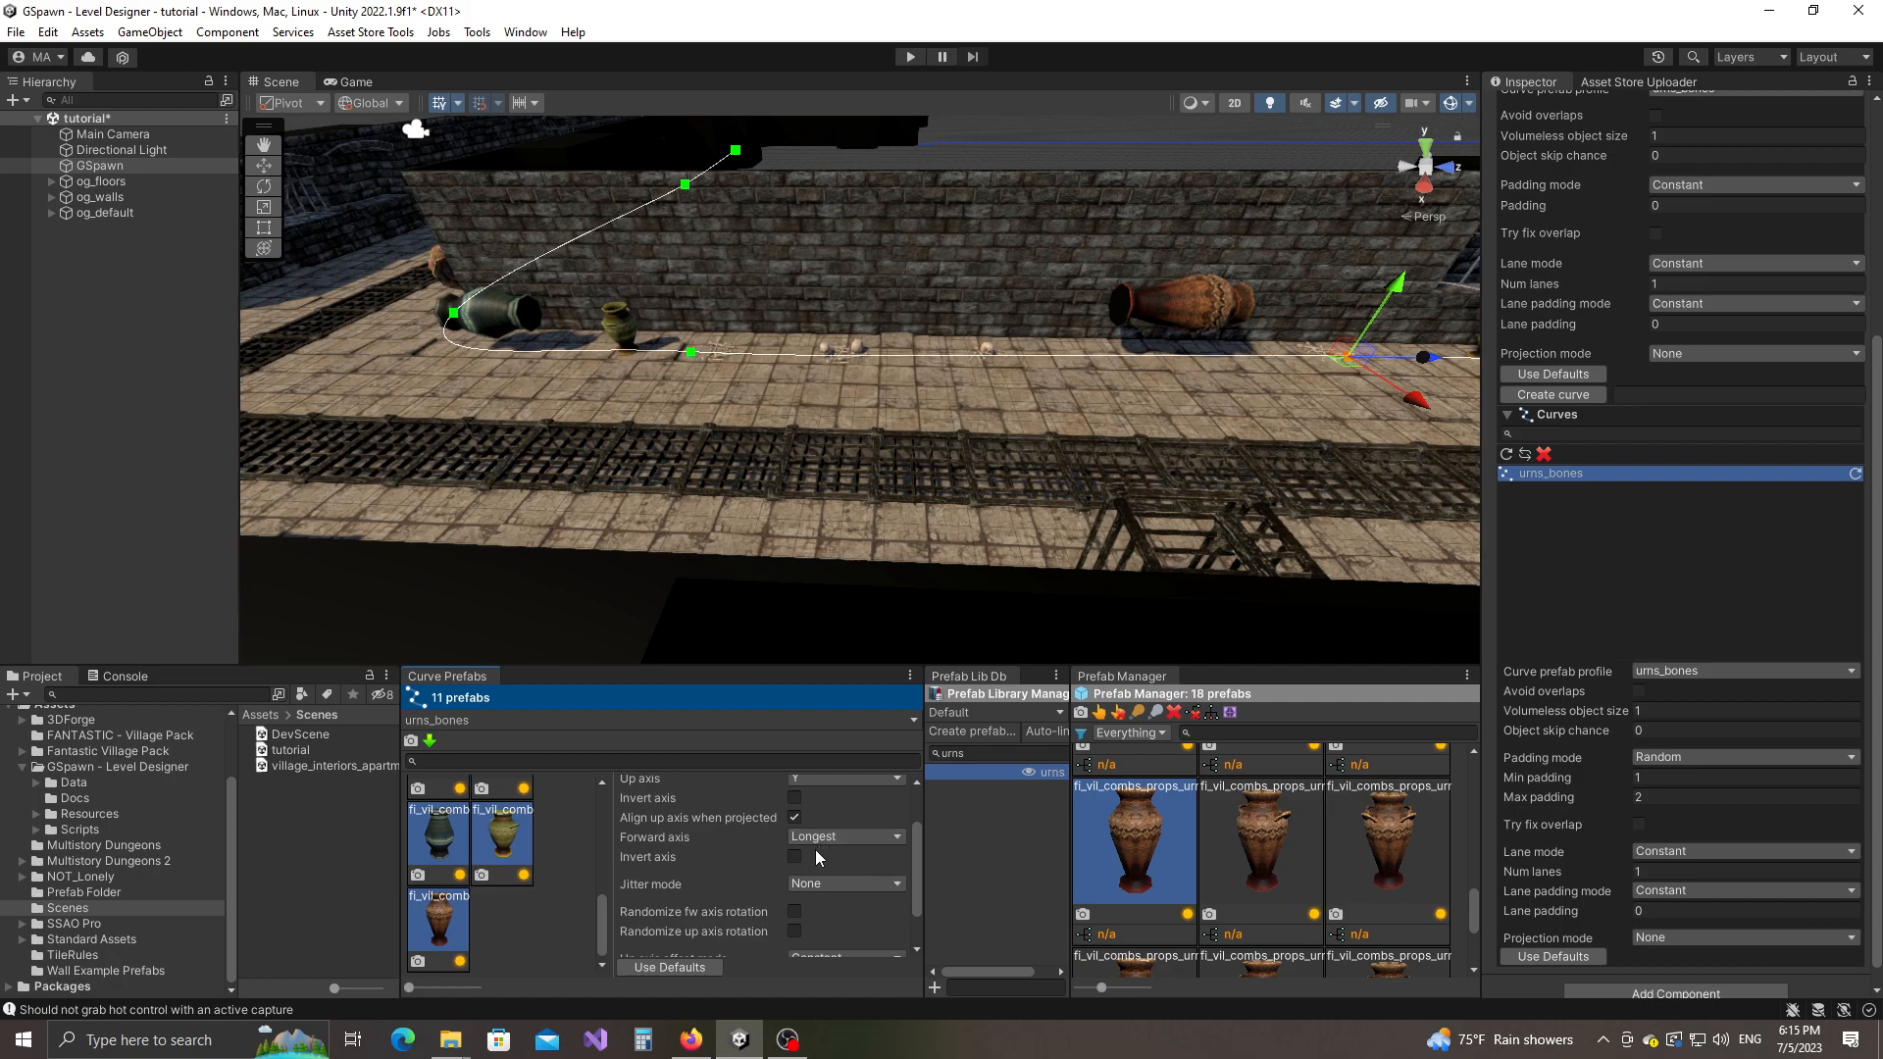
{"action": "scroll", "coordinate": [835, 839], "scroll_direction": "up", "scroll_amount": 2}
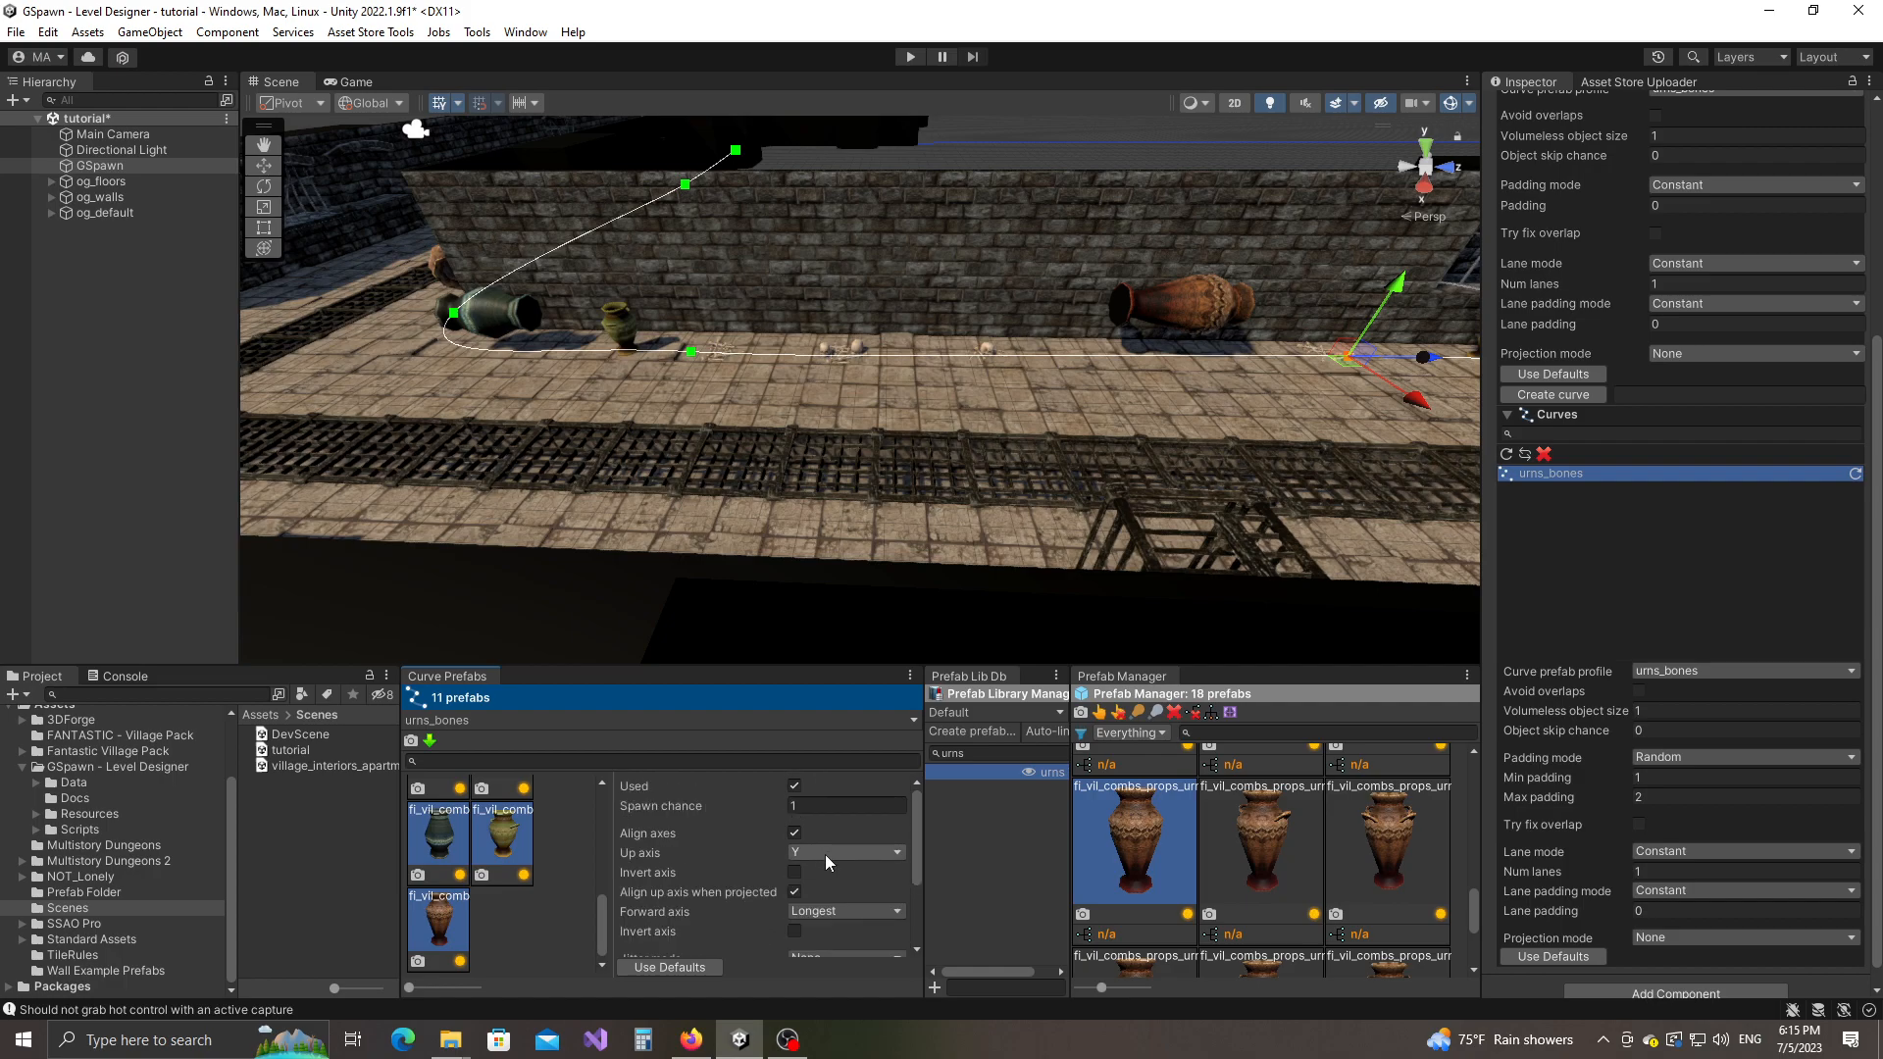
{"action": "left_click", "coordinate": [826, 855]}
{"action": "left_click", "coordinate": [835, 968]}
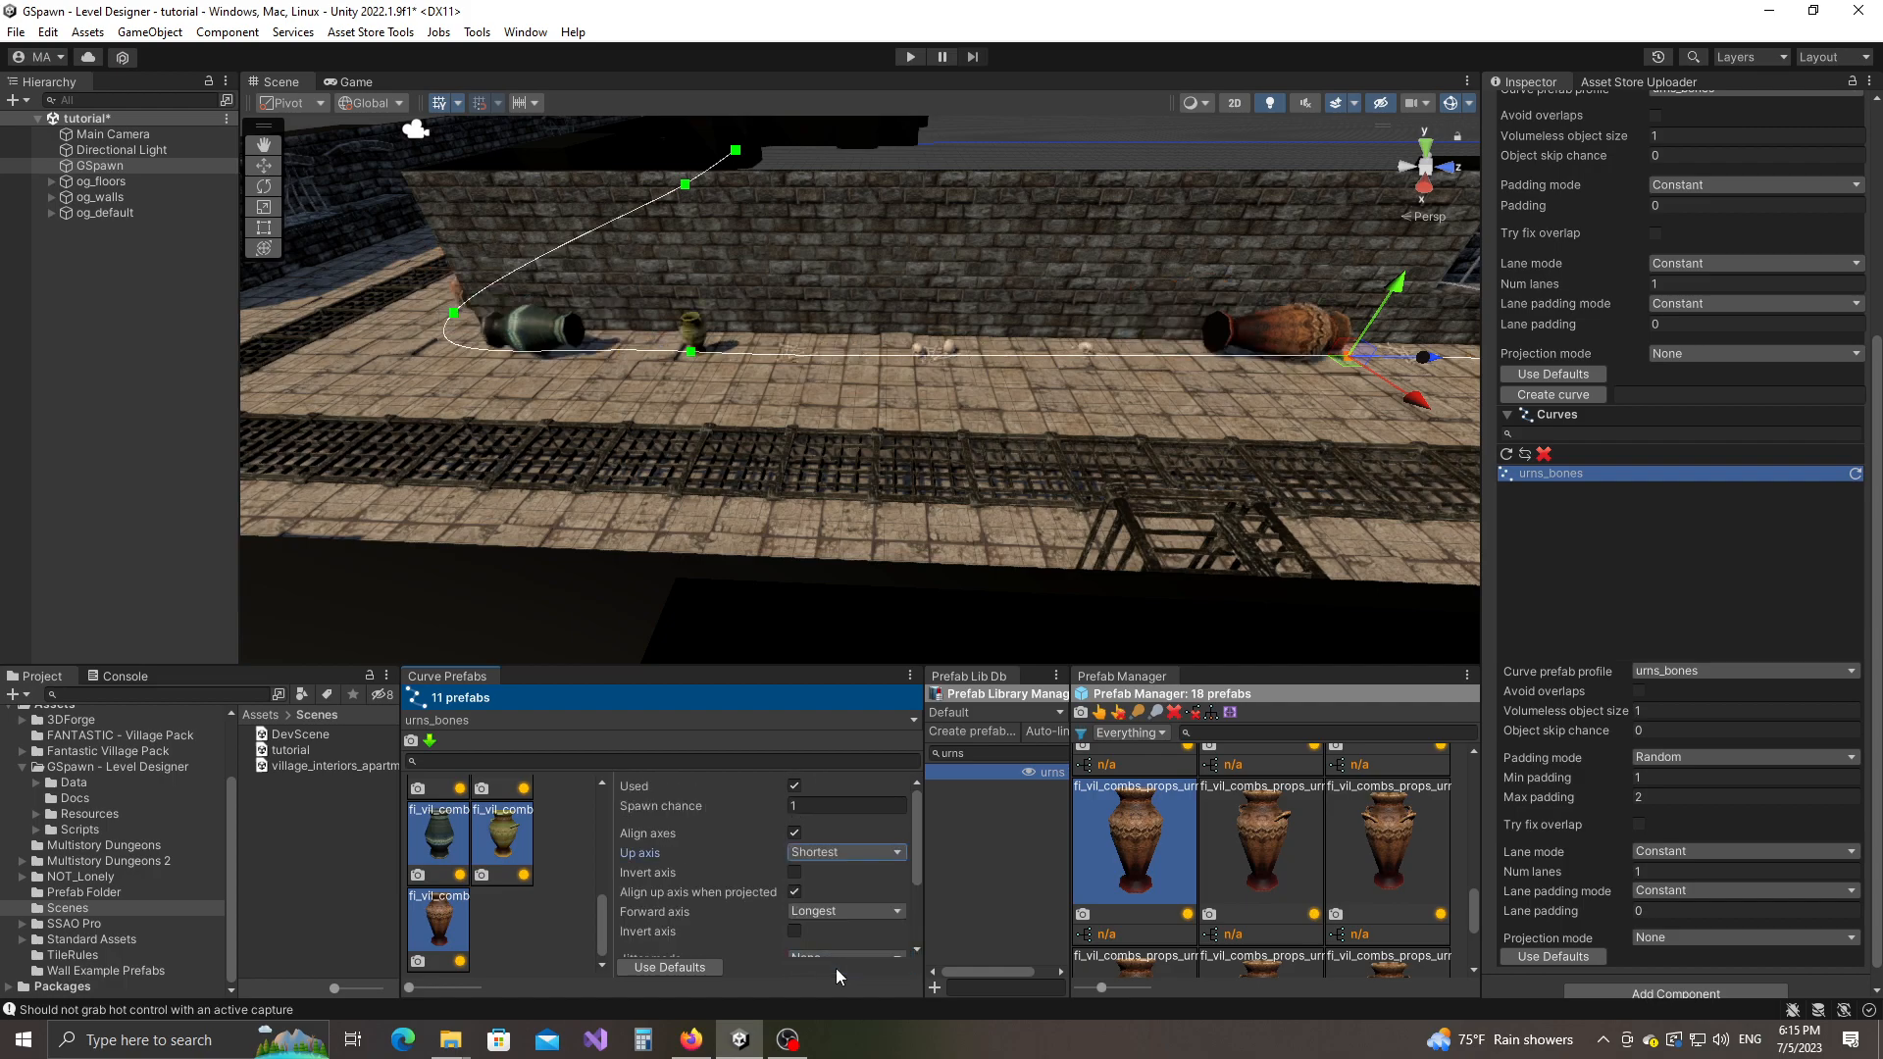
{"action": "left_click", "coordinate": [832, 916]}
{"action": "left_click", "coordinate": [827, 840]}
Step: Enable scale randomization for the three added urn prefabs with a minimum of 0.1 and a maximum of 0.5
{"action": "right_click_drag", "start_coordinate": [883, 441], "coordinate": [811, 546]}
{"action": "scroll", "coordinate": [757, 889], "scroll_direction": "down", "scroll_amount": 4}
{"action": "left_click", "coordinate": [795, 946]}
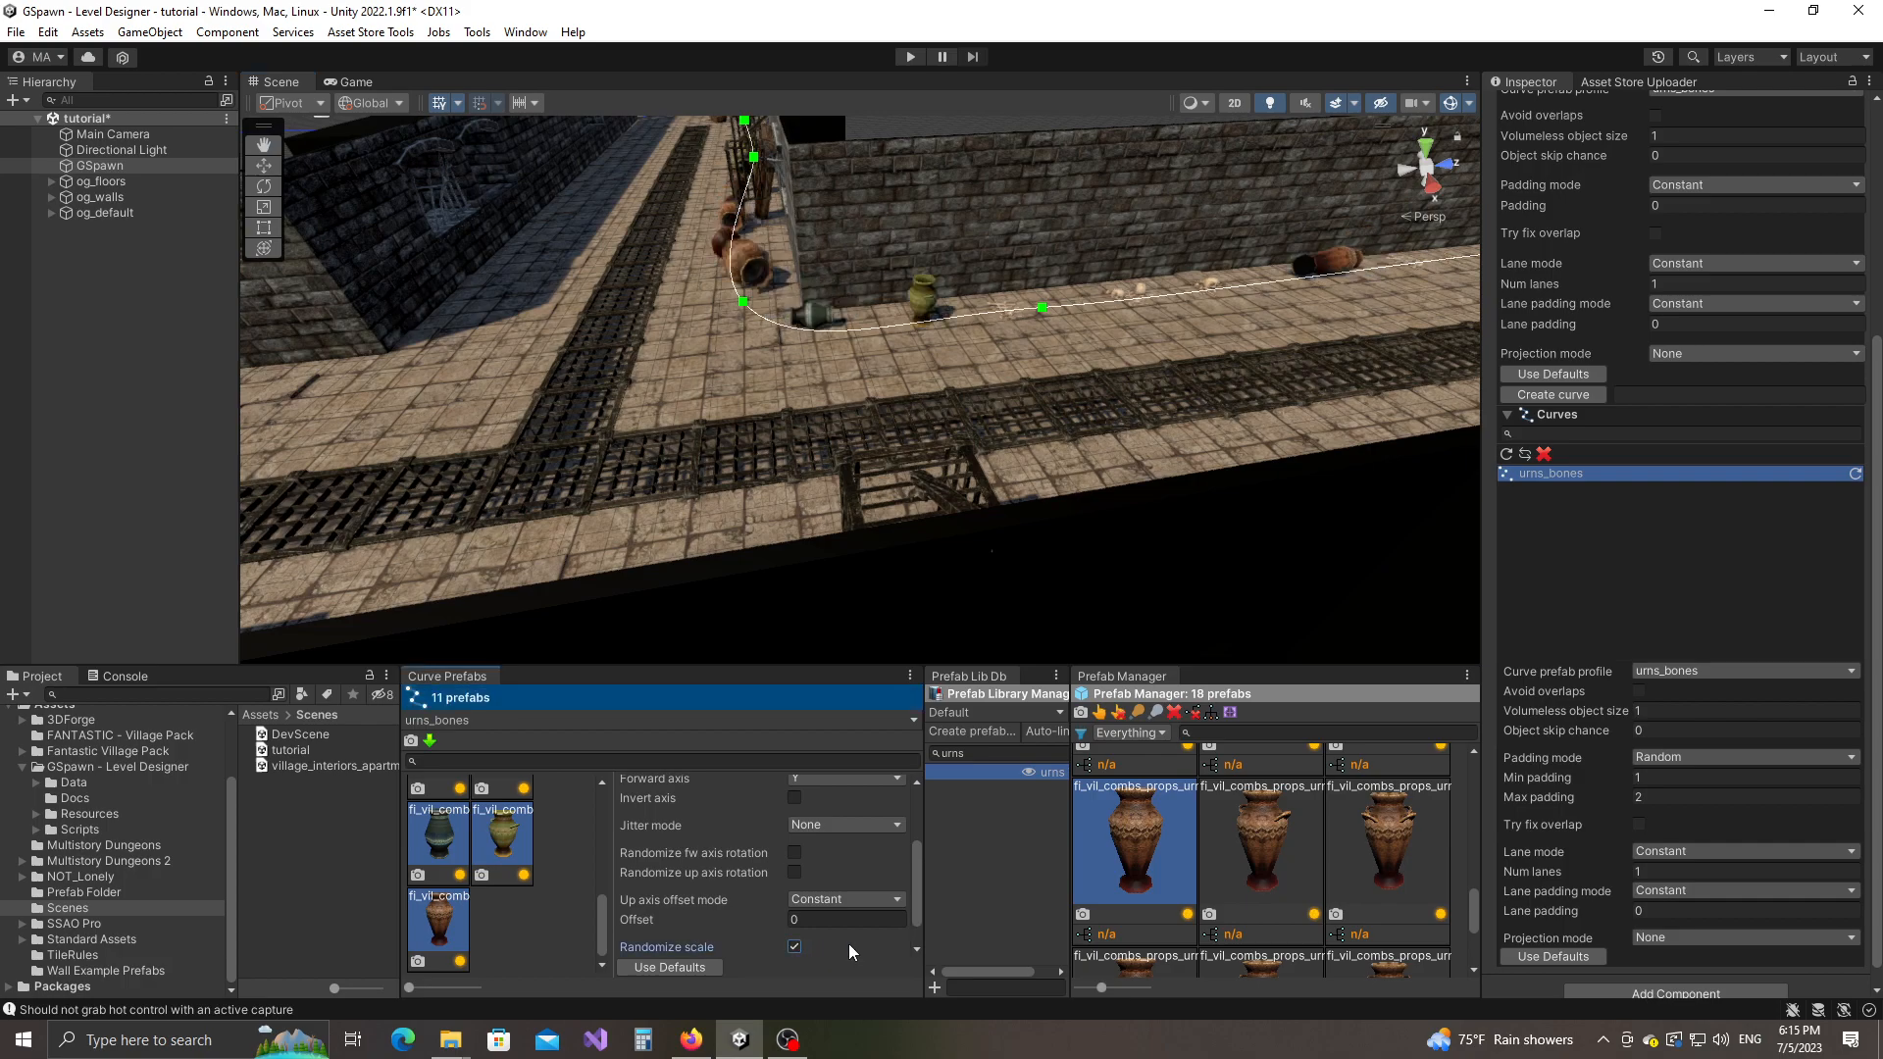
{"action": "left_click", "coordinate": [840, 928]}
{"action": "type", "text": "0.3"}
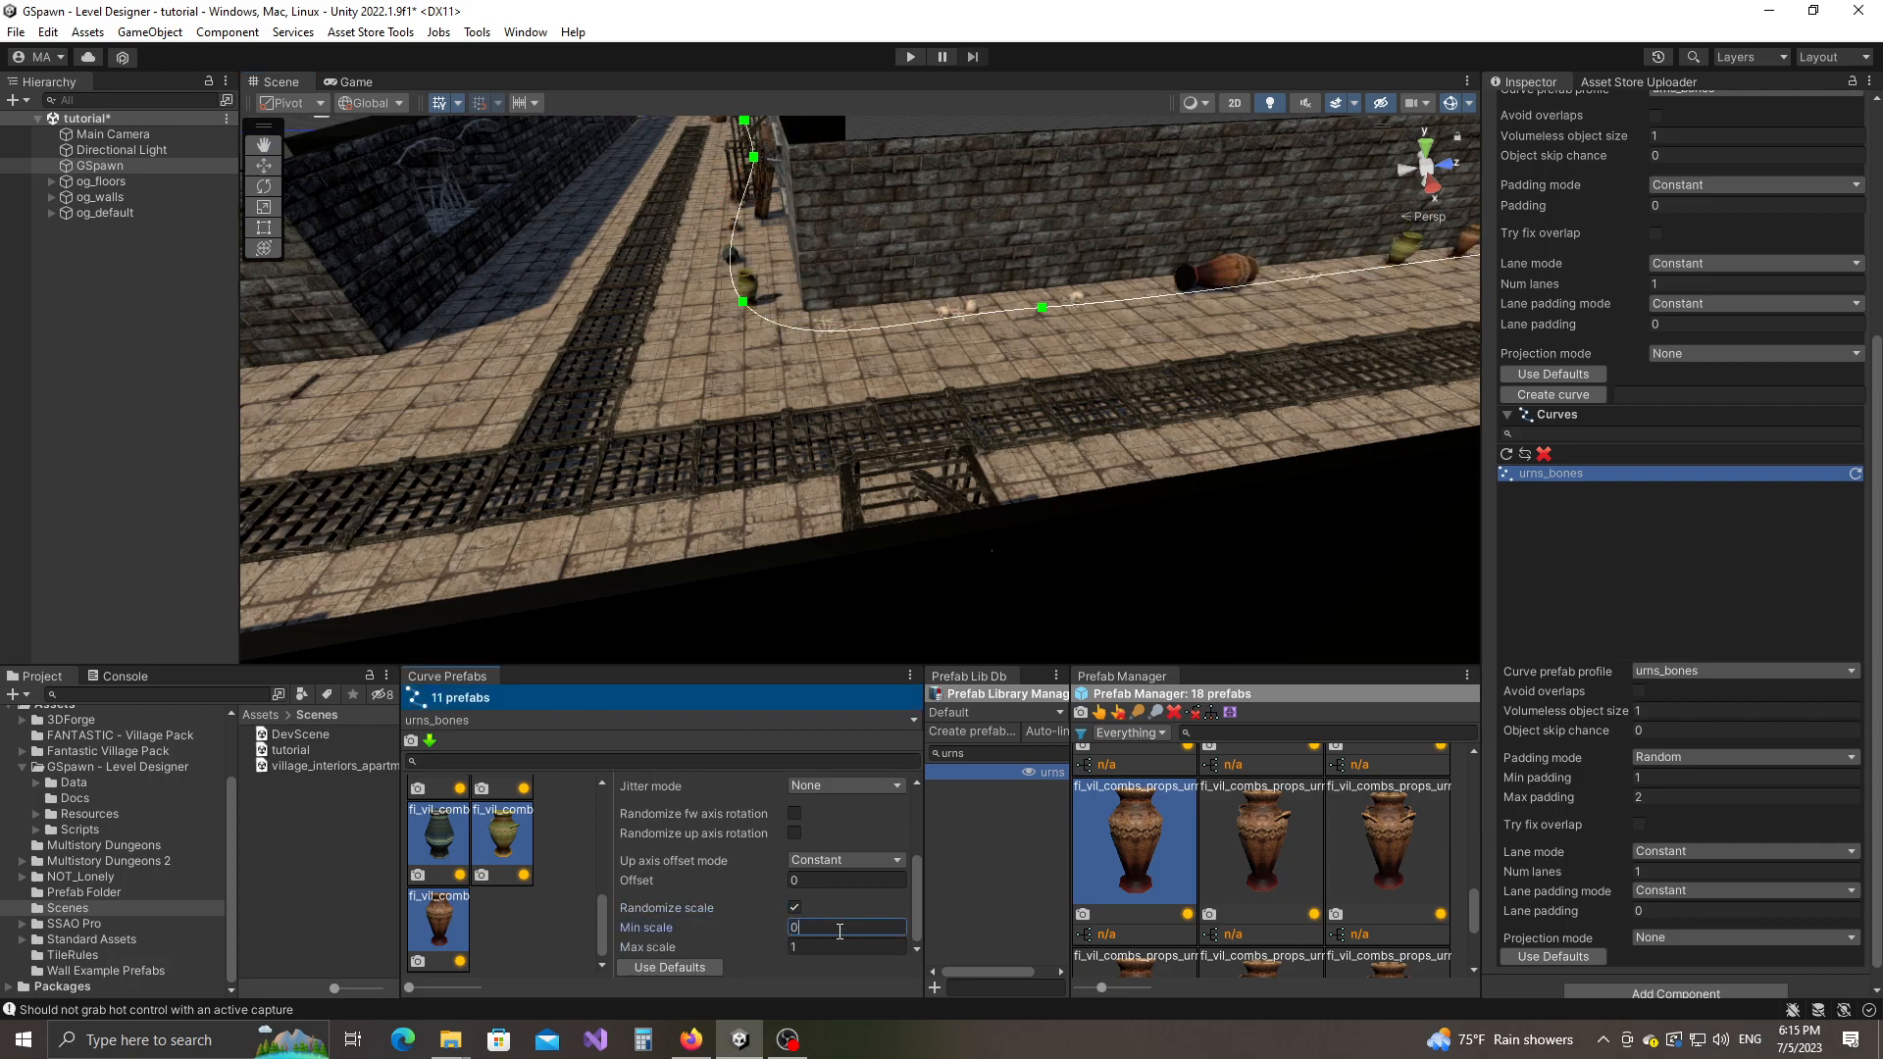
{"action": "type", "text": "0.5"}
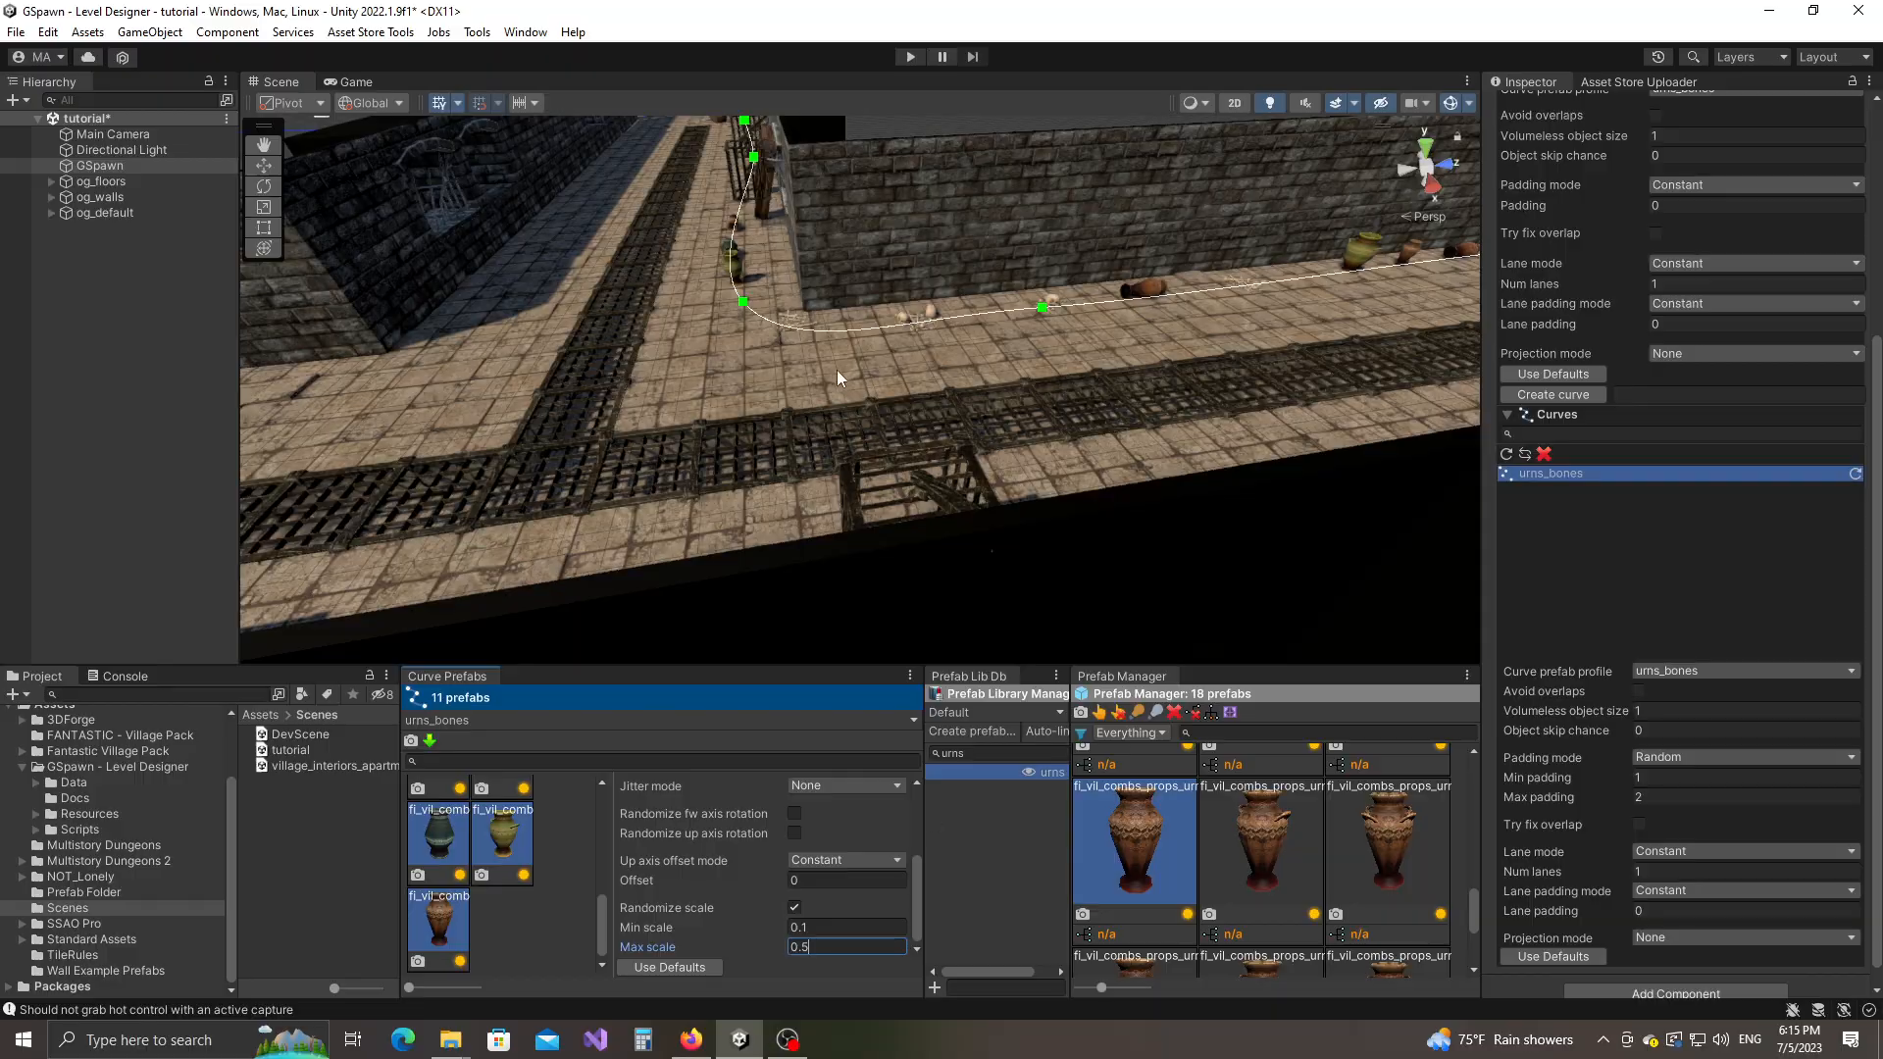
Step: Randomize the added urns' up axis rotation with a minimum of 0 and a maximum of 360
{"action": "mouse_move", "coordinate": [837, 369]}
{"action": "right_mouse_down"}
{"action": "mouse_move", "coordinate": [1007, 394]}
{"action": "mouse_move", "coordinate": [867, 377]}
{"action": "right_mouse_up"}
{"action": "key", "text": "w"}
{"action": "right_click_drag", "start_coordinate": [1002, 421], "coordinate": [824, 408]}
{"action": "key", "text": "d"}
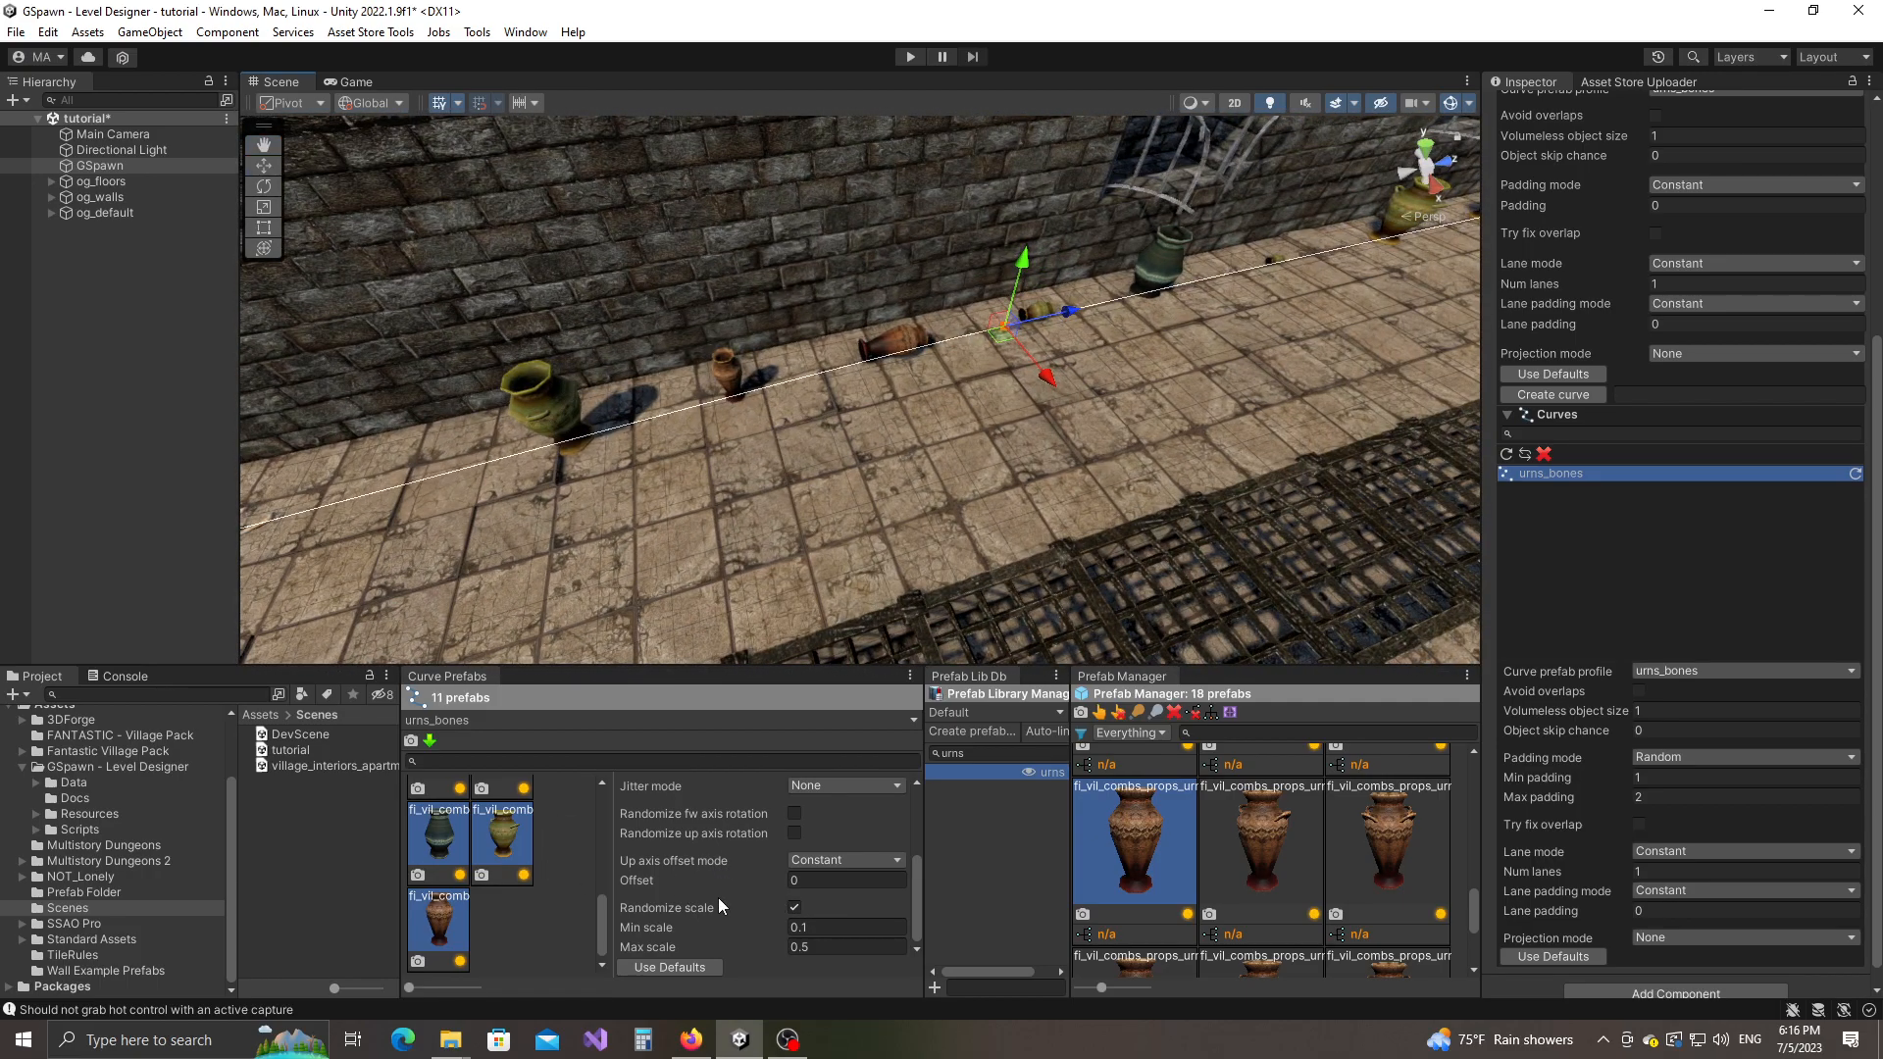
{"action": "left_click", "coordinate": [793, 832]}
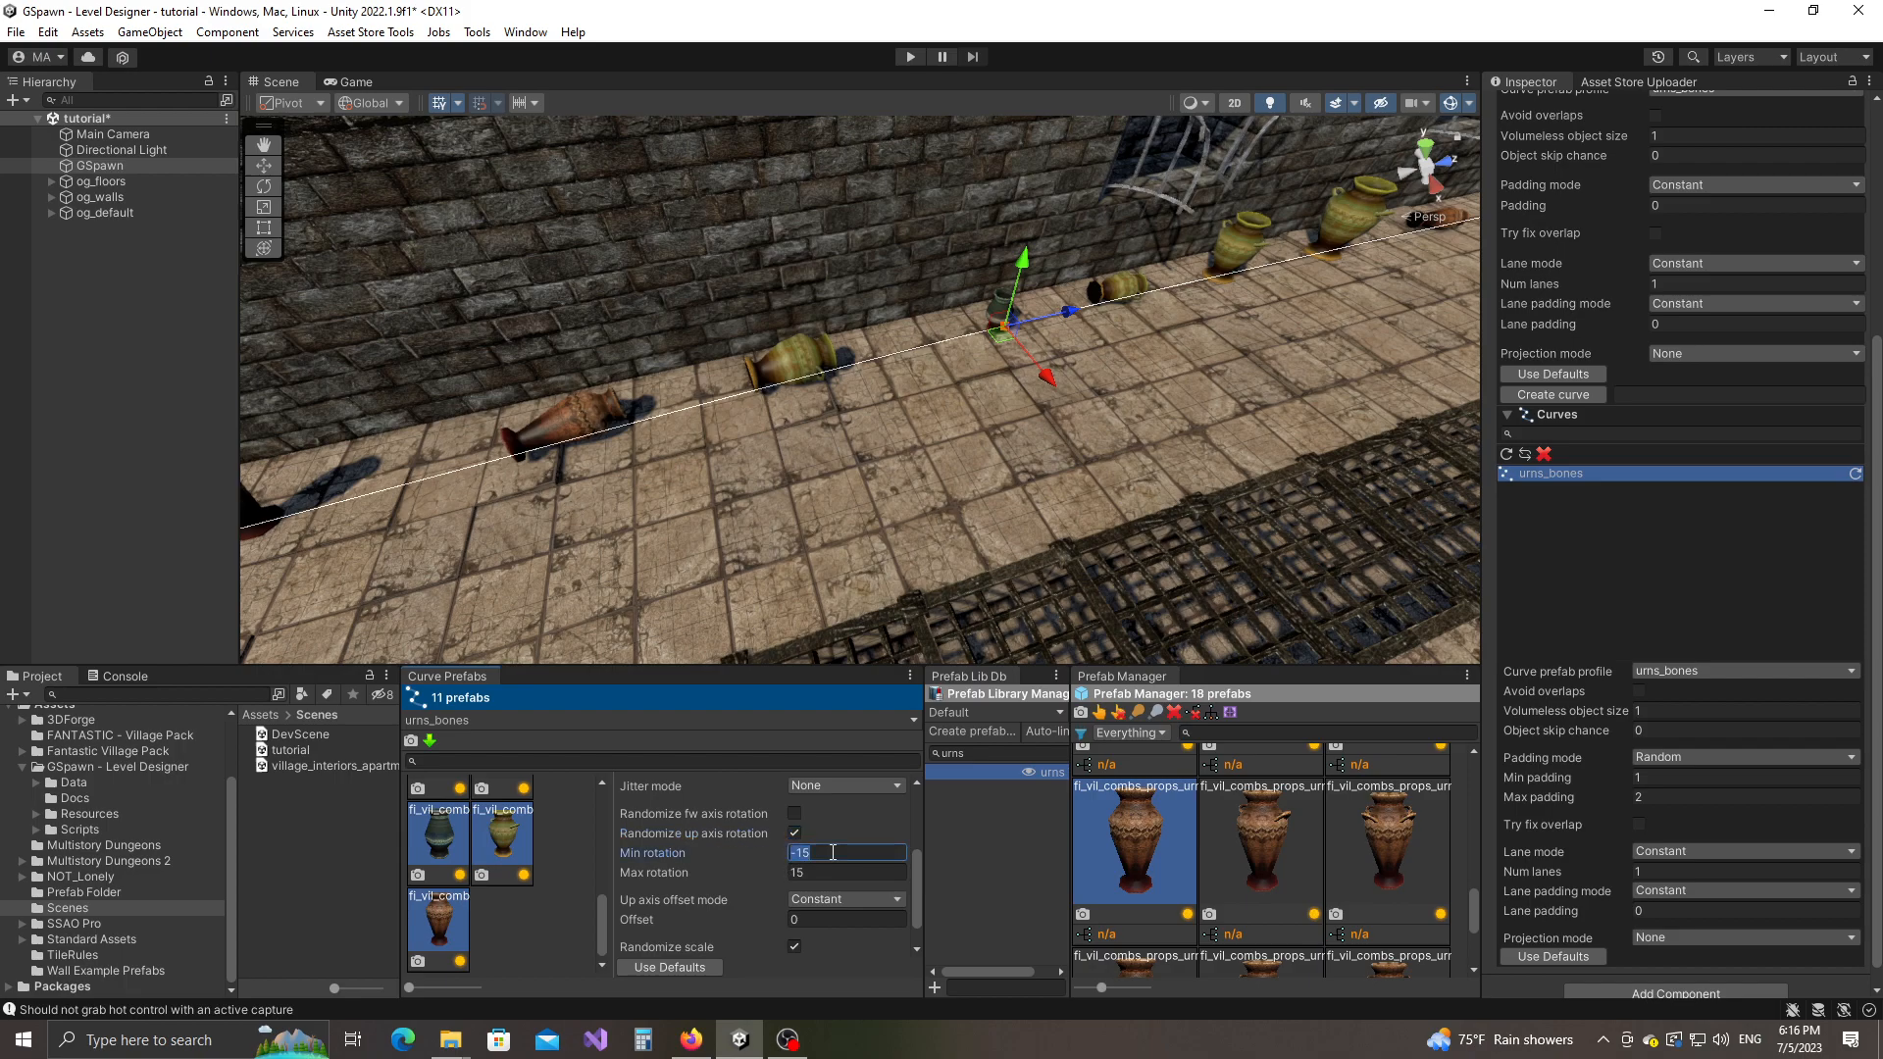
{"action": "type", "text": "0"}
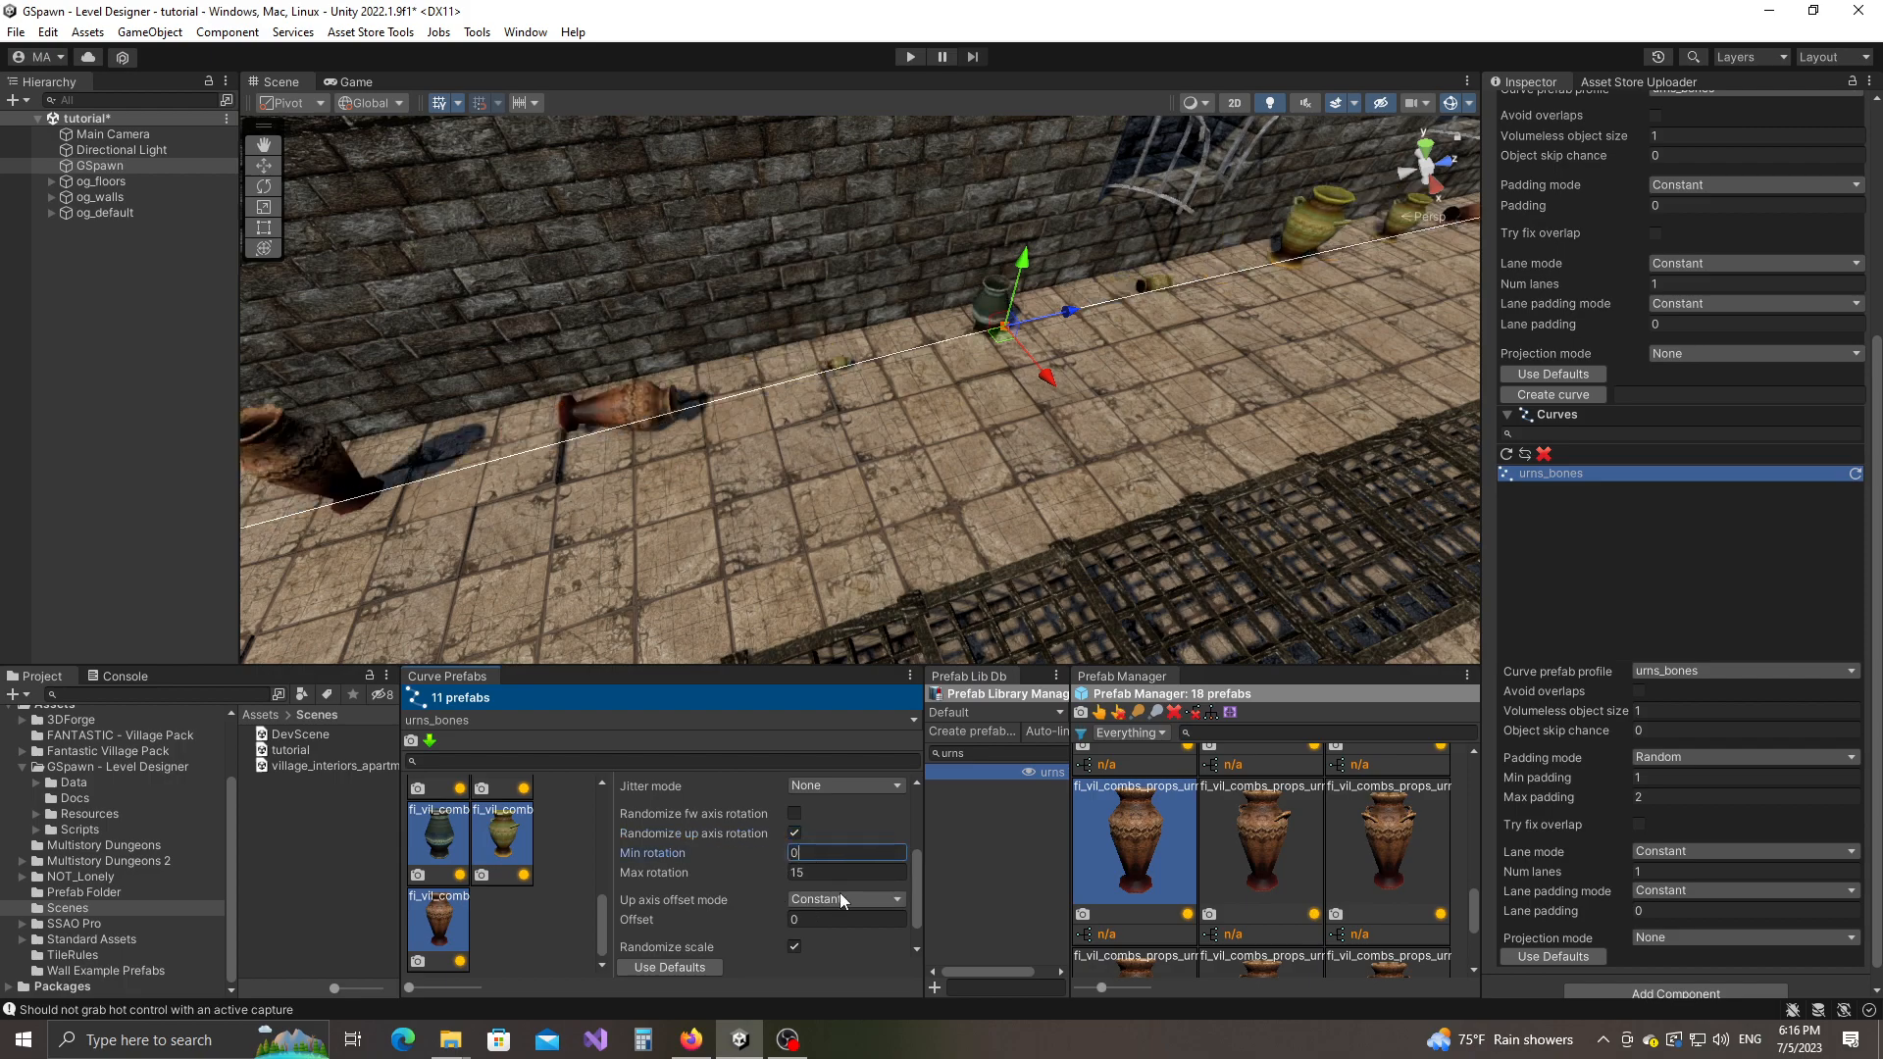
{"action": "type", "text": "360"}
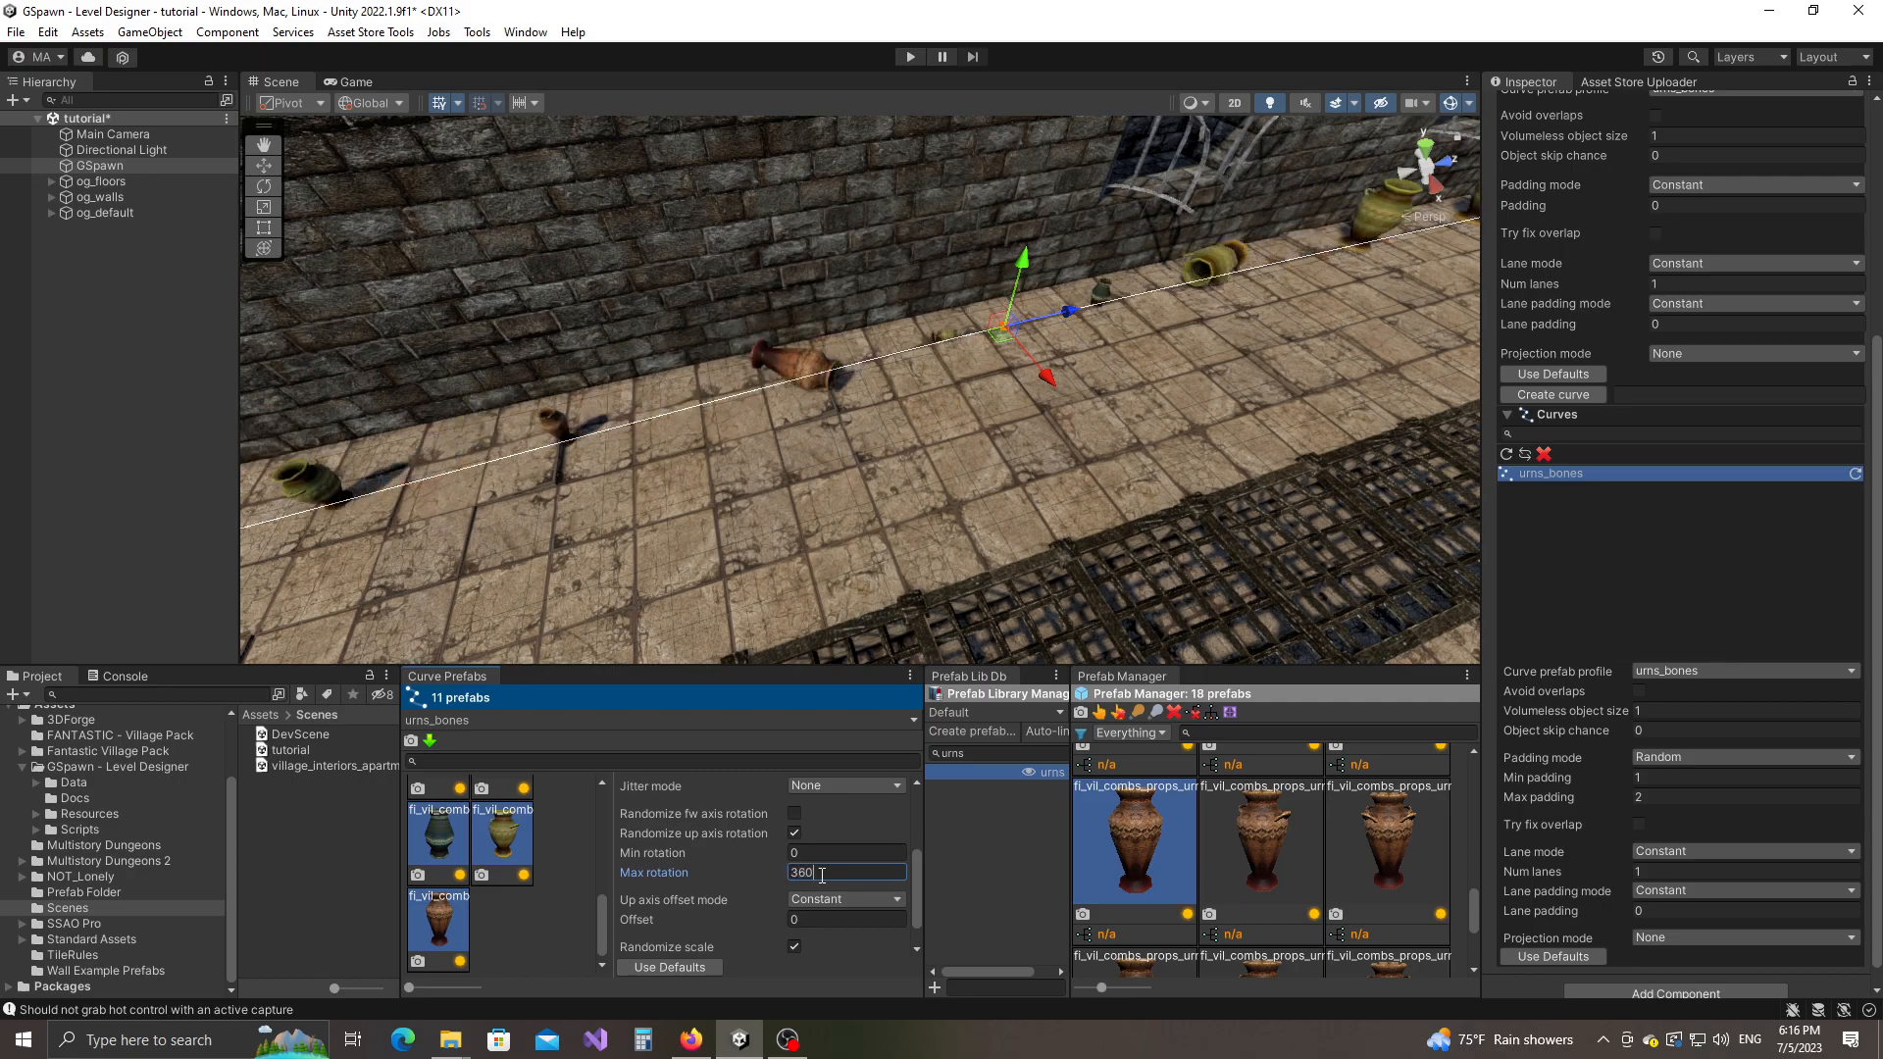
Step: Insert a control point into the urns_bones curve midway along the plain brick wall and move it closer to the wall
{"action": "right_click_drag", "start_coordinate": [867, 475], "coordinate": [833, 428]}
{"action": "key", "text": "c"}
{"action": "left_click", "coordinate": [861, 356]}
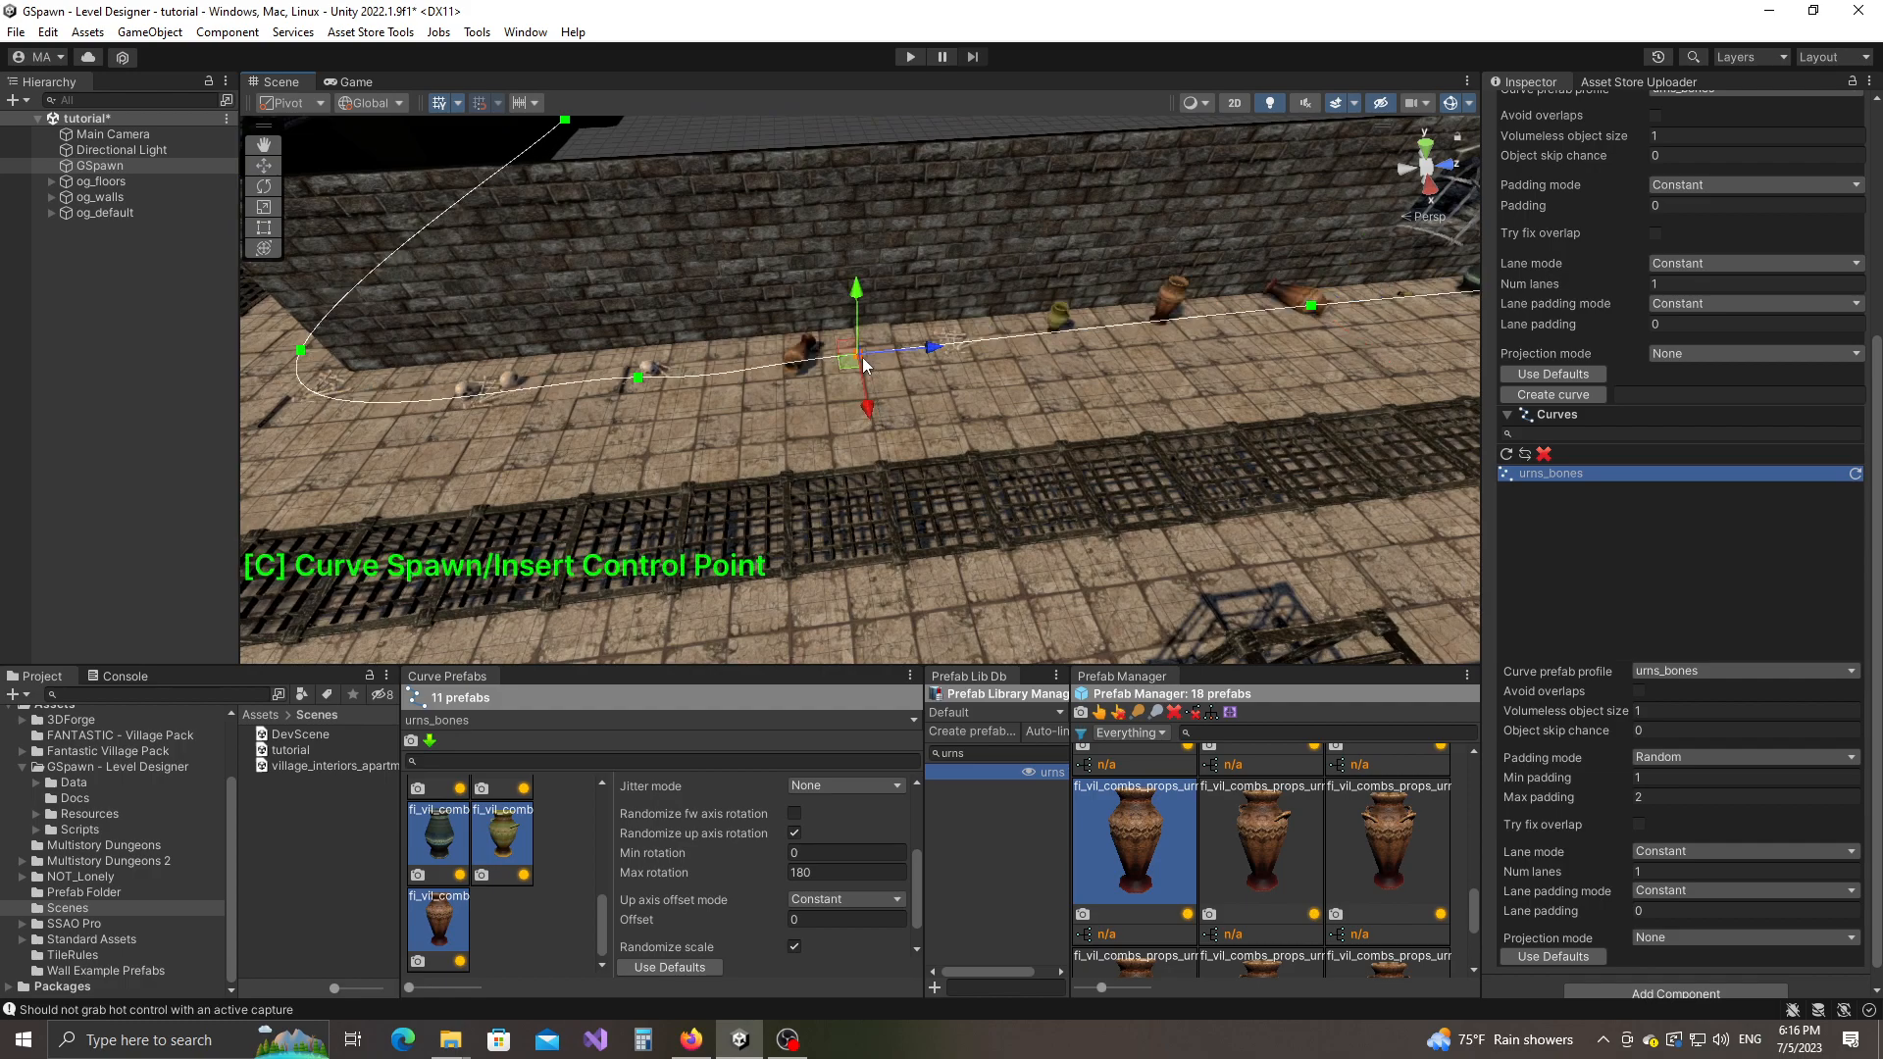
{"action": "left_click_drag", "start_coordinate": [850, 364], "coordinate": [880, 356]}
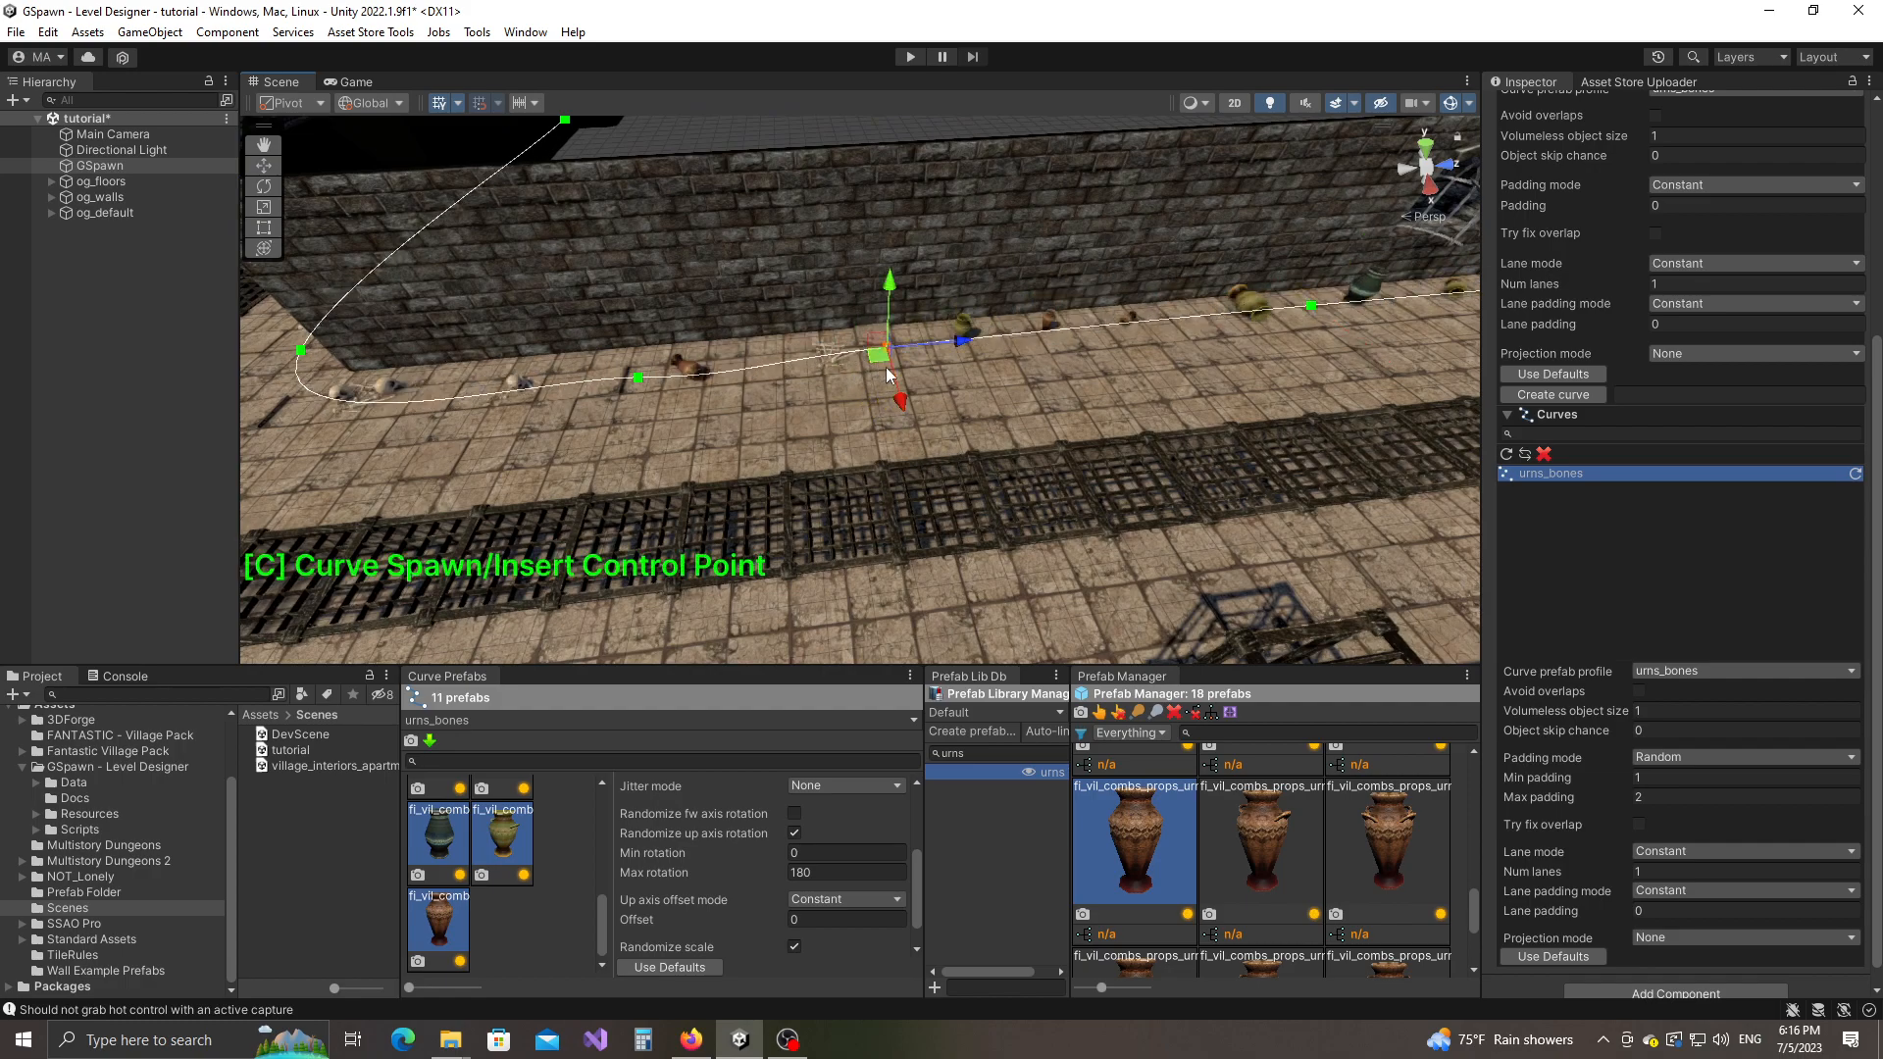
Step: Set the minimum random scale of the three added urn prefabs to 0.3
{"action": "scroll", "coordinate": [762, 946], "scroll_direction": "down", "scroll_amount": 1}
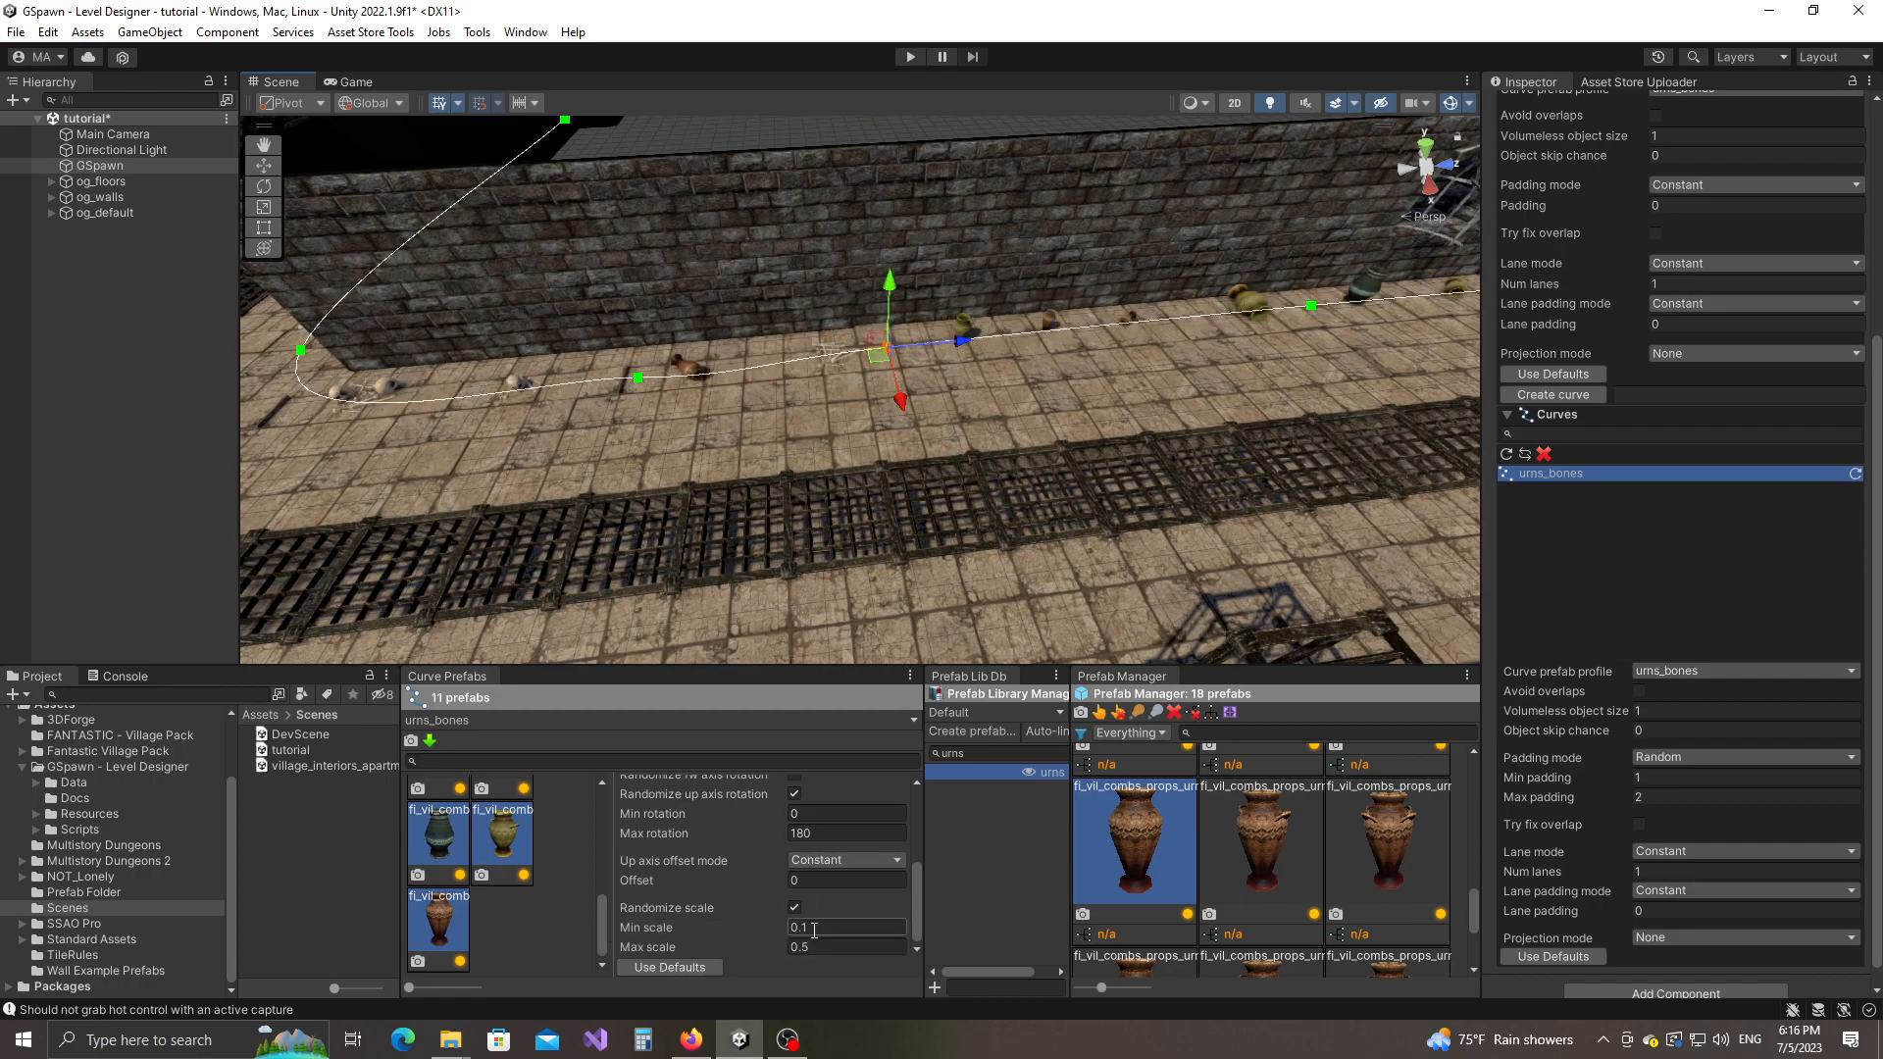
{"action": "left_click", "coordinate": [822, 927]}
{"action": "key", "text": "BackSpace"}
{"action": "type", "text": "3"}
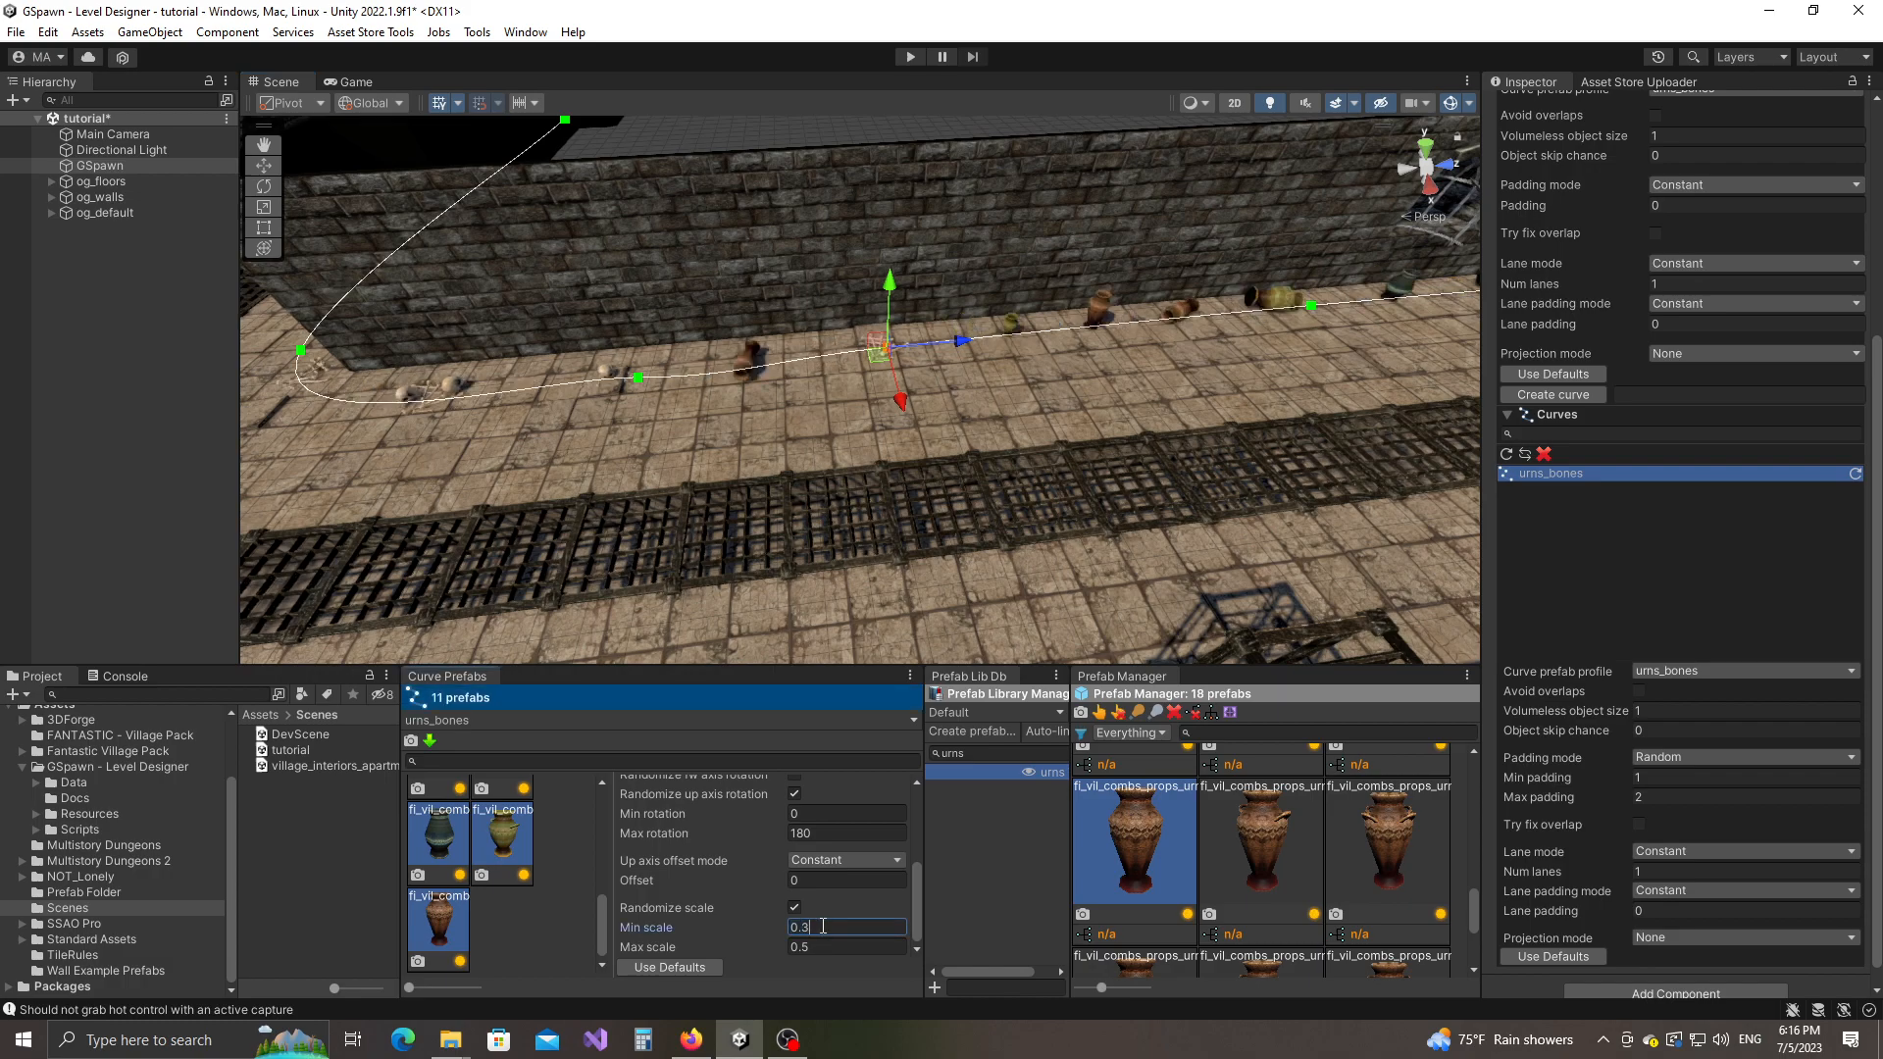
Step: Select all urn prefabs in the curve profile, set their random scale to 0.1 minimum and 0.6 maximum, and deselect GSpawn
{"action": "scroll", "coordinate": [490, 836], "scroll_direction": "up", "scroll_amount": 3}
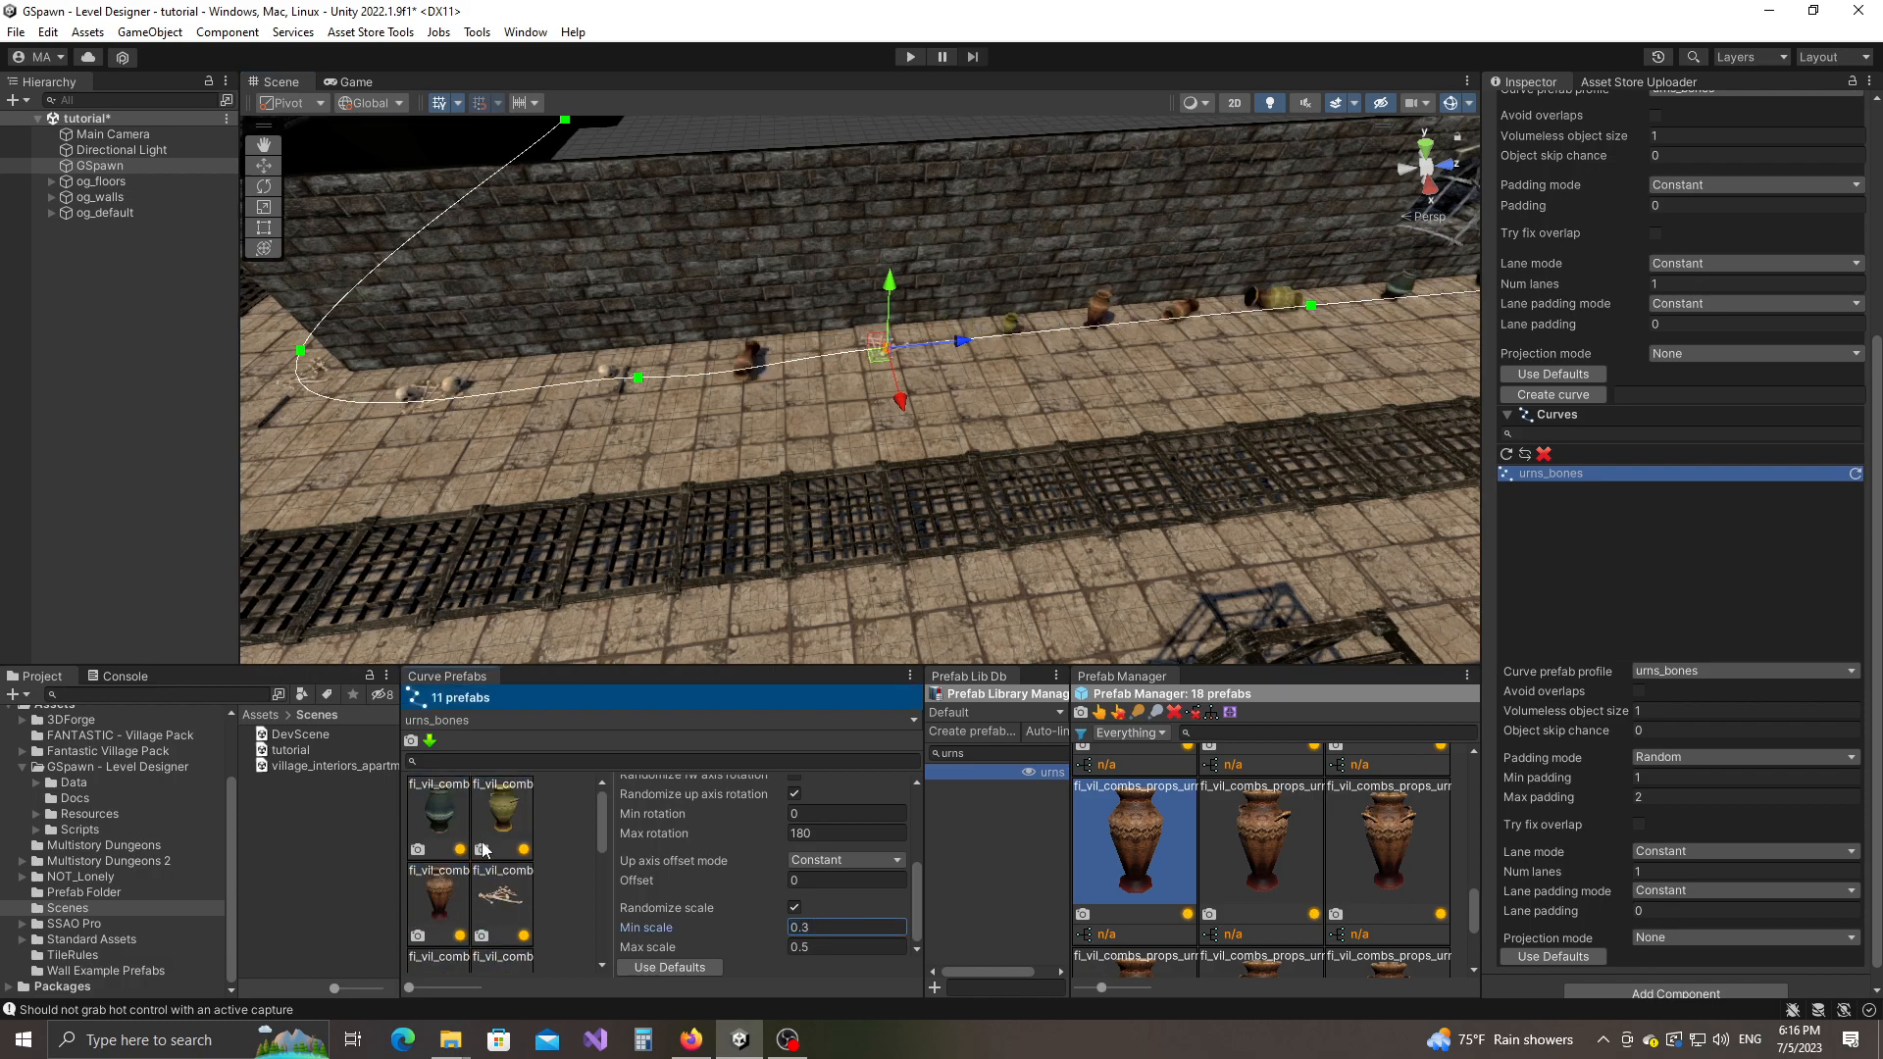
{"action": "left_click", "coordinate": [446, 835]}
{"action": "left_click", "coordinate": [446, 870], "text": "ctrl"}
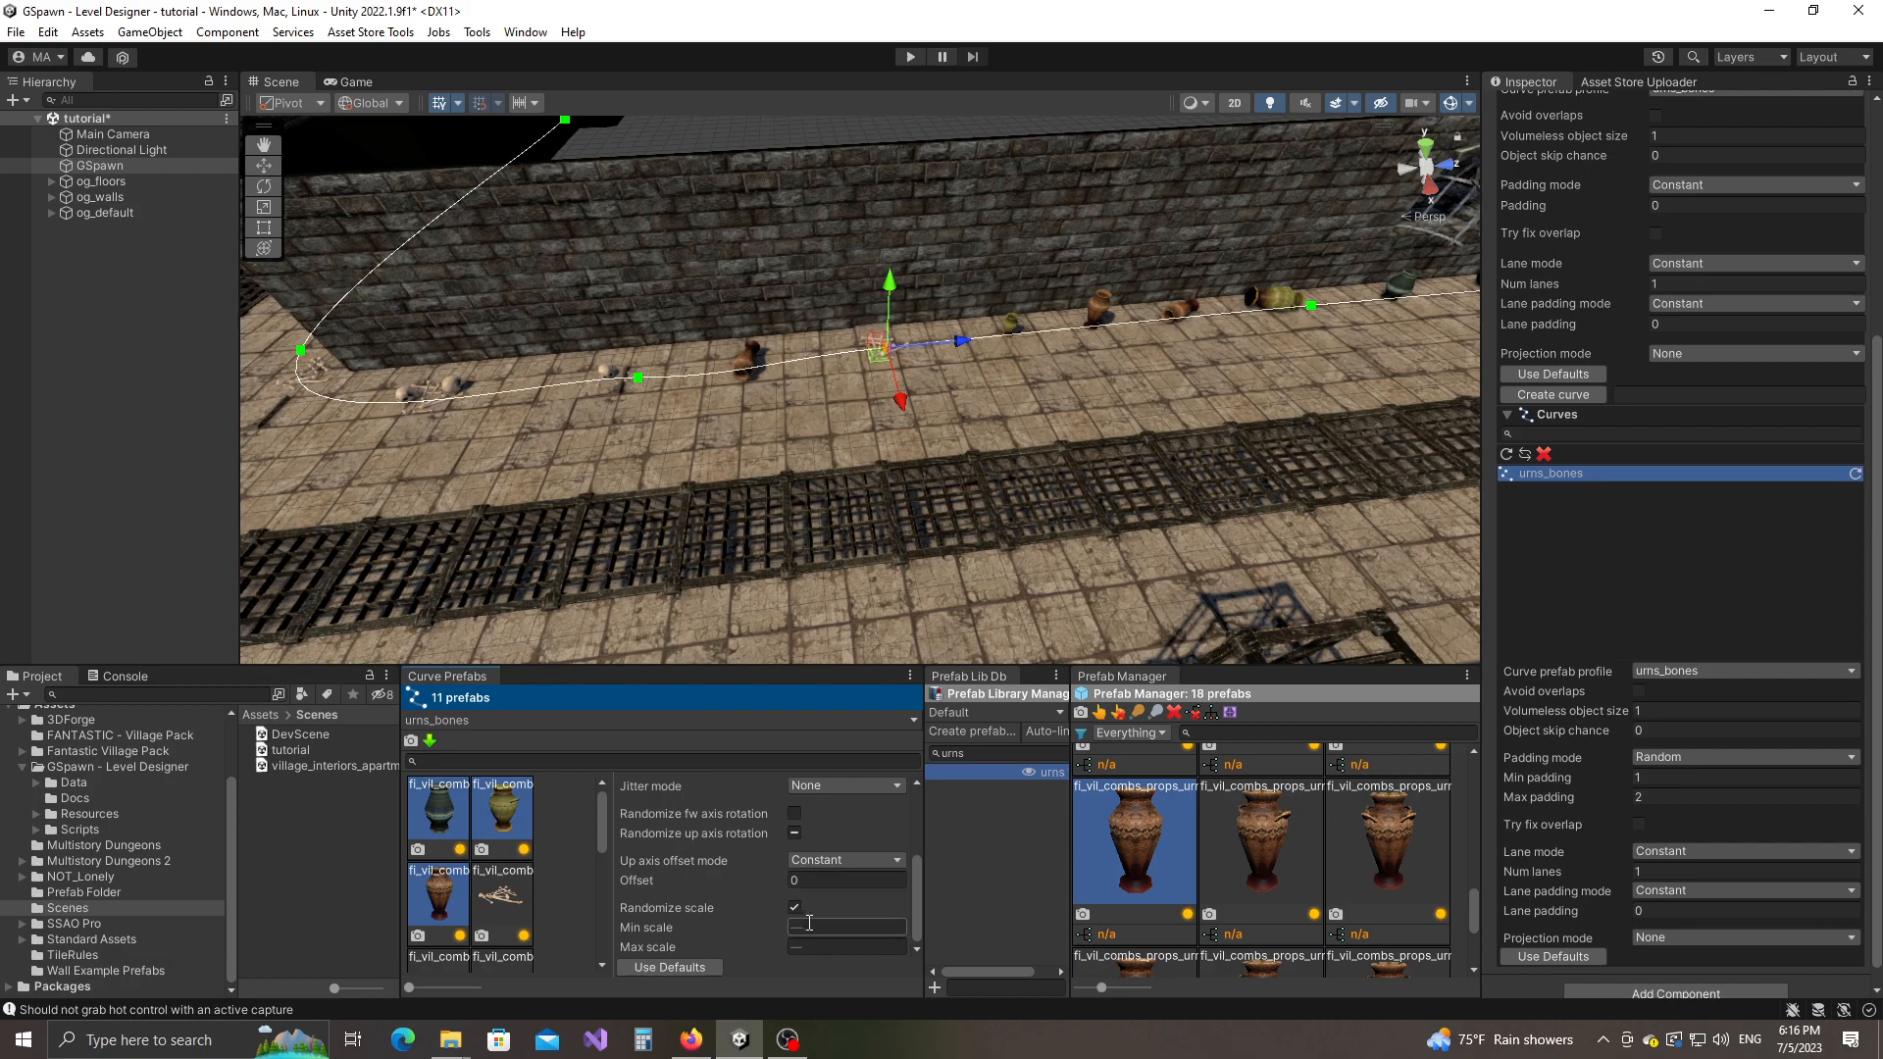
{"action": "type", "text": "0.3"}
{"action": "key", "text": "BackSpace"}
{"action": "type", "text": "4"}
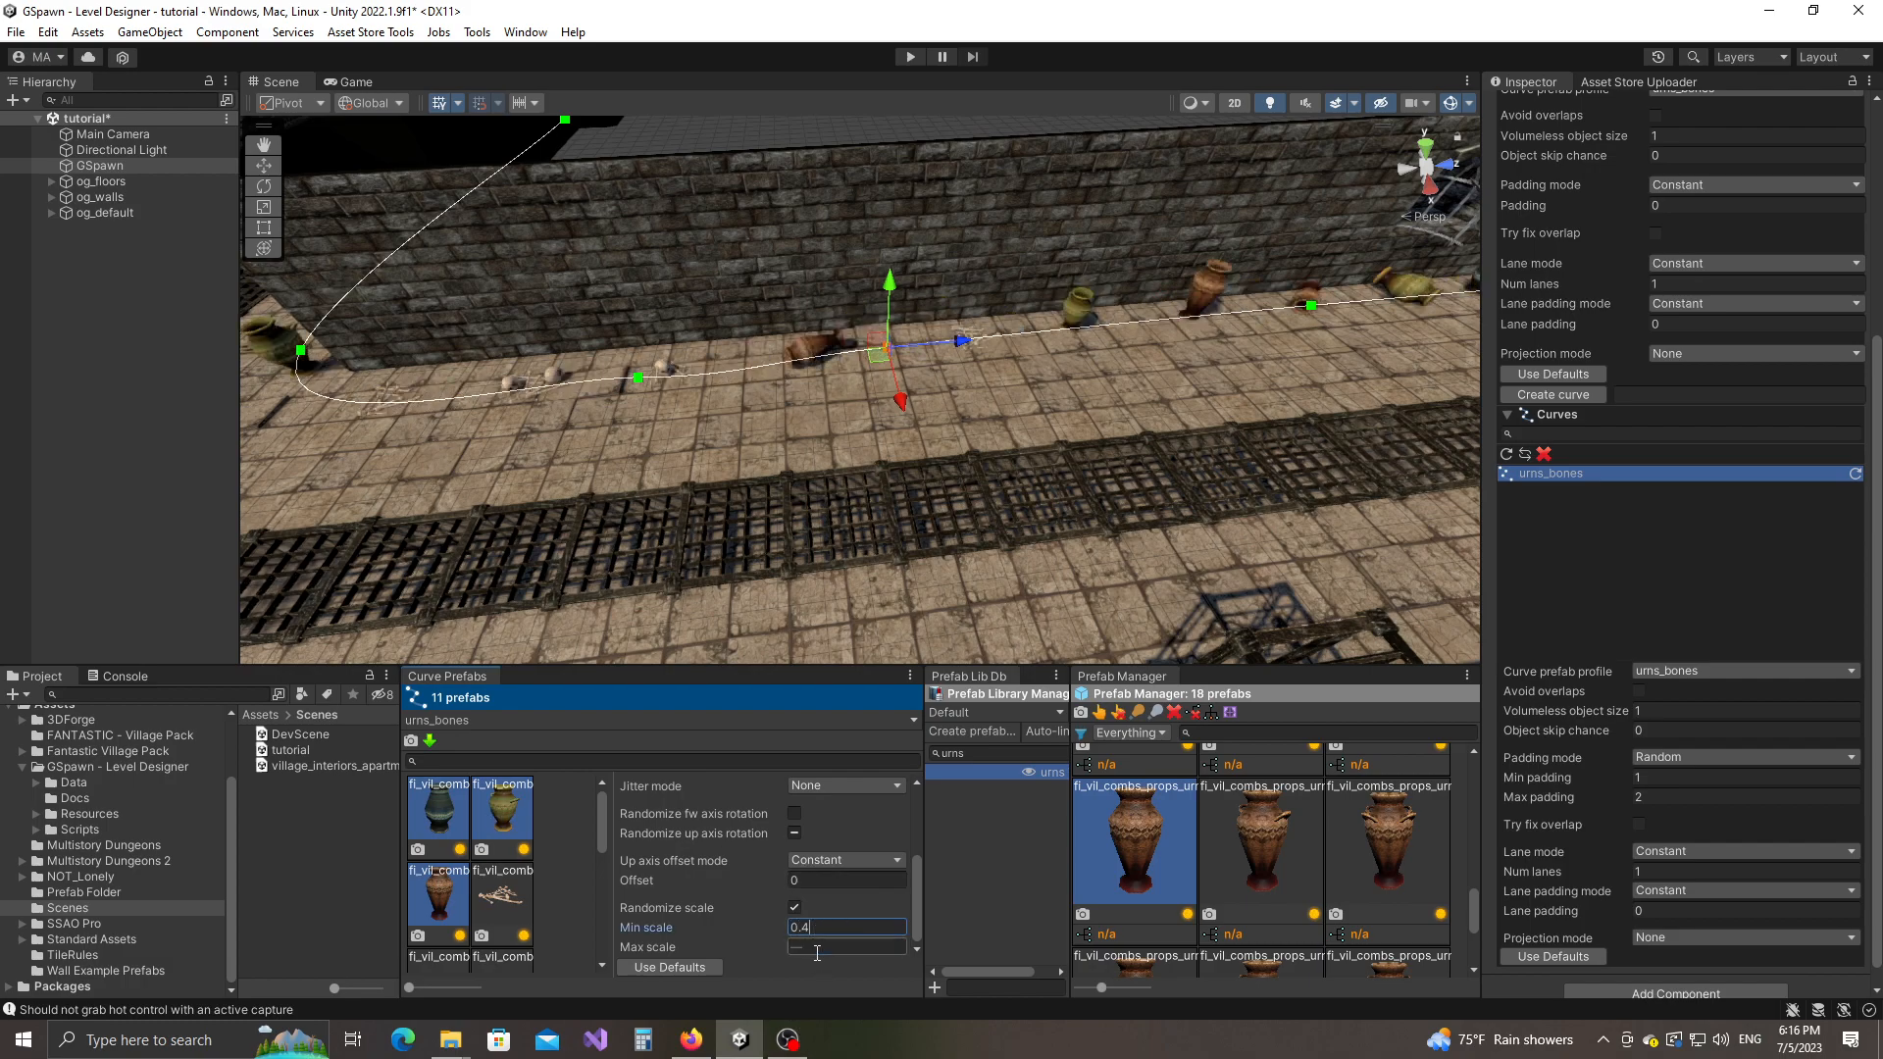
{"action": "type", "text": "0.6"}
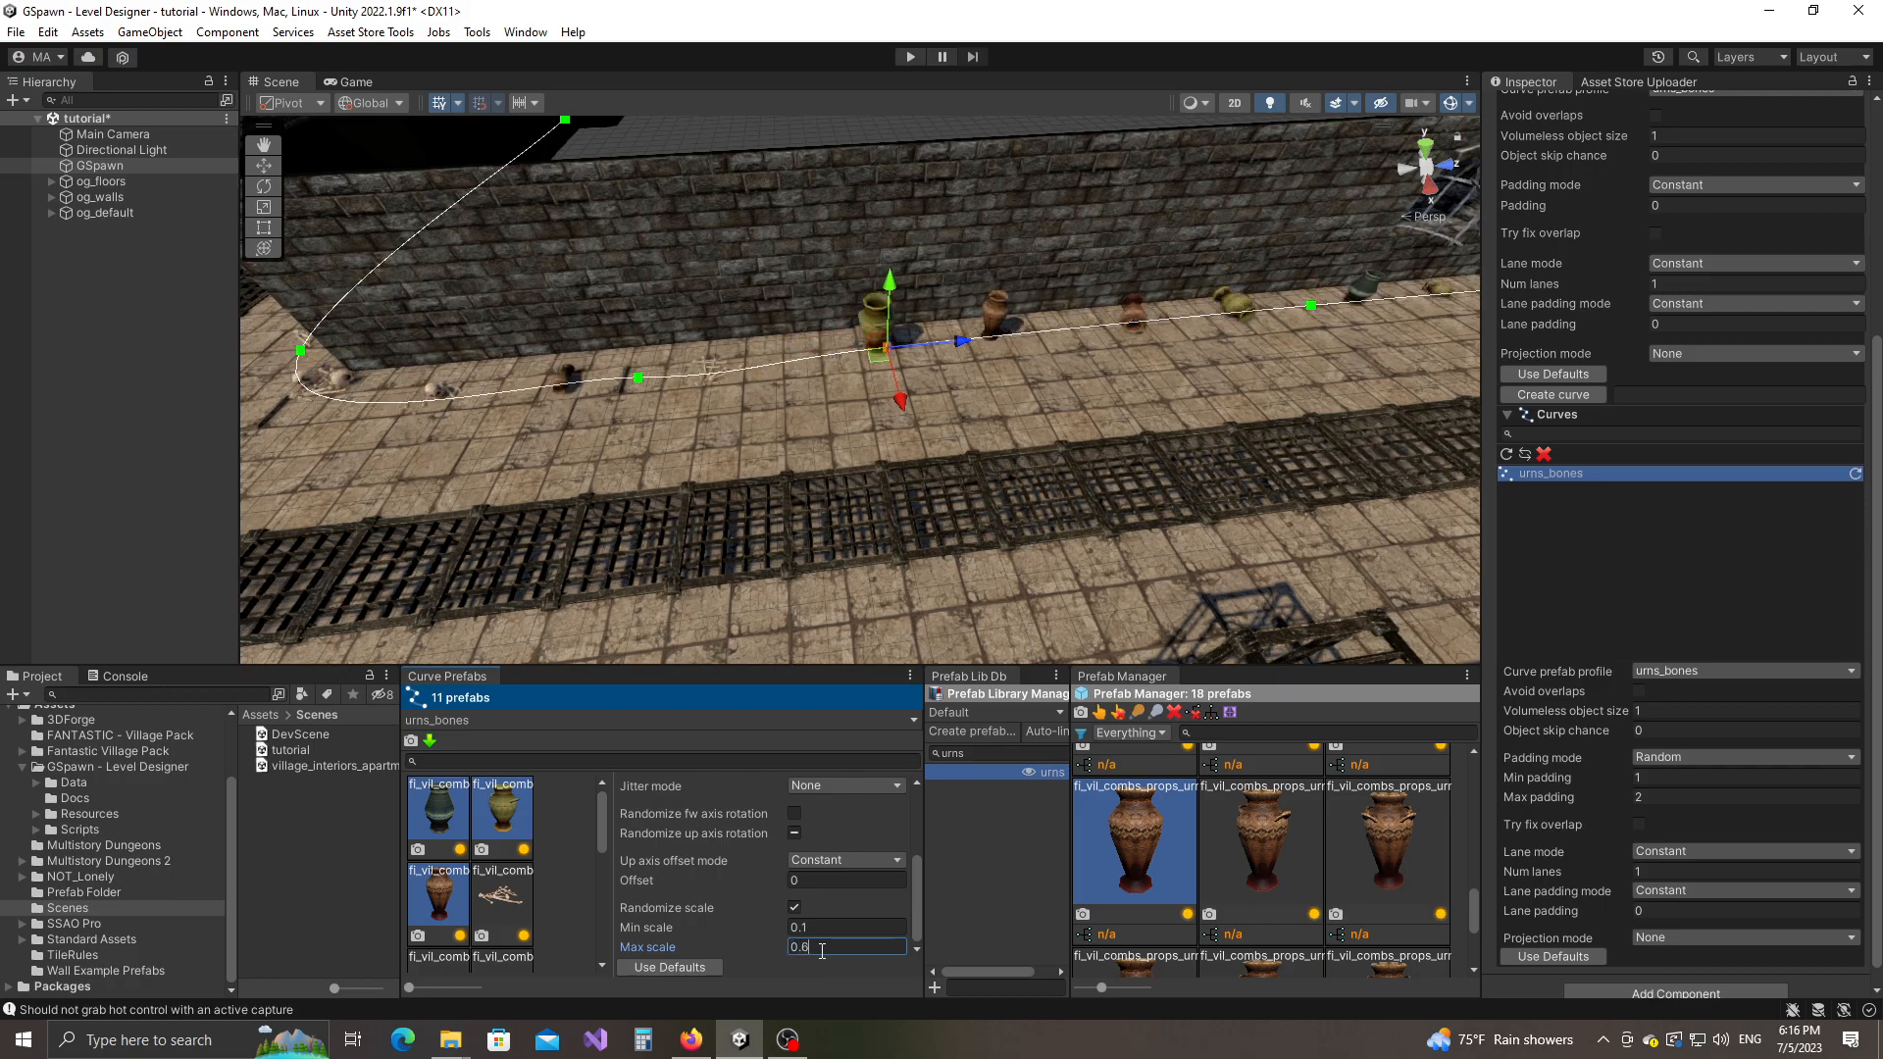
{"action": "left_click_drag", "start_coordinate": [612, 441], "coordinate": [999, 495], "text": "alt"}
{"action": "left_click", "coordinate": [1131, 522]}
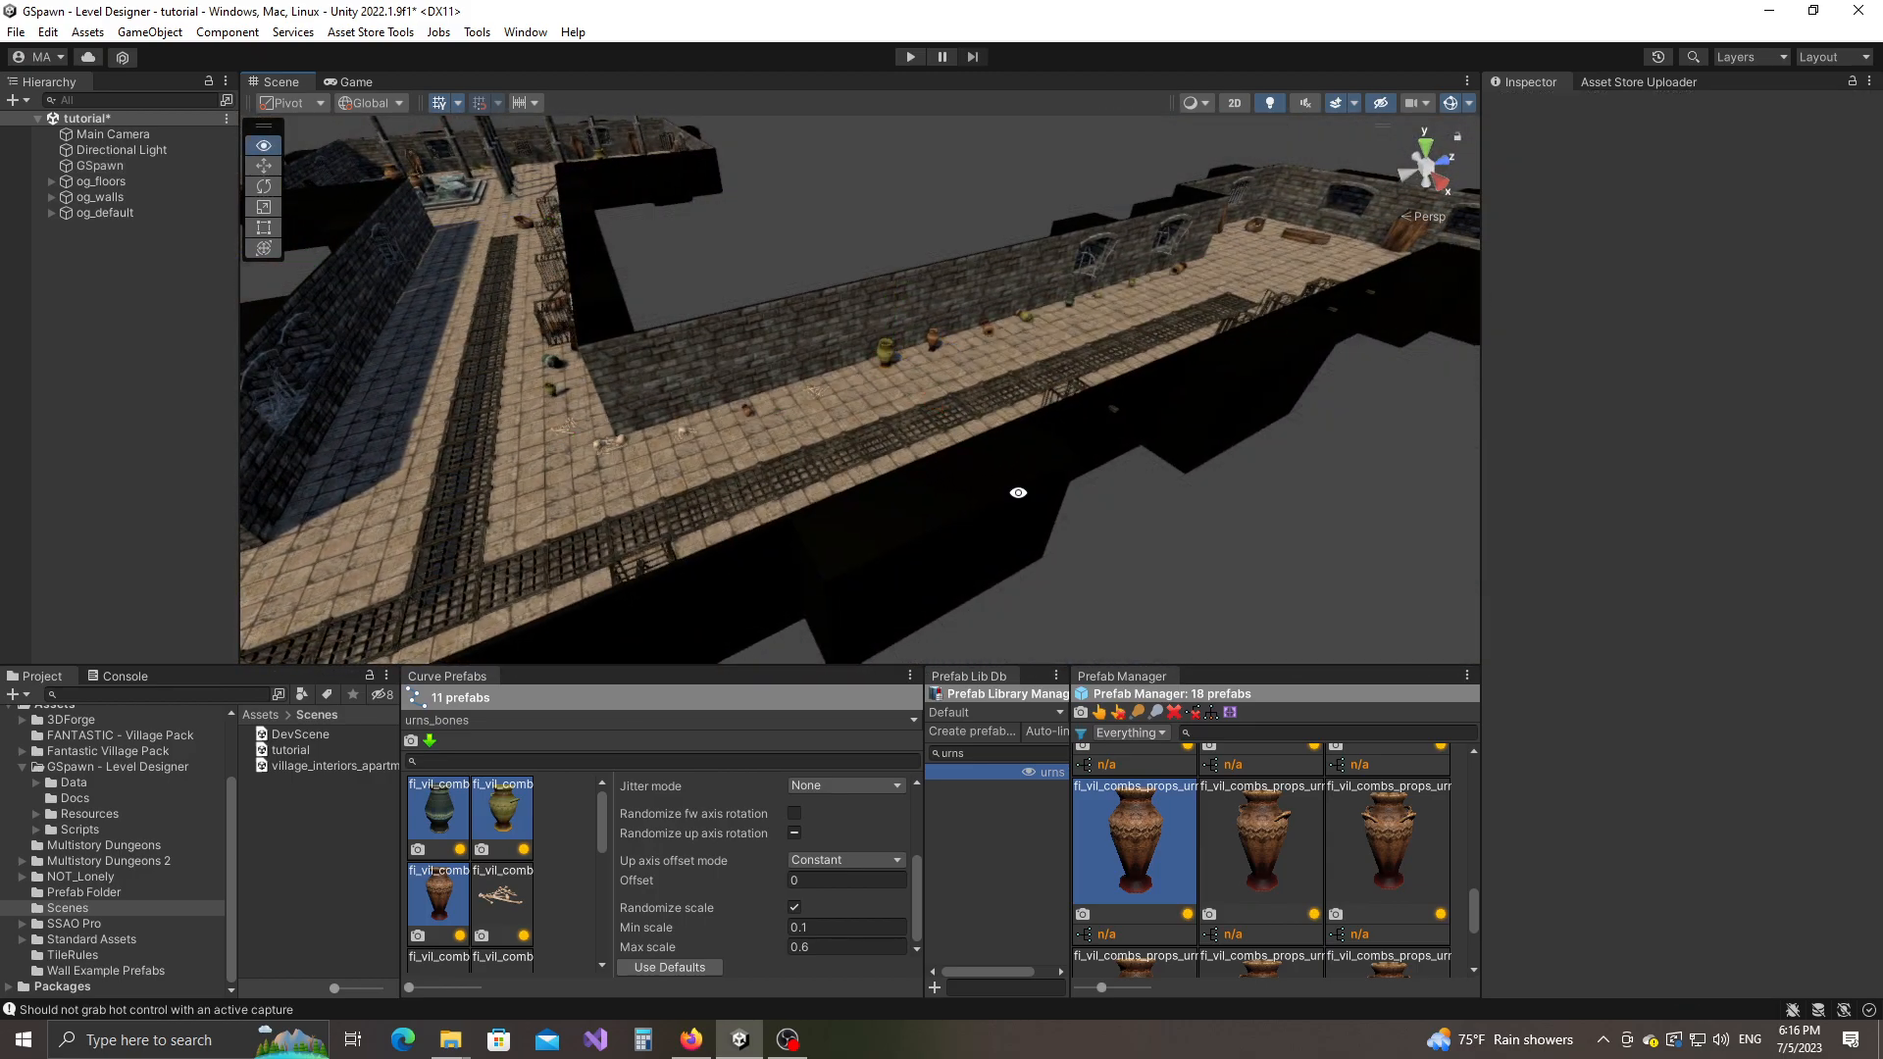
Step: Restore the GSpawn selection and switch from curve spawning to surface-snap prop spawning
{"action": "key", "text": "ctrl+z"}
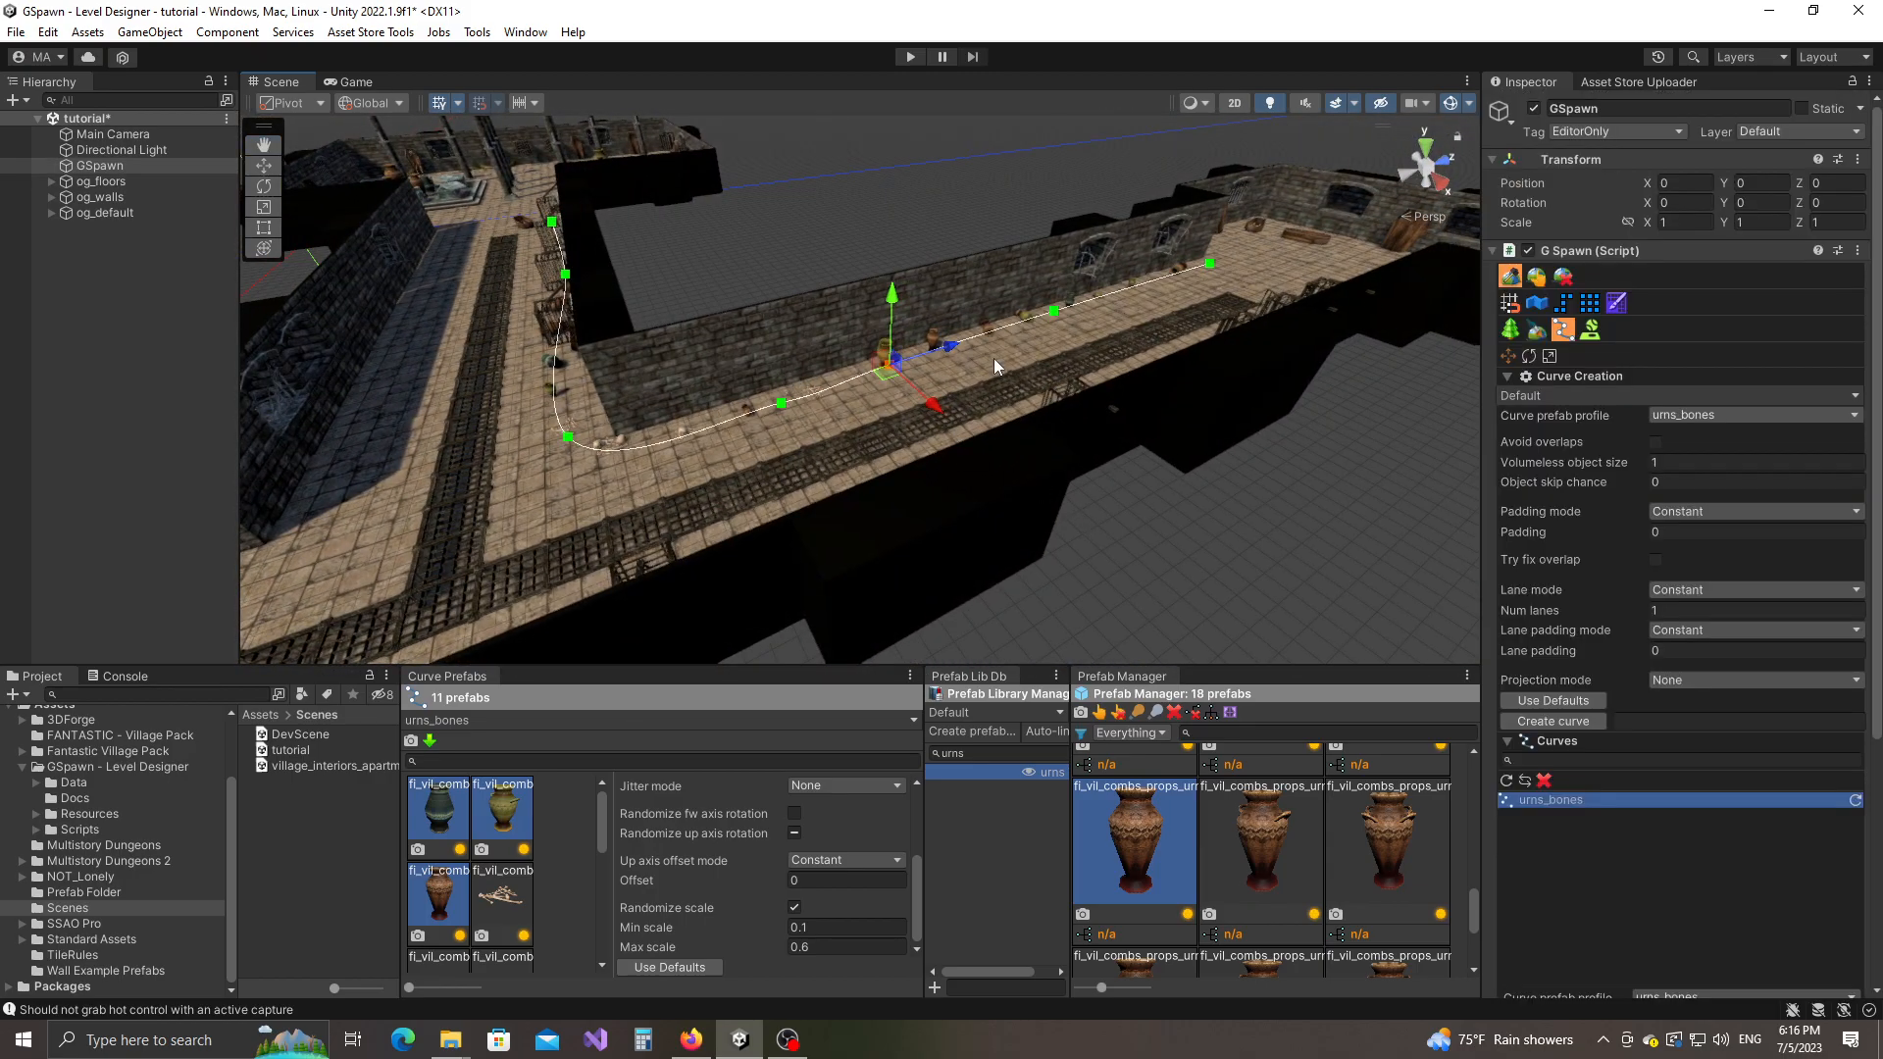
{"action": "right_click_drag", "start_coordinate": [863, 457], "coordinate": [869, 476]}
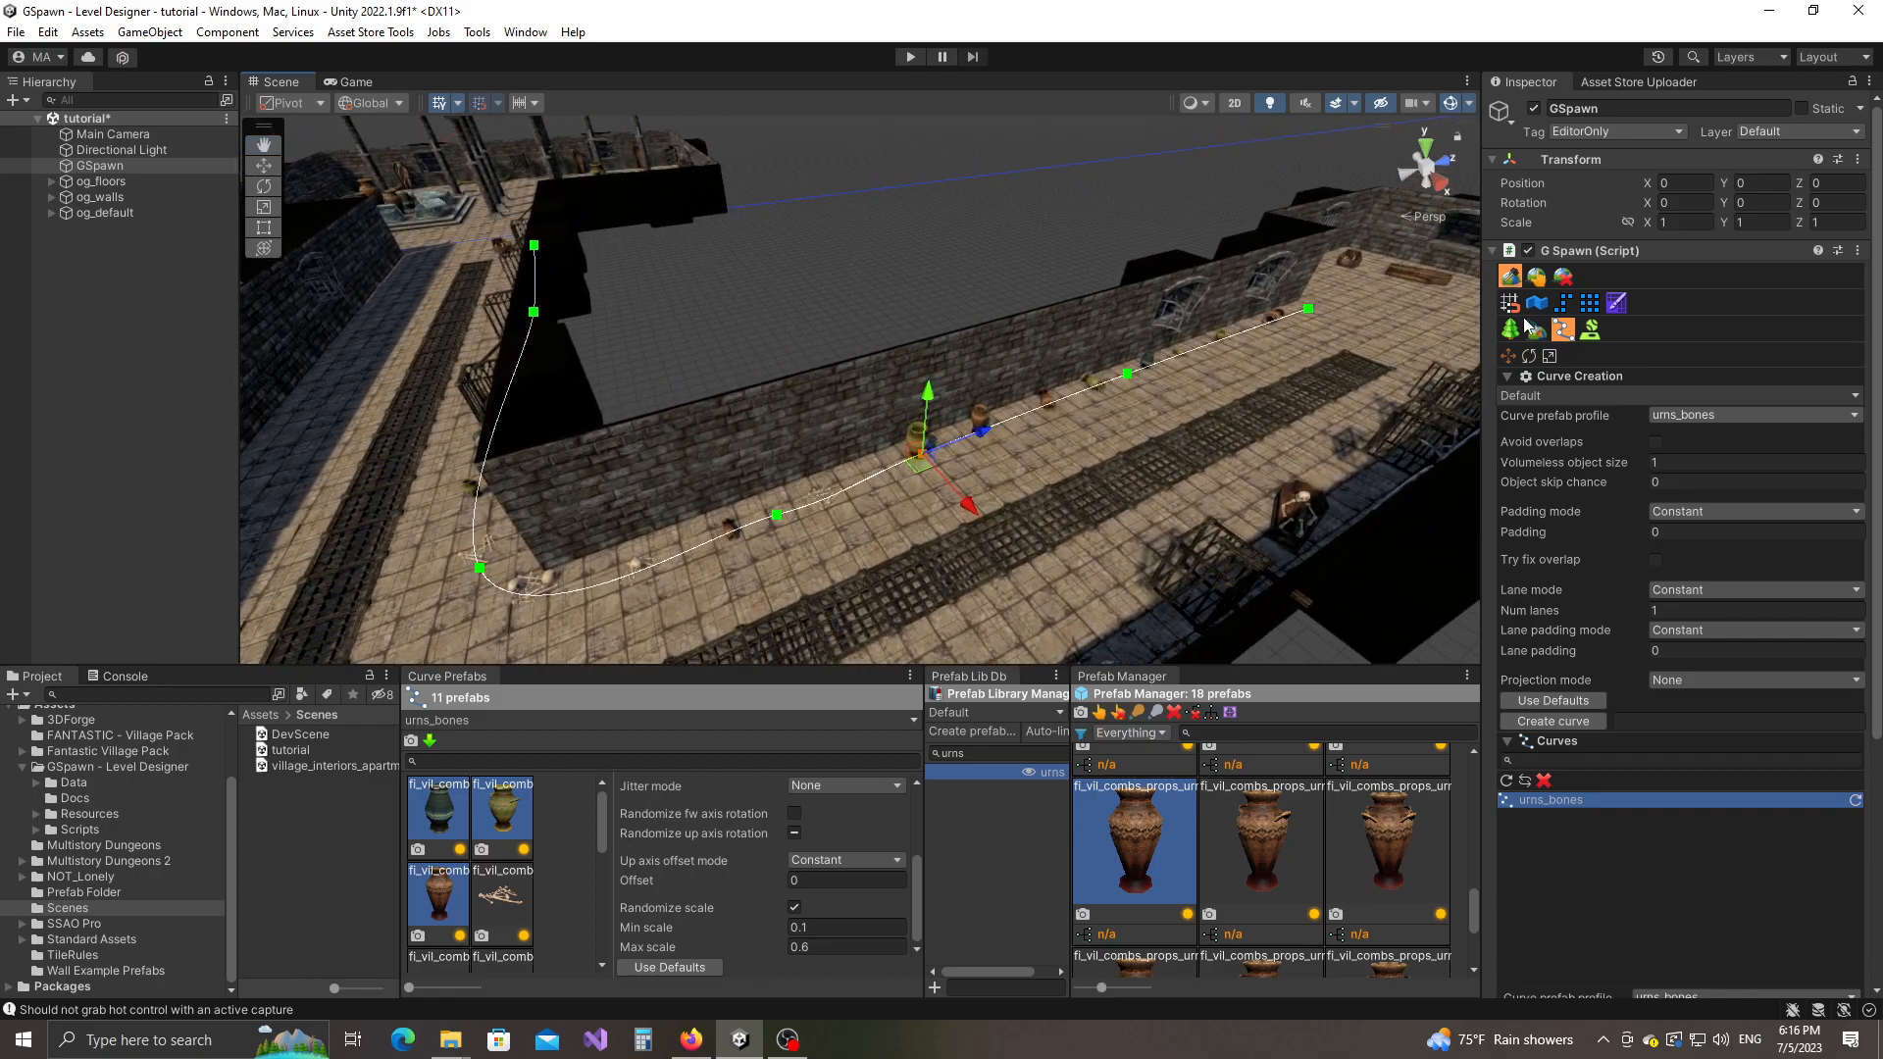
{"action": "left_click", "coordinate": [1512, 326]}
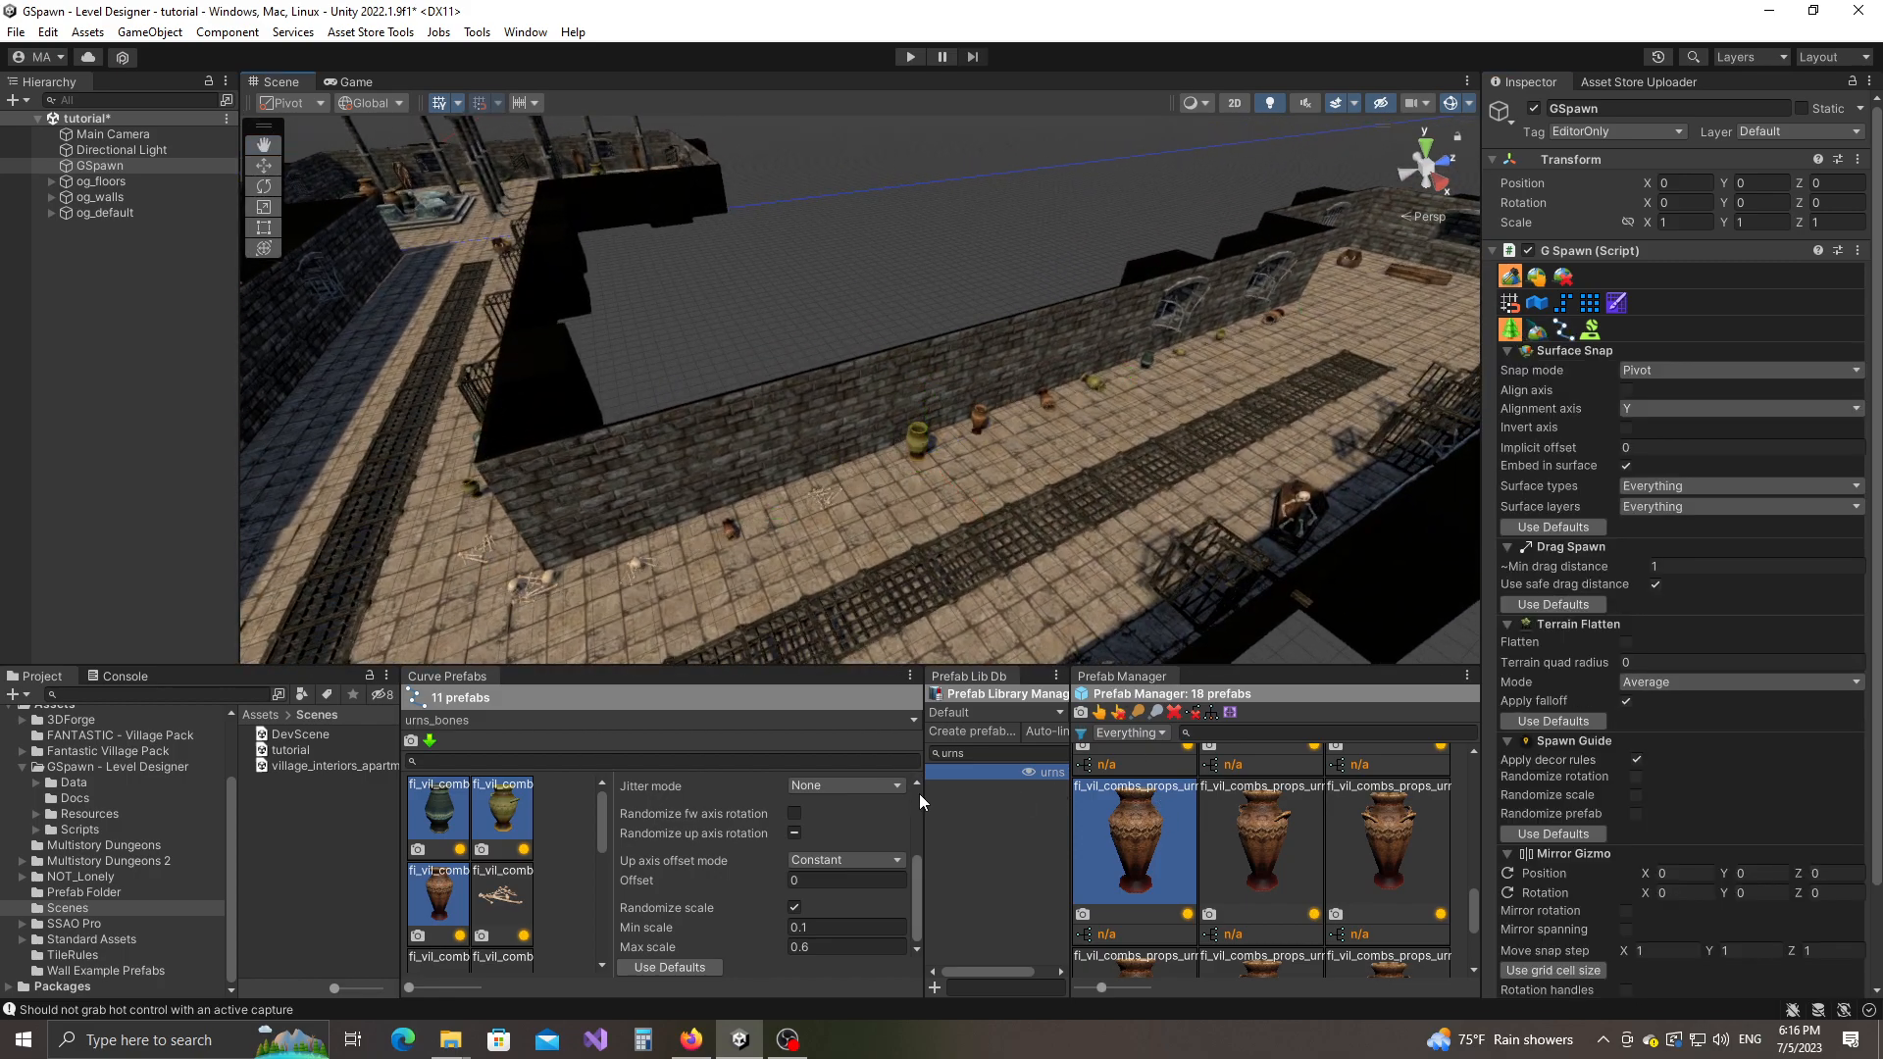
{"action": "left_click_drag", "start_coordinate": [917, 791], "coordinate": [766, 775]}
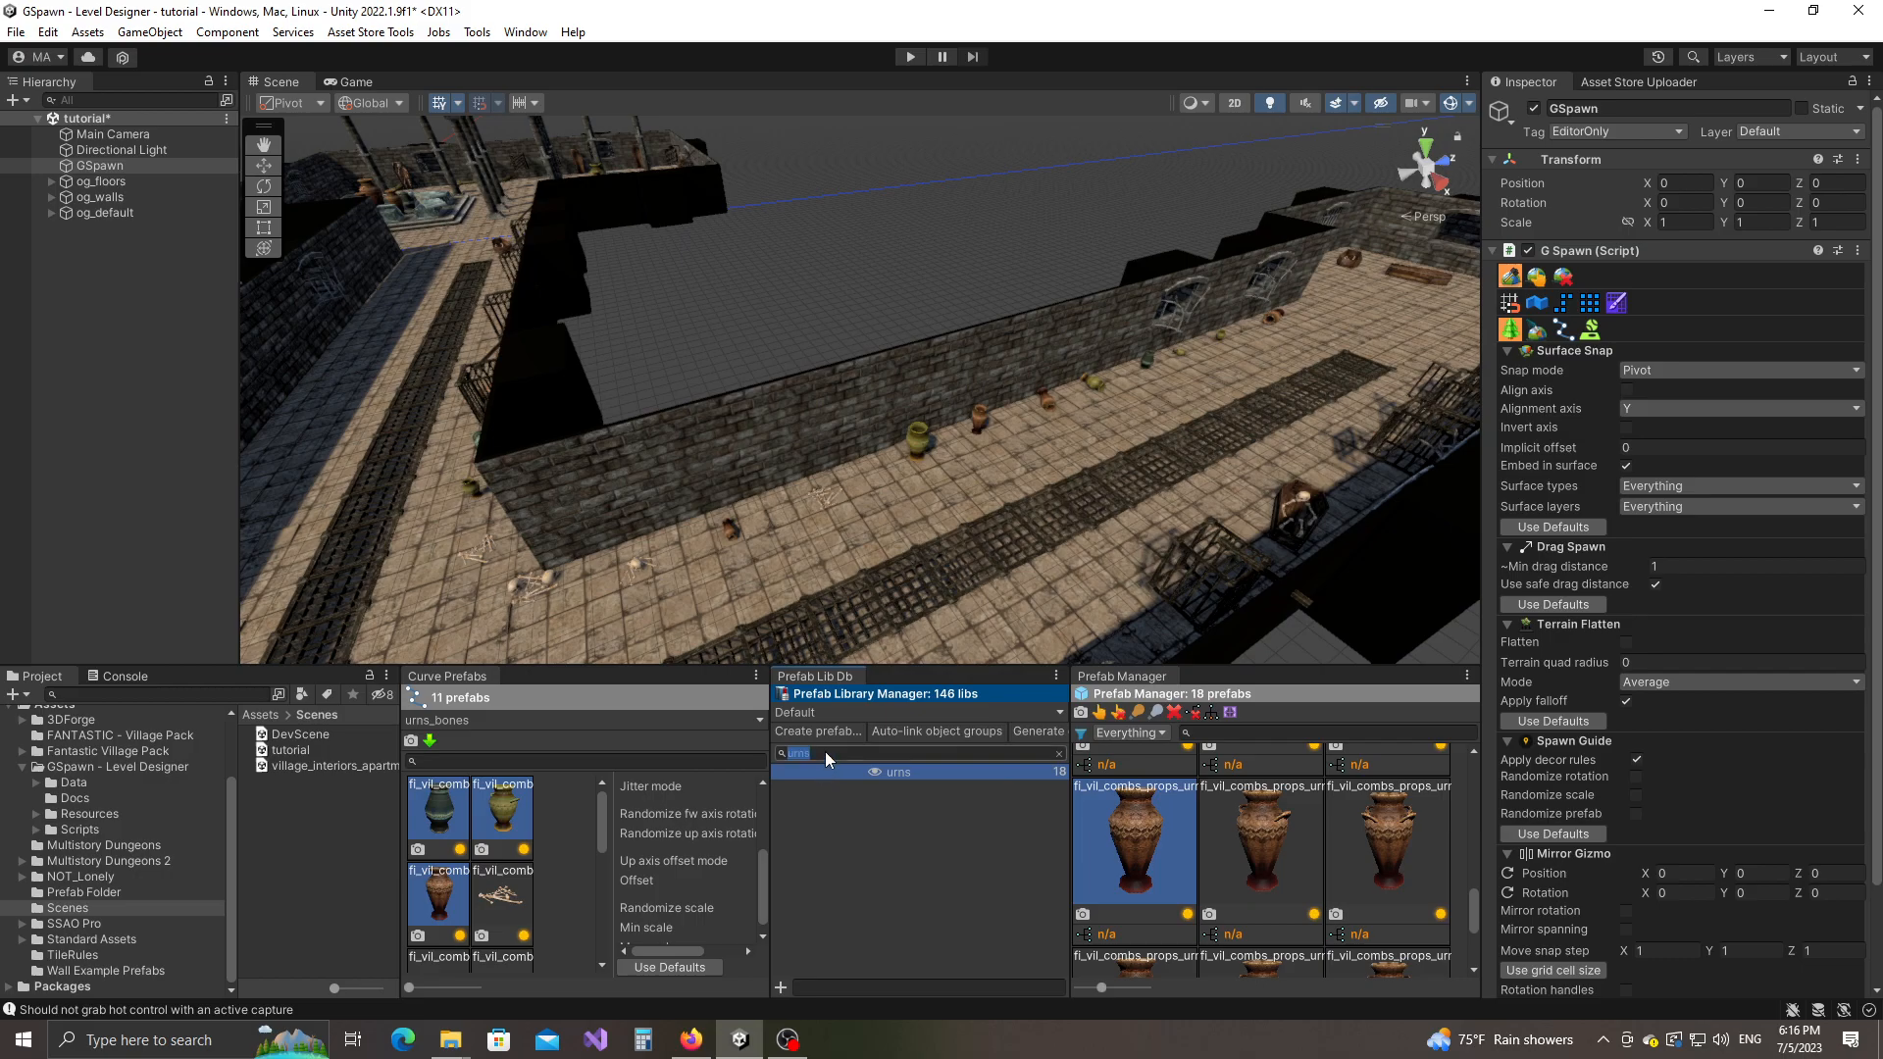
Step: Place fi_vil_combs_props_coffin01 coffins standing upright against the corridor walls beside the scattered urns and cages
{"action": "right_click_drag", "start_coordinate": [757, 494], "coordinate": [807, 400]}
{"action": "key", "text": "a"}
{"action": "key", "text": "w"}
{"action": "key", "text": "a"}
{"action": "left_click", "coordinate": [807, 400]}
{"action": "right_click_drag", "start_coordinate": [1216, 403], "coordinate": [785, 402]}
{"action": "key", "text": "d"}
{"action": "left_click", "coordinate": [837, 382]}
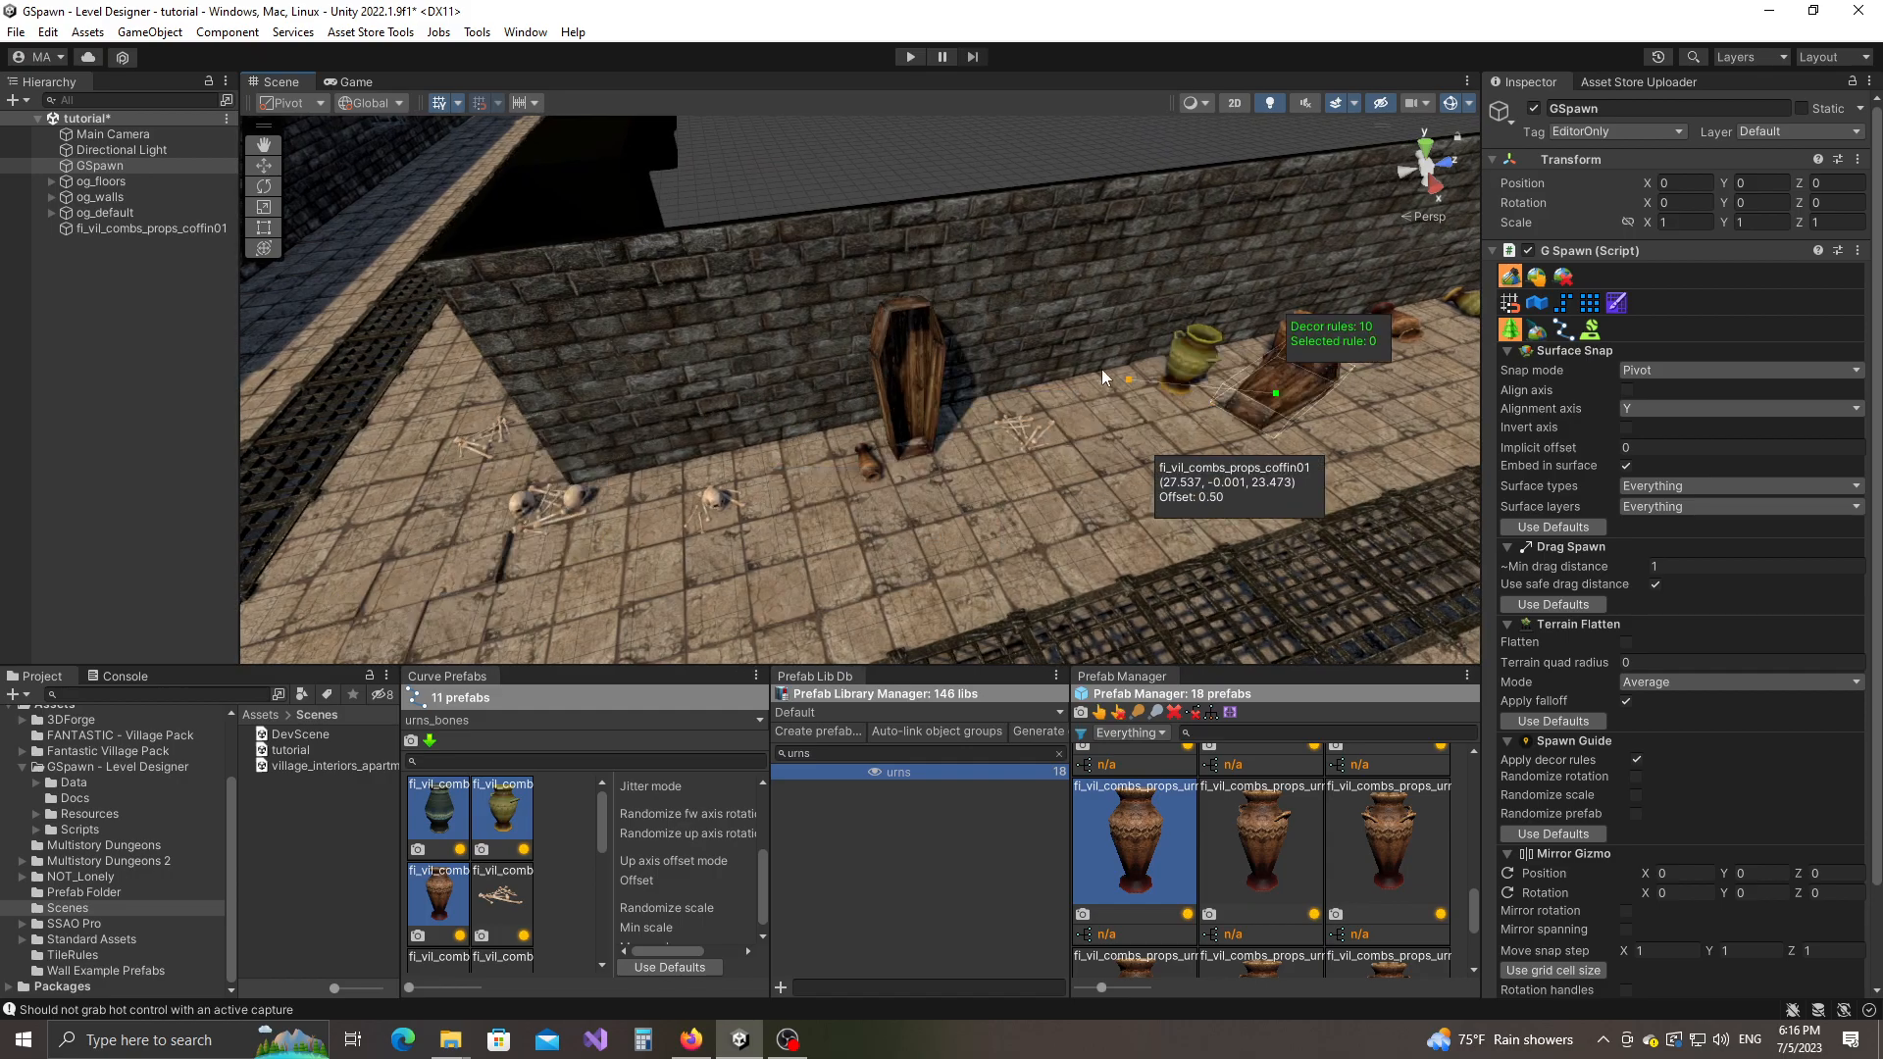
{"action": "left_click", "coordinate": [1040, 355]}
{"action": "key", "text": "a"}
{"action": "right_click_drag", "start_coordinate": [676, 338], "coordinate": [966, 365]}
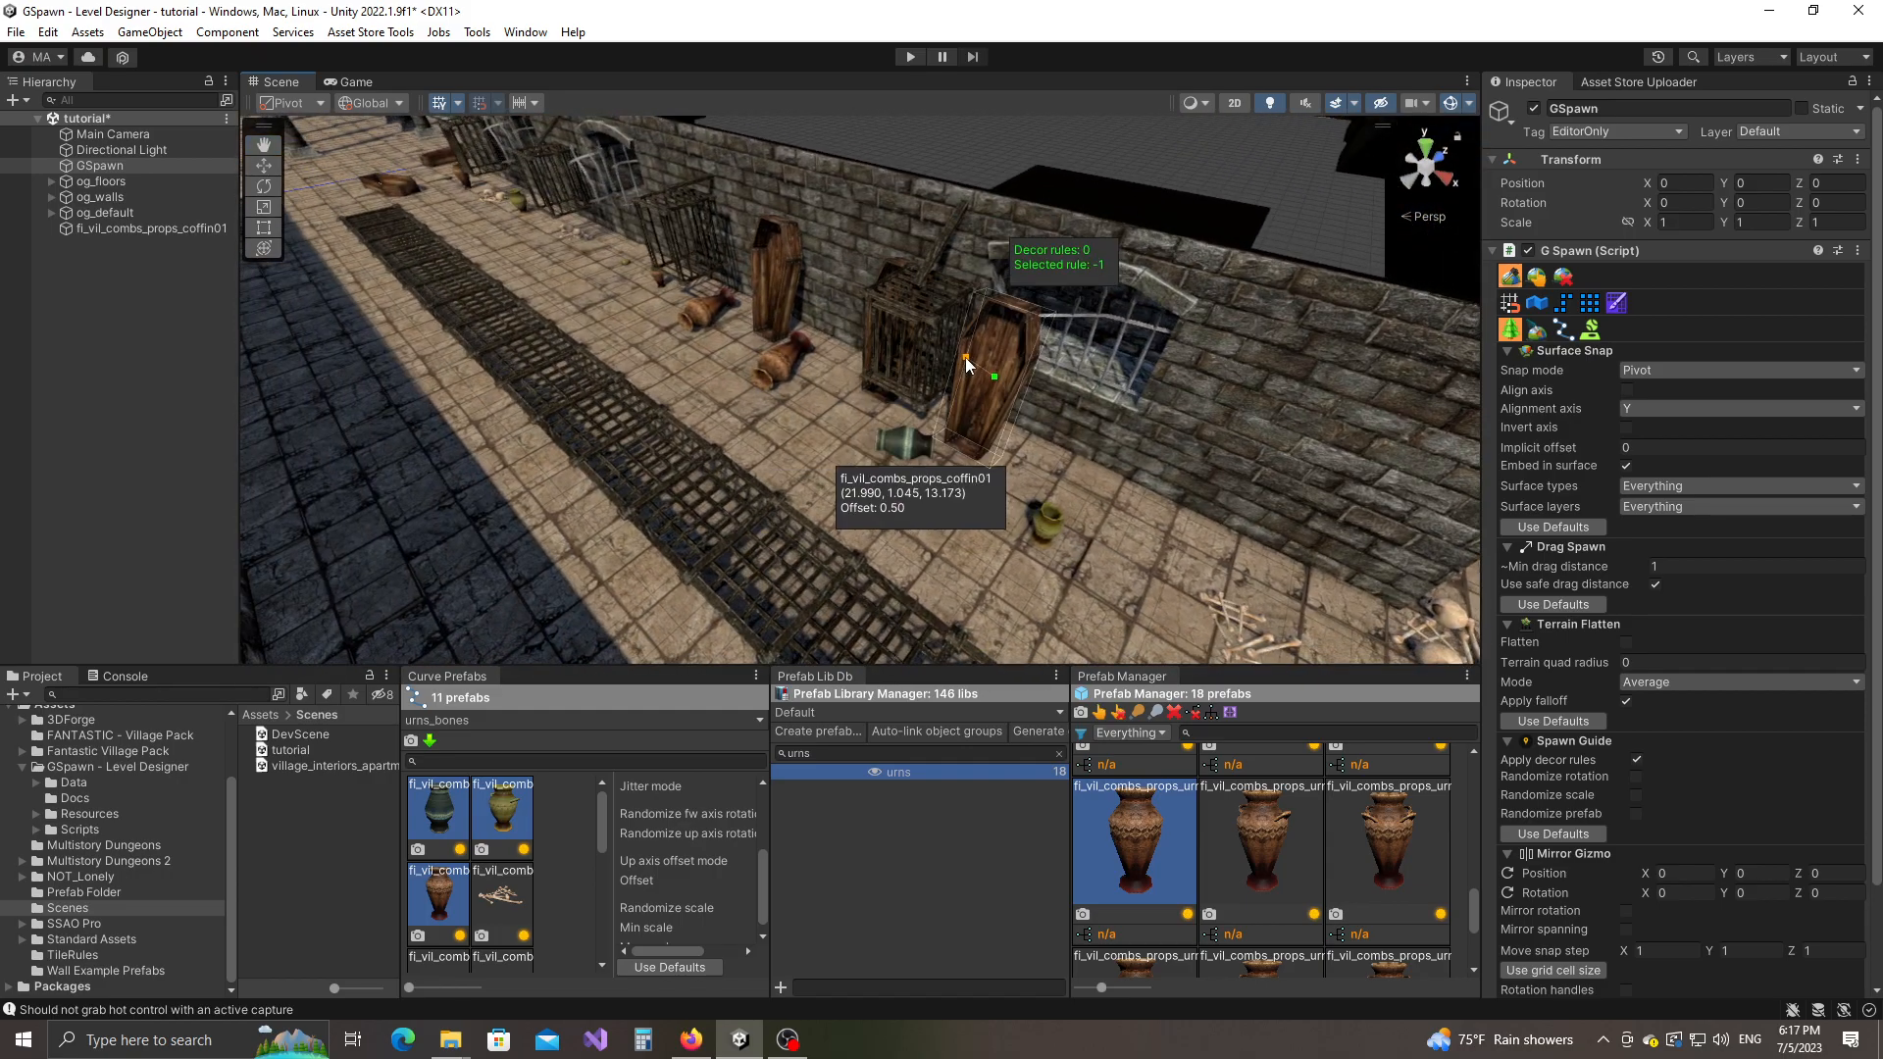
{"action": "key", "text": "Escape"}
Step: Pick the fi_vil_combs_props_cage_02_door cage from the scene and place copies along the plain brick wall between the coffins and urns
{"action": "left_click", "coordinate": [931, 259], "text": "alt"}
{"action": "right_click_drag", "start_coordinate": [1170, 418], "coordinate": [966, 397]}
{"action": "key", "text": "d"}
{"action": "left_click", "coordinate": [966, 391]}
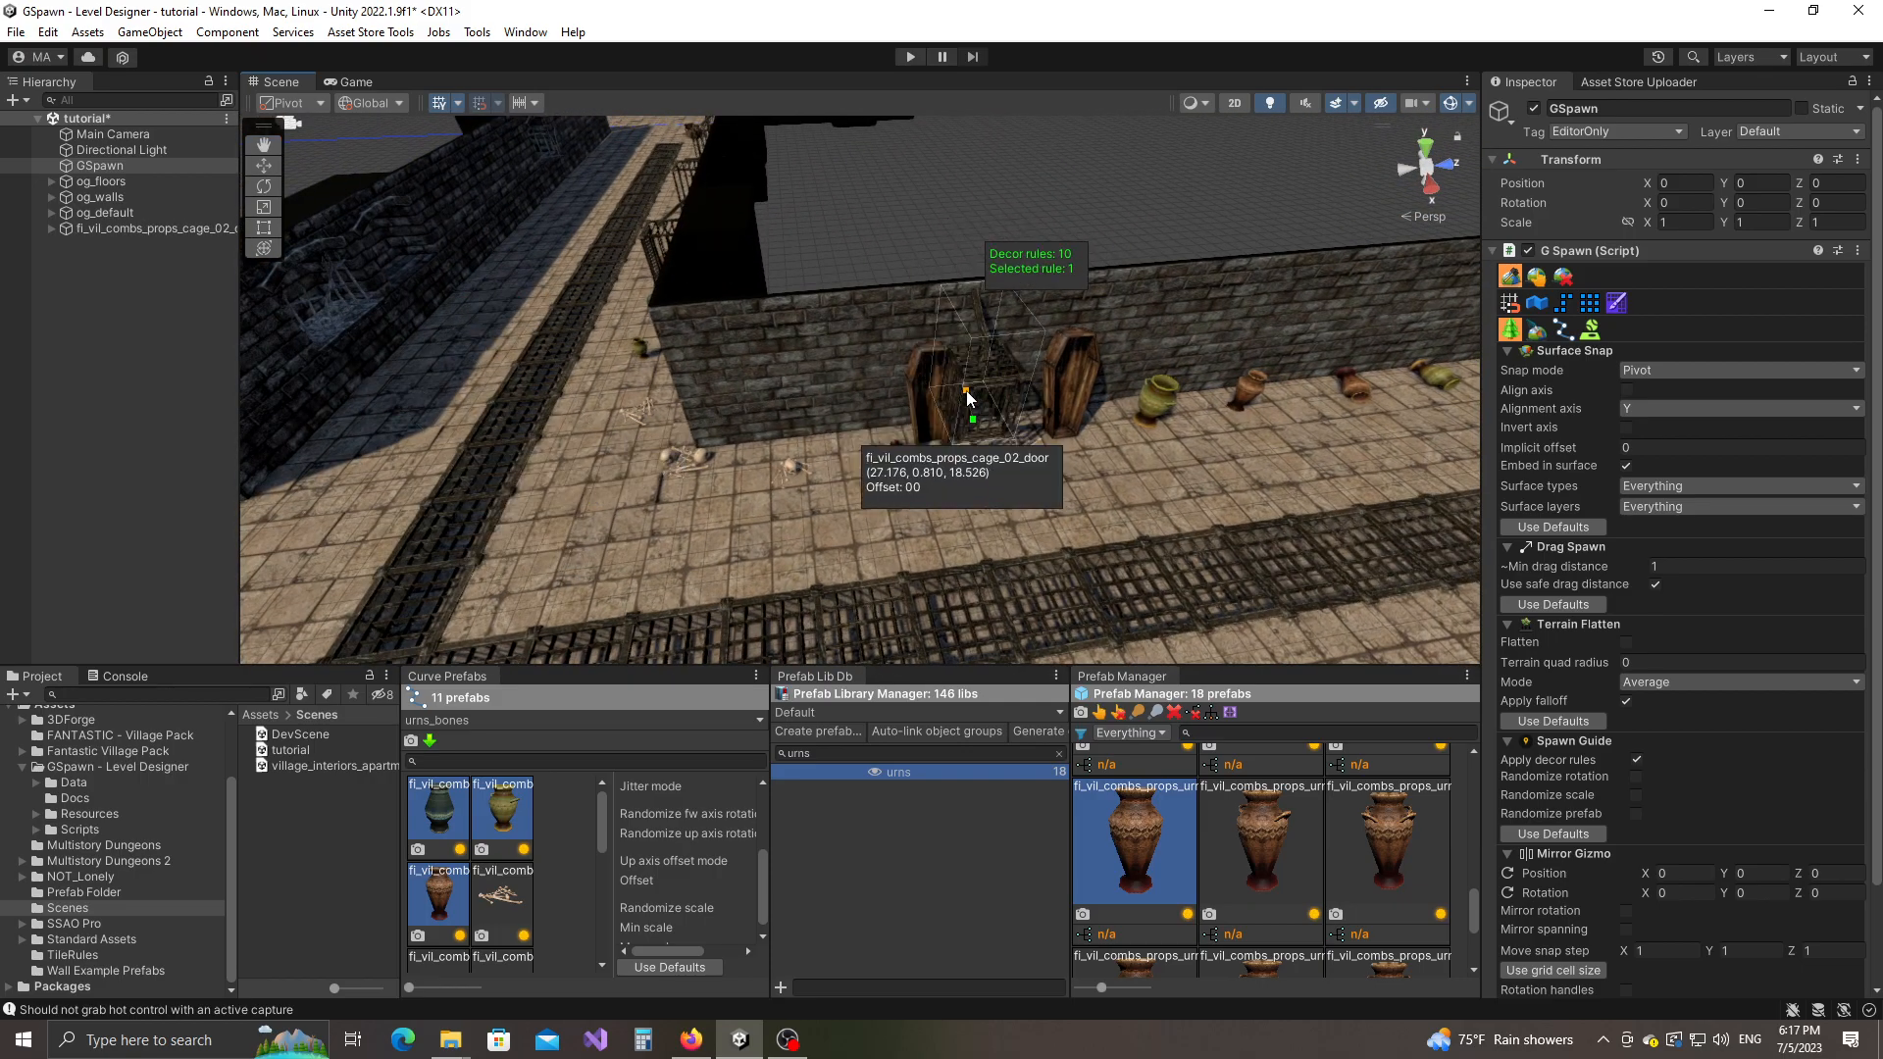
{"action": "key", "text": "d"}
{"action": "right_click_drag", "start_coordinate": [1265, 434], "coordinate": [1257, 428]}
{"action": "left_click", "coordinate": [969, 374]}
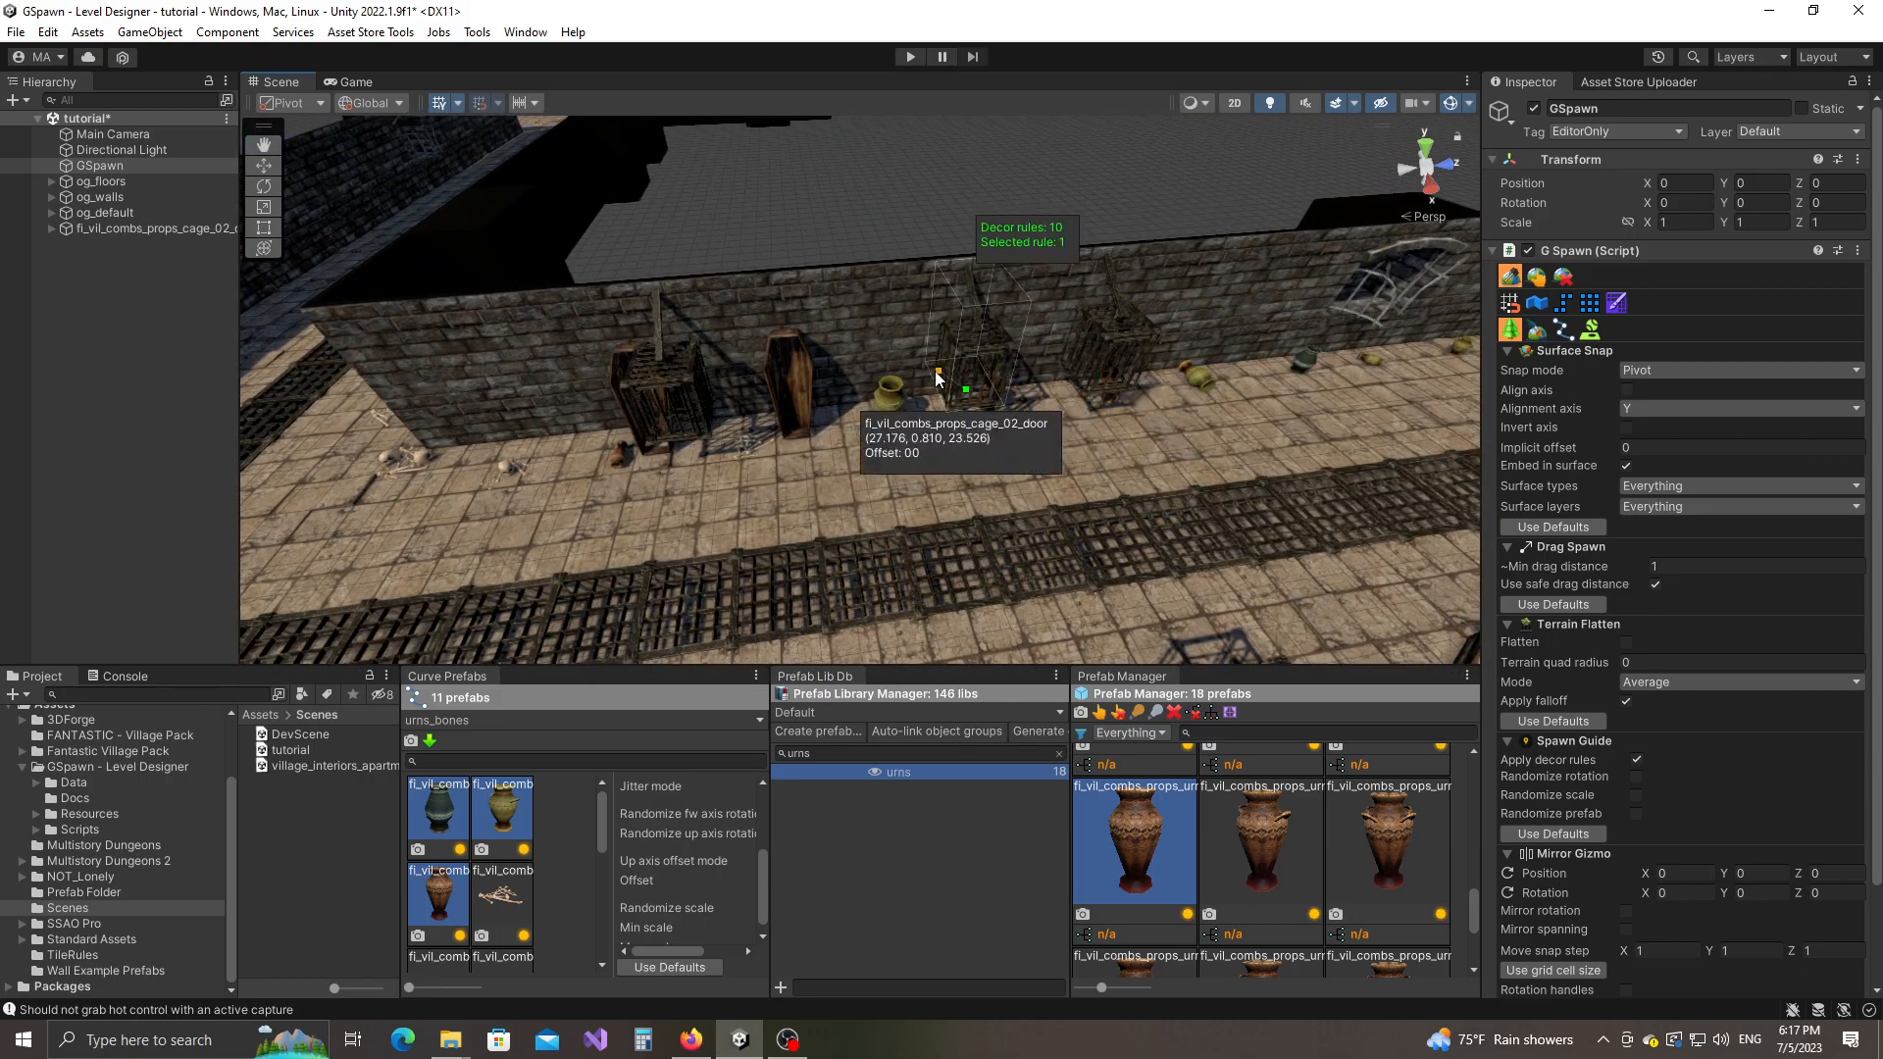
Step: Switch to object selection and select the plain brick wall segment between the coffin and the cages
{"action": "left_click", "coordinate": [1534, 279]}
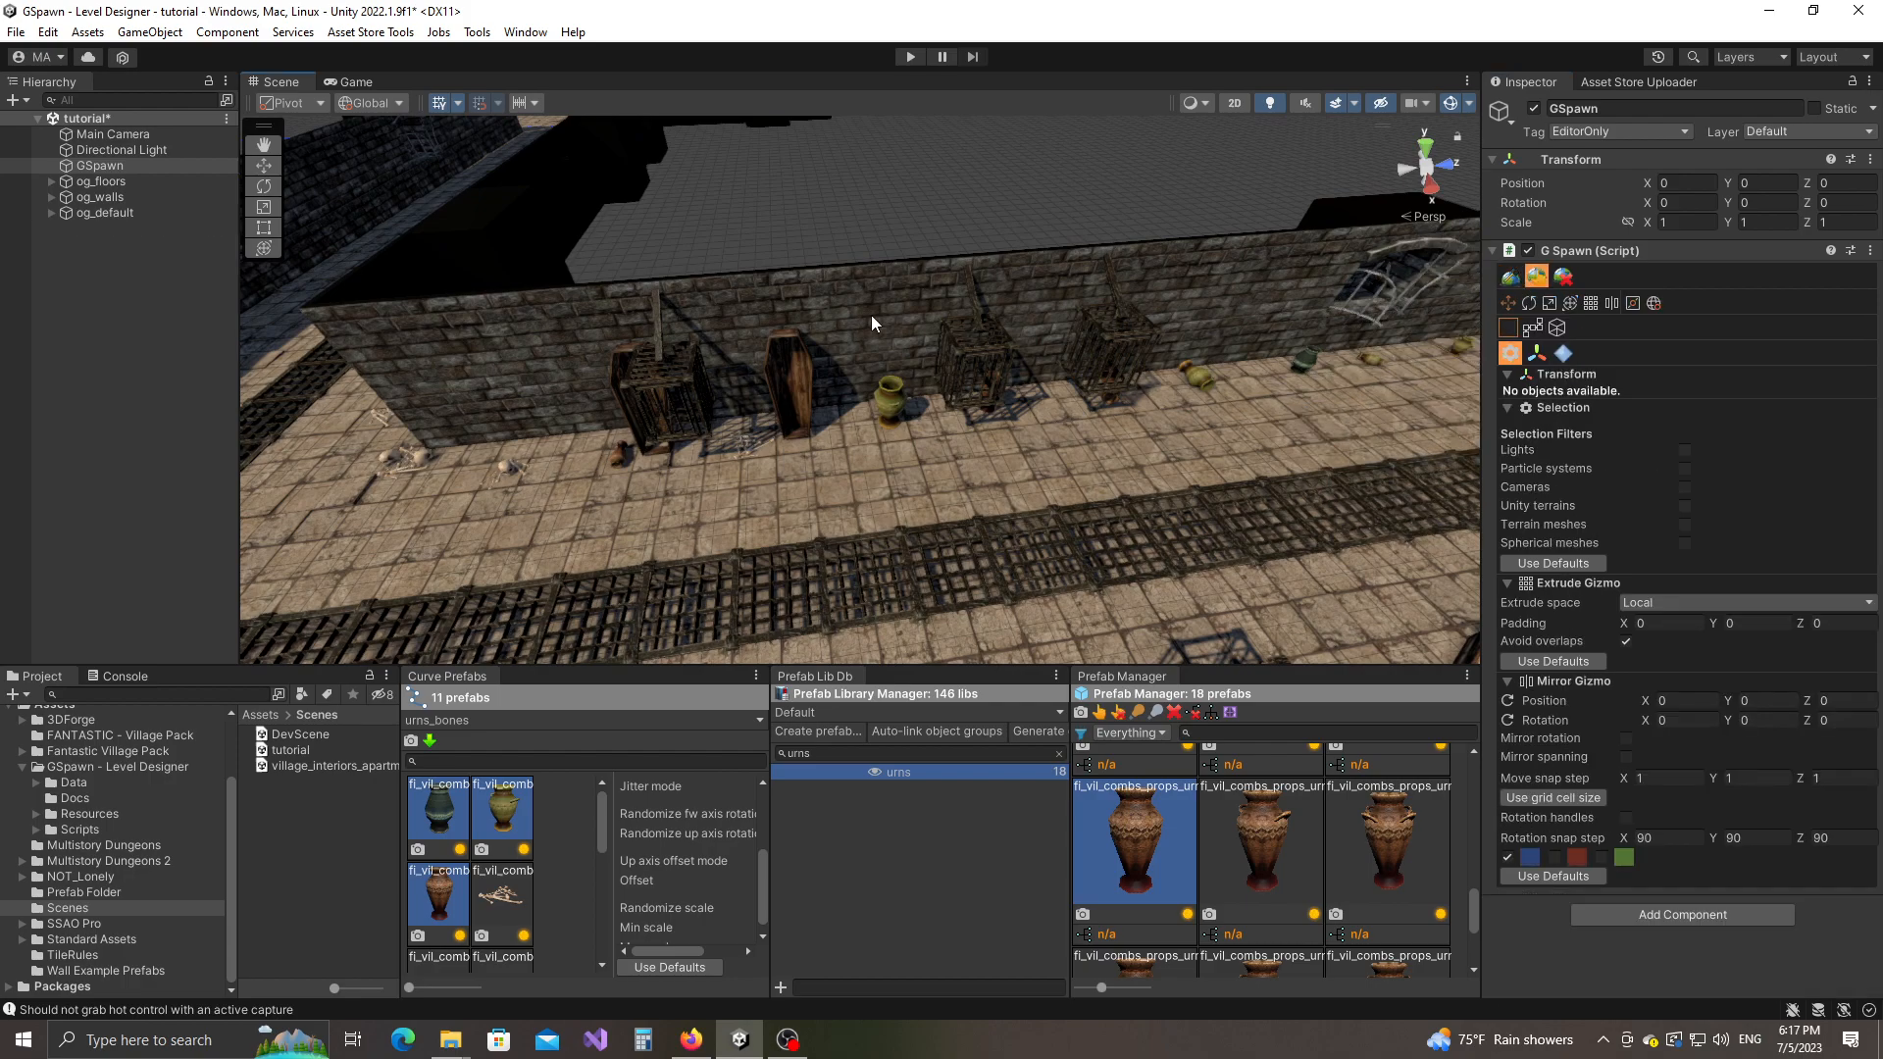
{"action": "left_click", "coordinate": [871, 315]}
{"action": "key", "text": "d"}
{"action": "right_click_drag", "start_coordinate": [1187, 481], "coordinate": [1167, 495]}
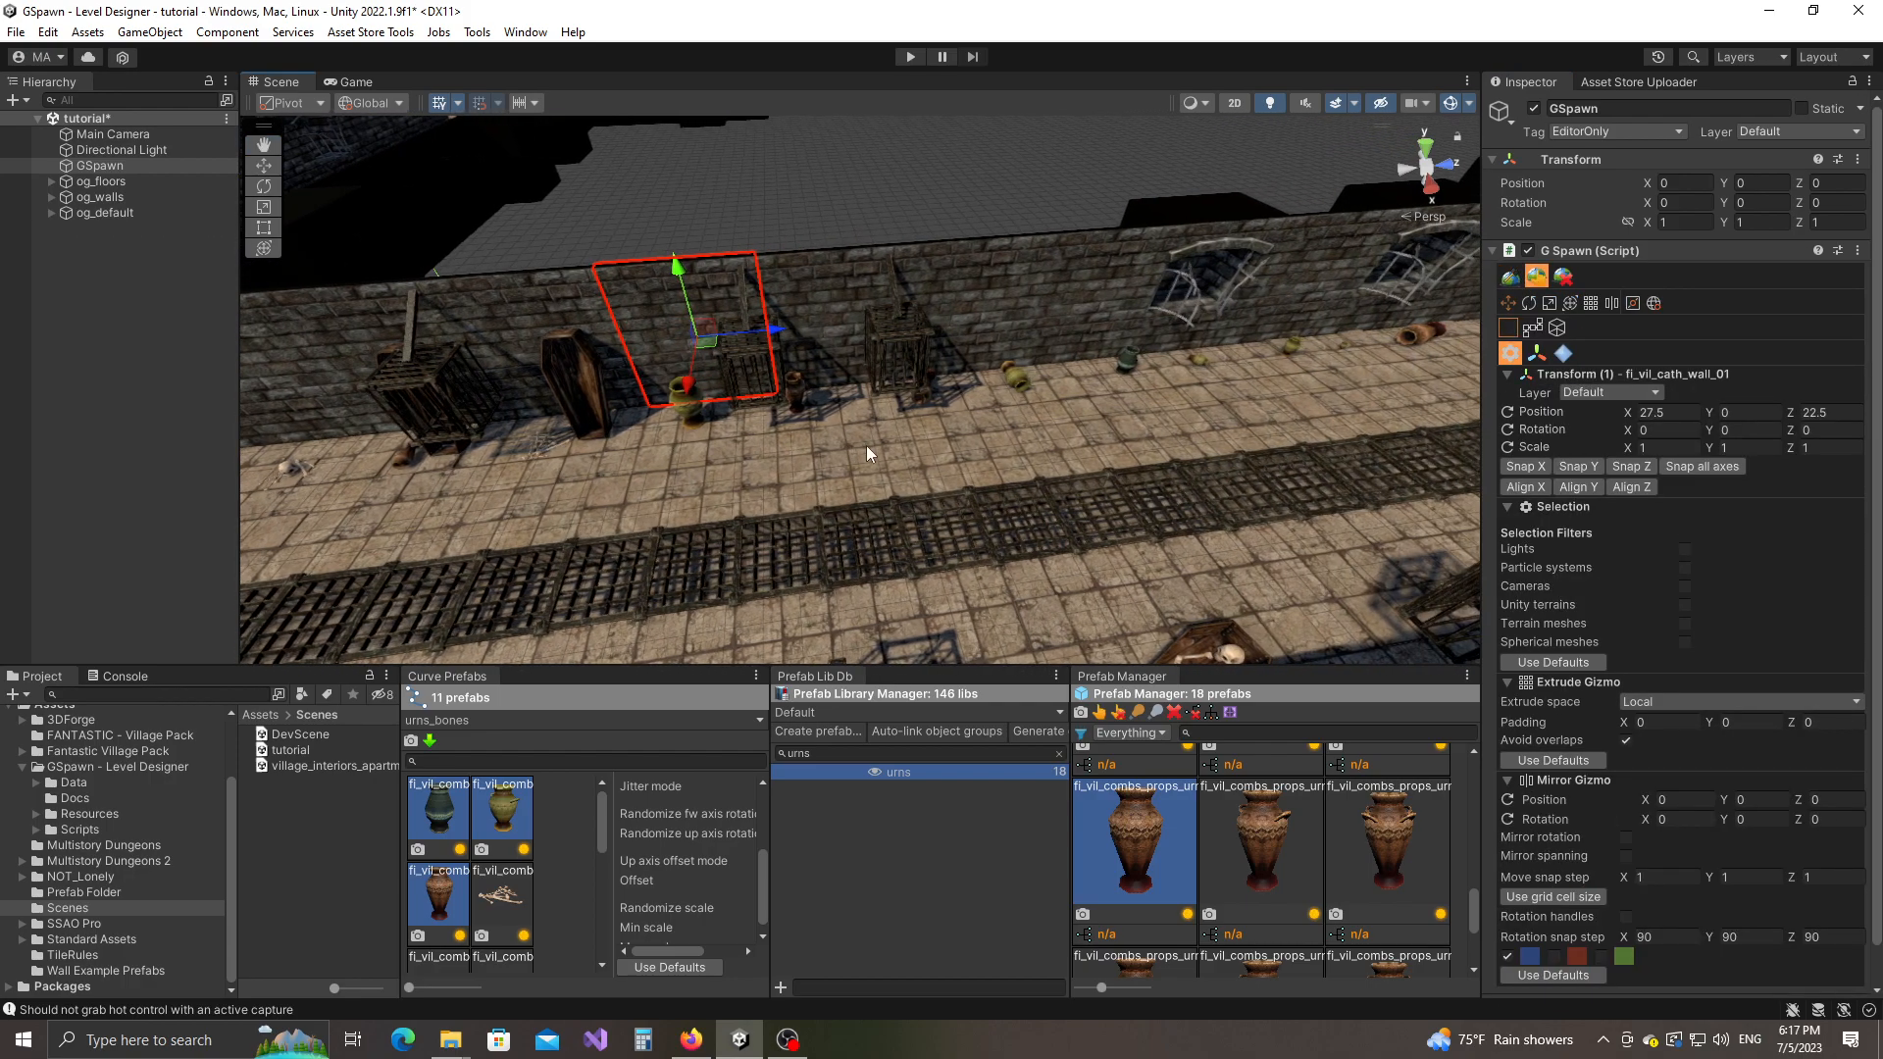
{"action": "scroll", "coordinate": [1203, 312], "scroll_direction": "down", "scroll_amount": 1, "text": "alt"}
{"action": "left_click", "coordinate": [861, 210]}
{"action": "right_click_drag", "start_coordinate": [861, 210], "coordinate": [1275, 490]}
{"action": "key", "text": "a"}
{"action": "key", "text": "a"}
Step: Create another urns_bones curve and lay its control points along the shaded wall of the long corridor
{"action": "left_click", "coordinate": [1510, 278]}
{"action": "left_click", "coordinate": [1565, 332]}
{"action": "right_click_drag", "start_coordinate": [1030, 373], "coordinate": [1474, 522]}
{"action": "key", "text": "w"}
{"action": "key", "text": "a"}
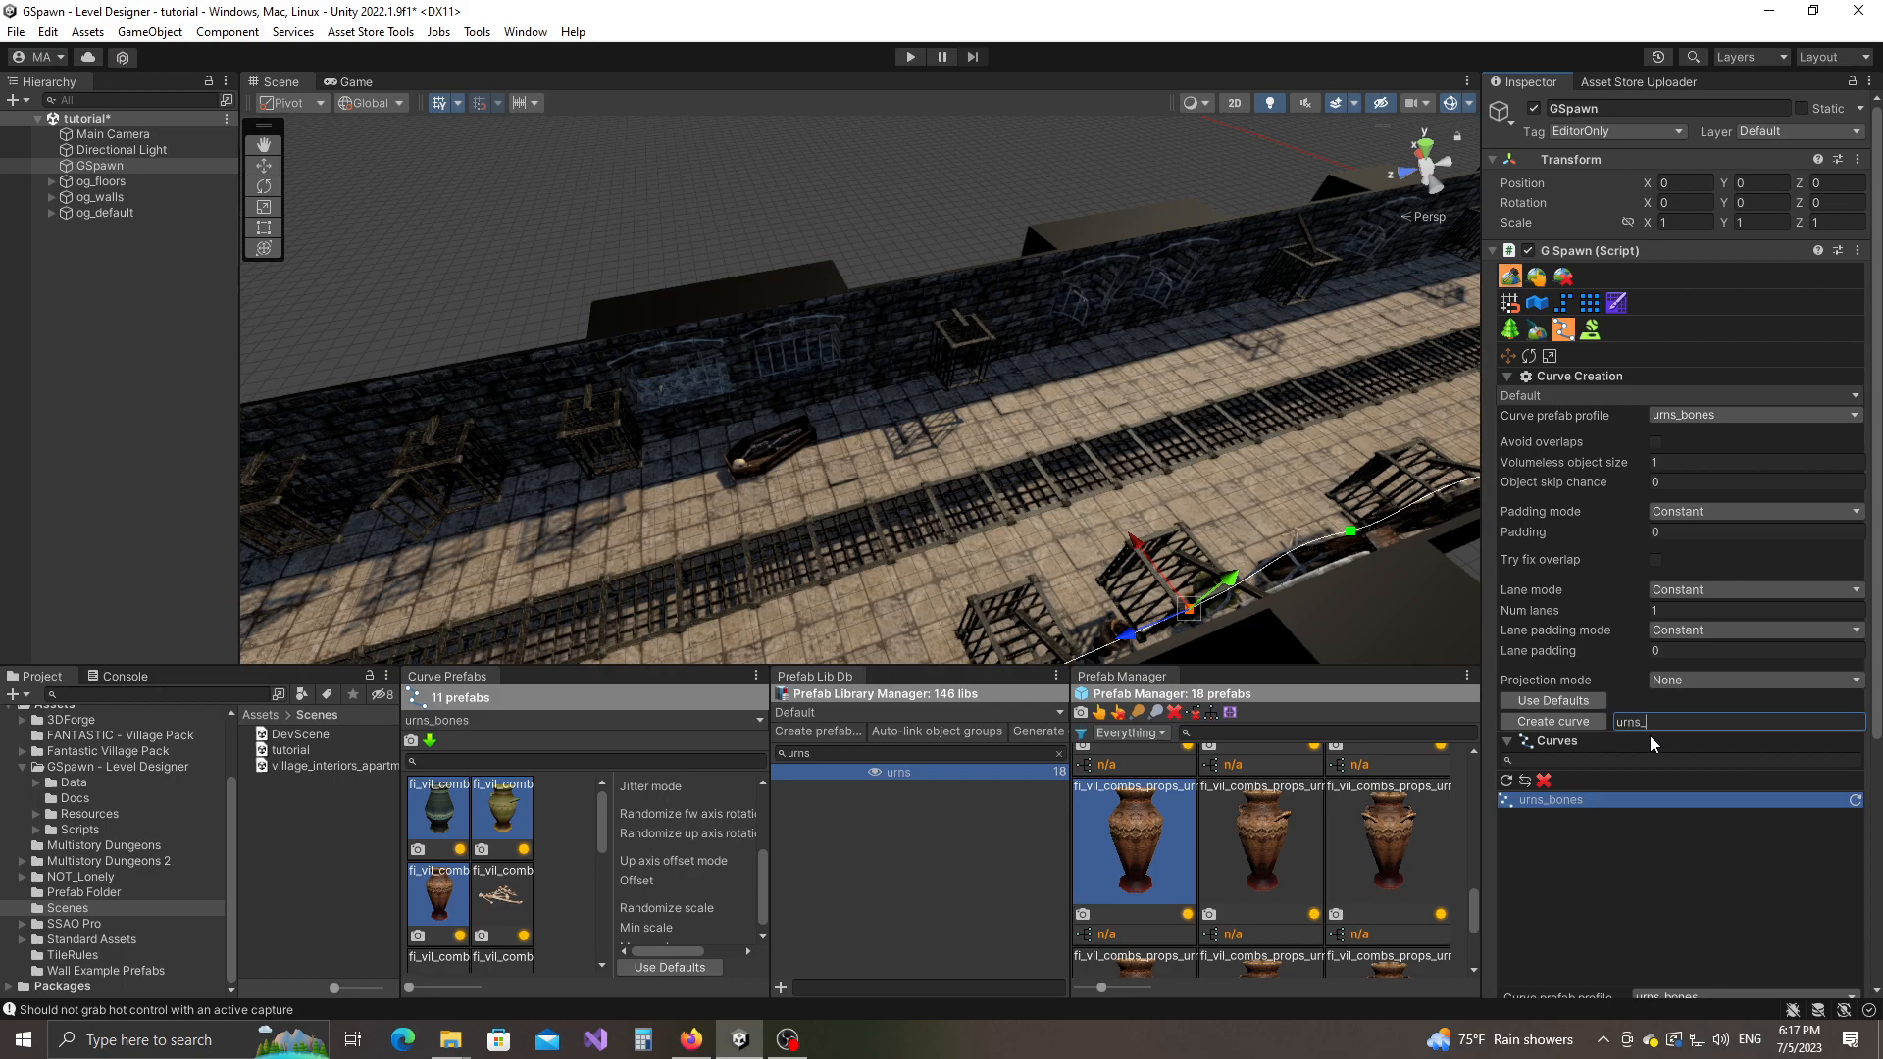
{"action": "left_click", "coordinate": [1569, 721]}
{"action": "right_click_drag", "start_coordinate": [1045, 404], "coordinate": [950, 452]}
{"action": "left_click", "coordinate": [537, 426]}
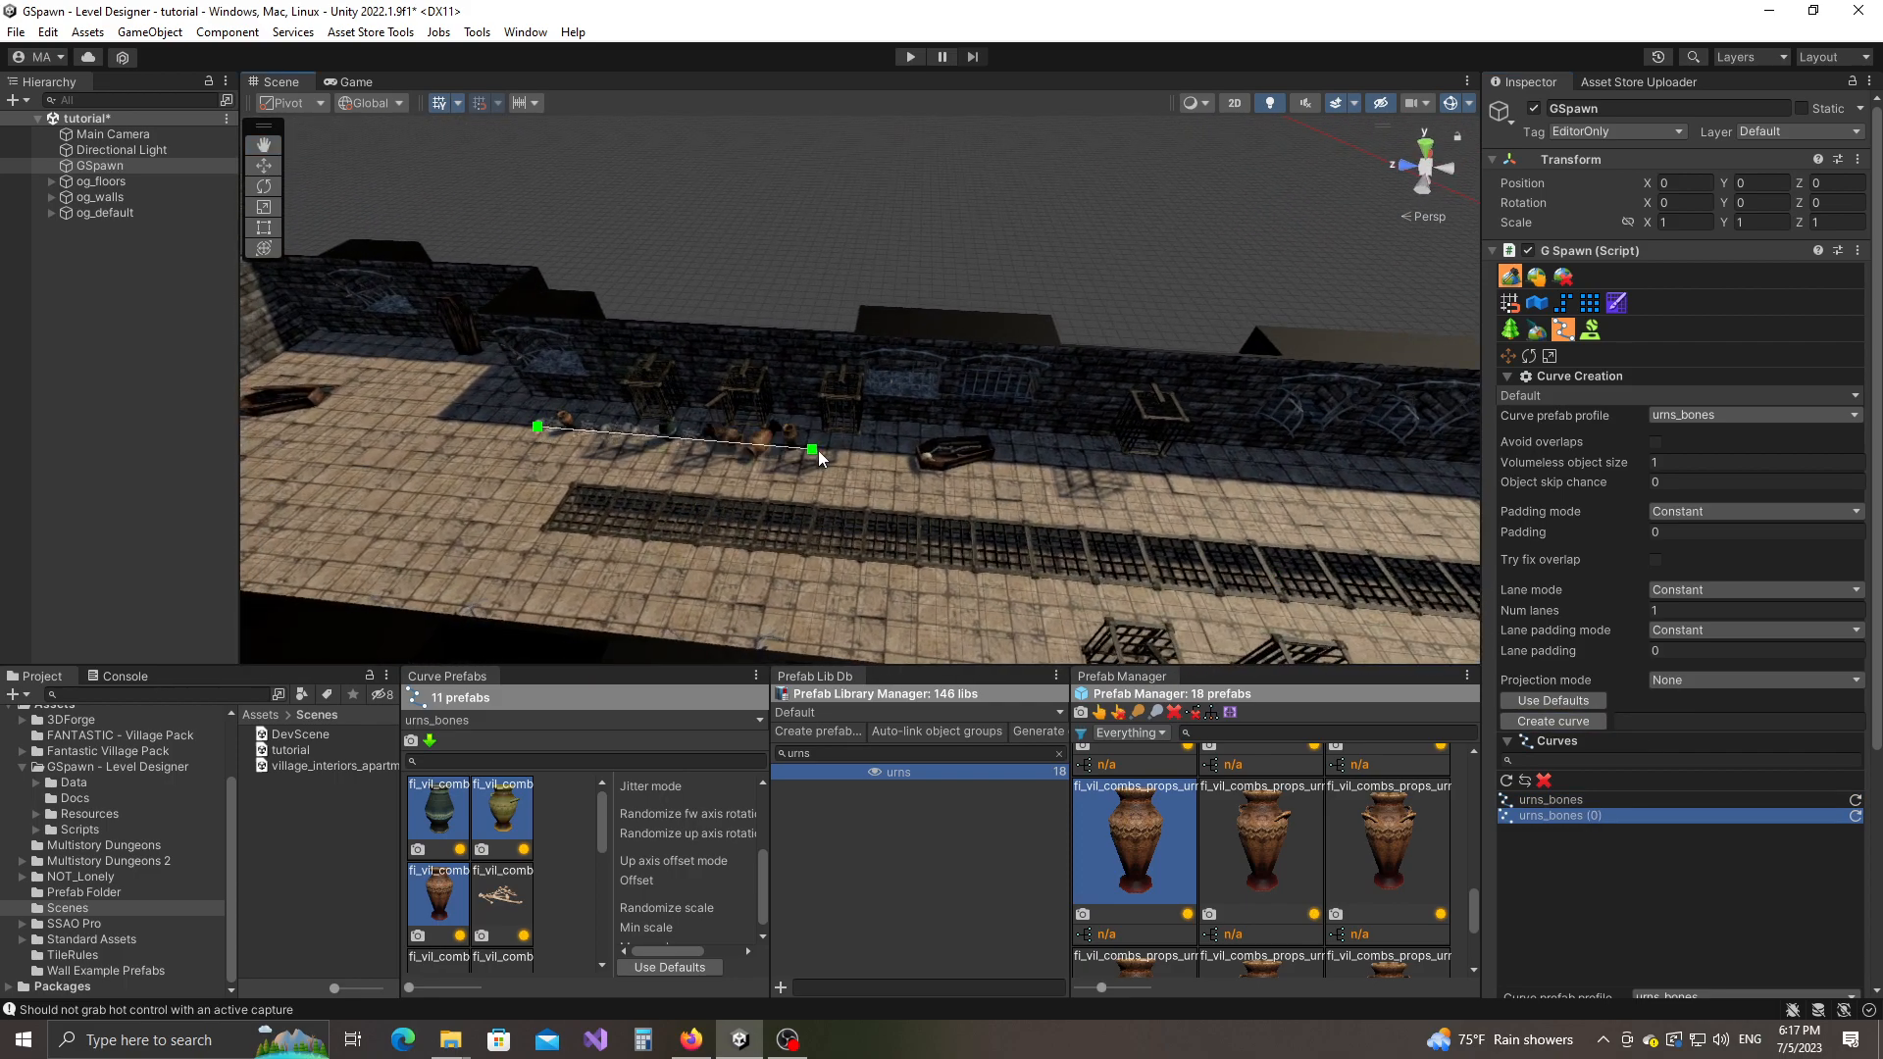
{"action": "left_click", "coordinate": [866, 456]}
{"action": "right_click_drag", "start_coordinate": [1236, 479], "coordinate": [1067, 519]}
Step: Set the new curve's padding mode to Random with a minimum padding of 1 and a maximum of 3
{"action": "scroll", "coordinate": [1632, 861], "scroll_direction": "down", "scroll_amount": 6}
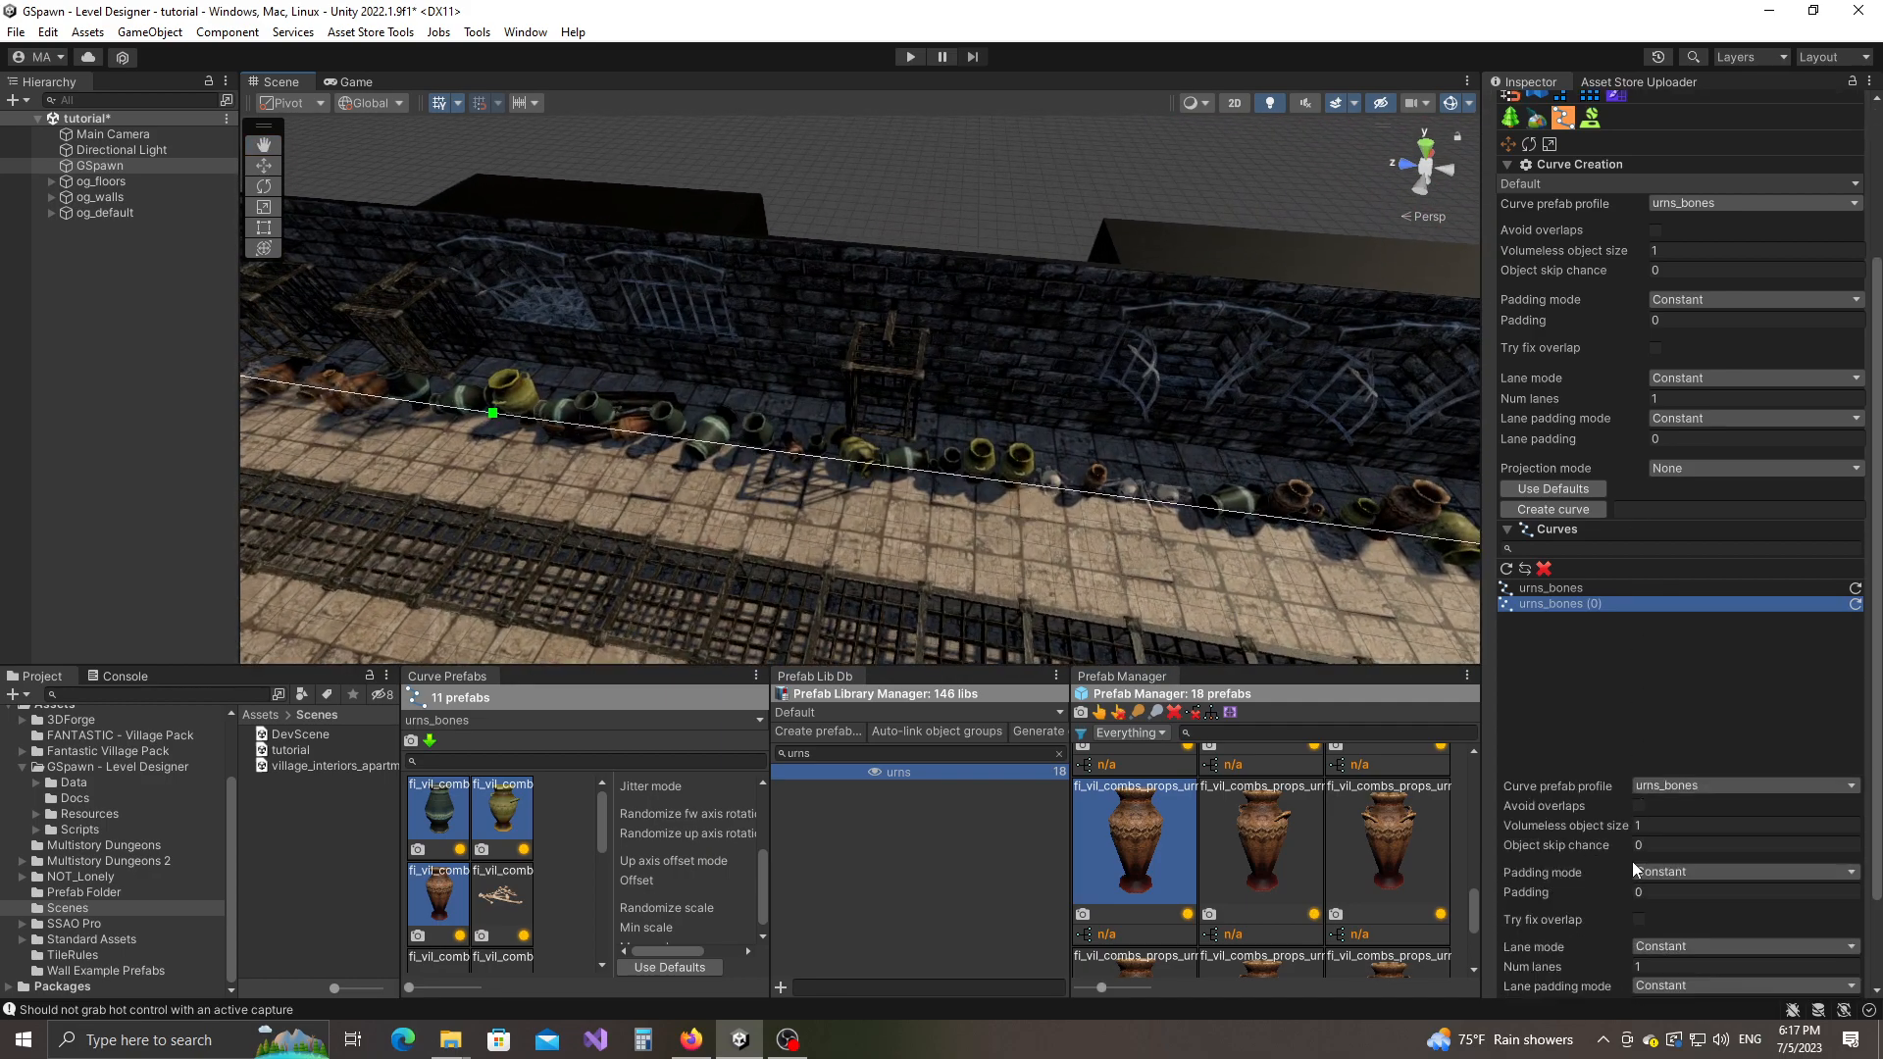
{"action": "left_click", "coordinate": [1665, 756]}
{"action": "left_click", "coordinate": [1672, 798]}
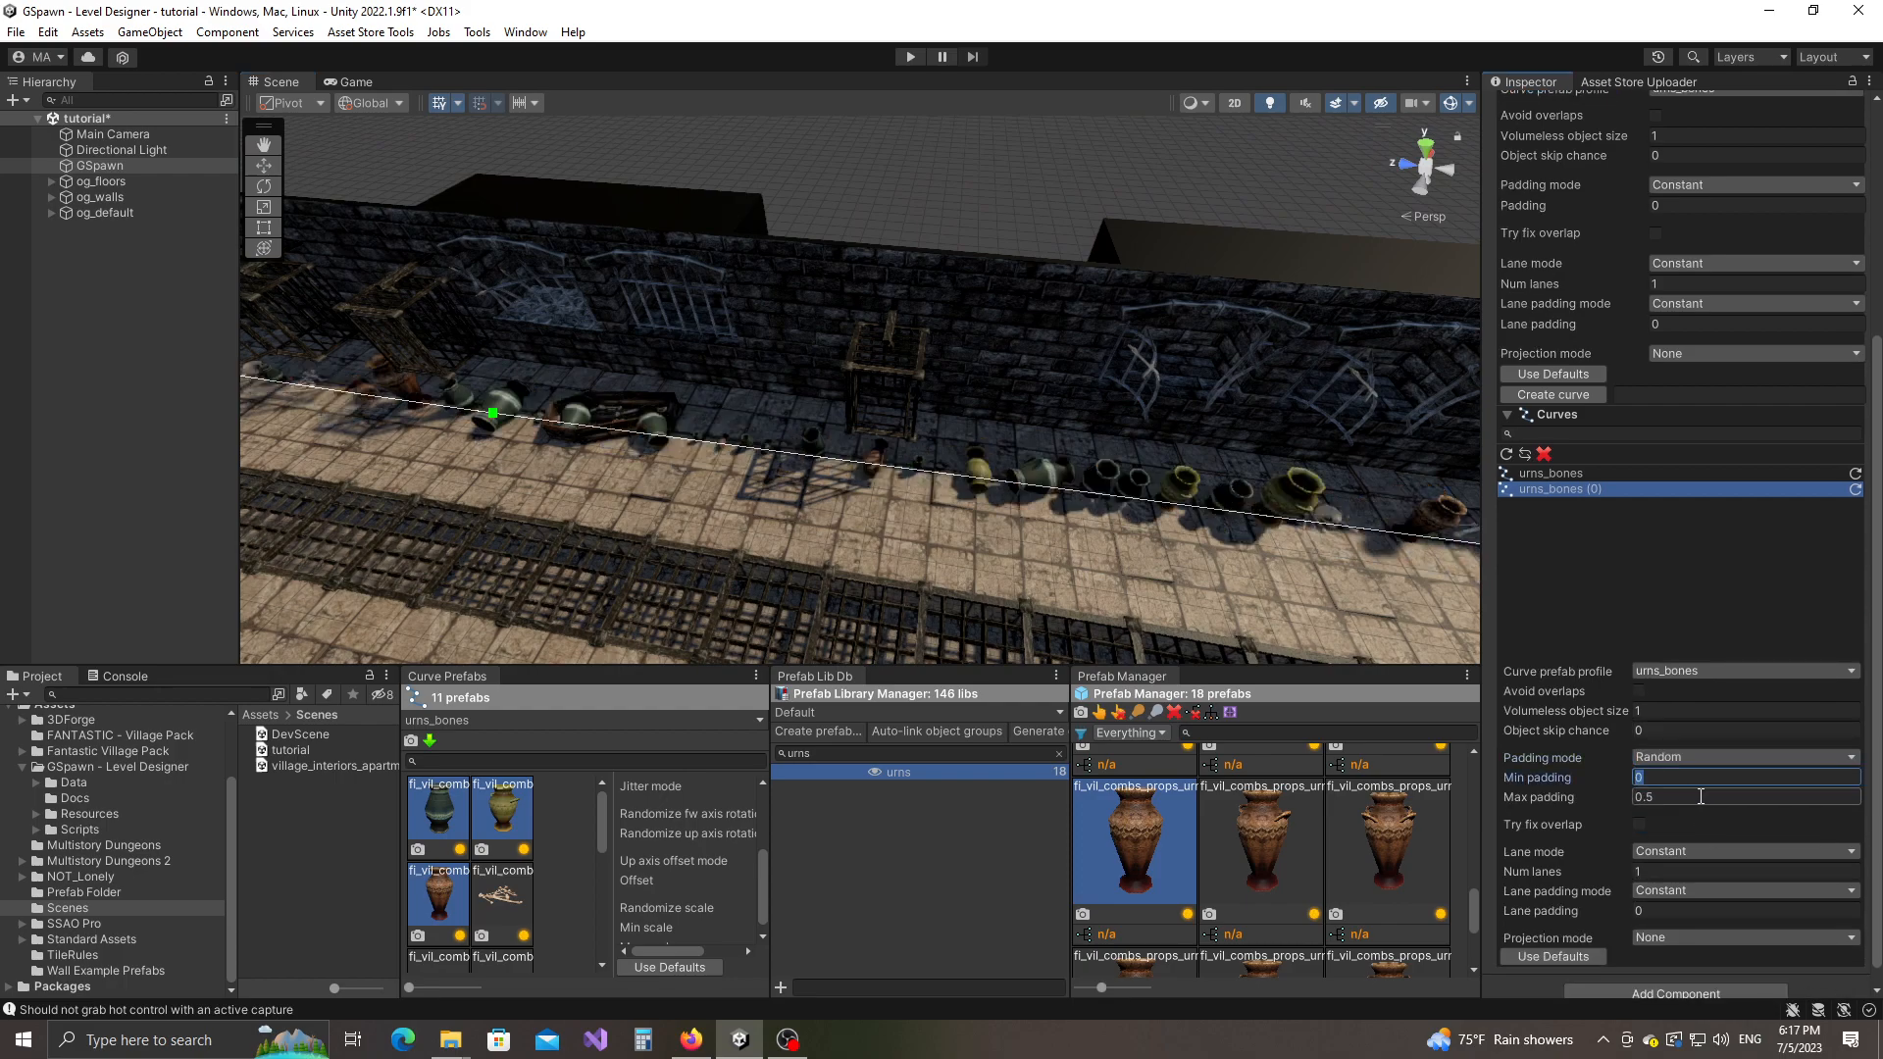
{"action": "type", "text": "1"}
{"action": "type", "text": "3"}
Step: Insert a control point near the cages at the curve's start and reposition the points to bend the path around them
{"action": "right_click_drag", "start_coordinate": [797, 433], "coordinate": [810, 439]}
{"action": "left_click", "coordinate": [802, 437]}
{"action": "left_click_drag", "start_coordinate": [802, 438], "coordinate": [813, 472]}
{"action": "key", "text": "c"}
{"action": "left_click", "coordinate": [663, 456]}
{"action": "mouse_move", "coordinate": [670, 461]}
{"action": "left_mouse_down"}
{"action": "mouse_move", "coordinate": [633, 442]}
{"action": "mouse_move", "coordinate": [672, 436]}
{"action": "left_mouse_up"}
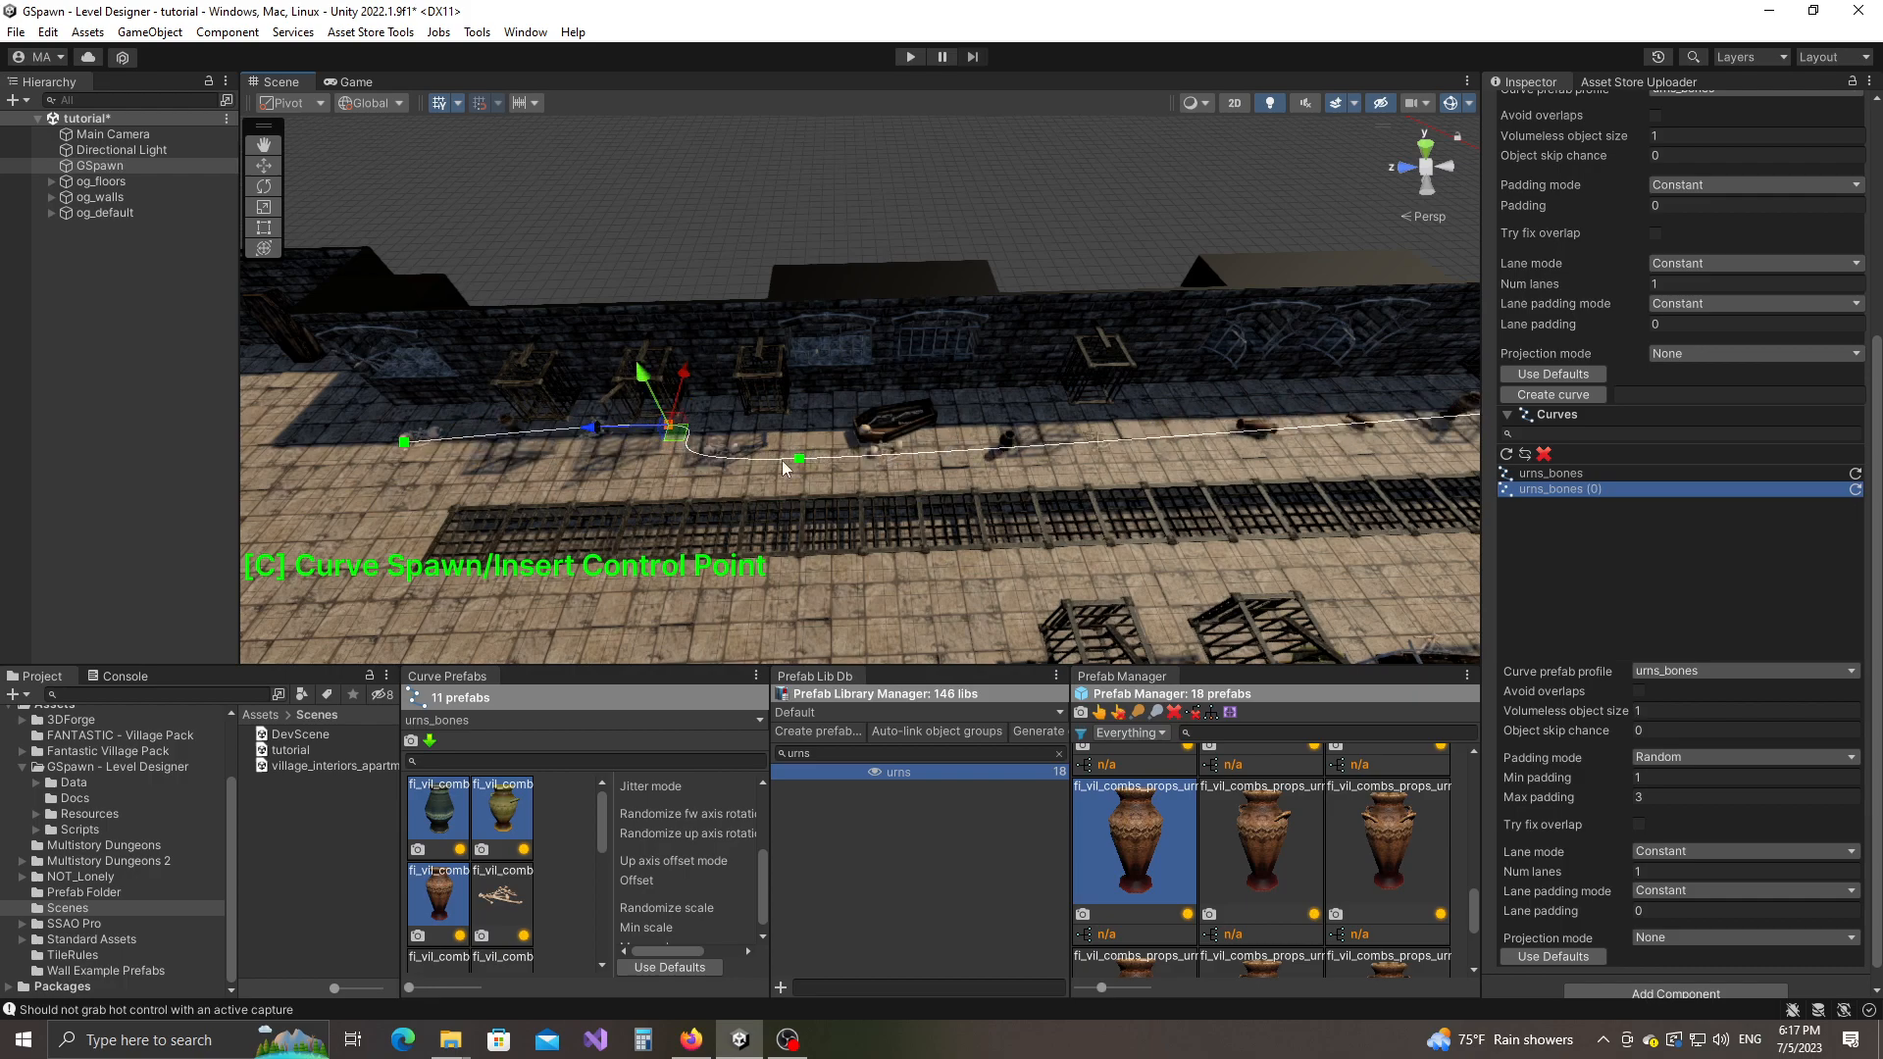
{"action": "left_click_drag", "start_coordinate": [810, 472], "coordinate": [856, 477]}
{"action": "right_click_drag", "start_coordinate": [987, 466], "coordinate": [1289, 505]}
Step: Adjust the curve's control points farther down the corridor and insert another point along the shaded wall
{"action": "left_click", "coordinate": [766, 310]}
{"action": "right_click_drag", "start_coordinate": [862, 343], "coordinate": [956, 420]}
{"action": "left_click_drag", "start_coordinate": [527, 283], "coordinate": [1369, 516]}
{"action": "right_click_drag", "start_coordinate": [887, 402], "coordinate": [774, 382]}
{"action": "right_click_drag", "start_coordinate": [680, 317], "coordinate": [1120, 341]}
{"action": "key", "text": "c"}
{"action": "left_click", "coordinate": [673, 373]}
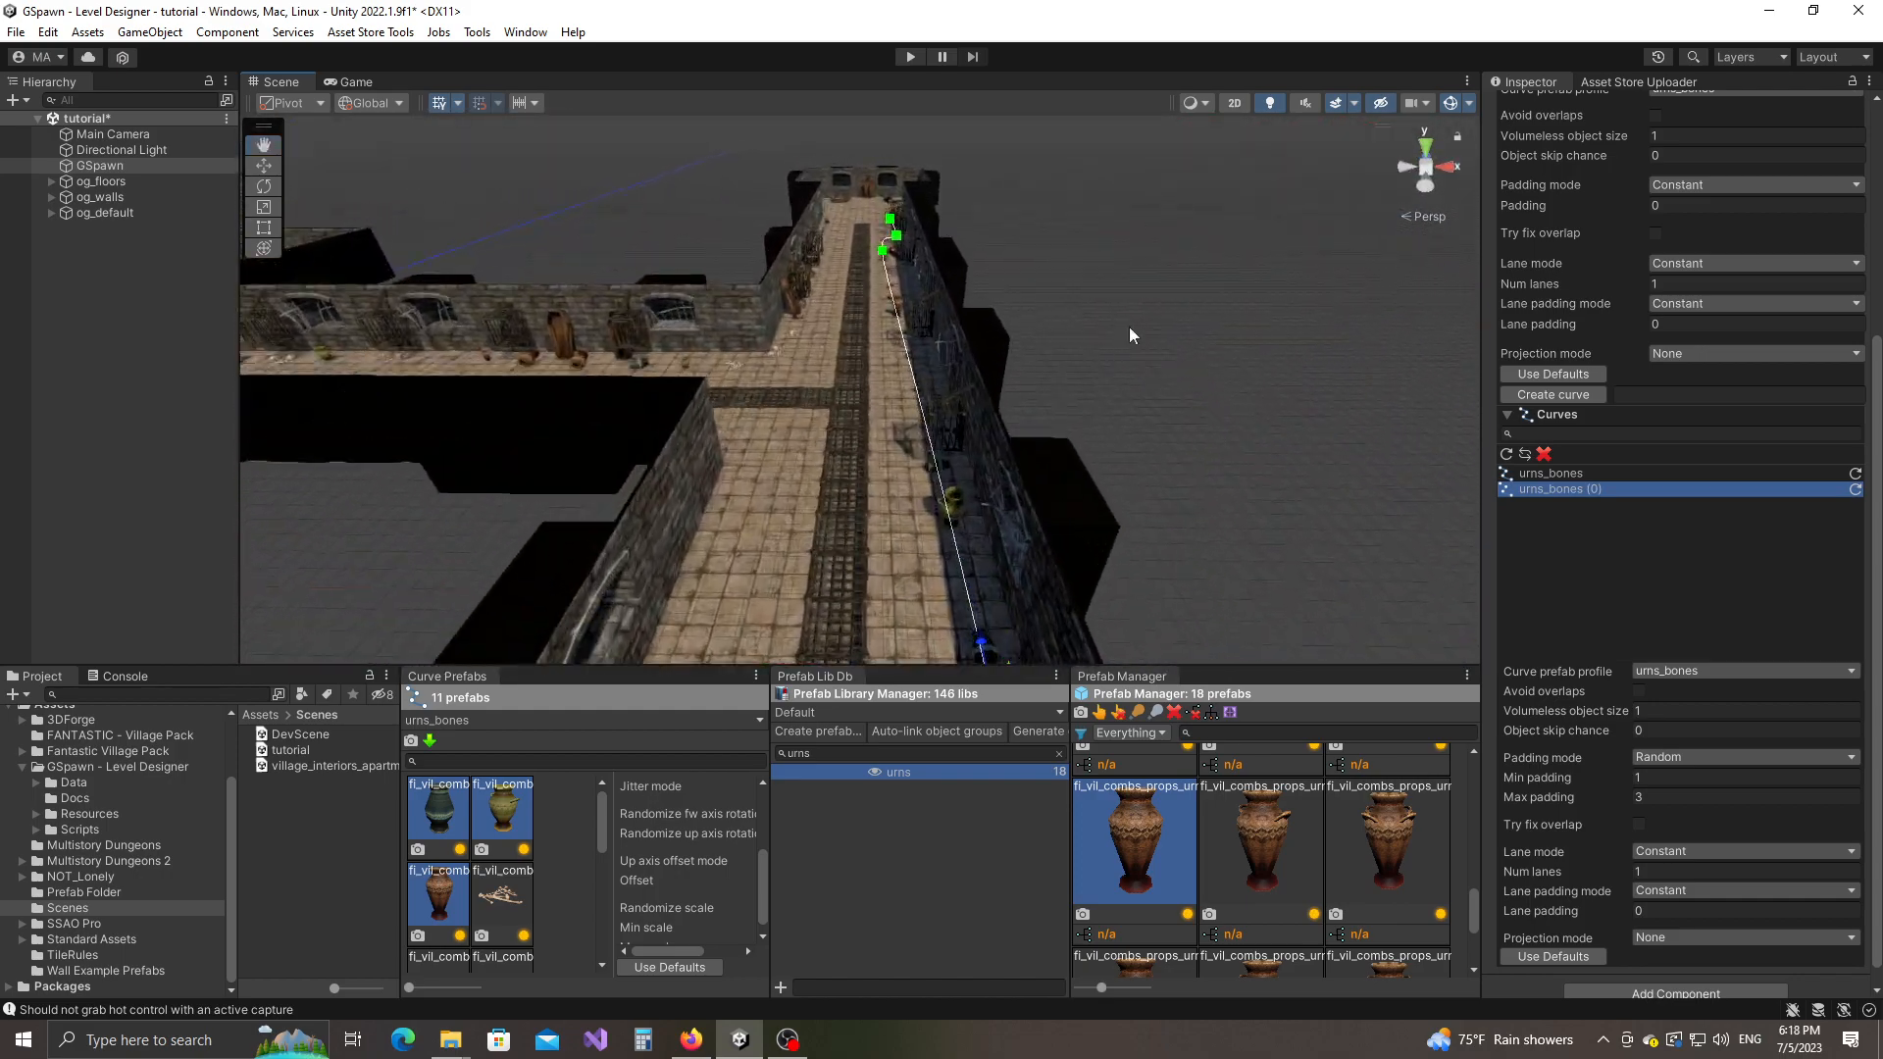
Step: Deselect GSpawn to examine the spawned urns along the corridor wall, and restore the selection with an undo
{"action": "scroll", "coordinate": [1124, 337], "scroll_direction": "up", "scroll_amount": 2}
{"action": "key", "text": "Escape"}
{"action": "right_click_drag", "start_coordinate": [1180, 404], "coordinate": [1215, 429]}
{"action": "right_click_drag", "start_coordinate": [1263, 408], "coordinate": [1203, 331]}
{"action": "key", "text": "s"}
{"action": "key", "text": "ctrl+z"}
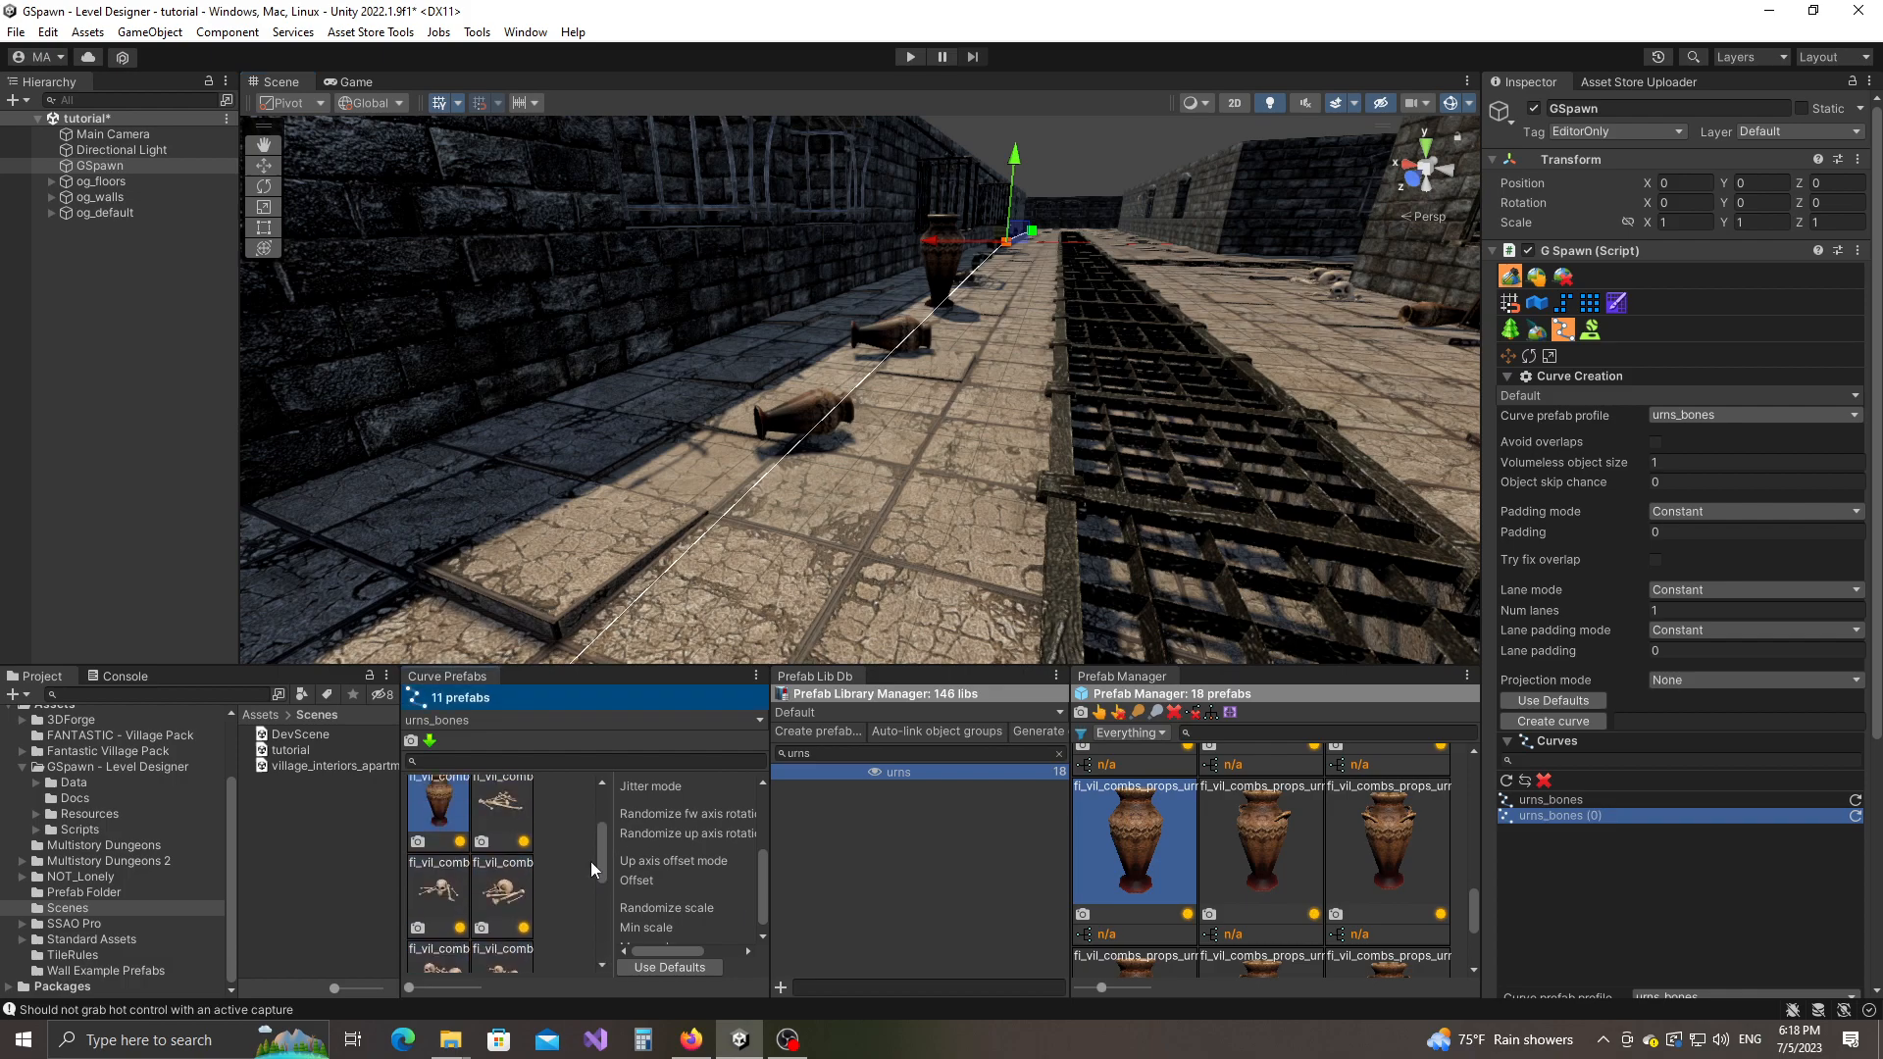
Step: Set the jitter mode of the selected urn prefabs in the urns_bones profile to Random
{"action": "left_click_drag", "start_coordinate": [771, 876], "coordinate": [893, 876]}
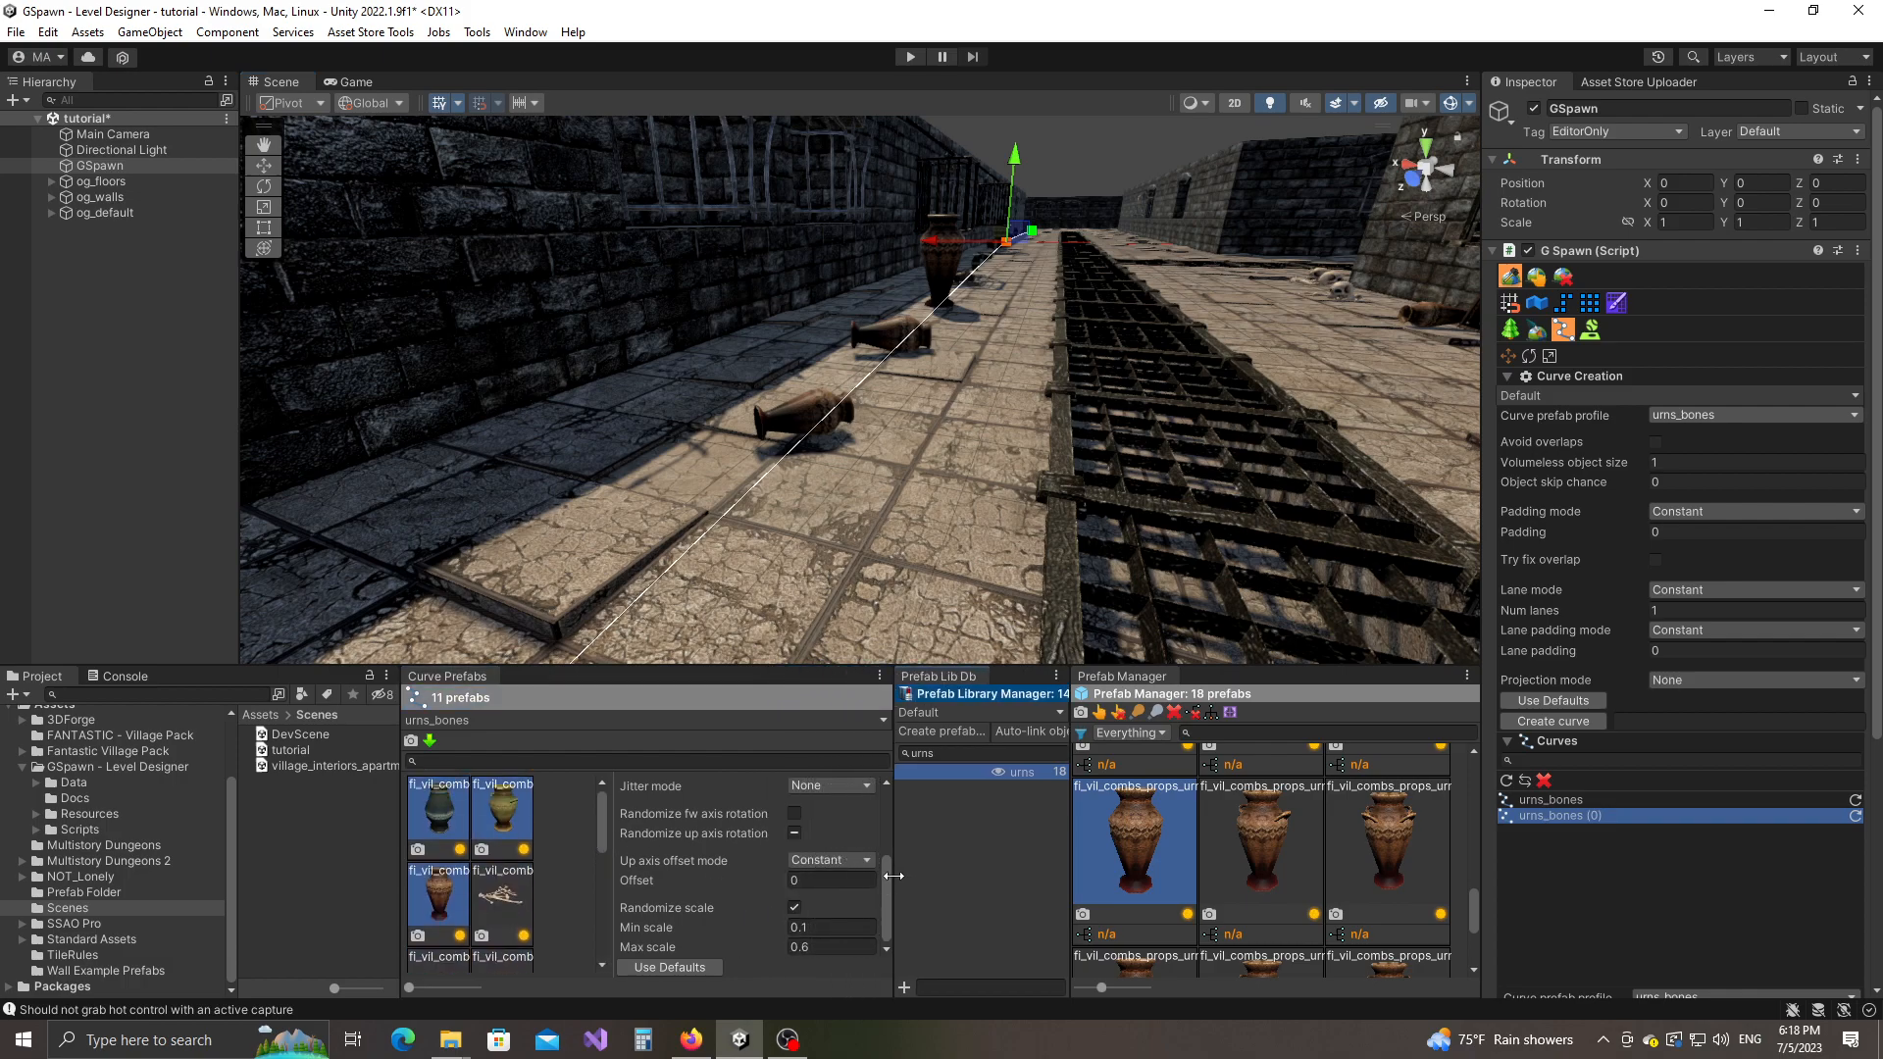
{"action": "left_click", "coordinate": [611, 889]}
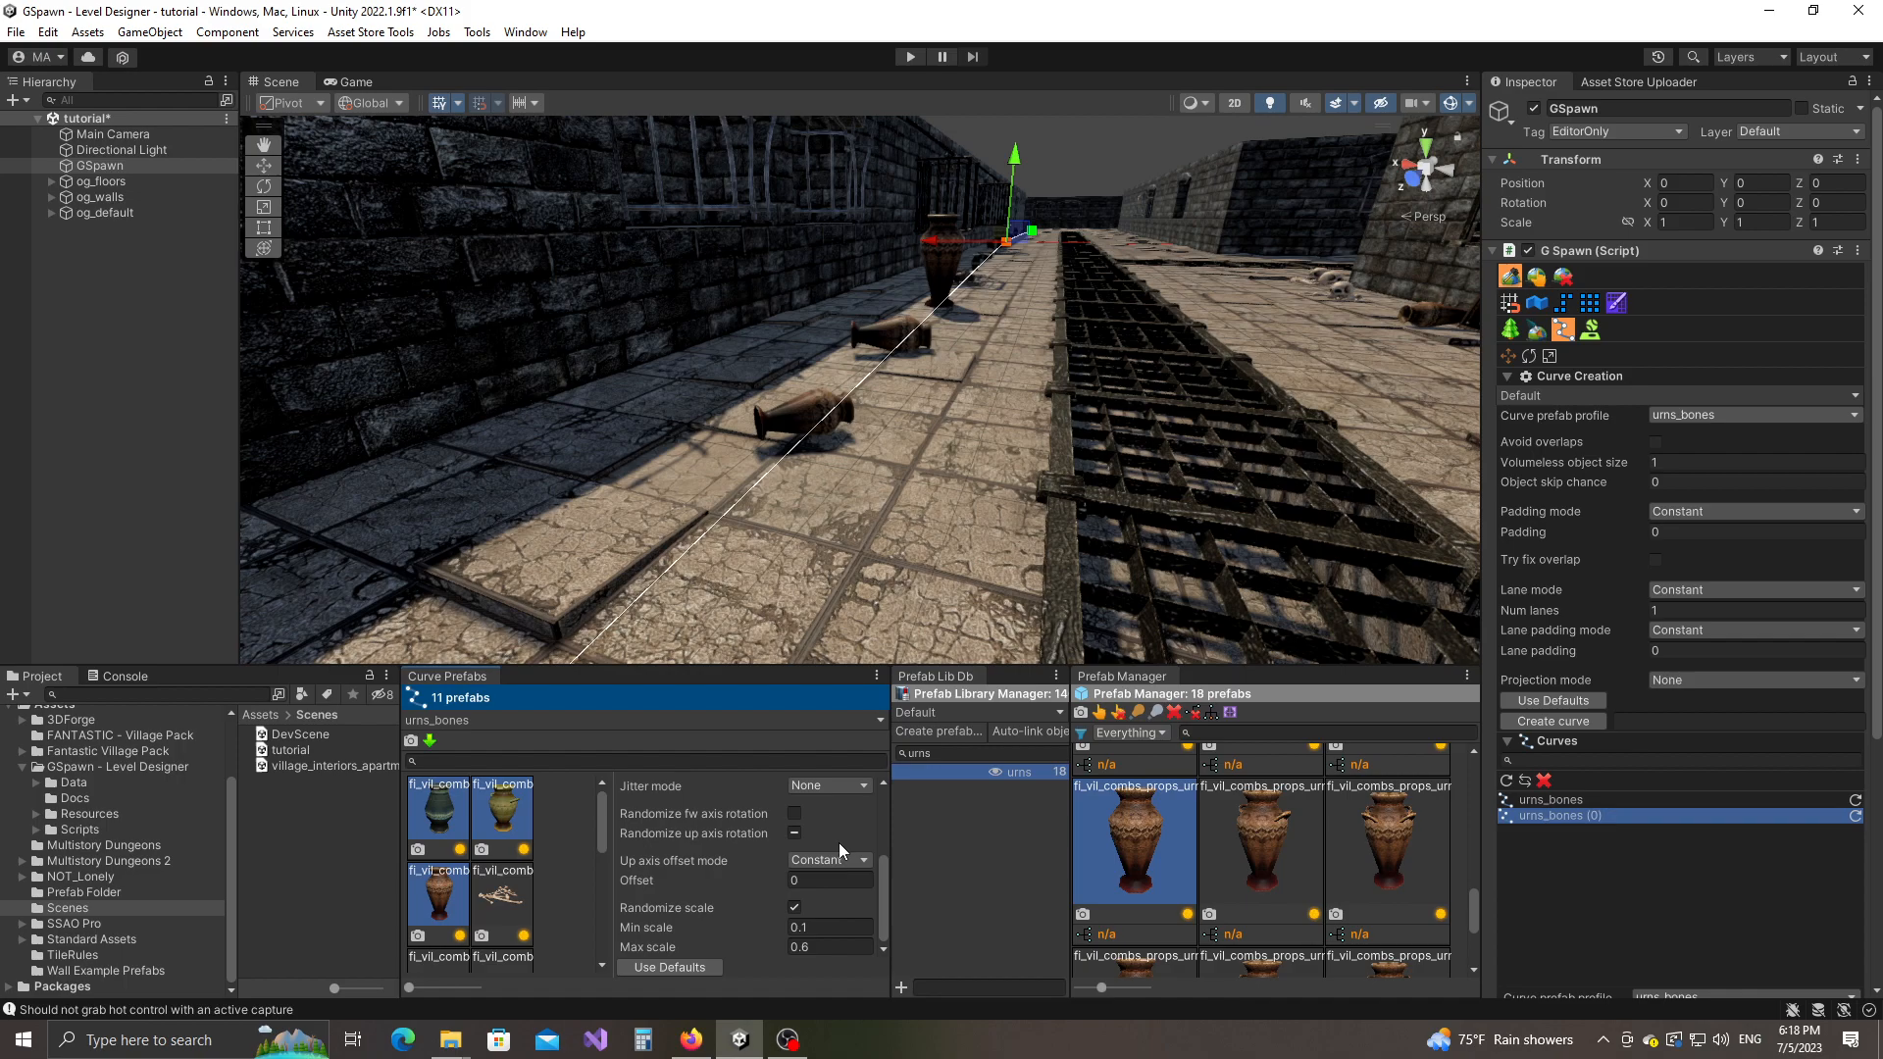
{"action": "scroll", "coordinate": [797, 849], "scroll_direction": "up", "scroll_amount": 3}
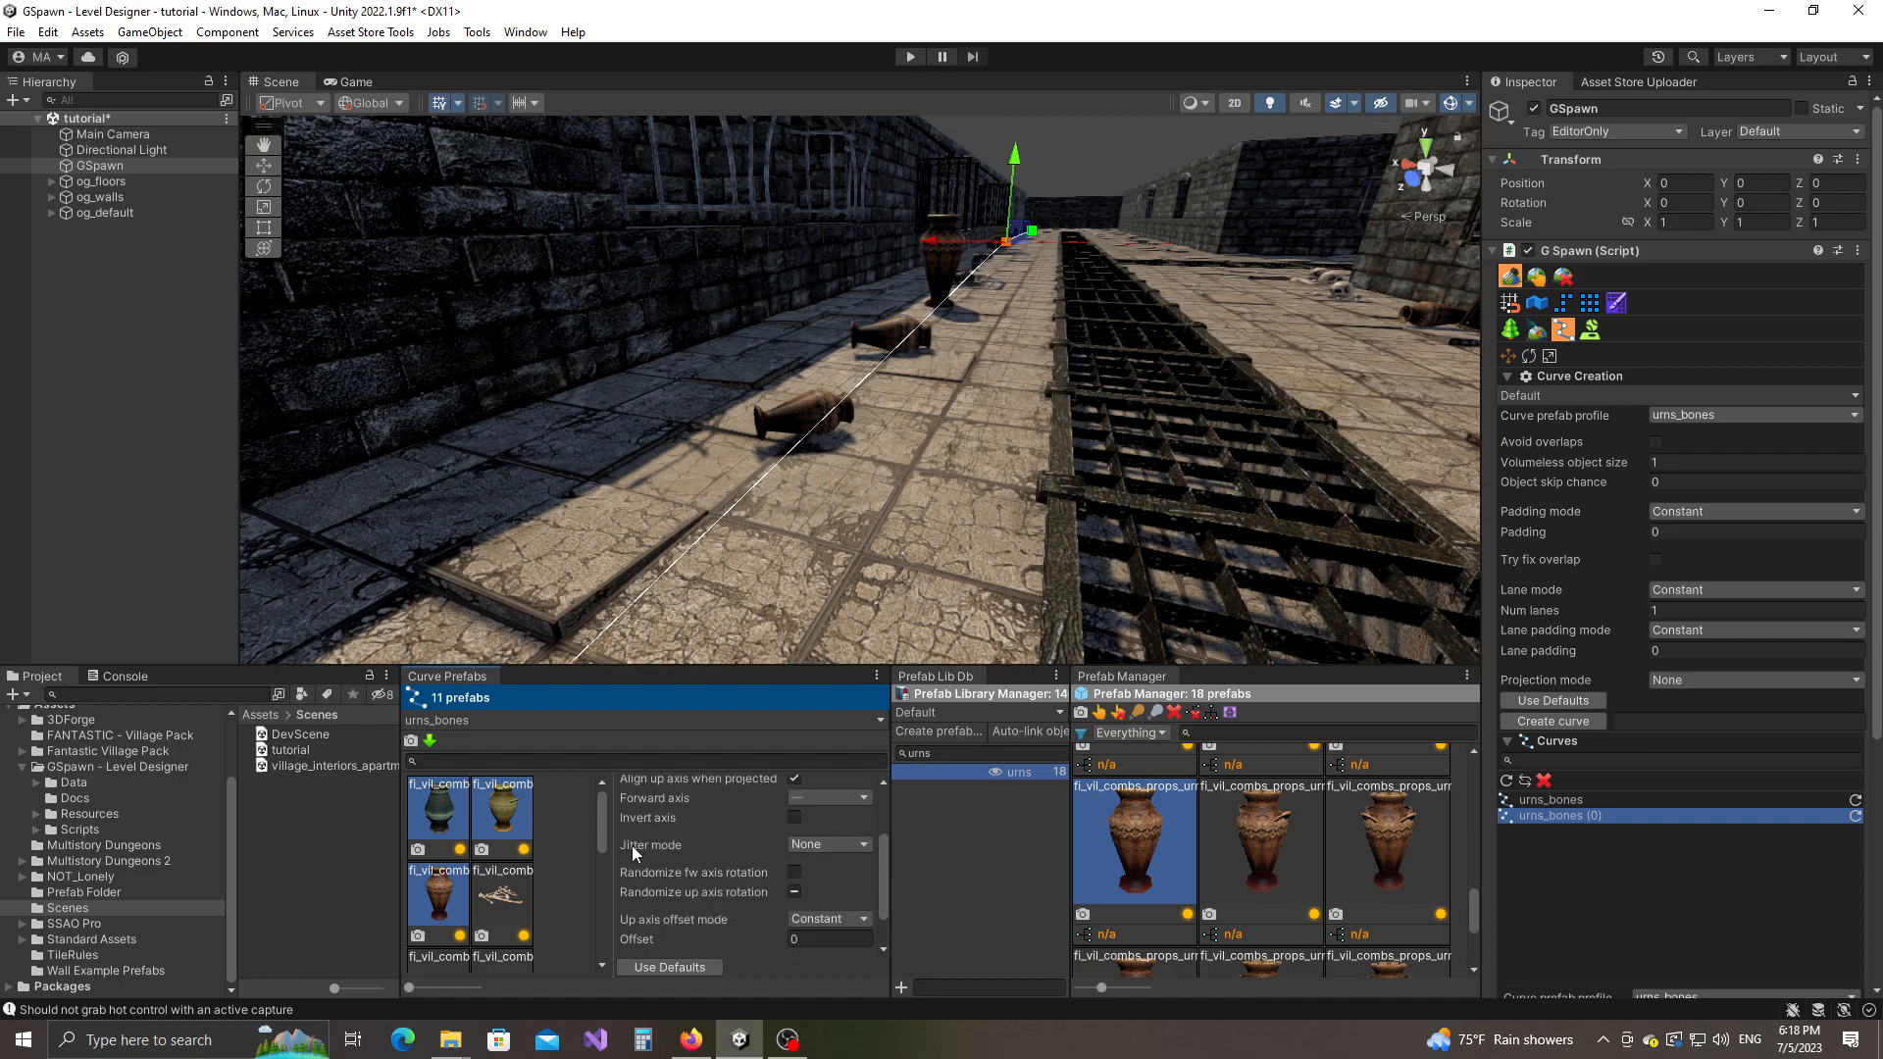
{"action": "left_click", "coordinate": [828, 844]}
{"action": "left_click", "coordinate": [843, 904]}
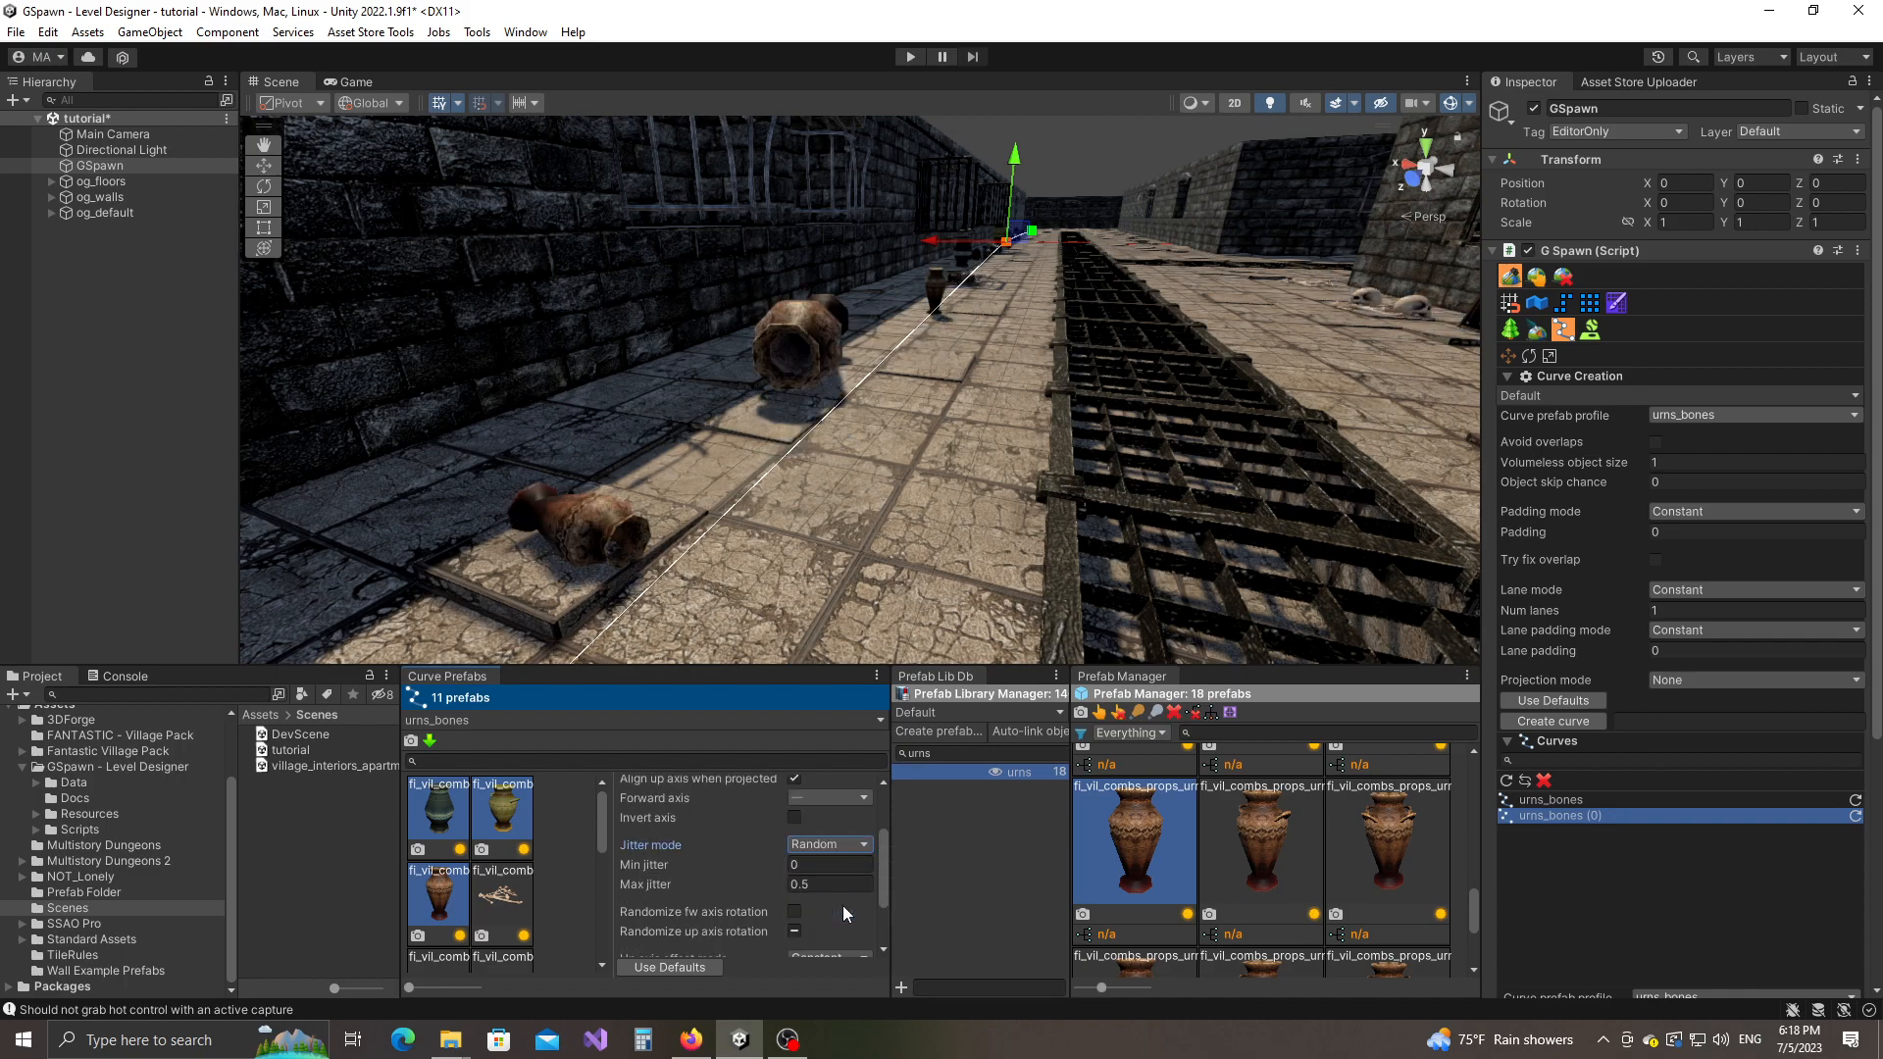
Step: Set the urn prefabs' minimum jitter to 0.1 and maximum jitter to 1
{"action": "right_click_drag", "start_coordinate": [927, 423], "coordinate": [1018, 381]}
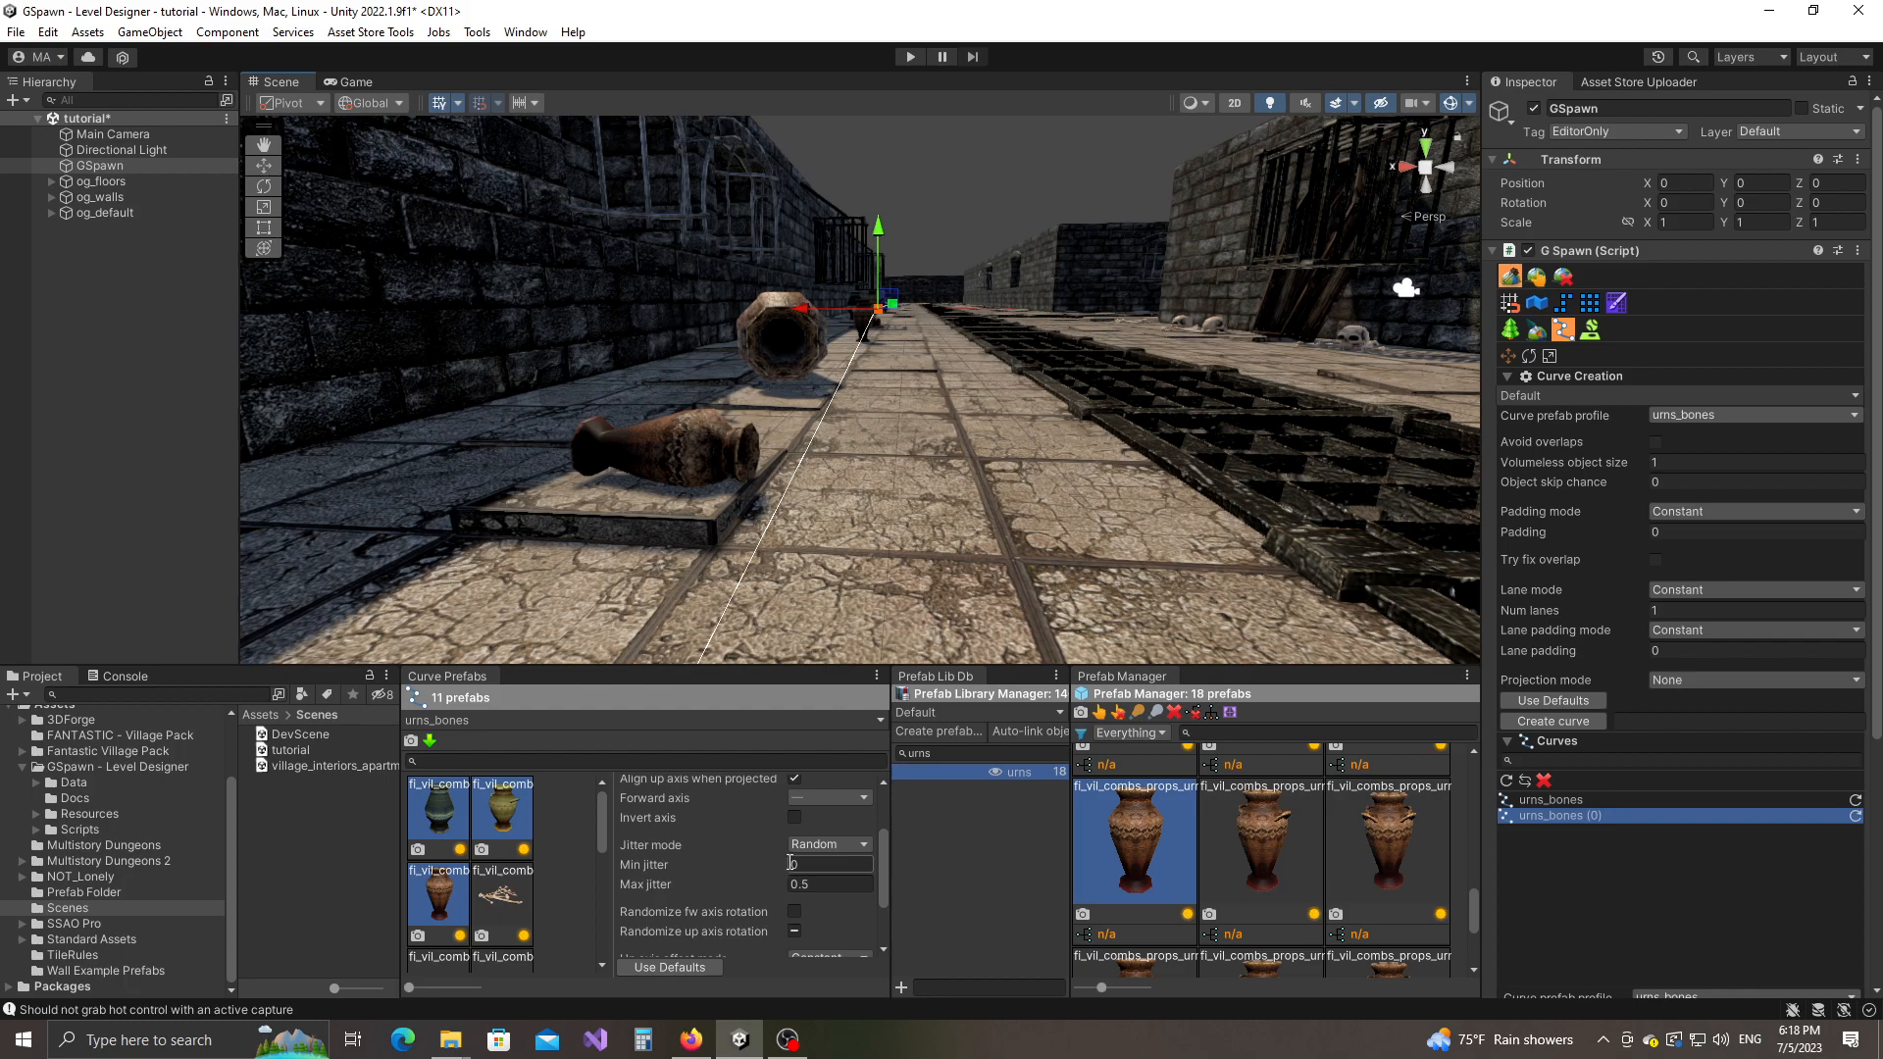
{"action": "left_click_drag", "start_coordinate": [775, 865], "coordinate": [802, 874]}
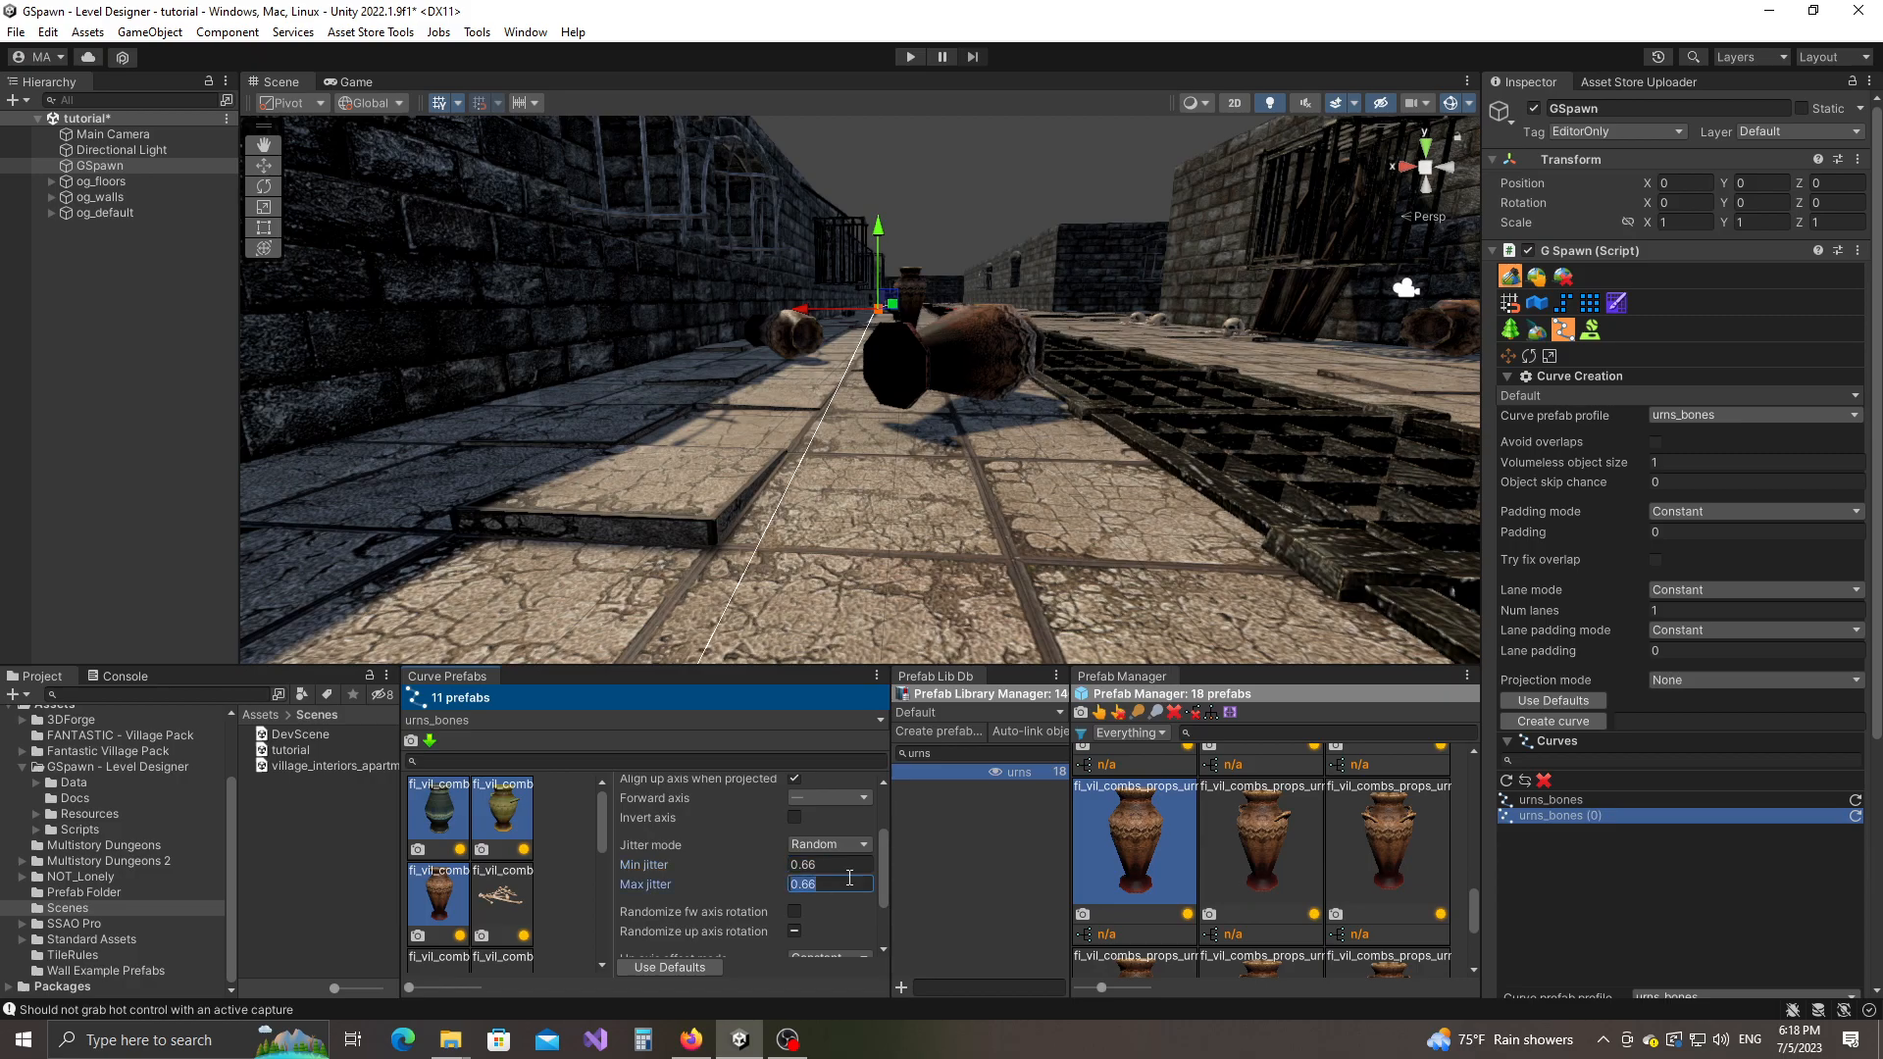
{"action": "type", "text": "1"}
{"action": "right_click_drag", "start_coordinate": [968, 420], "coordinate": [1128, 329]}
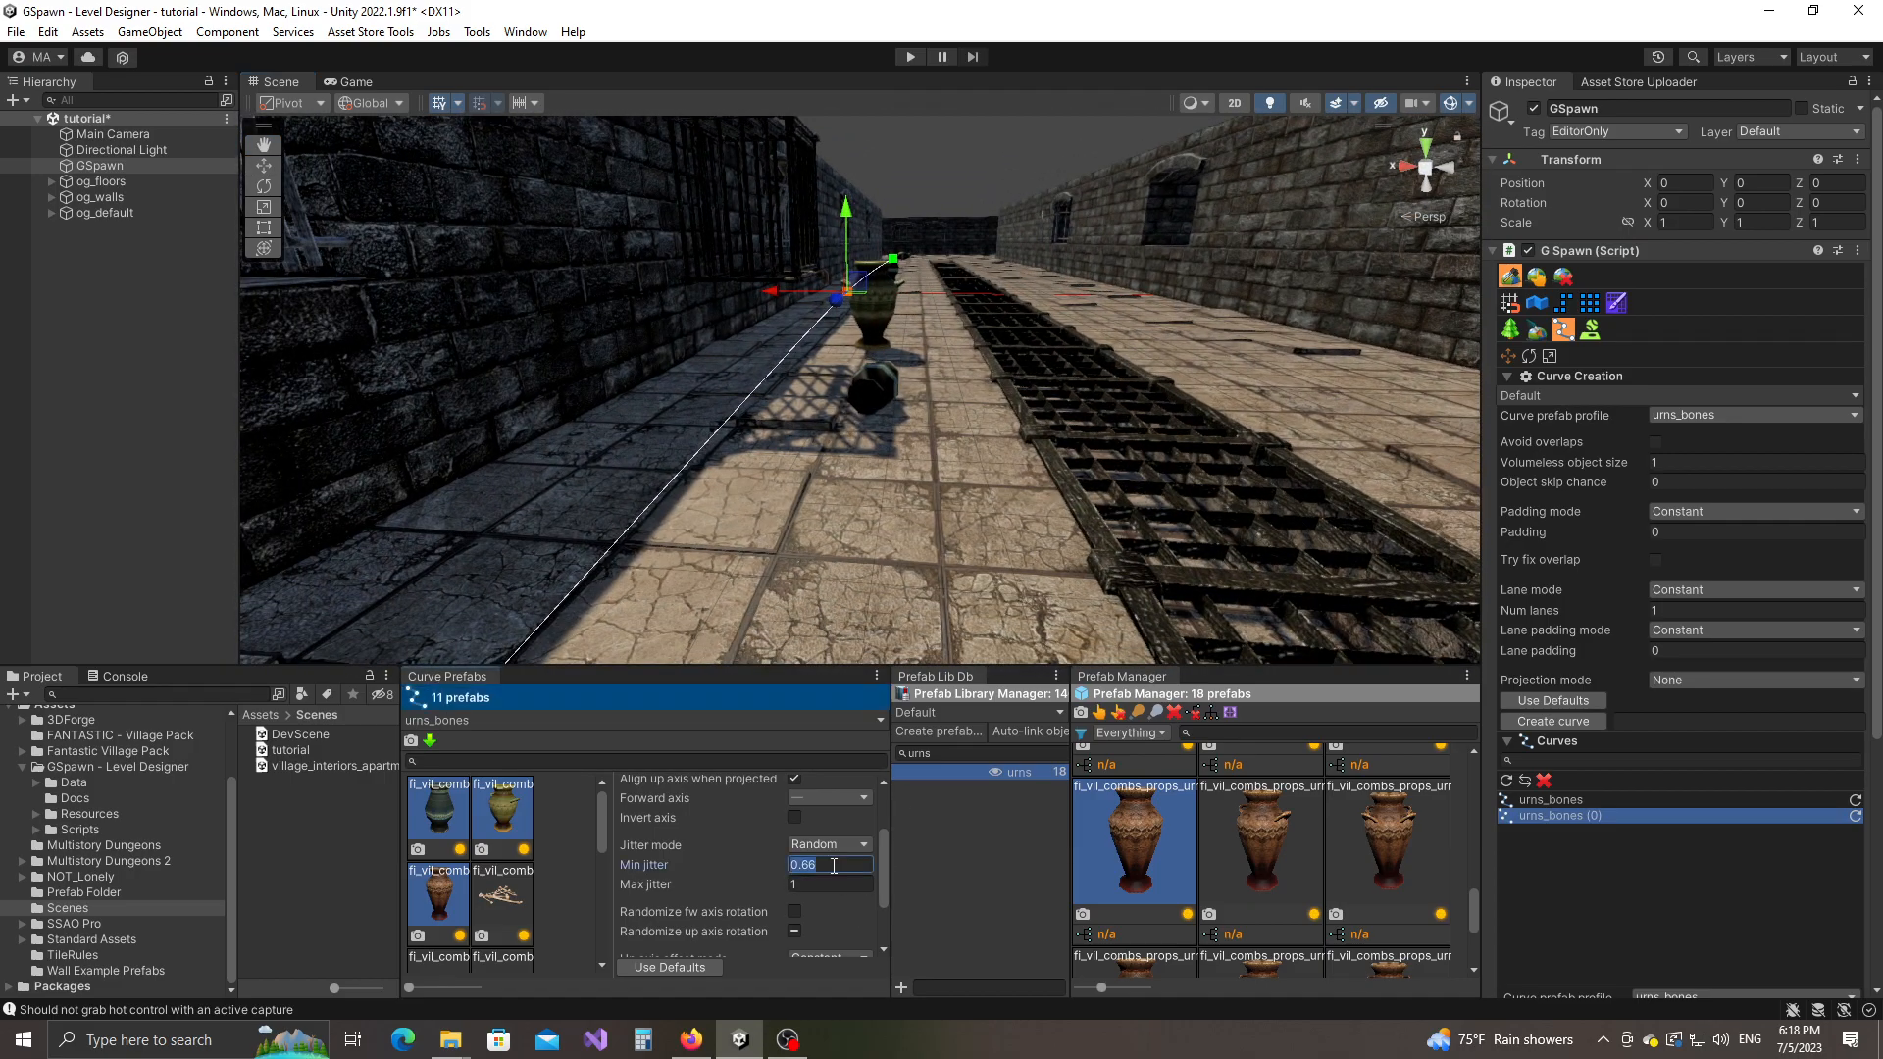
{"action": "type", "text": "0.1"}
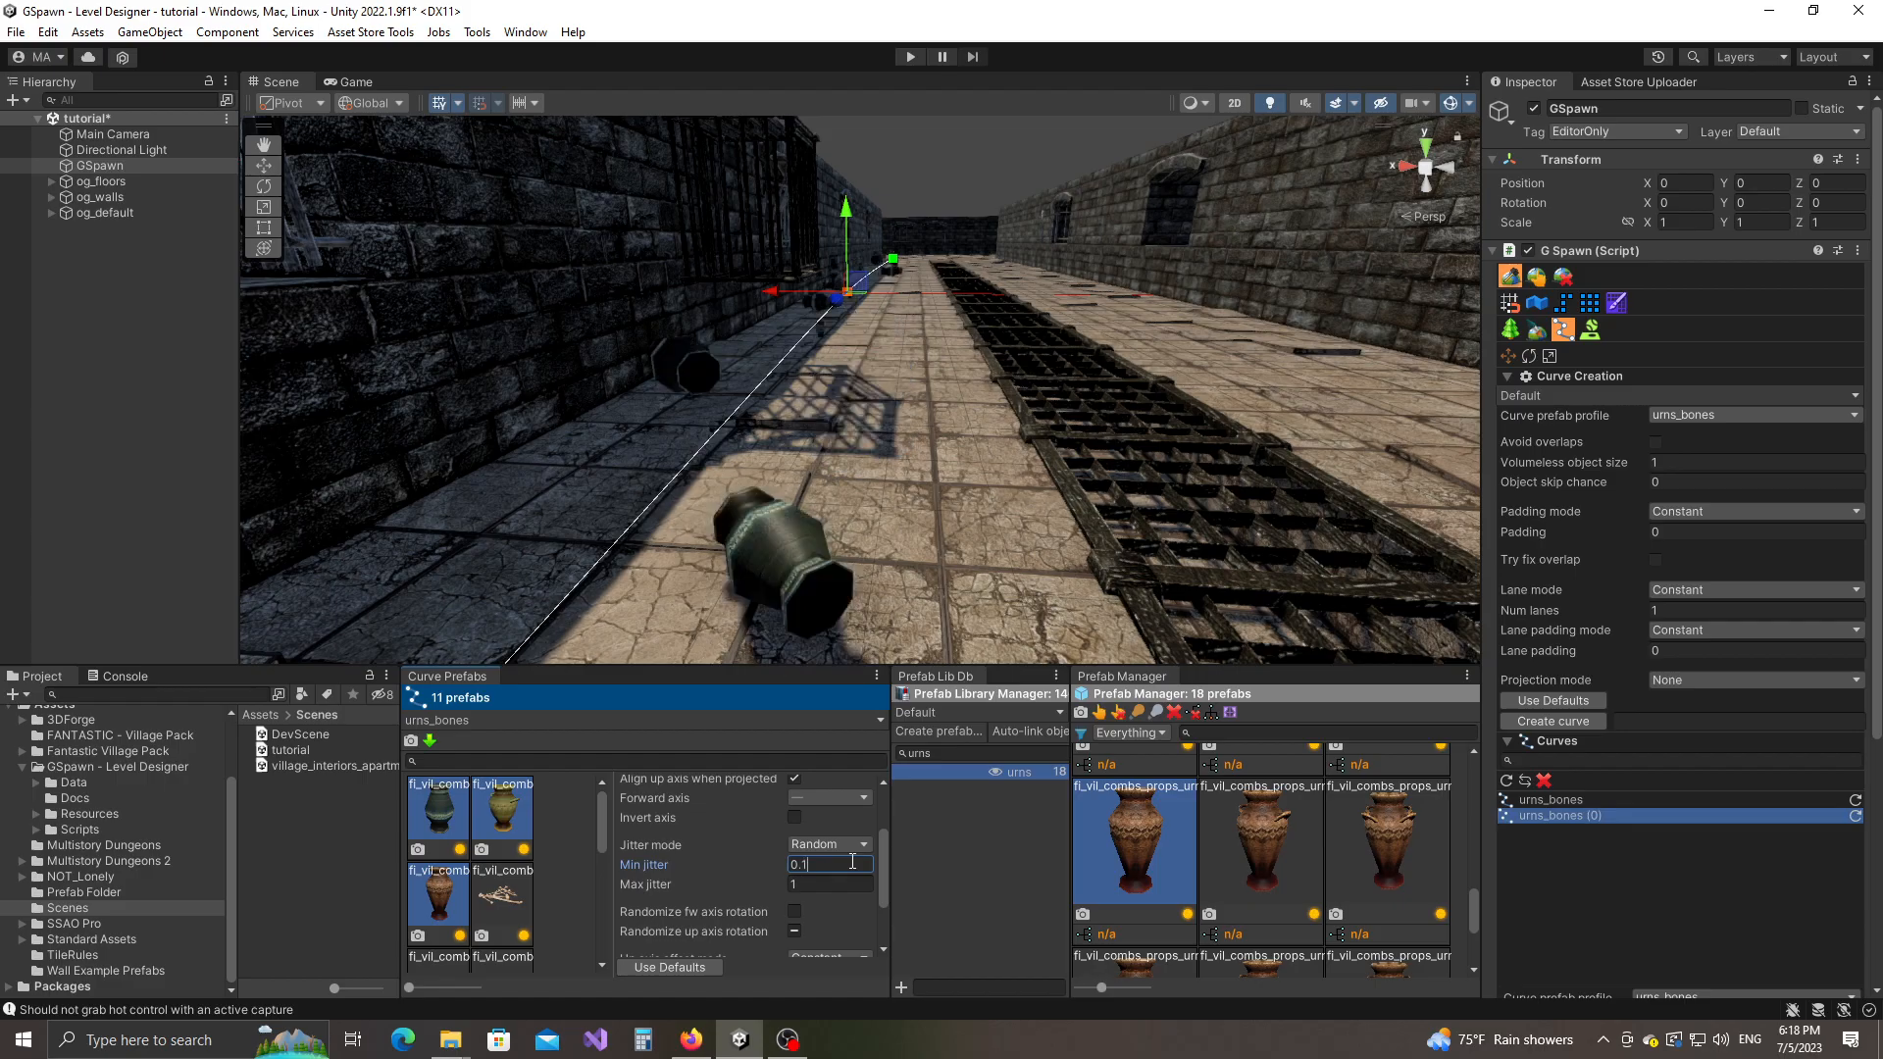
{"action": "right_click_drag", "start_coordinate": [1027, 409], "coordinate": [838, 579]}
Step: Replace the middle plain segment of the corridor's end wall with the fi_vil_cath_wall_15 doorway piece from the cathedrals_walls library
{"action": "right_click_drag", "start_coordinate": [1156, 529], "coordinate": [1544, 345]}
{"action": "left_click", "coordinate": [1536, 276]}
{"action": "right_click_drag", "start_coordinate": [1448, 279], "coordinate": [910, 534]}
{"action": "left_click", "coordinate": [785, 372]}
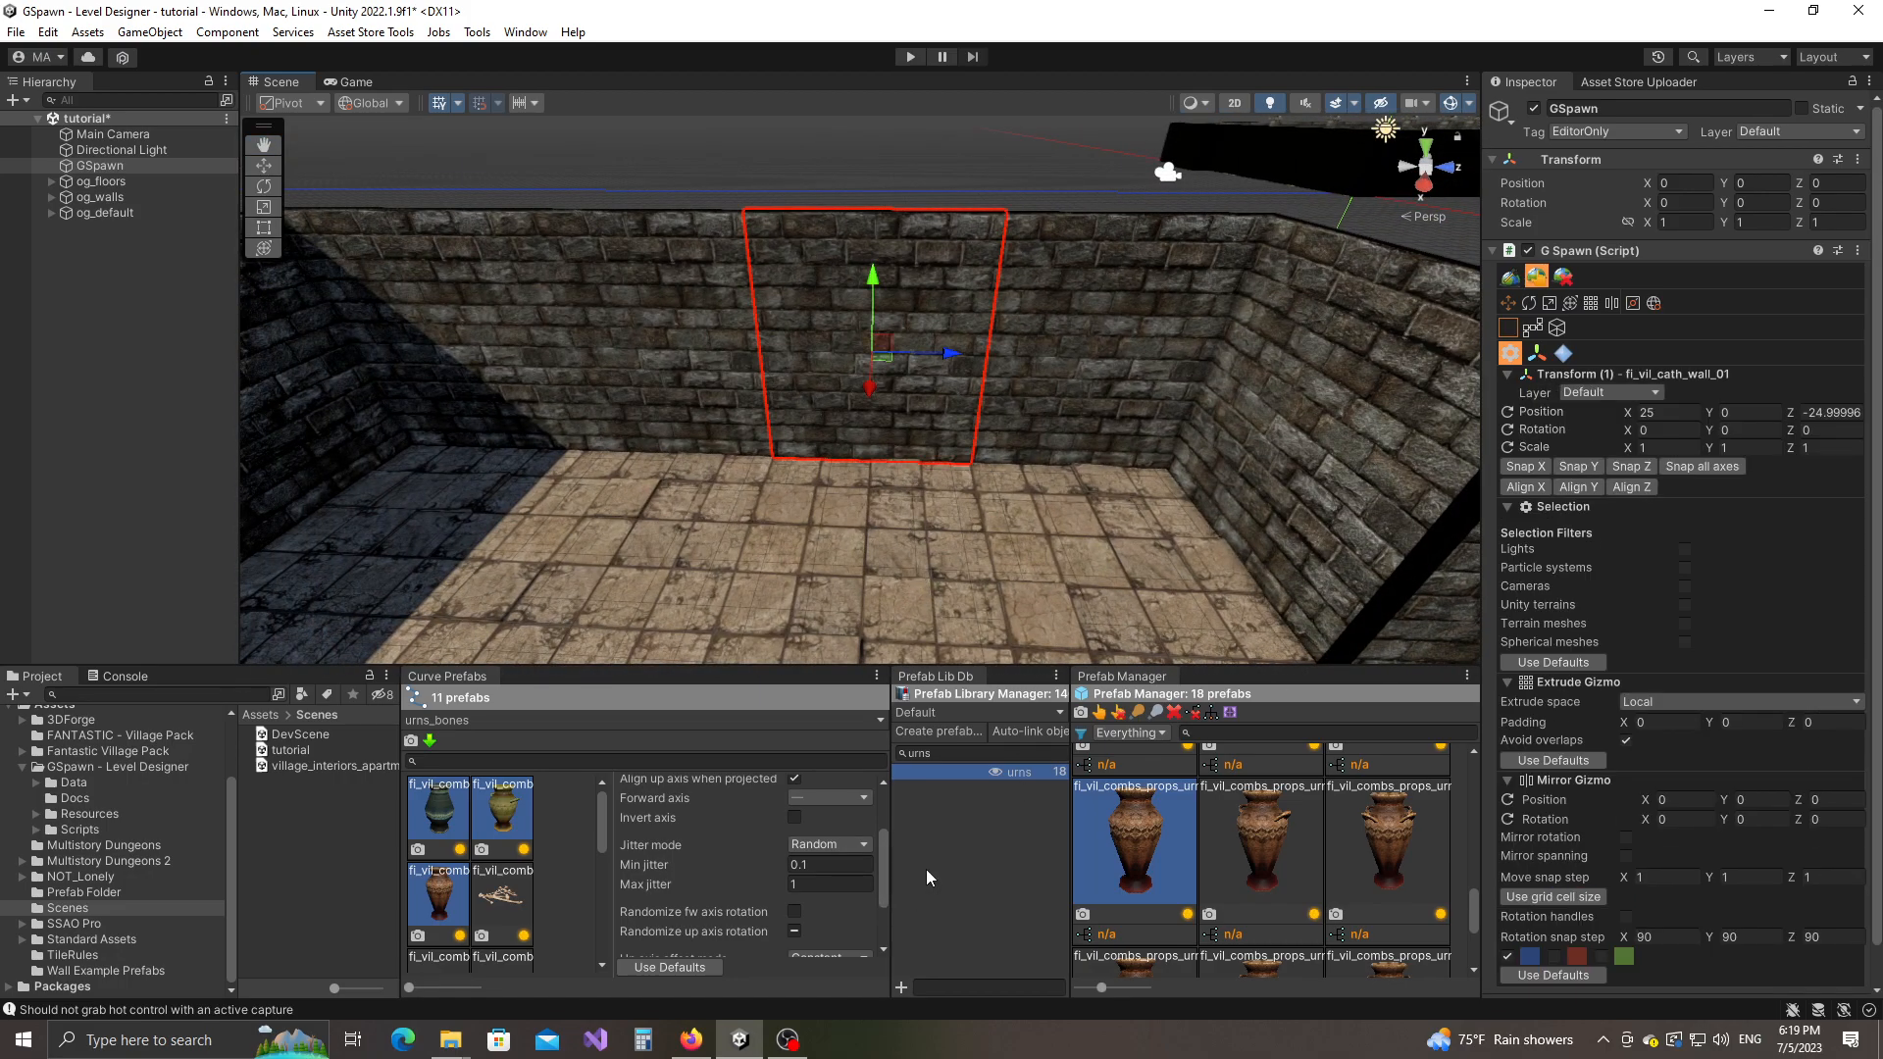
{"action": "type", "text": "wall"}
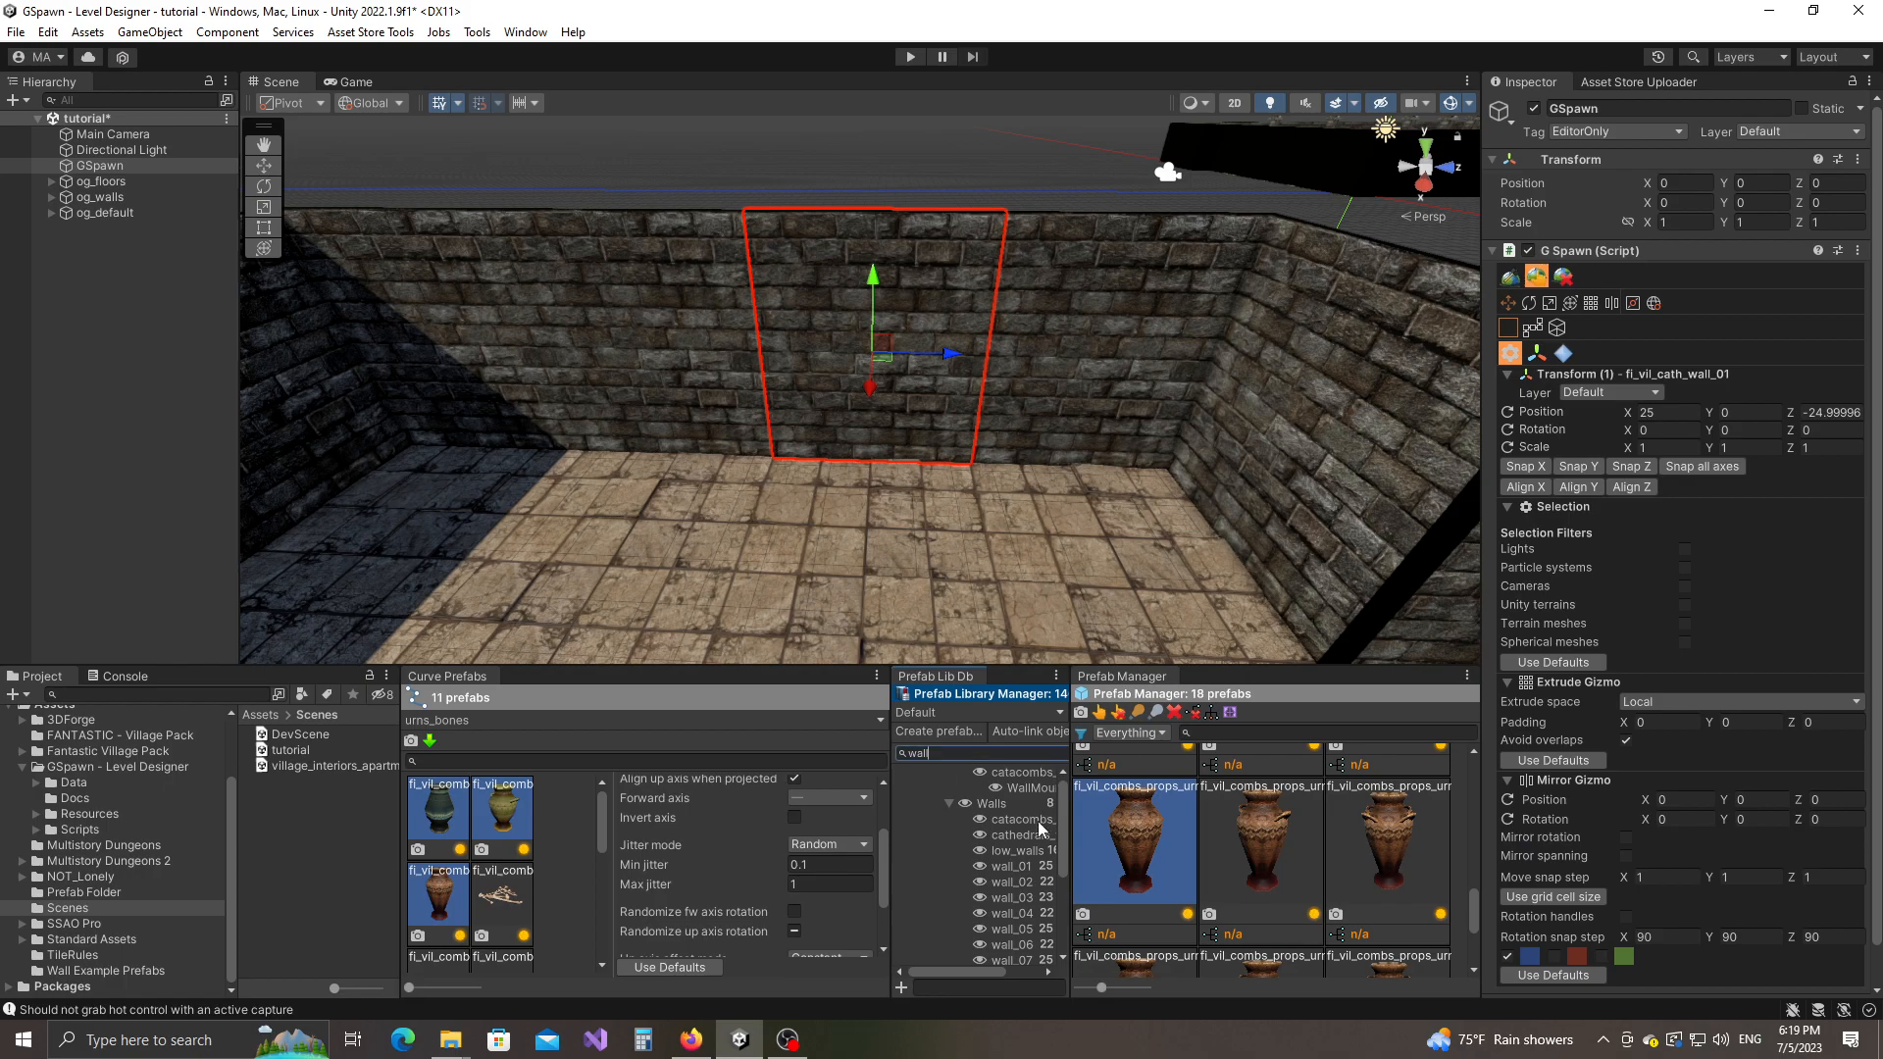
{"action": "left_click_drag", "start_coordinate": [893, 814], "coordinate": [759, 823]}
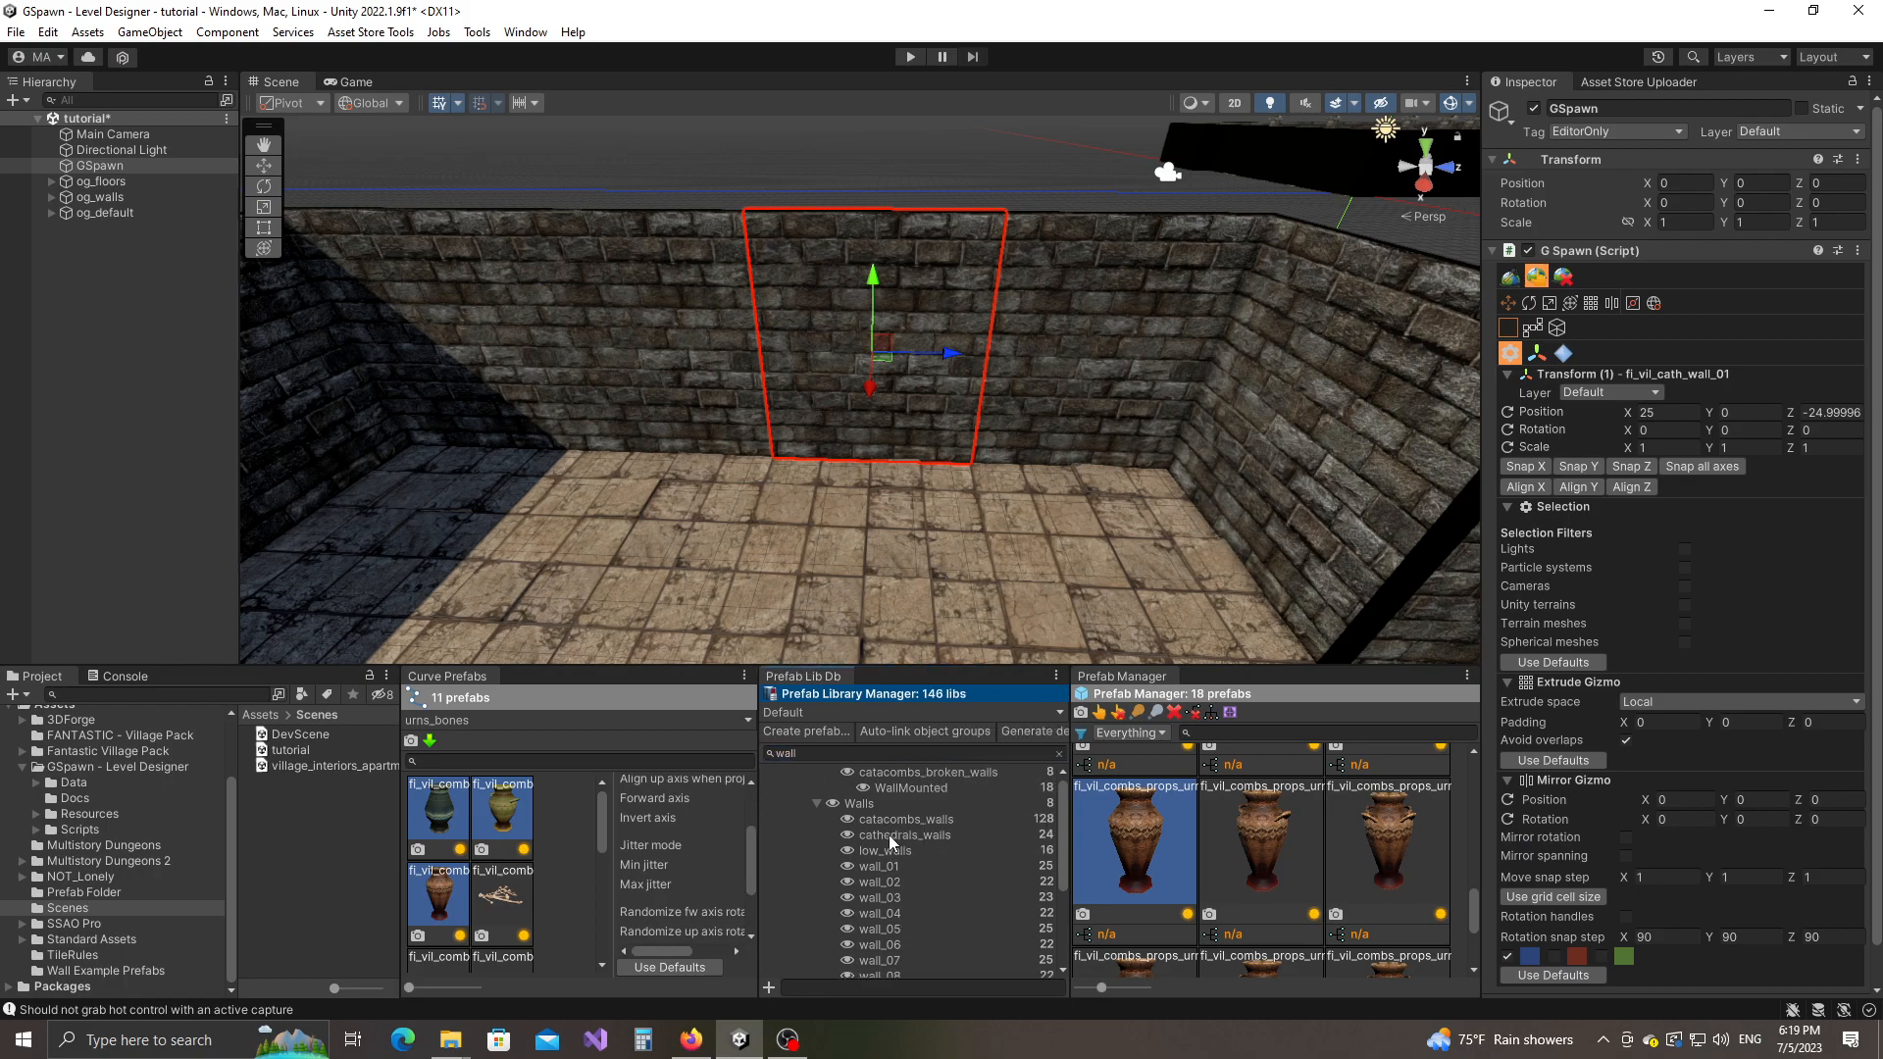
{"action": "left_click", "coordinate": [891, 835]}
{"action": "scroll", "coordinate": [1310, 839], "scroll_direction": "down", "scroll_amount": 3}
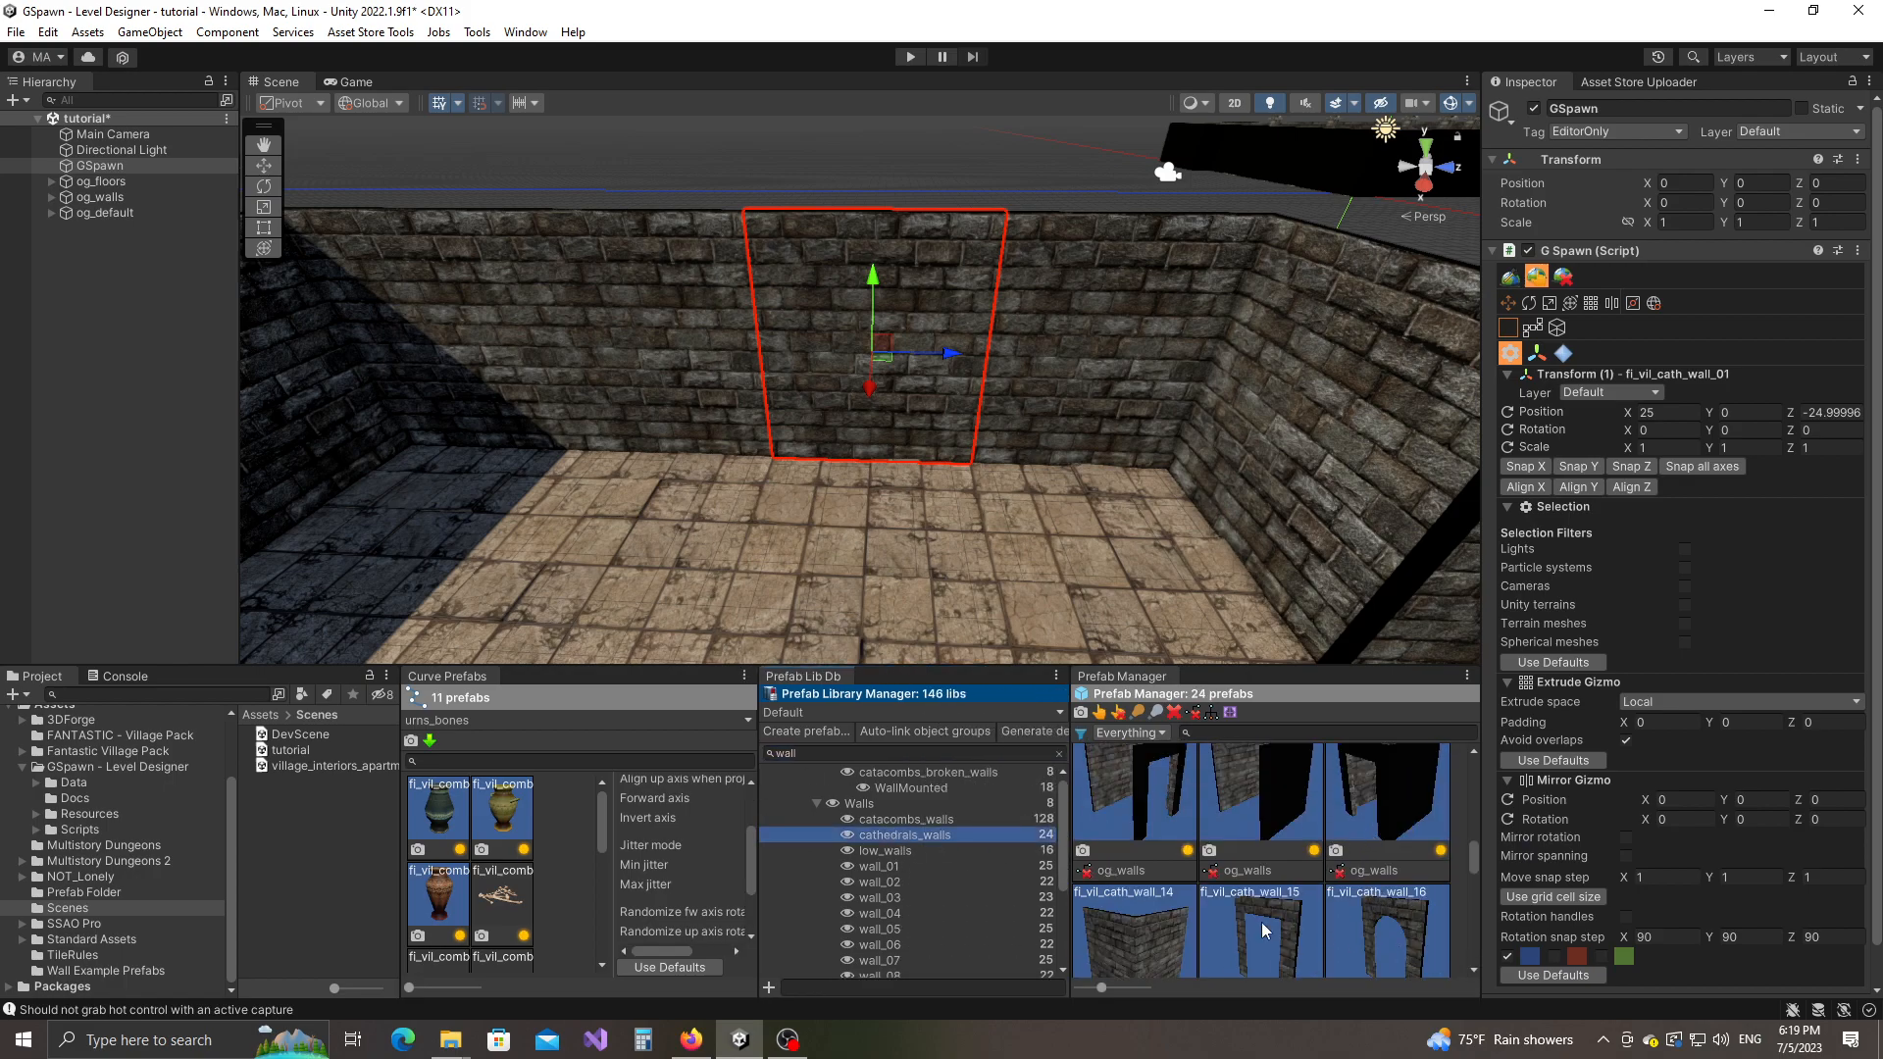
{"action": "scroll", "coordinate": [1265, 902], "scroll_direction": "down", "scroll_amount": 2}
{"action": "left_click", "coordinate": [1279, 865]}
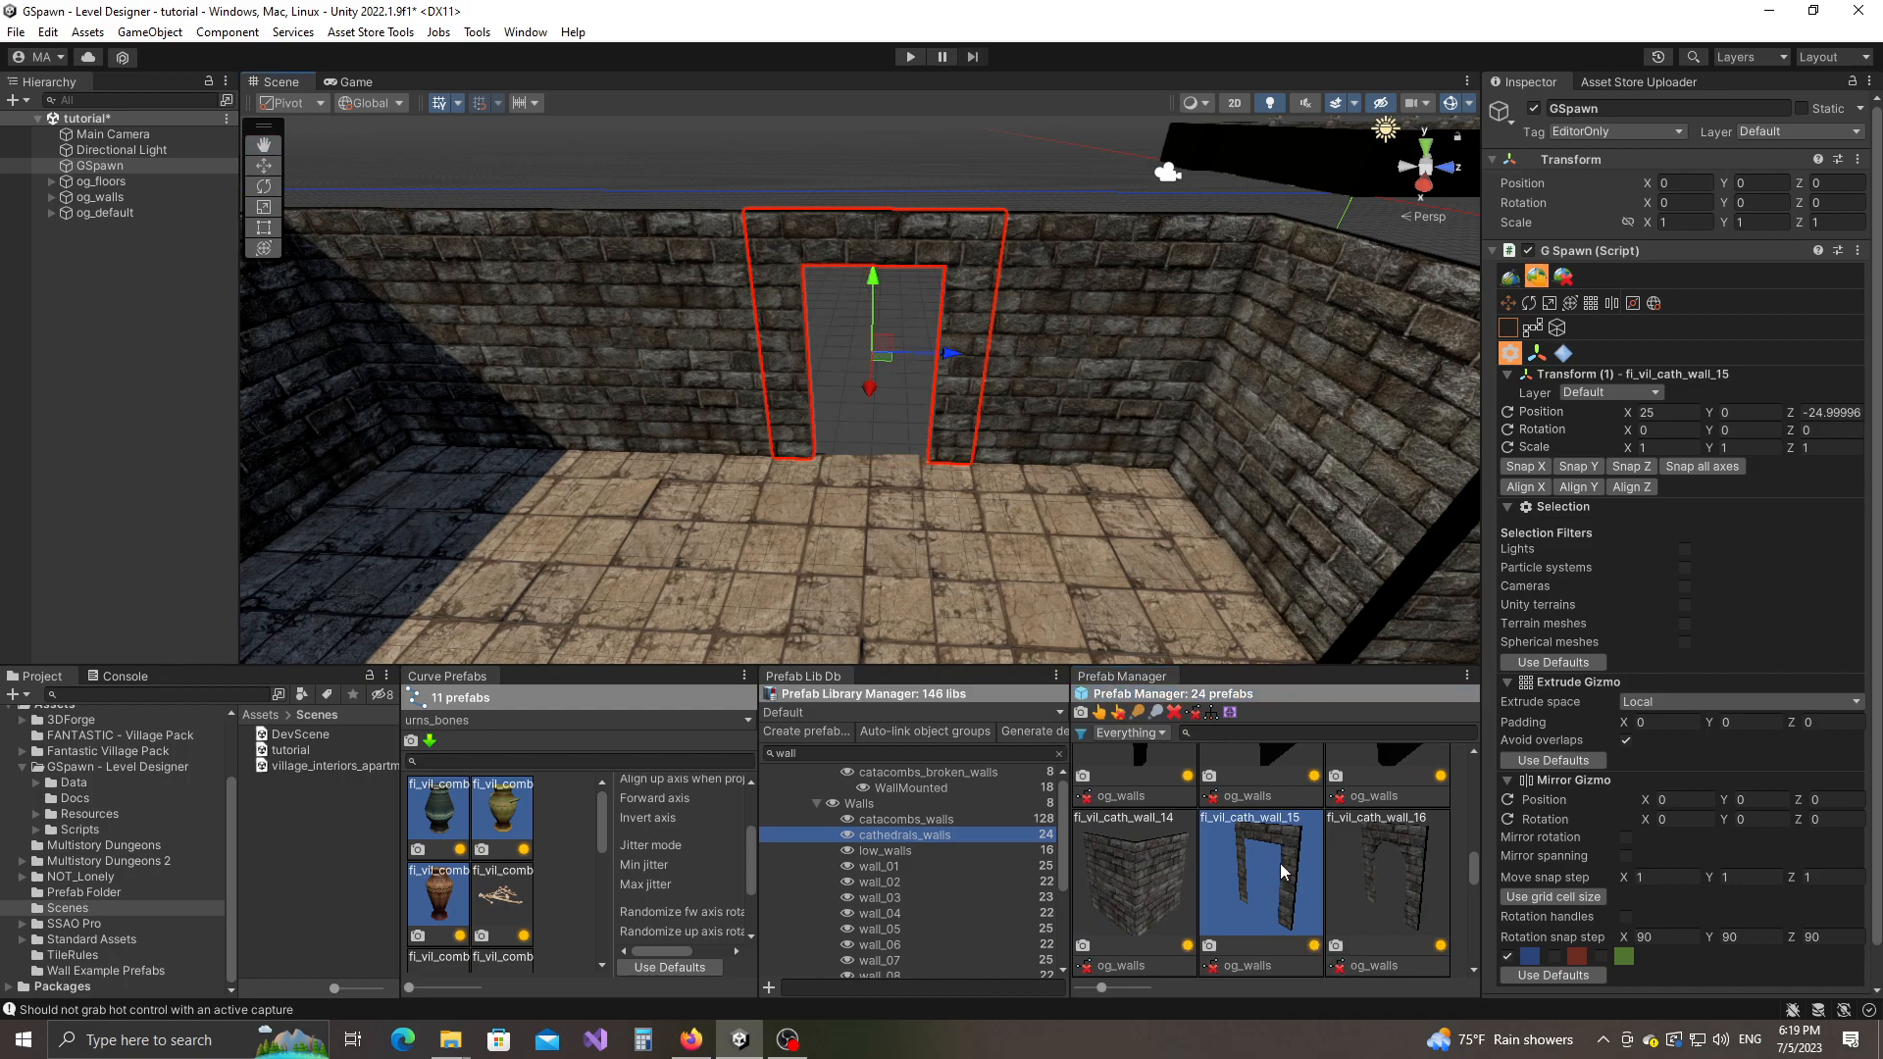
Step: Find the Doors library and place the fi_vil_door04 door in the new doorway opening
{"action": "left_click", "coordinate": [860, 752]}
{"action": "type", "text": "doo"}
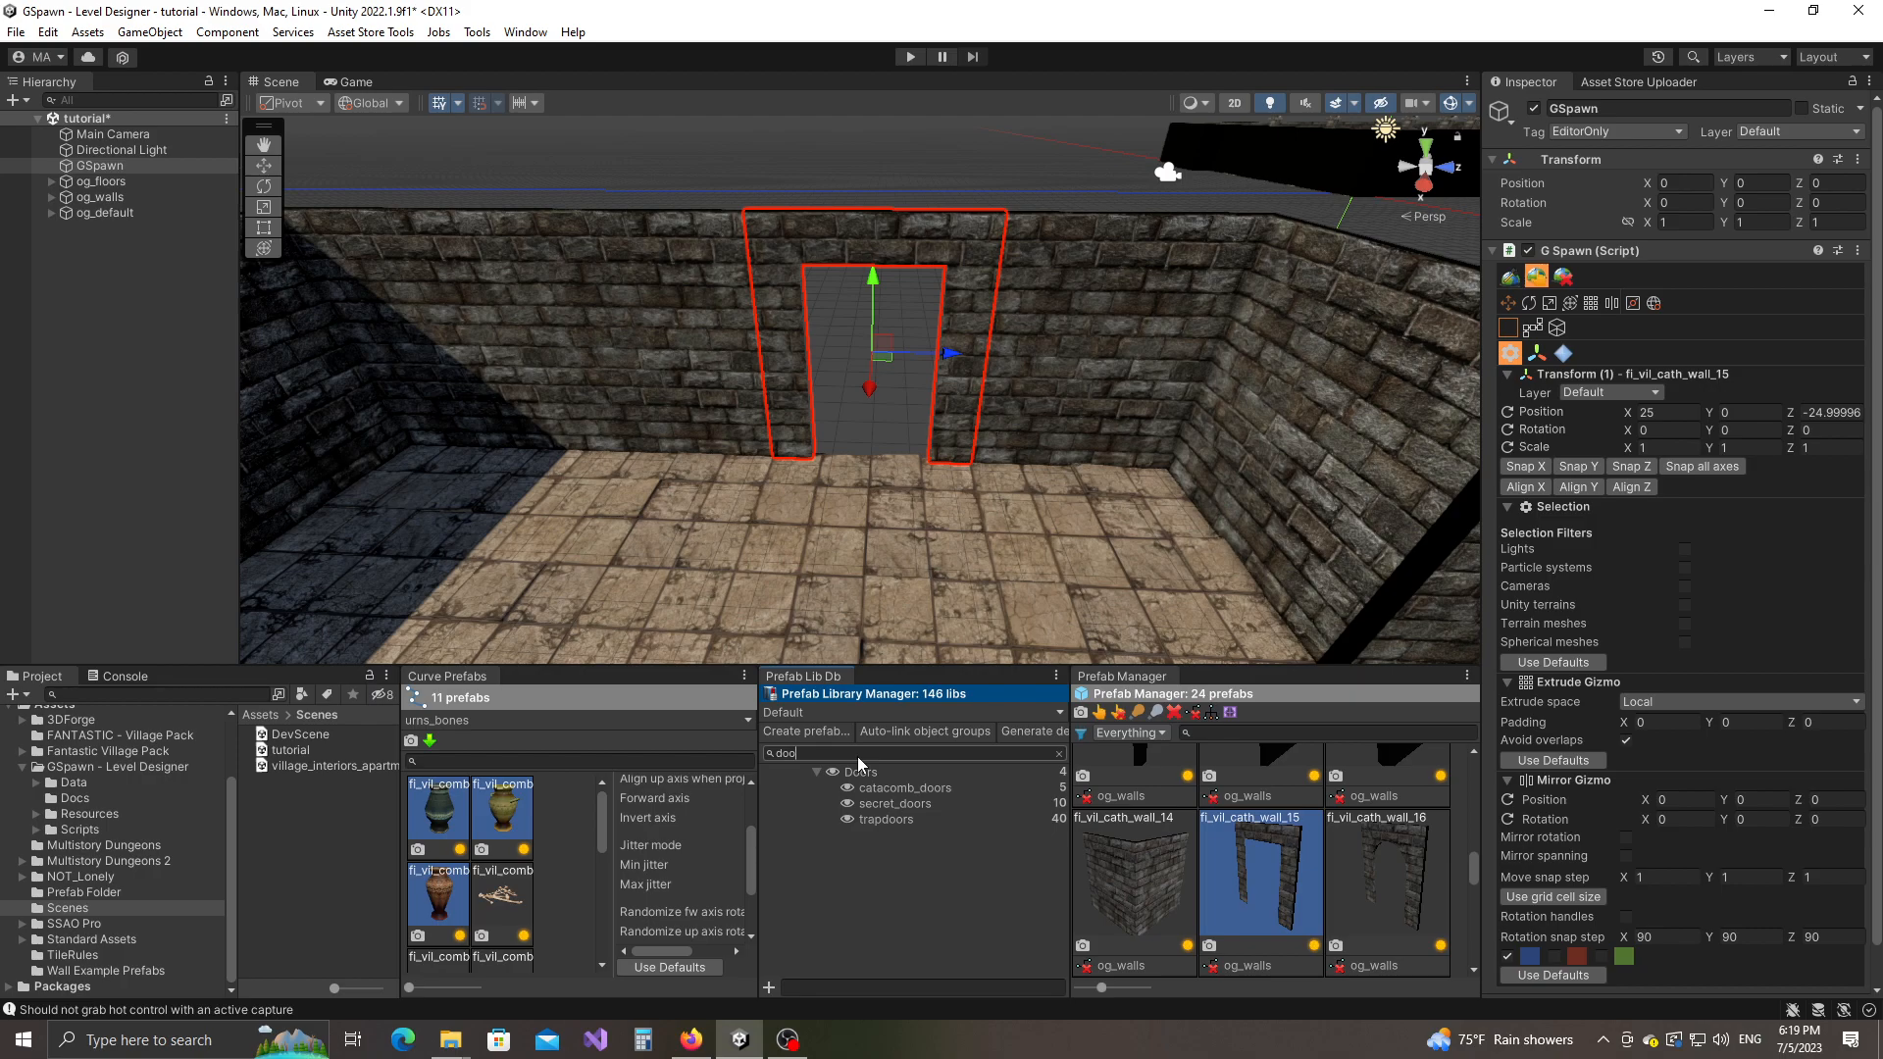
{"action": "left_click", "coordinate": [861, 770]}
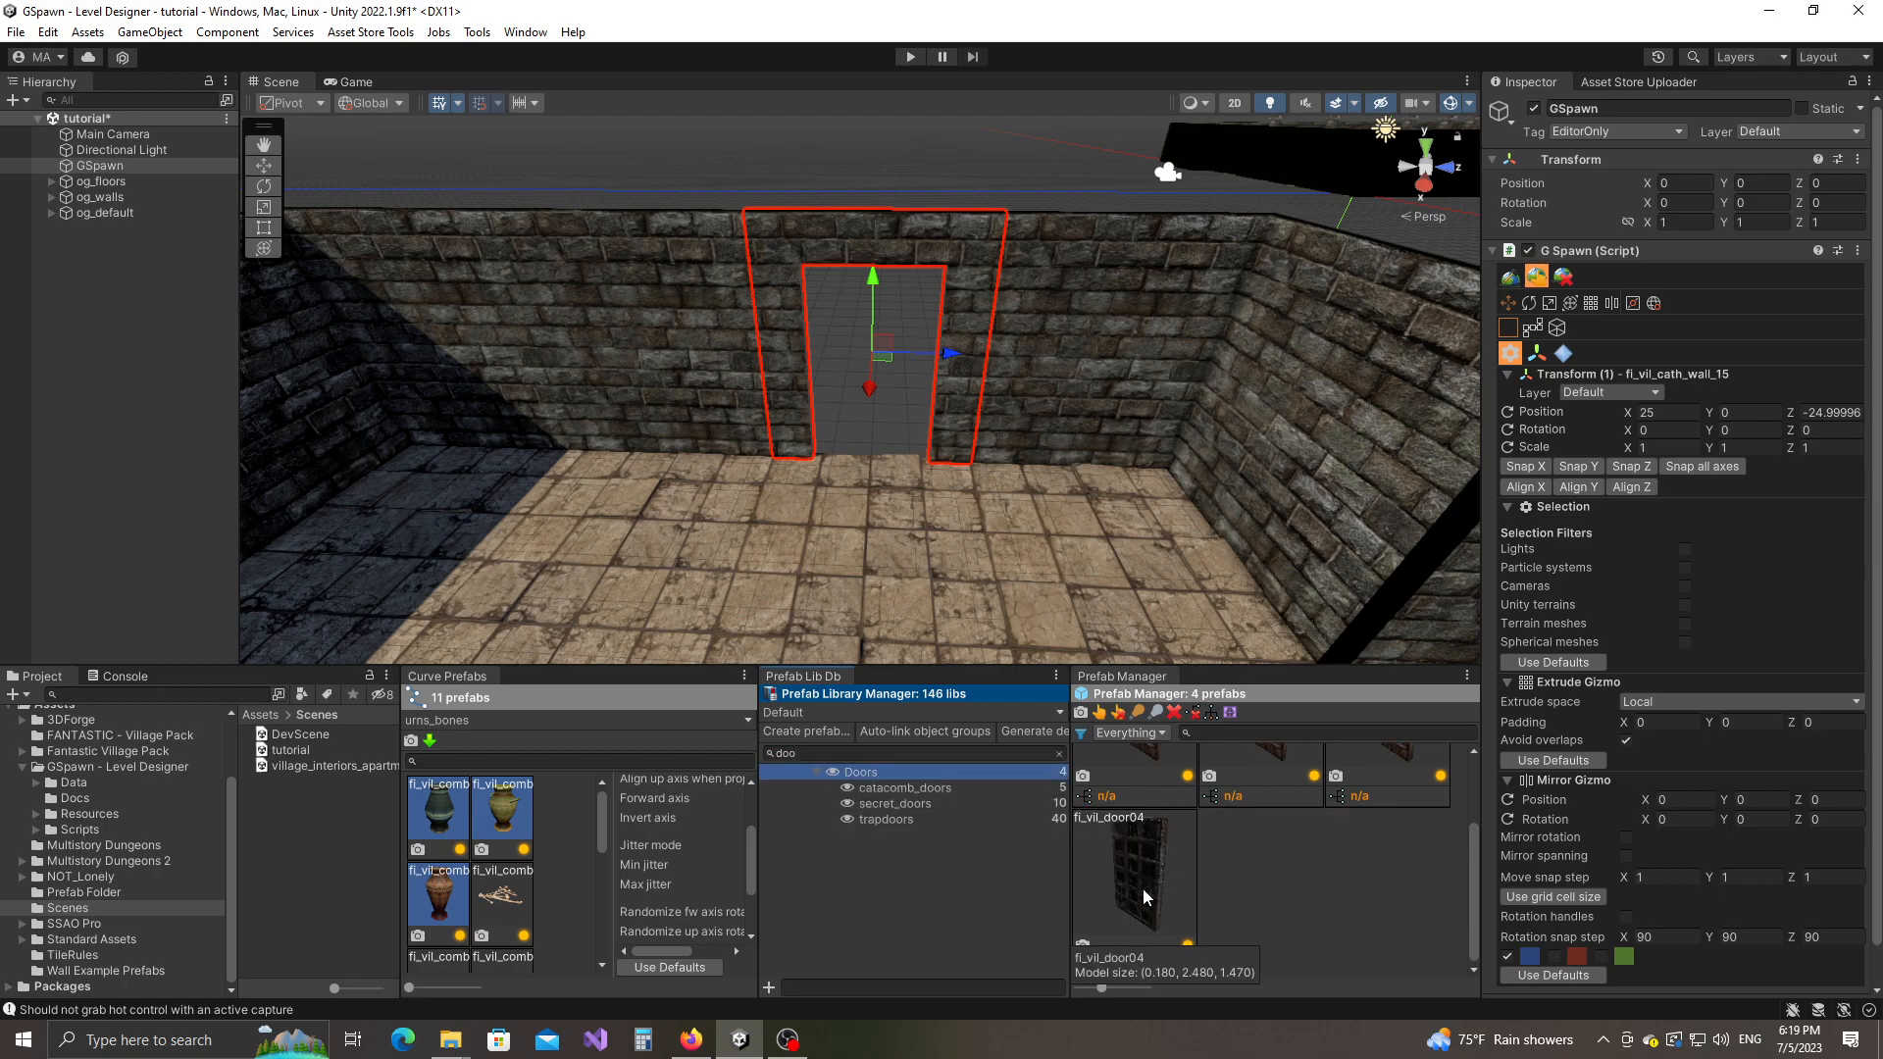
{"action": "left_click", "coordinate": [1510, 276]}
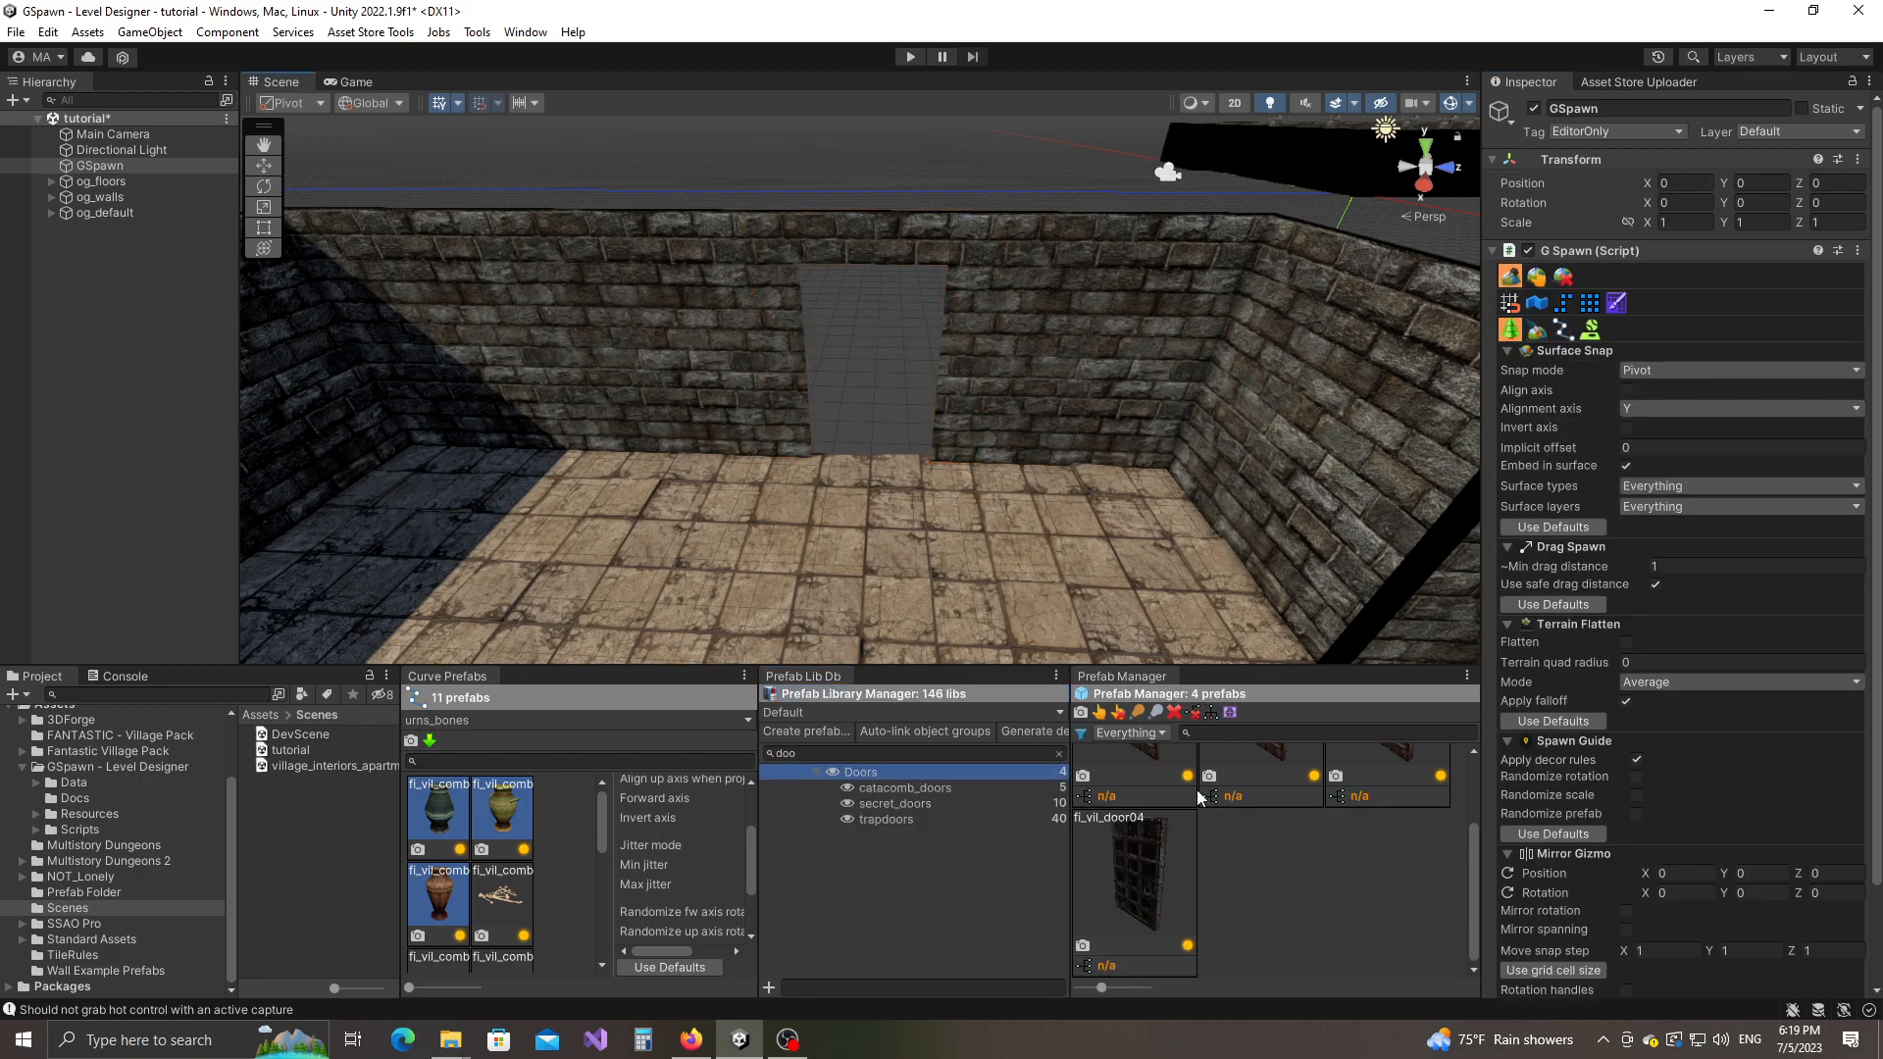
{"action": "left_click", "coordinate": [1155, 892]}
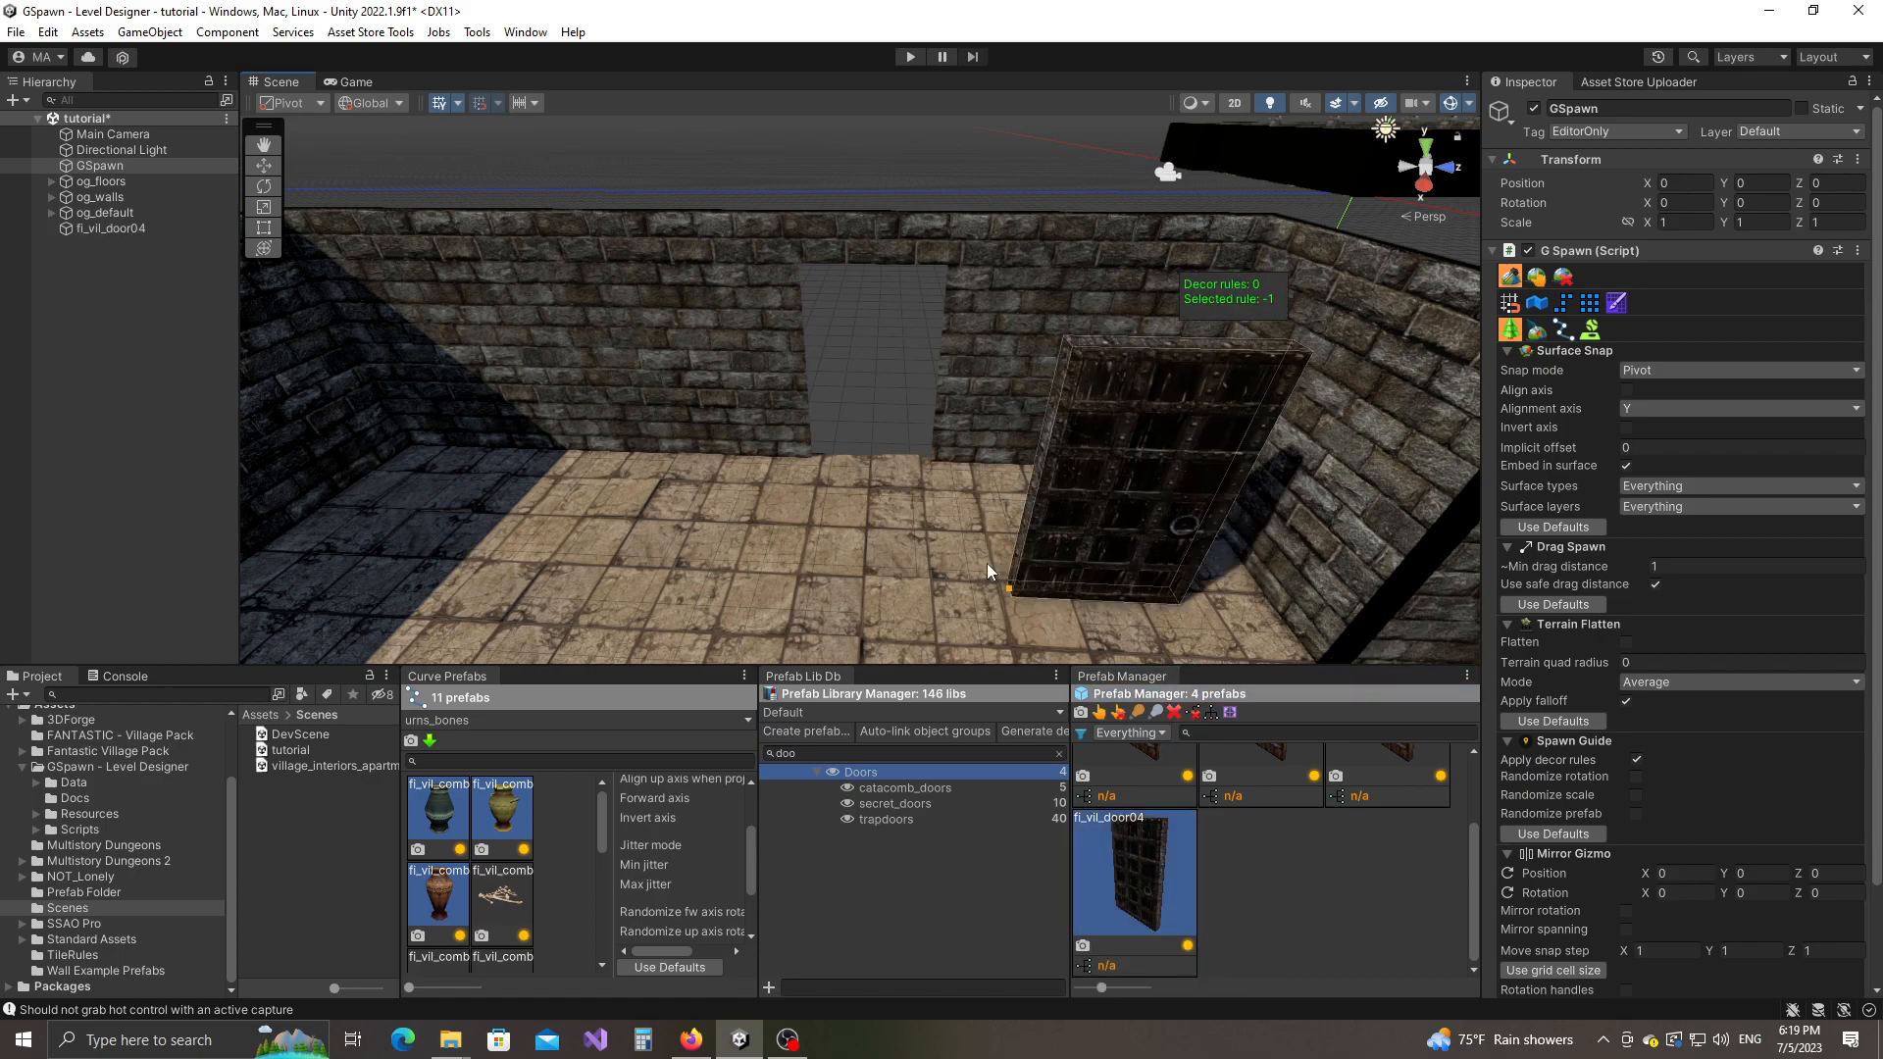
{"action": "left_click", "coordinate": [793, 451]}
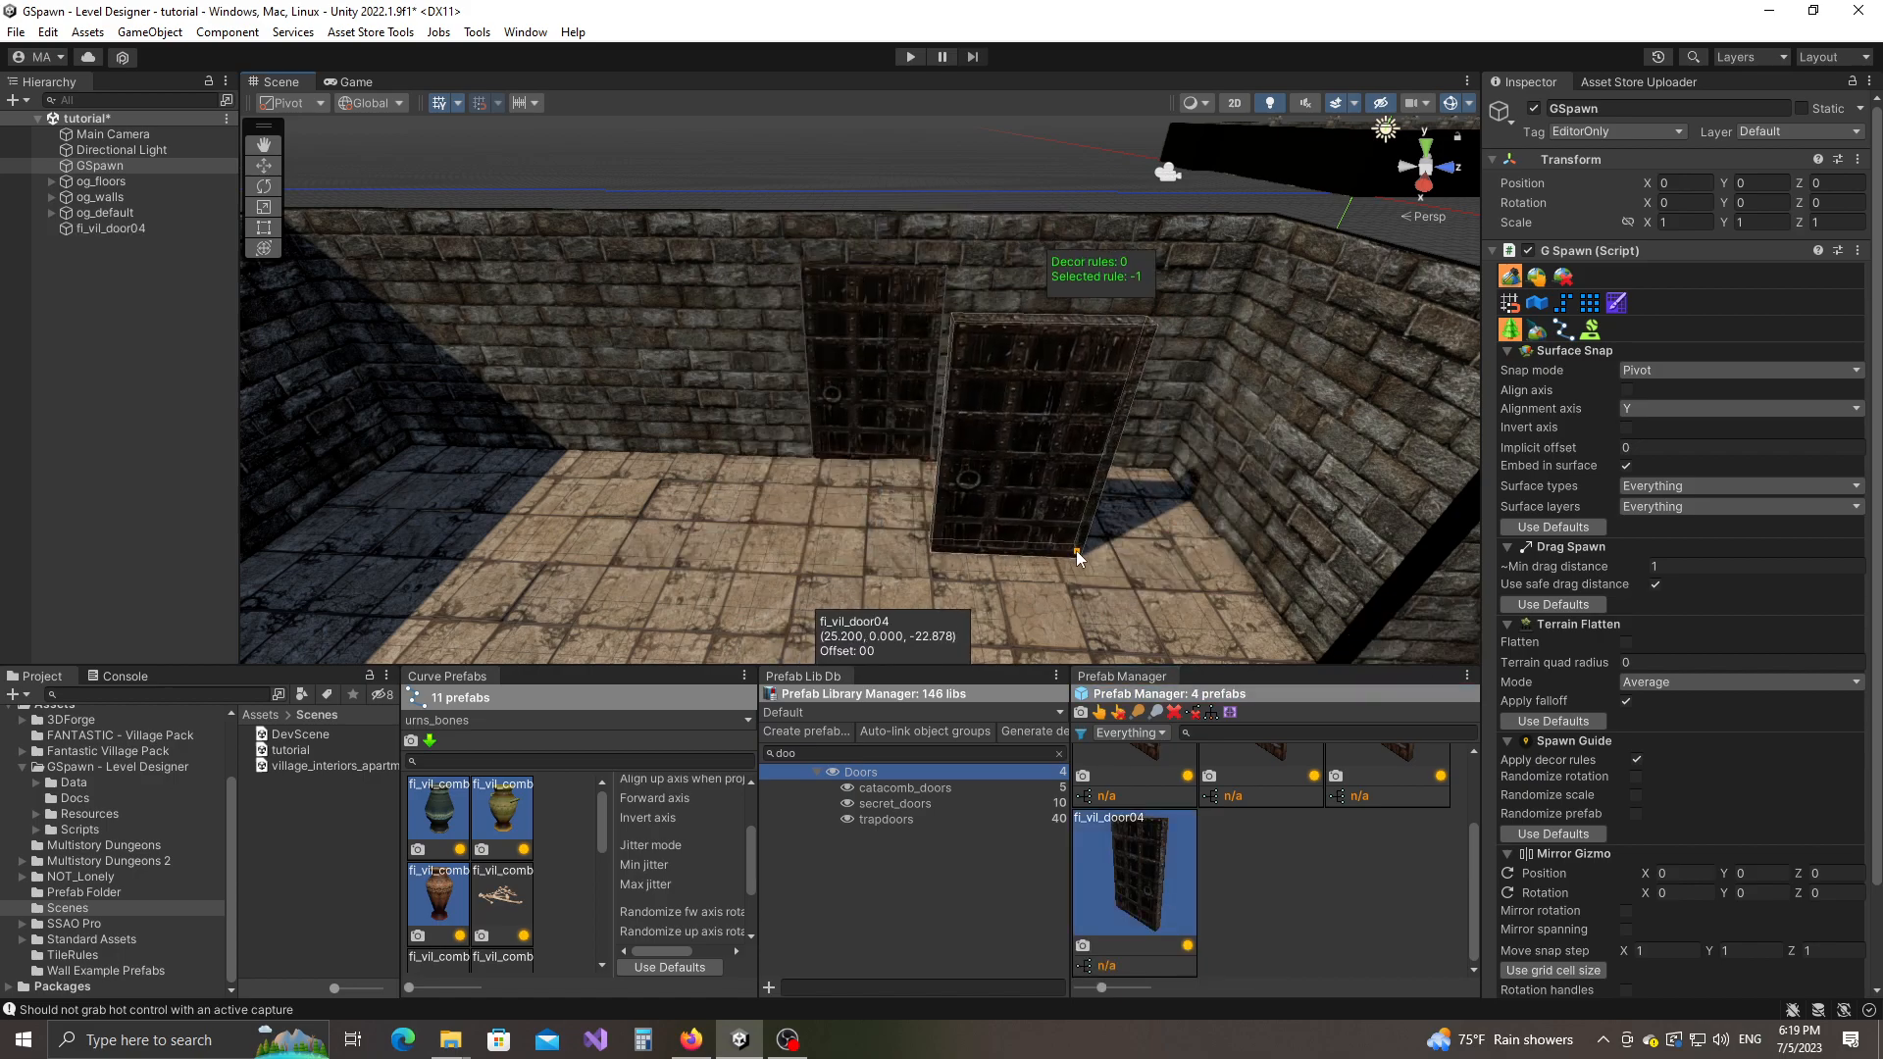
{"action": "left_click_drag", "start_coordinate": [886, 521], "coordinate": [1153, 564], "text": "alt"}
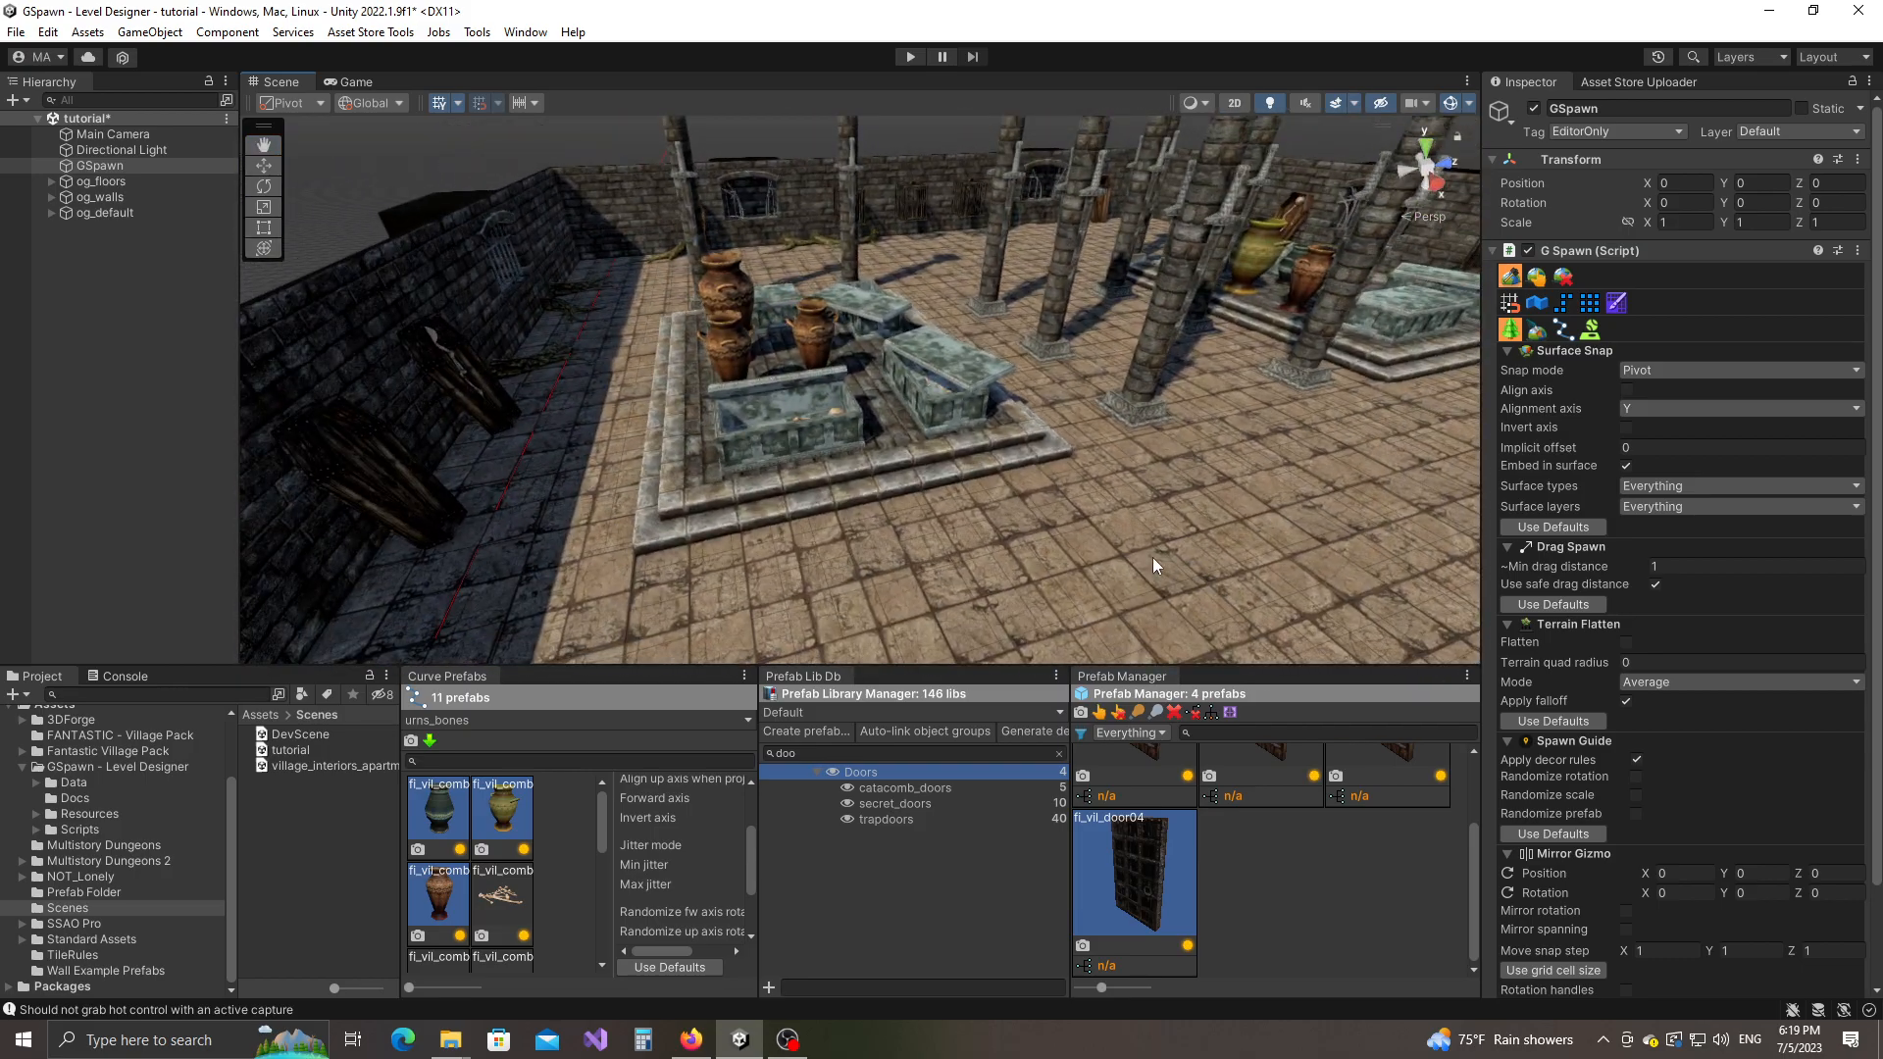